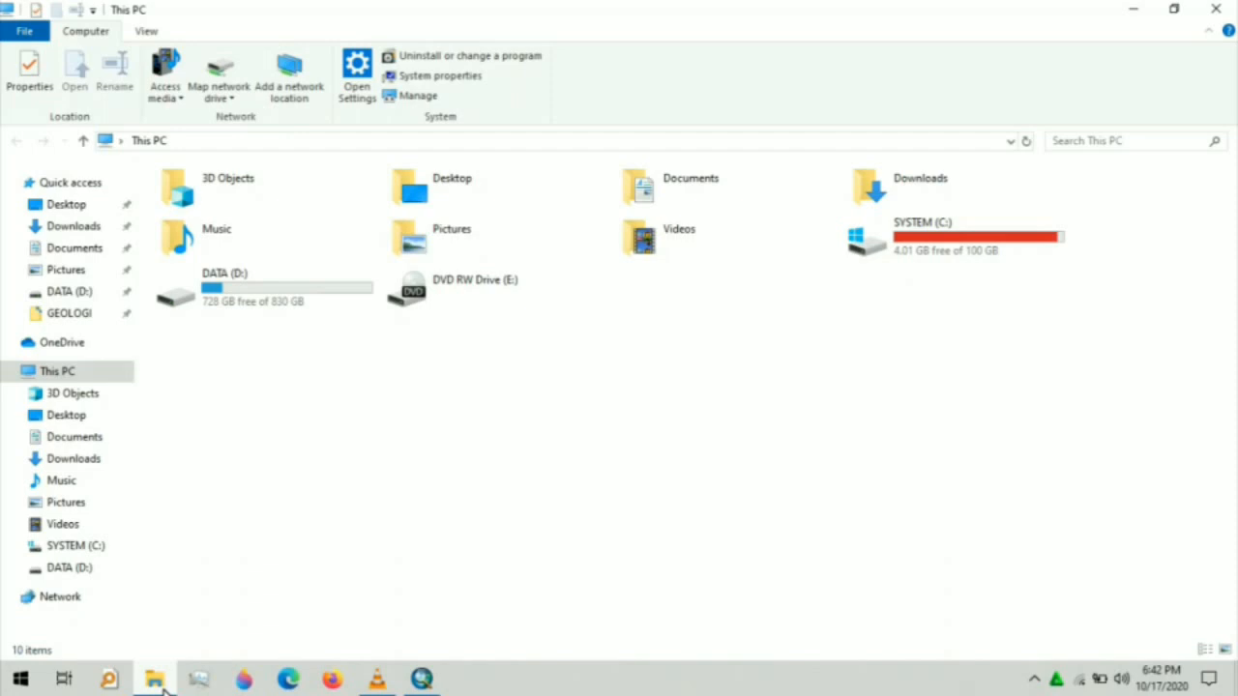
- Browse to the SIG folder on DATA (D:) and switch to the empty ArcMap document
{"action": "double_click", "coordinate": [190, 289]}
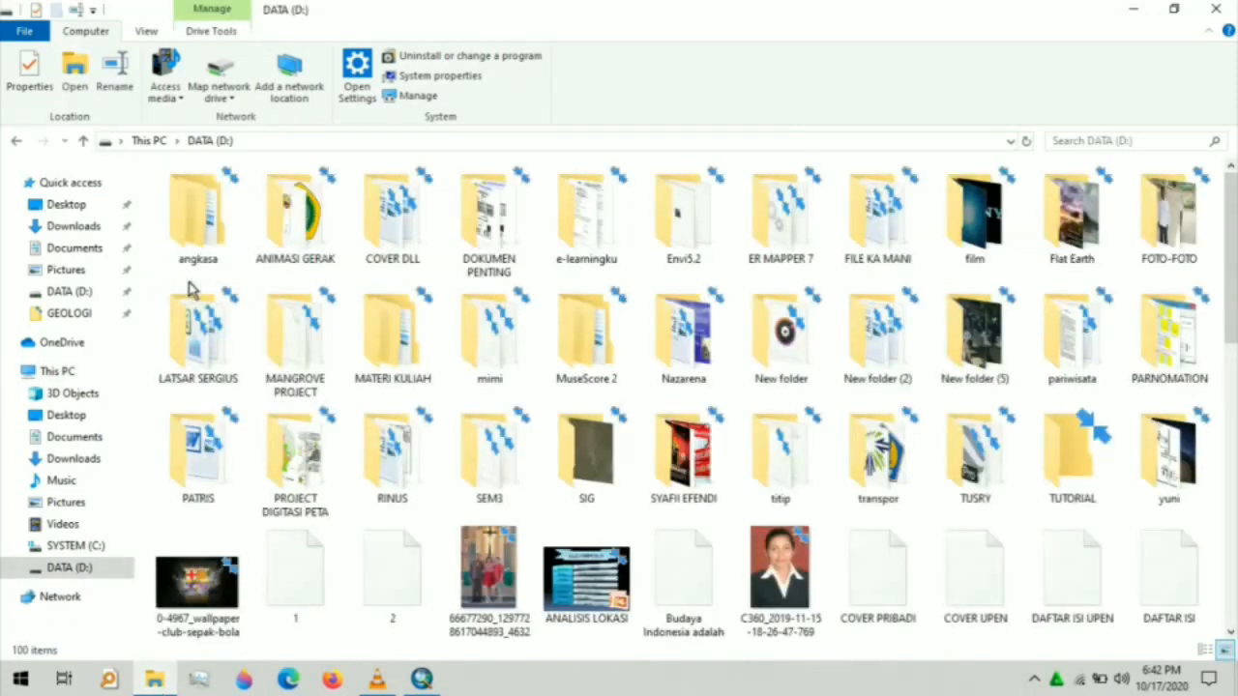
{"action": "double_click", "coordinate": [586, 450]}
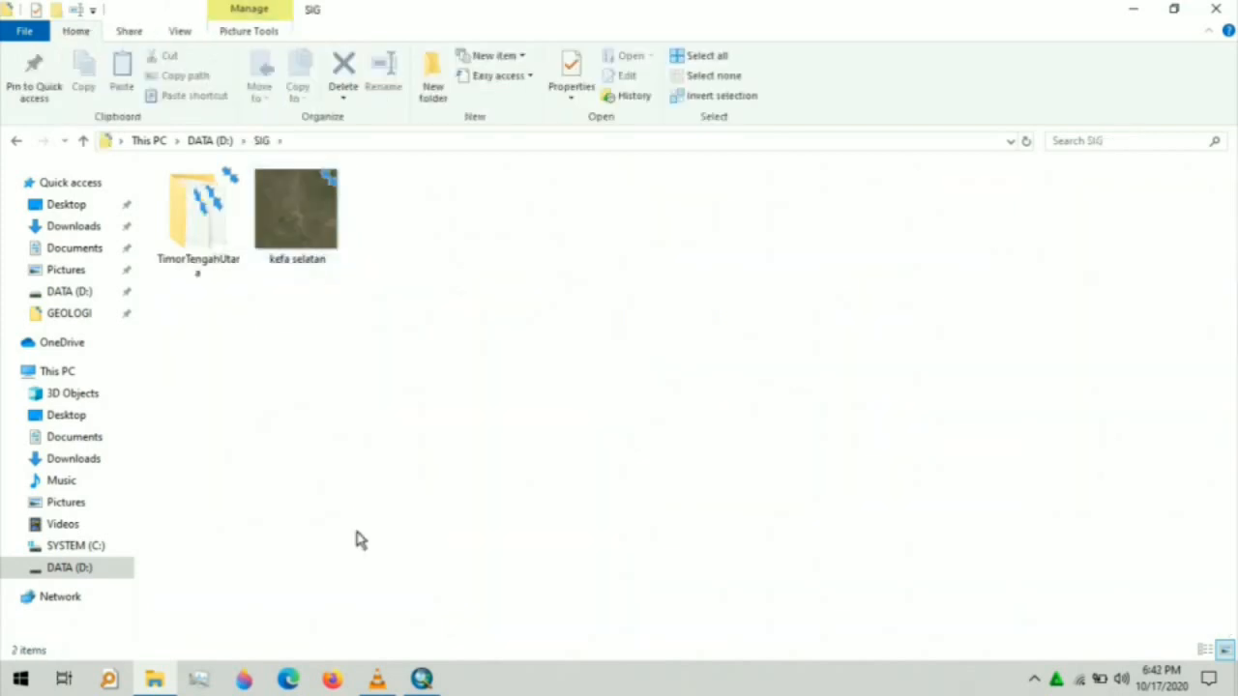
{"action": "left_click", "coordinate": [423, 680]}
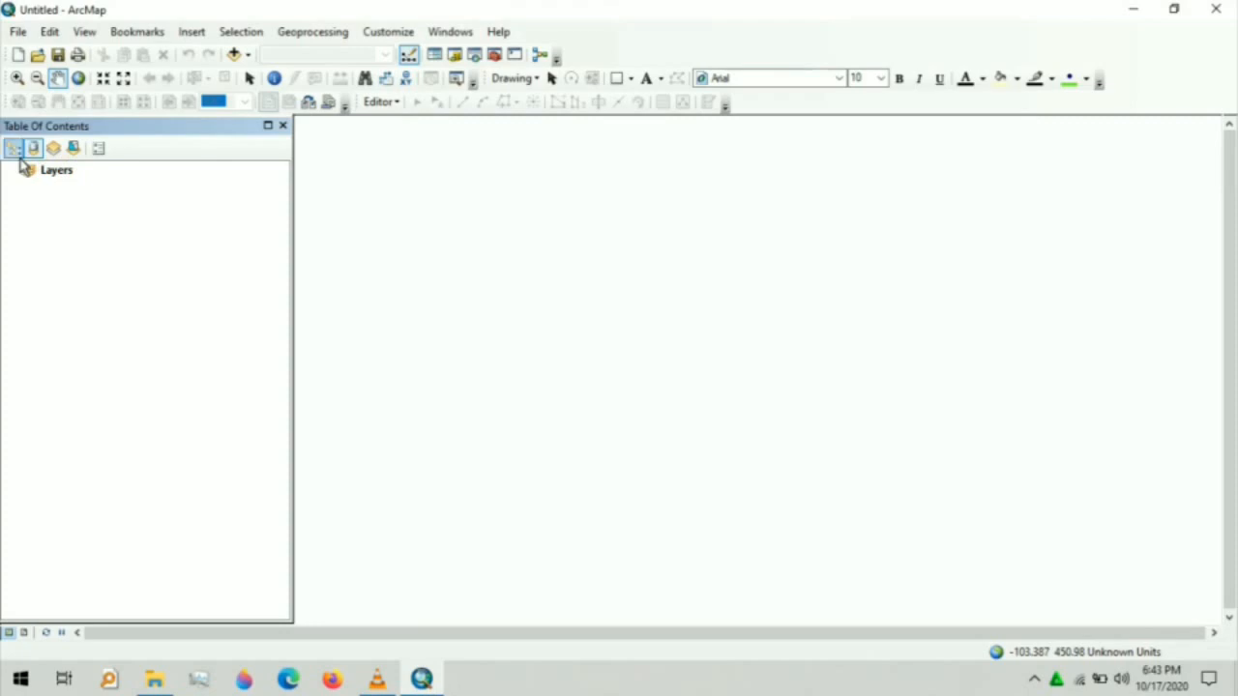
- Add ADMINISTRASIDESA_AR.shp from the TimorTengahUtara folder to the map
{"action": "left_click", "coordinate": [51, 174]}
{"action": "right_click", "coordinate": [50, 174]}
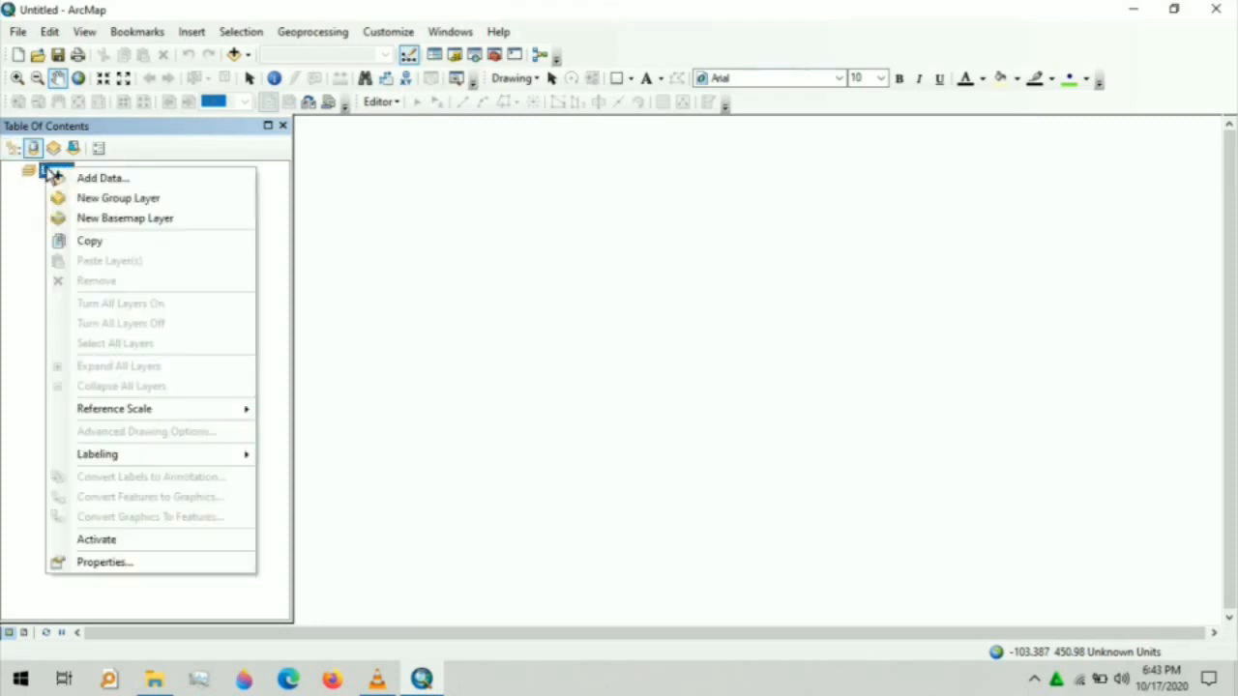
{"action": "left_click", "coordinate": [64, 180]}
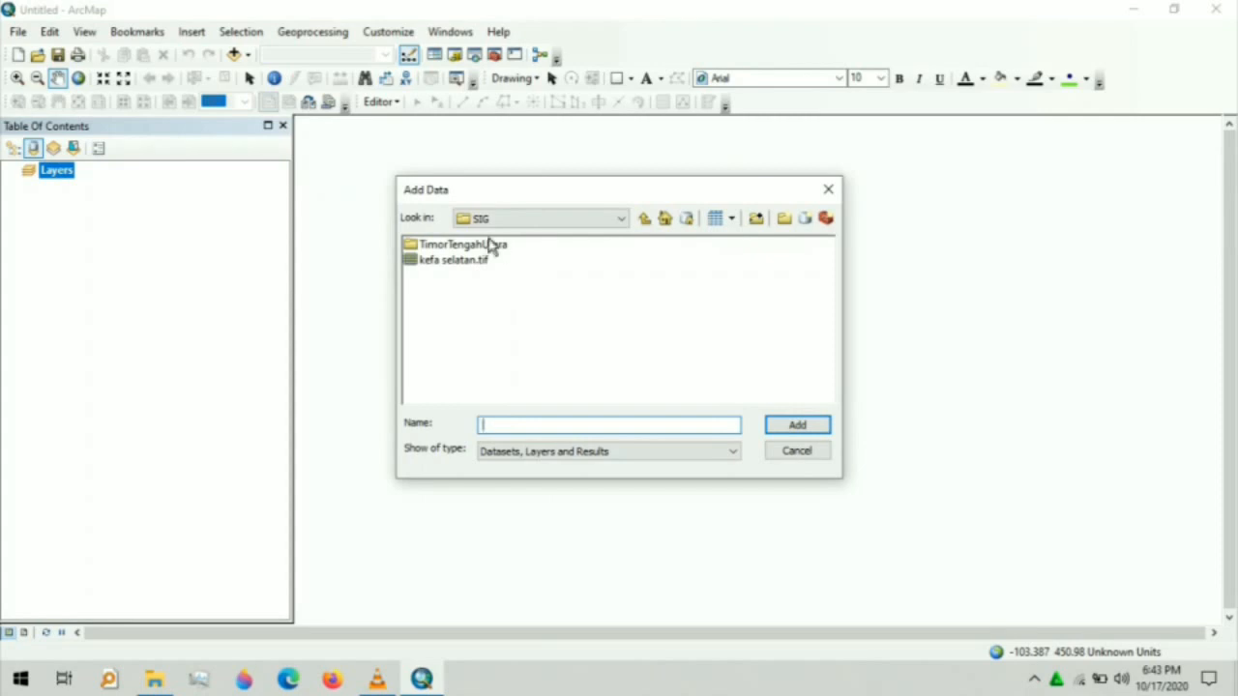
{"action": "left_click", "coordinate": [492, 247]}
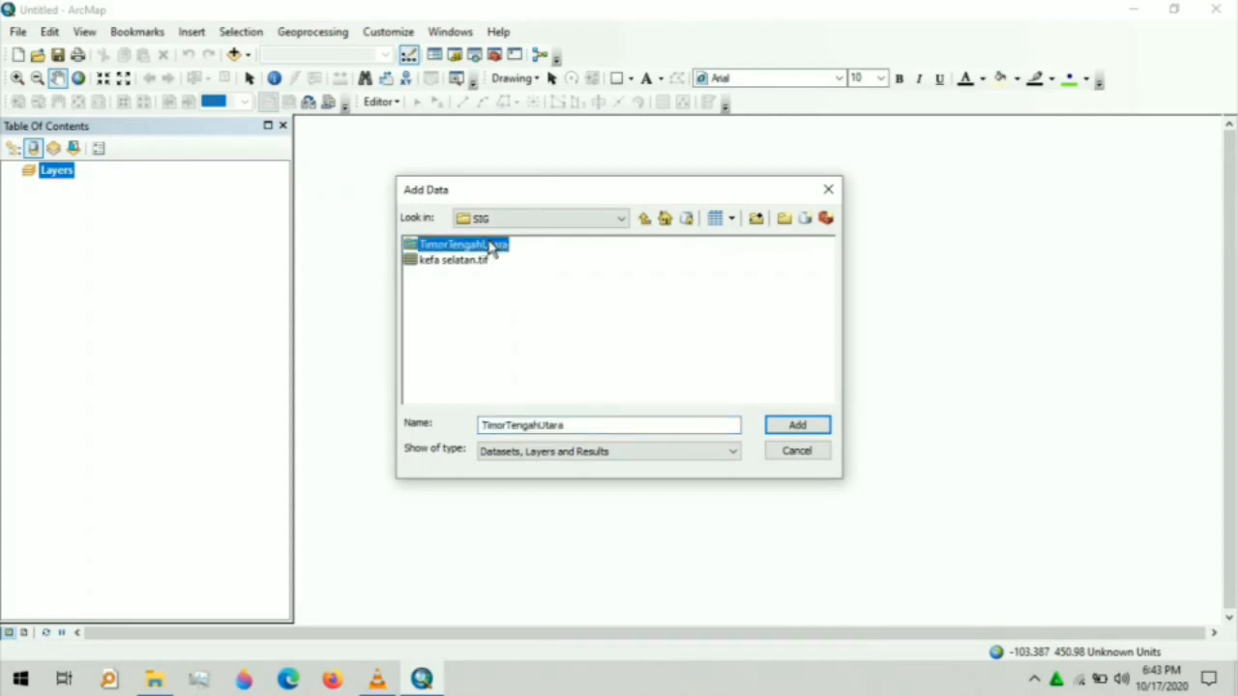
{"action": "double_click", "coordinate": [491, 248]}
{"action": "left_click", "coordinate": [511, 245]}
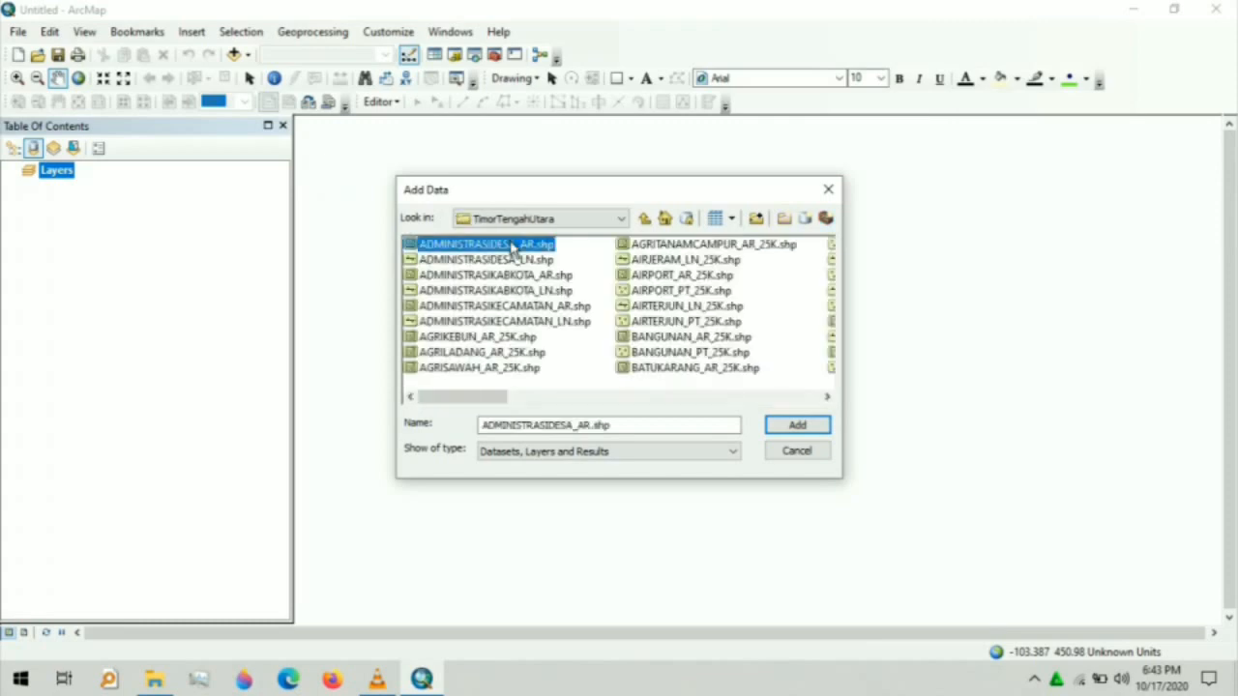
{"action": "left_click", "coordinate": [793, 425]}
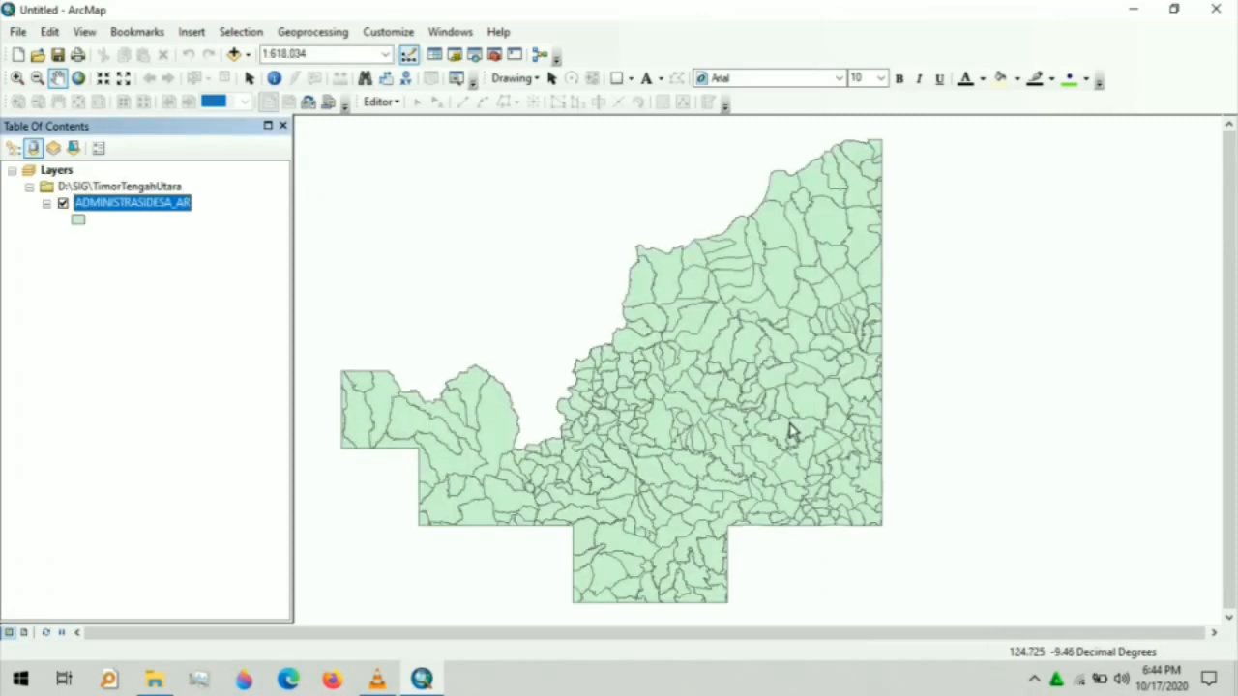
- Select the Kelurahan Kefamenanu Selatan record in the ADMINISTRASIDESA_AR attribute table
{"action": "left_click", "coordinate": [141, 207]}
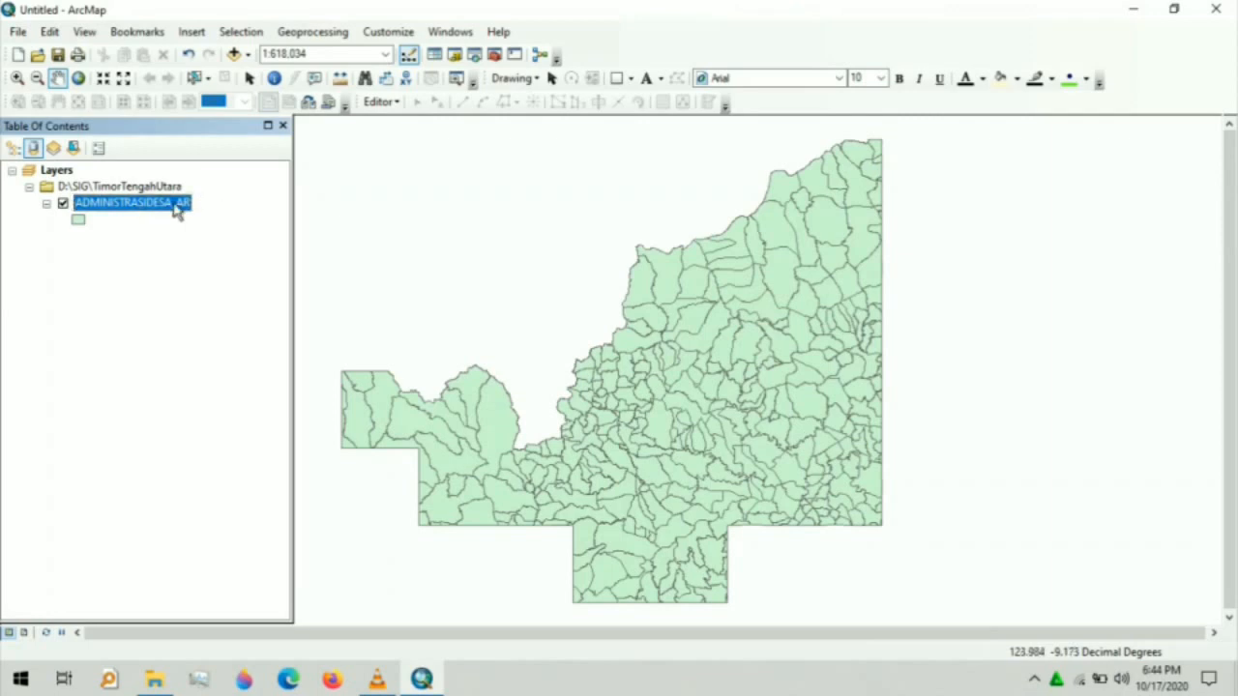
{"action": "right_click", "coordinate": [175, 210]}
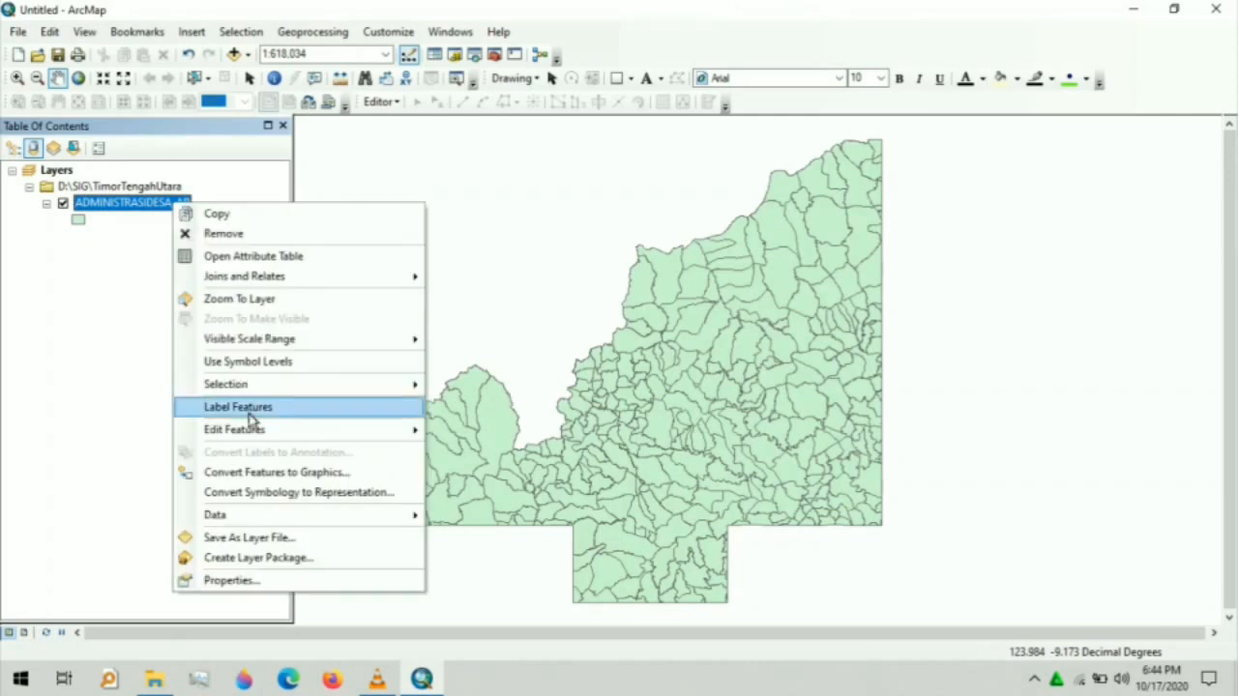
{"action": "left_click", "coordinate": [280, 259]}
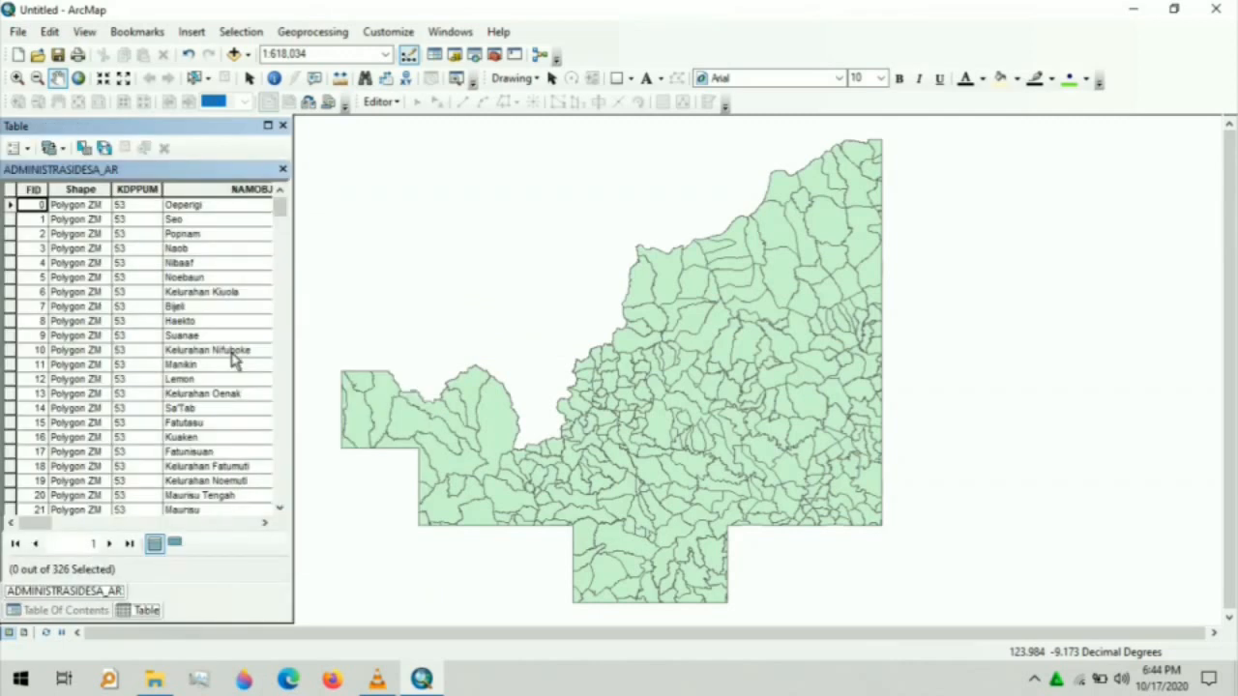
{"action": "left_click", "coordinate": [265, 522]}
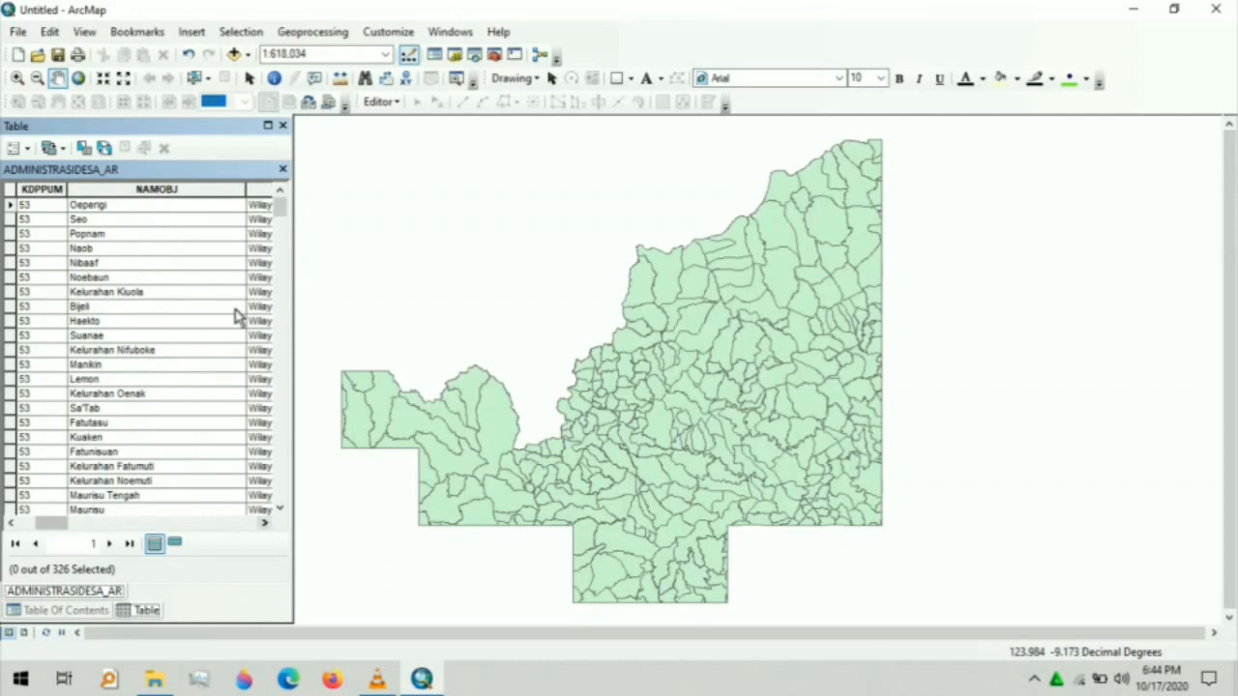
{"action": "left_click_drag", "start_coordinate": [280, 206], "coordinate": [293, 269]}
{"action": "left_click", "coordinate": [136, 394]}
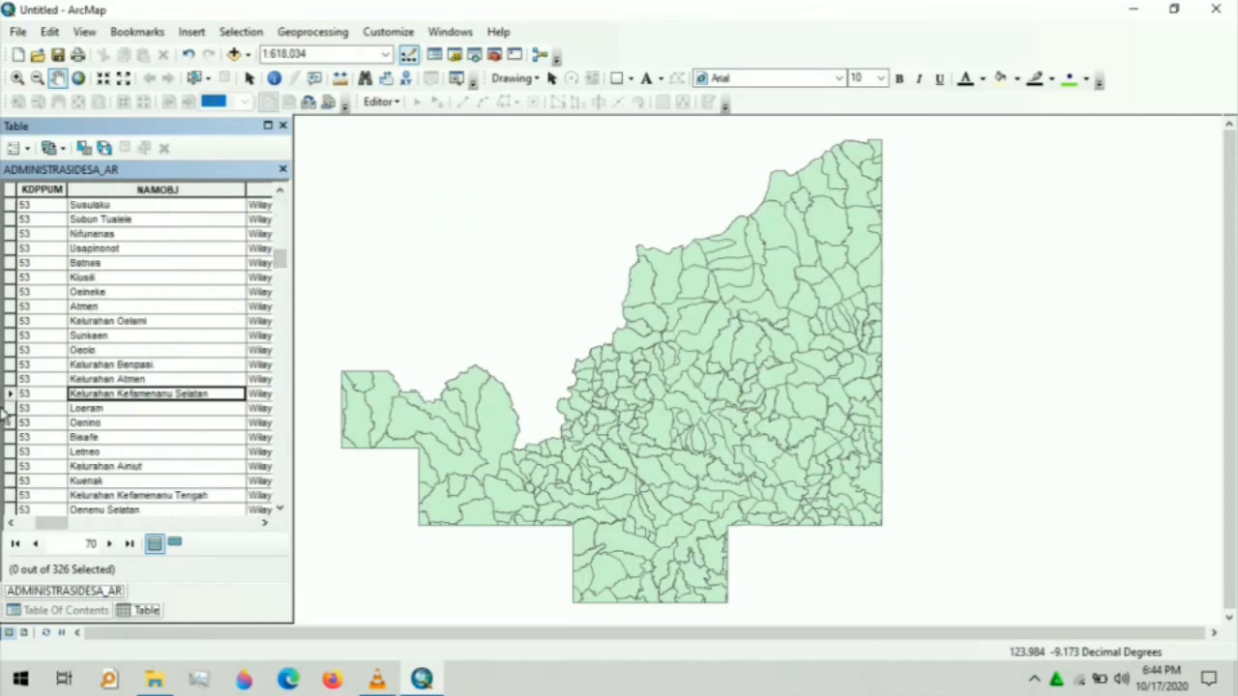
{"action": "left_click", "coordinate": [9, 395]}
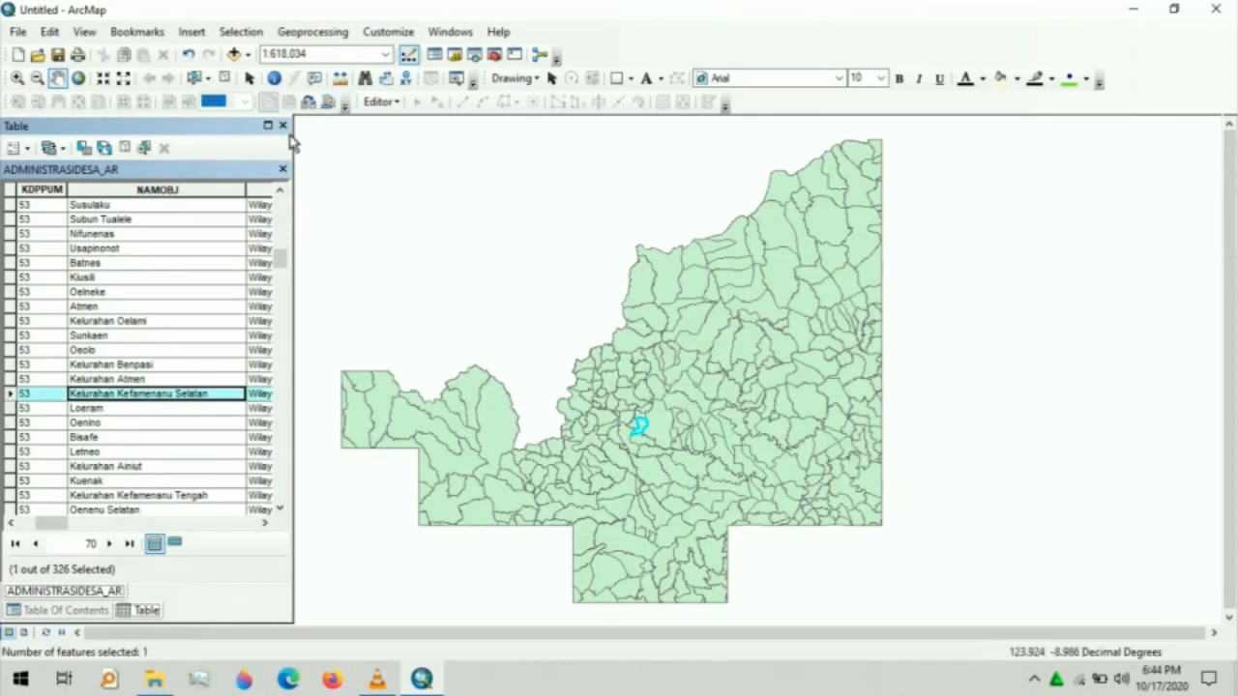
{"action": "left_click", "coordinate": [283, 172]}
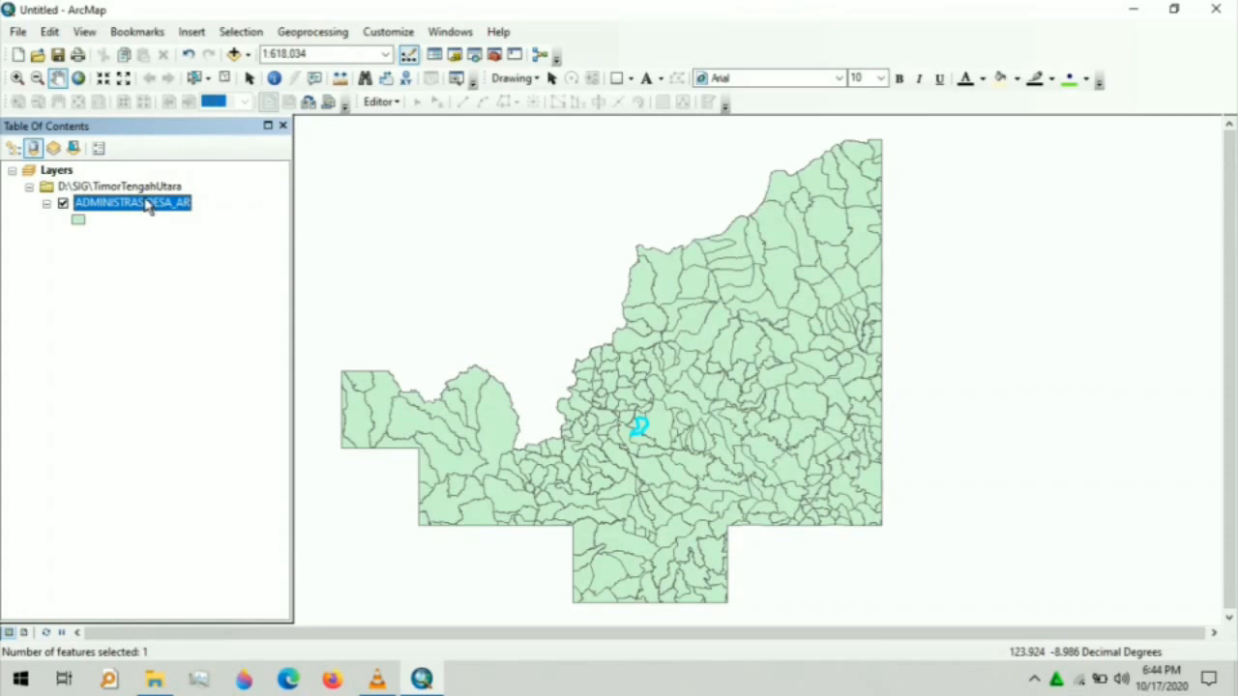
- Export the selected village feature to a new shapefile in D:\SIG and add it to the map
{"action": "right_click", "coordinate": [146, 205]}
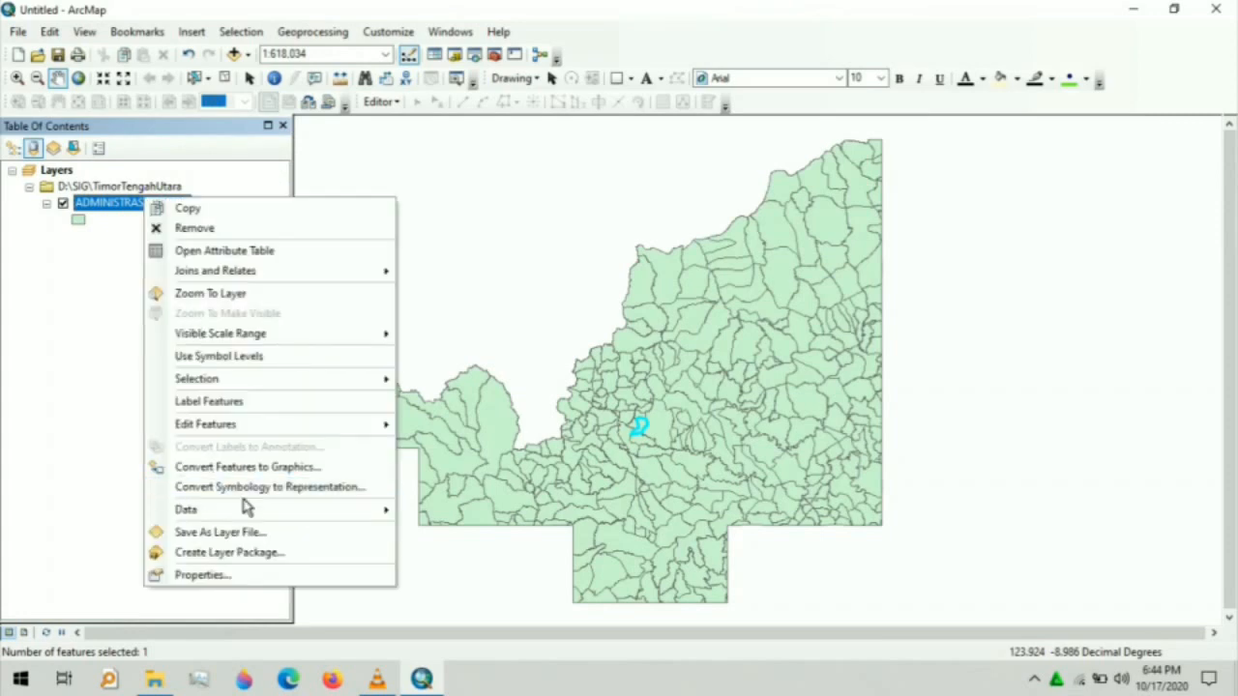
{"action": "mouse_move", "coordinate": [249, 509]}
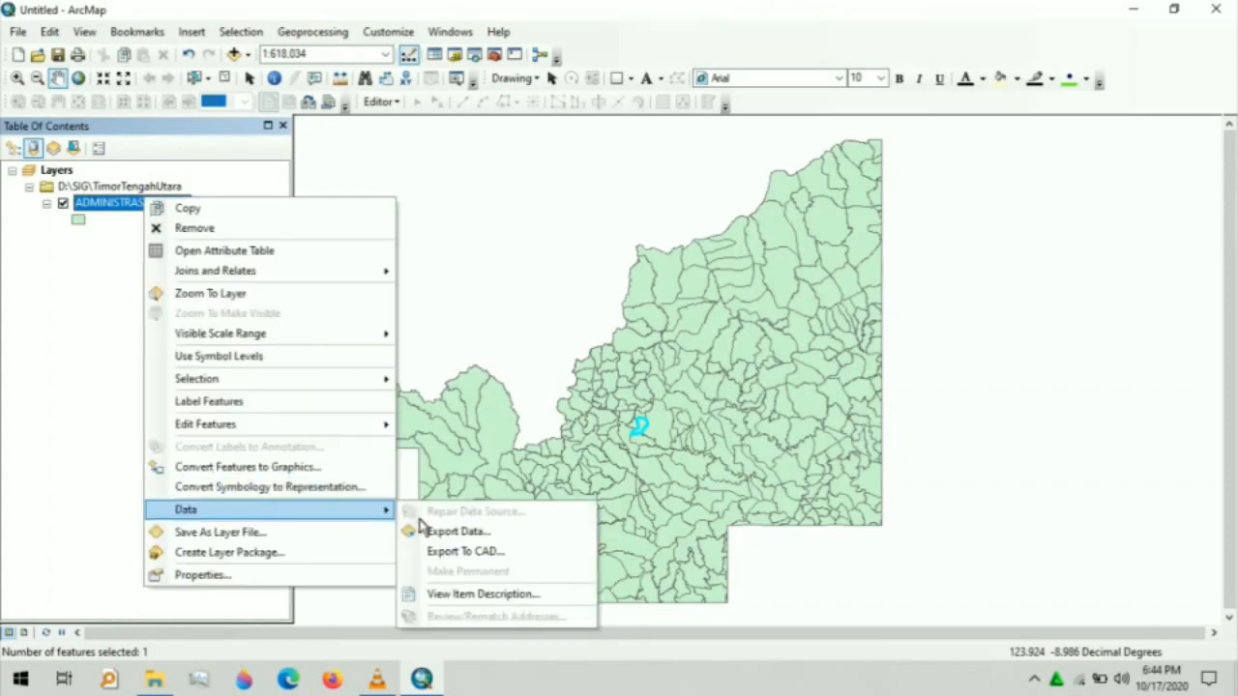
{"action": "left_click", "coordinate": [454, 532]}
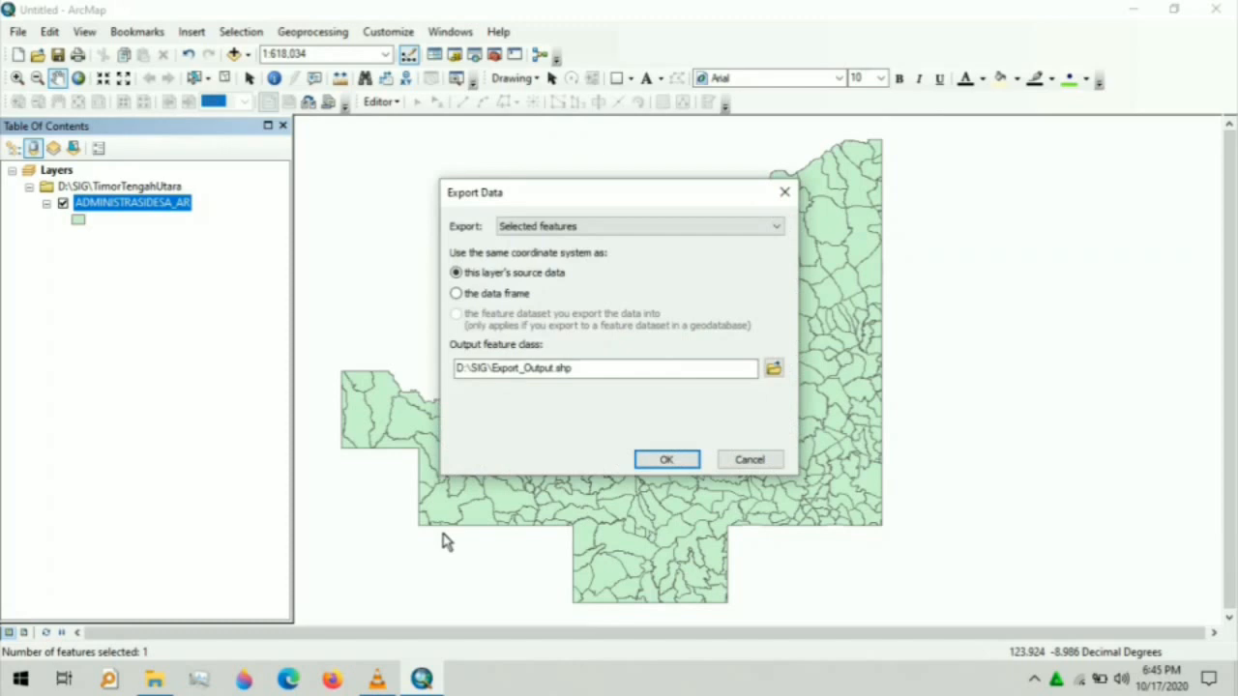
{"action": "left_click", "coordinate": [773, 368]}
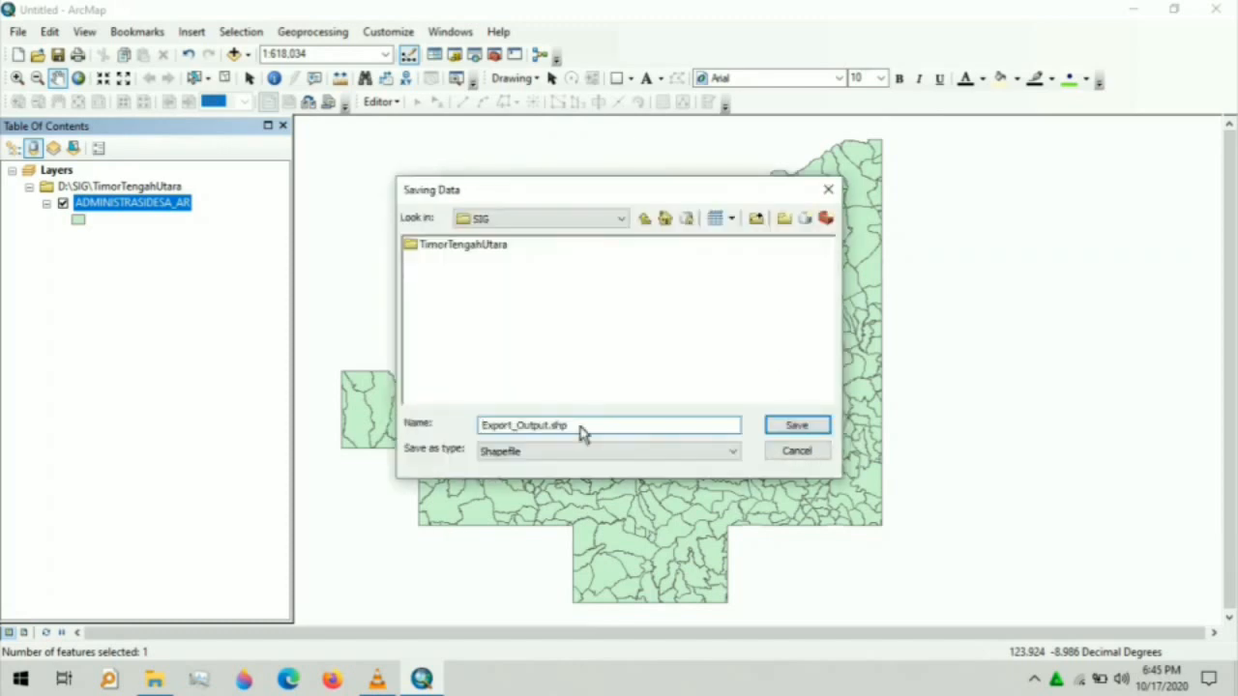
{"action": "left_click_drag", "start_coordinate": [580, 432], "coordinate": [468, 434]}
{"action": "key", "text": "BackSpace"}
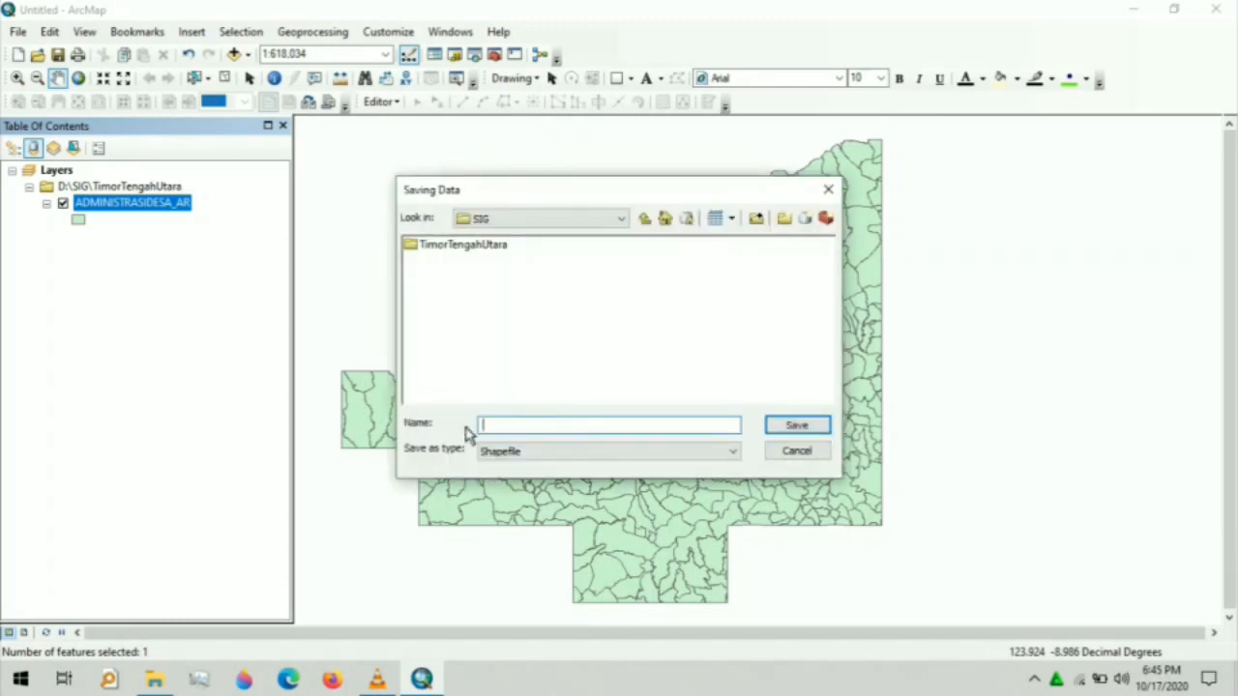
{"action": "type", "text": "Kel. Kefa Selatan"}
{"action": "left_click", "coordinate": [791, 429]}
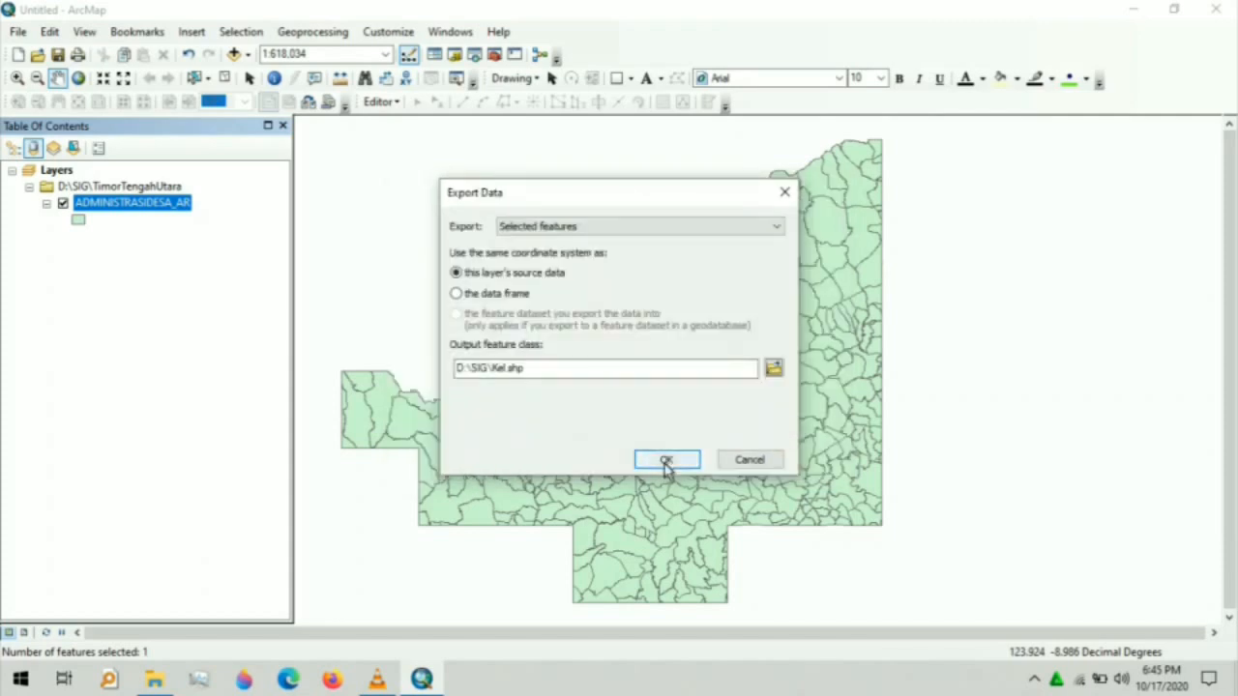
{"action": "left_click", "coordinate": [664, 462]}
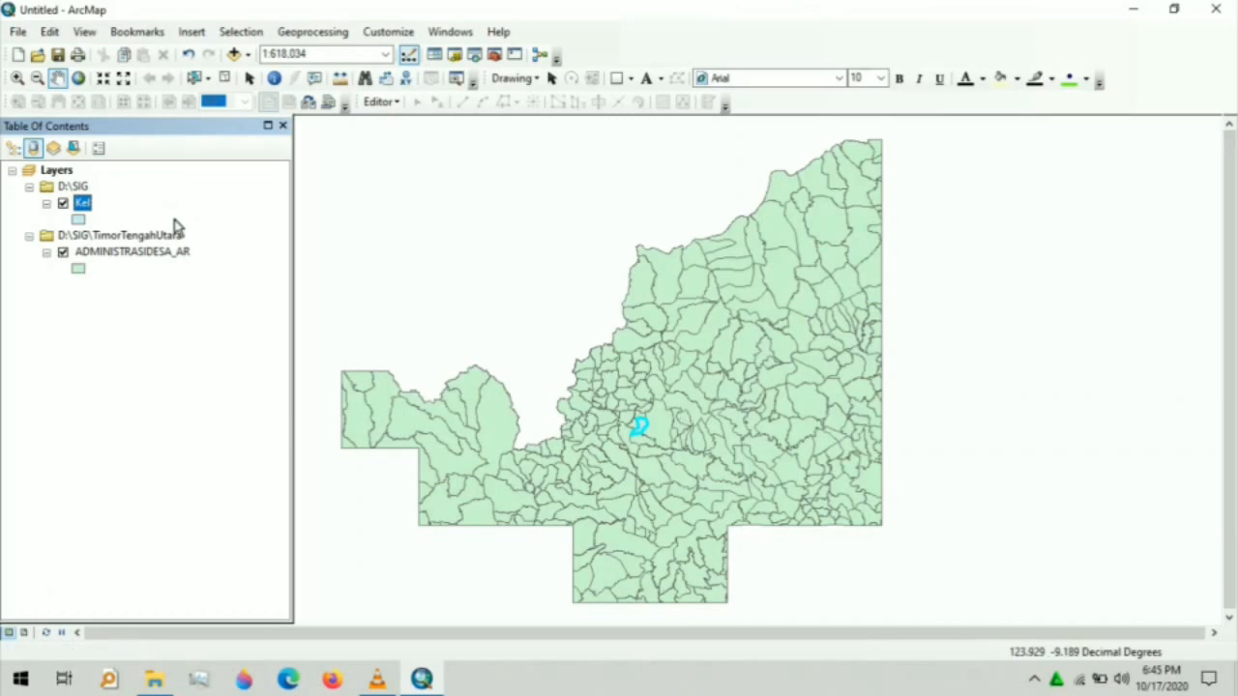
- Rename the new Kel layer to 'Kel. Kefa Selatan'
{"action": "left_click", "coordinate": [96, 203]}
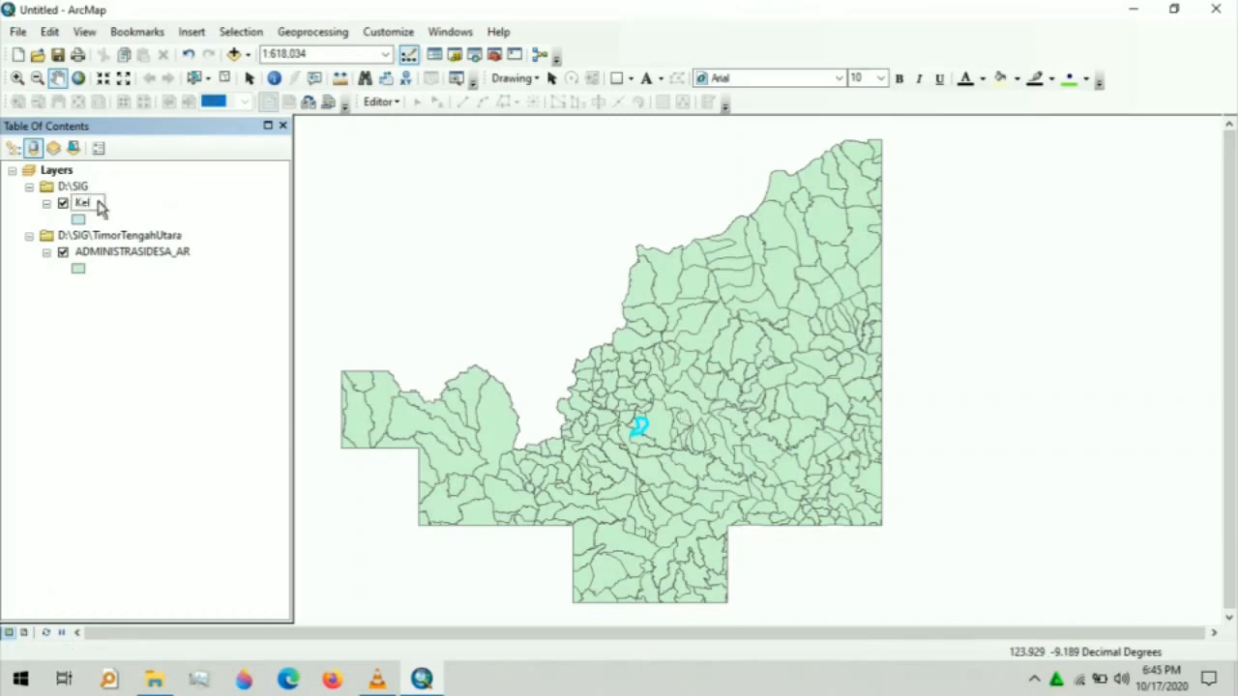
{"action": "type", "text": ". Kefa Selatan"}
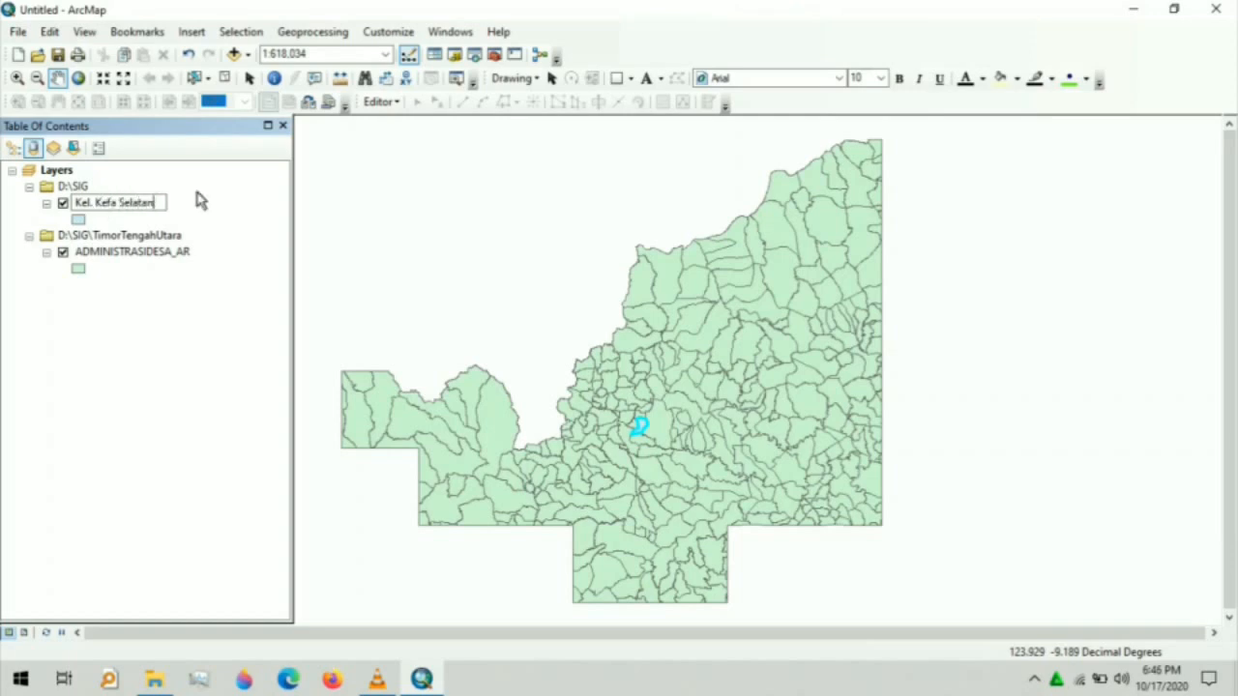
{"action": "key", "text": "Return"}
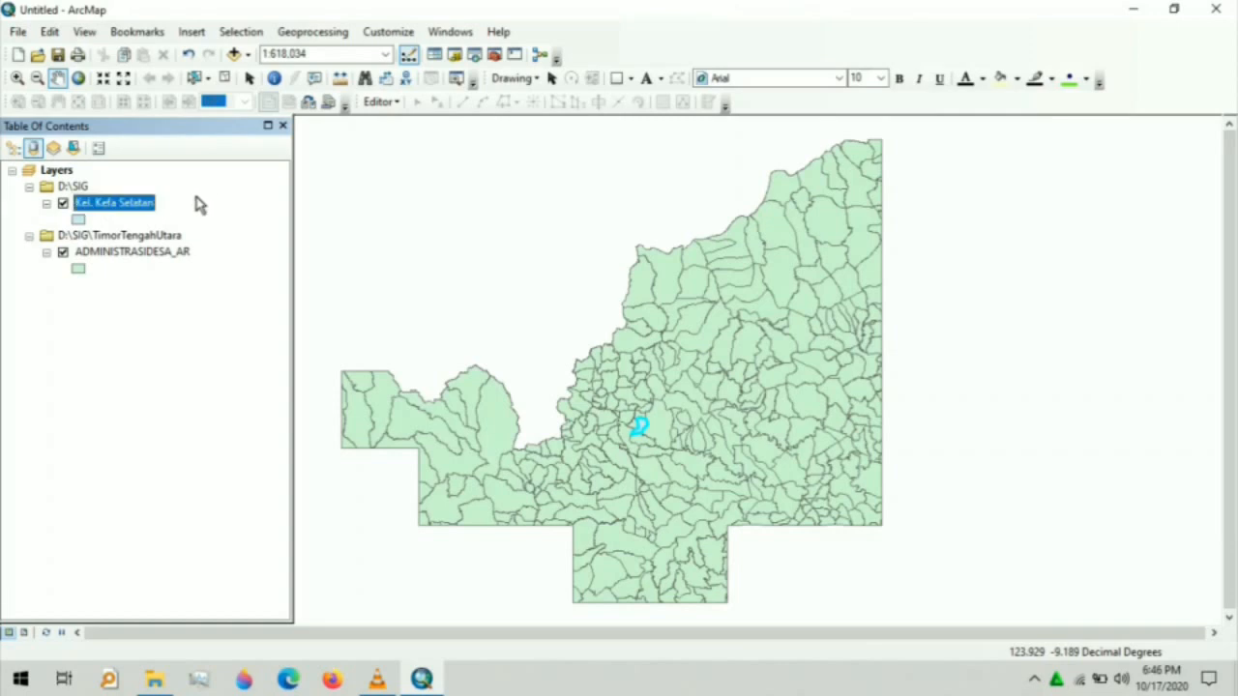
- Add kefa selatan.tif from D:\SIG to the map and build its pyramids
{"action": "right_click", "coordinate": [67, 172]}
{"action": "left_click", "coordinate": [96, 180]}
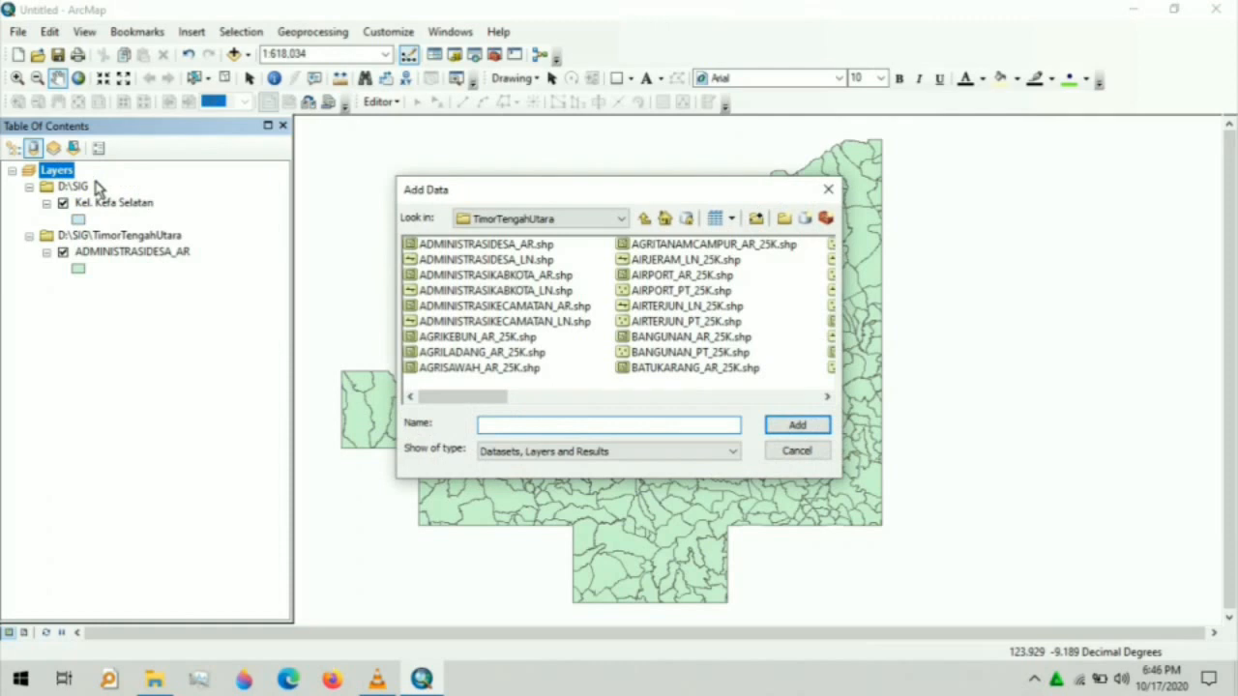
{"action": "left_click", "coordinate": [621, 218]}
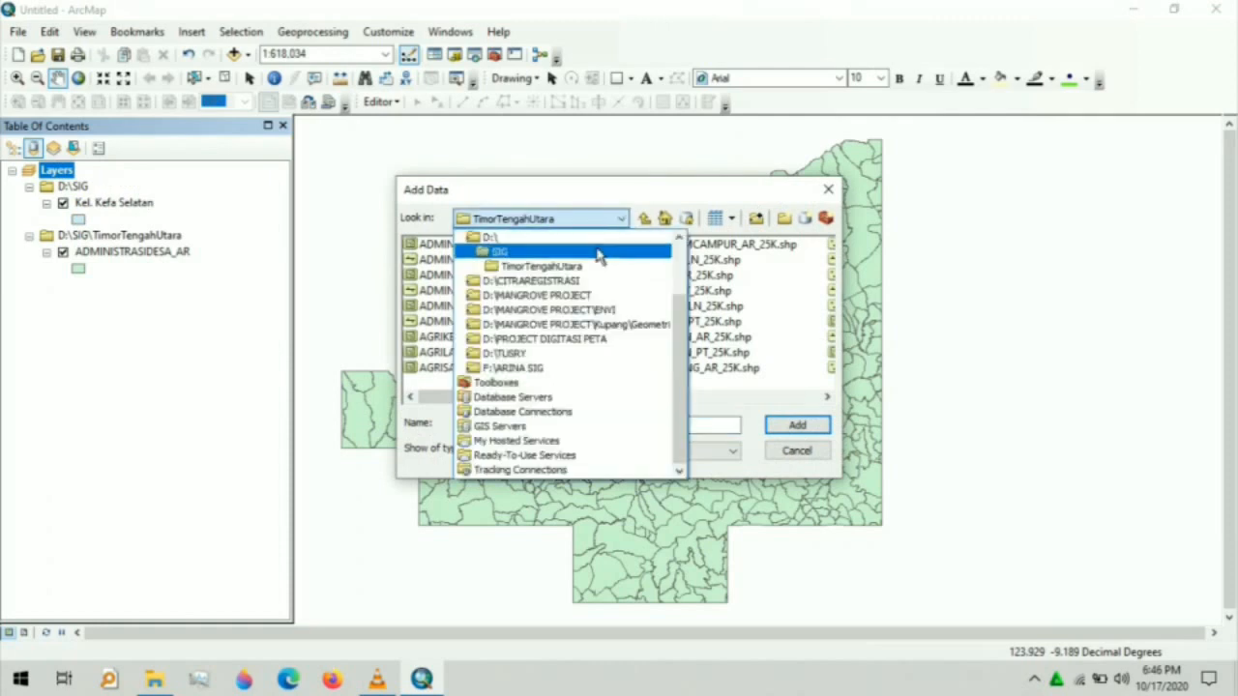
{"action": "left_click", "coordinate": [593, 254]}
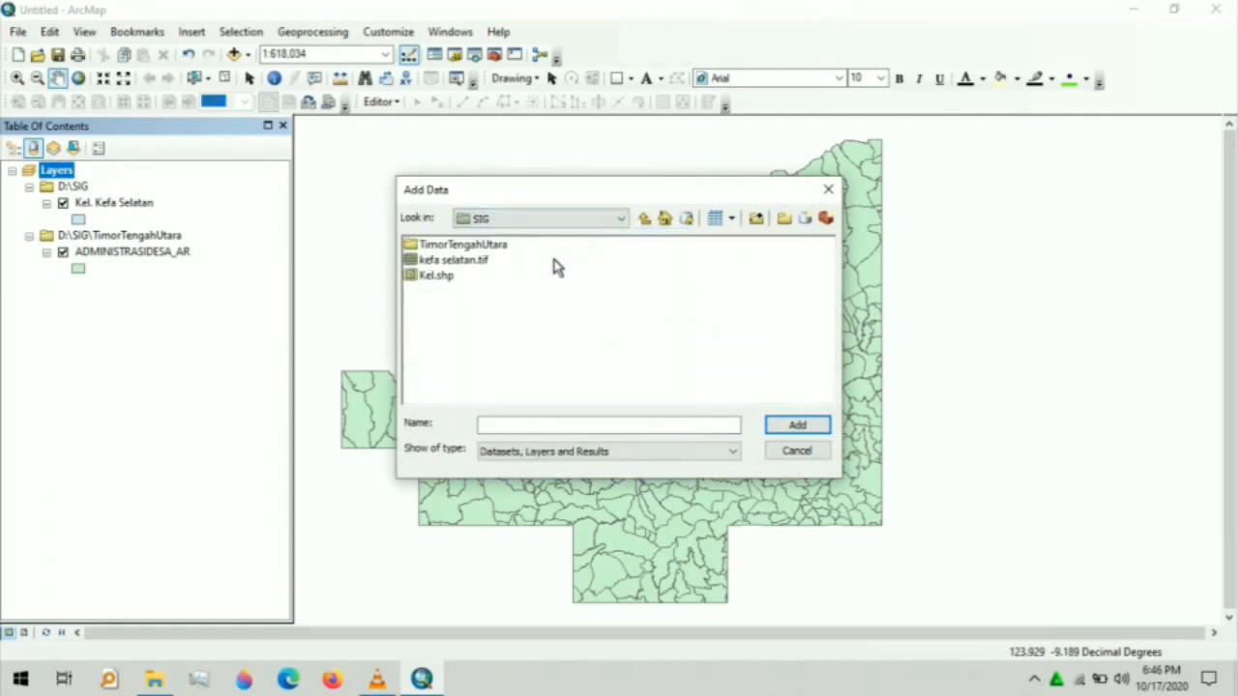
{"action": "left_click", "coordinate": [470, 265]}
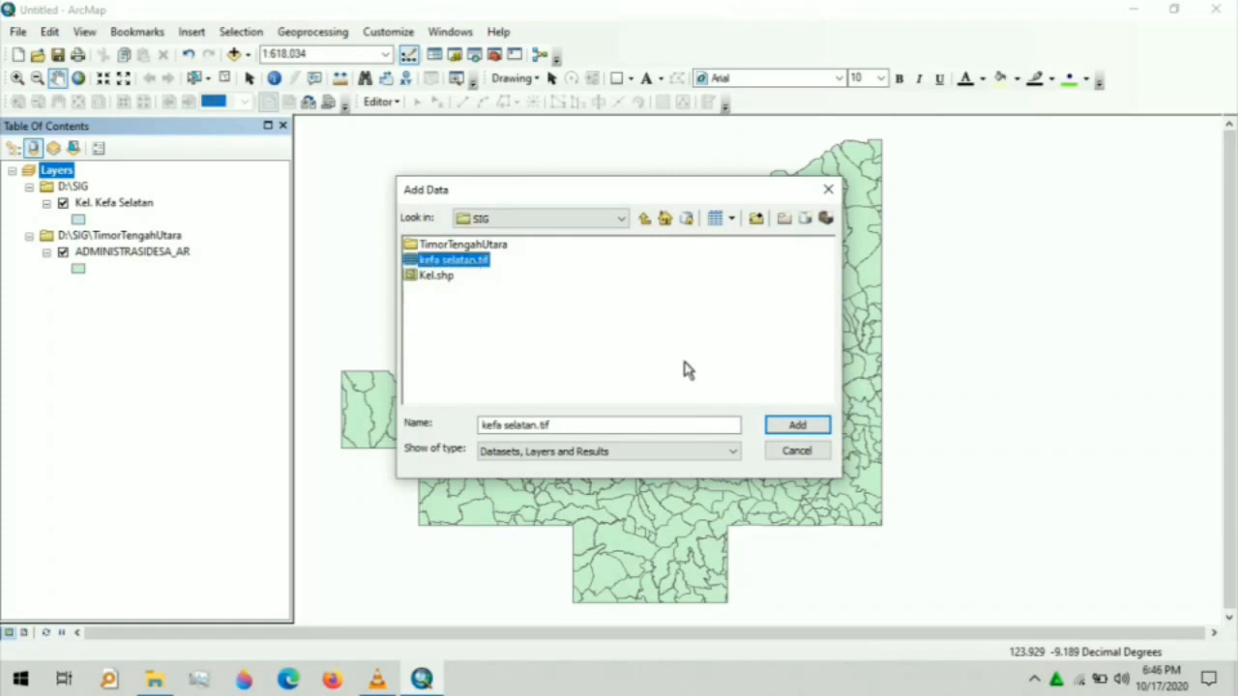
{"action": "left_click", "coordinate": [791, 425]}
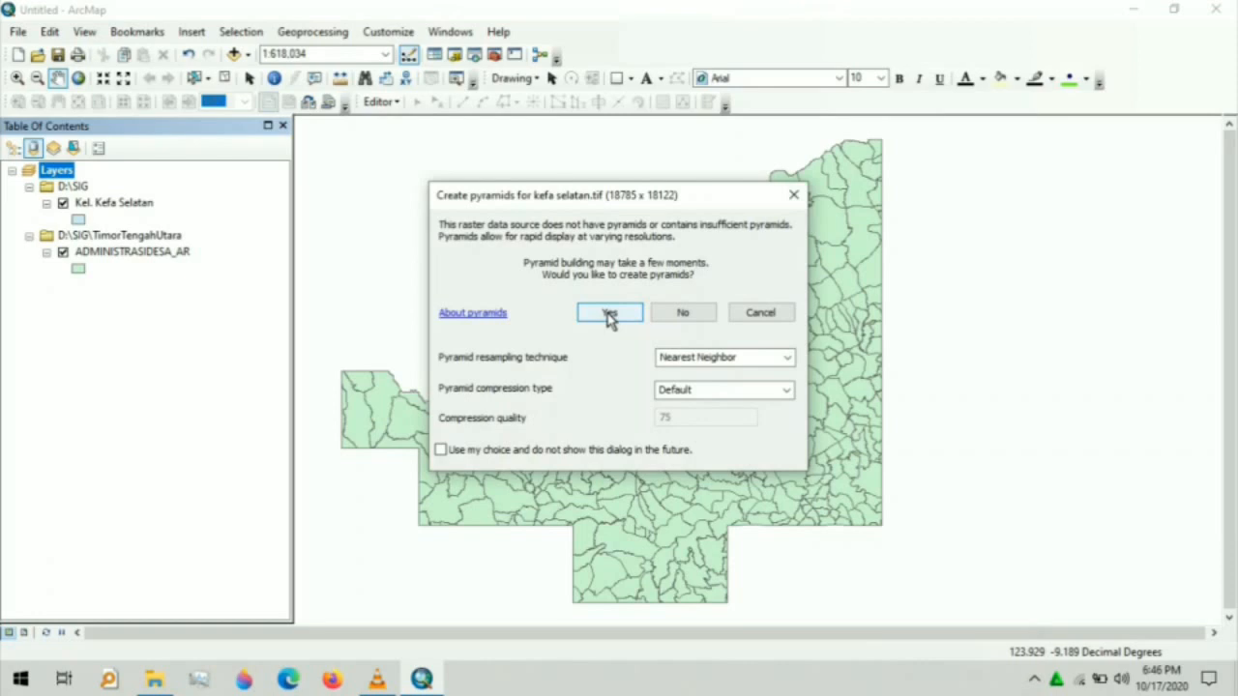
{"action": "left_click", "coordinate": [610, 314]}
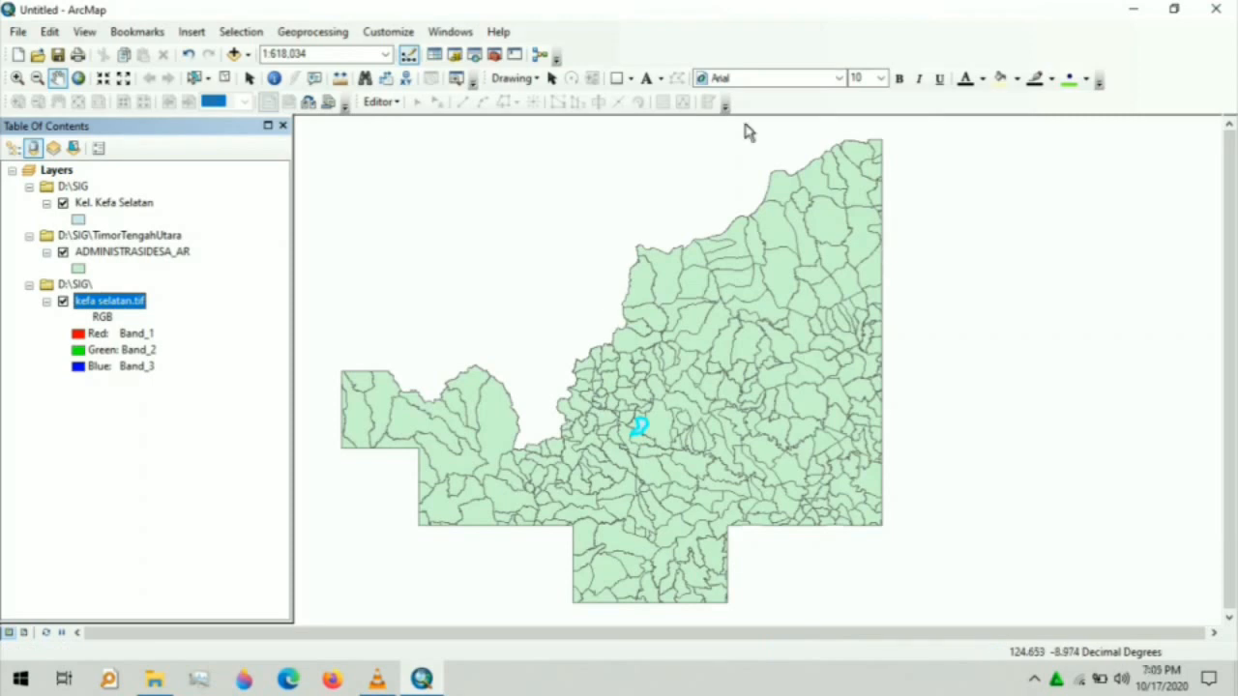
- Clip kefa selatan.tif with Image Analysis to create Clip_kefa selatan.tif
{"action": "left_click", "coordinate": [448, 32]}
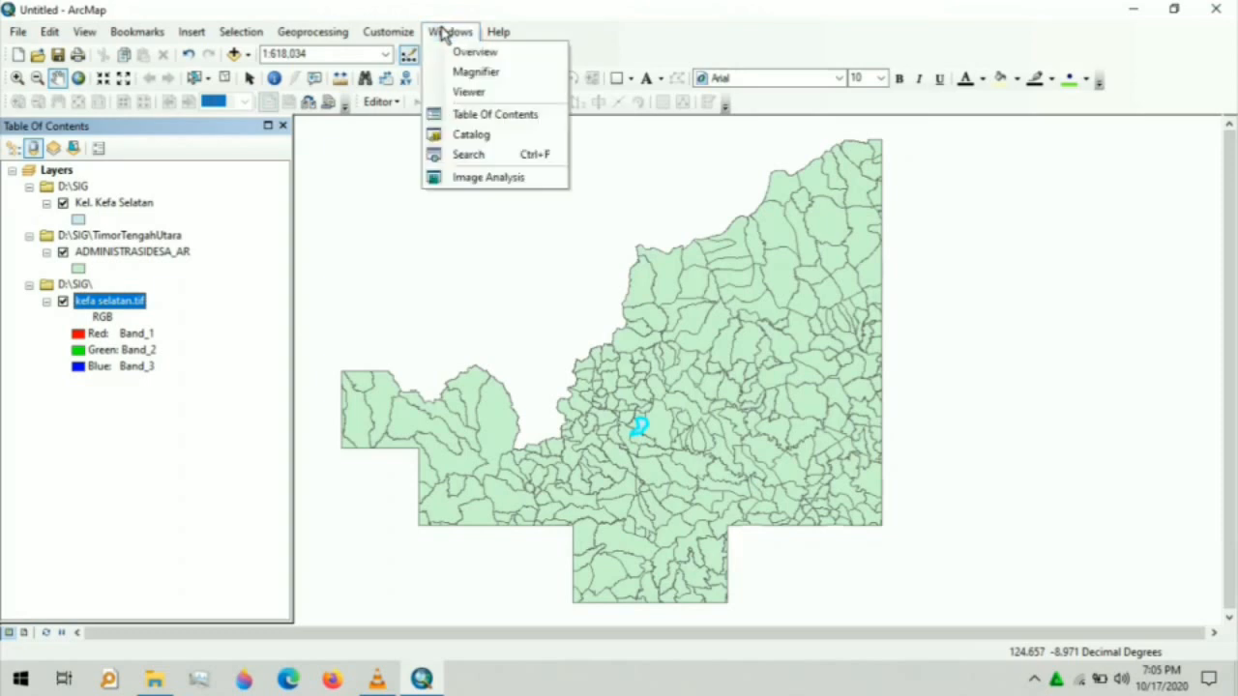
{"action": "left_click", "coordinate": [484, 179]}
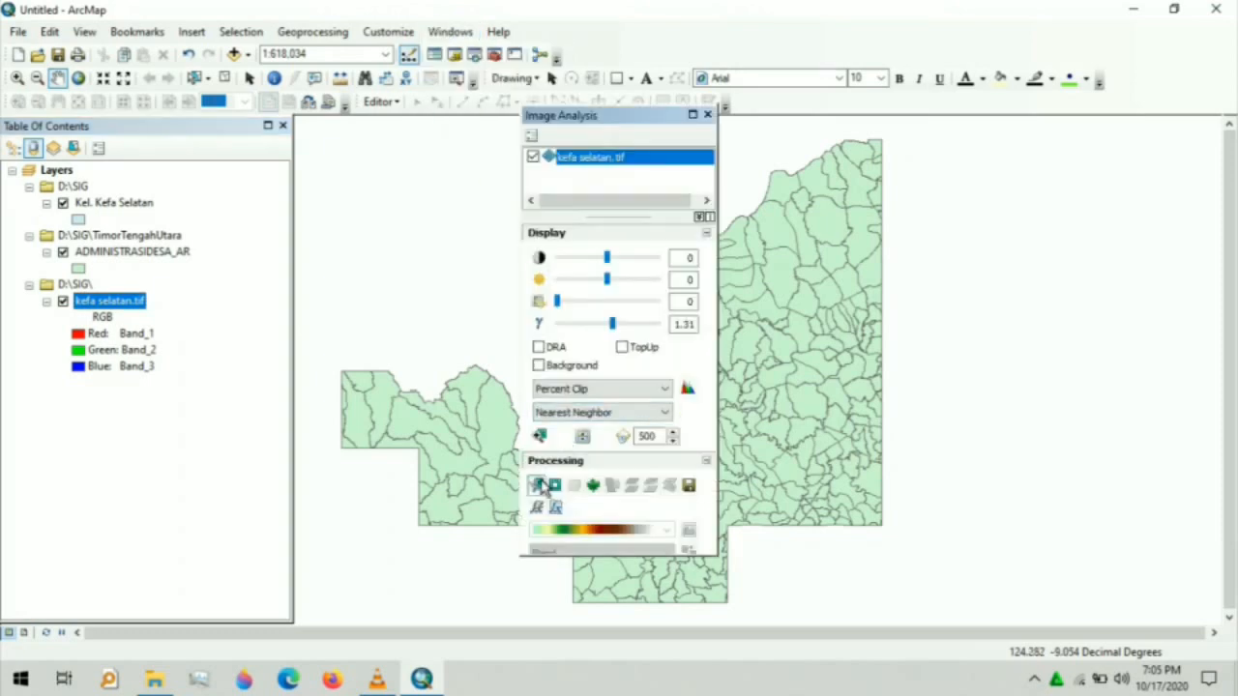
{"action": "left_click", "coordinate": [538, 486]}
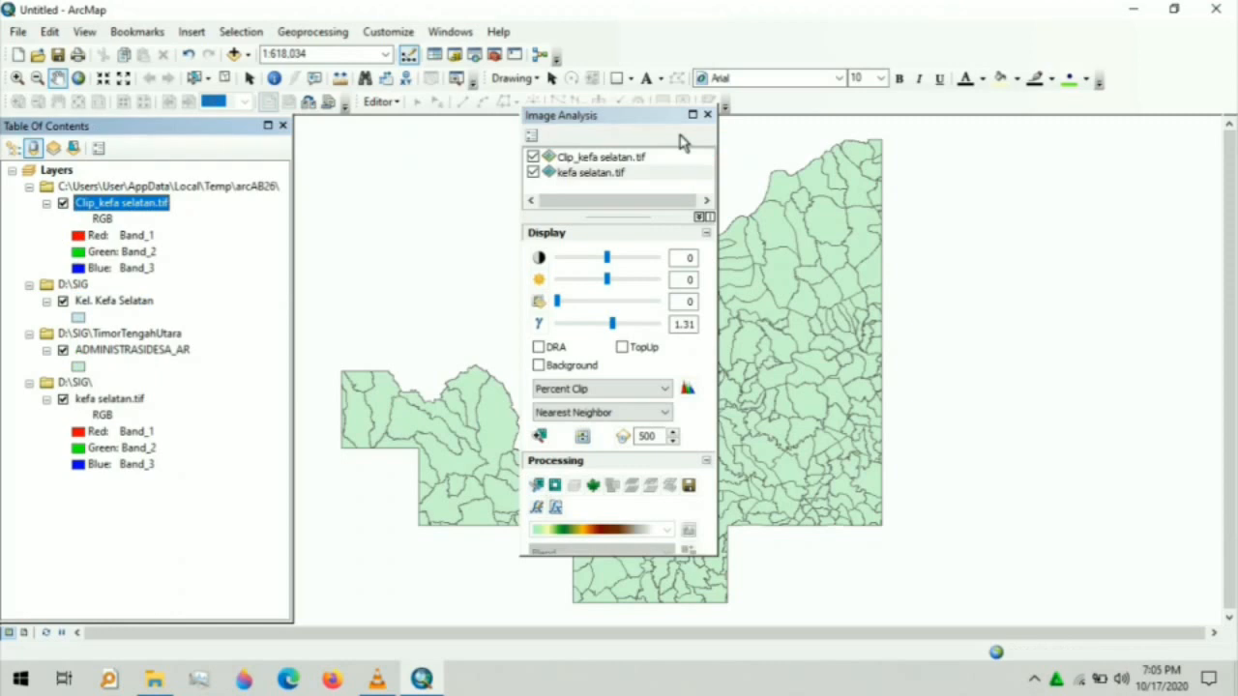
{"action": "left_click", "coordinate": [708, 115]}
- Hide ADMINISTRASIDESA_AR and kefa selatan.tif, and zoom to the Kel. Kefa Selatan layer
{"action": "left_click", "coordinate": [63, 351]}
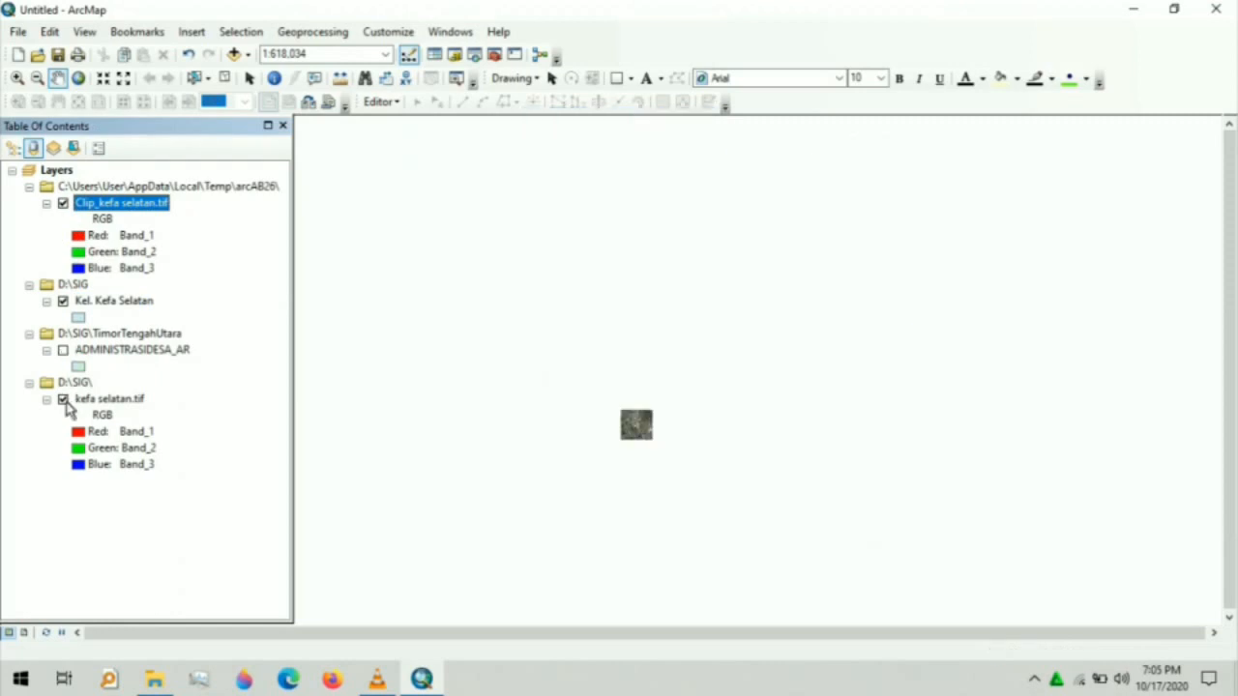
{"action": "left_click", "coordinate": [62, 399]}
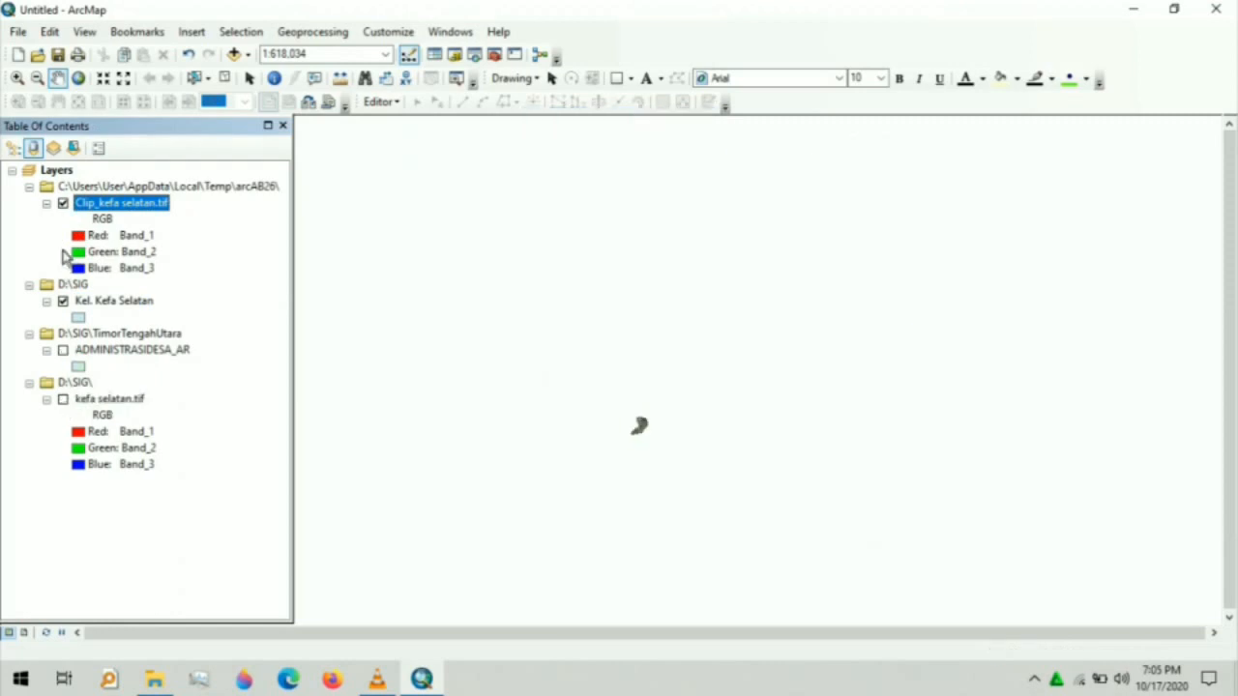
{"action": "left_click", "coordinate": [116, 301]}
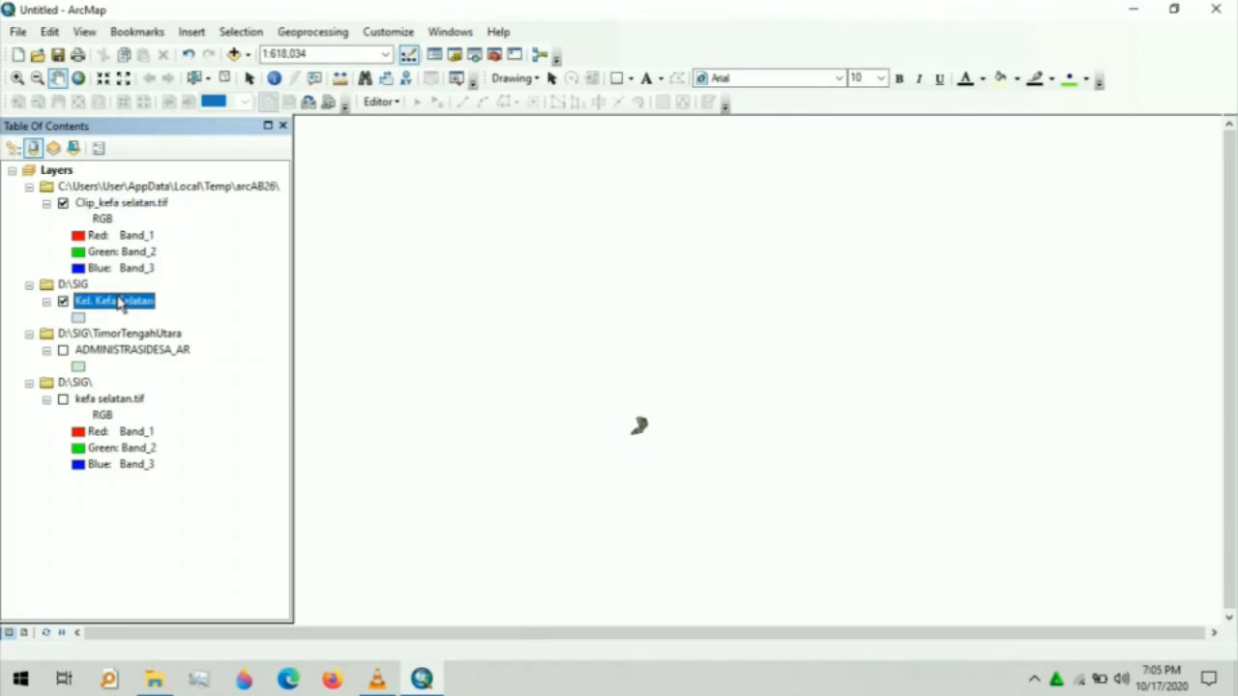
{"action": "right_click", "coordinate": [118, 302]}
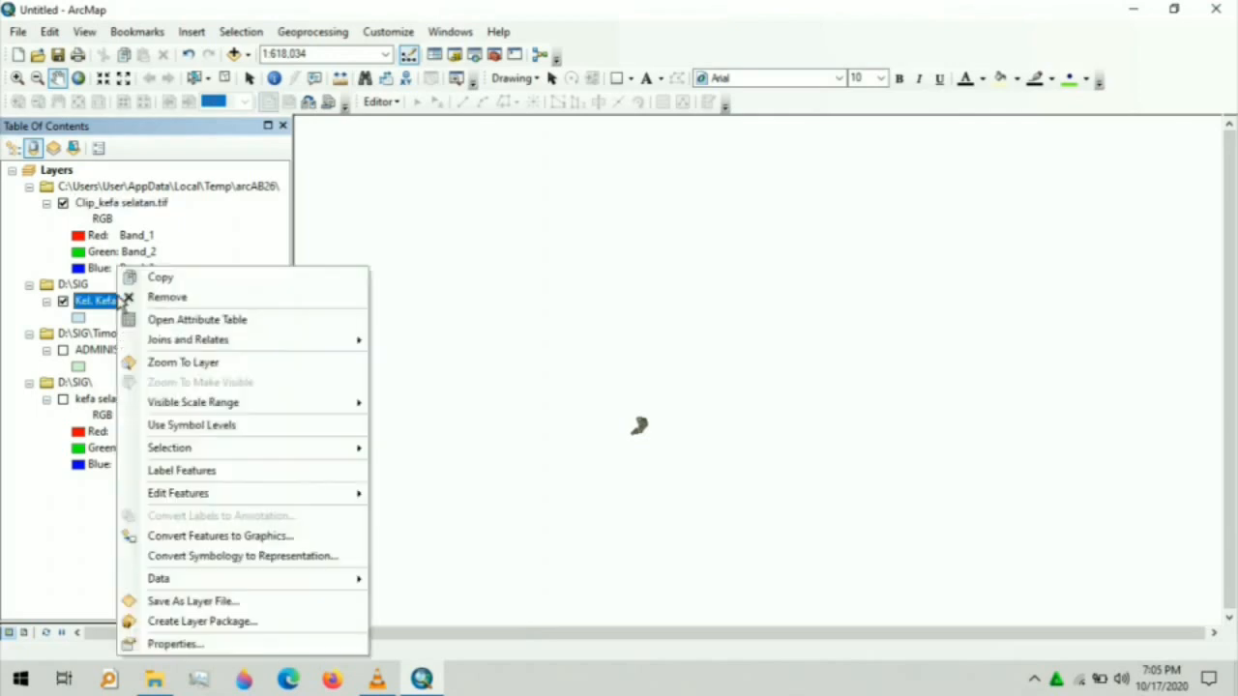
{"action": "left_click", "coordinate": [183, 362]}
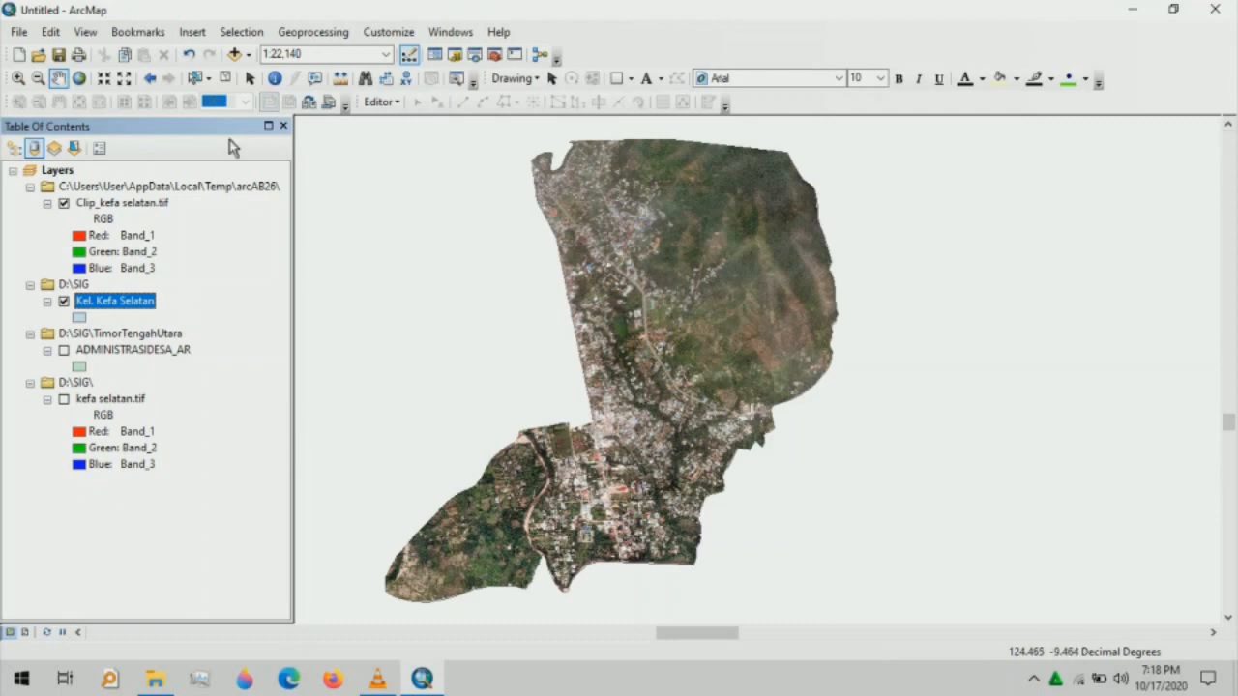
- Open the Clip tool from the Geoprocessing menu
{"action": "left_click", "coordinate": [305, 31]}
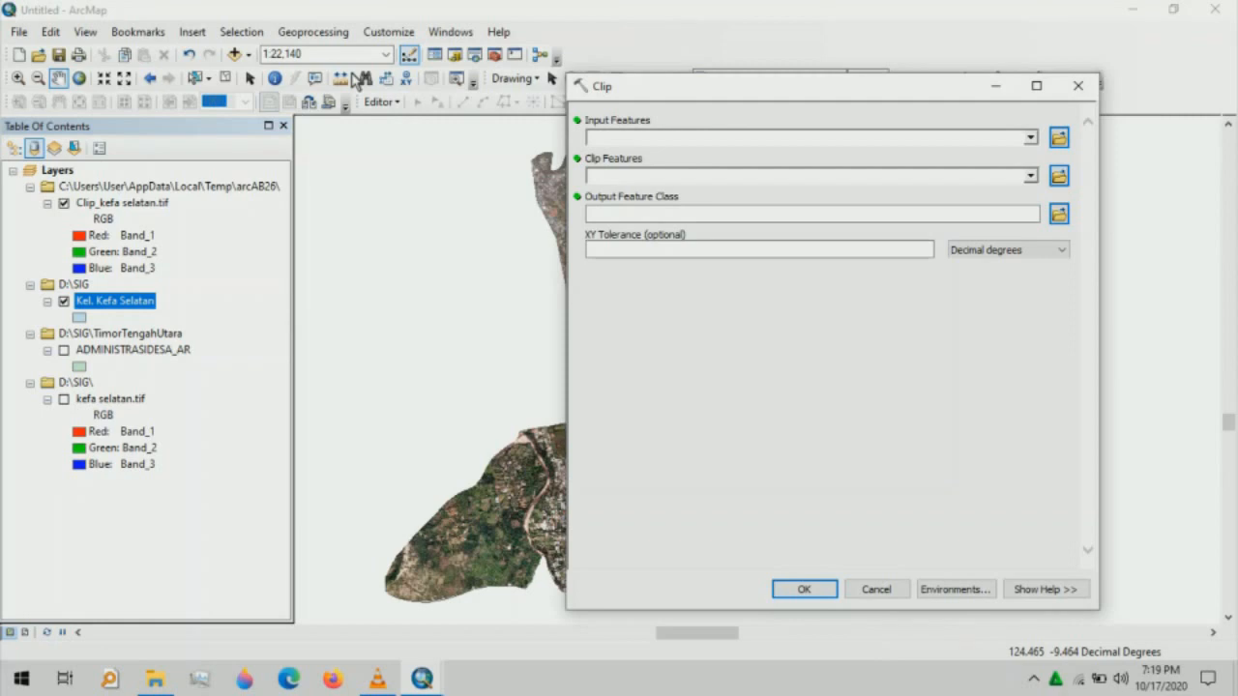
- Clip AGRIKEBUN_AR_25K.shp to Kel. Kefa Selatan, with output Kebun.shp in D:\SIG
{"action": "left_click", "coordinate": [1059, 139]}
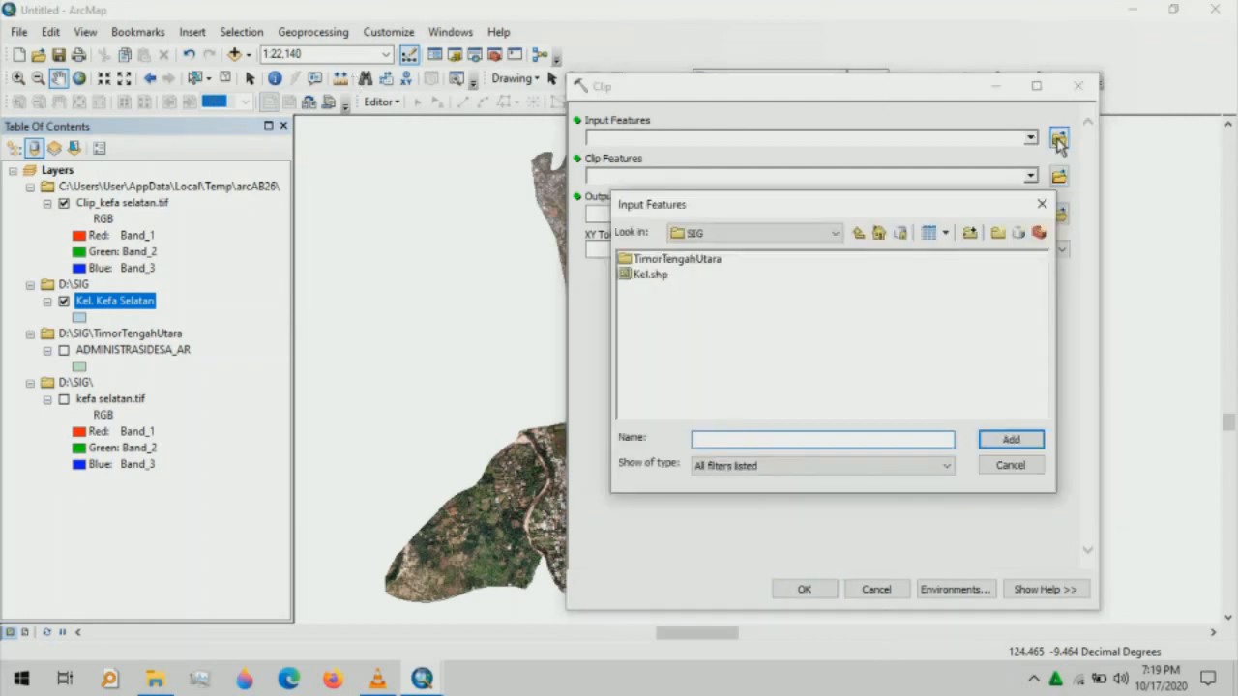
{"action": "double_click", "coordinate": [715, 260]}
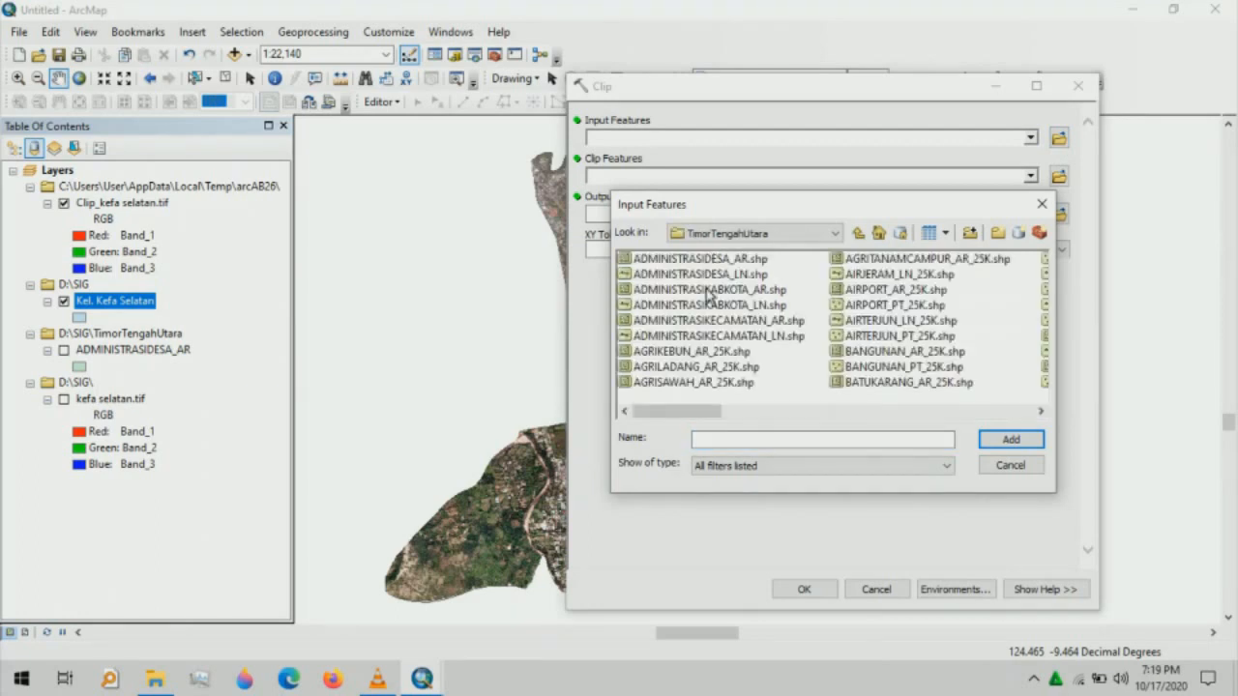
{"action": "left_click", "coordinate": [714, 353]}
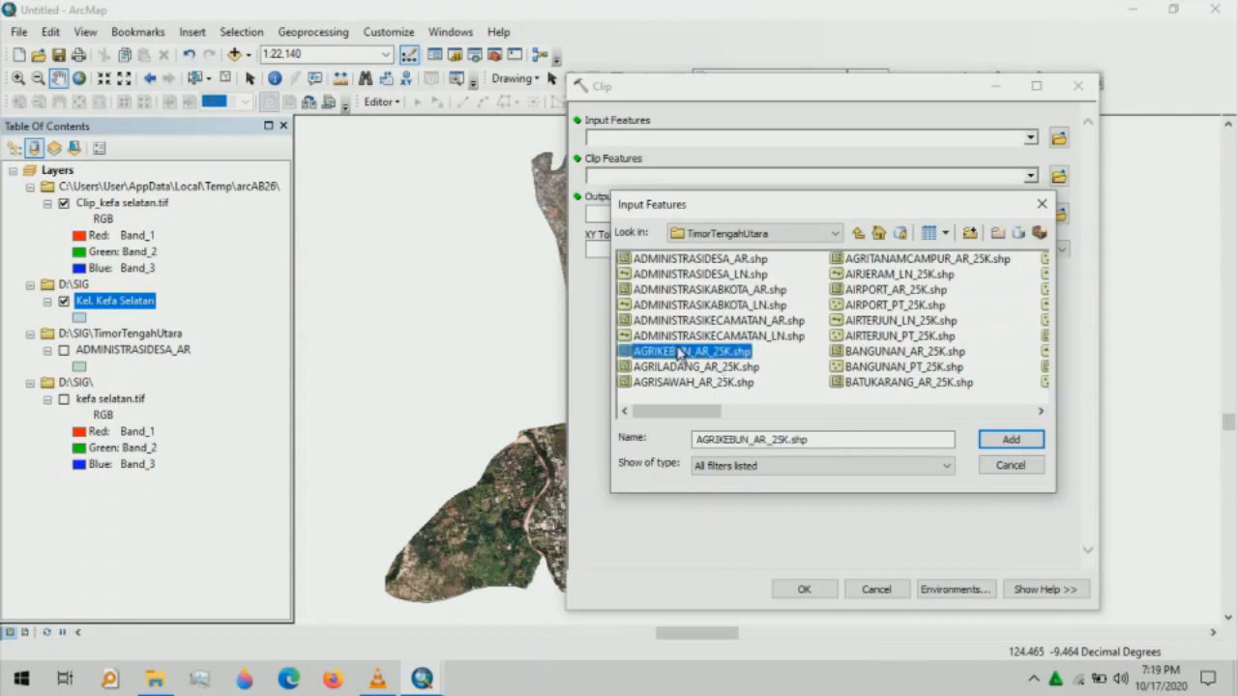
{"action": "left_click", "coordinate": [1025, 442]}
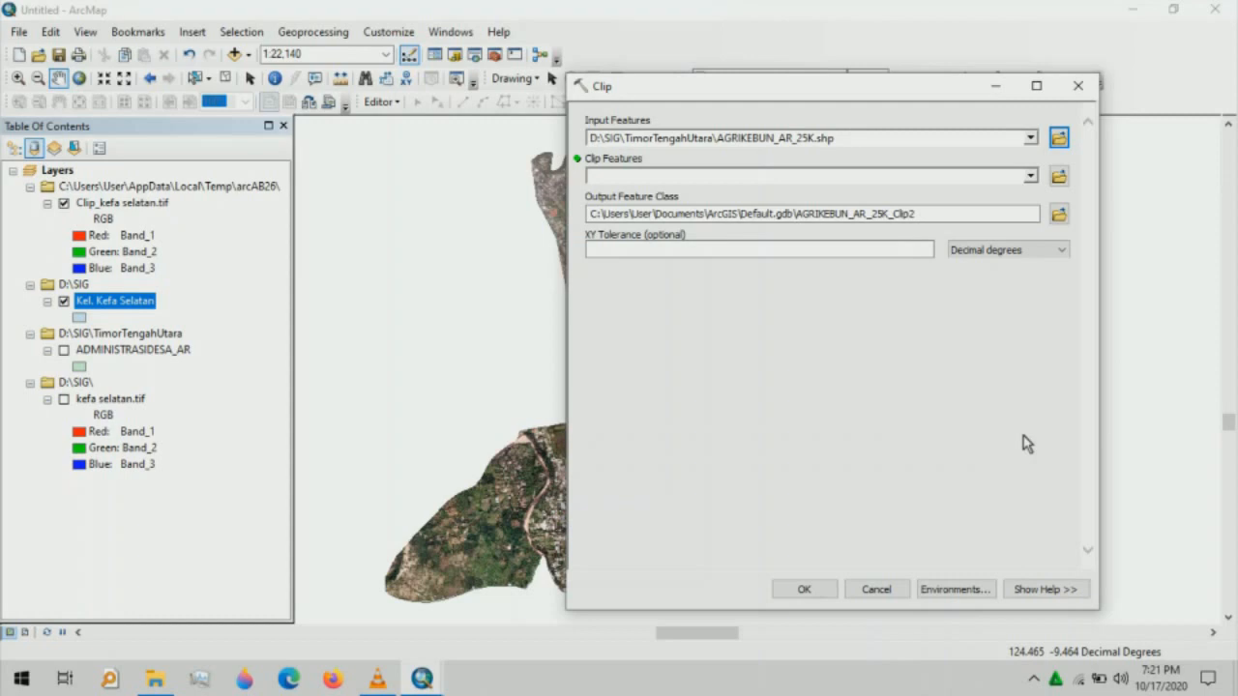
{"action": "left_click", "coordinate": [1031, 177]}
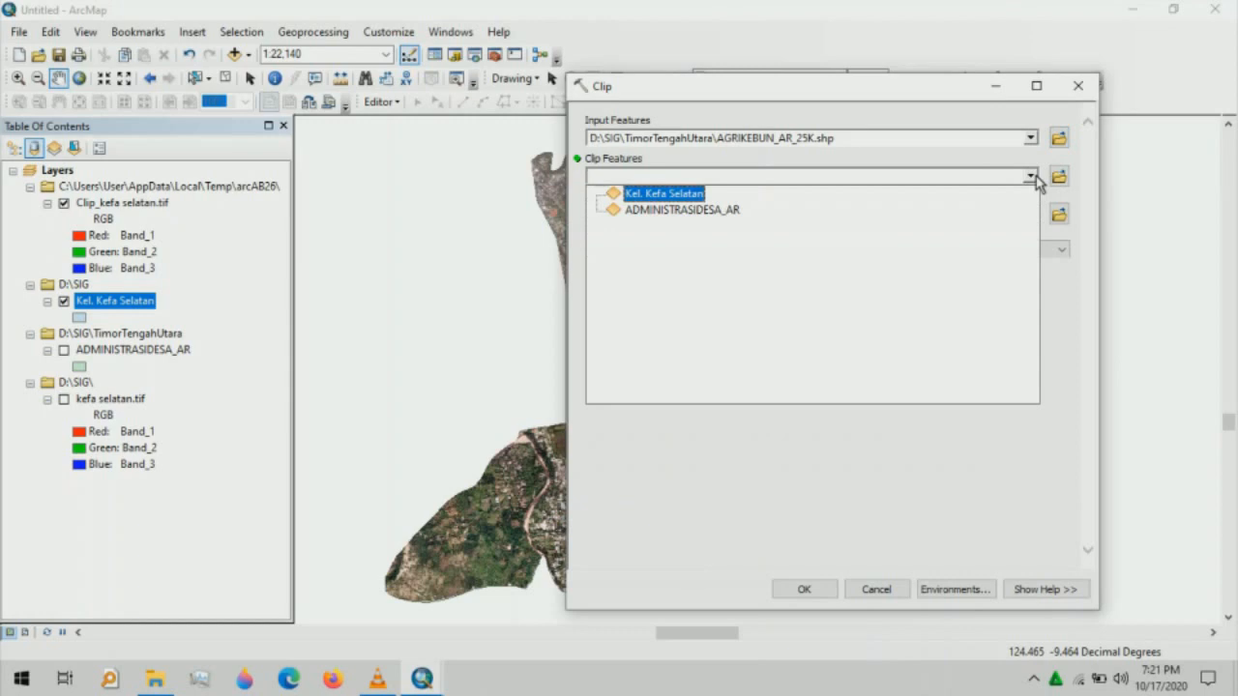
{"action": "left_click", "coordinate": [690, 195]}
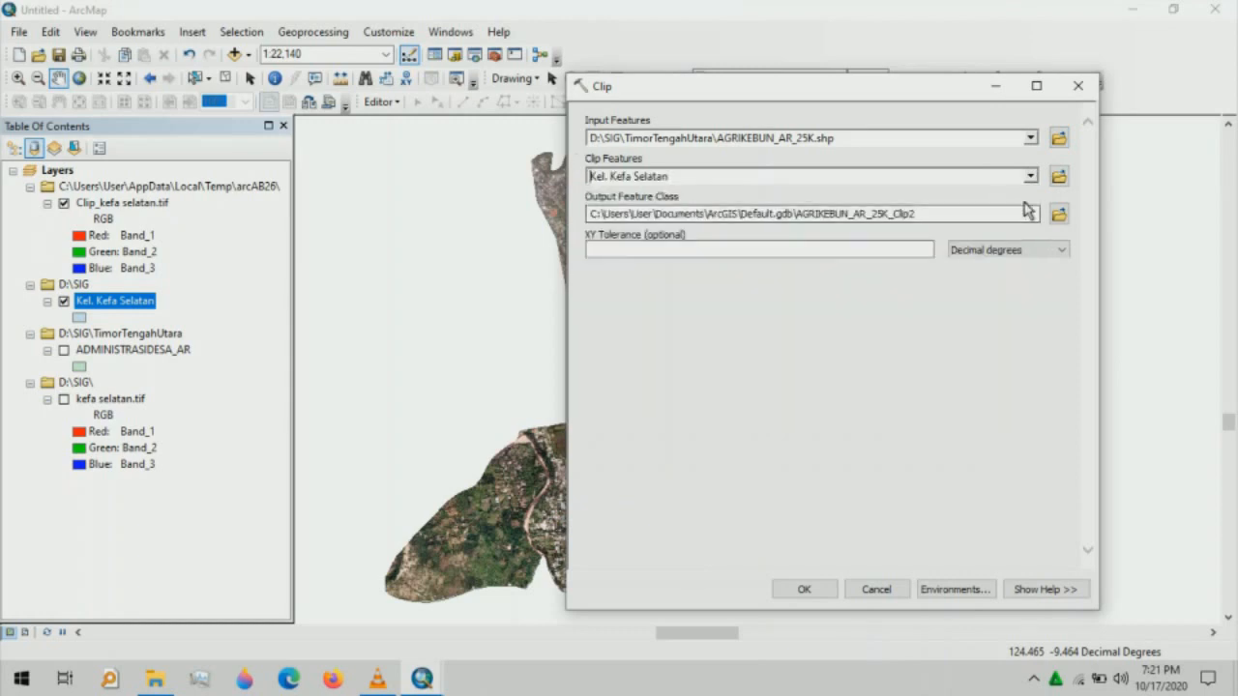
{"action": "left_click", "coordinate": [1059, 215]}
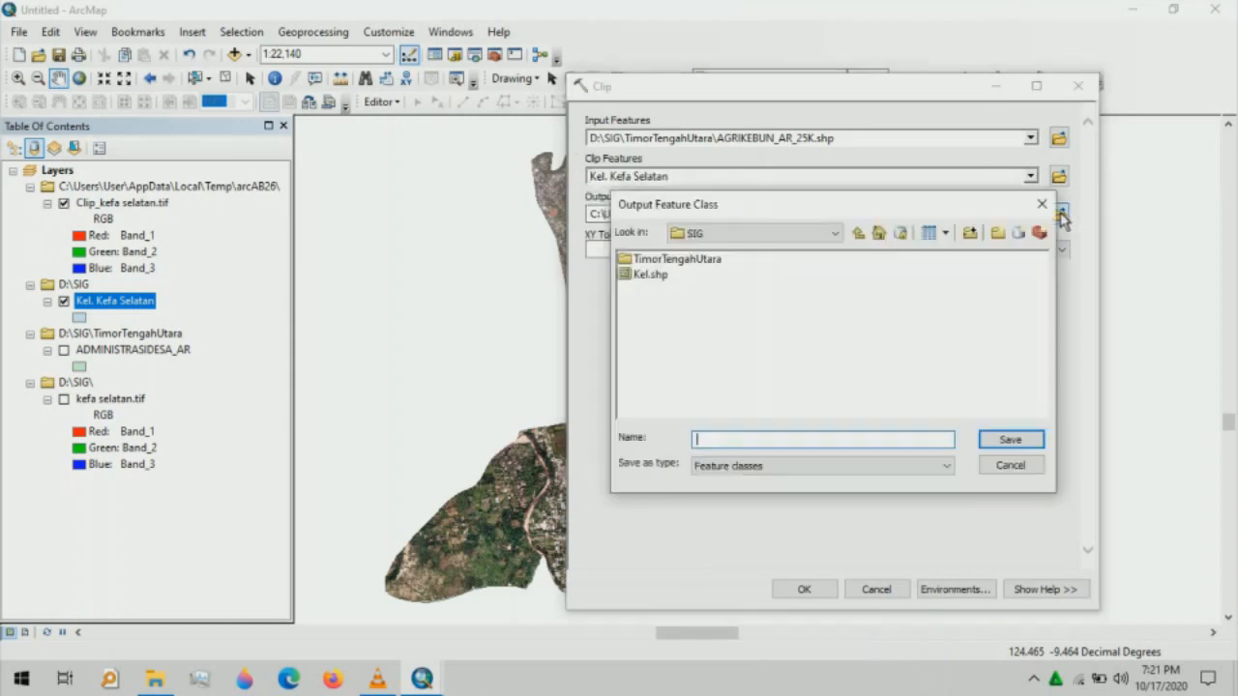
{"action": "left_click", "coordinate": [703, 441]}
{"action": "type", "text": "Kebun"}
{"action": "left_click", "coordinate": [999, 442]}
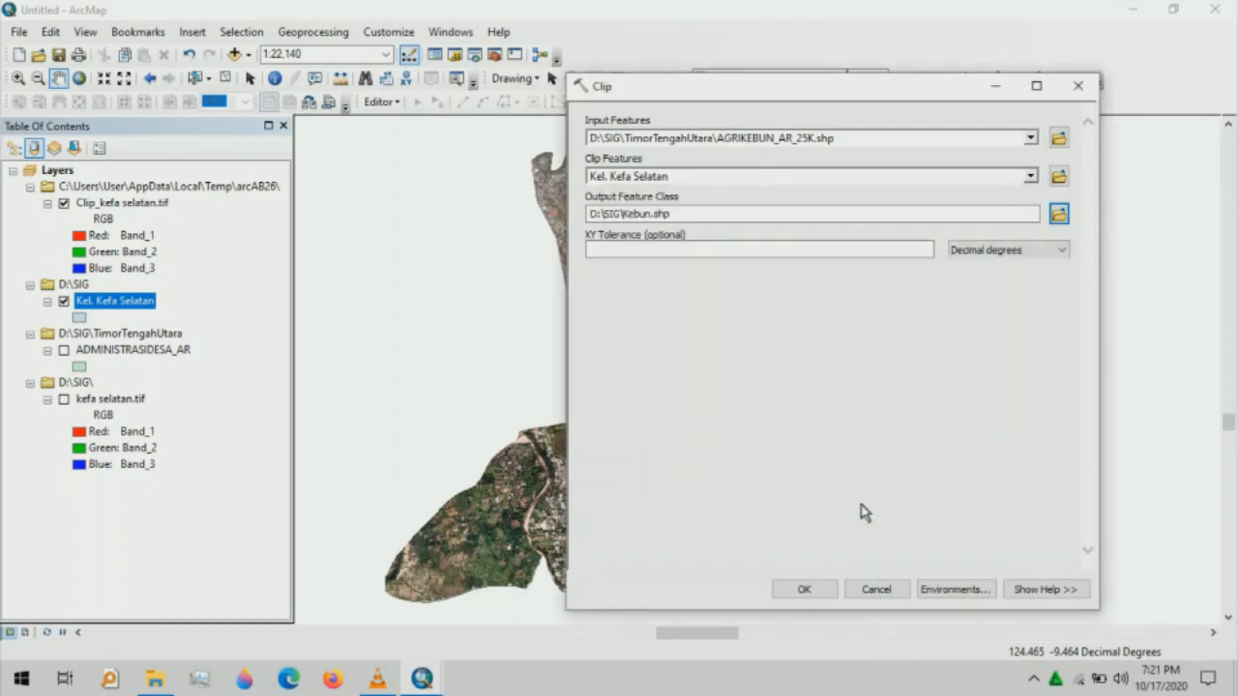
{"action": "left_click", "coordinate": [805, 590]}
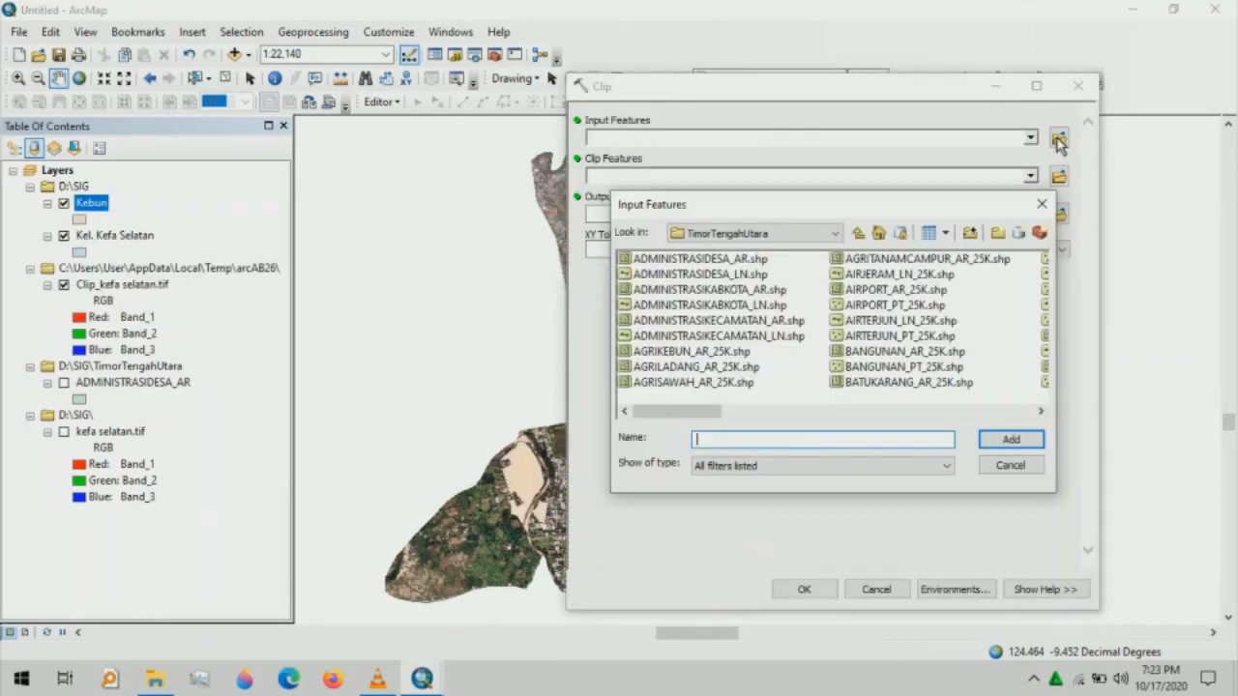
- Clip AGRILADANG_AR_25K.shp to Kel. Kefa Selatan, with output Ladang.shp in D:\SIG
{"action": "left_click", "coordinate": [677, 367]}
{"action": "left_click", "coordinate": [1001, 439]}
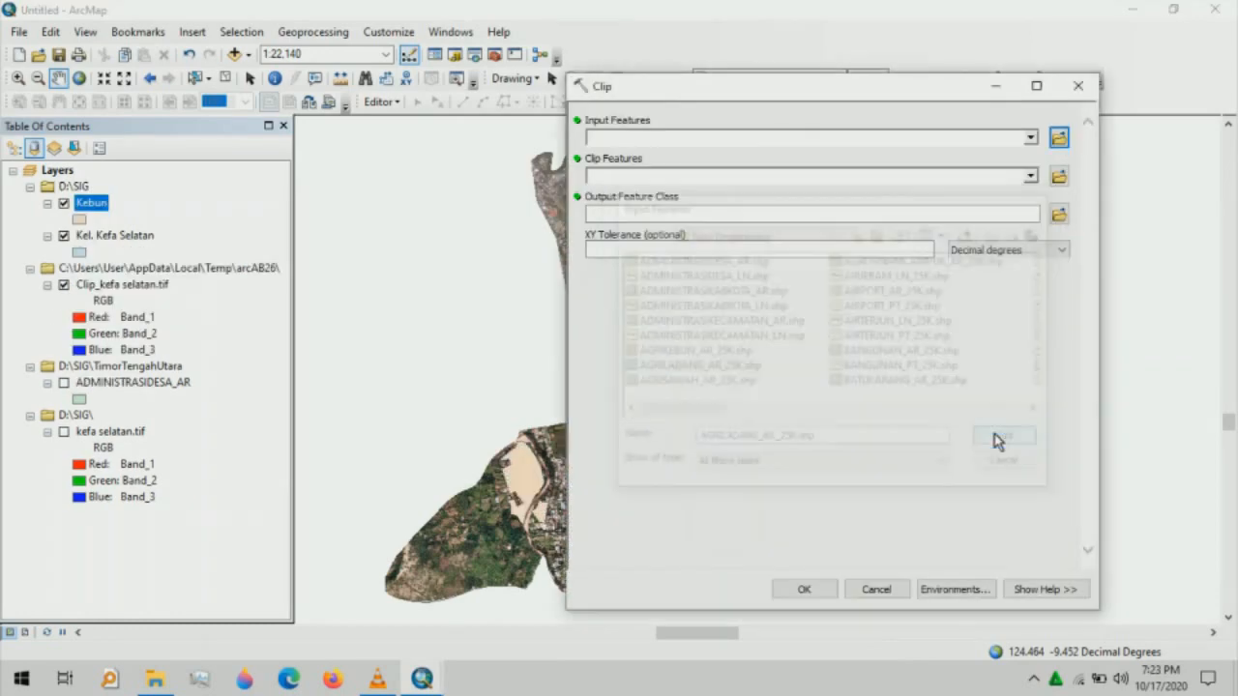
{"action": "left_click", "coordinate": [1031, 177]}
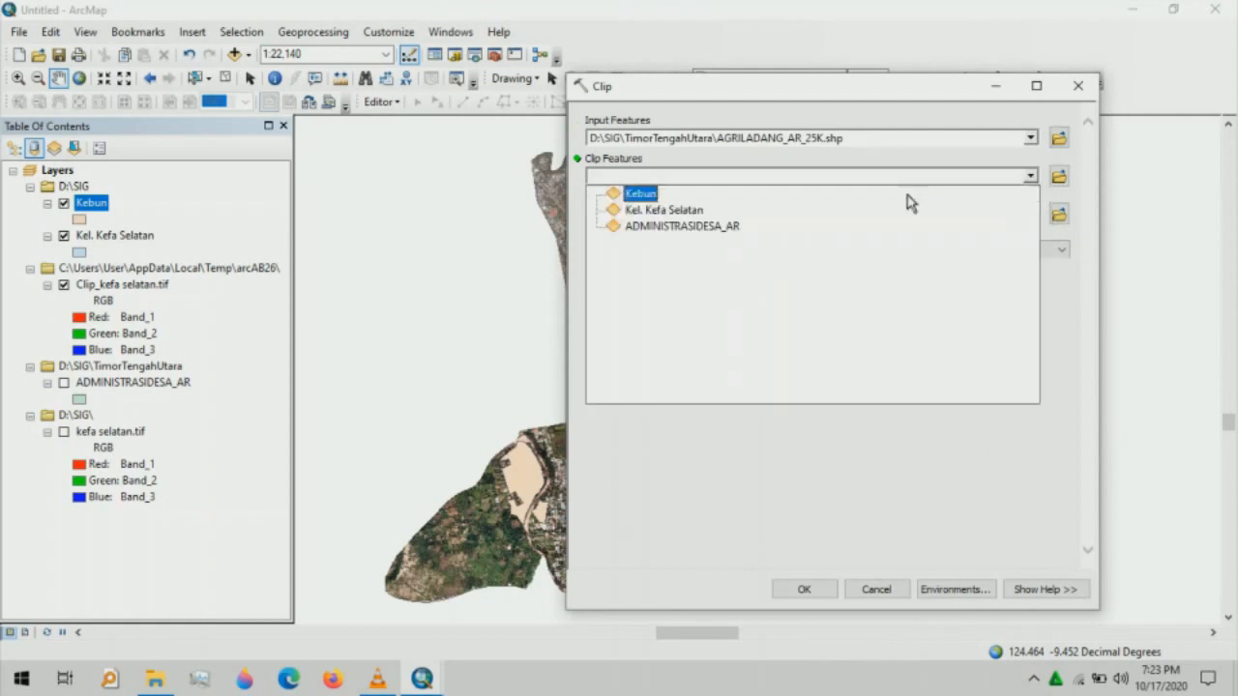
{"action": "left_click", "coordinate": [638, 213]}
{"action": "left_click", "coordinate": [1059, 214]}
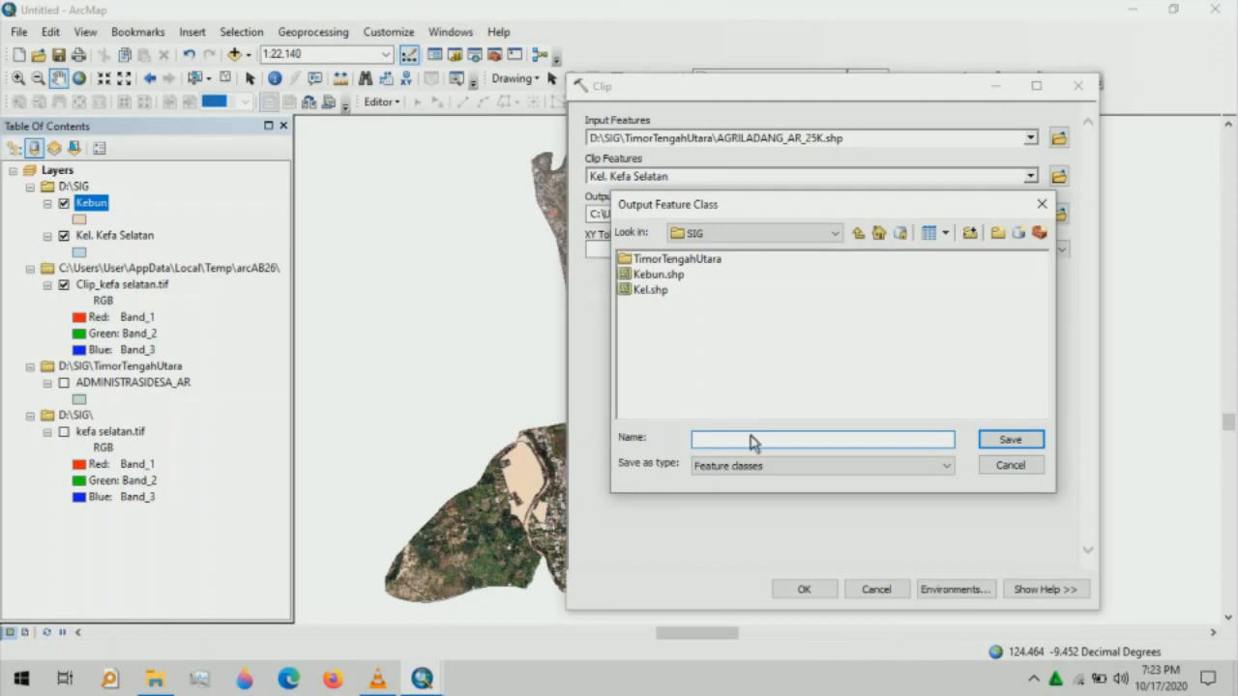
{"action": "type", "text": "Ladang"}
{"action": "left_click", "coordinate": [1004, 440]}
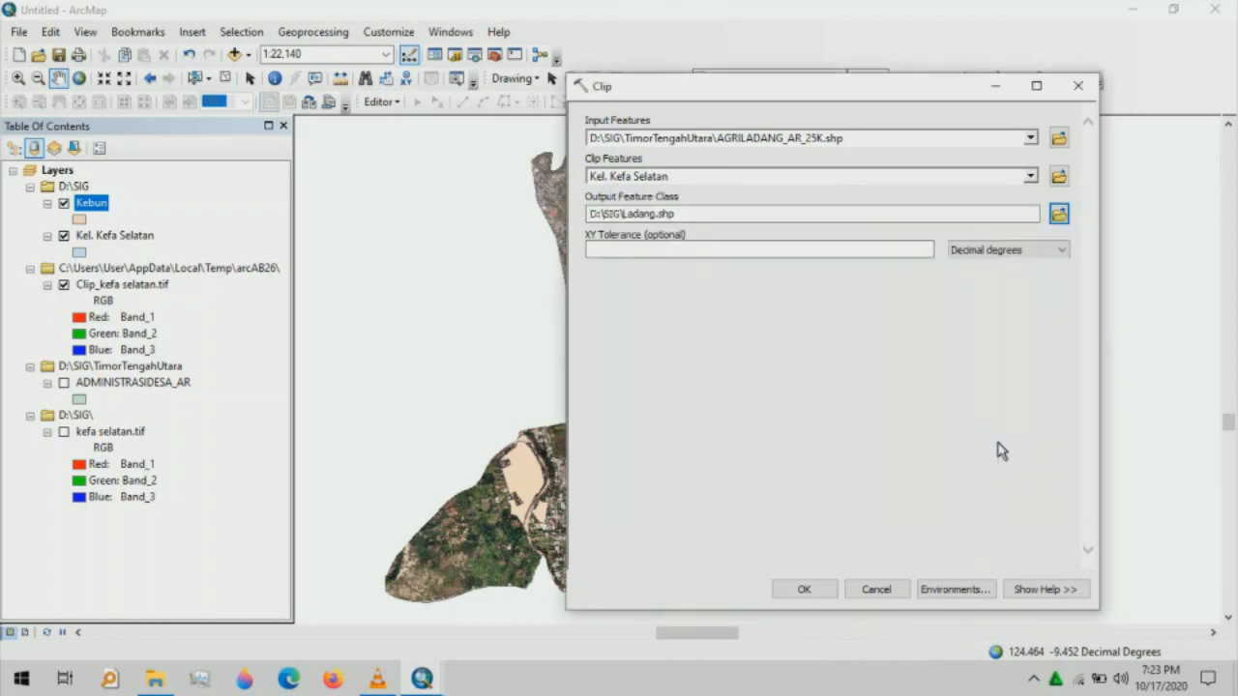
{"action": "left_click", "coordinate": [804, 589]}
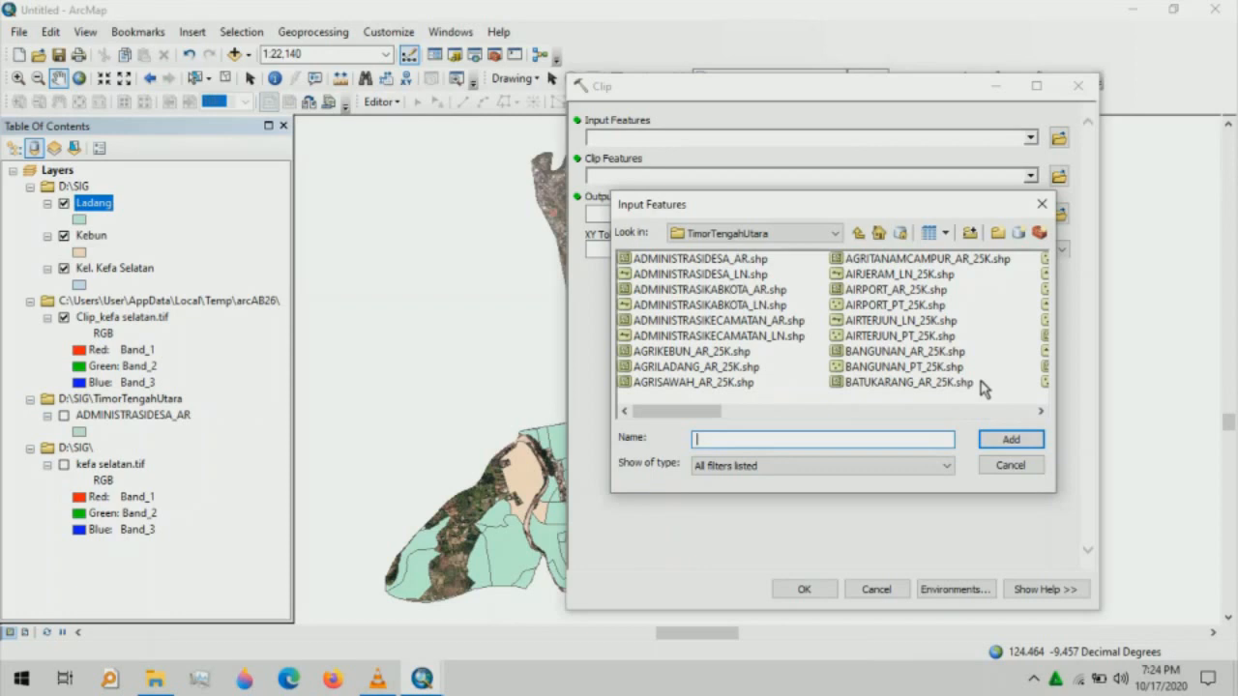
- Clip the BANGUNAN_AR_25K.shp buildings to Kel. Kefa Selatan, with output Bangunan.shp in D:\SIG
{"action": "left_click", "coordinate": [892, 350]}
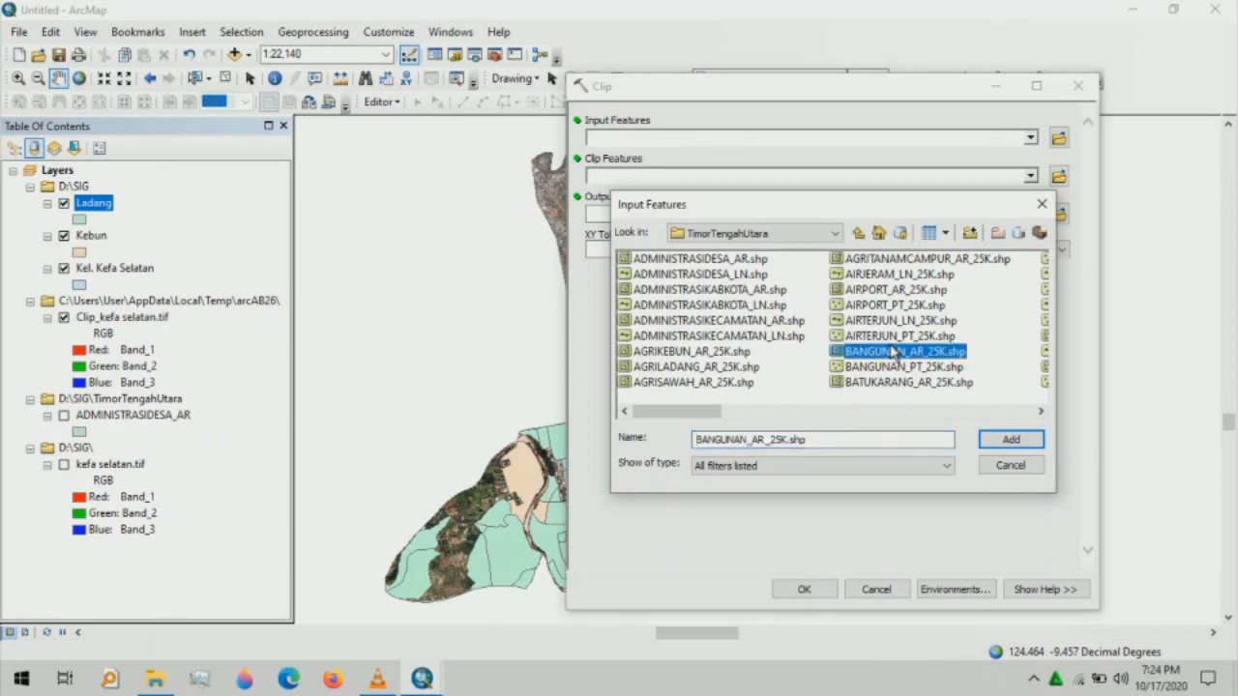
{"action": "left_click", "coordinate": [997, 442]}
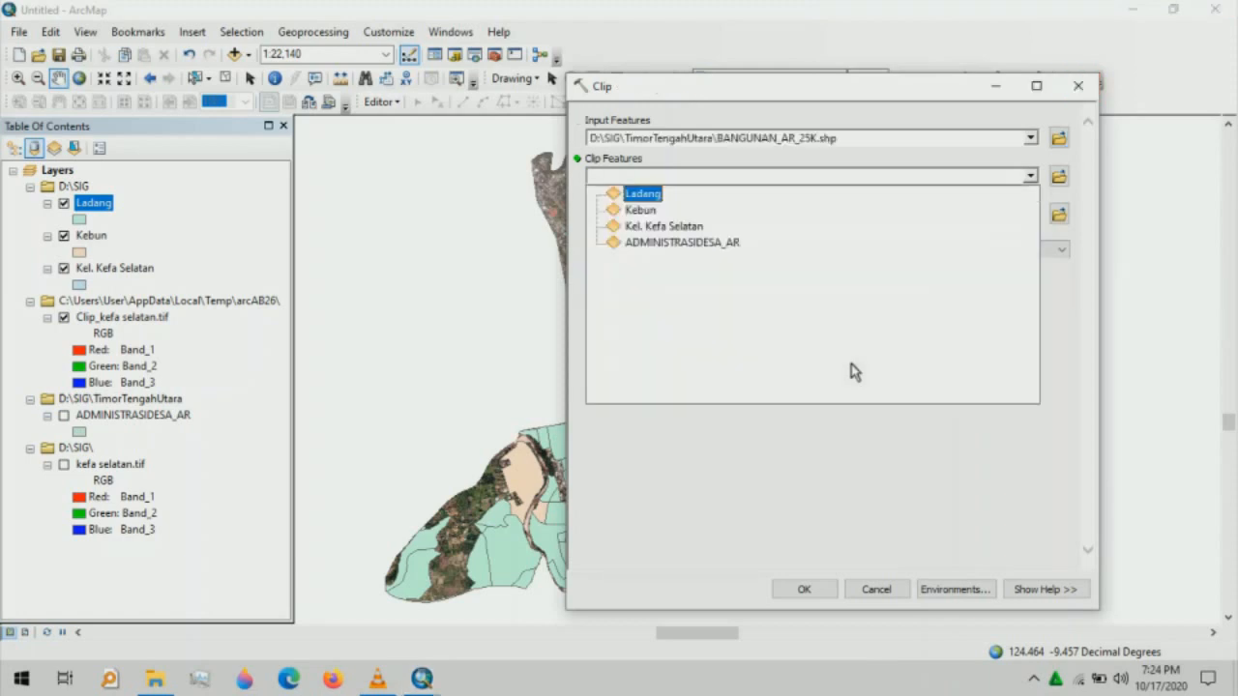
{"action": "left_click", "coordinate": [665, 226]}
{"action": "left_click", "coordinate": [1060, 219]}
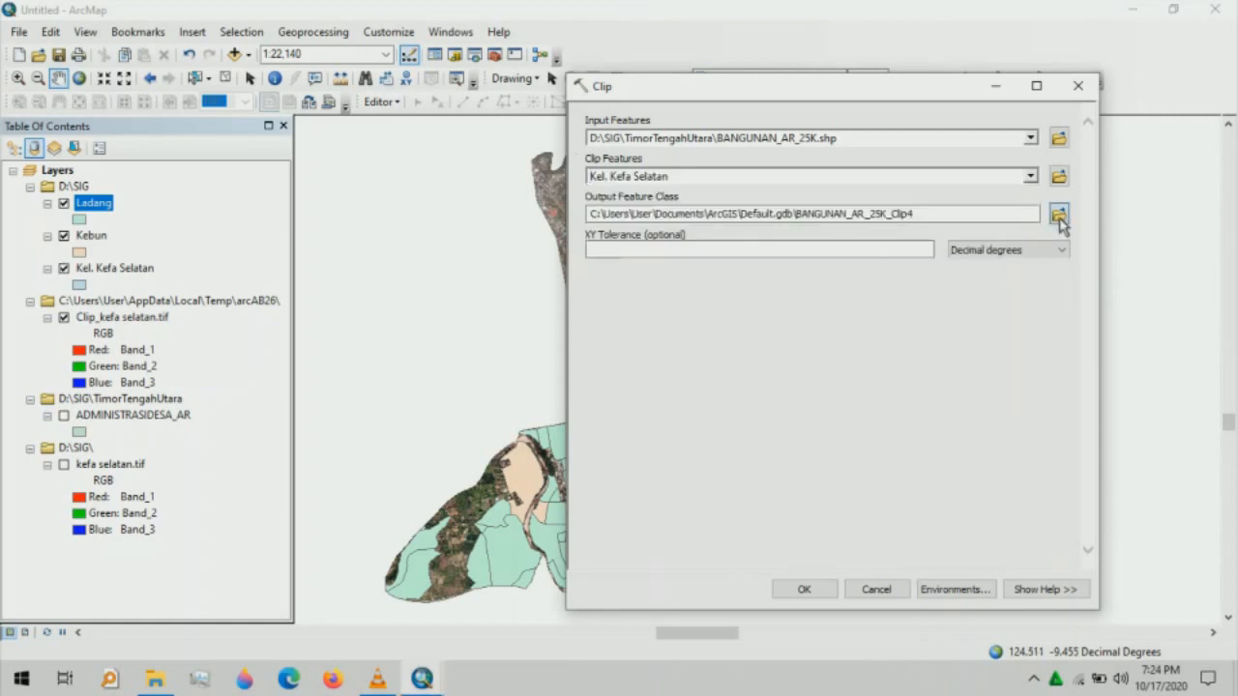
{"action": "type", "text": "B"}
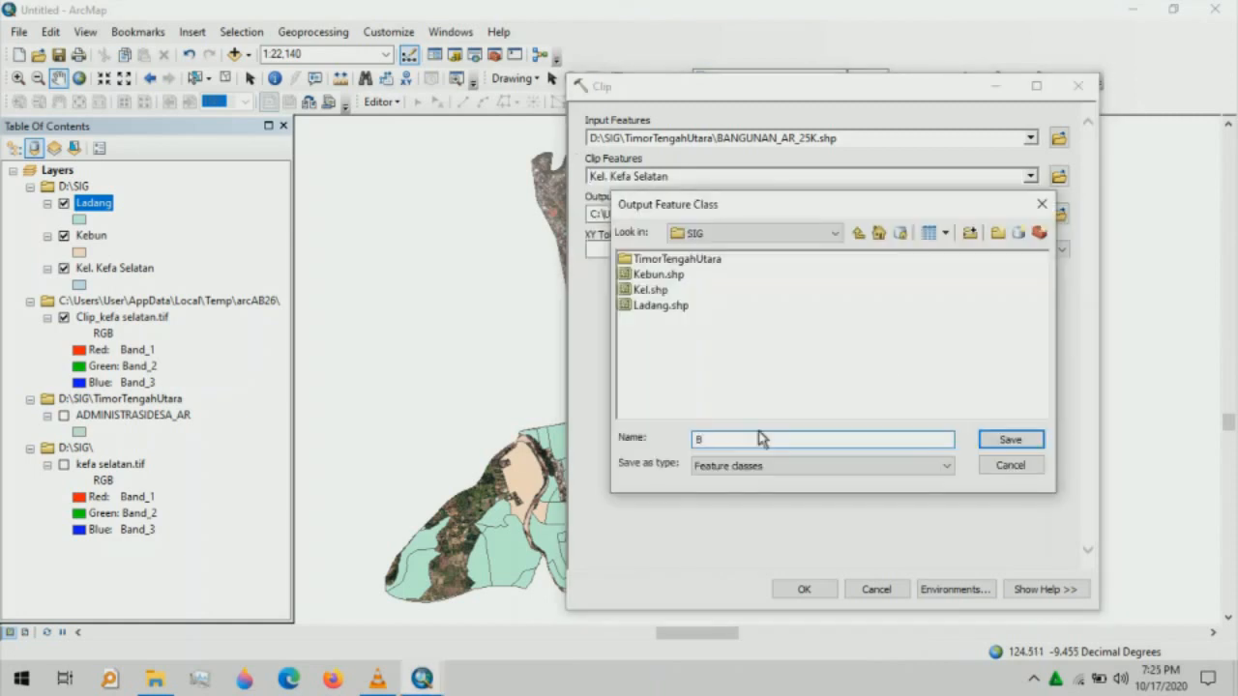
{"action": "type", "text": "angunan"}
{"action": "left_click", "coordinate": [1011, 440]}
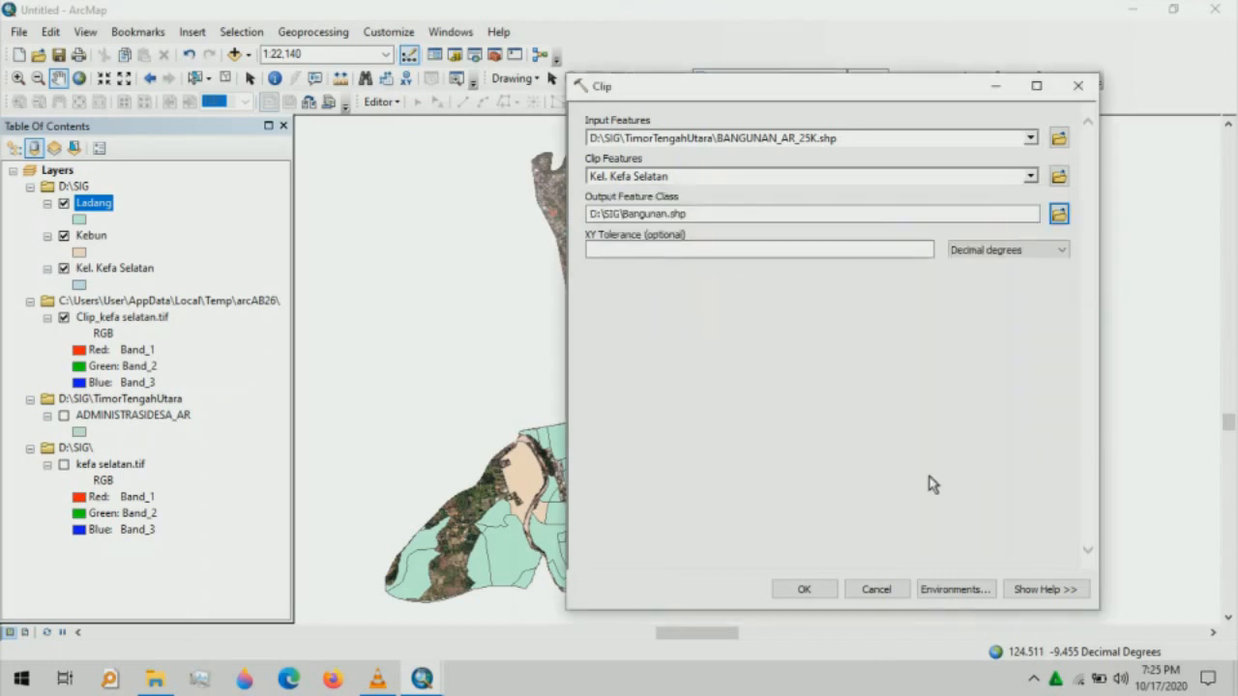
{"action": "left_click", "coordinate": [807, 589]}
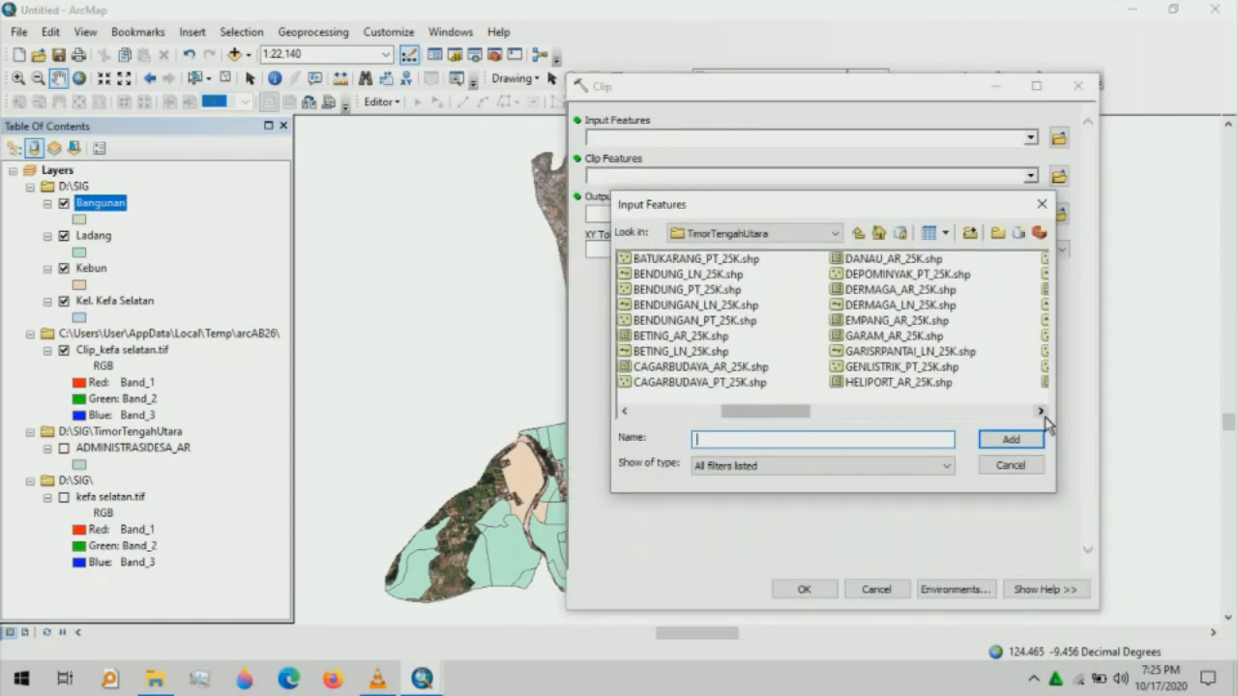
- Clip JALAN_LN_25K.shp to Kel. Kefa Selatan, saving the output as D:\SIG\Jalan.shp
{"action": "left_click", "coordinate": [1045, 417]}
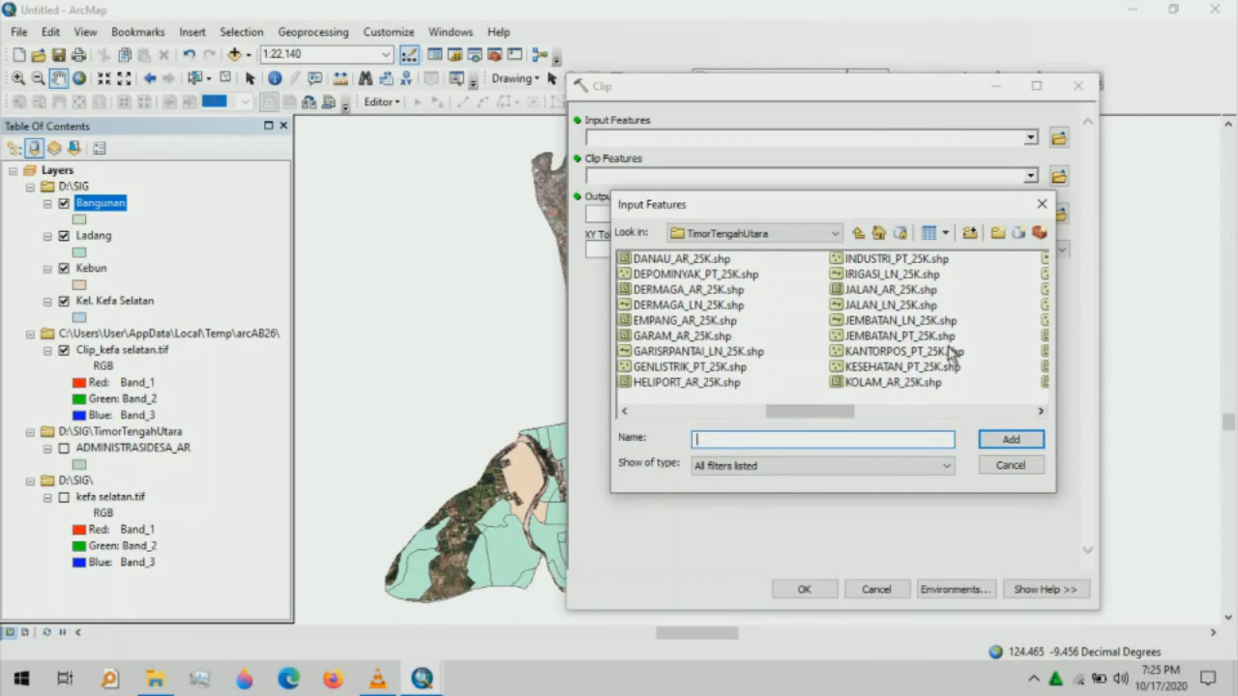
{"action": "left_click", "coordinate": [871, 306]}
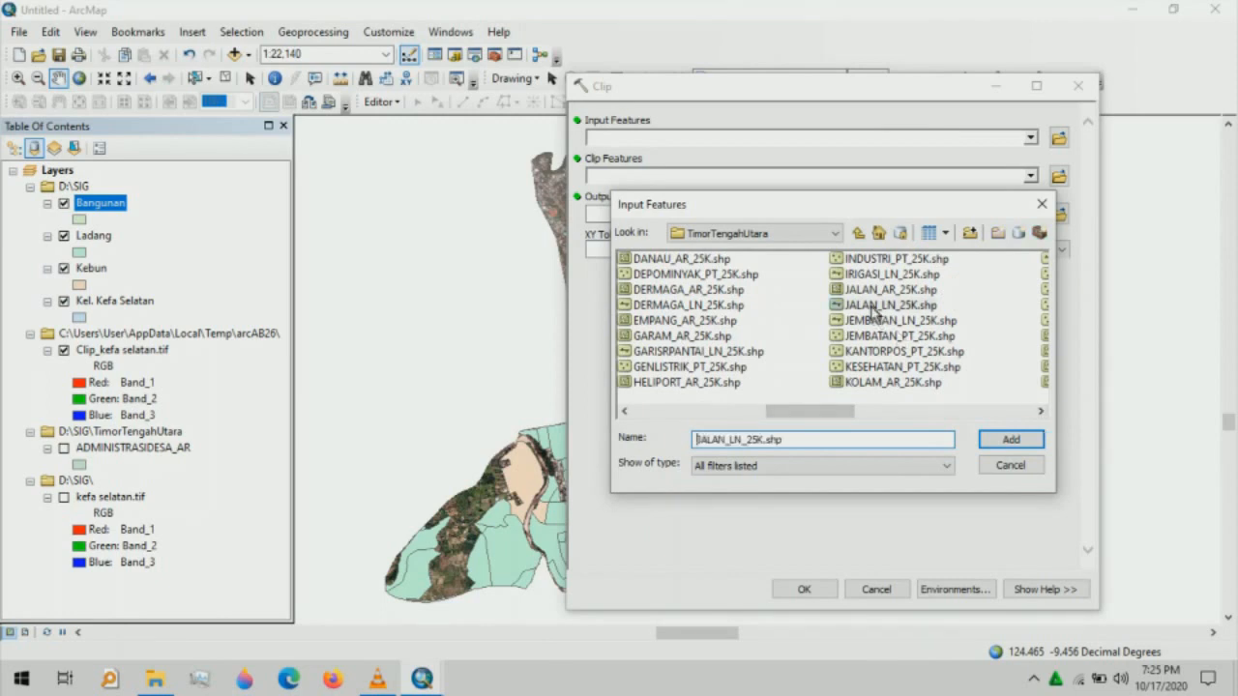
{"action": "left_click", "coordinate": [996, 441]}
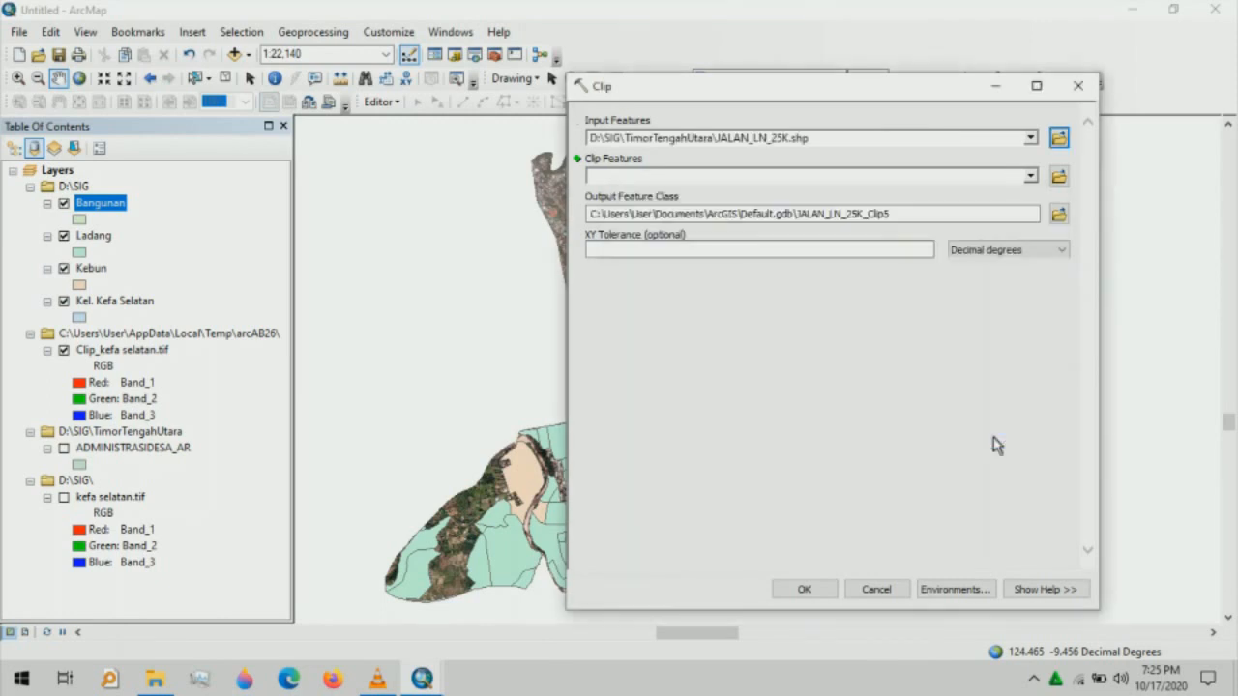
{"action": "left_click", "coordinate": [1030, 175]}
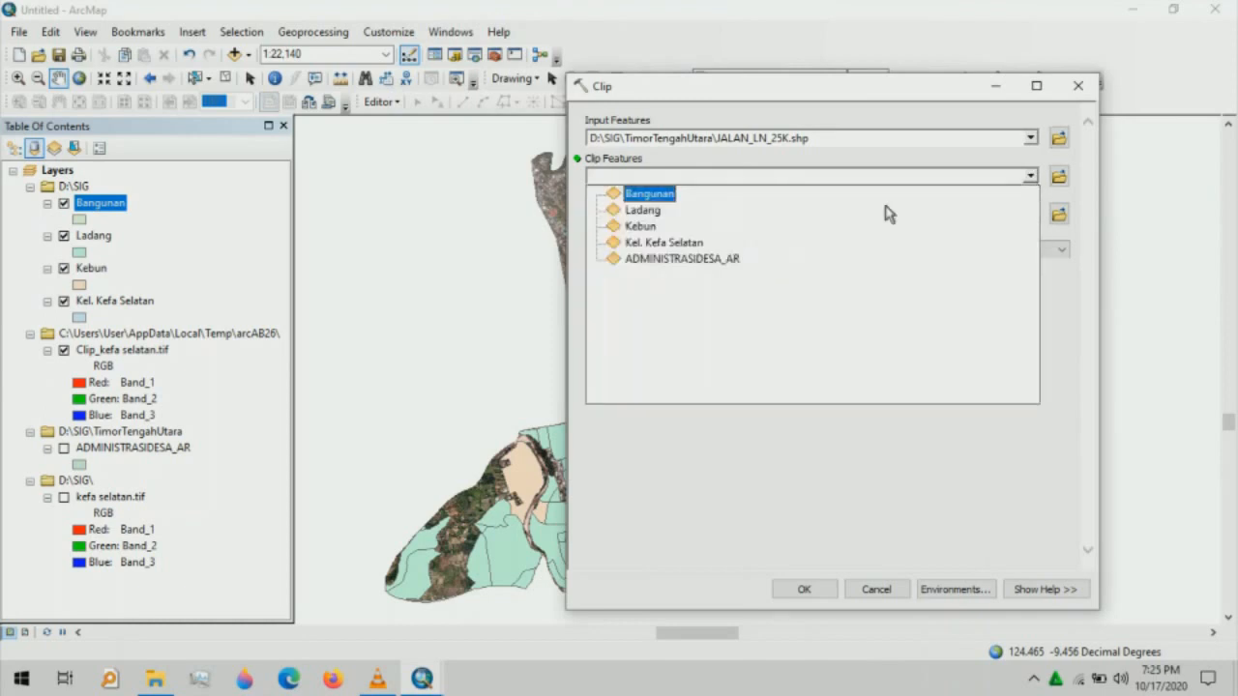
{"action": "left_click", "coordinate": [647, 245]}
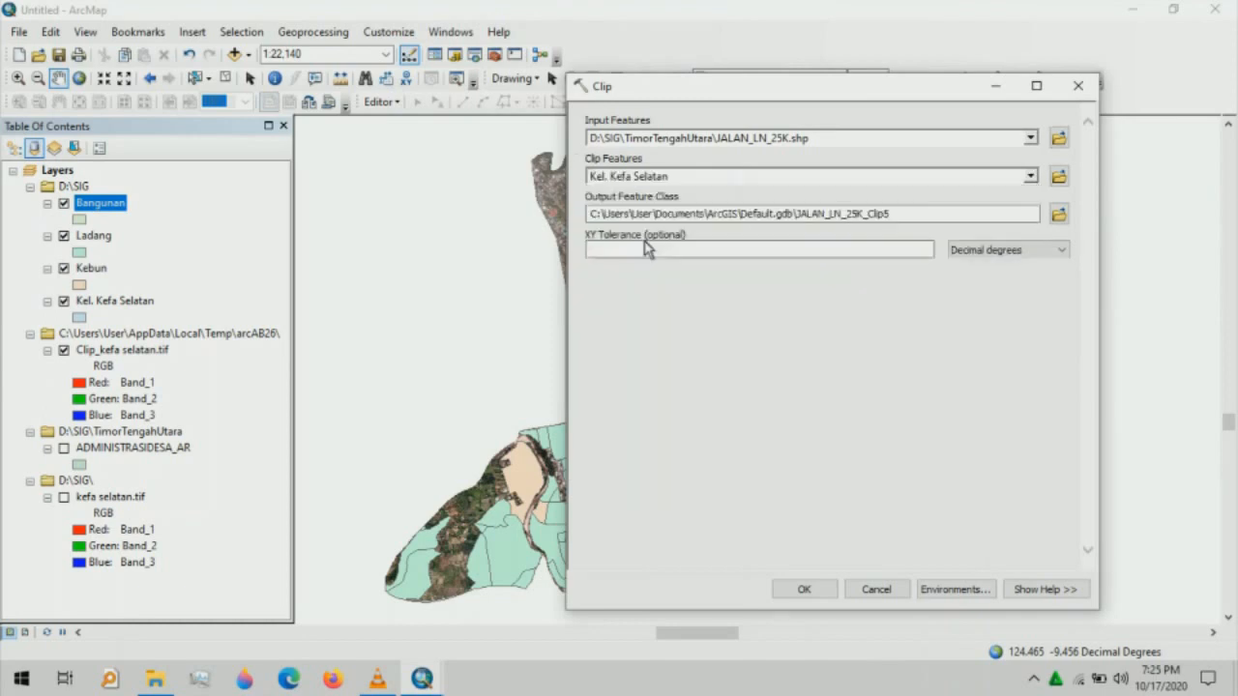
{"action": "left_click", "coordinate": [1059, 214]}
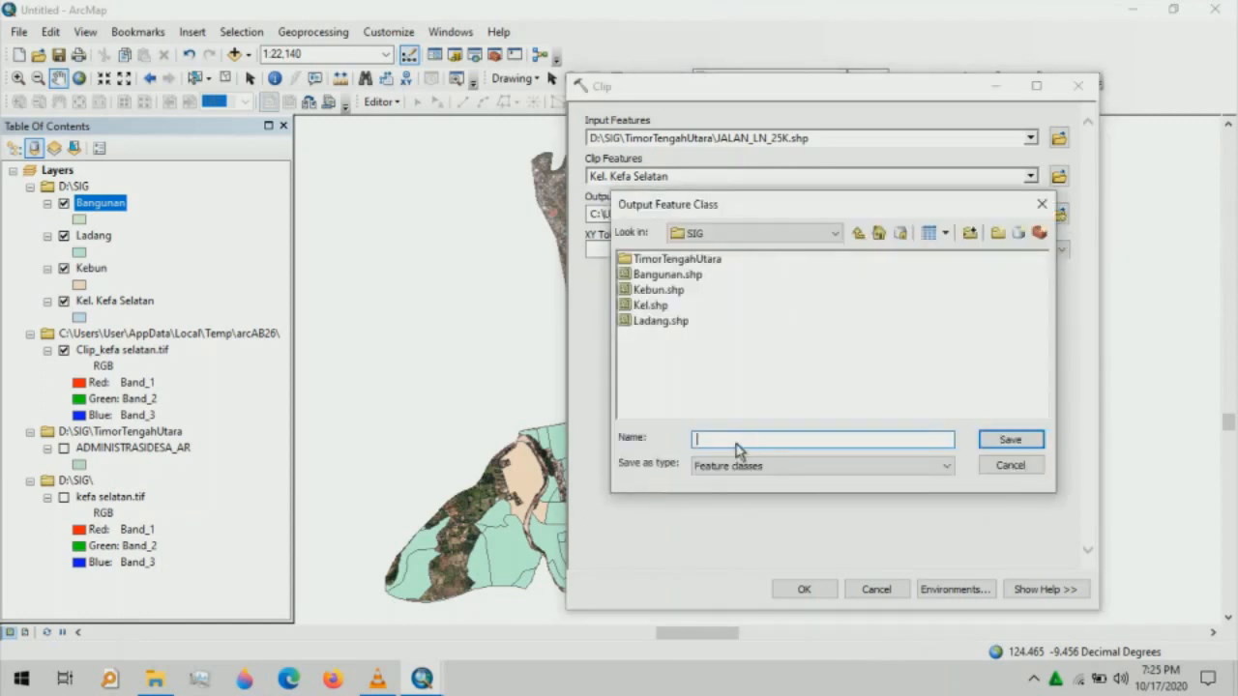
{"action": "type", "text": "Jalan"}
{"action": "left_click", "coordinate": [1009, 440]}
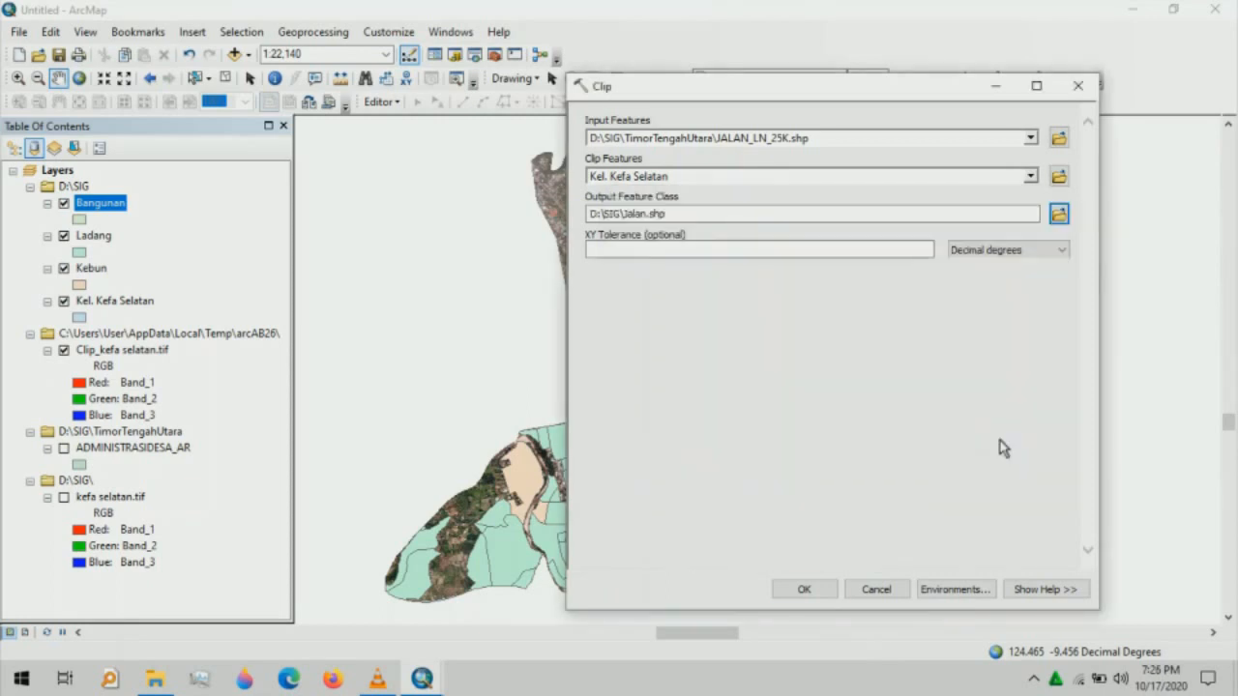
{"action": "left_click", "coordinate": [827, 592]}
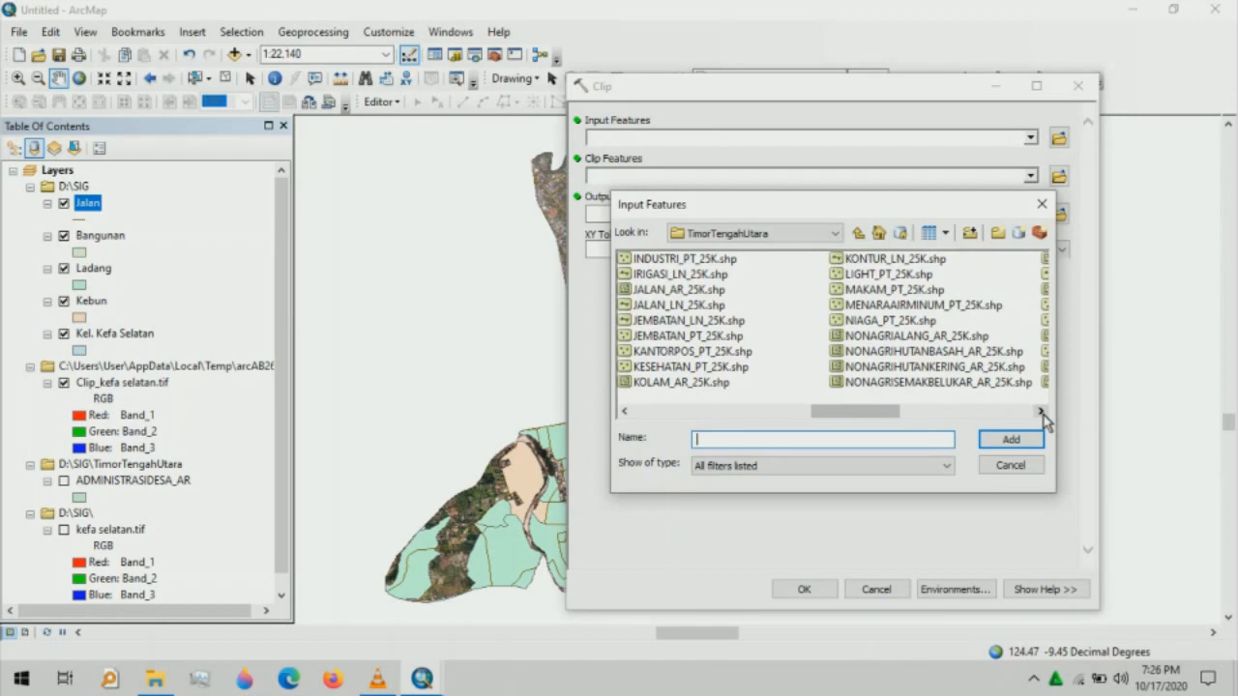
- Clip NONAGRISEMAKBELUKAR_AR_25K.shp to Kel. Kefa Selatan with output named SemakBeLukar
{"action": "left_click", "coordinate": [934, 382]}
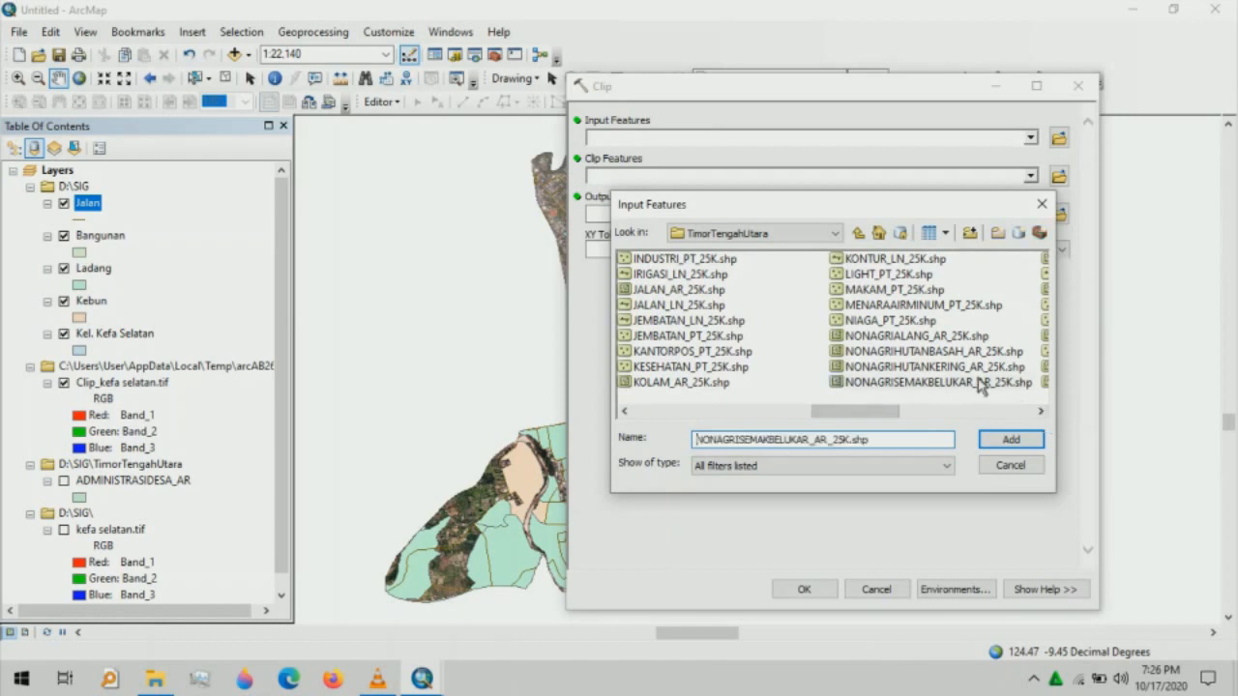
{"action": "left_click", "coordinate": [1008, 441]}
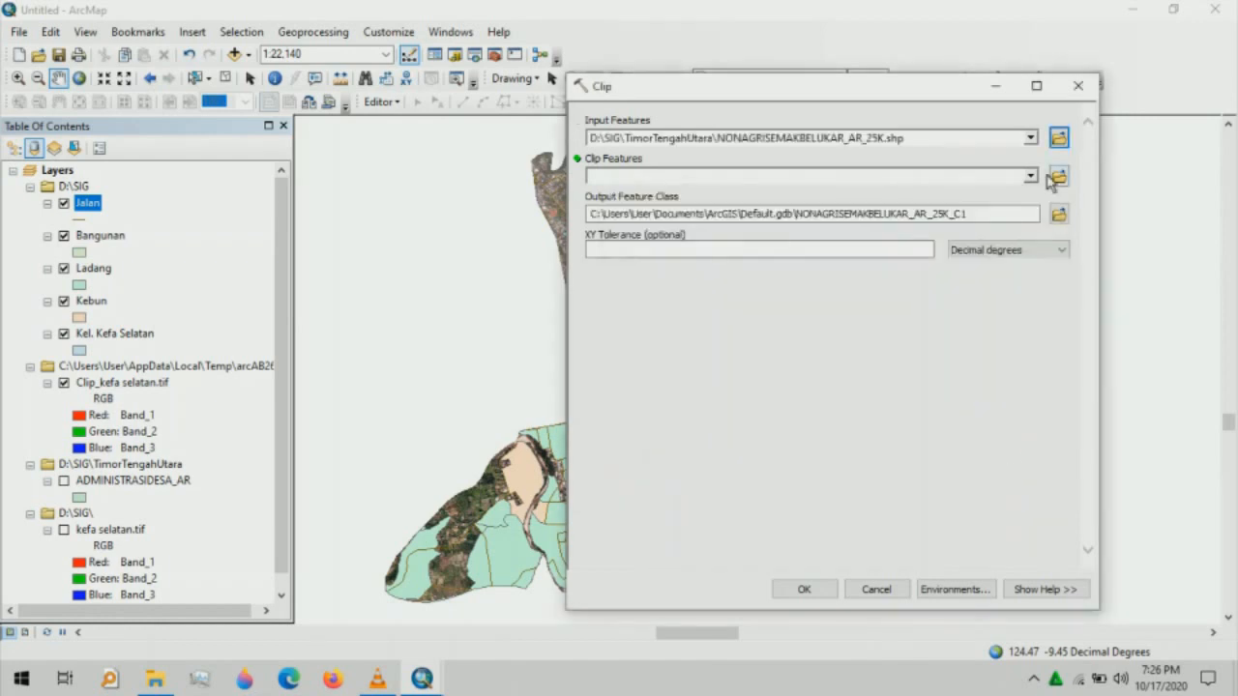
{"action": "left_click", "coordinate": [1031, 176]}
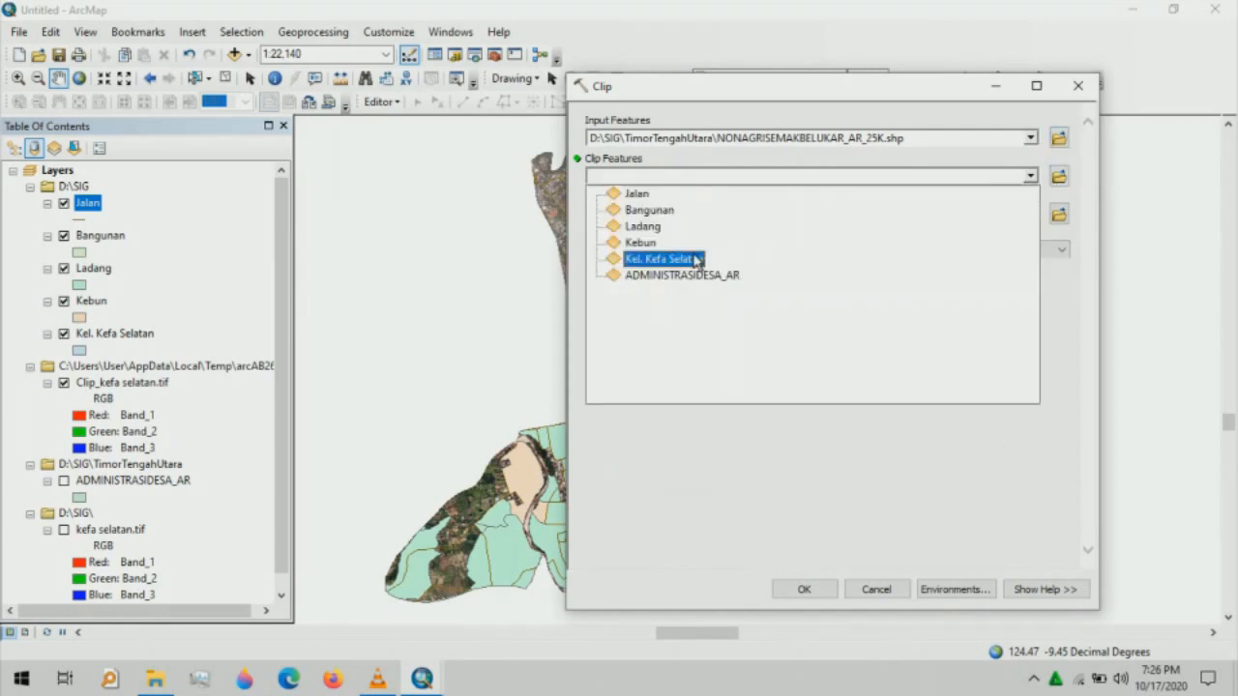
{"action": "left_click", "coordinate": [696, 259]}
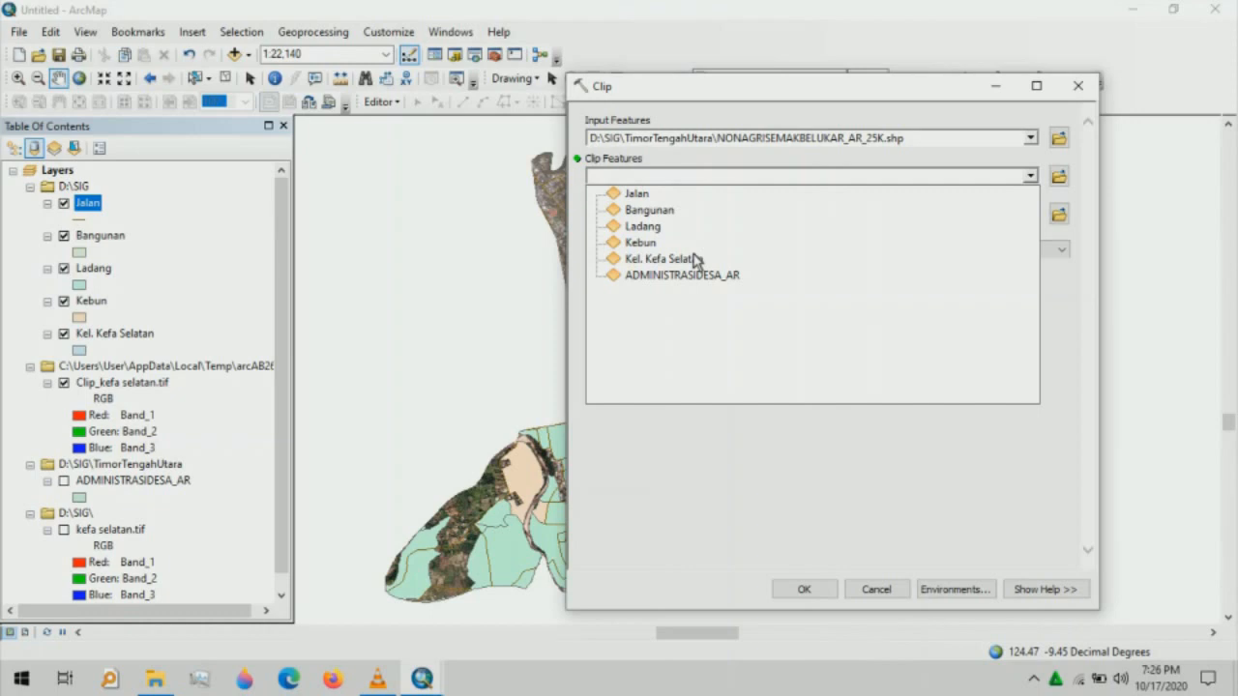
{"action": "left_click", "coordinate": [695, 259]}
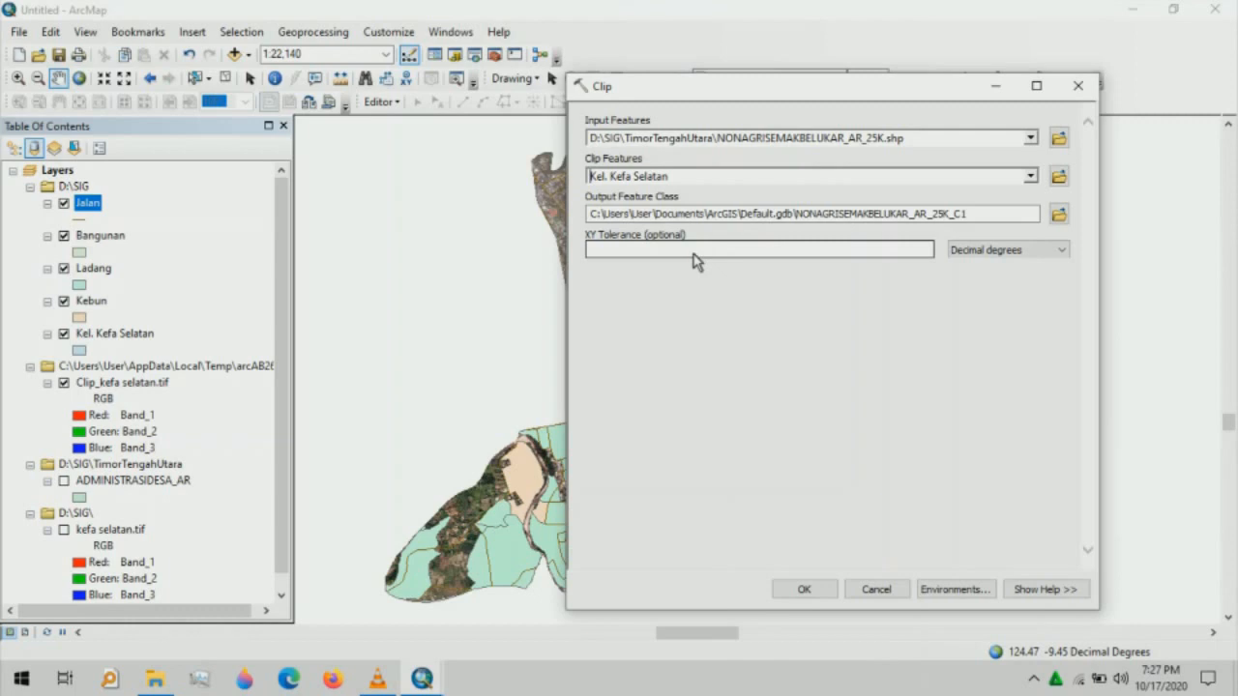
{"action": "left_click", "coordinate": [1058, 213]}
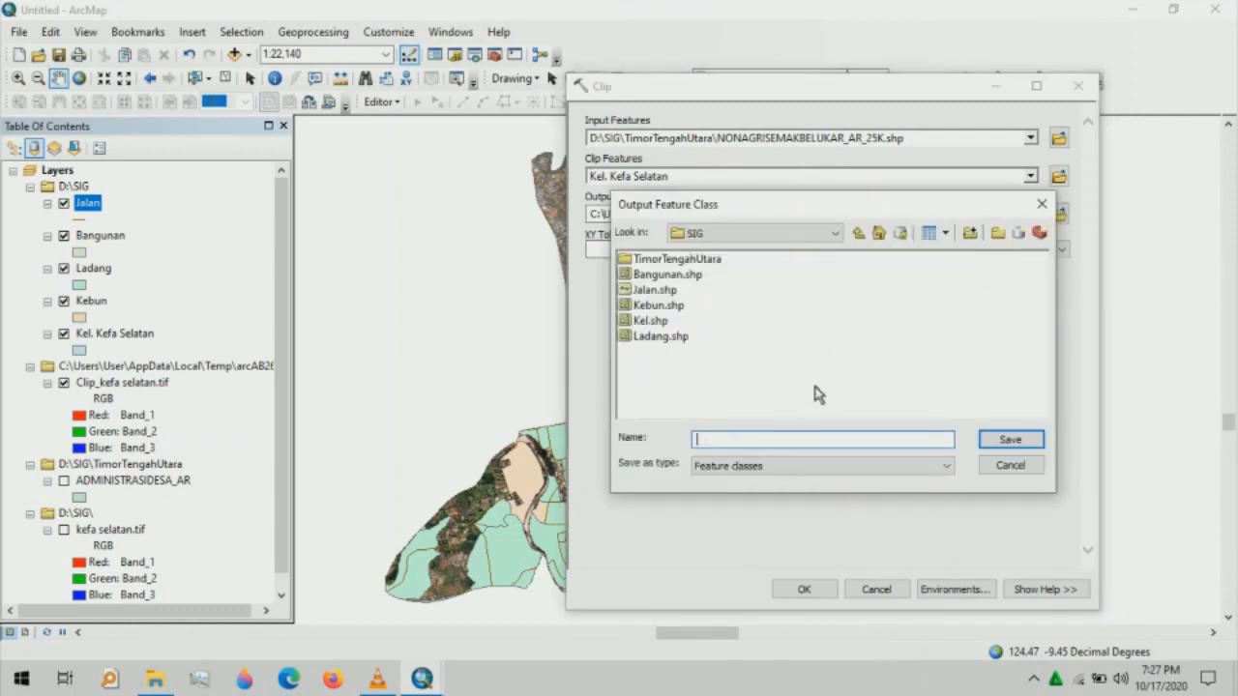
{"action": "type", "text": "SemakBeLukar"}
{"action": "left_click", "coordinate": [1021, 441]}
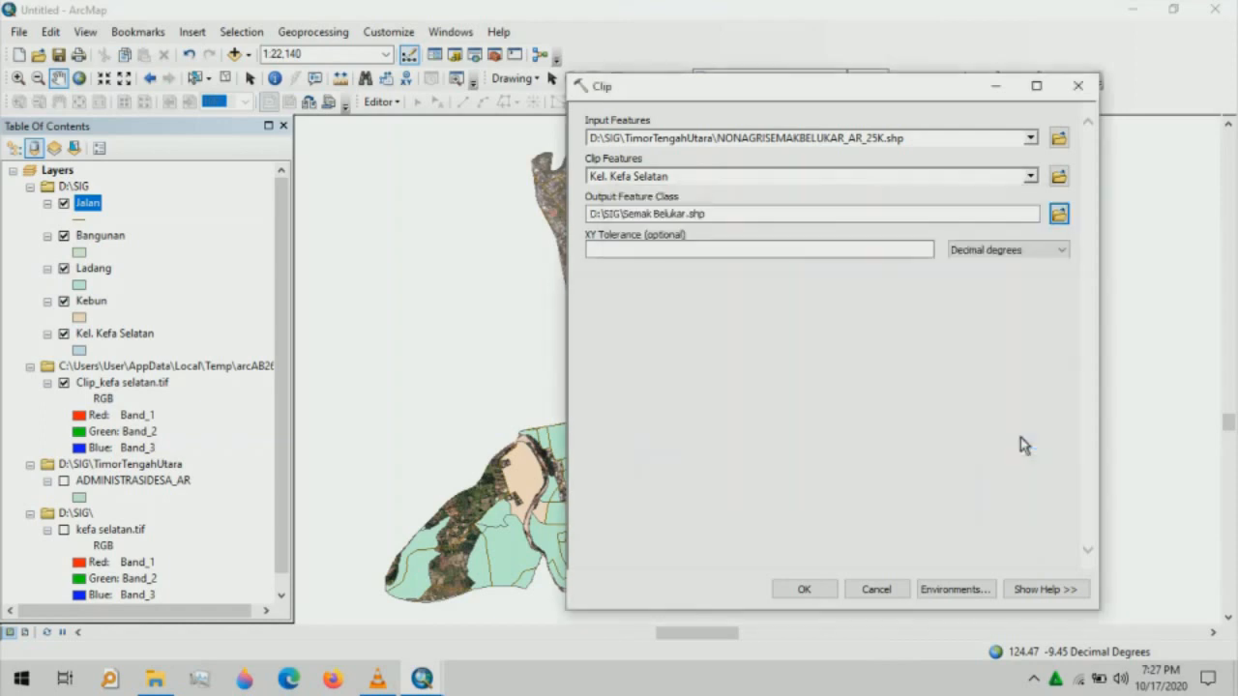
{"action": "left_click", "coordinate": [804, 589]}
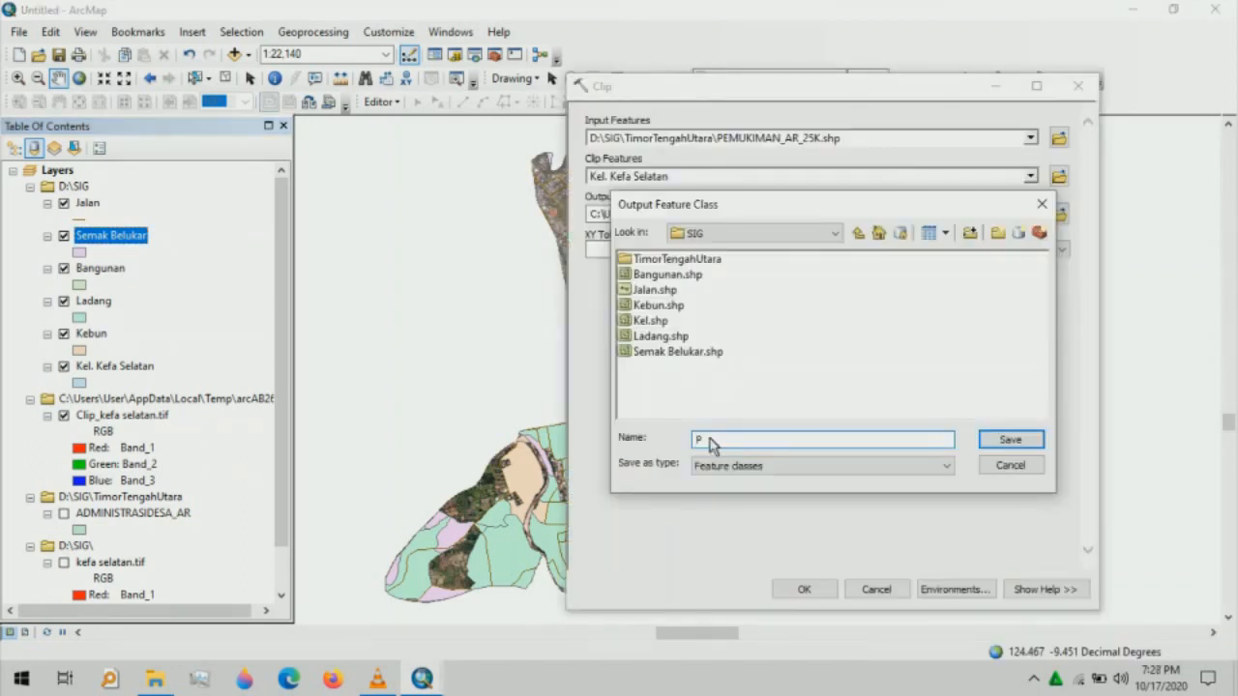
- Name the clipped PEMUKIMAN_AR_25K output Pemukiman and run the clip
{"action": "type", "text": "emukiman"}
{"action": "left_click", "coordinate": [1010, 440]}
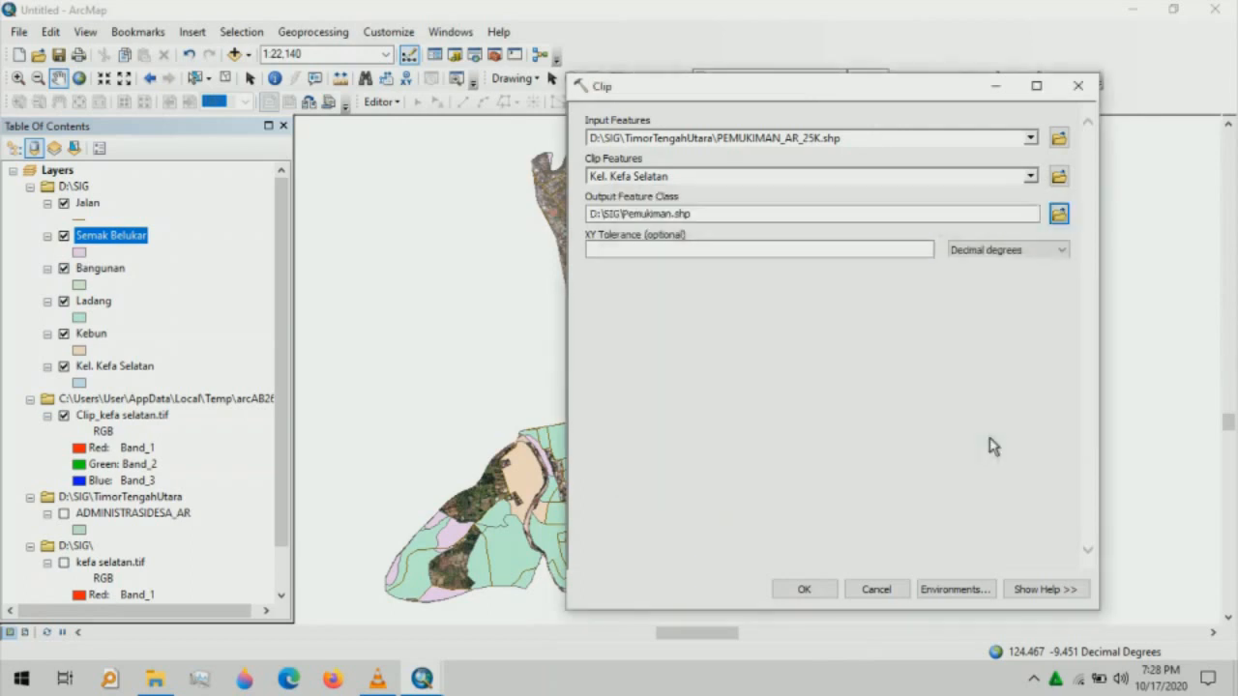
{"action": "left_click", "coordinate": [805, 590]}
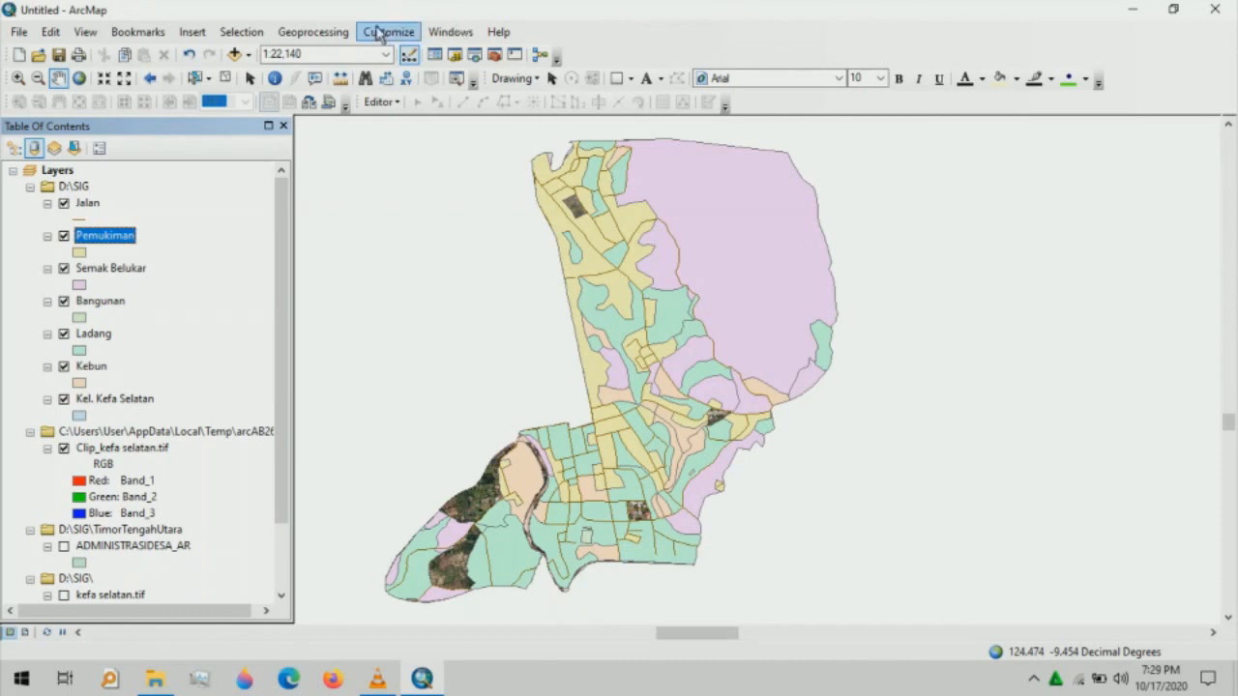
- Launch Clip from the Geoprocessing menu
{"action": "left_click", "coordinate": [336, 29]}
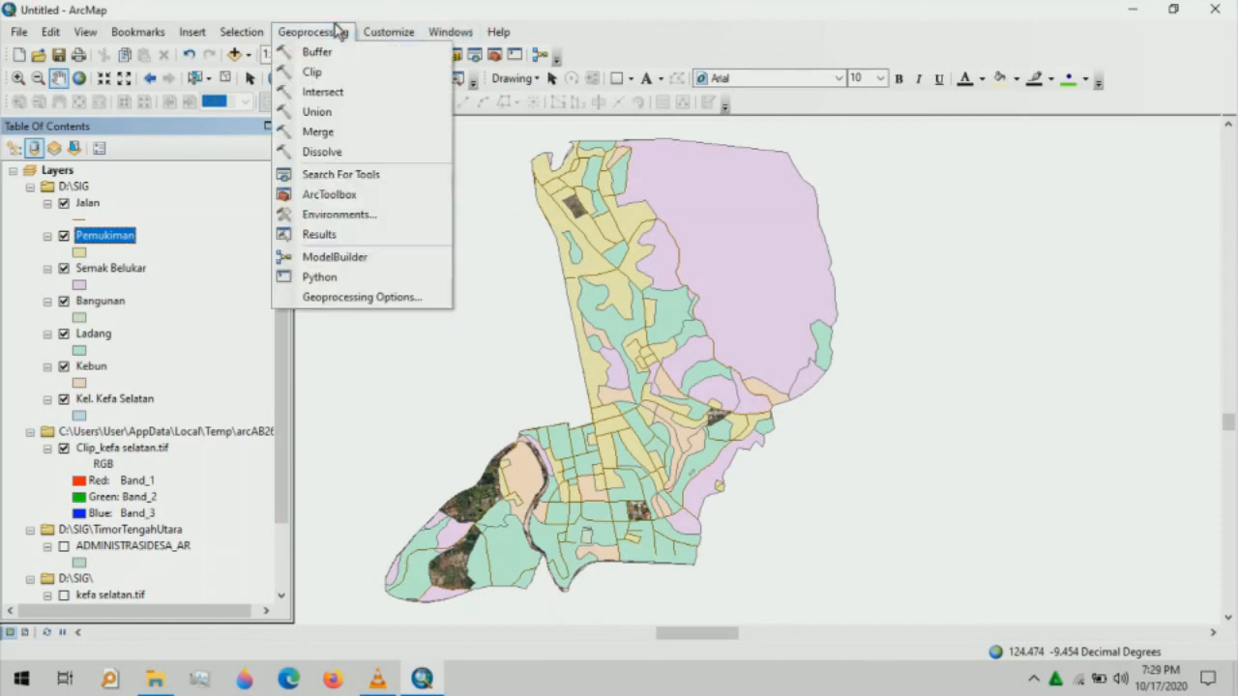
{"action": "left_click", "coordinate": [345, 77]}
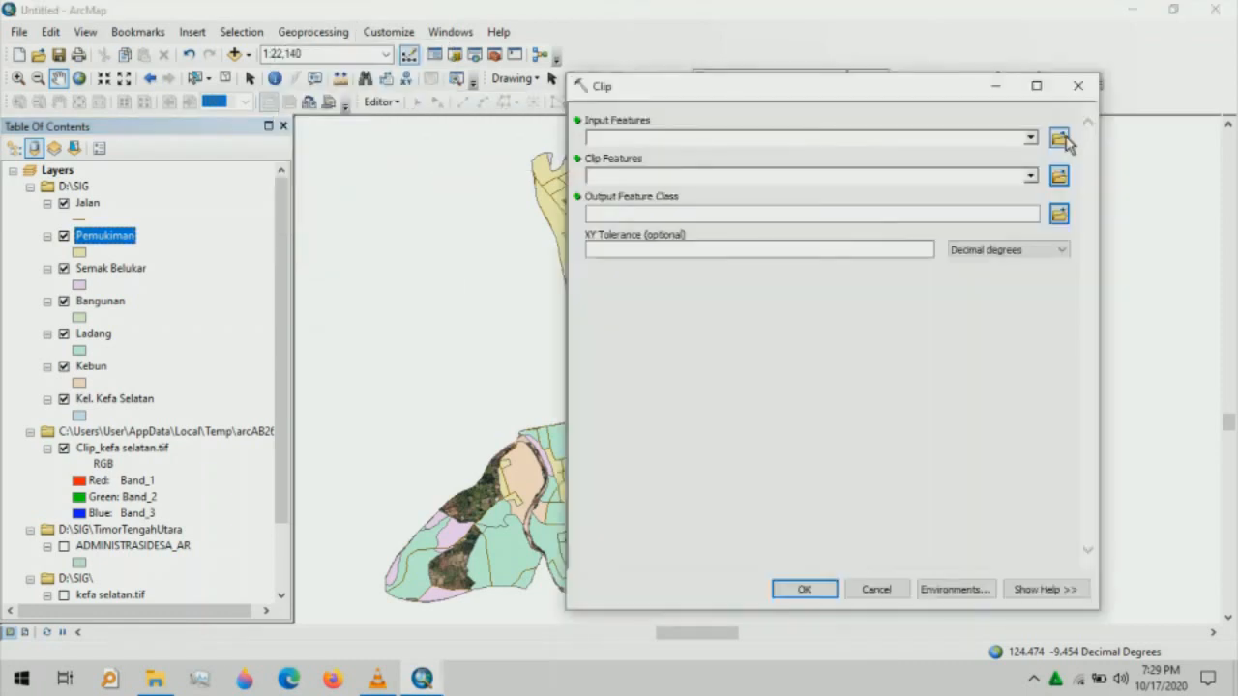
- Set SUNGAI_AR_25K.shp as the input and Kel. Kefa Selatan as the clip features
{"action": "left_click", "coordinate": [1061, 138]}
{"action": "scroll", "coordinate": [973, 309], "scroll_direction": "down", "scroll_amount": 3}
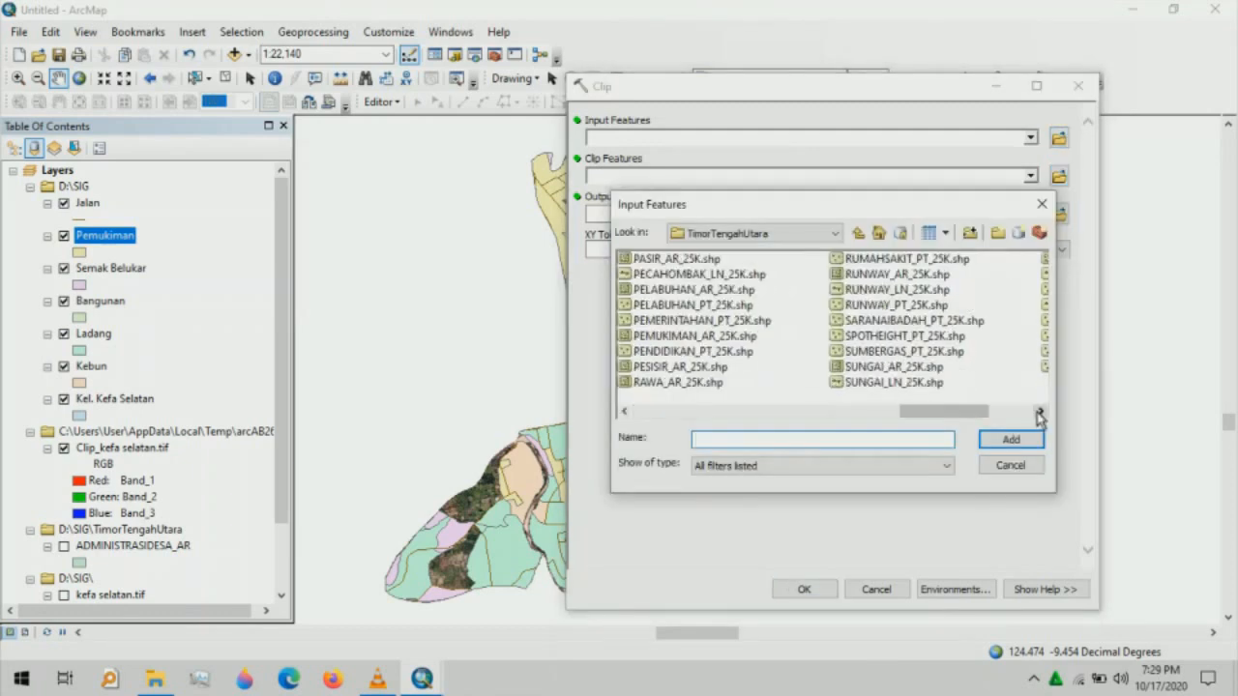
{"action": "left_click", "coordinate": [895, 409]}
{"action": "left_click", "coordinate": [992, 445]}
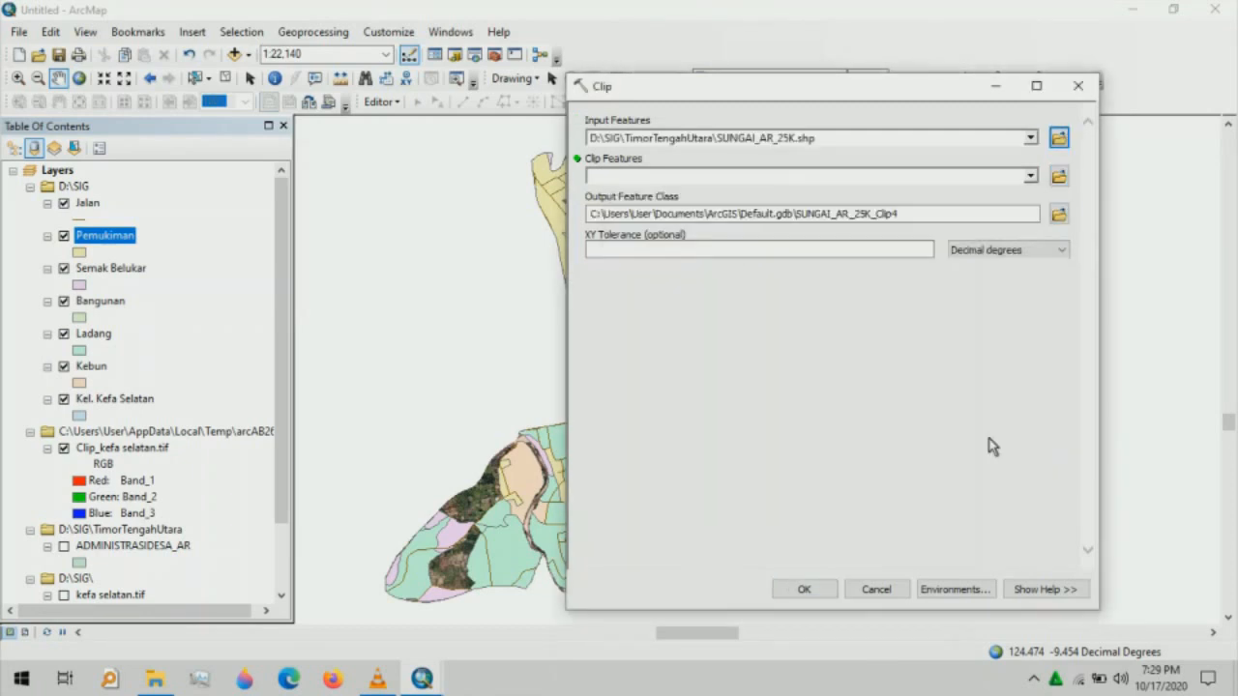
{"action": "left_click", "coordinate": [1031, 176]}
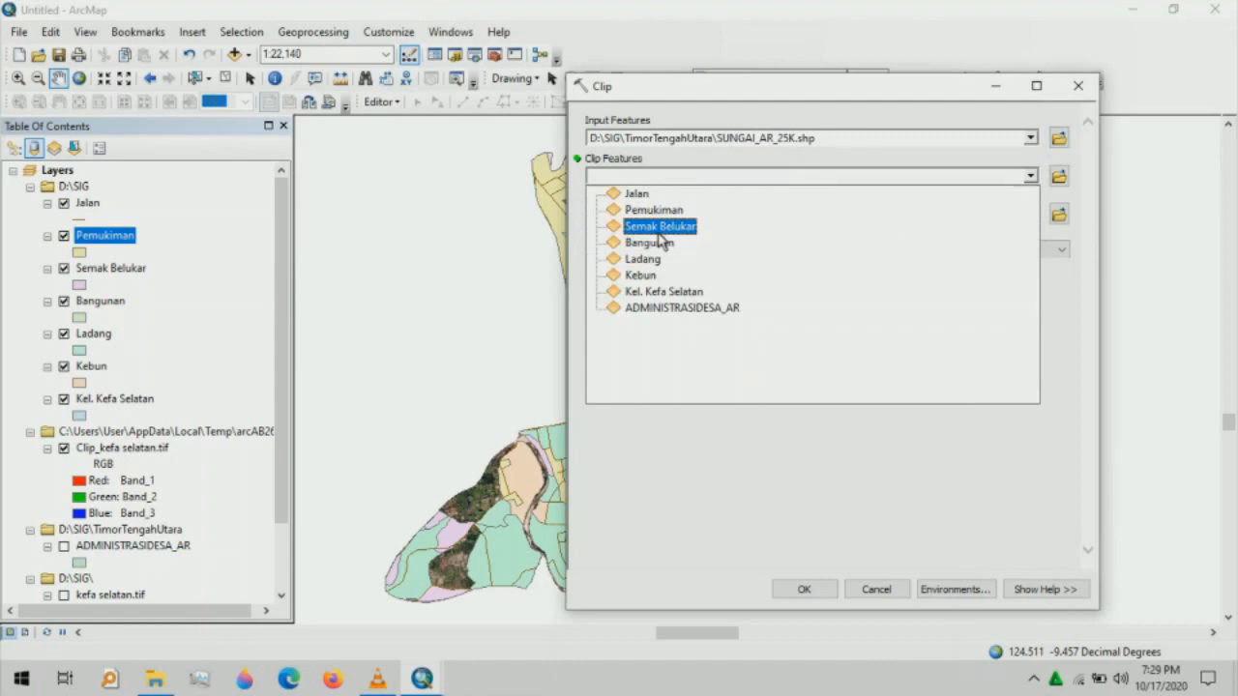
{"action": "left_click", "coordinate": [643, 291]}
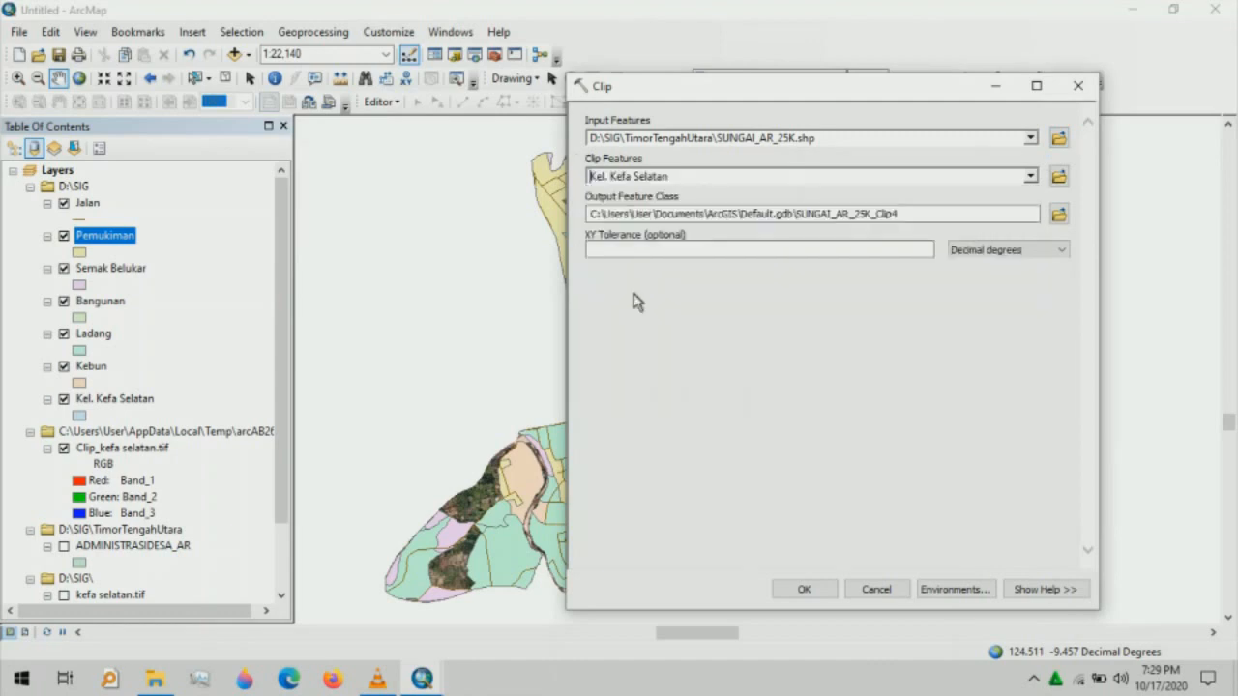
- Save the clip output as Sungai, run it, and open the Catalog window
{"action": "left_click", "coordinate": [1060, 214]}
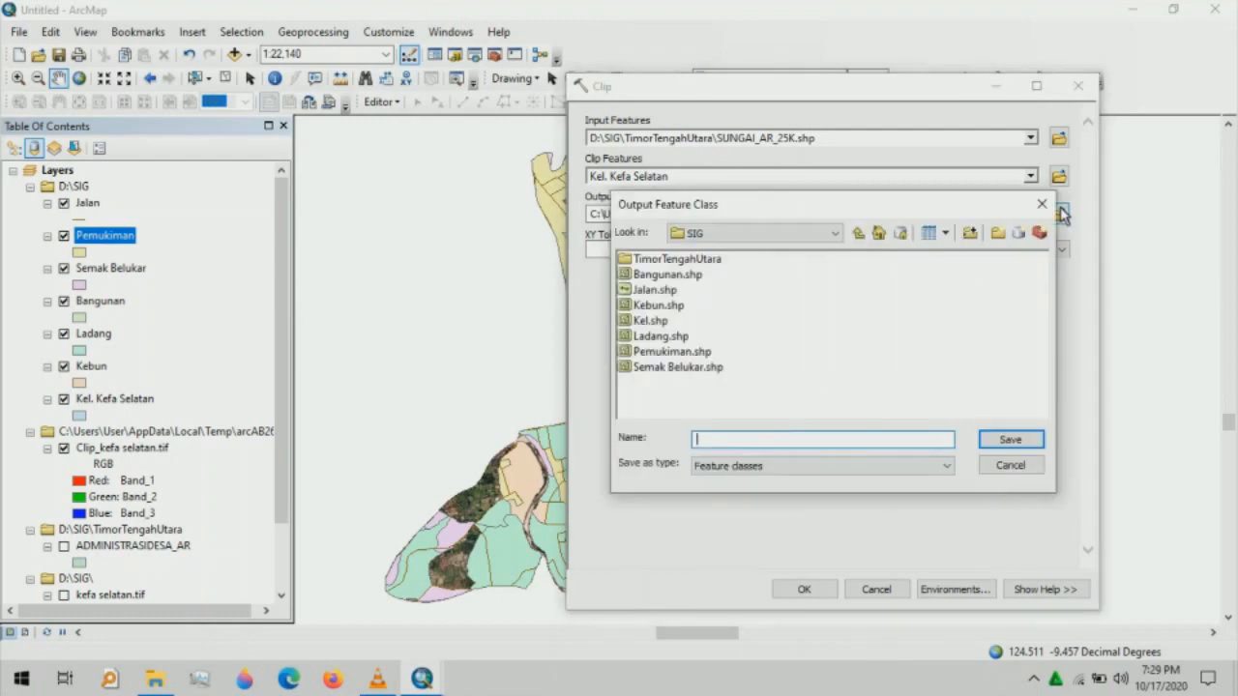
{"action": "type", "text": "Sungai"}
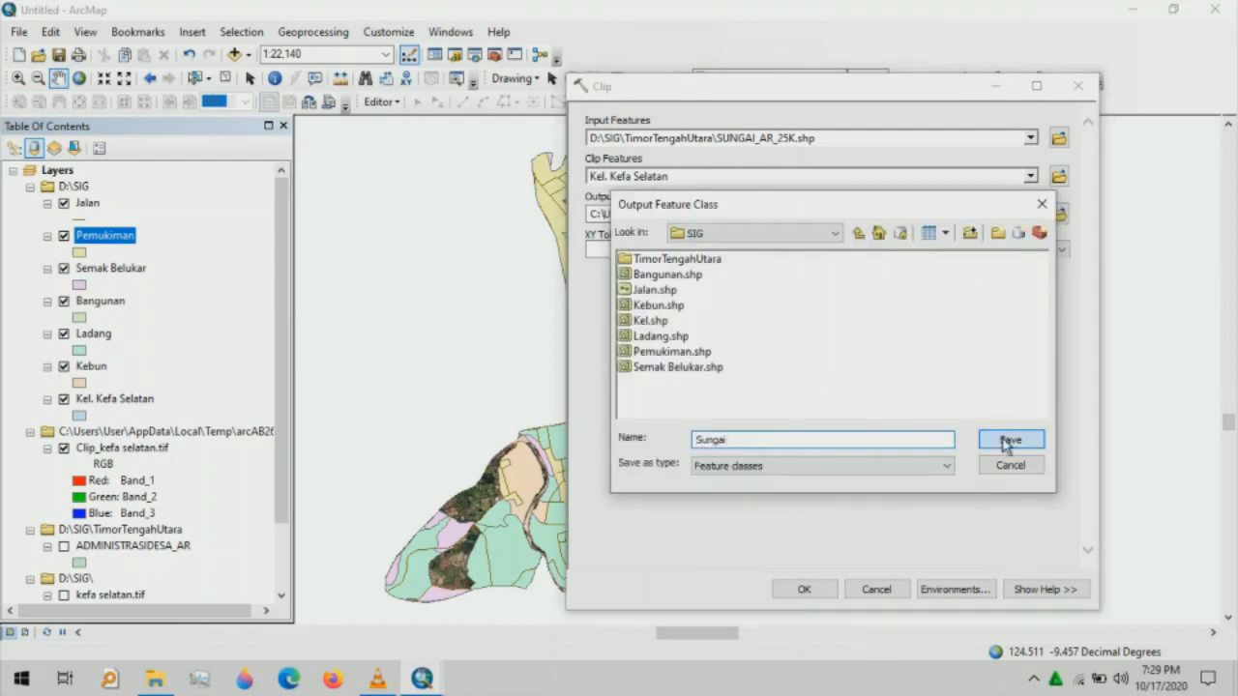
{"action": "left_click", "coordinate": [1011, 439]}
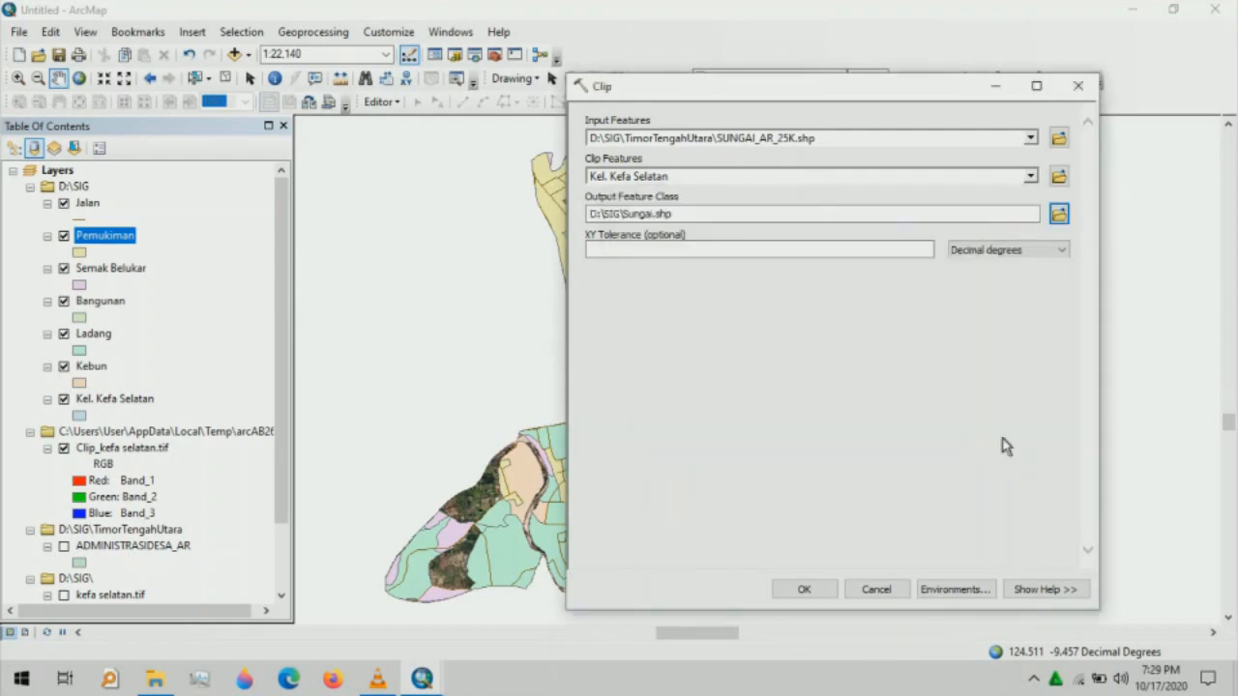
{"action": "left_click", "coordinate": [804, 590]}
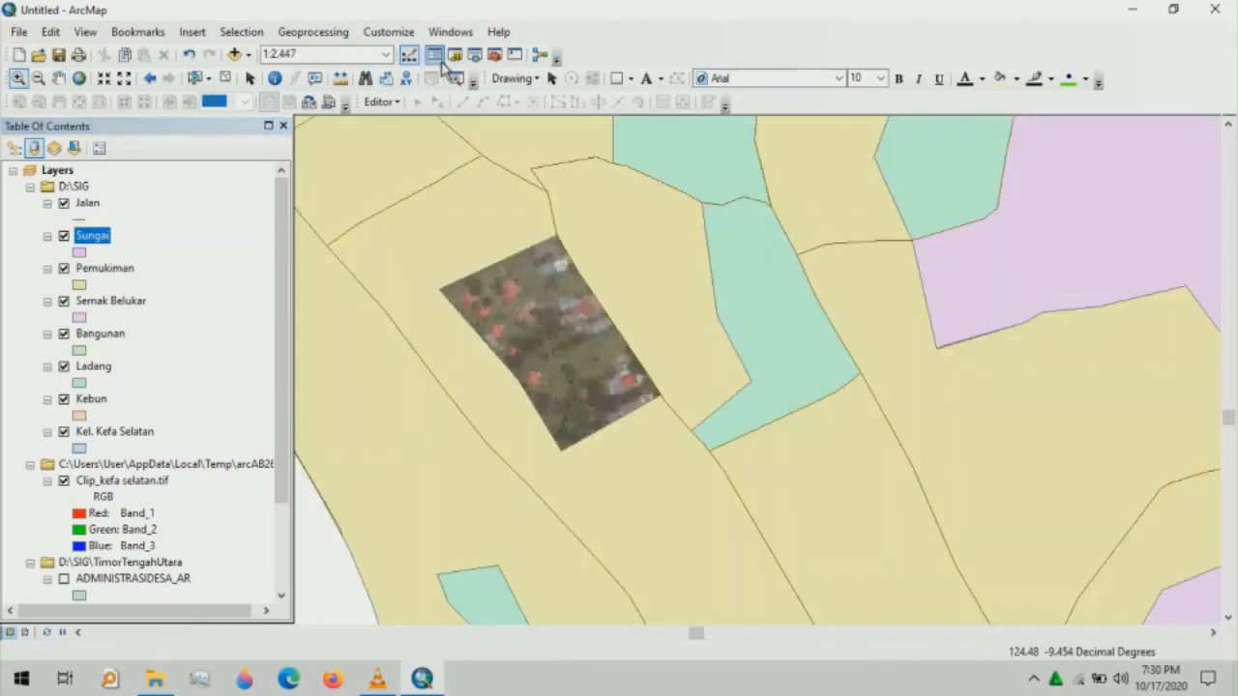
{"action": "left_click", "coordinate": [456, 54]}
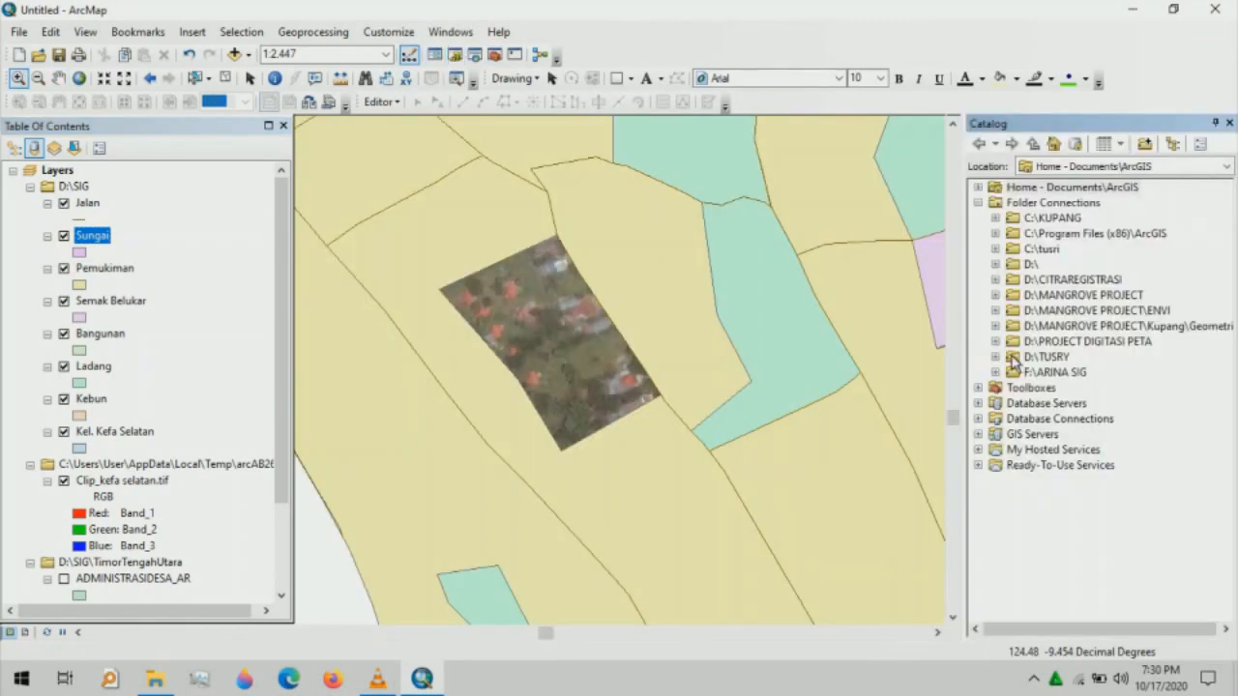
- Start a new shapefile named Pemukiman in D:\TUSRY and choose its feature type
{"action": "left_click", "coordinate": [1012, 359]}
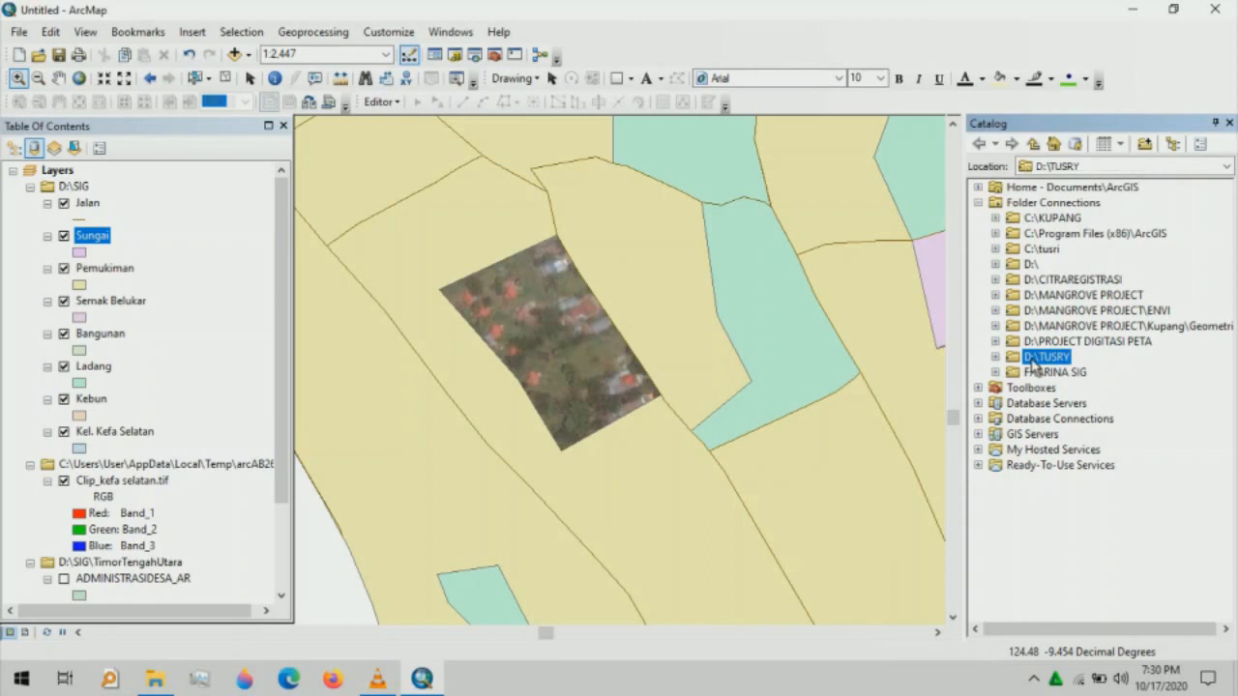
{"action": "right_click", "coordinate": [1033, 364]}
{"action": "mouse_move", "coordinate": [1057, 481]}
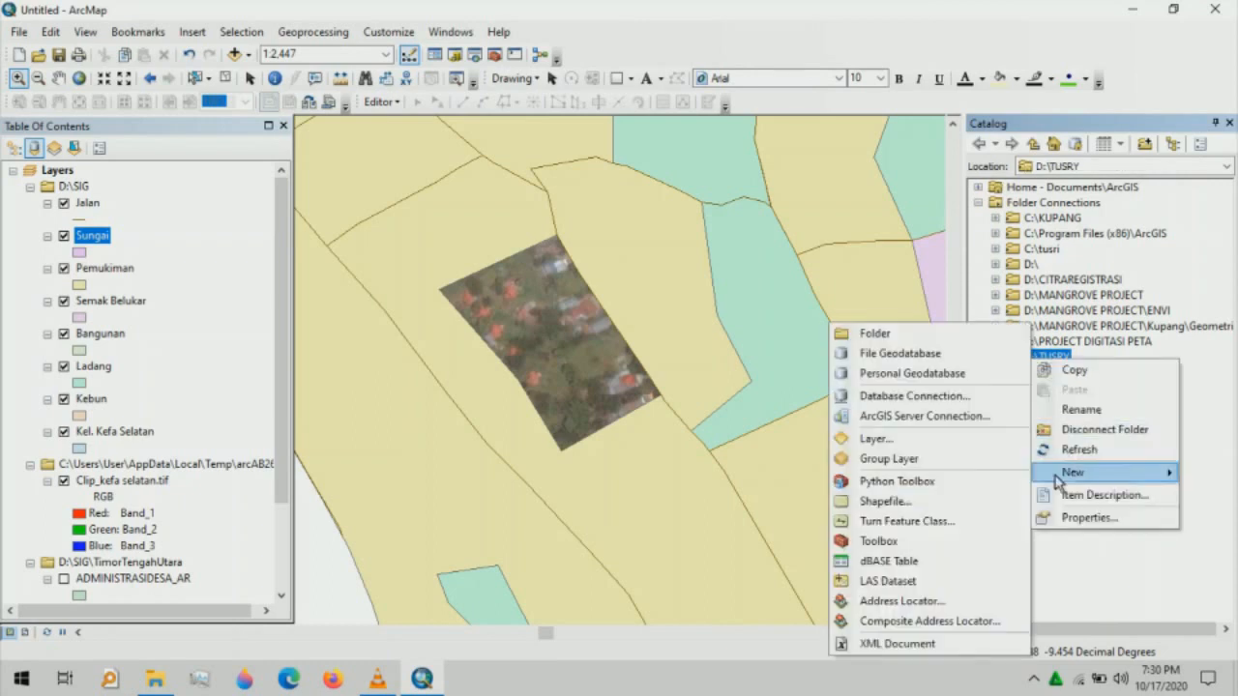
{"action": "left_click", "coordinate": [952, 503]}
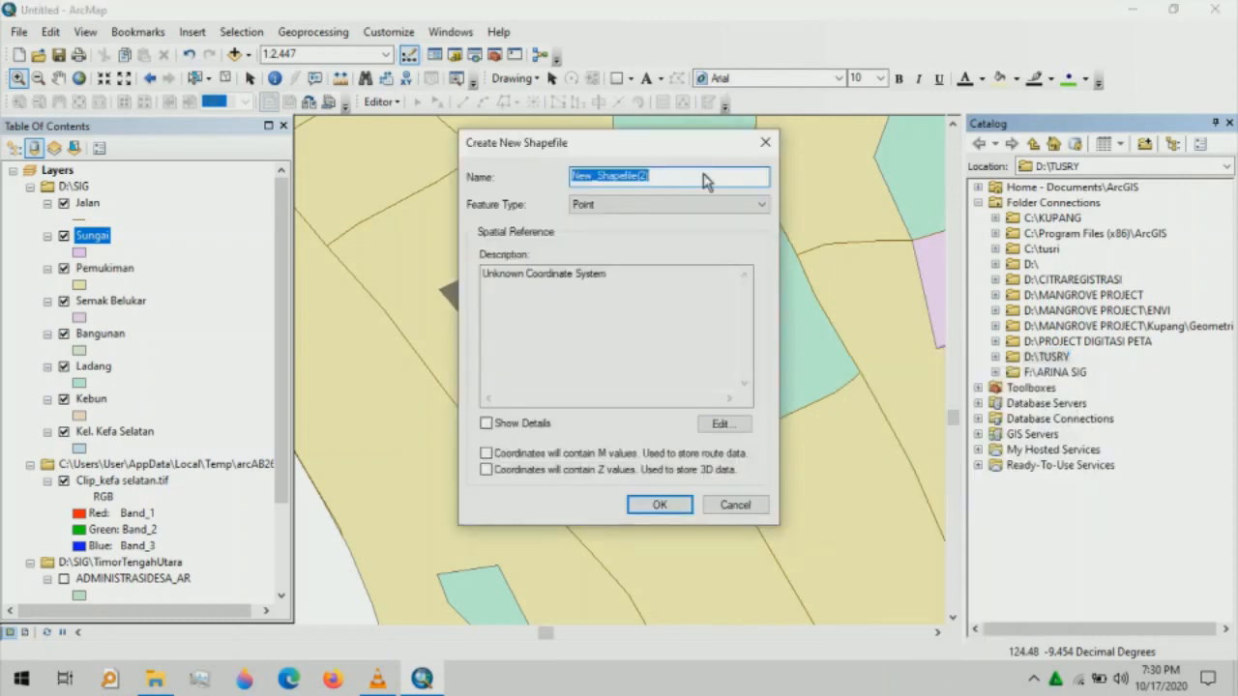
{"action": "key", "text": "BackSpace"}
{"action": "type", "text": "Pemukiman"}
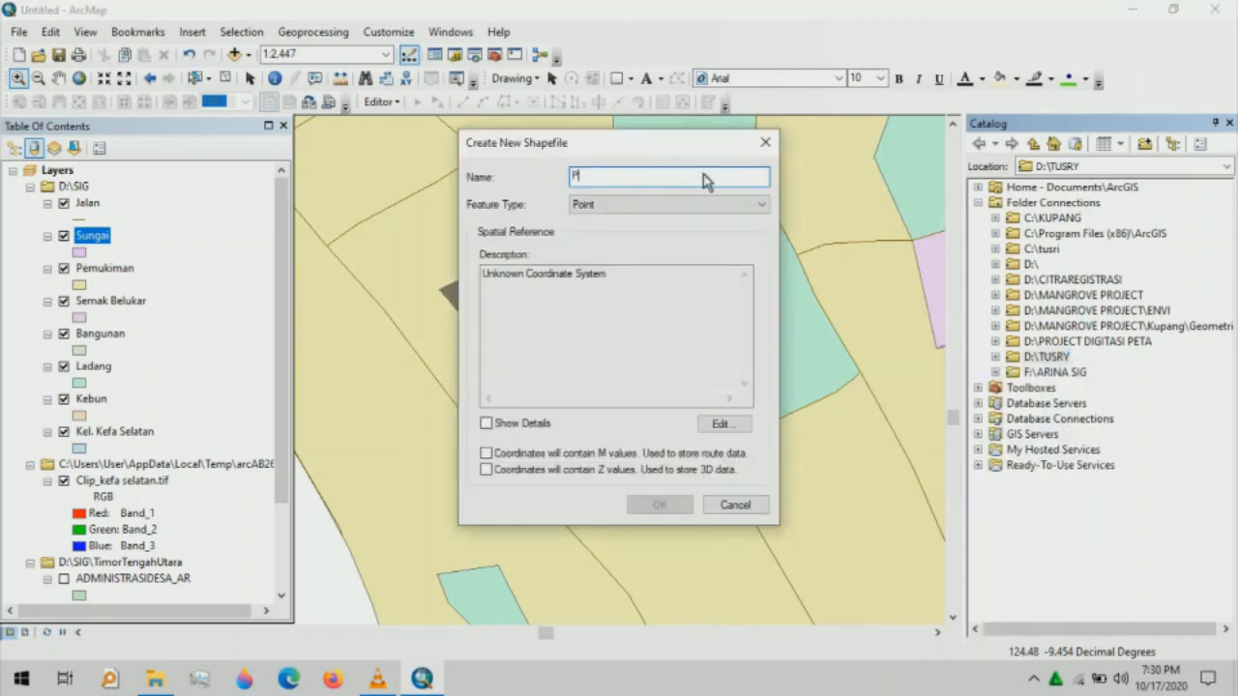
{"action": "left_click", "coordinate": [706, 204]}
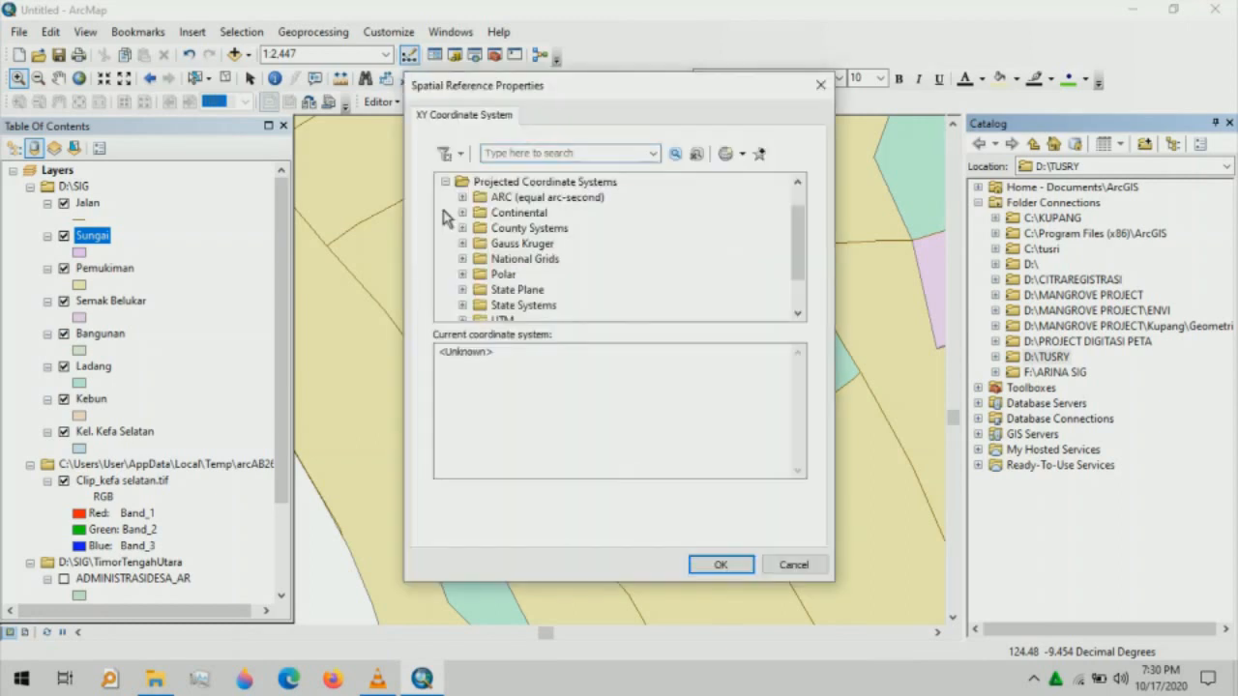
- Assign WGS 1984 UTM Zone 51S (Southern Hemisphere) as the shapefile's coordinate system
{"action": "left_click_drag", "start_coordinate": [800, 222], "coordinate": [801, 278]}
{"action": "left_click", "coordinate": [463, 274]}
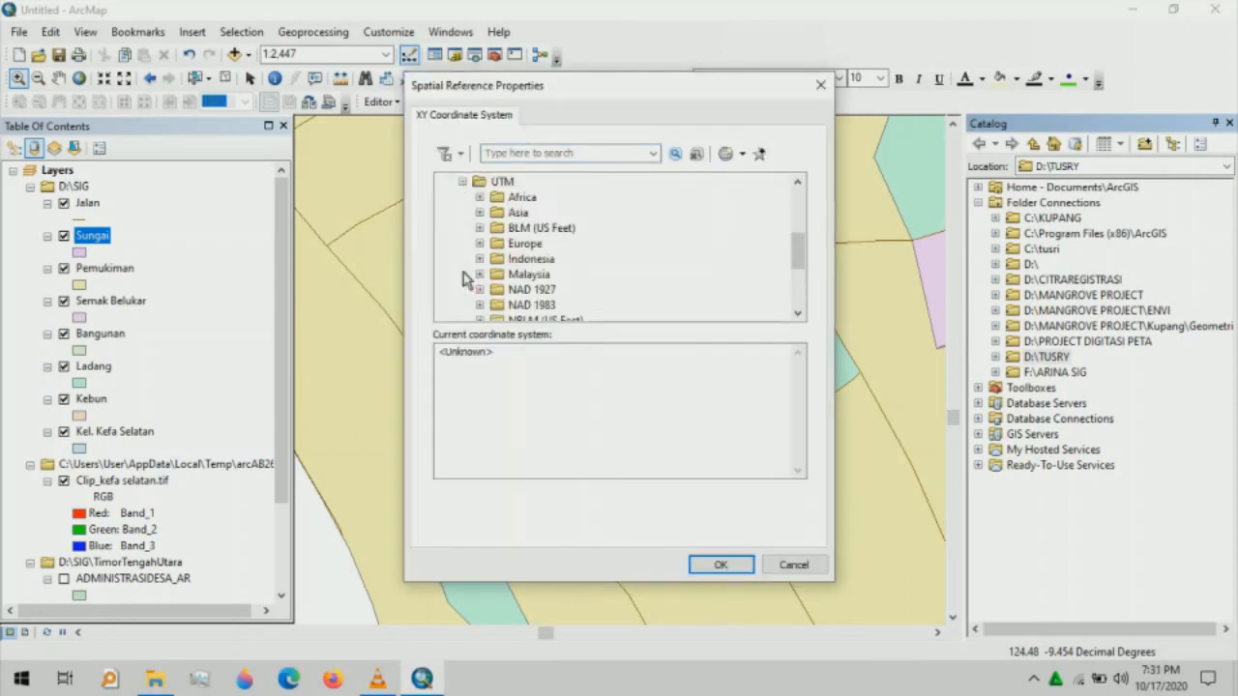
{"action": "left_click_drag", "start_coordinate": [804, 257], "coordinate": [800, 288]}
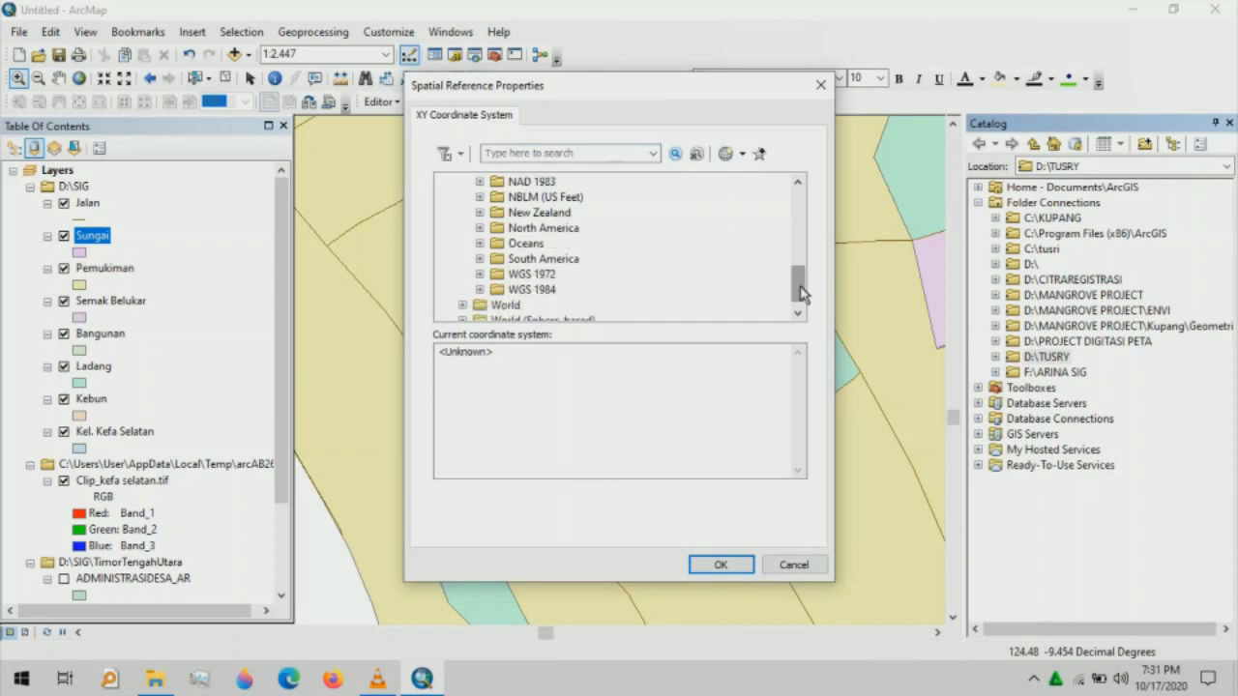
{"action": "left_click", "coordinate": [480, 290]}
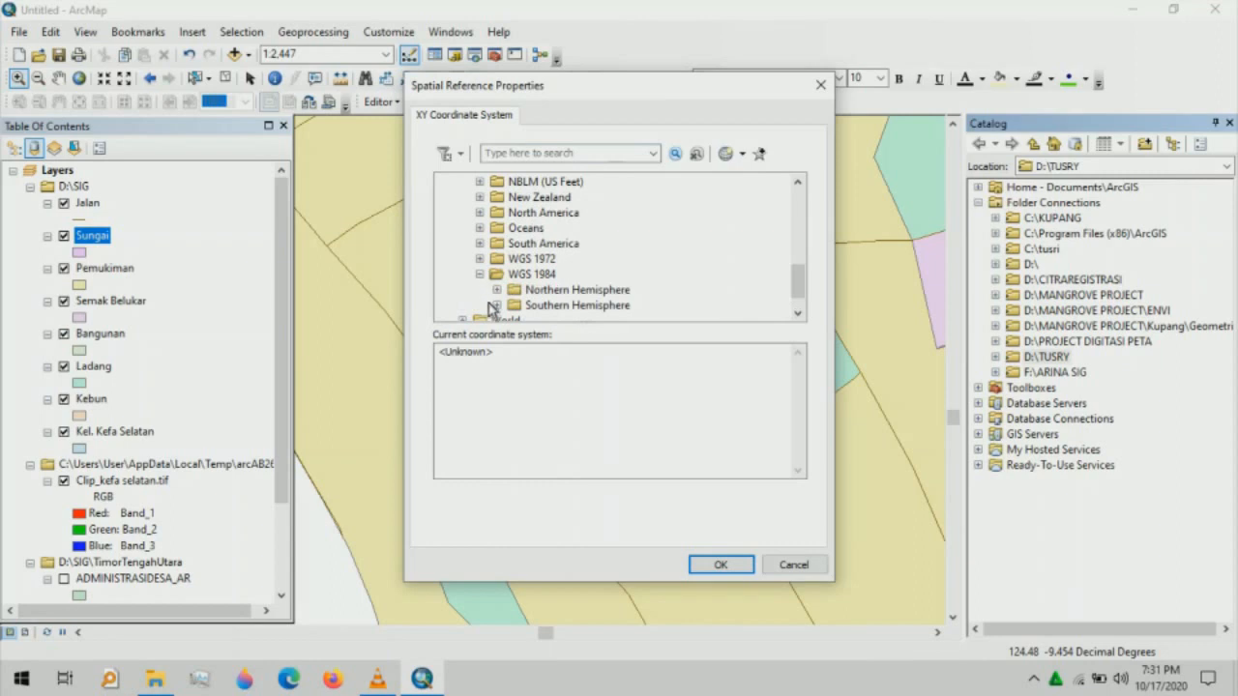
{"action": "left_click", "coordinate": [496, 306]}
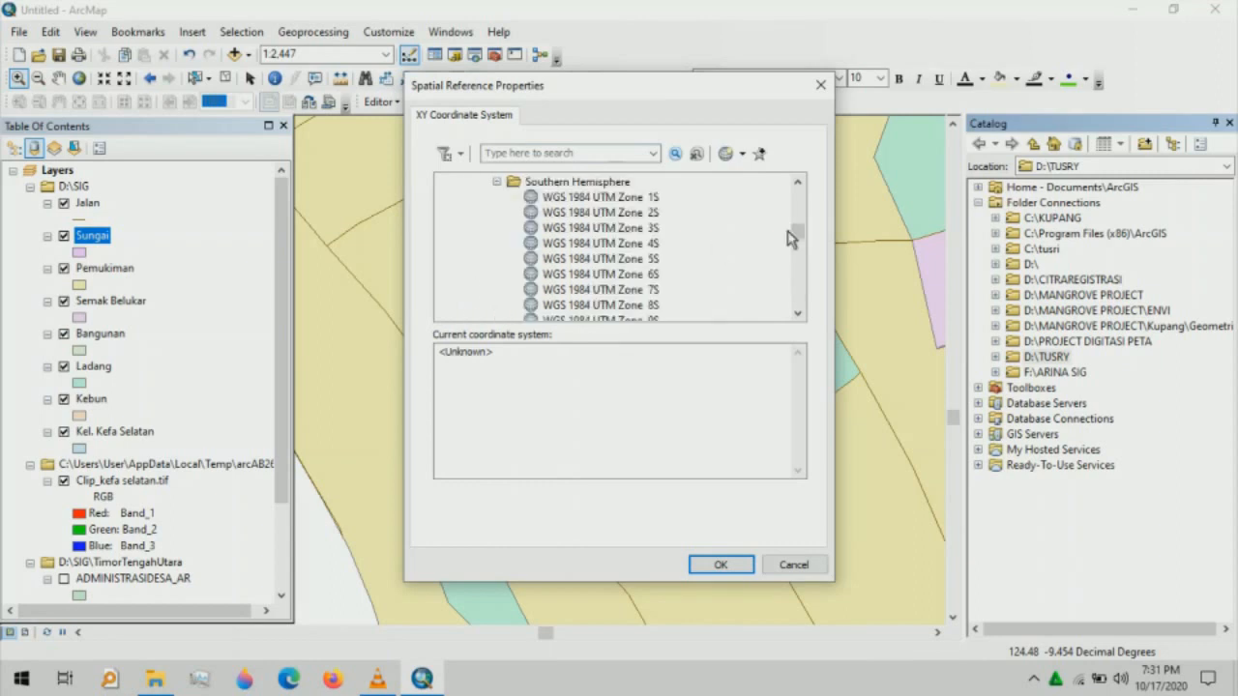
{"action": "left_click_drag", "start_coordinate": [796, 235], "coordinate": [801, 294]}
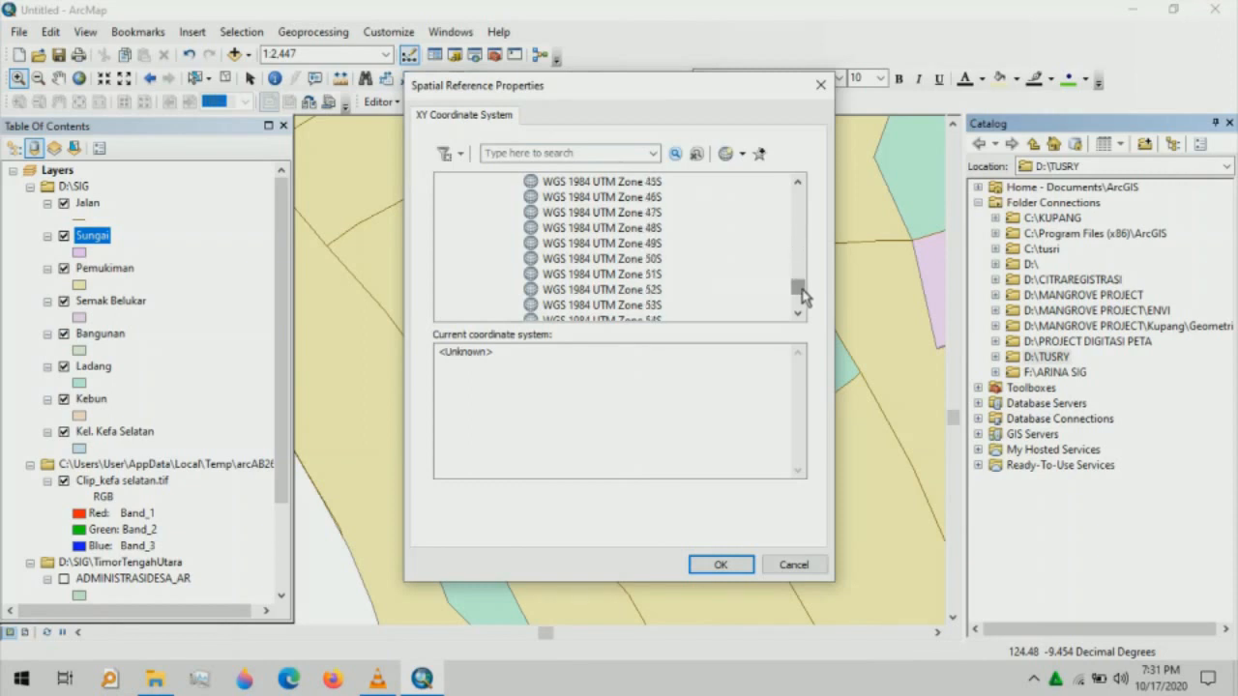
{"action": "left_click", "coordinate": [653, 275]}
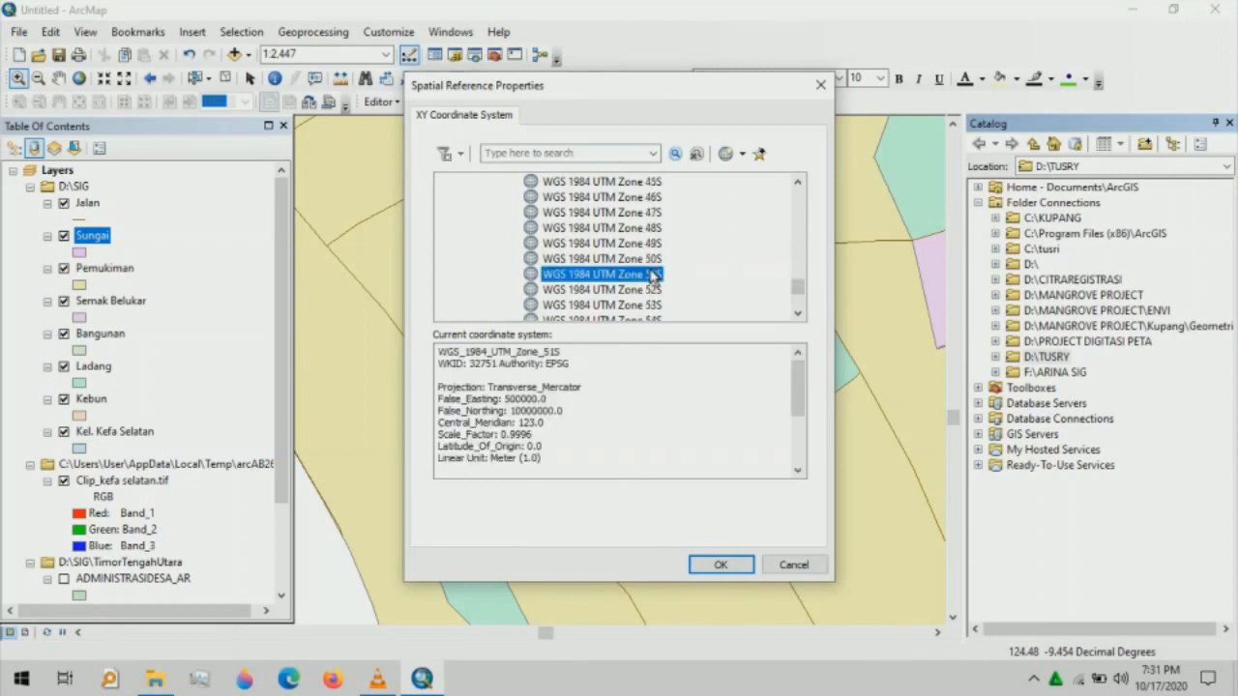
{"action": "left_click", "coordinate": [722, 565]}
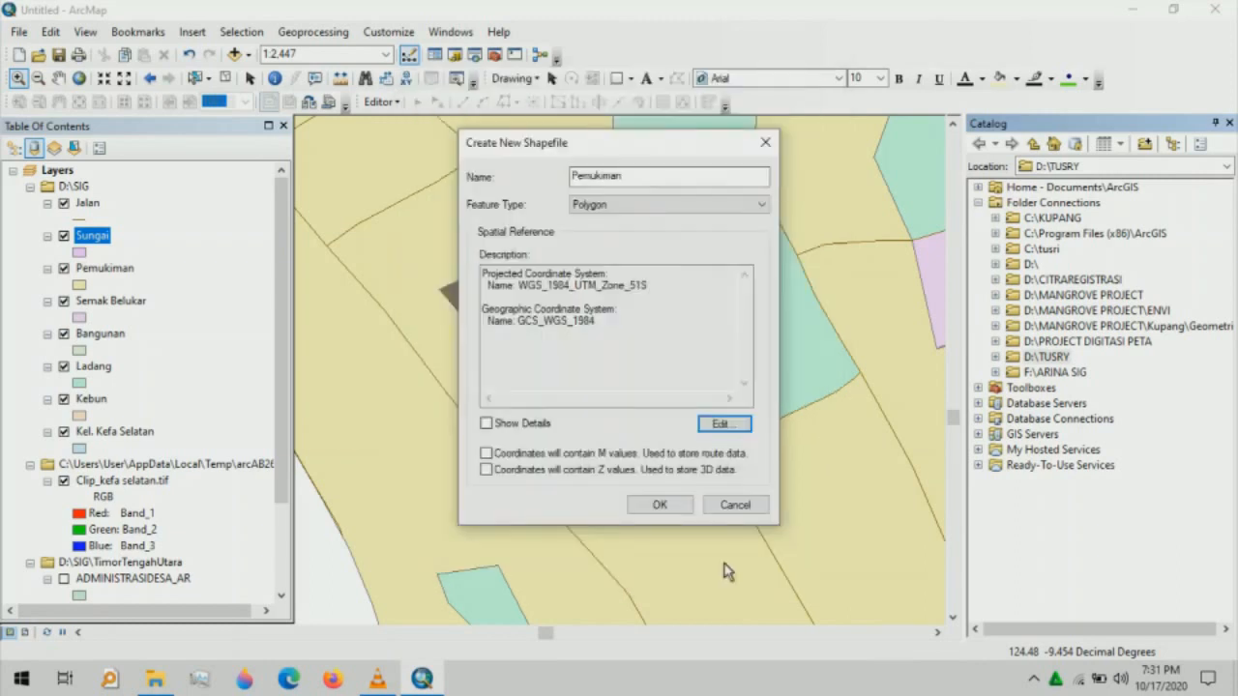
- Get past the duplicate-name errors by renaming the shapefile Pemukimaan and creating it
{"action": "left_click", "coordinate": [660, 505]}
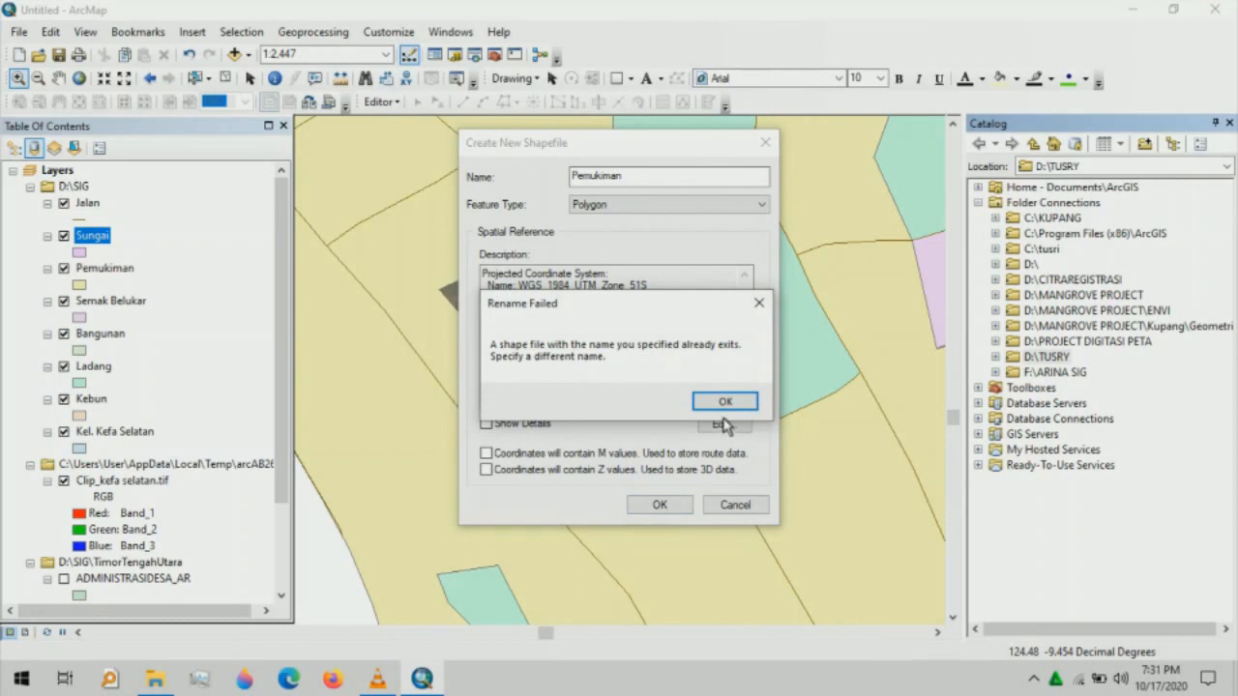
{"action": "left_click", "coordinate": [761, 312]}
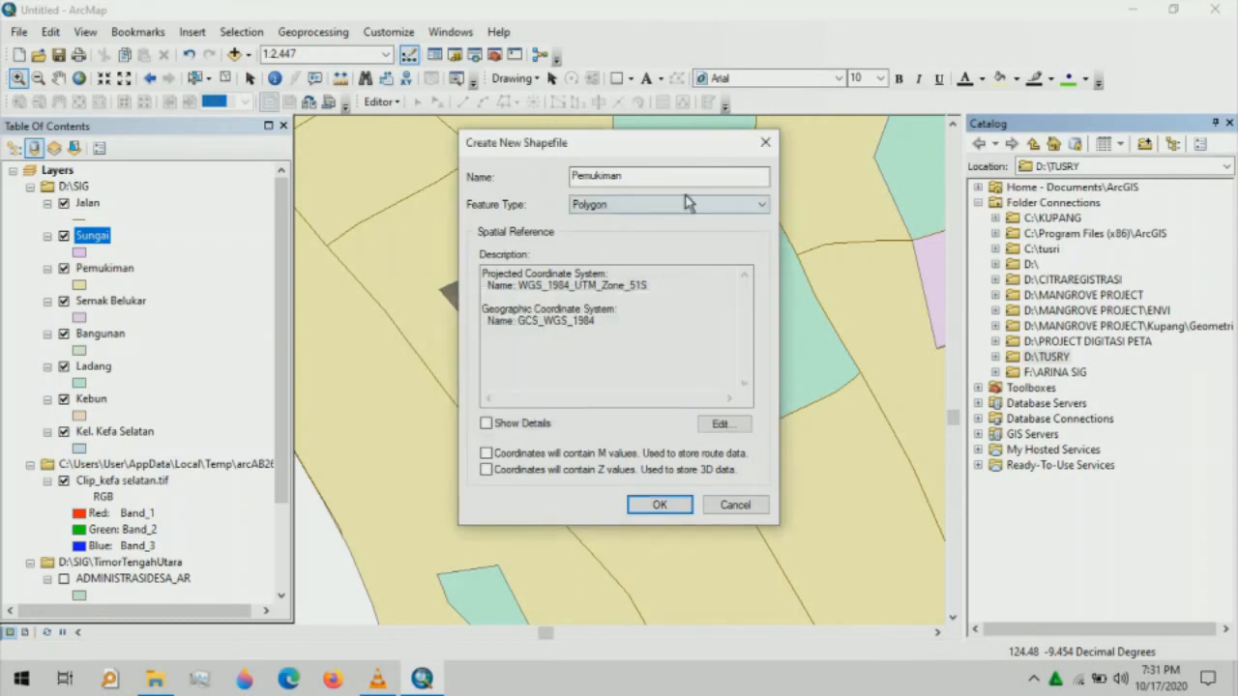
{"action": "left_click", "coordinate": [624, 180]}
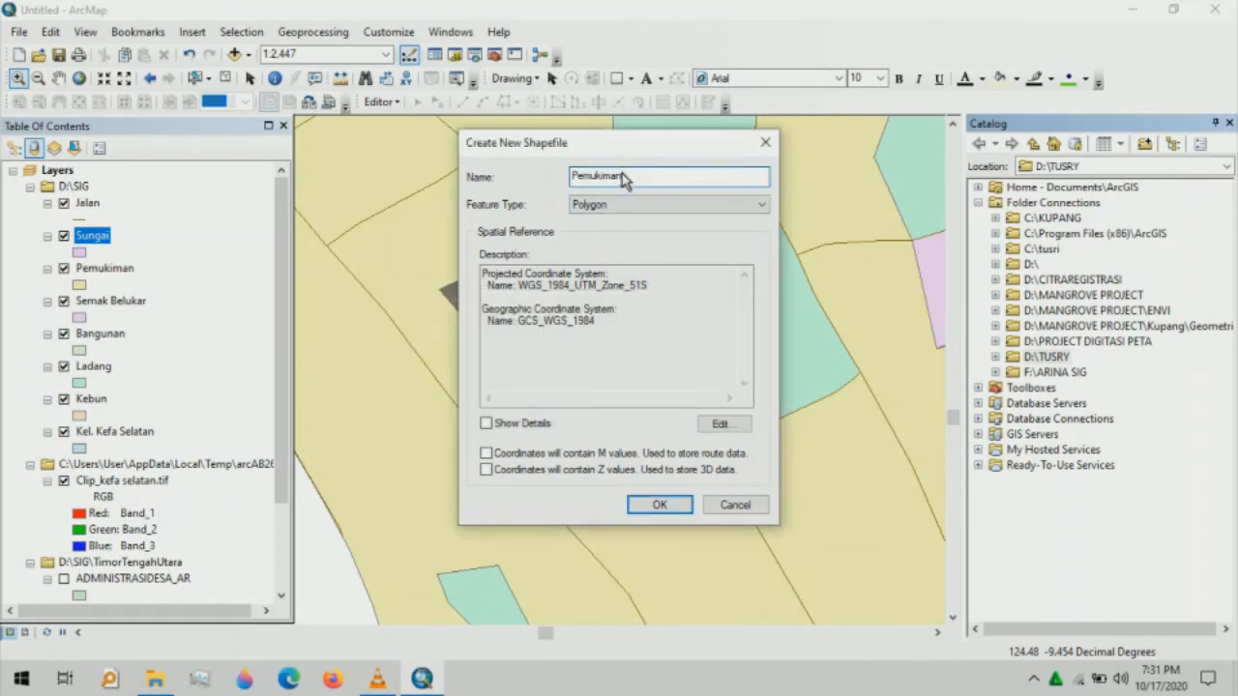
{"action": "type", "text": "n"}
{"action": "left_click", "coordinate": [653, 505]}
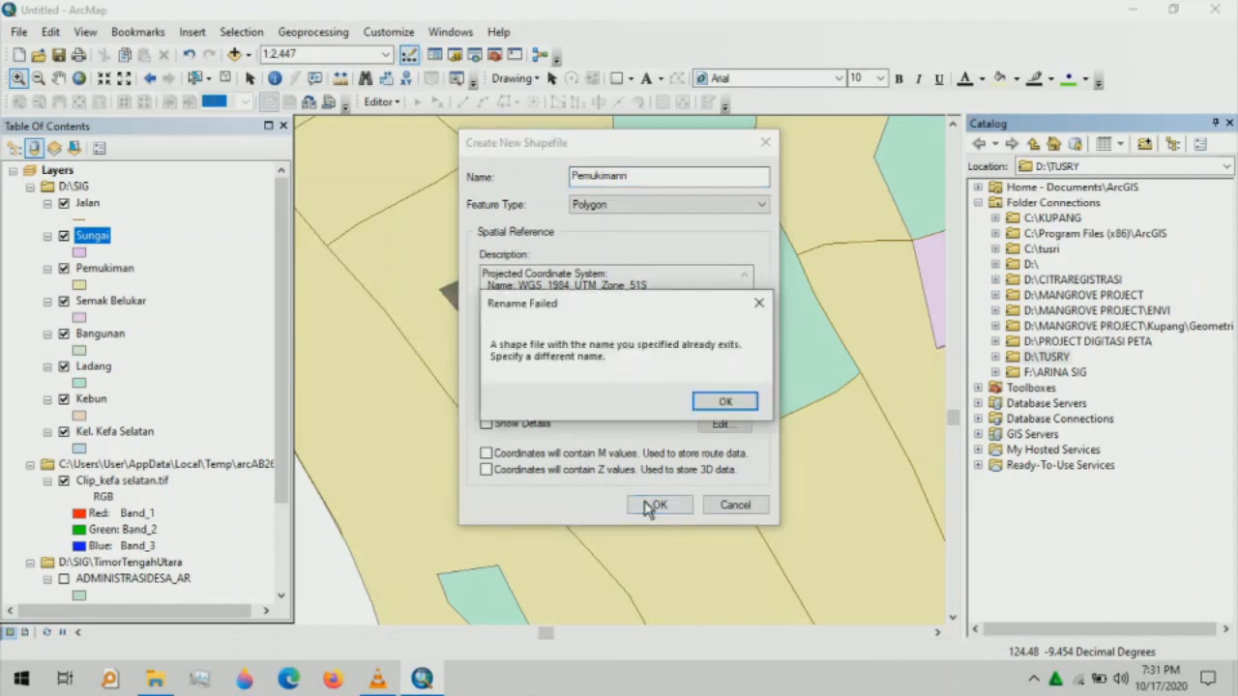
{"action": "left_click", "coordinate": [760, 303]}
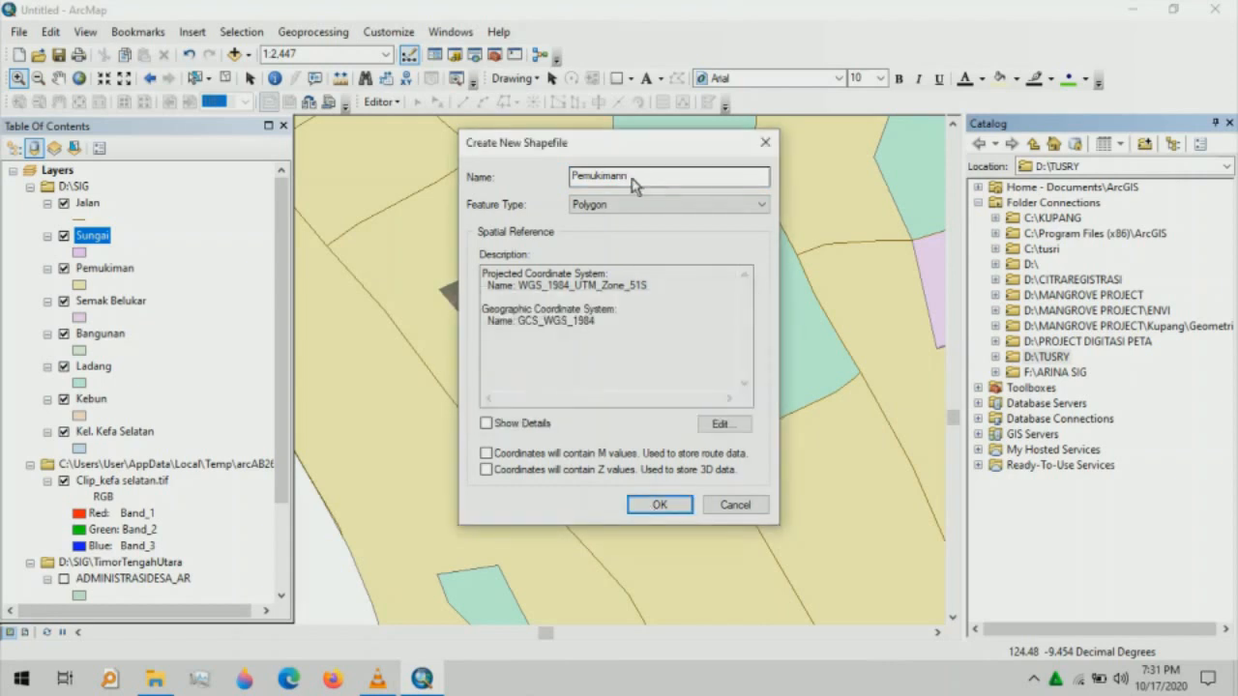
{"action": "left_click", "coordinate": [634, 180]}
{"action": "key", "text": "BackSpace"}
{"action": "key", "text": "BackSpace"}
{"action": "type", "text": "an"}
{"action": "left_click", "coordinate": [633, 505]}
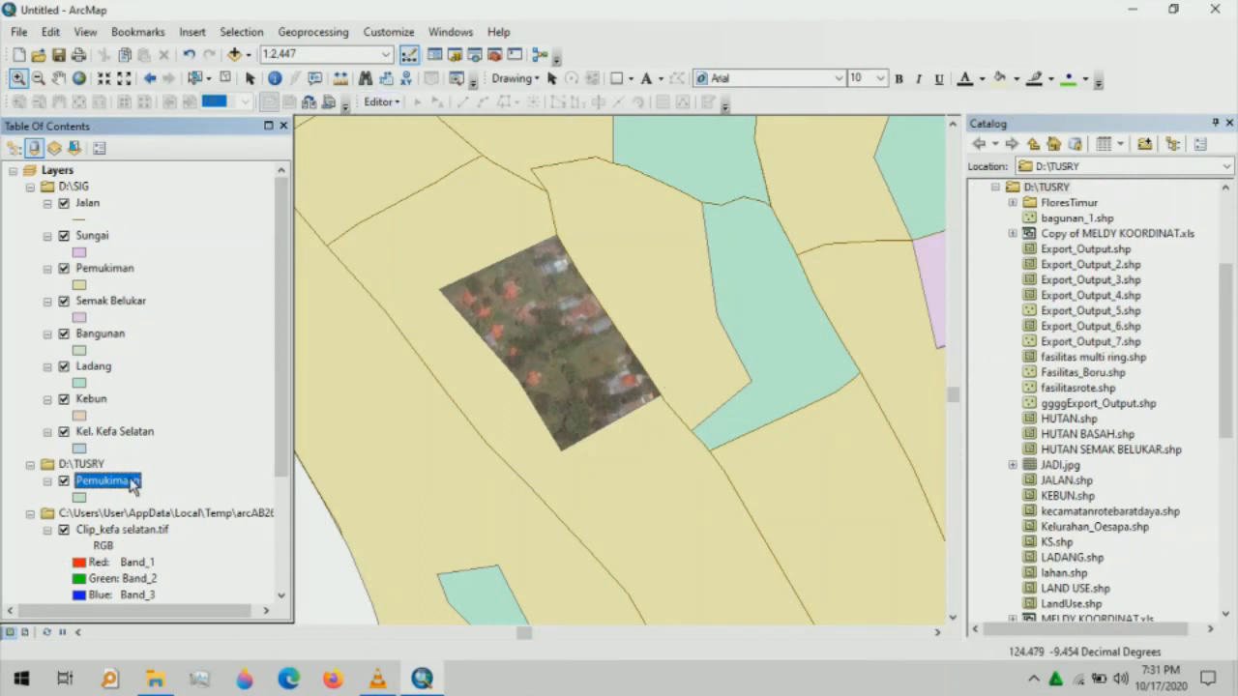
- Start editing the Pemukimaan layer, accept the spatial reference warning, and show Create Features
{"action": "left_click", "coordinate": [380, 101]}
{"action": "left_click", "coordinate": [411, 126]}
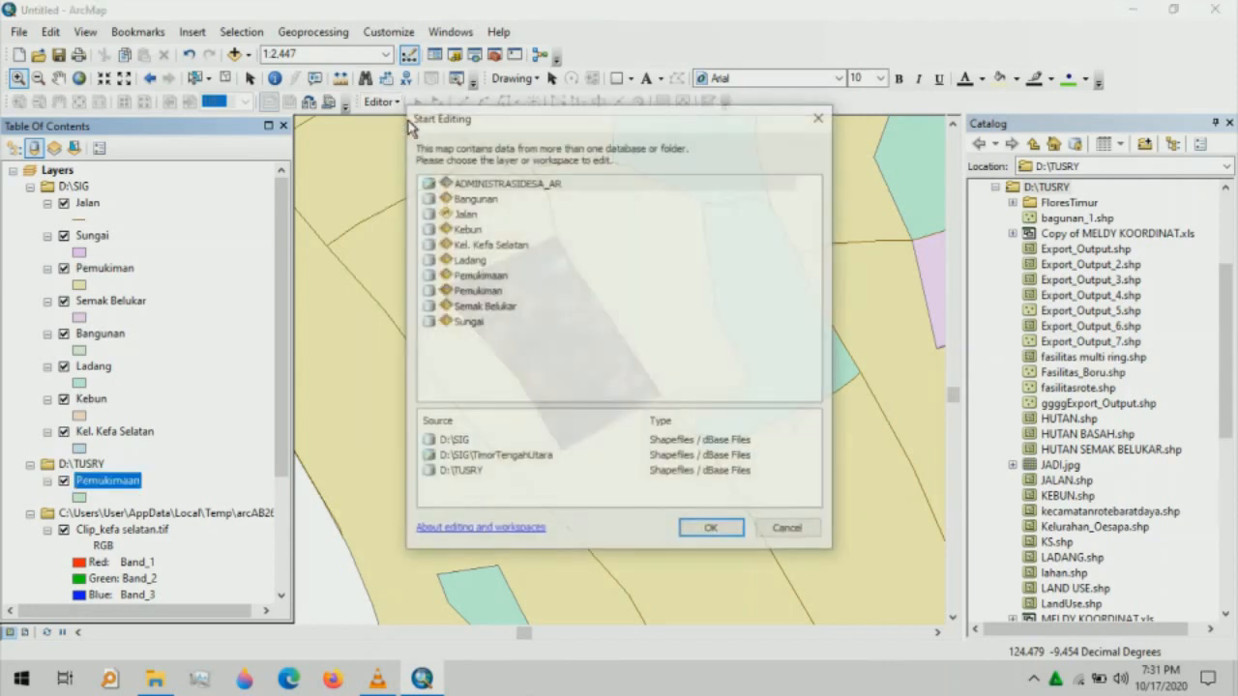
{"action": "left_click", "coordinate": [480, 276]}
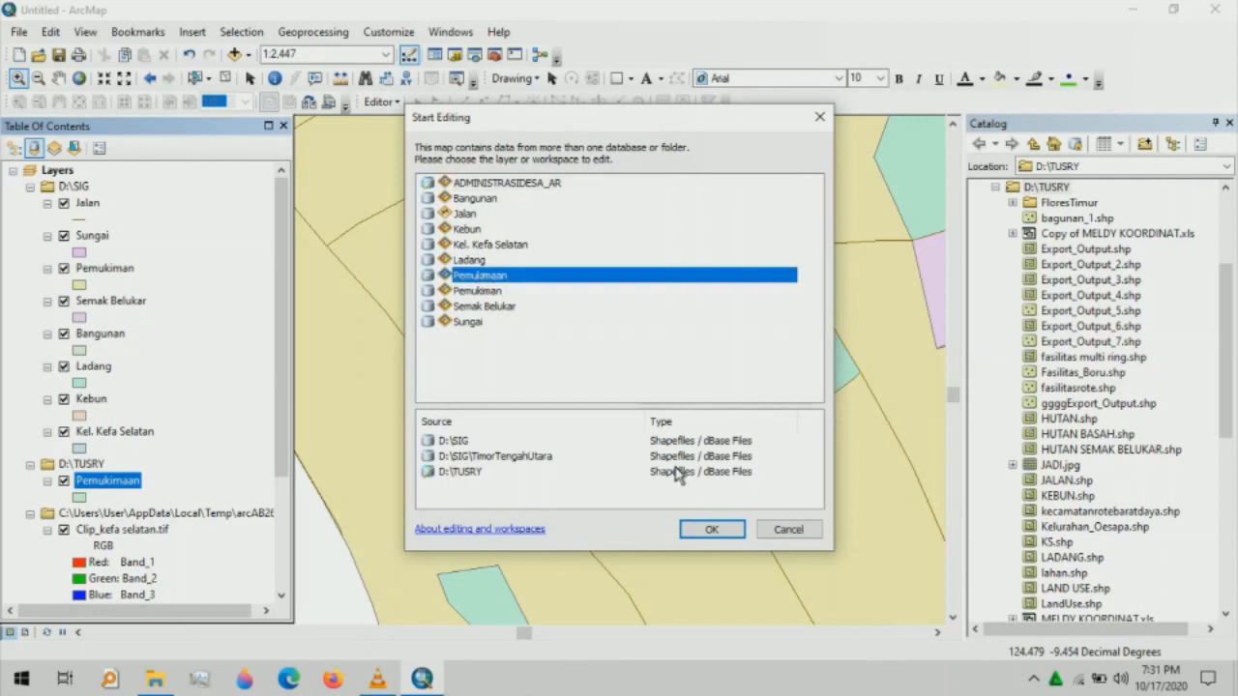
{"action": "left_click", "coordinate": [713, 530]}
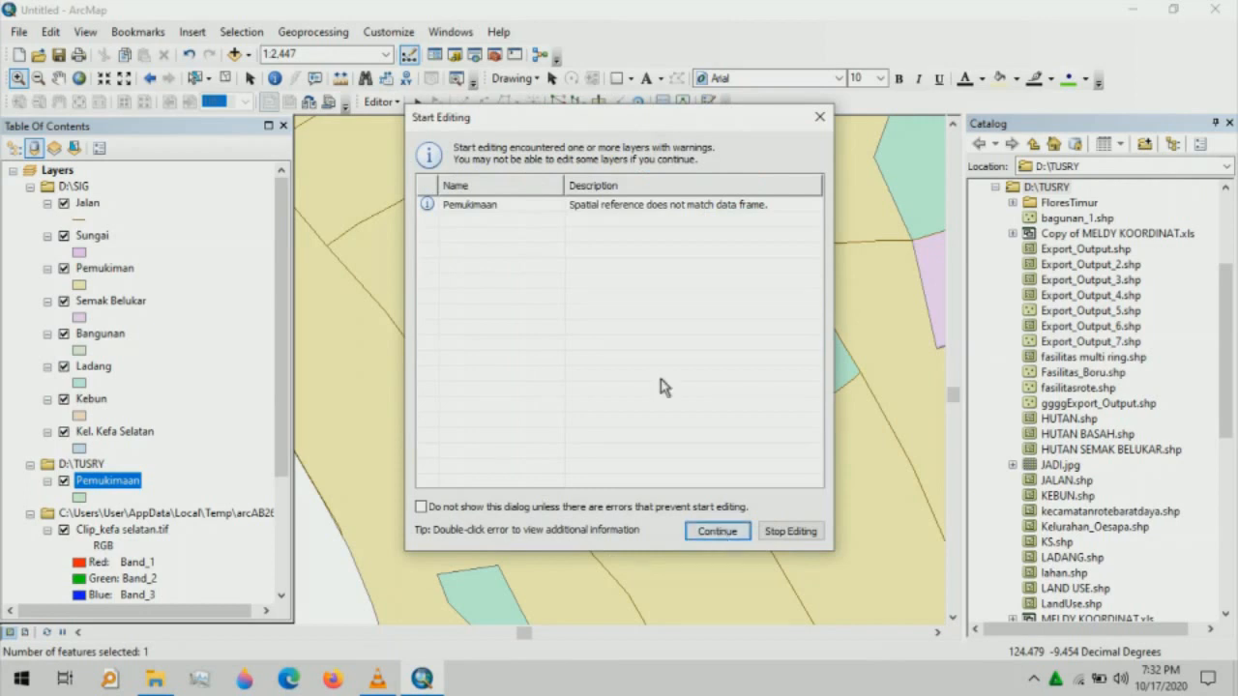
{"action": "key", "text": "Tab"}
{"action": "left_click", "coordinate": [564, 210]}
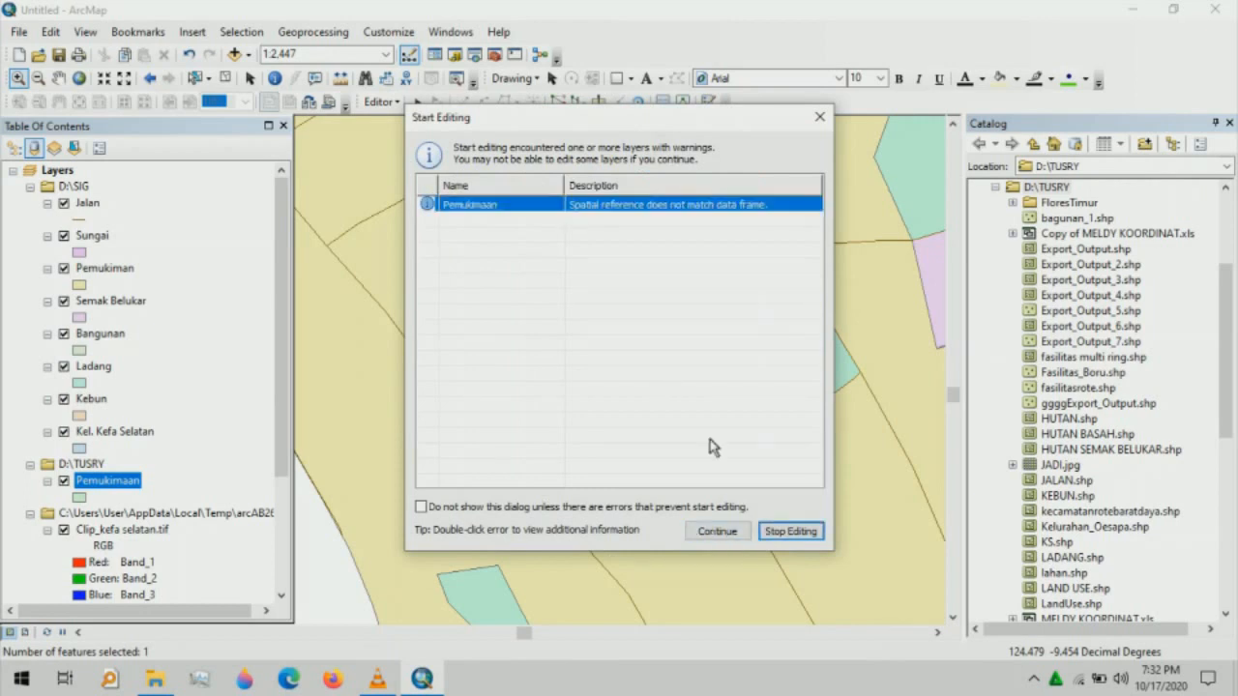
{"action": "left_click", "coordinate": [721, 531]}
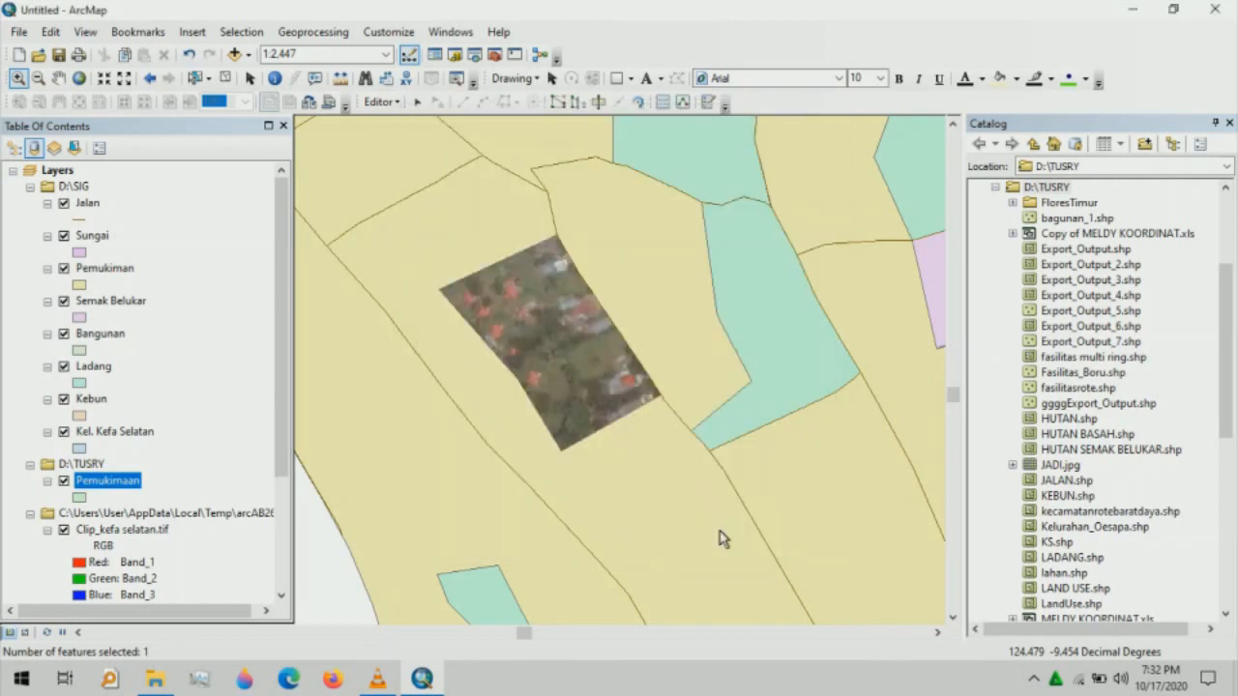
{"action": "left_click", "coordinate": [709, 103]}
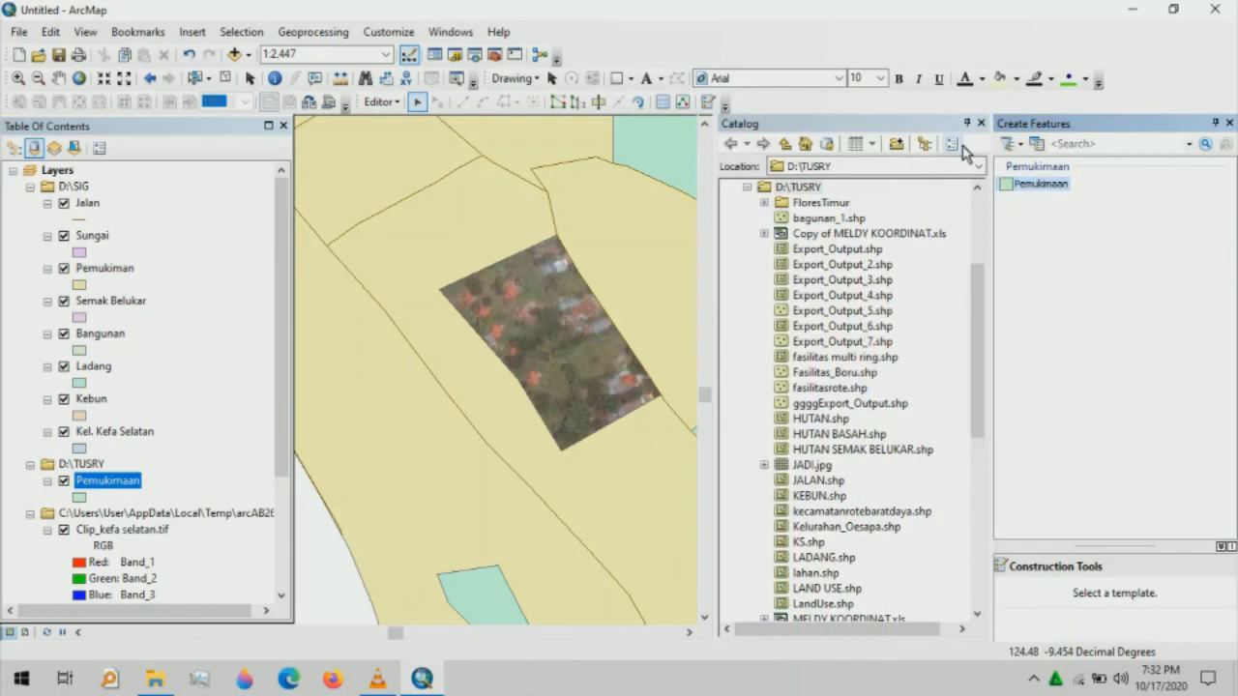
- Trace a five-vertex settlement polygon over the imagery patch with the Pemukimaan template
{"action": "left_click", "coordinate": [980, 123]}
{"action": "left_click", "coordinate": [1040, 184]}
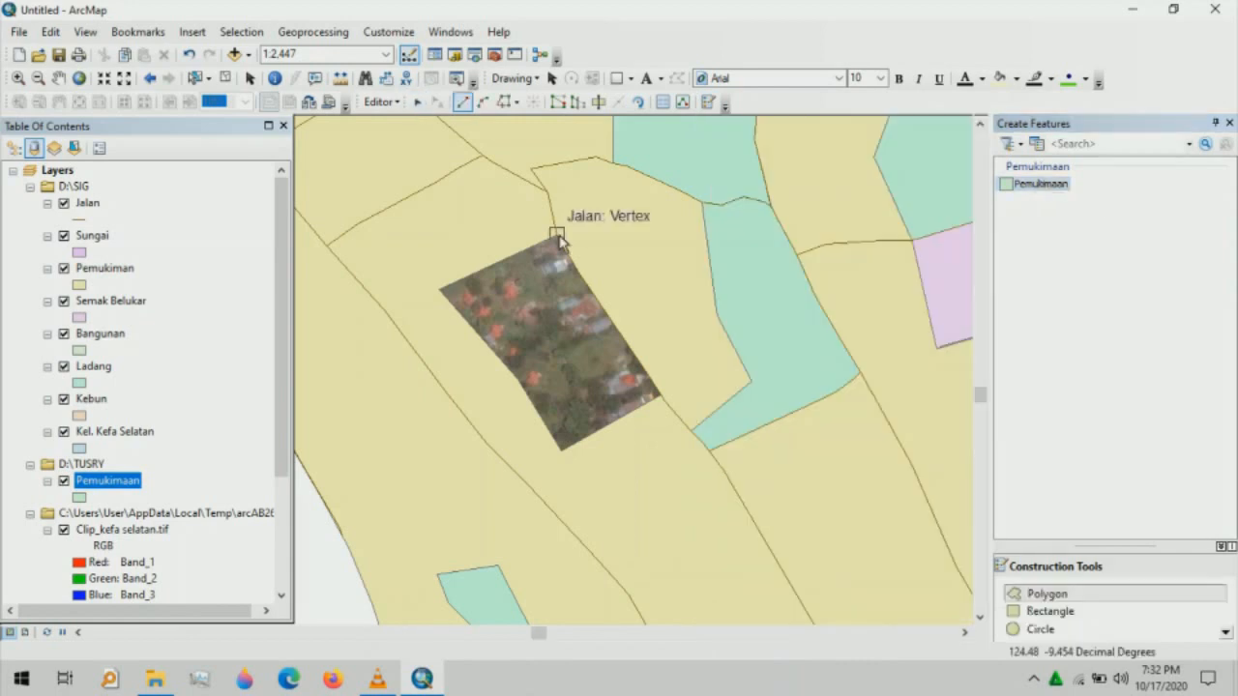
{"action": "left_click", "coordinate": [557, 236]}
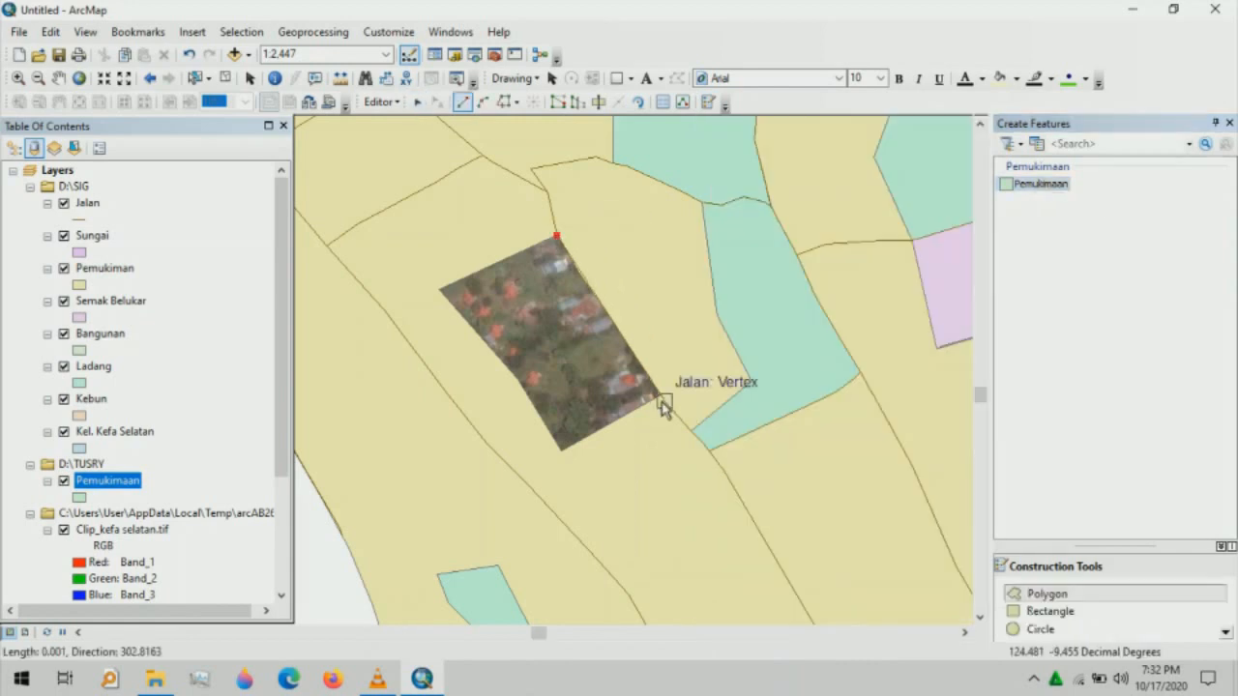
{"action": "left_click", "coordinate": [663, 398]}
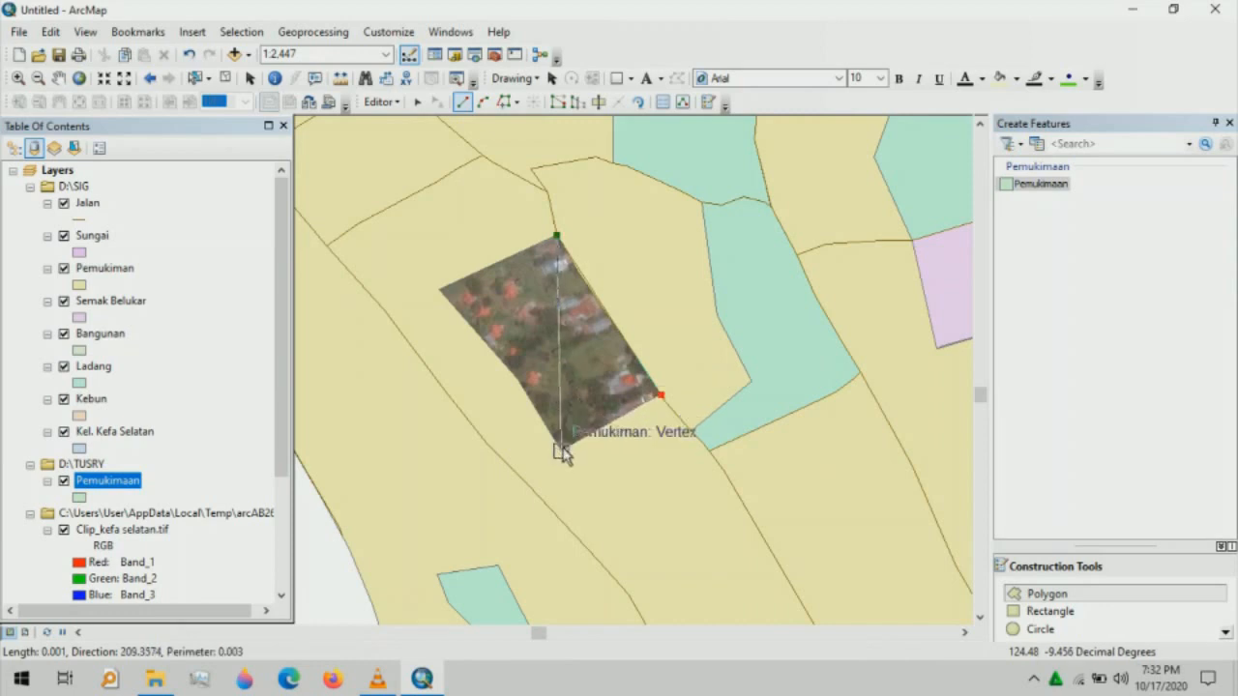
{"action": "left_click", "coordinate": [560, 451]}
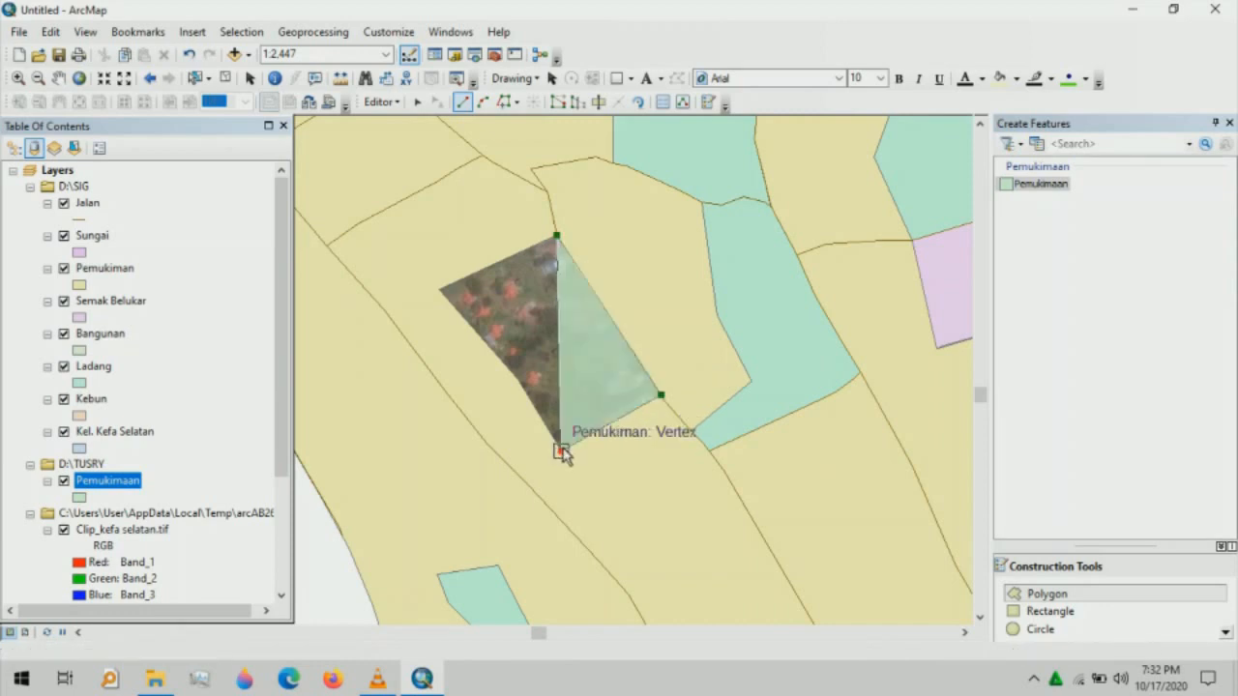
{"action": "left_click", "coordinate": [517, 380]}
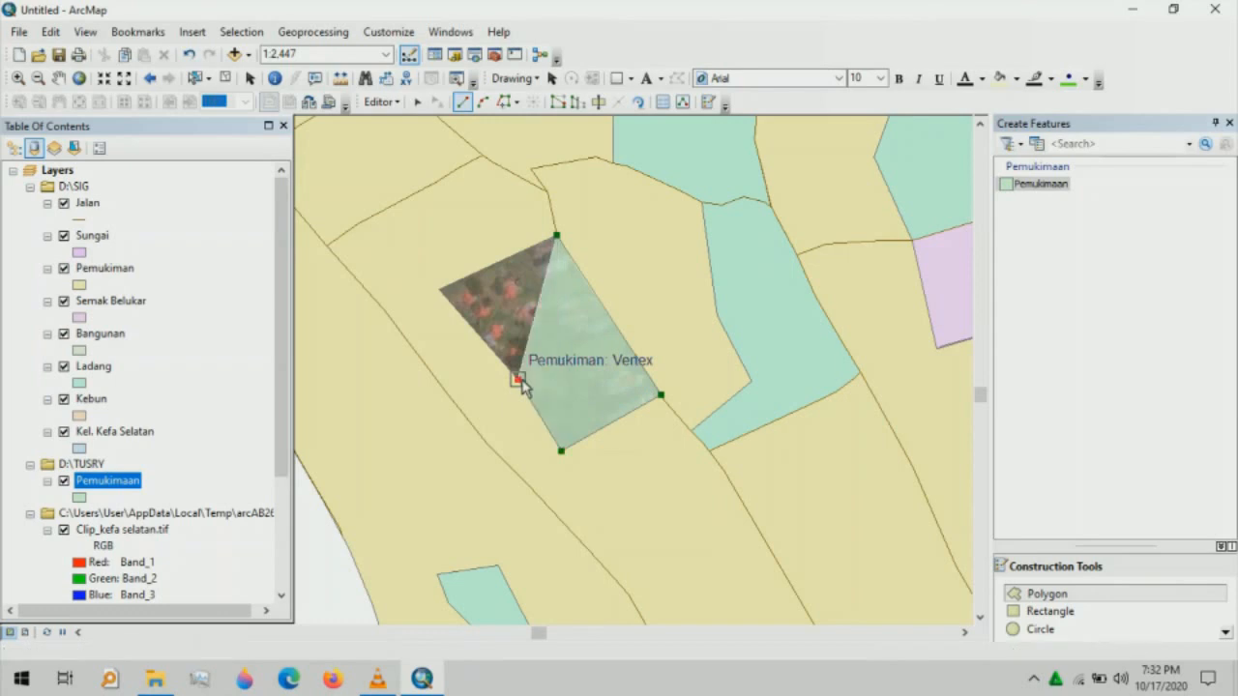
{"action": "left_click", "coordinate": [440, 290]}
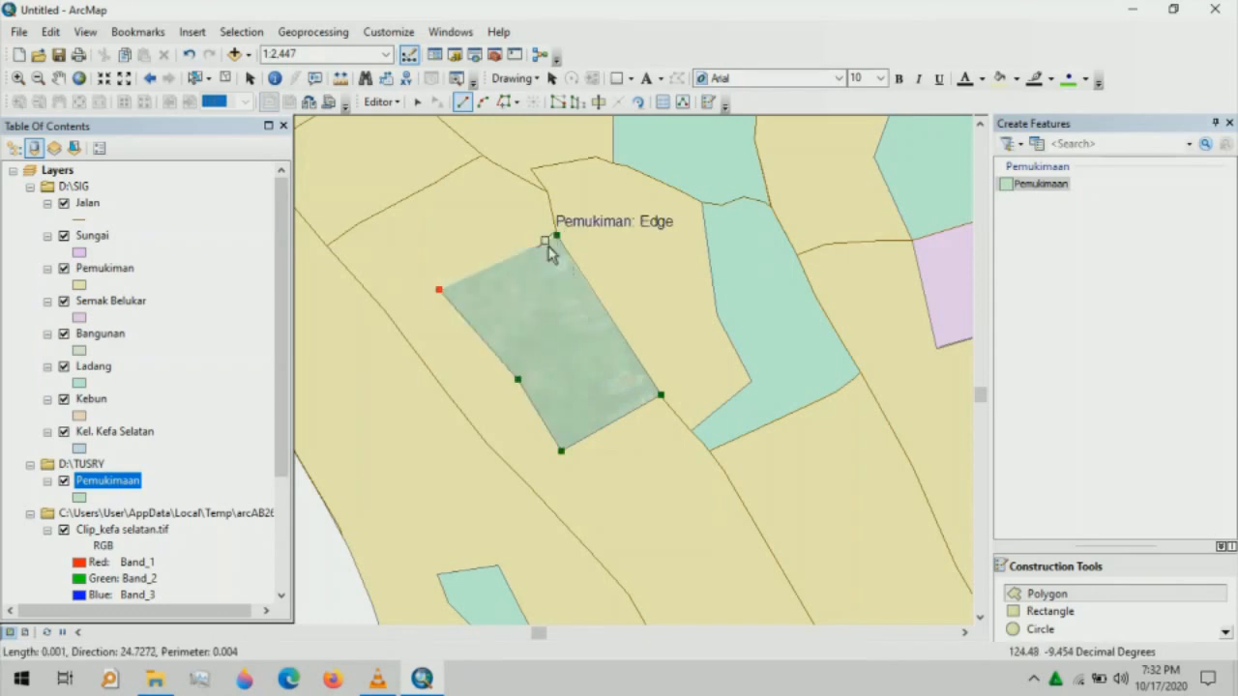
{"action": "double_click", "coordinate": [559, 242]}
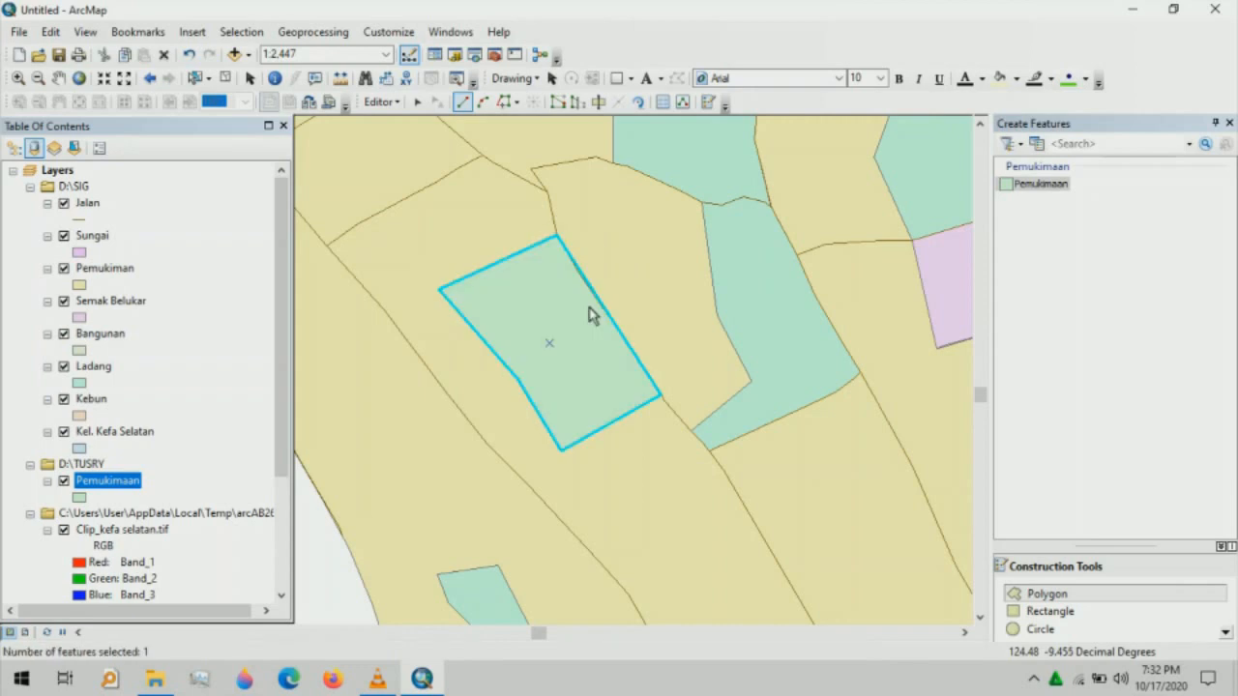
{"action": "key", "text": "c"}
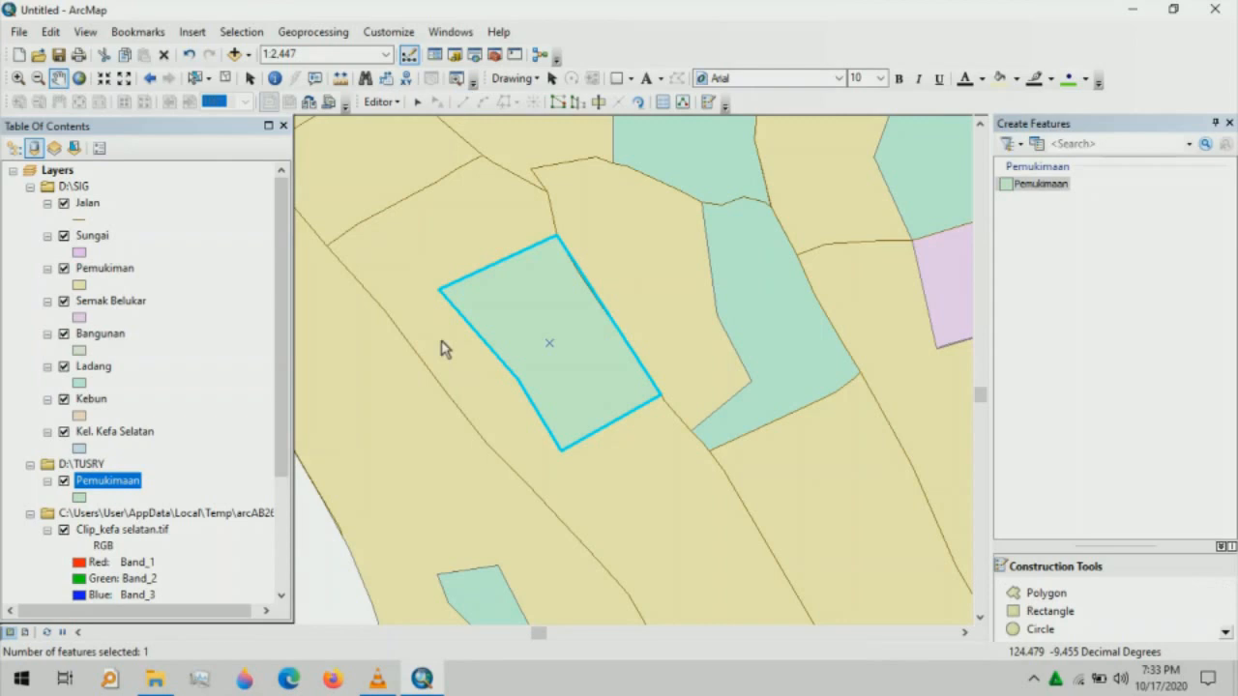
- Zoom out and pan to find the next uncovered image patch, then zoom in on it
{"action": "left_click_drag", "start_coordinate": [443, 348], "coordinate": [239, 121]}
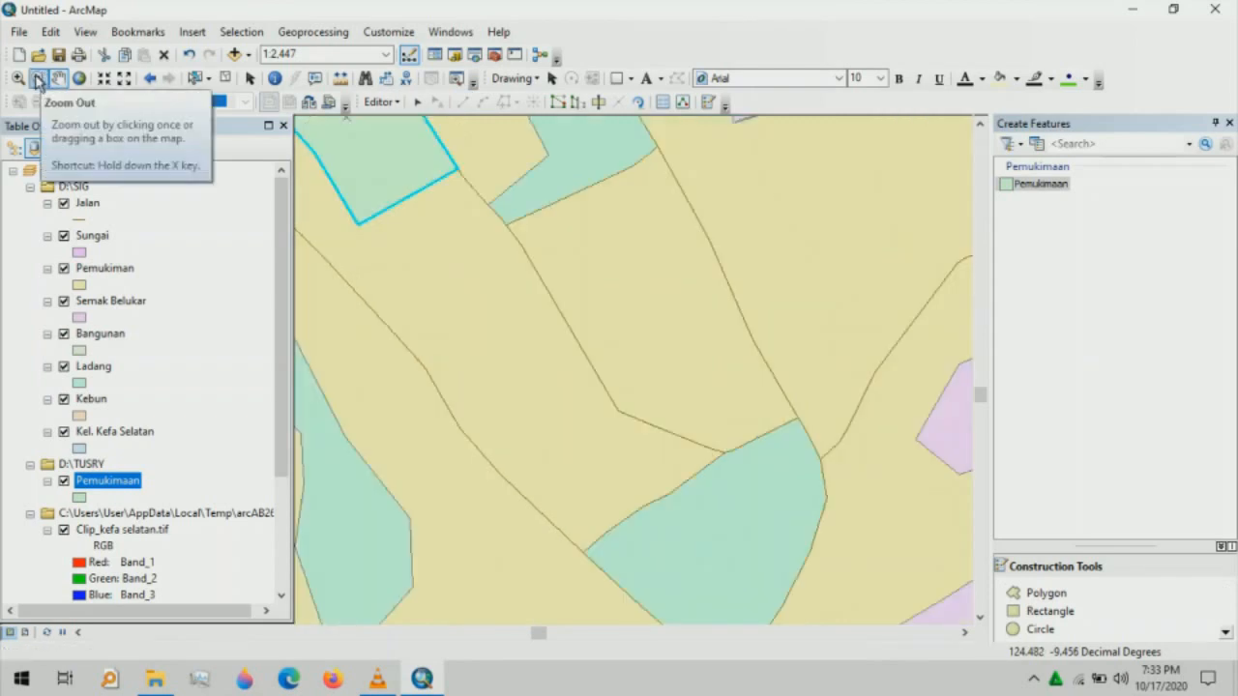
{"action": "left_click", "coordinate": [40, 79]}
{"action": "left_click", "coordinate": [348, 174]}
{"action": "left_click", "coordinate": [59, 78]}
{"action": "left_click_drag", "start_coordinate": [428, 319], "coordinate": [520, 182]}
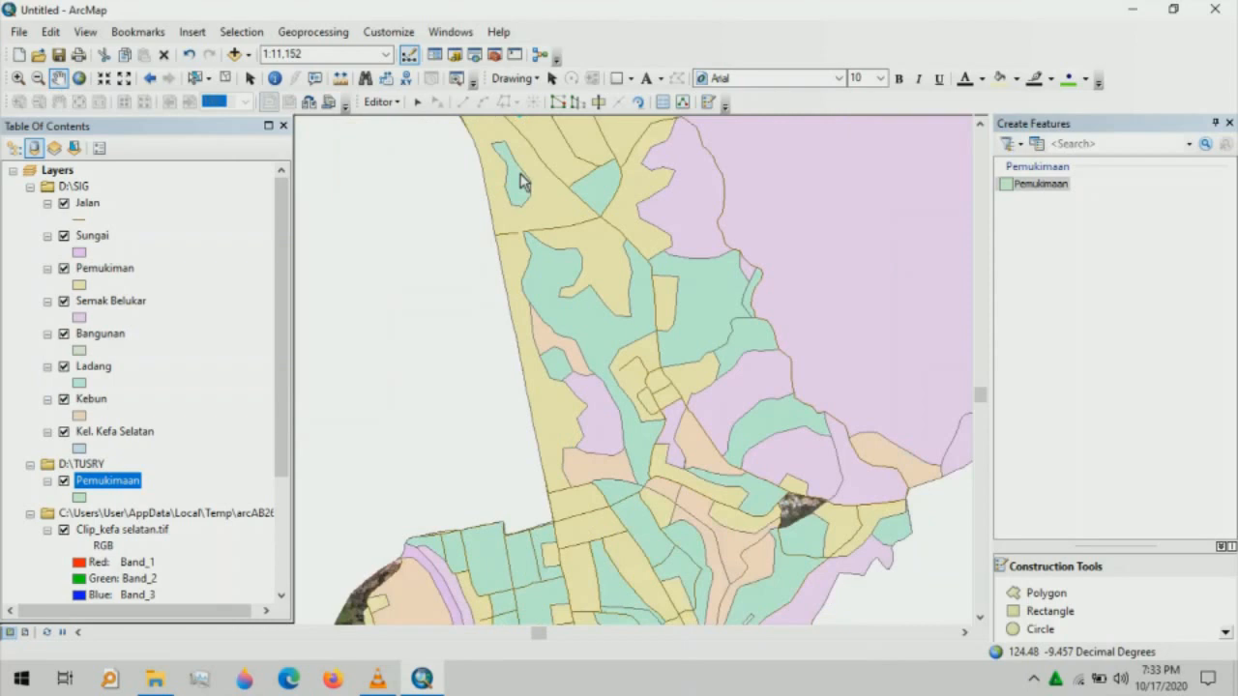
{"action": "left_click_drag", "start_coordinate": [667, 392], "coordinate": [545, 304]}
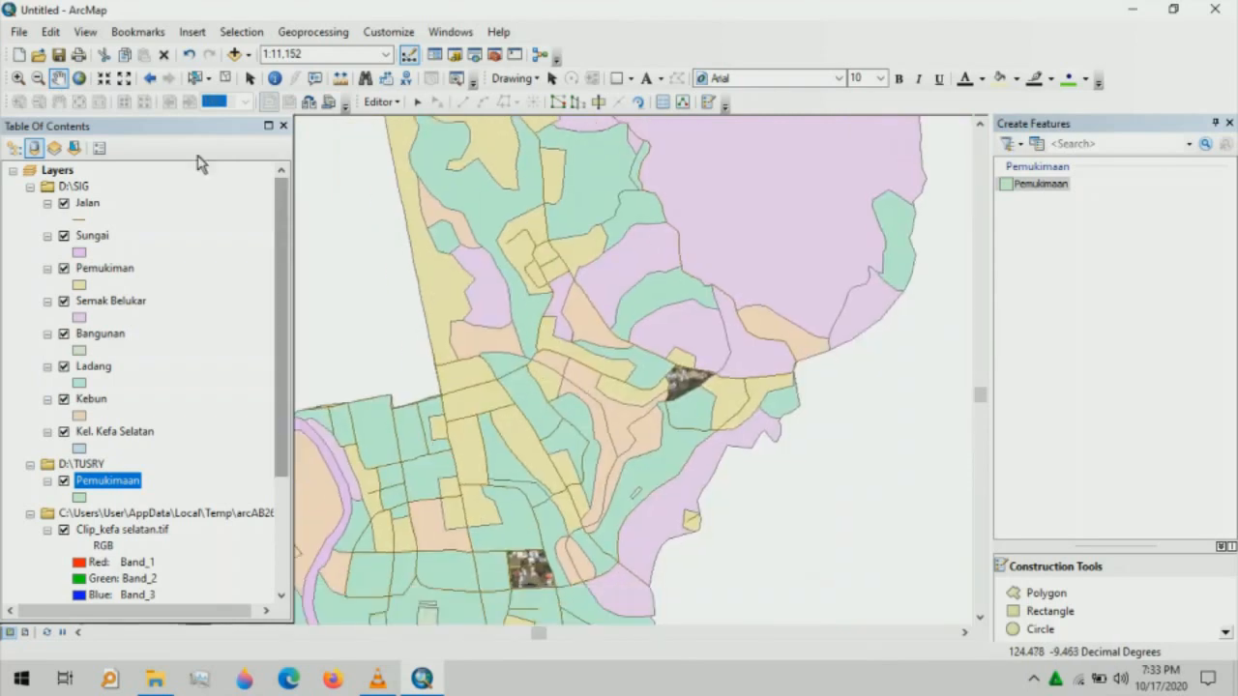
{"action": "left_click", "coordinate": [18, 77]}
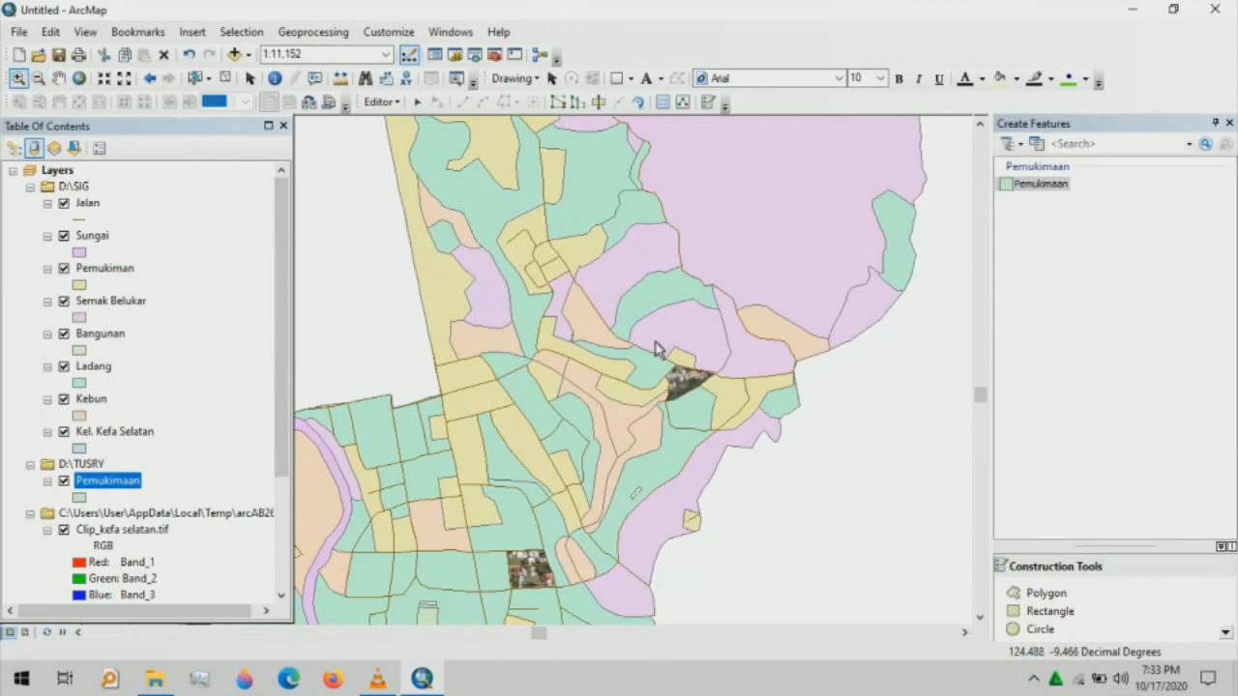
{"action": "left_click_drag", "start_coordinate": [656, 349], "coordinate": [792, 443]}
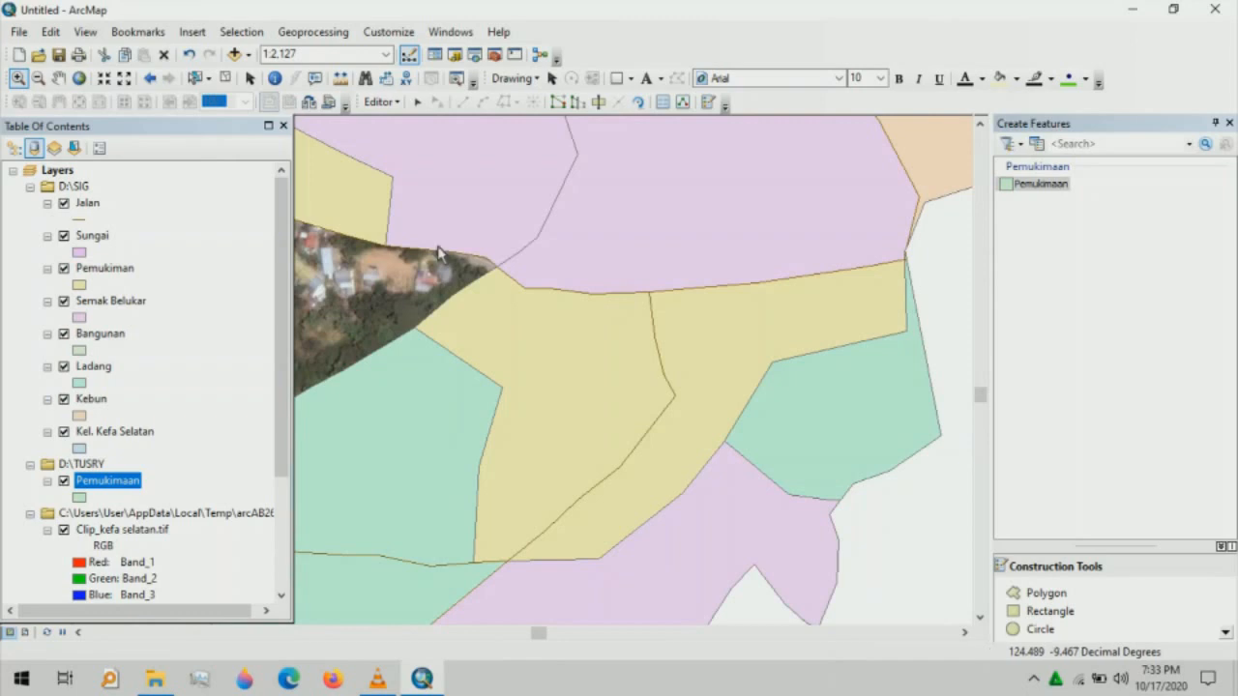
{"action": "key", "text": "c"}
{"action": "left_click_drag", "start_coordinate": [448, 199], "coordinate": [690, 242]}
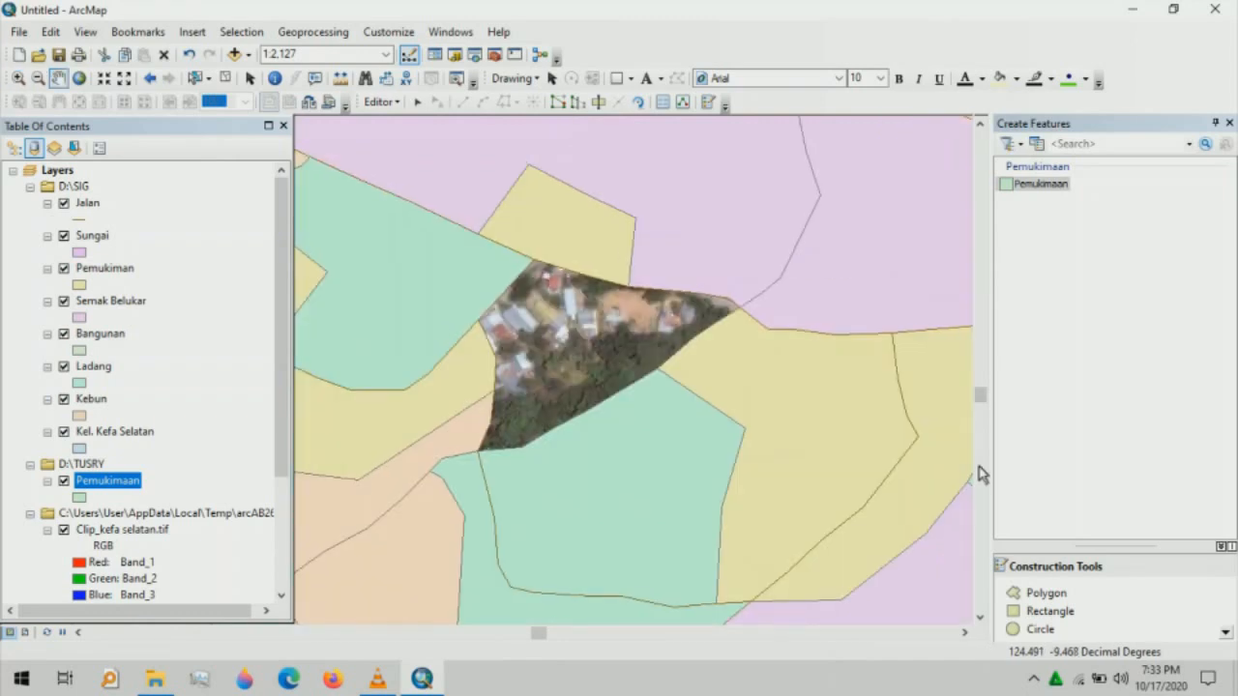
- With the Pemukimaan polygon template, trace the patch's top edge and right side
{"action": "left_click", "coordinate": [1023, 185]}
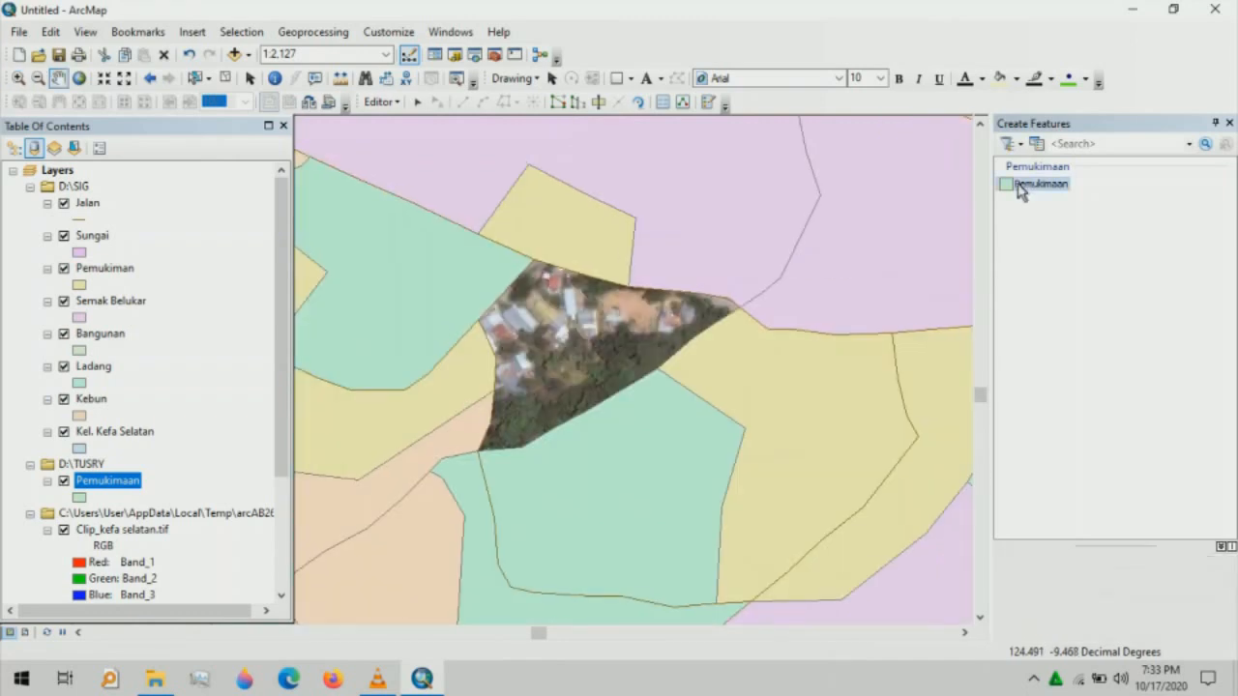
{"action": "left_click", "coordinate": [1029, 594]}
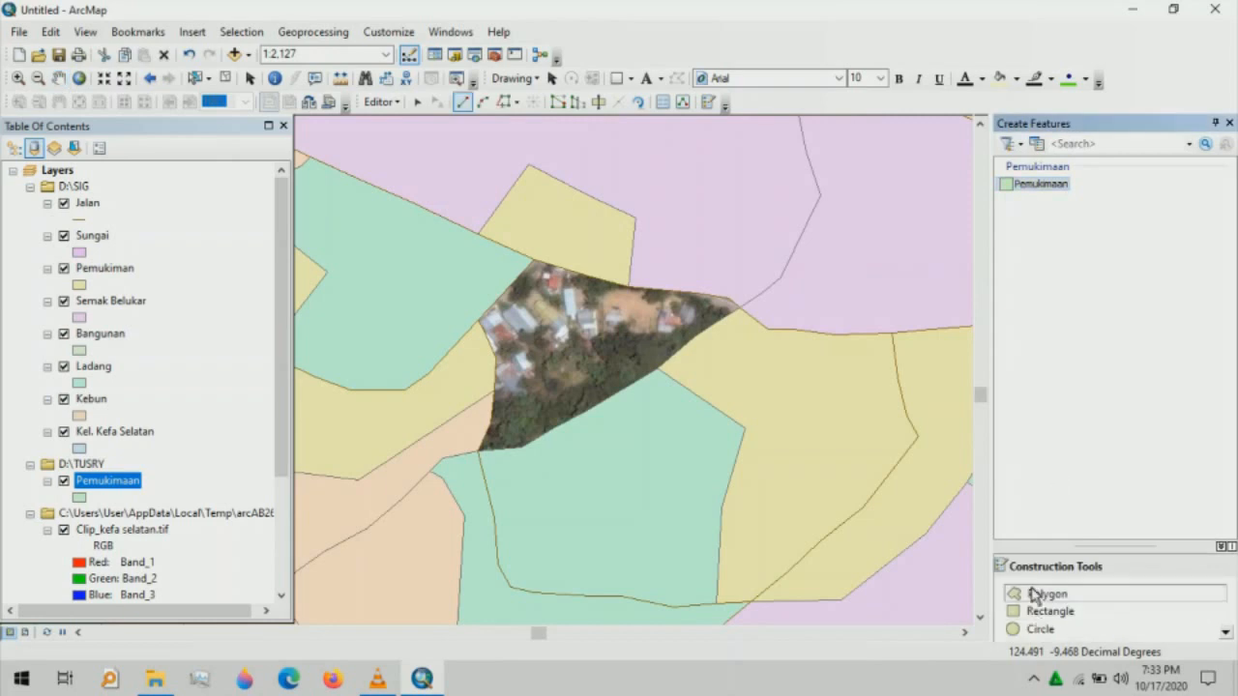
{"action": "left_click", "coordinate": [536, 262]}
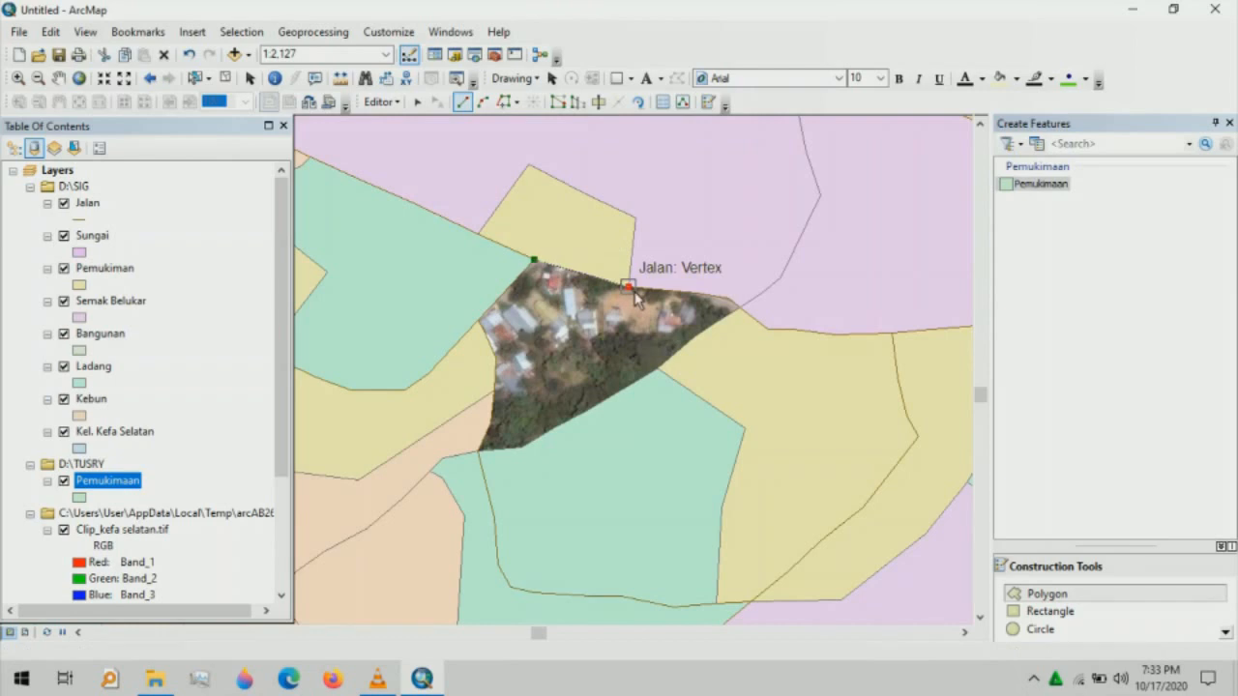
{"action": "left_click", "coordinate": [635, 297]}
{"action": "left_click", "coordinate": [730, 299]}
{"action": "left_click", "coordinate": [739, 307]}
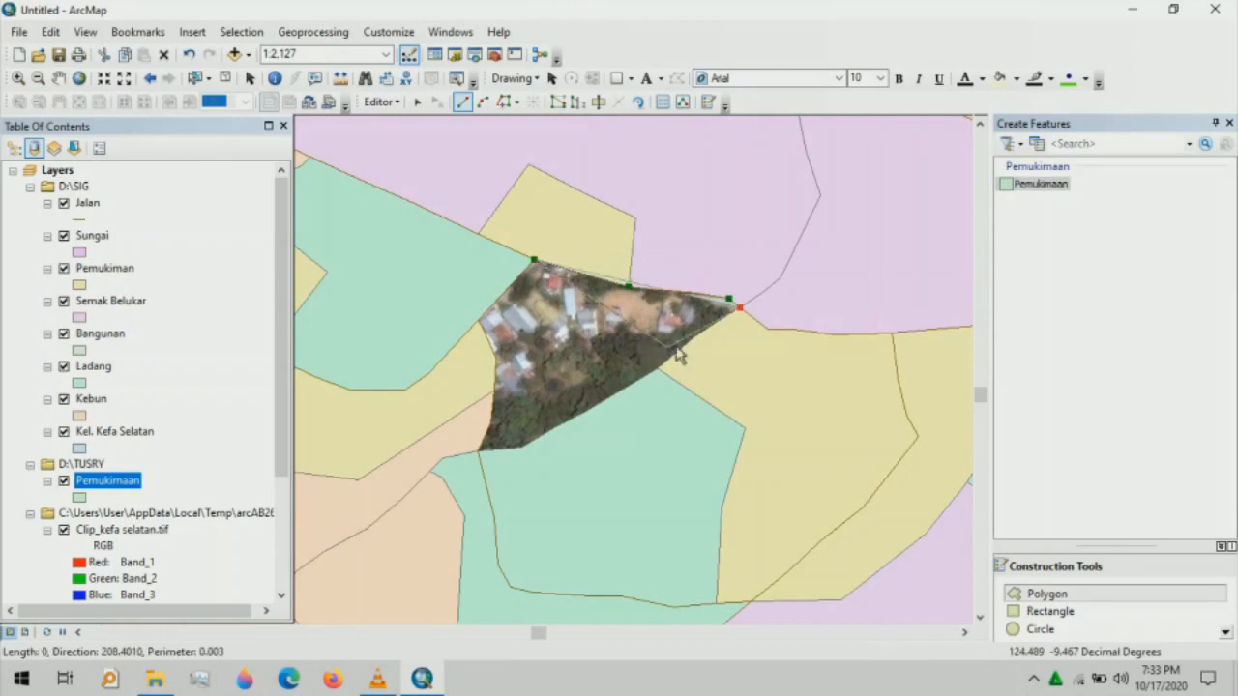
{"action": "left_click", "coordinate": [693, 338]}
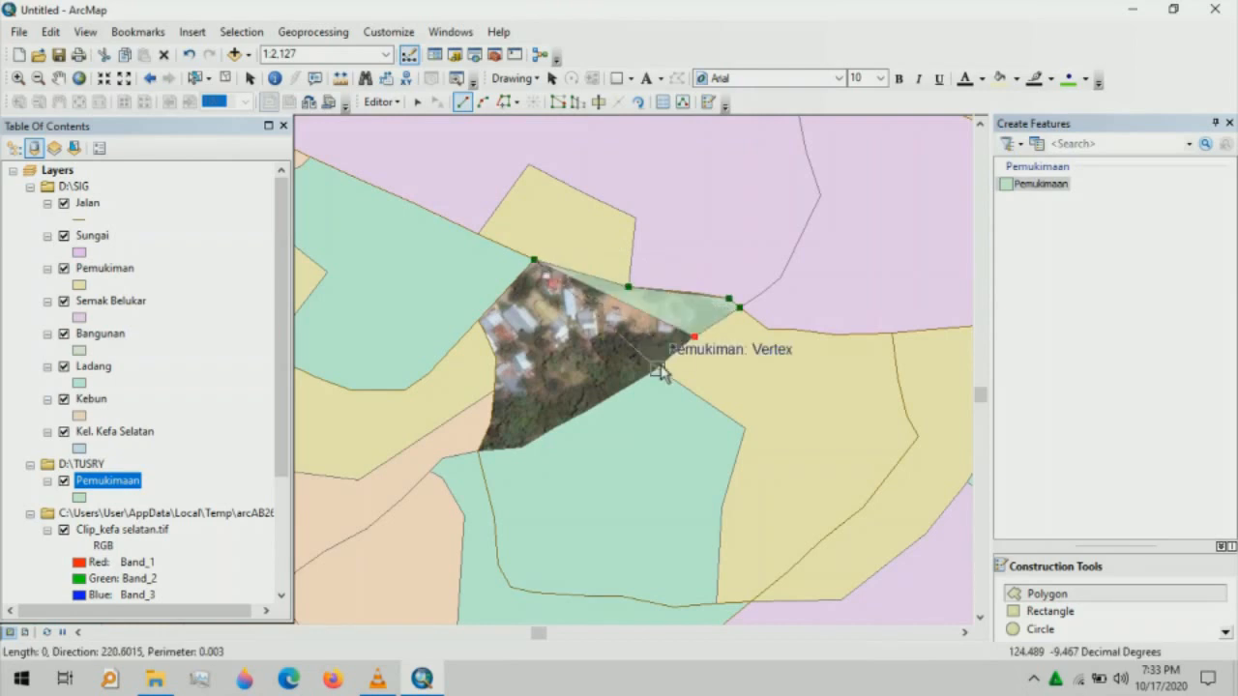
{"action": "left_click", "coordinate": [658, 369]}
- Trace the lower and left edges along the road, finish the settlement polygon, and zoom out
{"action": "left_click", "coordinate": [588, 410]}
{"action": "left_click", "coordinate": [522, 448]}
{"action": "left_click", "coordinate": [478, 451]}
{"action": "left_click", "coordinate": [490, 423]}
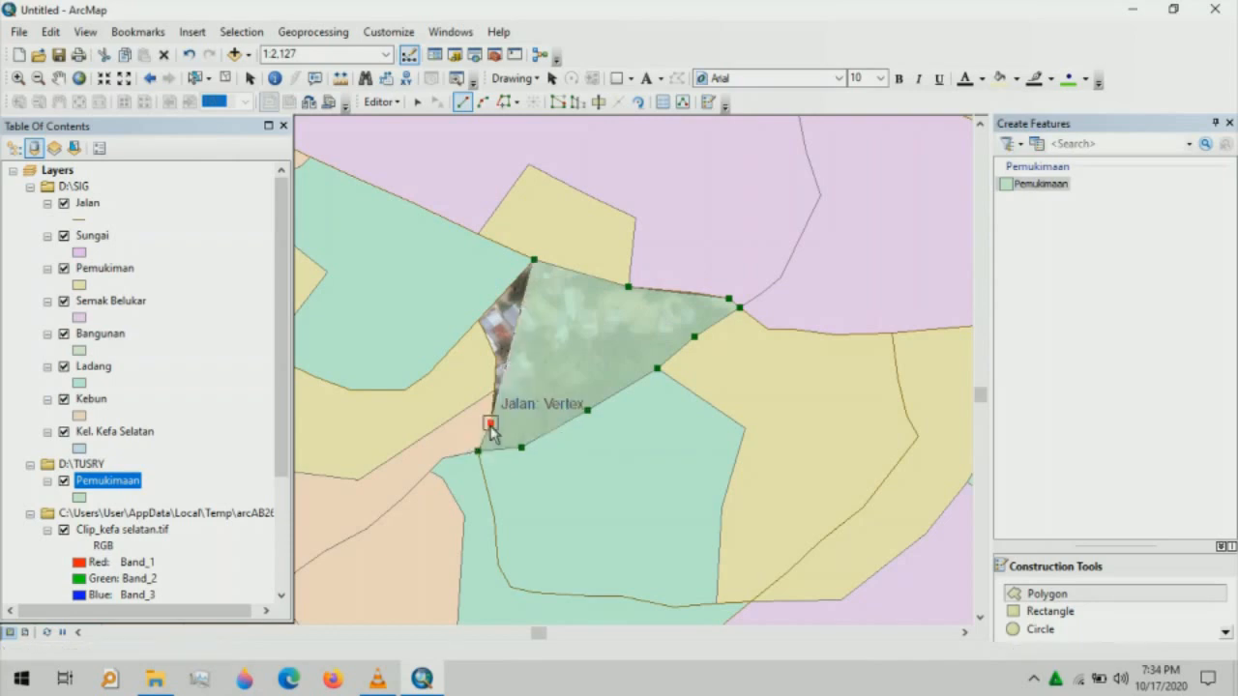
{"action": "left_click", "coordinate": [494, 390]}
{"action": "left_click", "coordinate": [495, 359]}
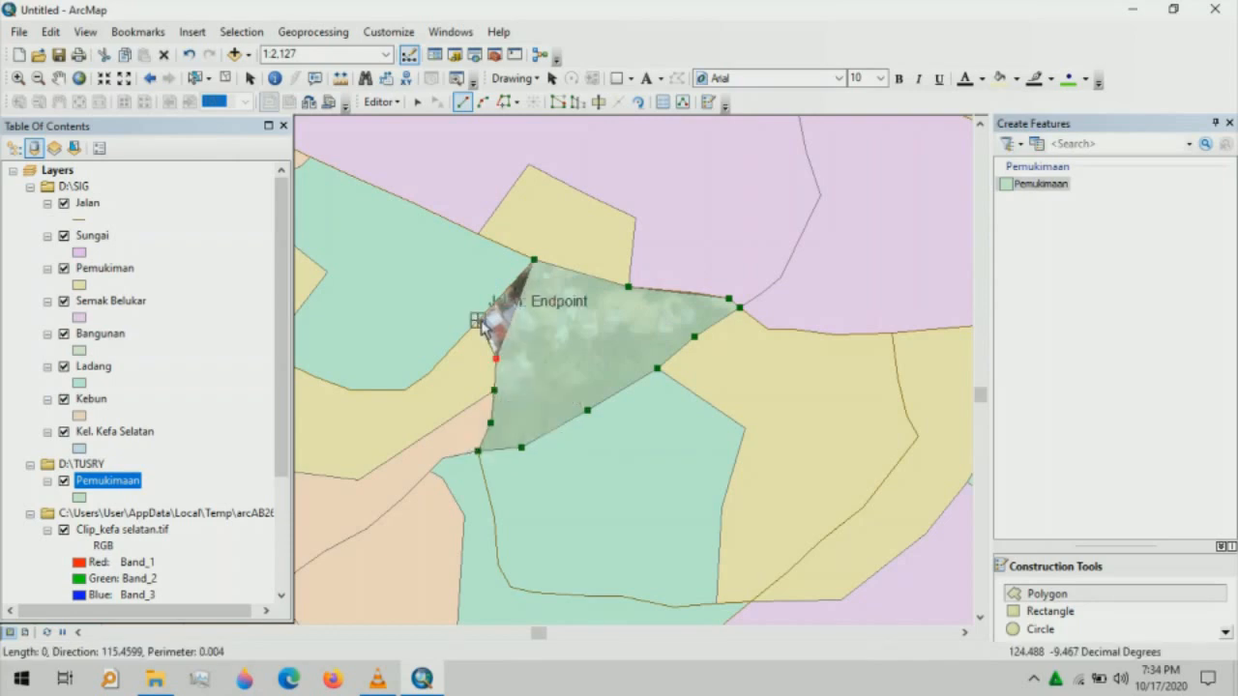
{"action": "left_click", "coordinate": [478, 320]}
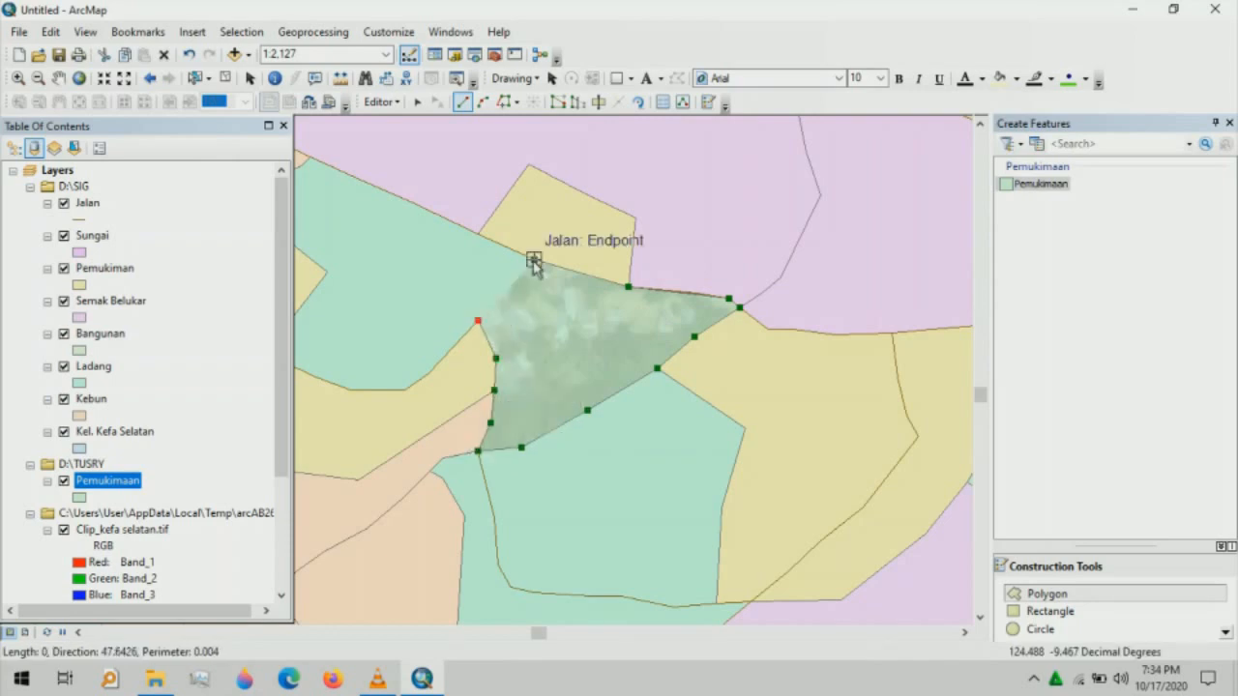
{"action": "double_click", "coordinate": [533, 261]}
{"action": "left_click", "coordinate": [38, 78]}
{"action": "left_click", "coordinate": [440, 290]}
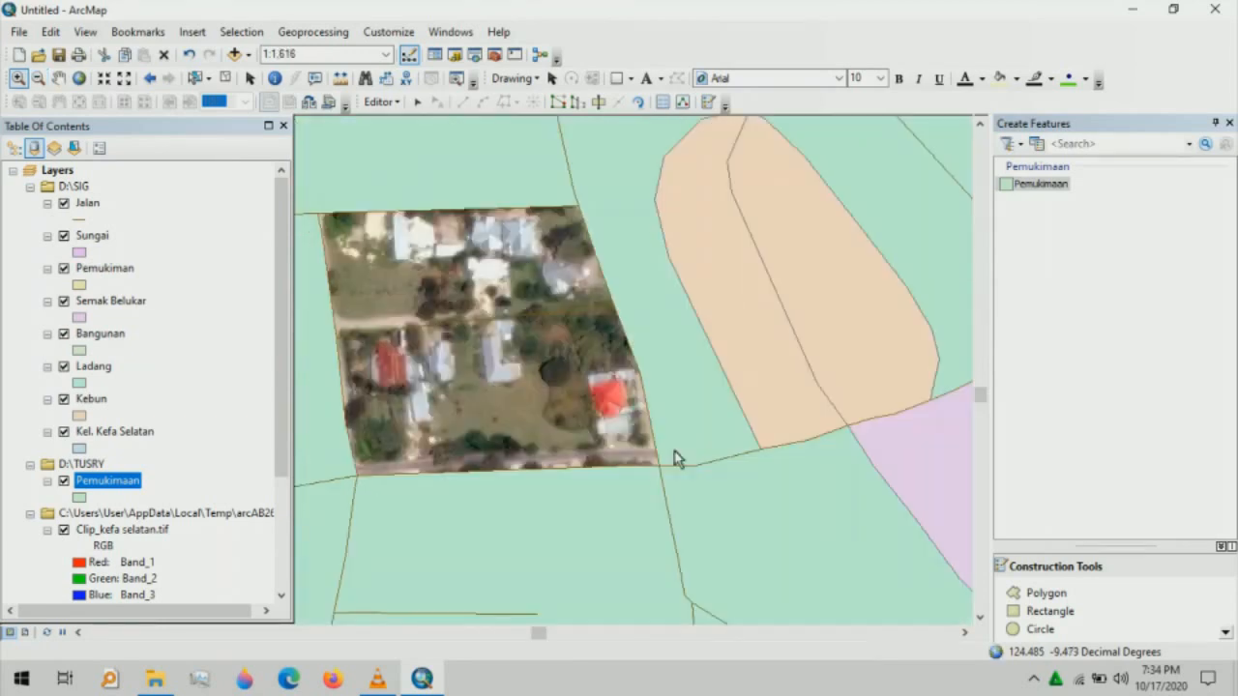
- Digitize the upper strip of the housing patch as a four-corner Pemukimaan polygon
{"action": "left_click", "coordinate": [1042, 184]}
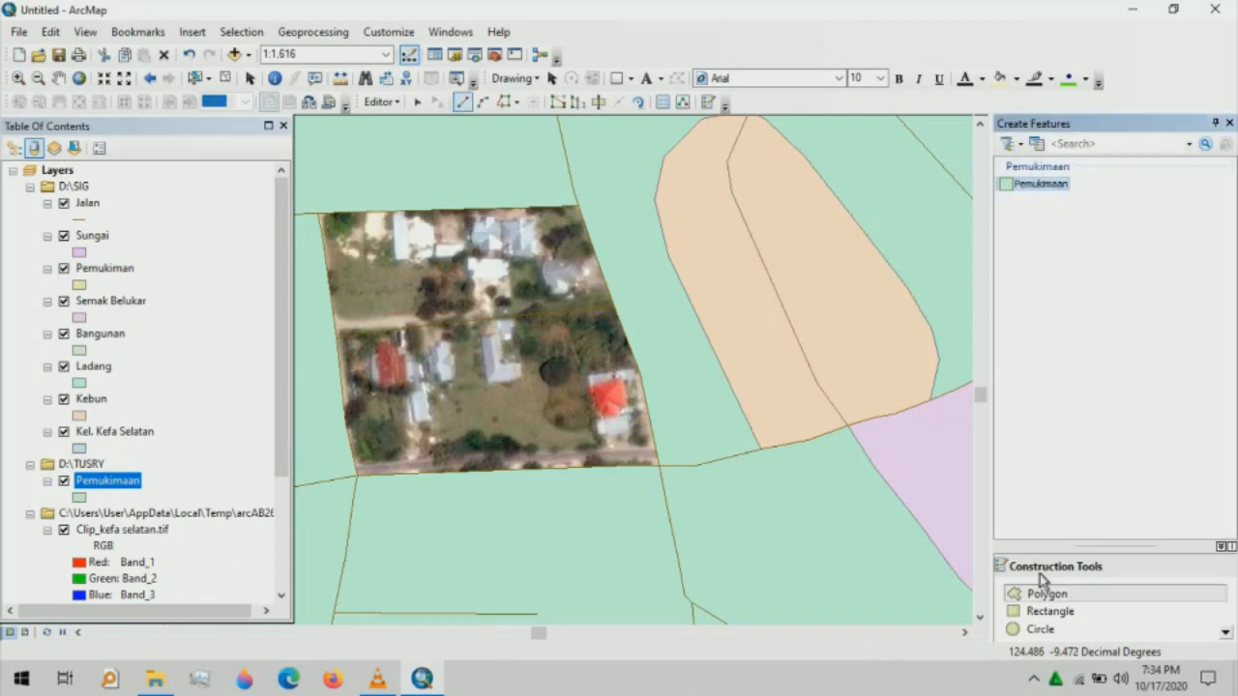
{"action": "left_click", "coordinate": [577, 206]}
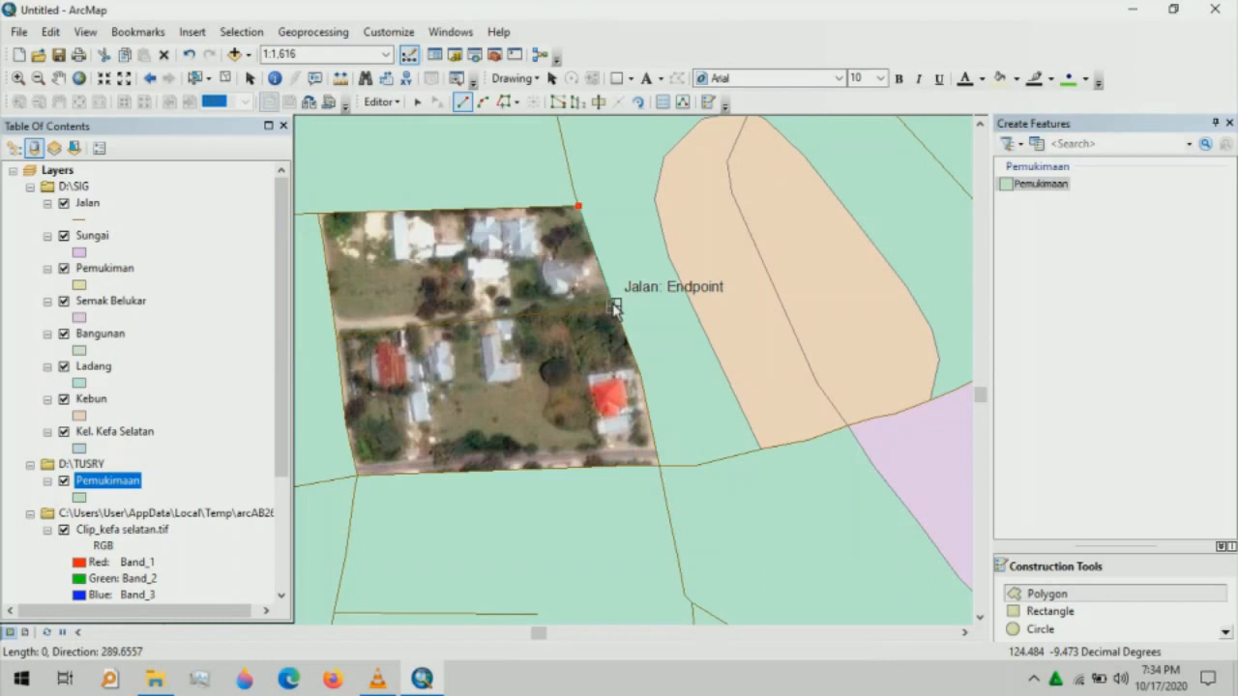
{"action": "left_click", "coordinate": [613, 306]}
{"action": "left_click", "coordinate": [336, 338]}
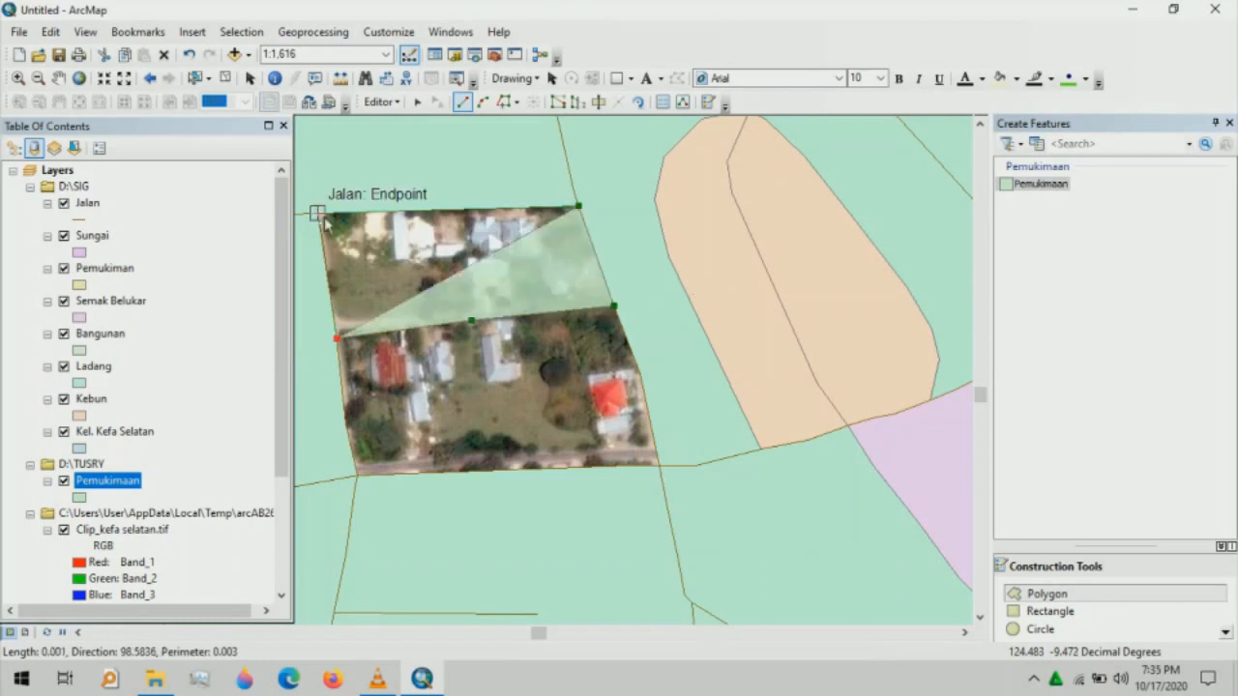
{"action": "left_click", "coordinate": [323, 218]}
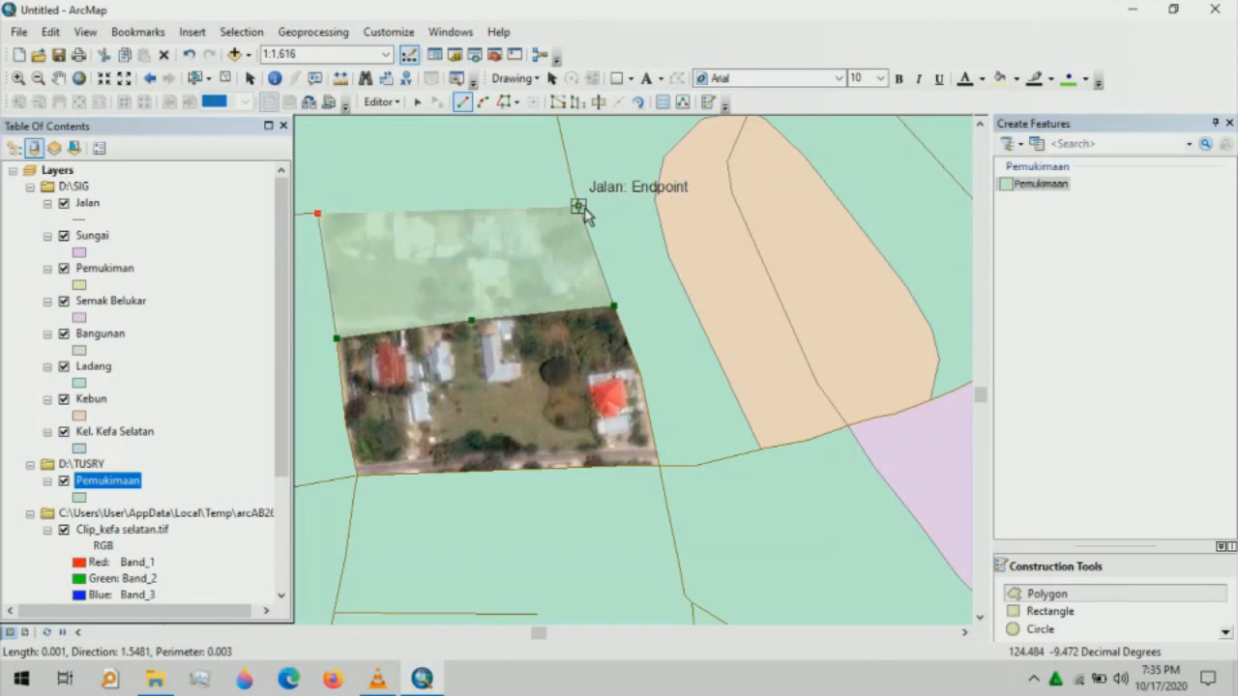
{"action": "double_click", "coordinate": [583, 213]}
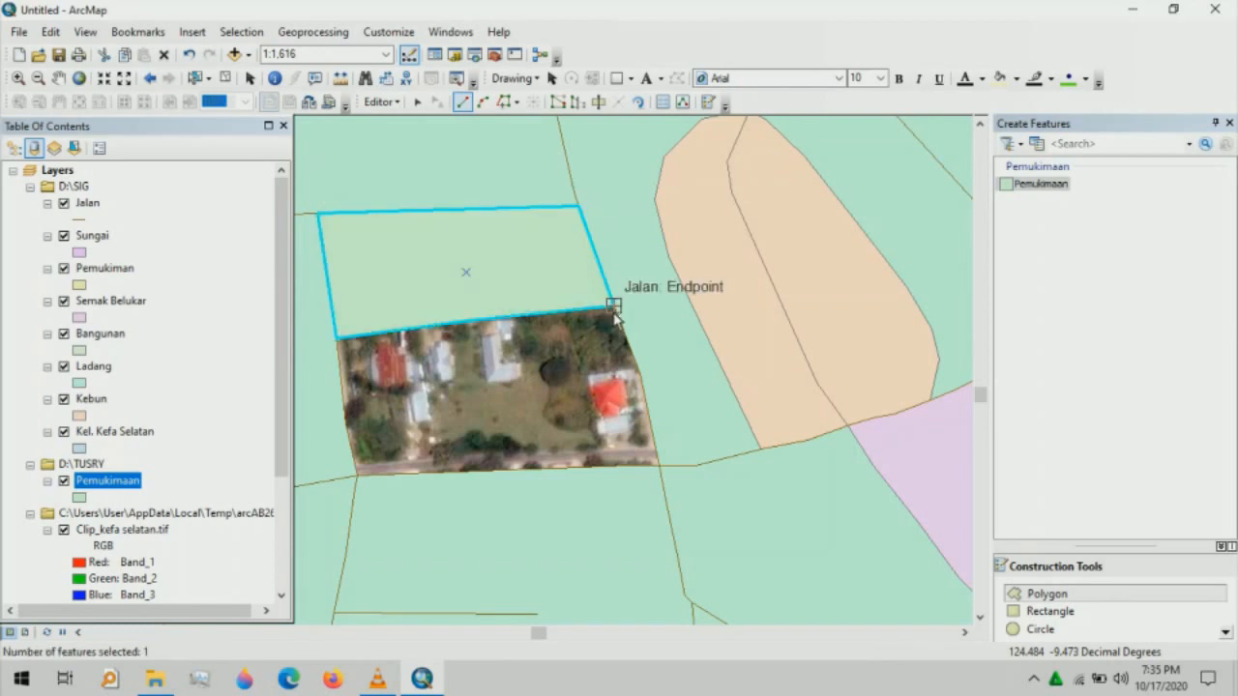
- Trace the patch's lower part, undoing two misplaced vertices, and finish that polygon
{"action": "left_click", "coordinate": [614, 307]}
{"action": "left_click", "coordinate": [639, 373]}
{"action": "left_click", "coordinate": [659, 466]}
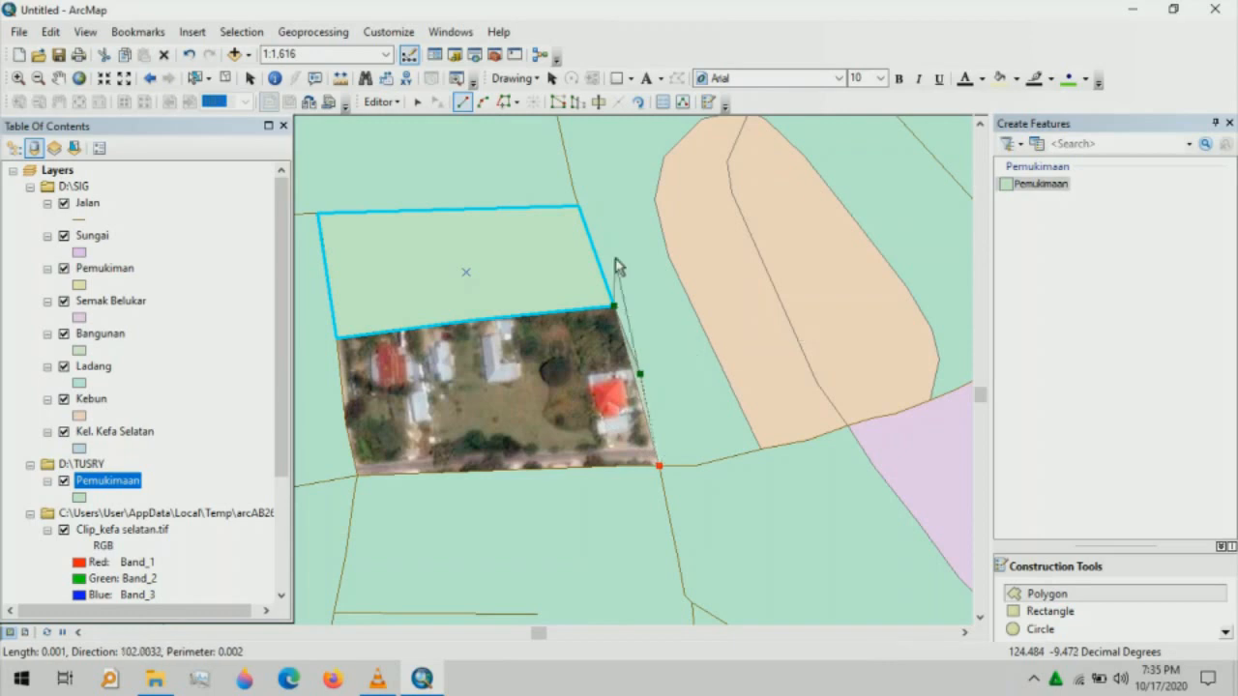
{"action": "left_click", "coordinate": [189, 56]}
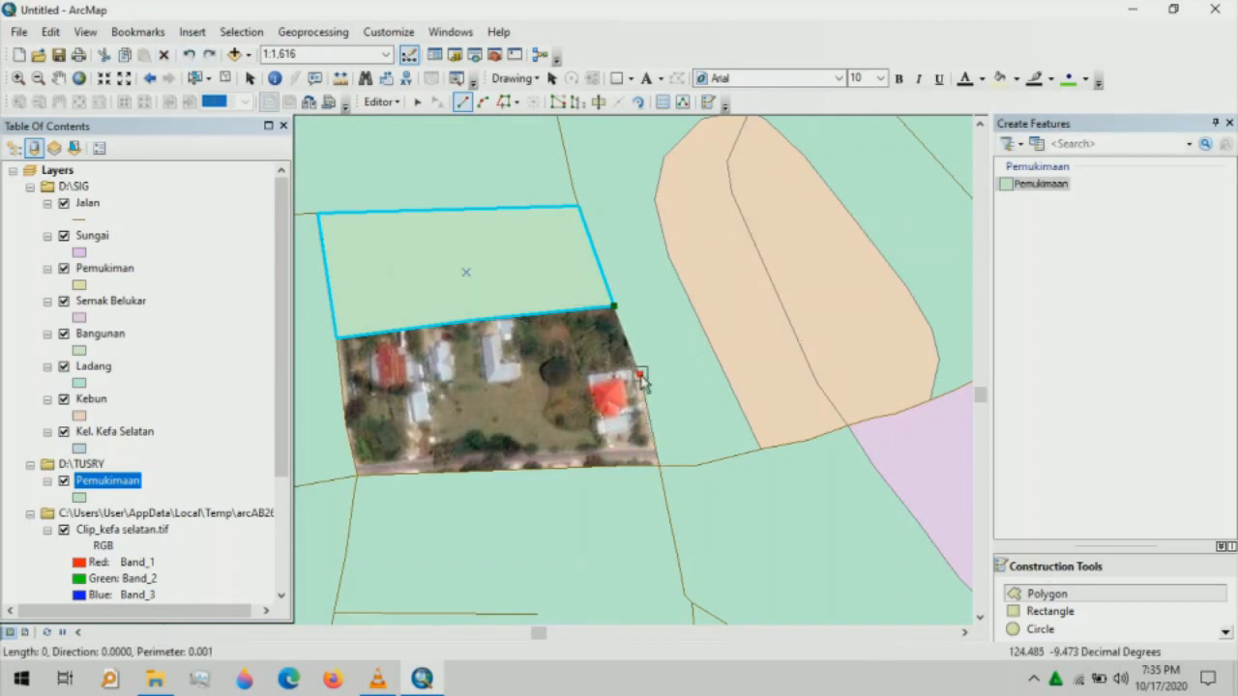
{"action": "key", "text": "ctrl+z"}
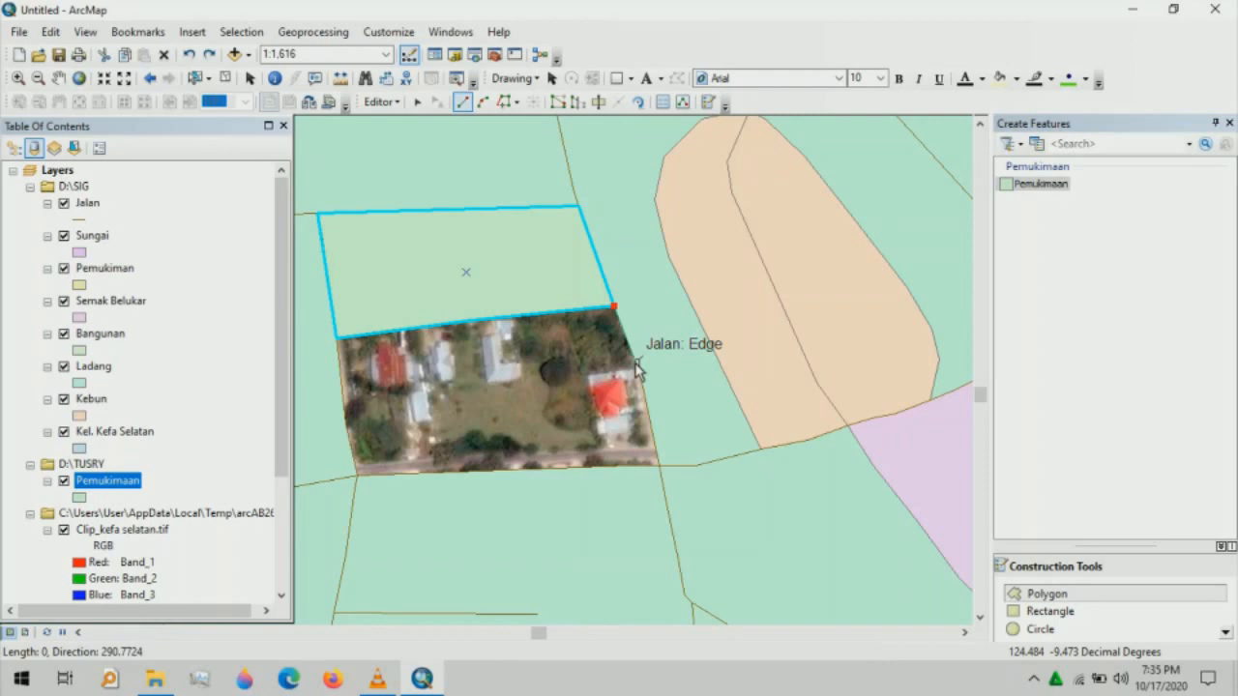
{"action": "left_click", "coordinate": [638, 371]}
{"action": "left_click", "coordinate": [659, 466]}
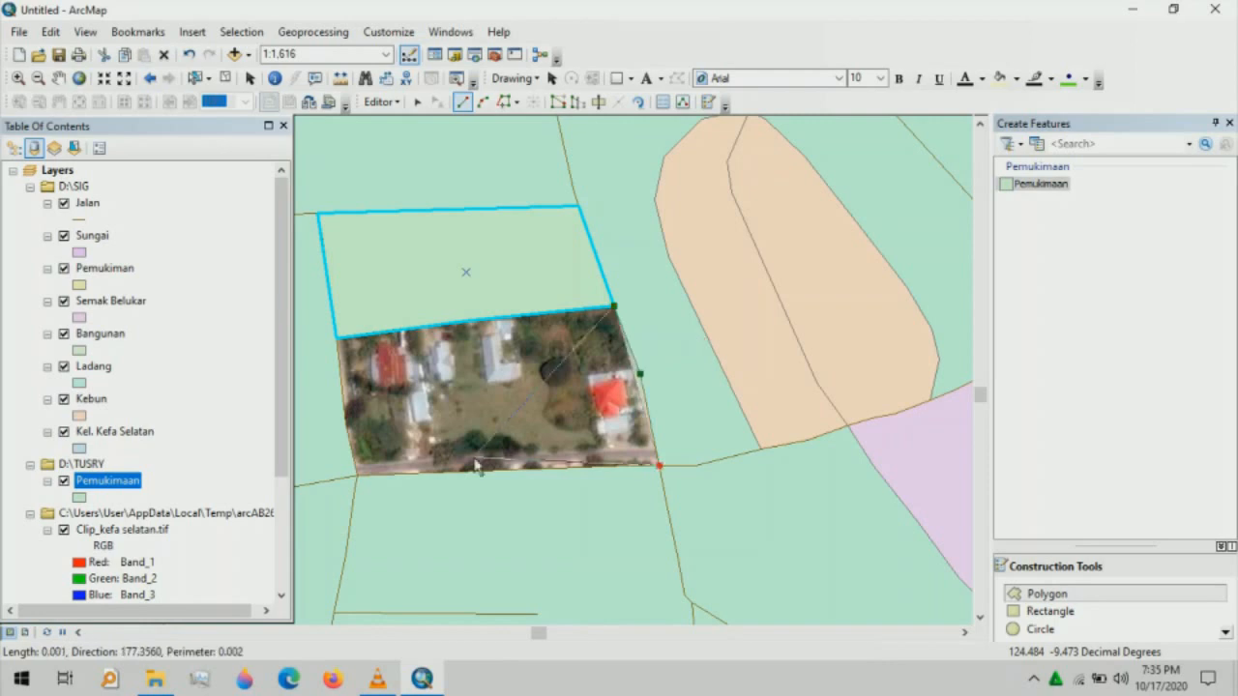
{"action": "left_click", "coordinate": [358, 476]}
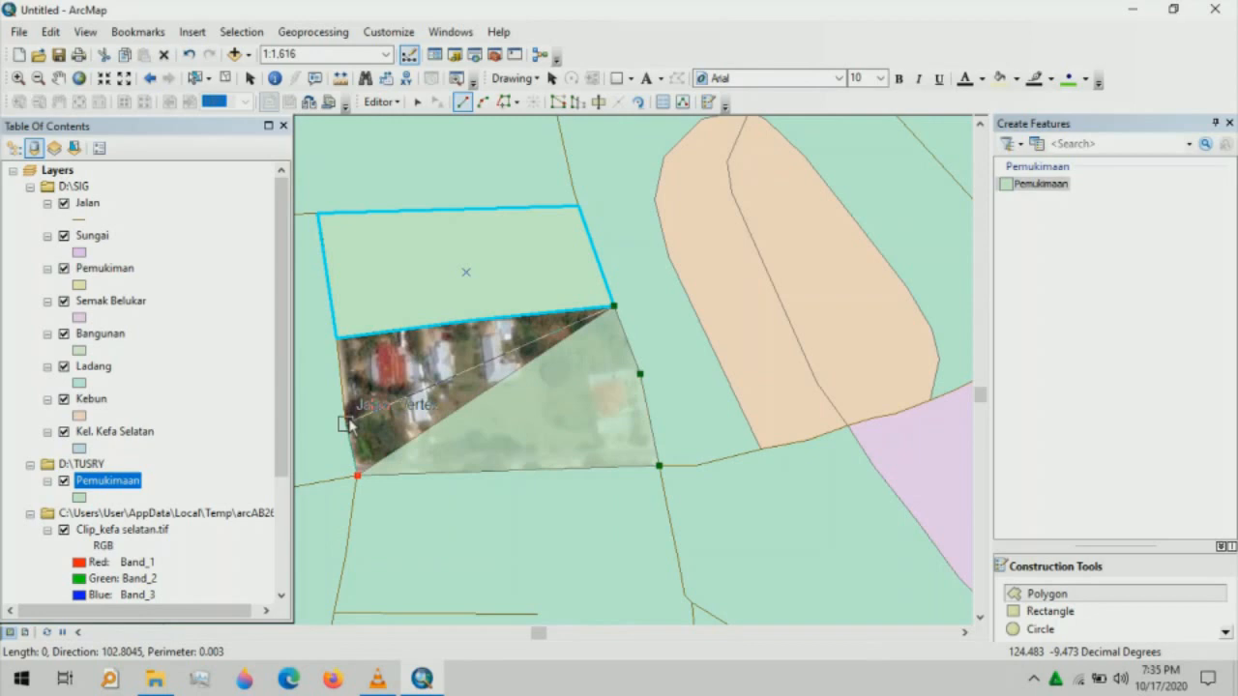
{"action": "double_click", "coordinate": [347, 426]}
{"action": "left_click", "coordinate": [396, 102]}
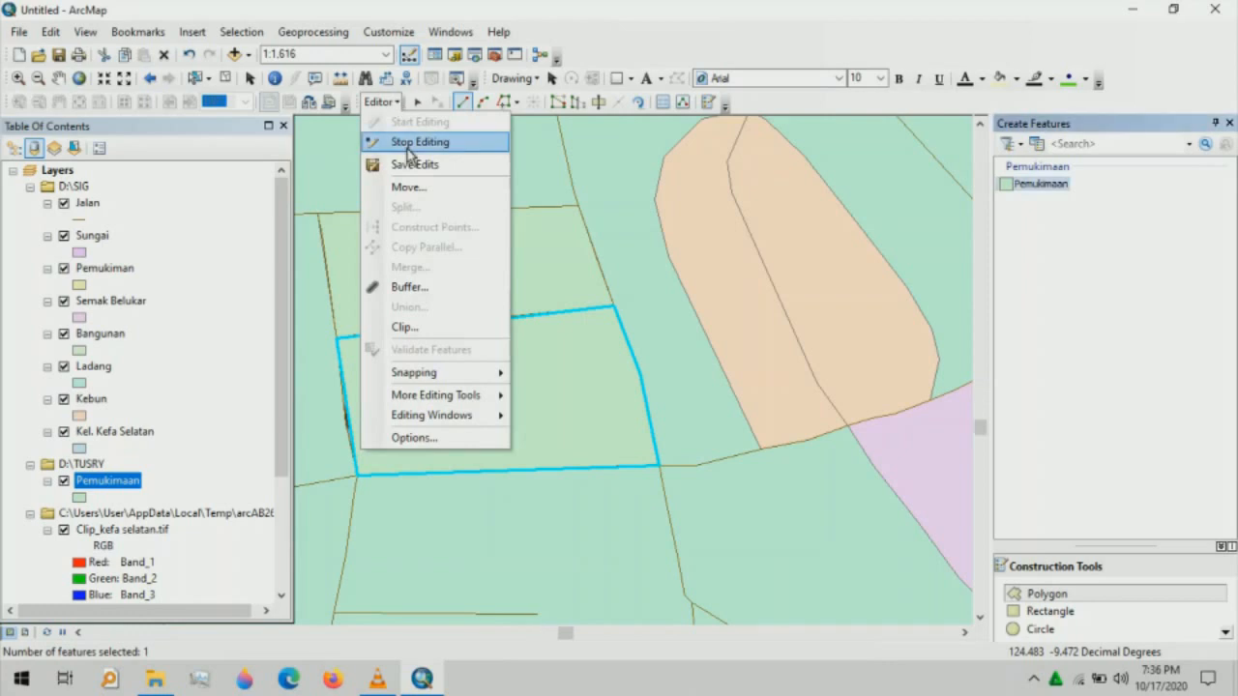
- Stop the editing session, then pan and zoom in on the bare south-western image patch
{"action": "left_click", "coordinate": [407, 142]}
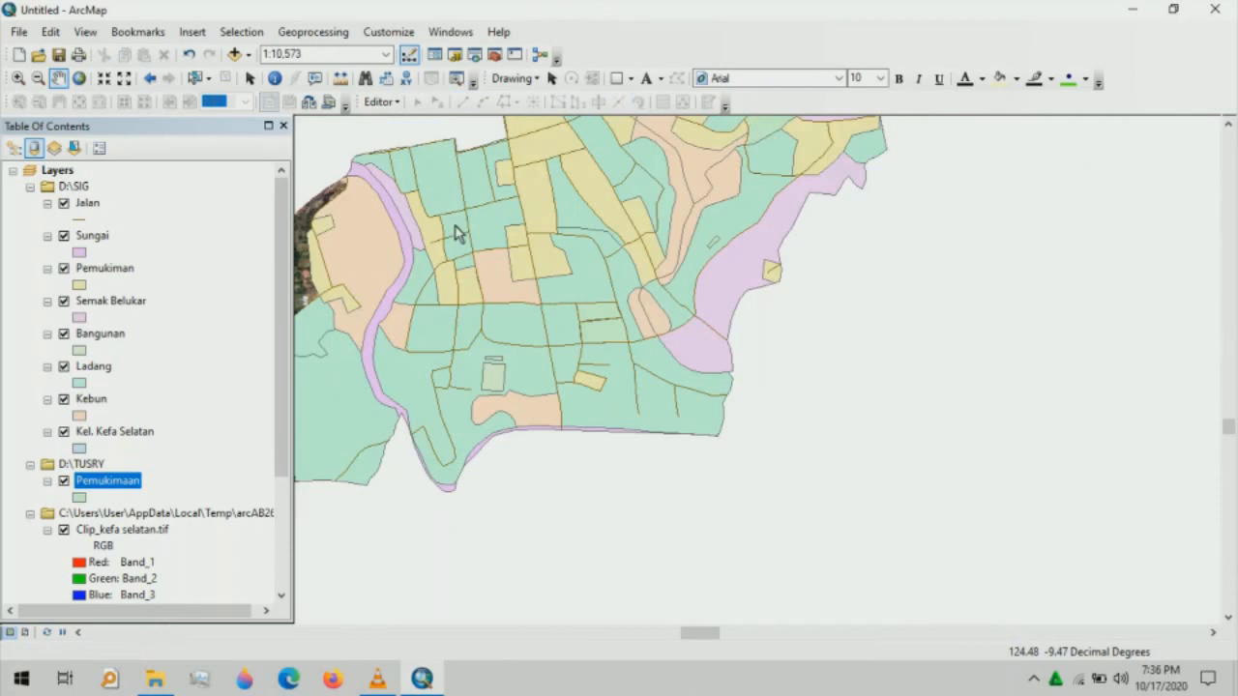
{"action": "left_click_drag", "start_coordinate": [458, 233], "coordinate": [753, 251]}
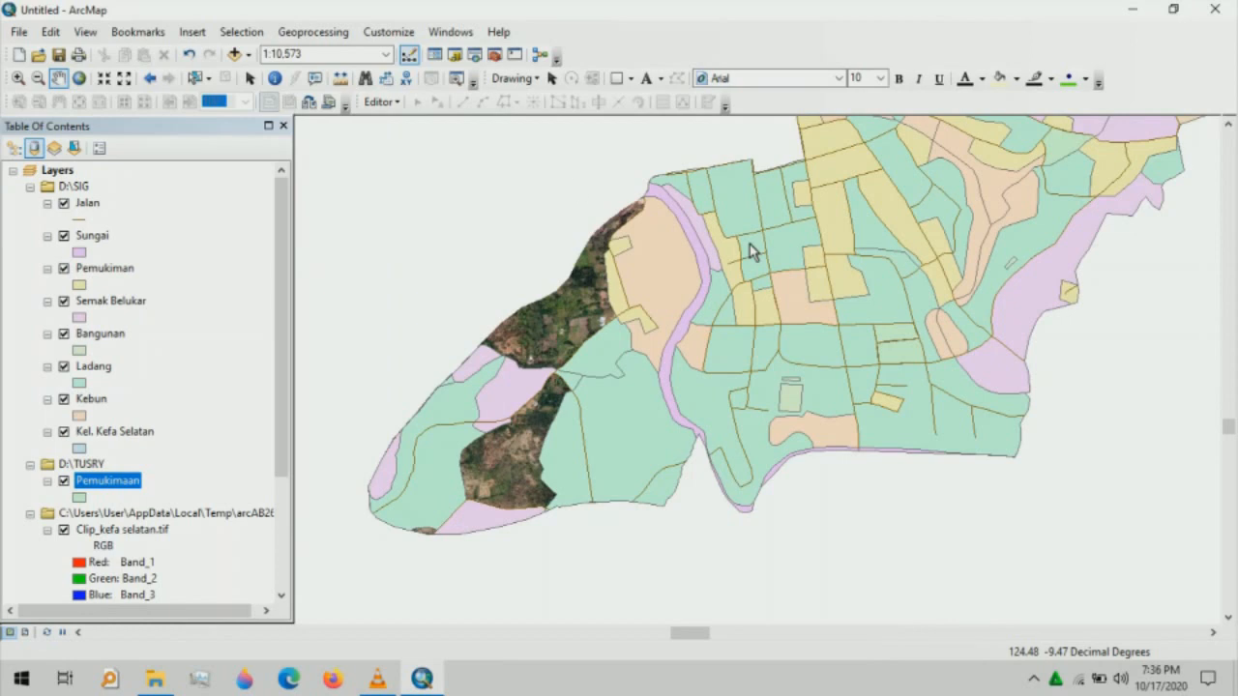
{"action": "left_click", "coordinate": [38, 81]}
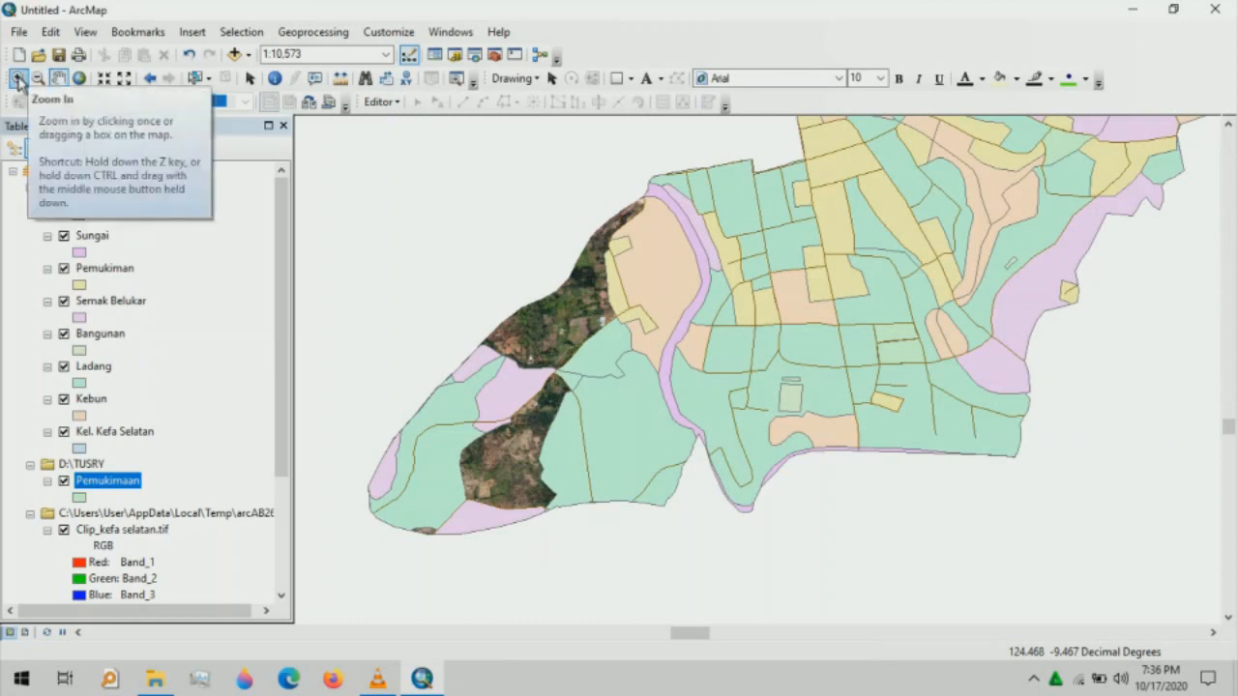
{"action": "left_click", "coordinate": [17, 81]}
{"action": "left_click_drag", "start_coordinate": [426, 375], "coordinate": [740, 532]}
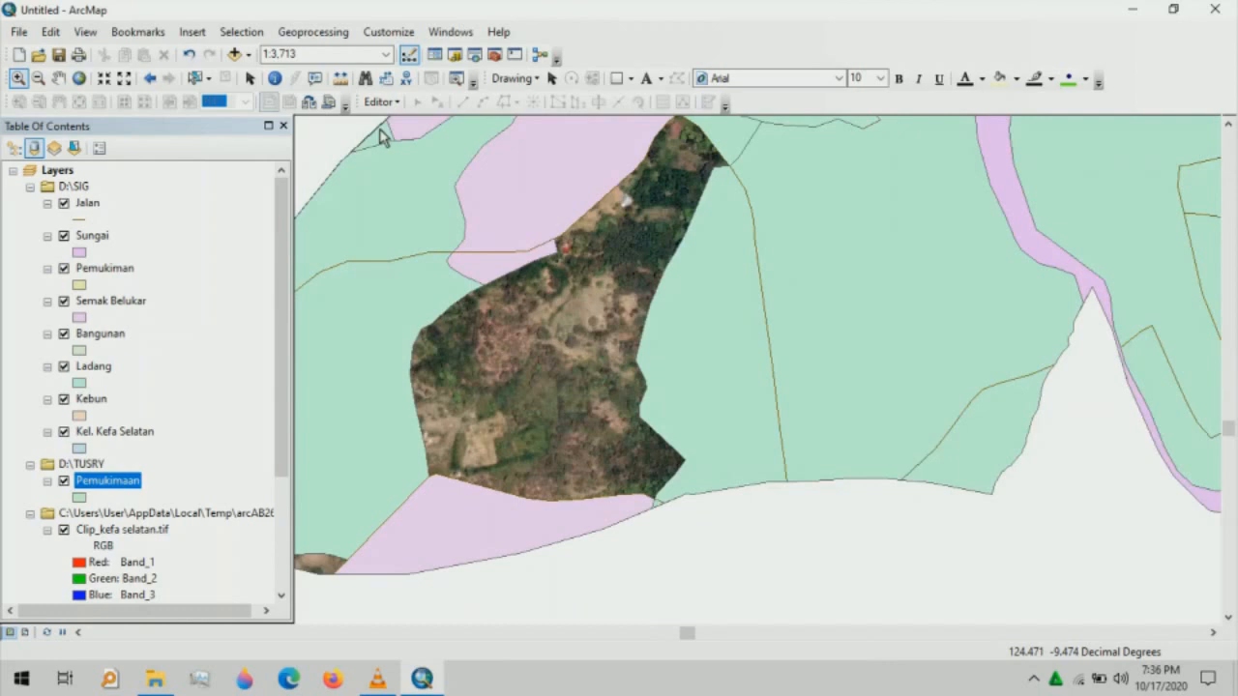
{"action": "key", "text": "c"}
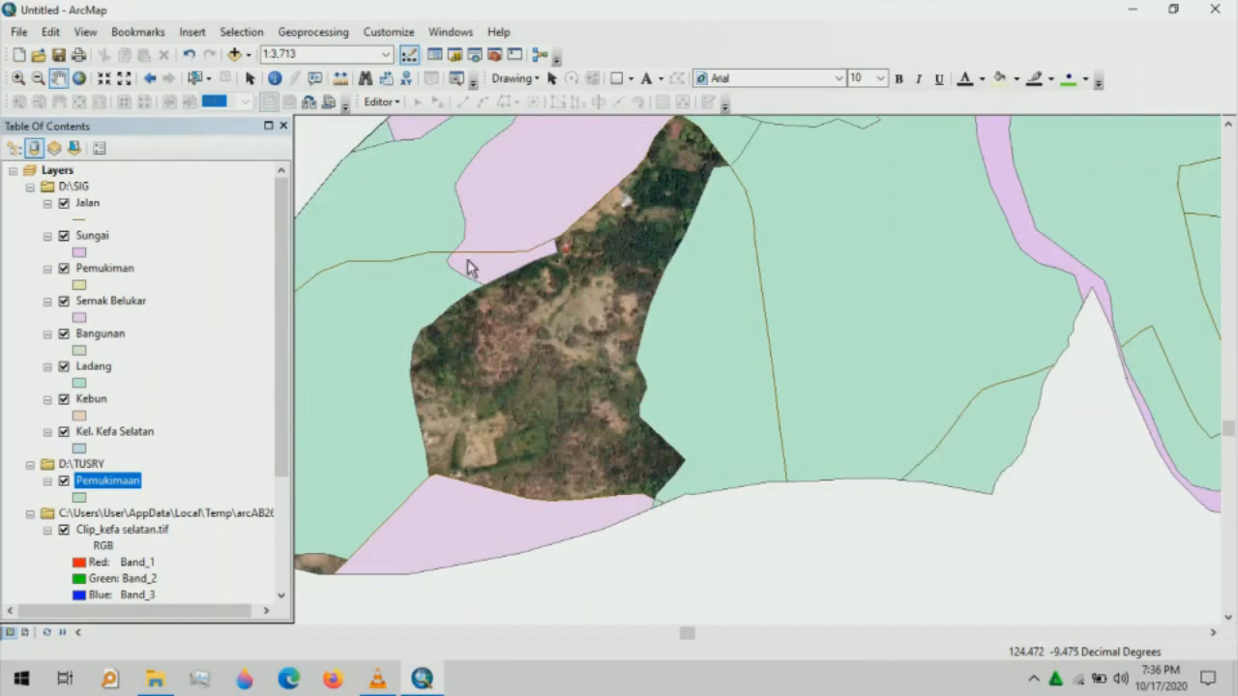
{"action": "left_click_drag", "start_coordinate": [467, 268], "coordinate": [564, 371]}
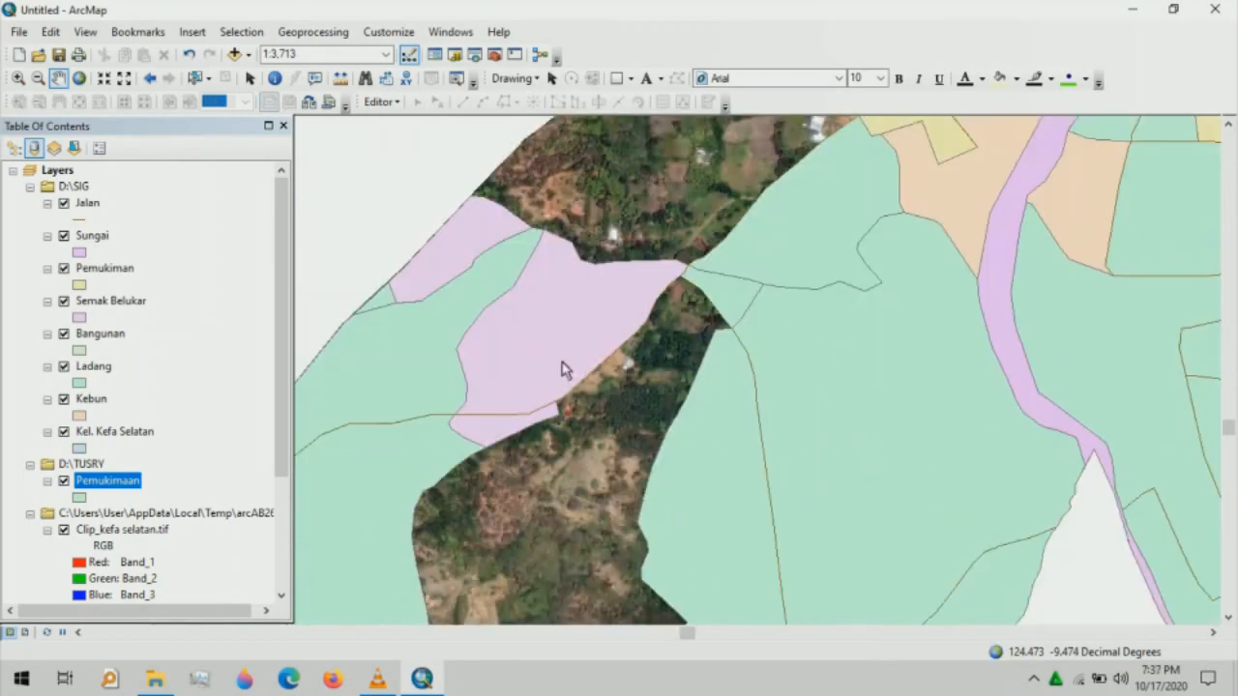
{"action": "left_click_drag", "start_coordinate": [573, 449], "coordinate": [587, 366]}
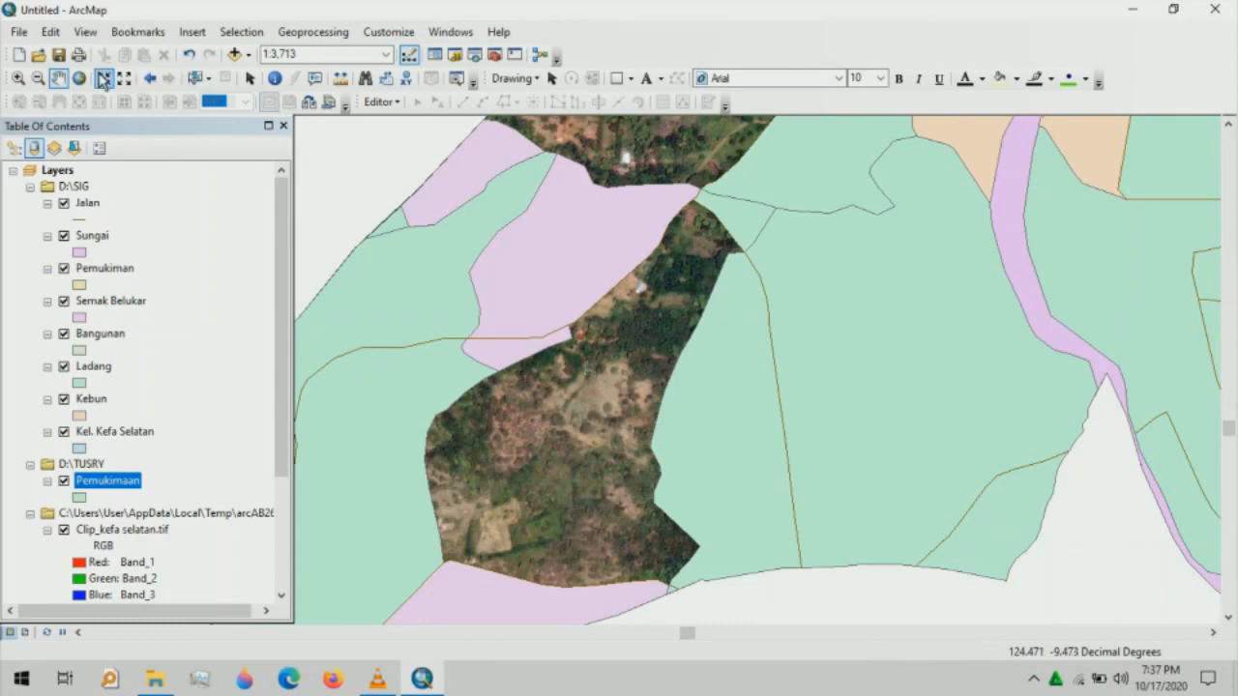
- From the Catalog, create a new shapefile in D:\TUSRY named 'Semak Belukar' with Polygon feature type
{"action": "left_click", "coordinate": [453, 54]}
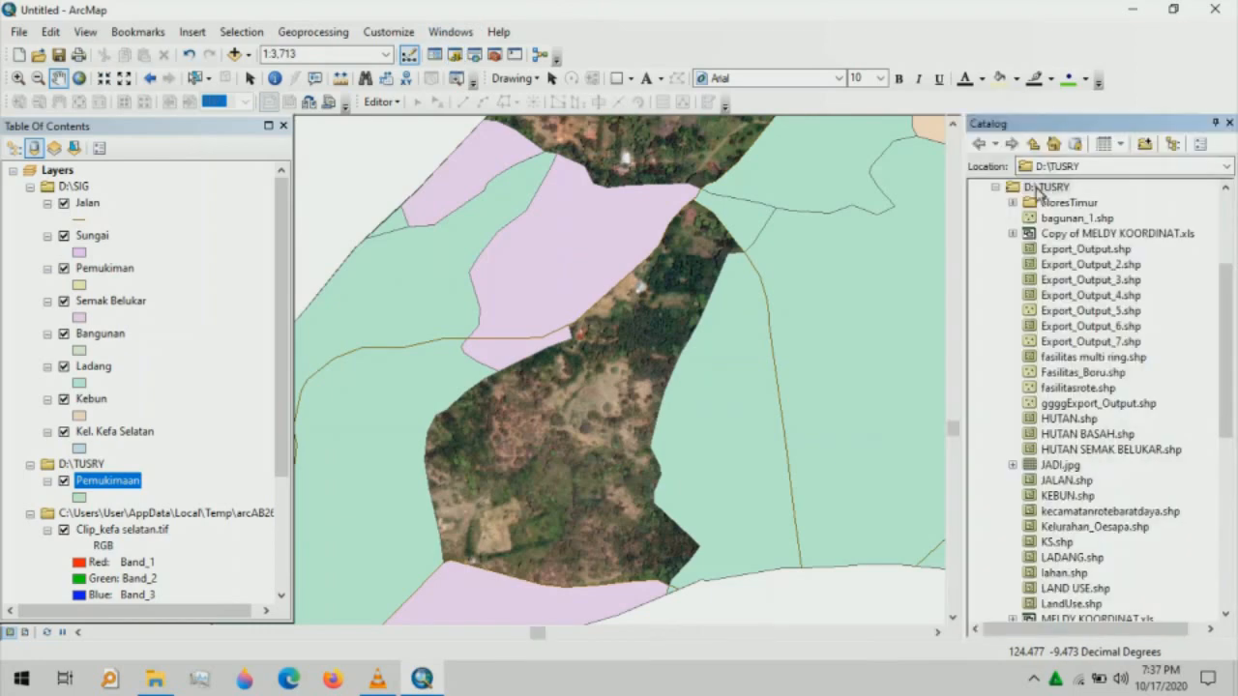
{"action": "double_click", "coordinate": [1041, 188]}
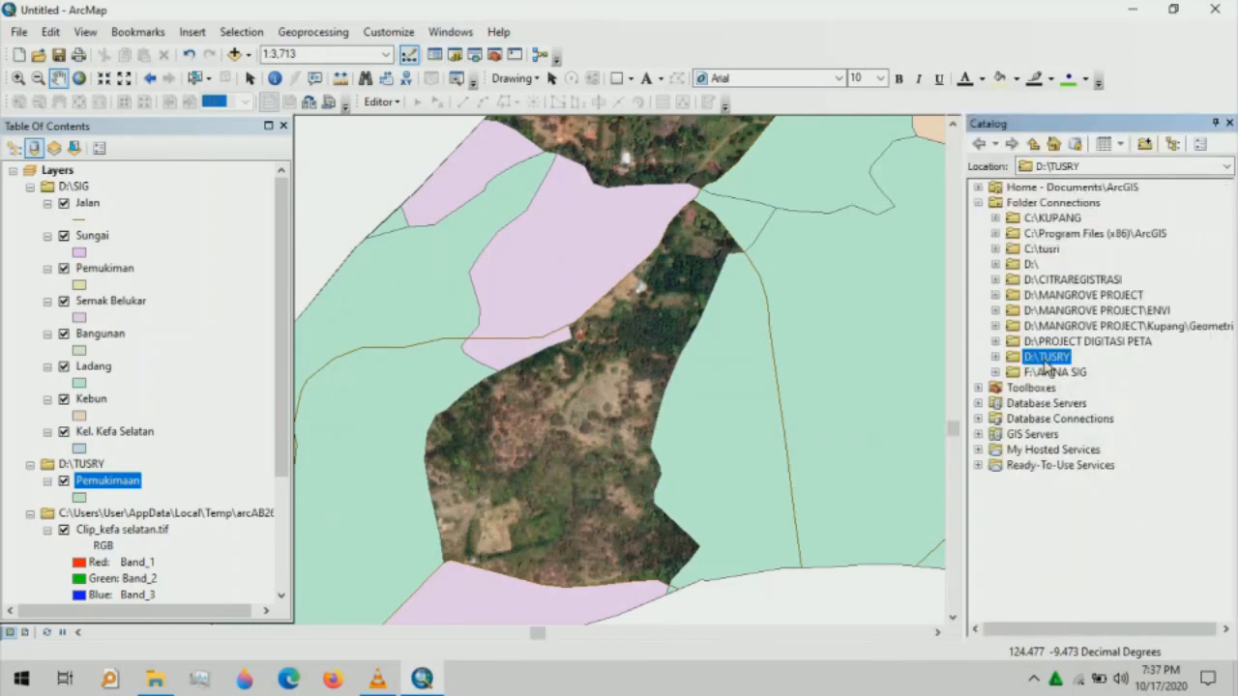
{"action": "right_click", "coordinate": [1047, 367]}
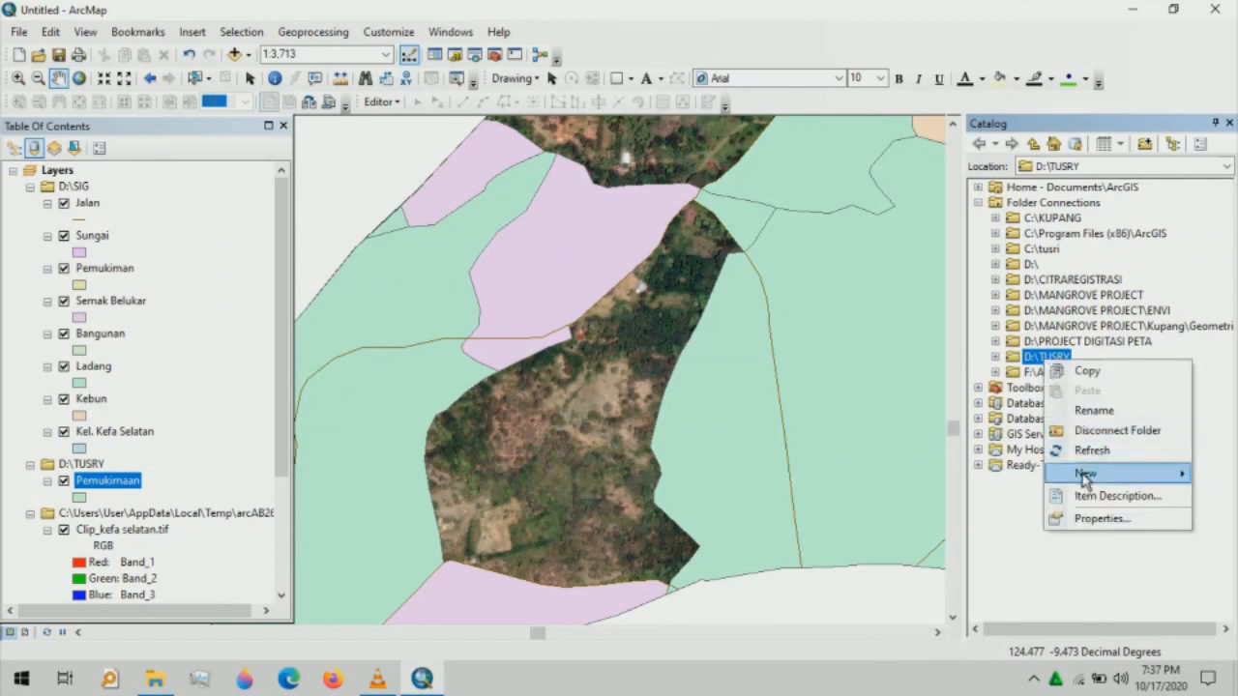
{"action": "mouse_move", "coordinate": [1084, 475]}
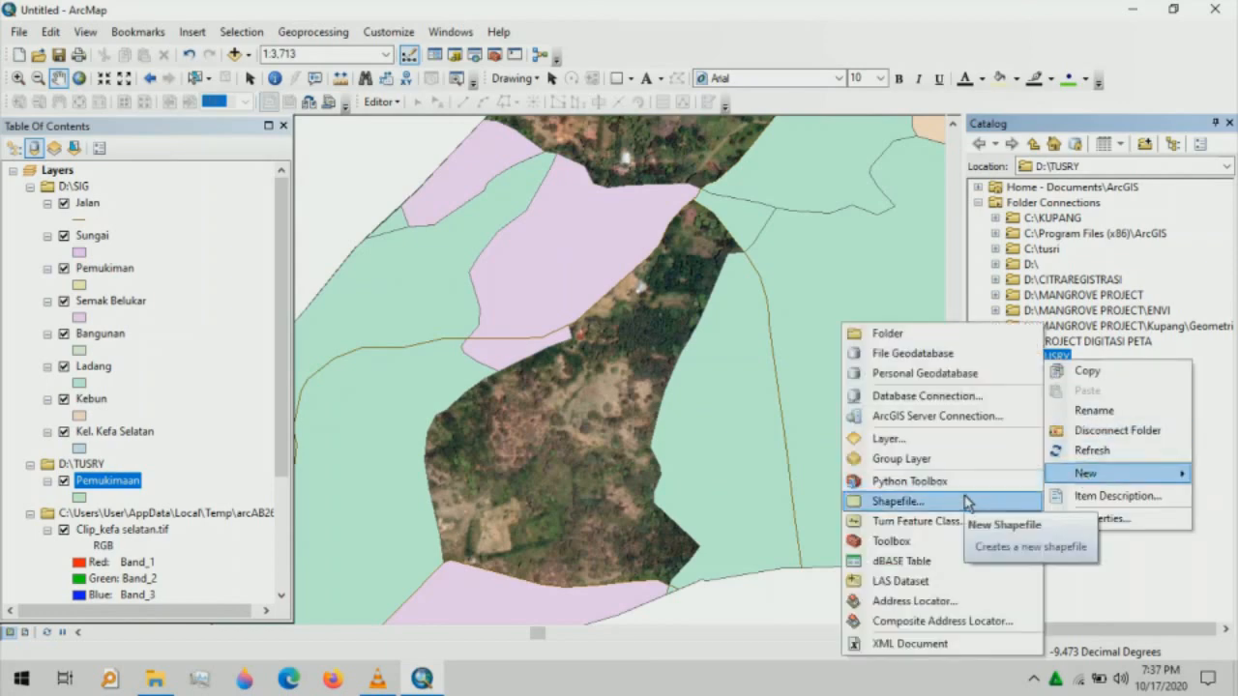
{"action": "left_click", "coordinate": [968, 503]}
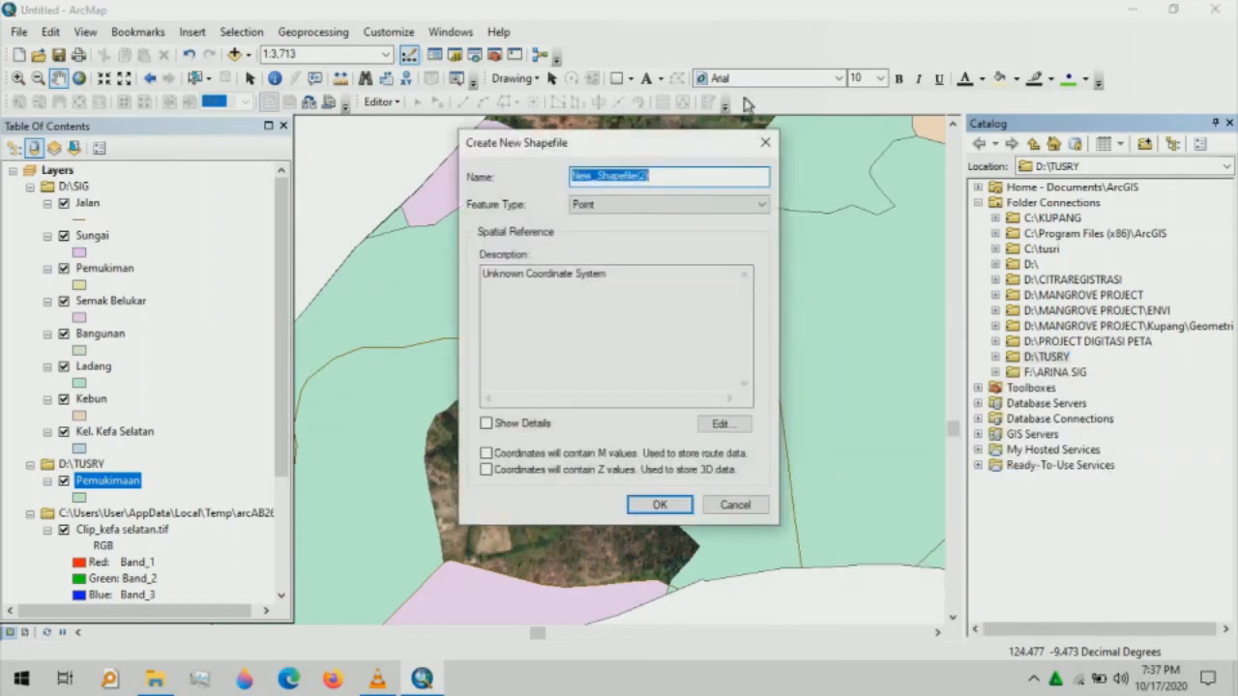
{"action": "key", "text": "BackSpace"}
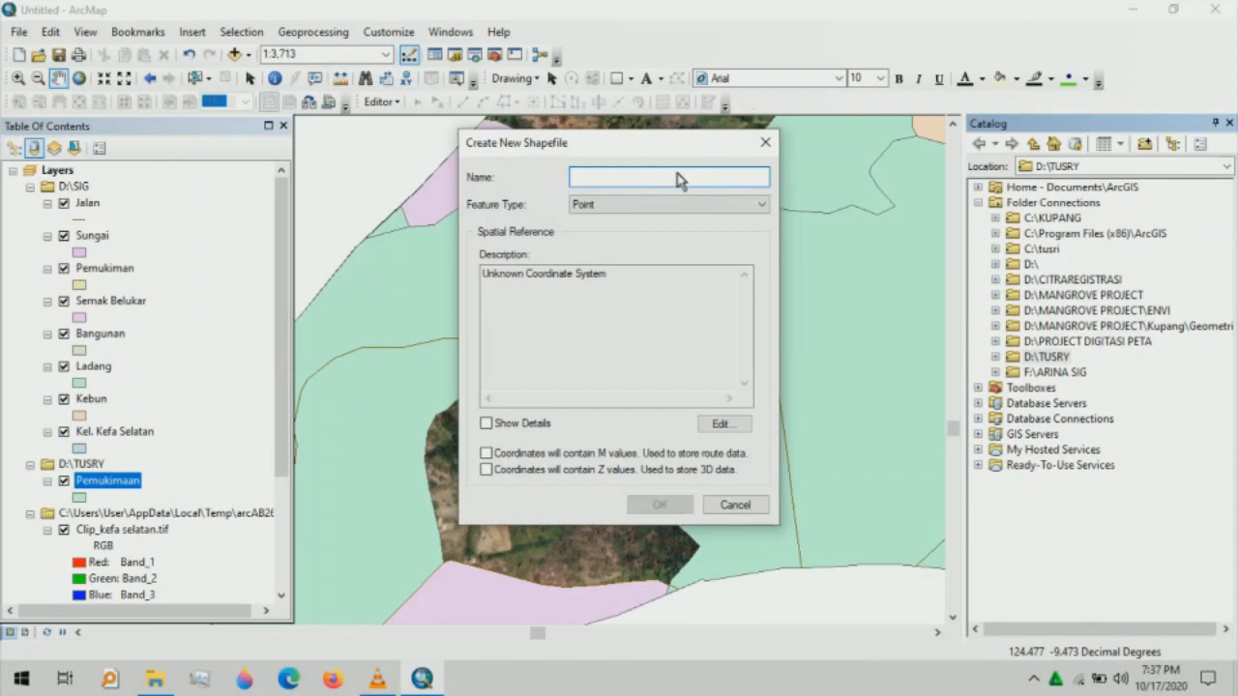
{"action": "type", "text": "Semak"}
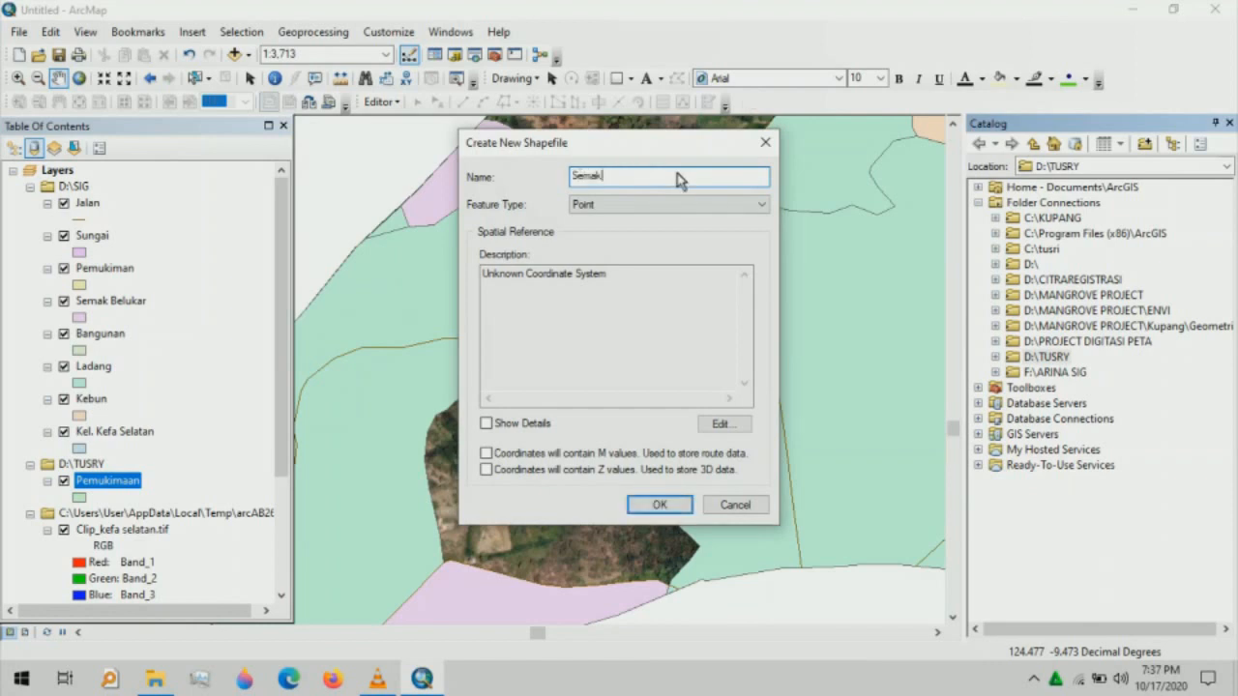
{"action": "type", "text": " Belukar"}
{"action": "left_click", "coordinate": [677, 204]}
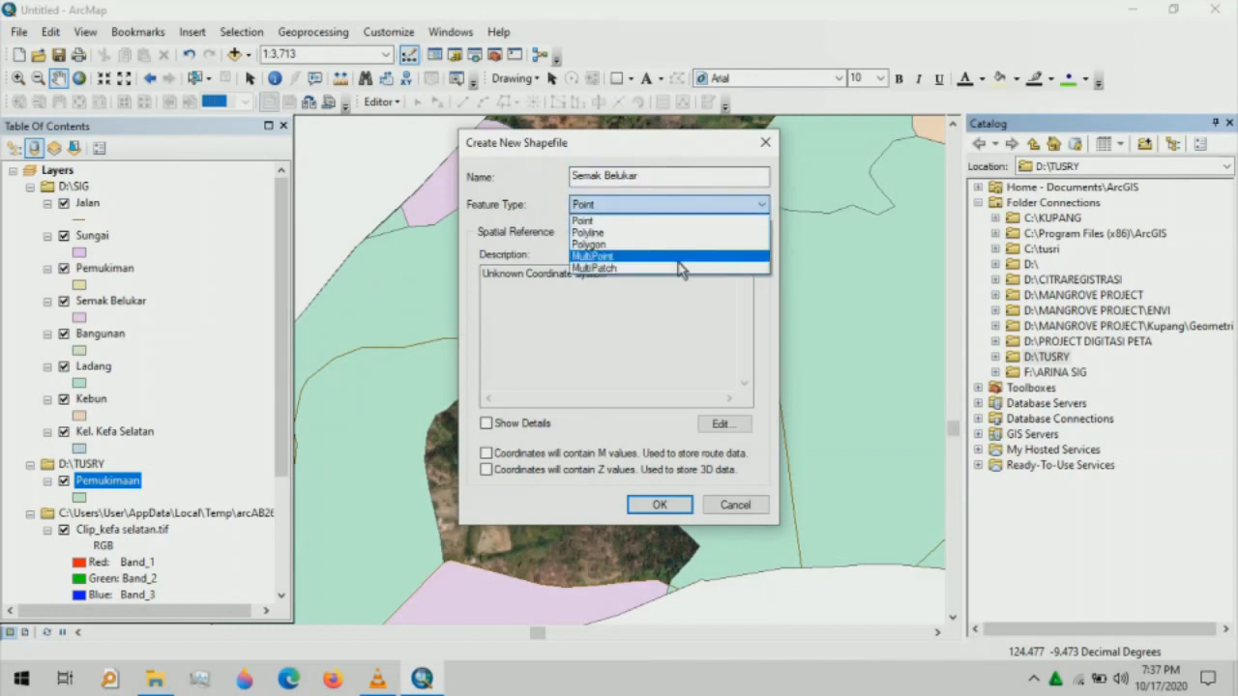
{"action": "left_click", "coordinate": [655, 244]}
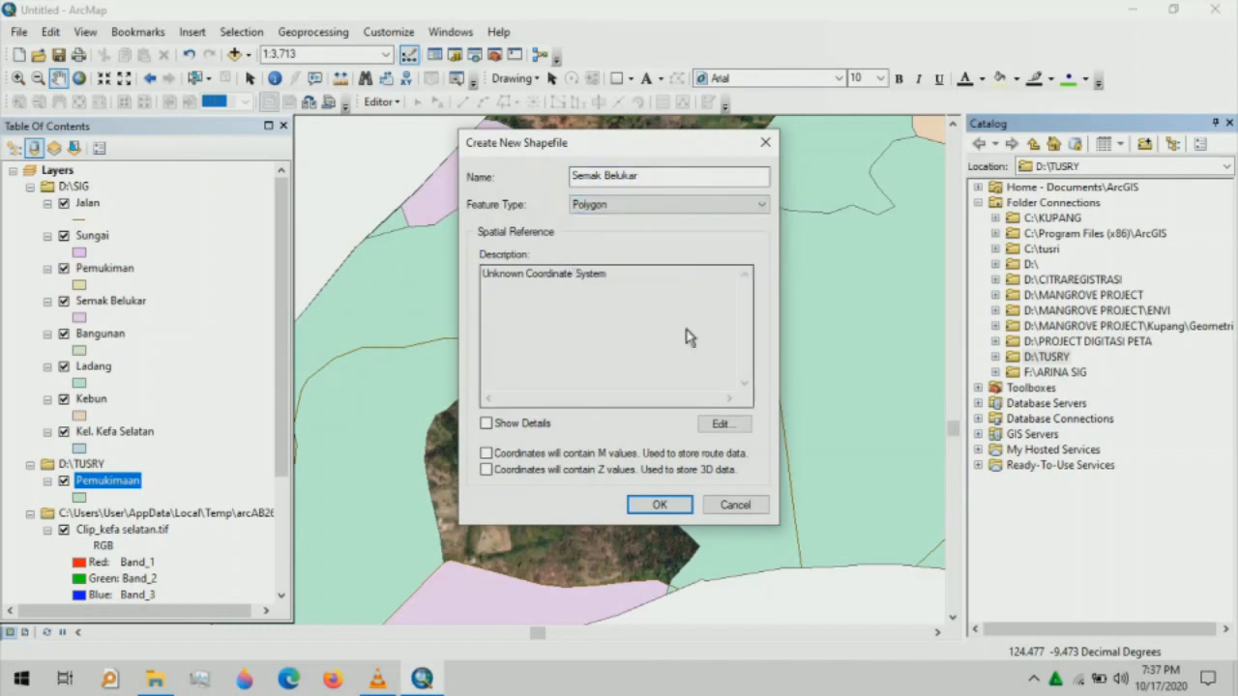
{"action": "left_click", "coordinate": [721, 426]}
- Set the shapefile's coordinate system to WGS 1984 UTM Zone 51S
{"action": "left_click", "coordinate": [448, 213]}
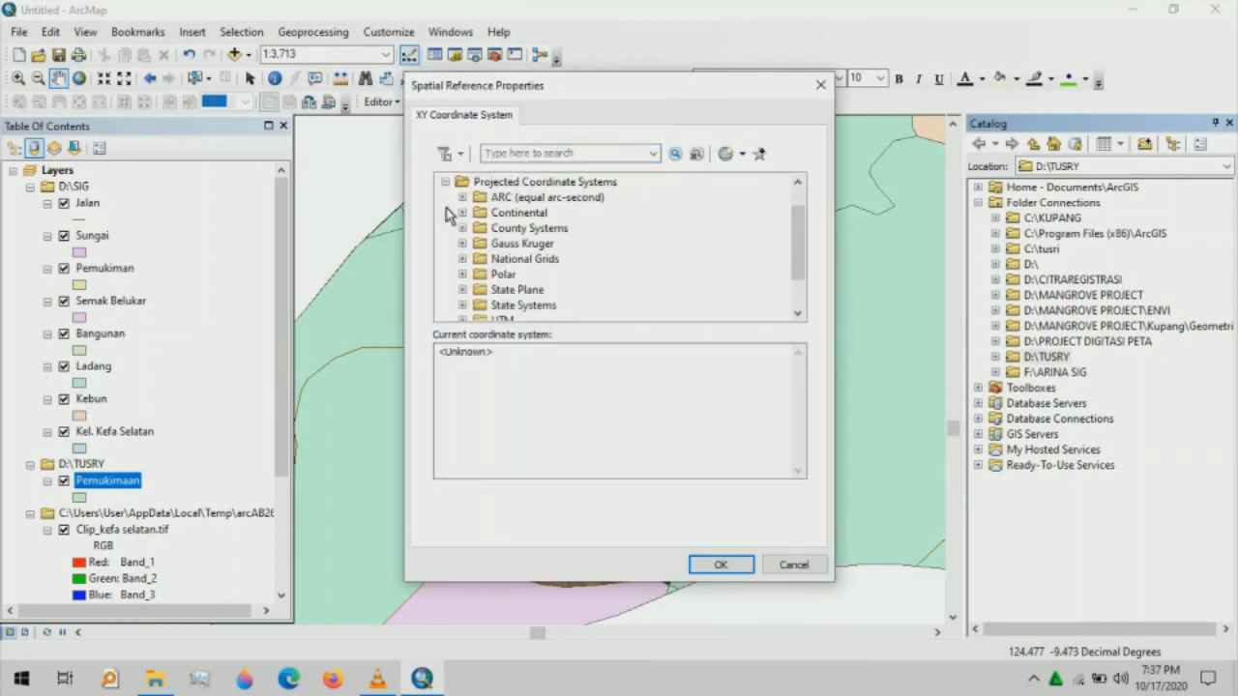
{"action": "scroll", "coordinate": [455, 252], "scroll_direction": "down", "scroll_amount": 1}
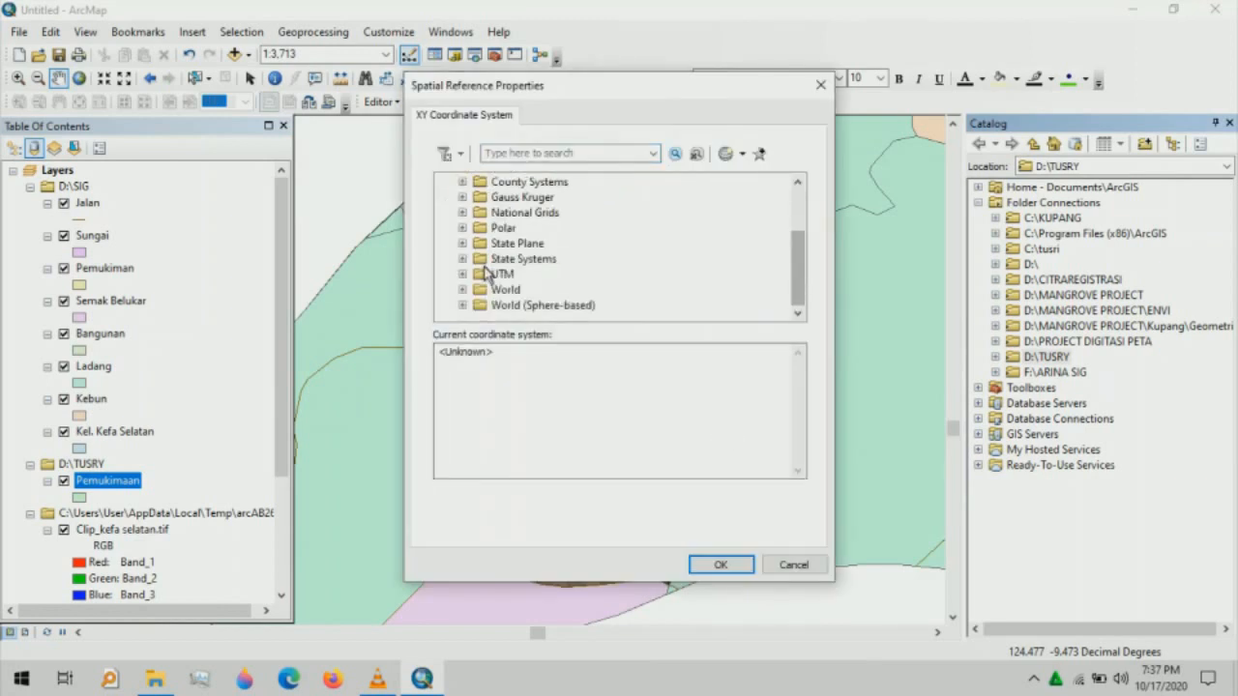
{"action": "left_click", "coordinate": [462, 276]}
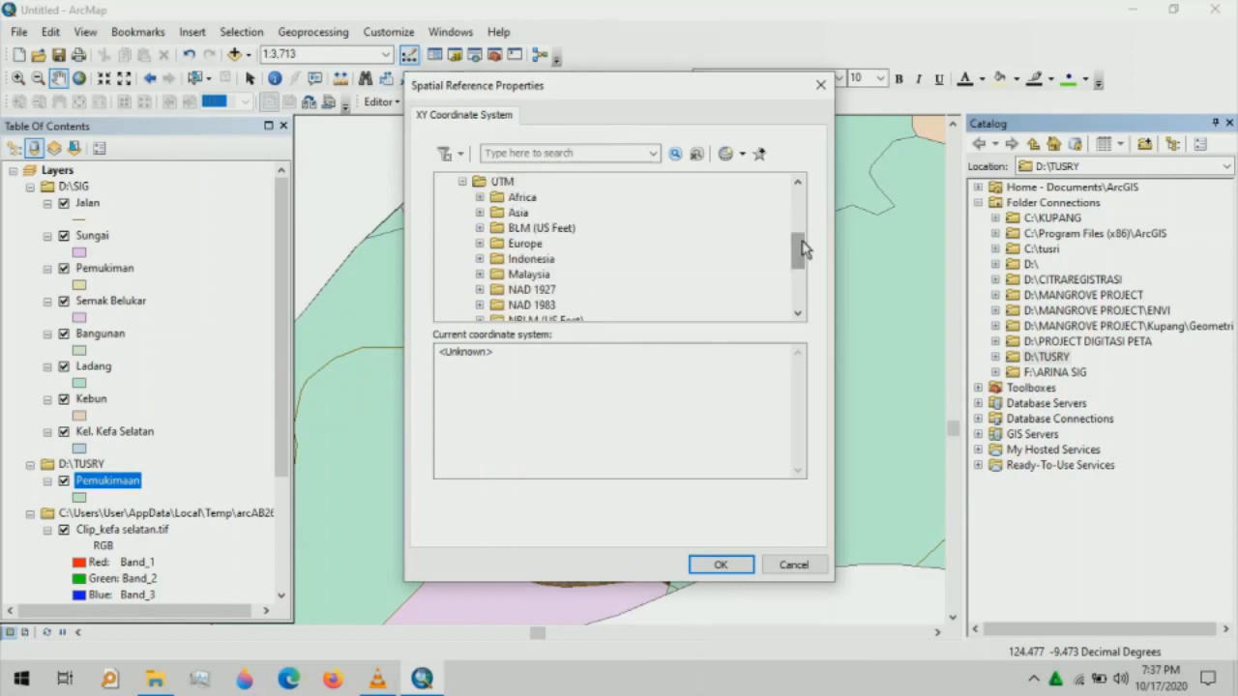
{"action": "left_click_drag", "start_coordinate": [799, 249], "coordinate": [799, 276]}
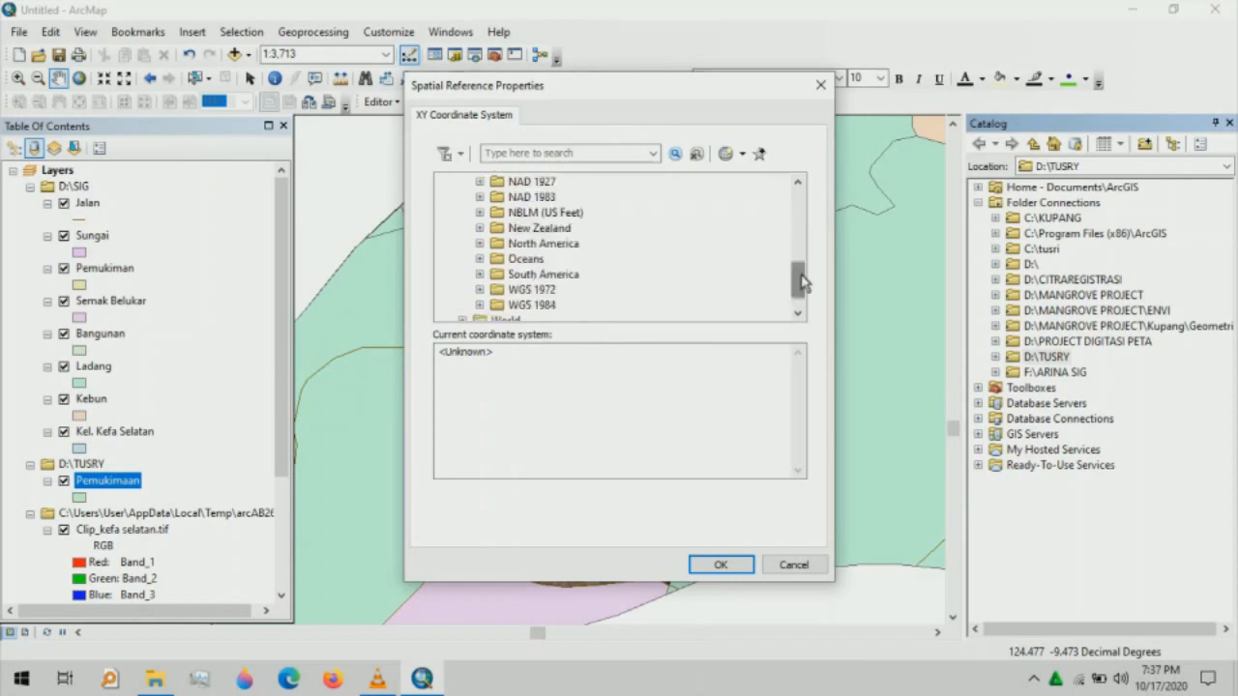
{"action": "left_click", "coordinate": [480, 305]}
{"action": "left_click", "coordinate": [496, 305]}
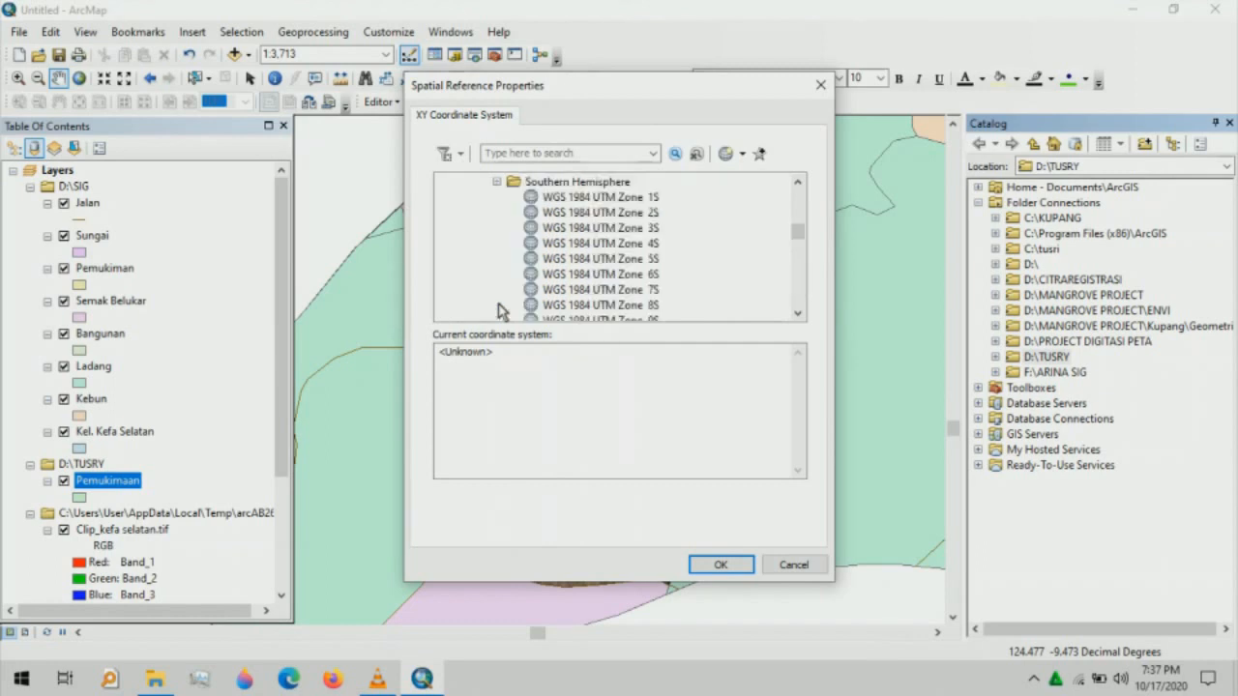
{"action": "left_click_drag", "start_coordinate": [800, 238], "coordinate": [798, 284]}
{"action": "left_click", "coordinate": [639, 292]}
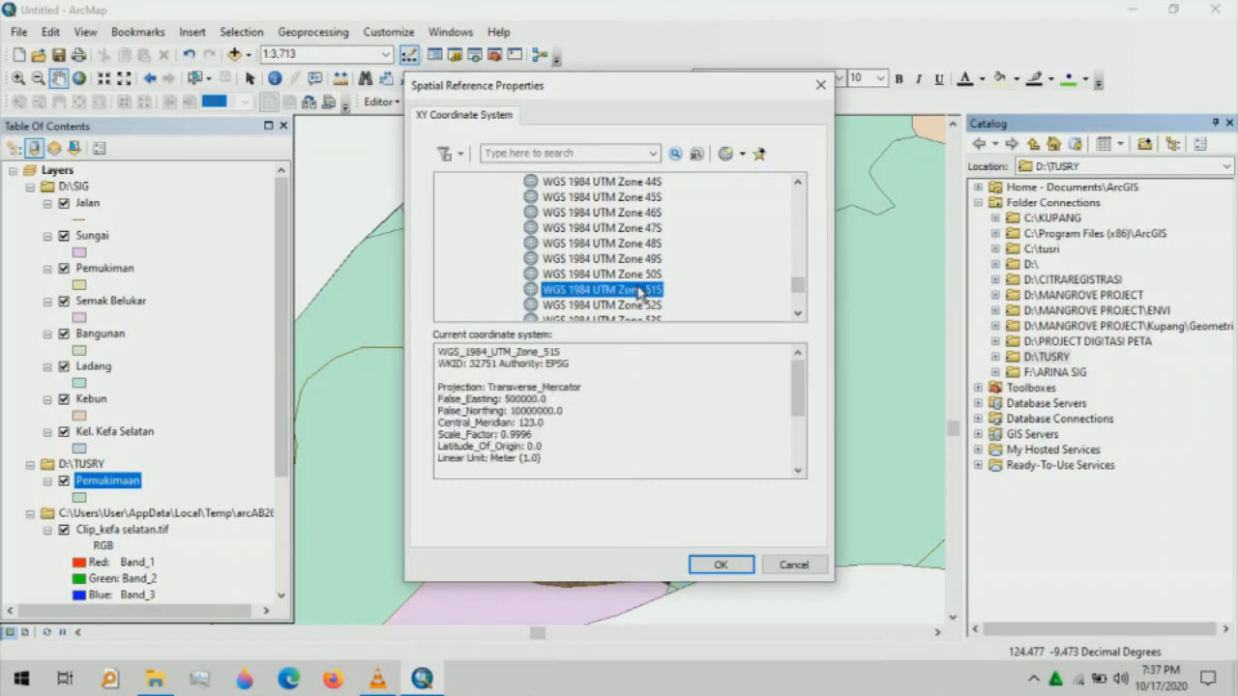
{"action": "left_click", "coordinate": [721, 564]}
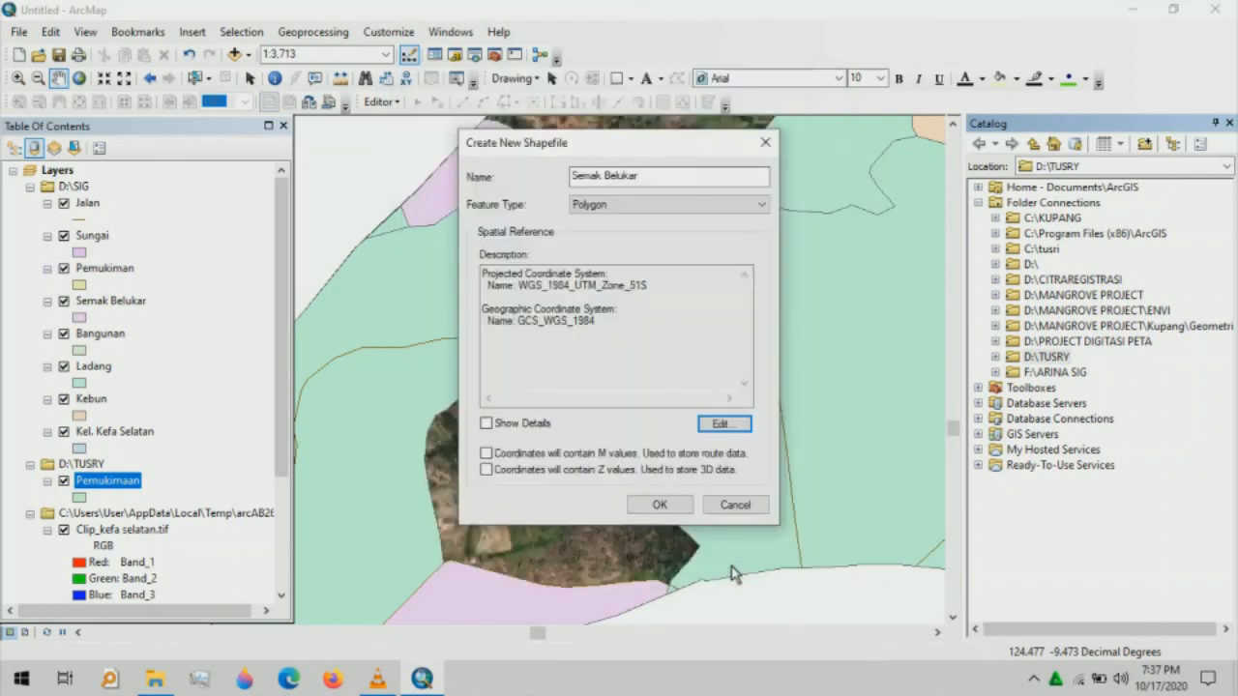
- Rename the shapefile to 'Semak Belukarr' to avoid the duplicate-name warning and create it
{"action": "left_click", "coordinate": [682, 506]}
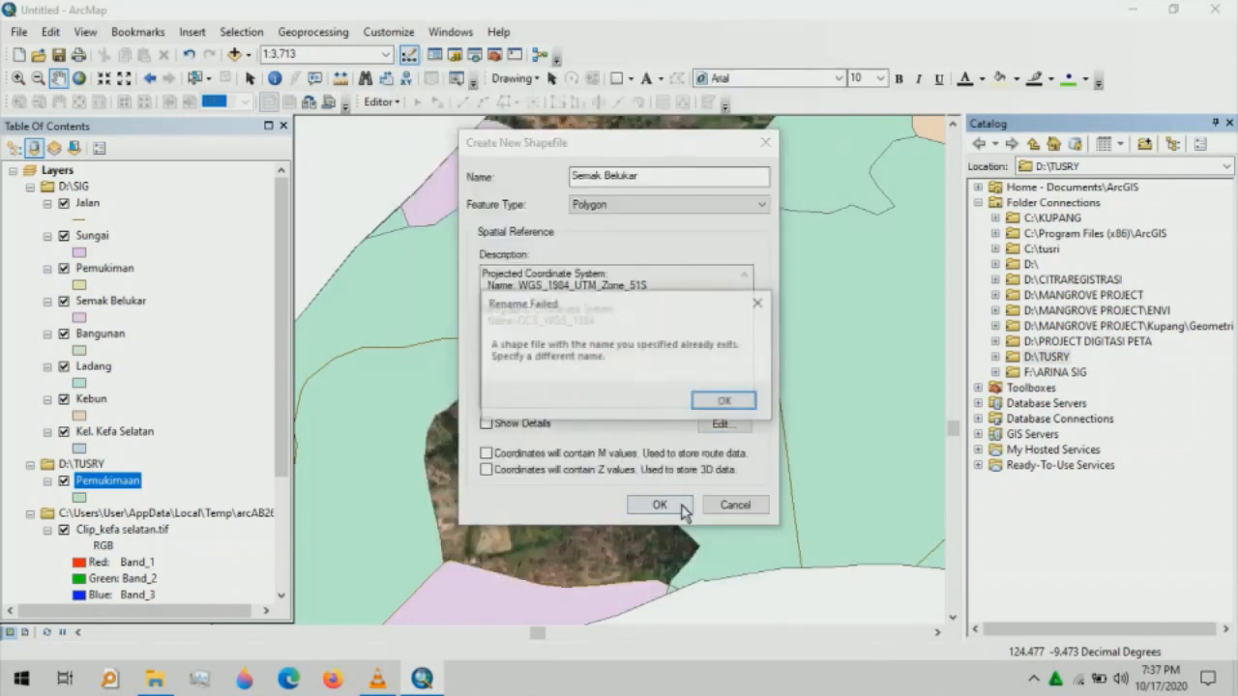
{"action": "left_click", "coordinate": [726, 402]}
{"action": "left_click", "coordinate": [638, 183]}
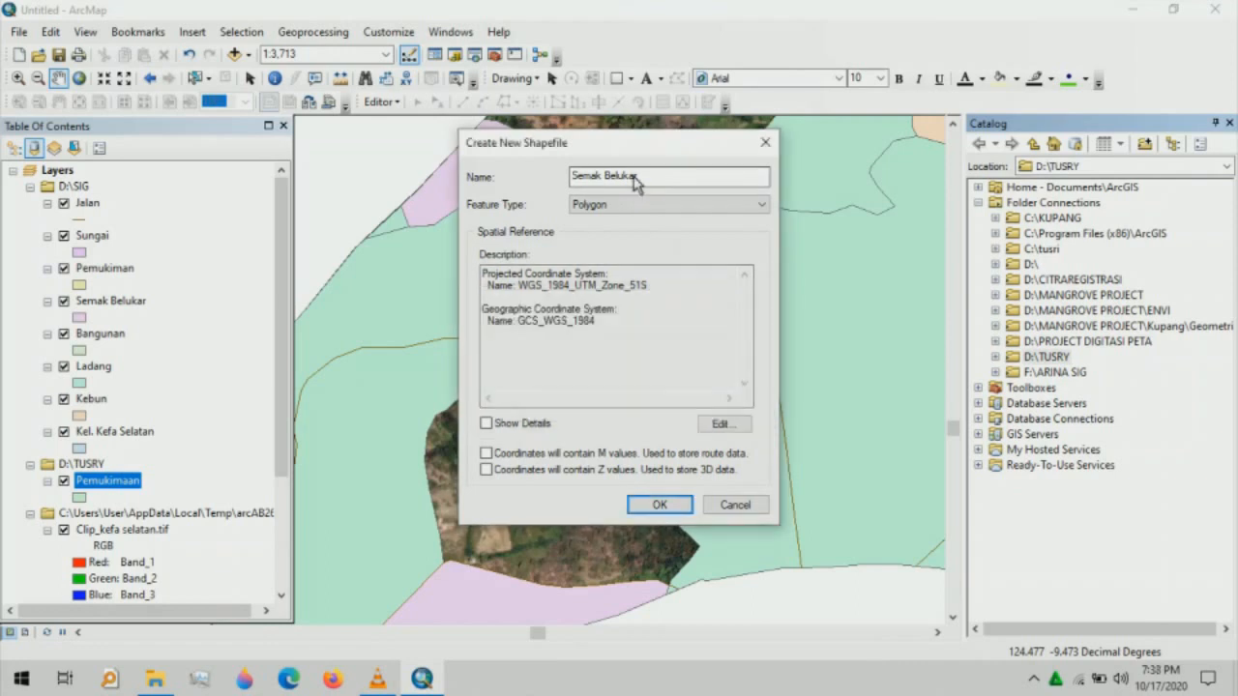
{"action": "left_click", "coordinate": [638, 184]}
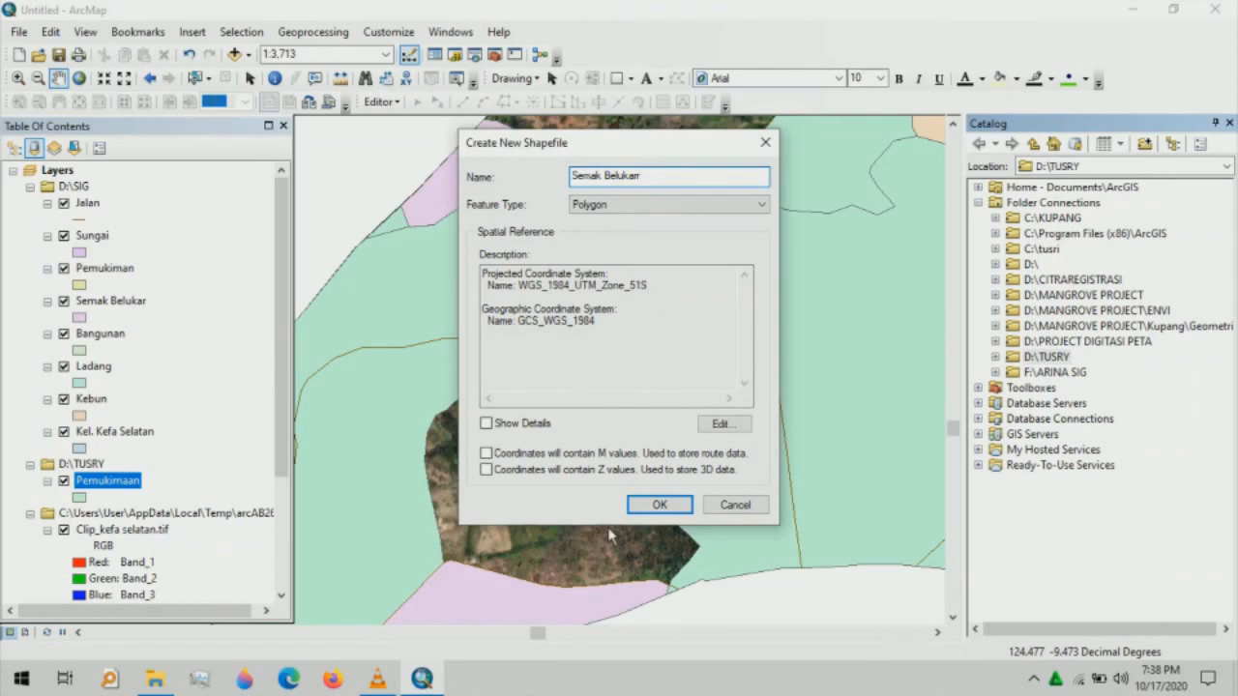
{"action": "left_click", "coordinate": [659, 505]}
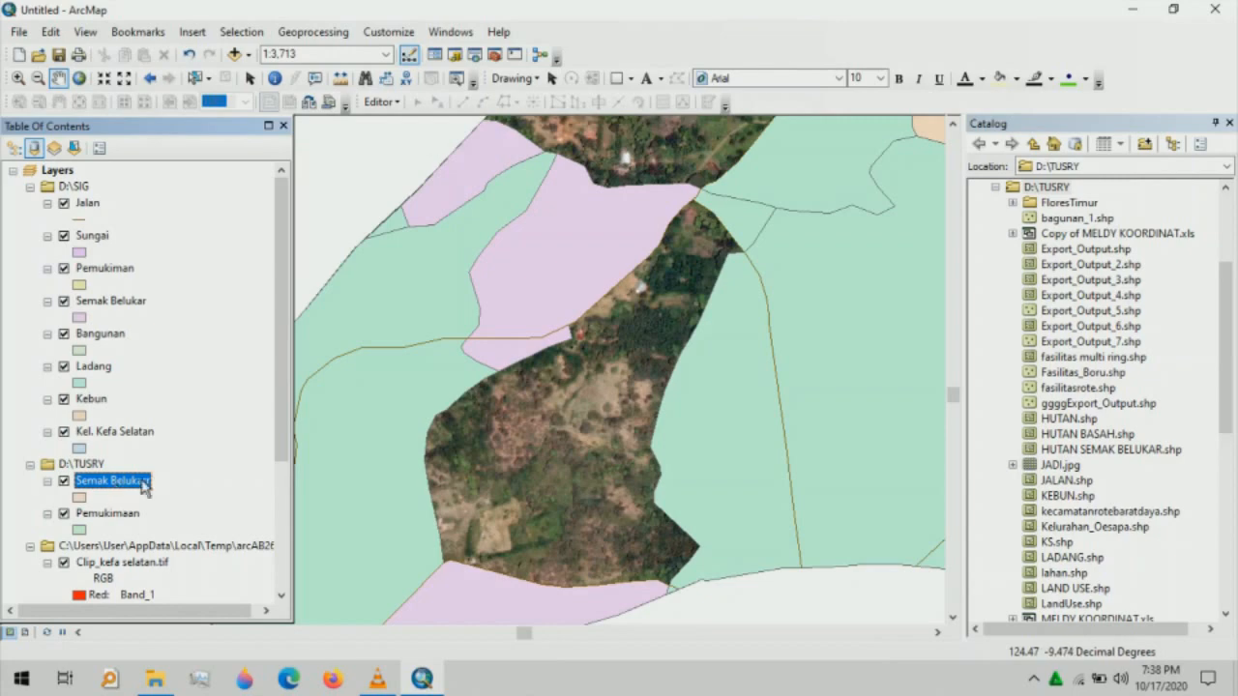
- Start editing the Semak Belukarr layer, continuing past the spatial-reference warning
{"action": "left_click", "coordinate": [143, 483]}
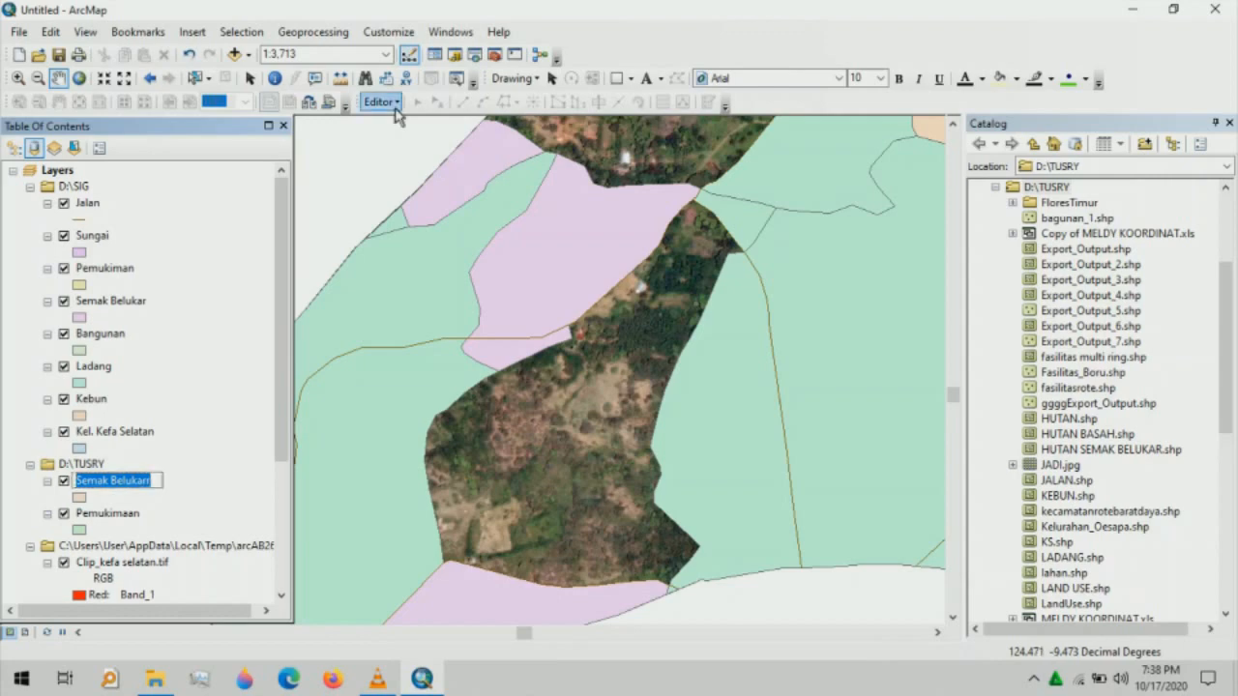
{"action": "left_click", "coordinate": [395, 102]}
{"action": "left_click", "coordinate": [412, 124]}
{"action": "left_click", "coordinate": [487, 322]}
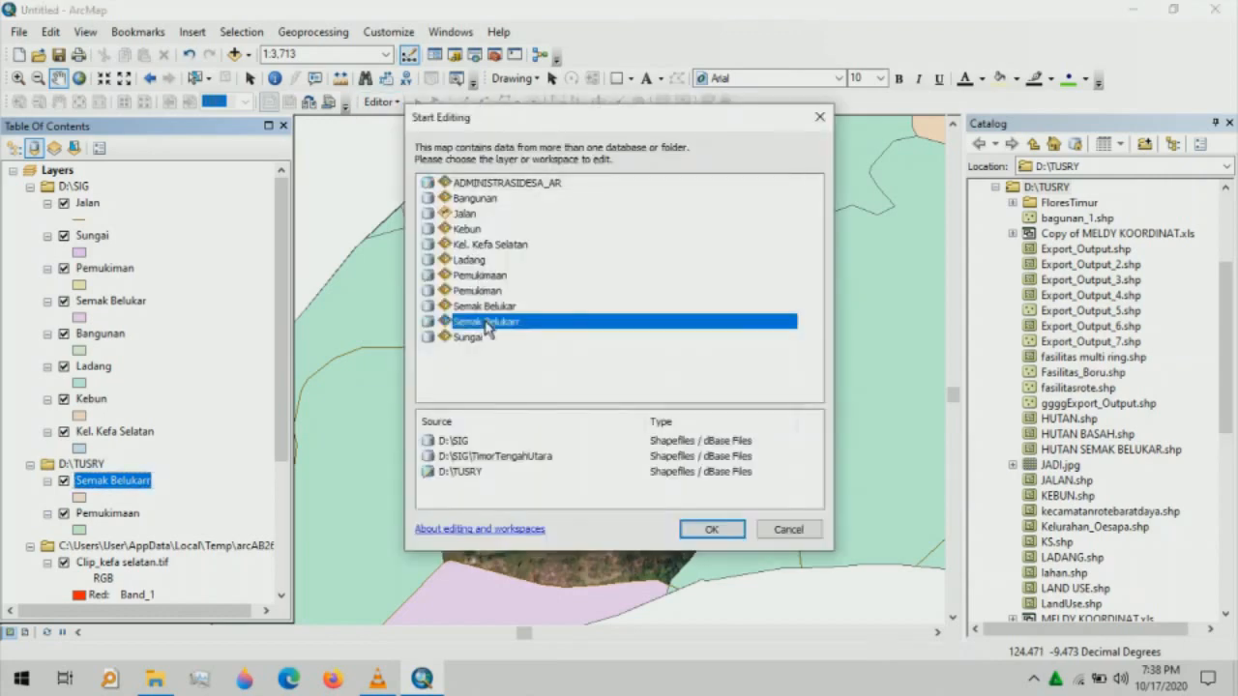
{"action": "left_click", "coordinate": [712, 529]}
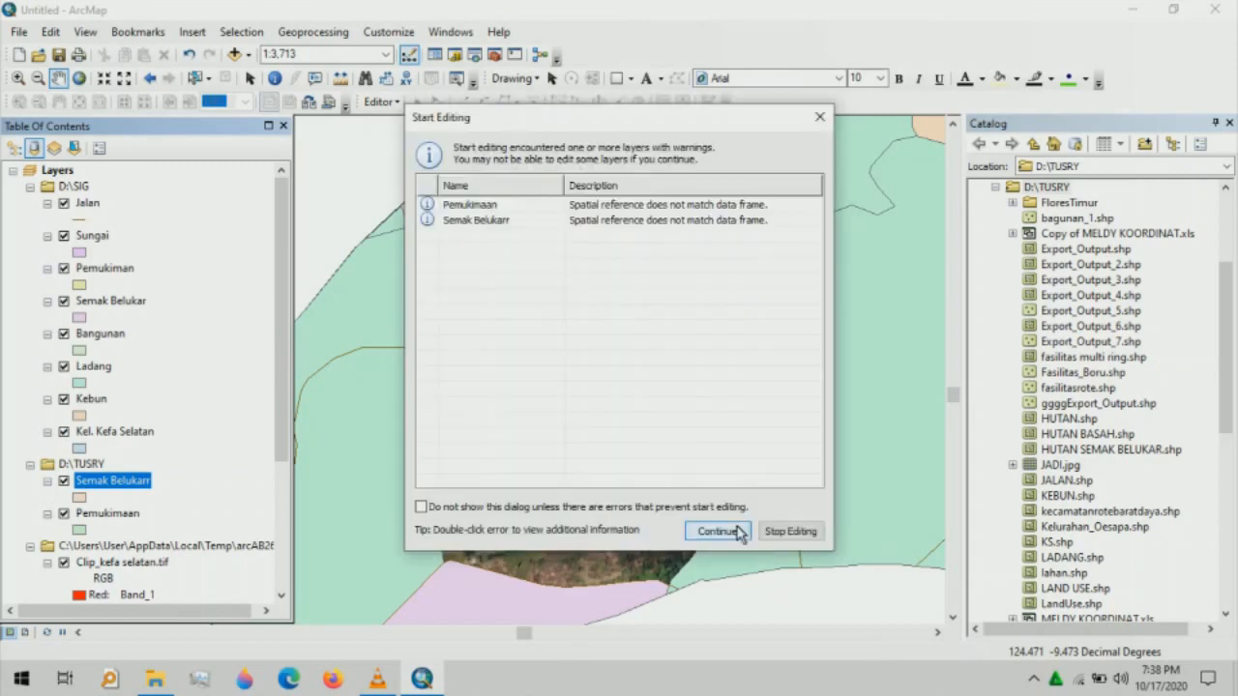
{"action": "left_click", "coordinate": [527, 221]}
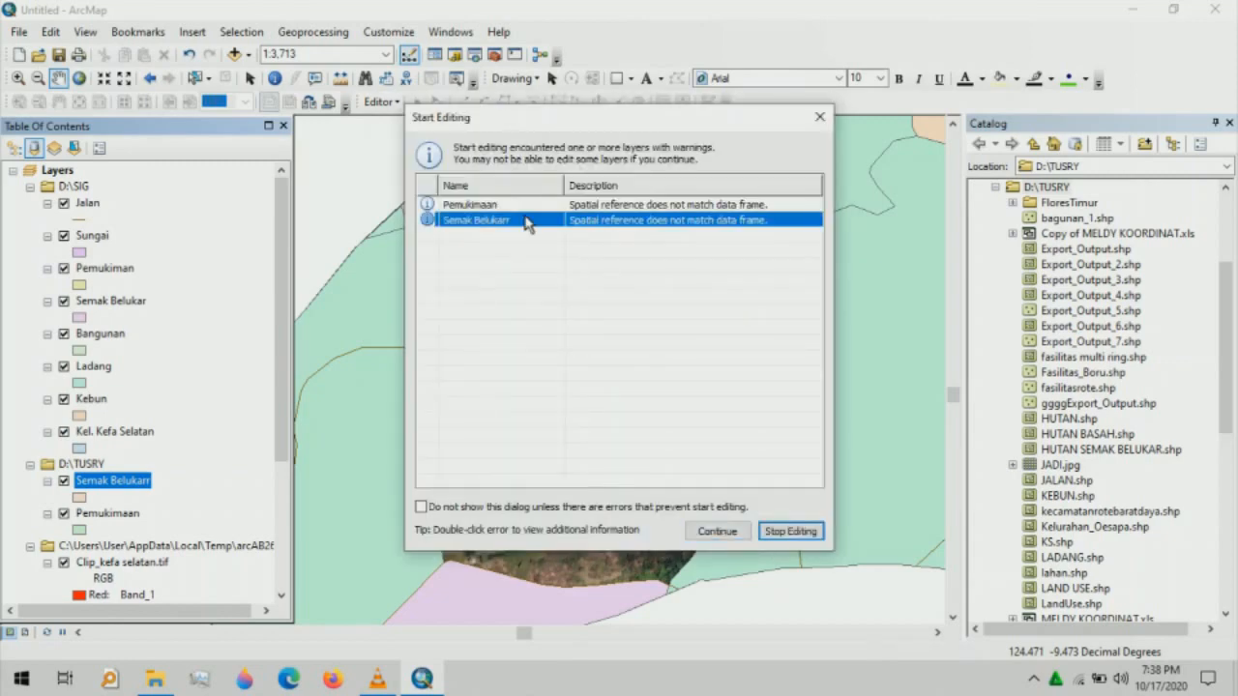
{"action": "left_click", "coordinate": [717, 531]}
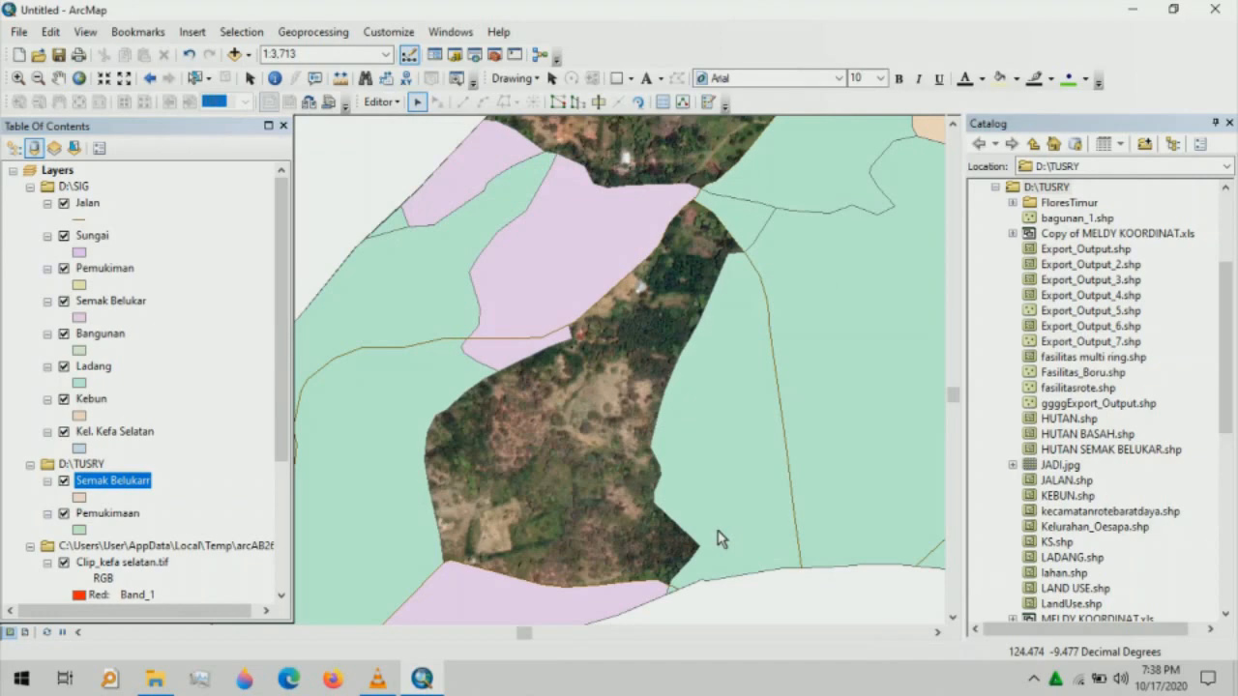
- Show Create Features instead of the Catalog and choose the Semak Belukarr template with Polygon
{"action": "left_click", "coordinate": [709, 103]}
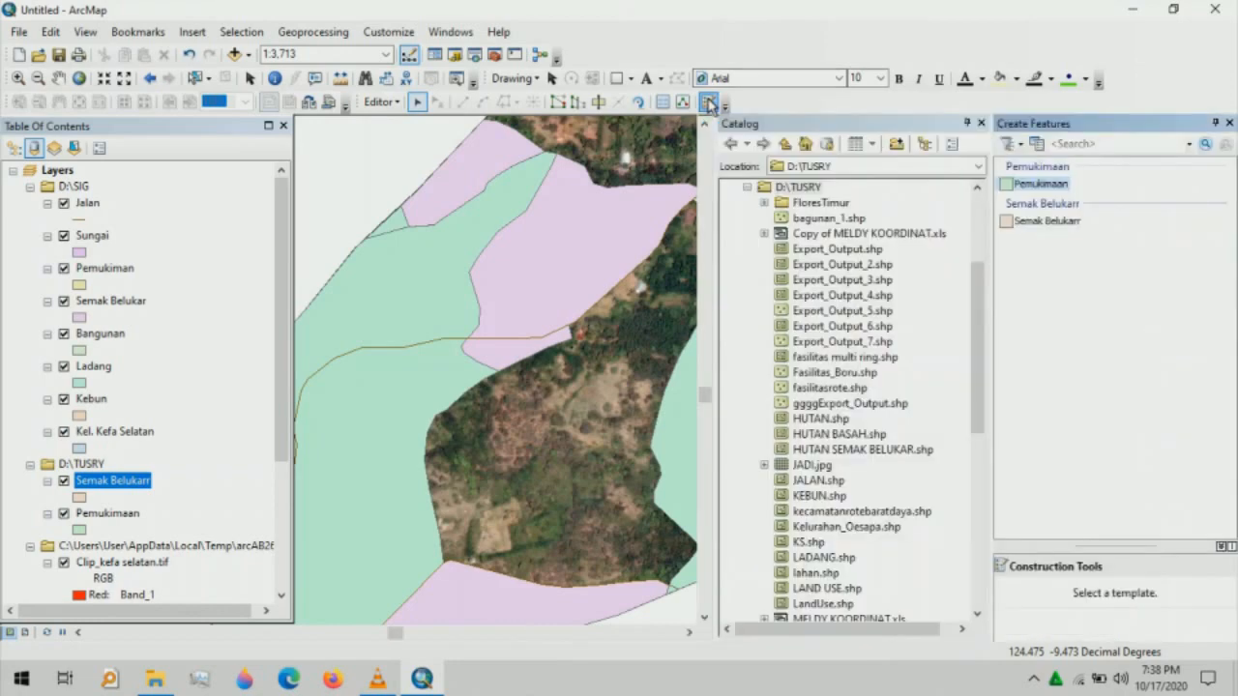
{"action": "left_click", "coordinate": [981, 124]}
{"action": "left_click", "coordinate": [1041, 223]}
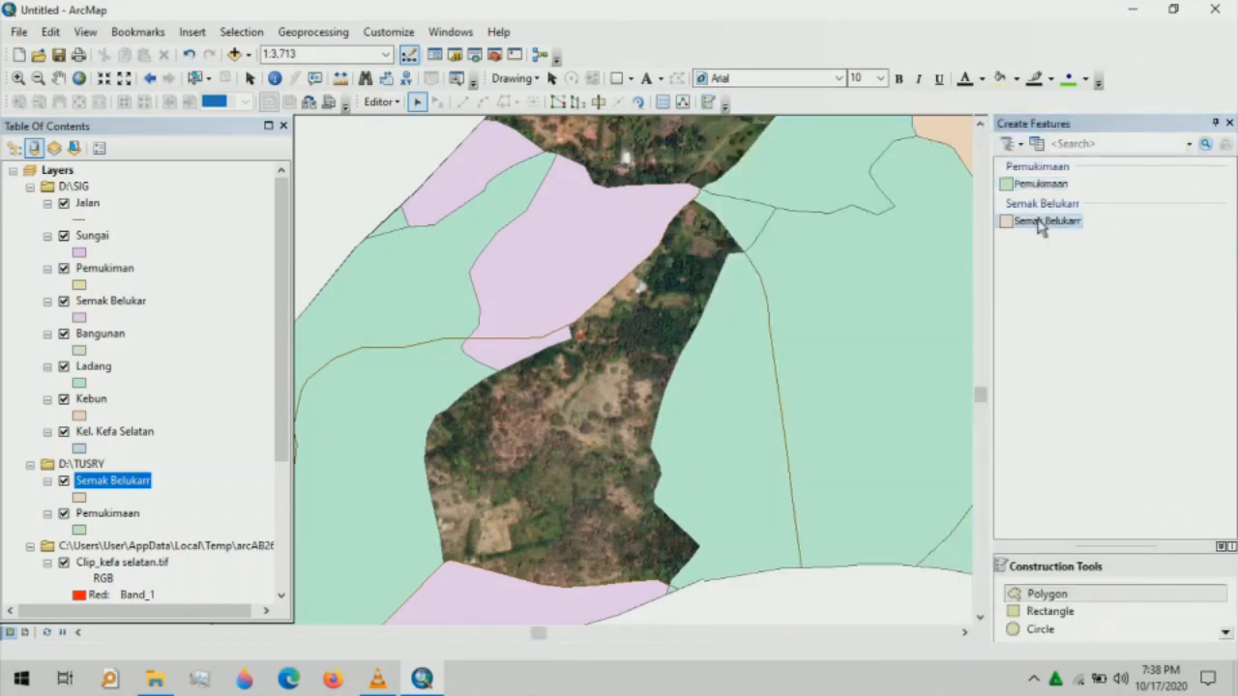
{"action": "left_click", "coordinate": [1060, 594]}
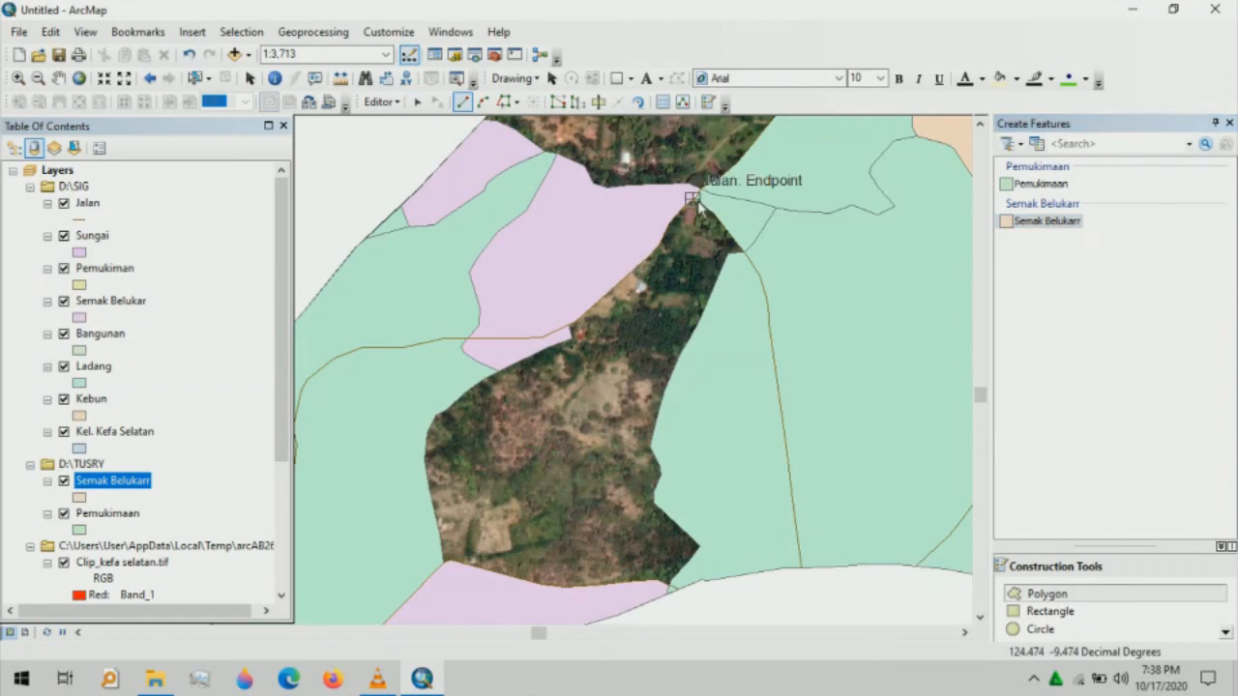
- Trace the gap's eastern side down the green parcel, snapping to road and Ladang corners
{"action": "left_click", "coordinate": [693, 199]}
{"action": "left_click", "coordinate": [713, 212]}
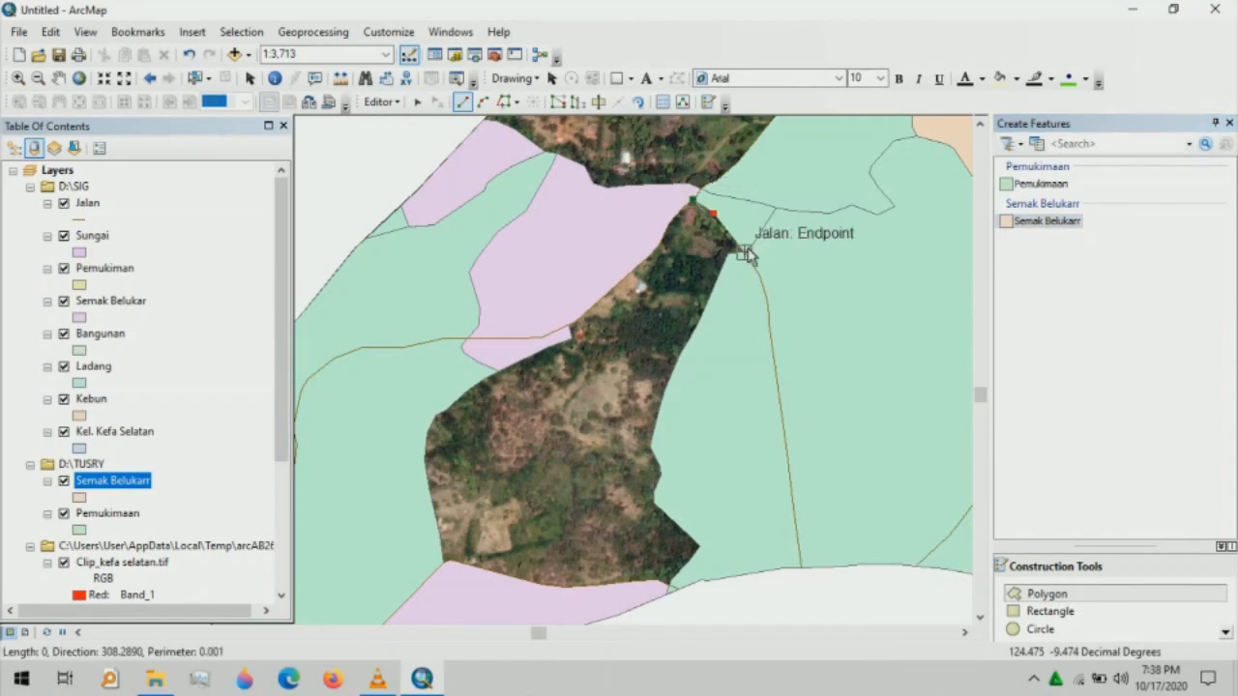
{"action": "left_click", "coordinate": [744, 253]}
{"action": "left_click", "coordinate": [728, 254]}
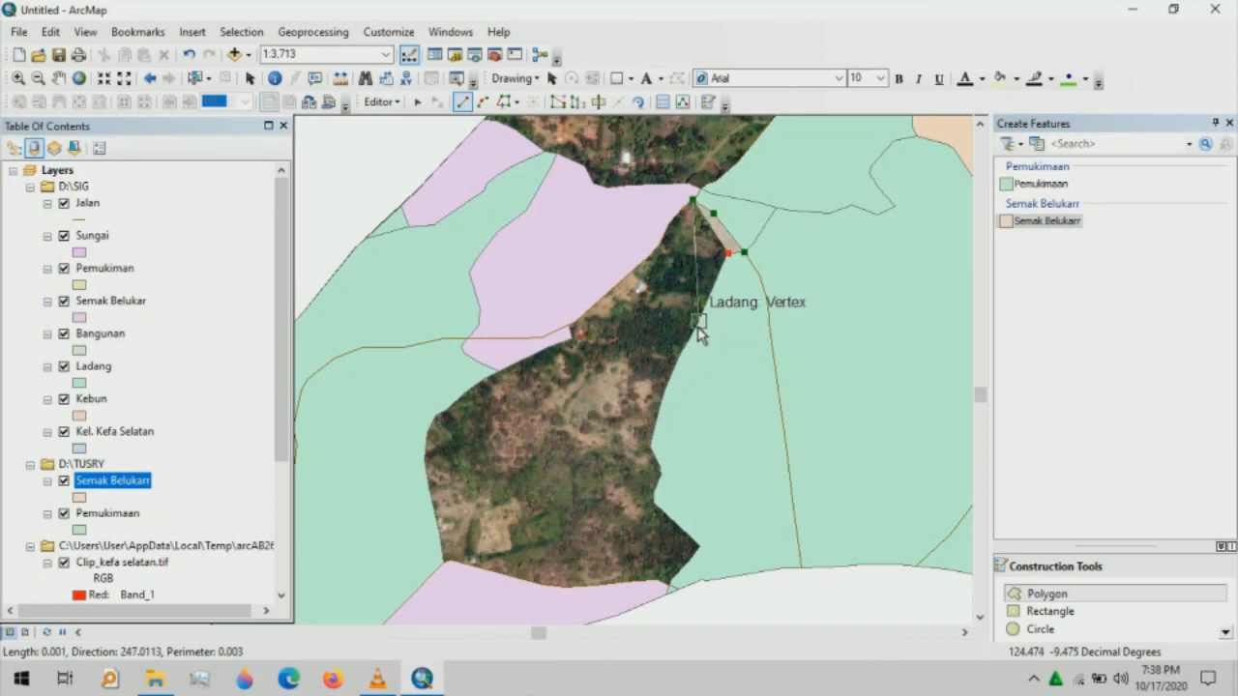
{"action": "left_click", "coordinate": [699, 321]}
{"action": "left_click", "coordinate": [665, 389]}
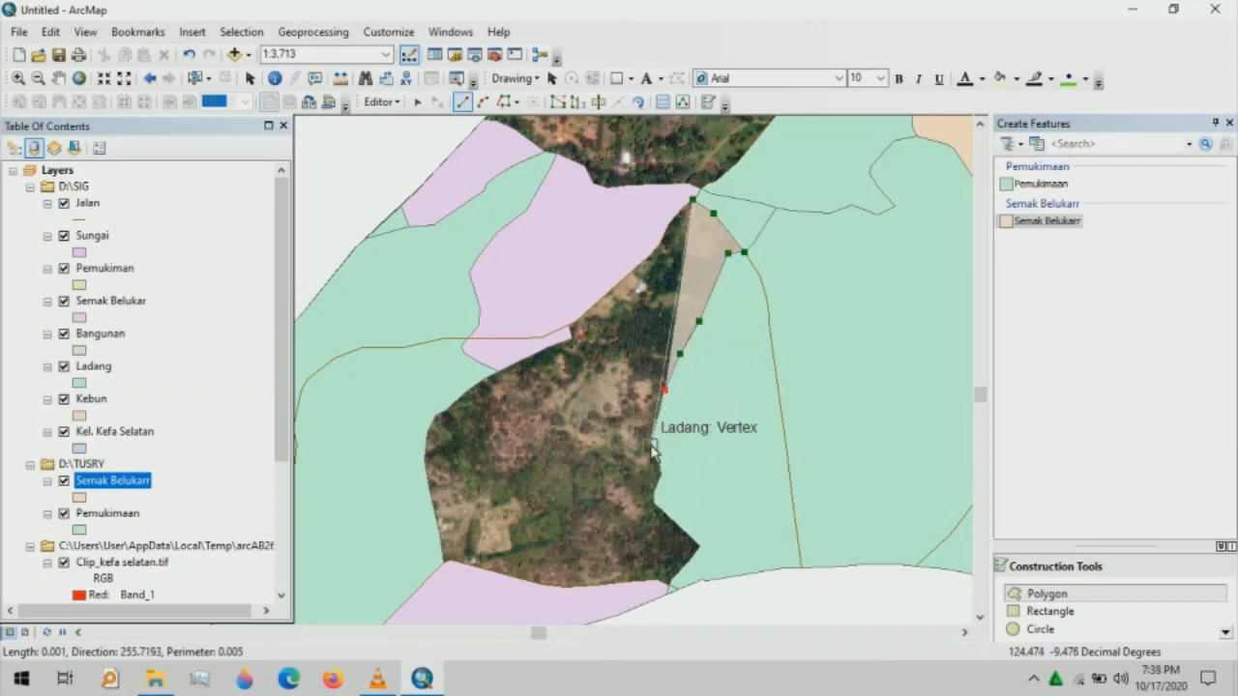
{"action": "left_click", "coordinate": [650, 446]}
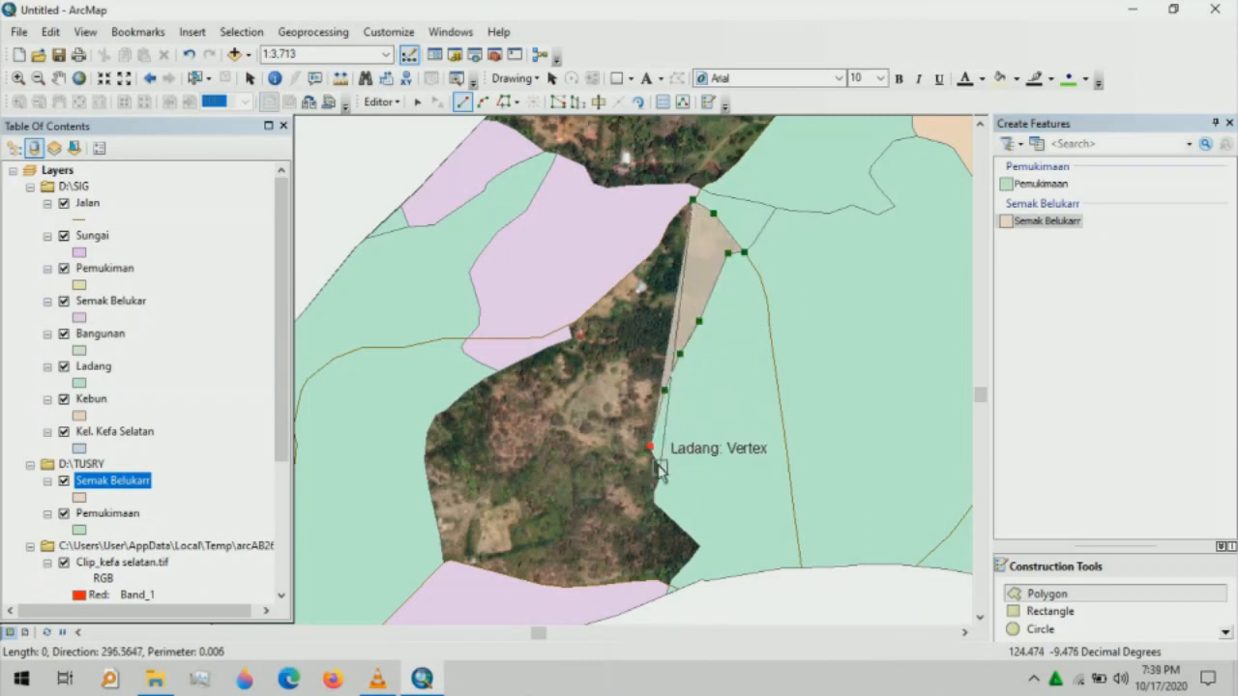
{"action": "left_click", "coordinate": [660, 473]}
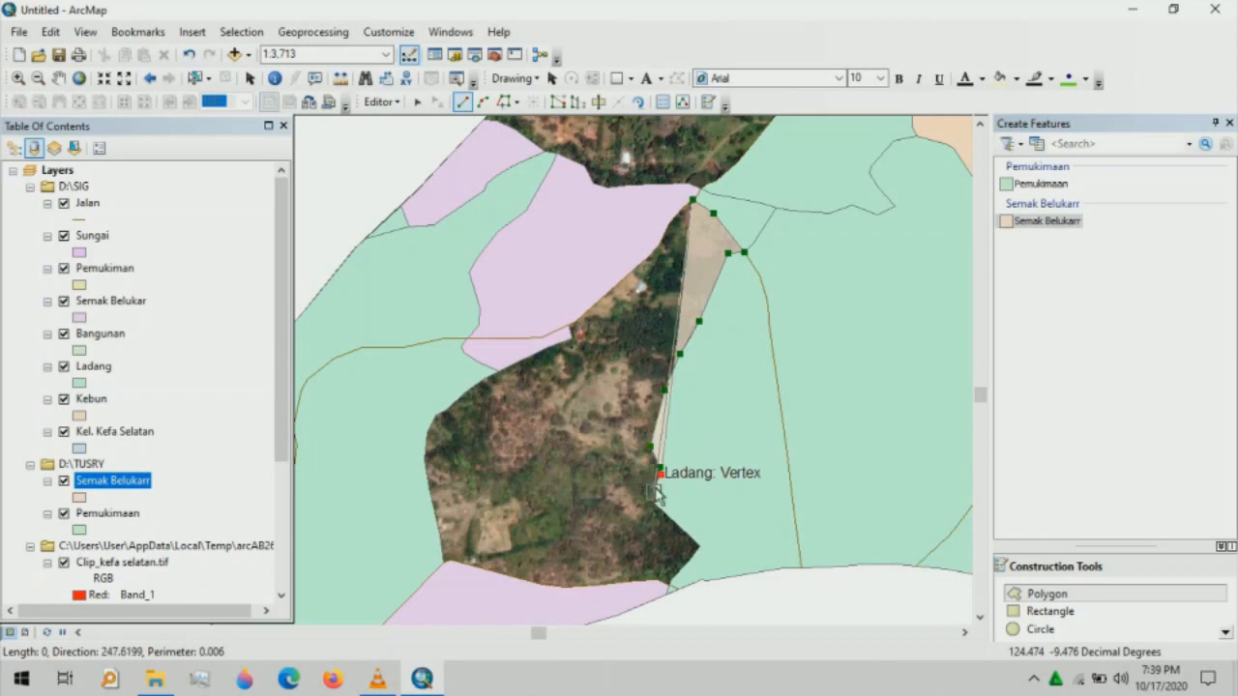
{"action": "left_click", "coordinate": [654, 503]}
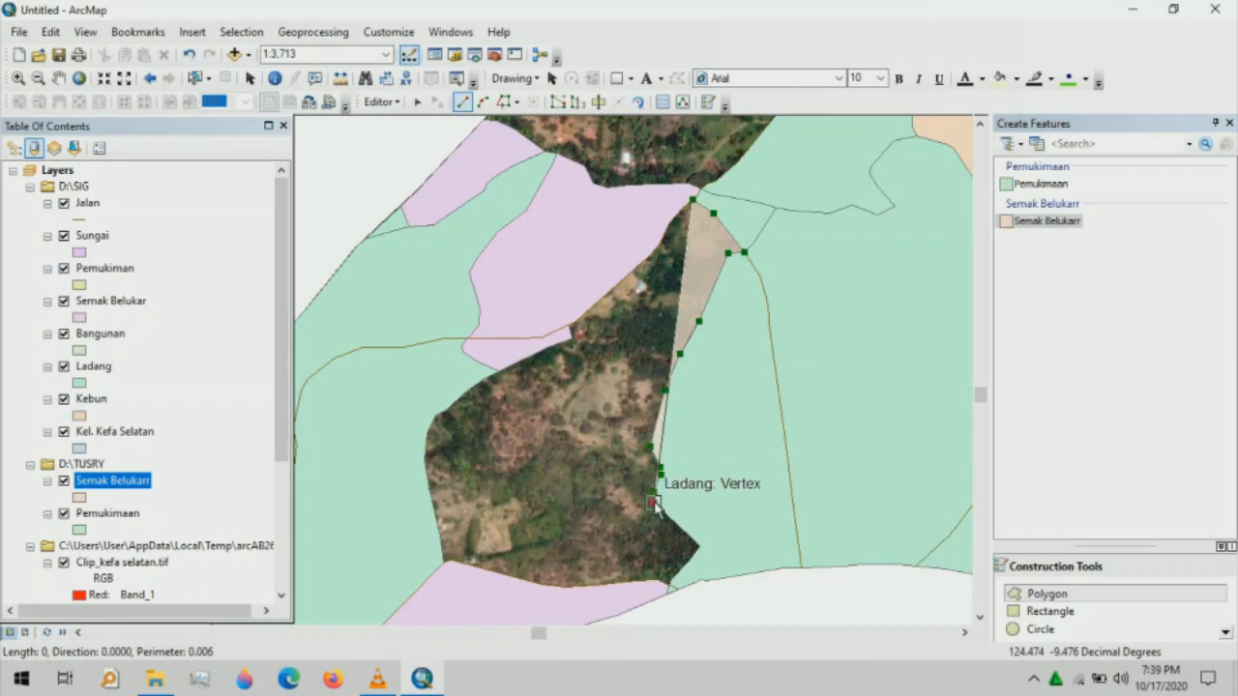
{"action": "left_click", "coordinate": [699, 547]}
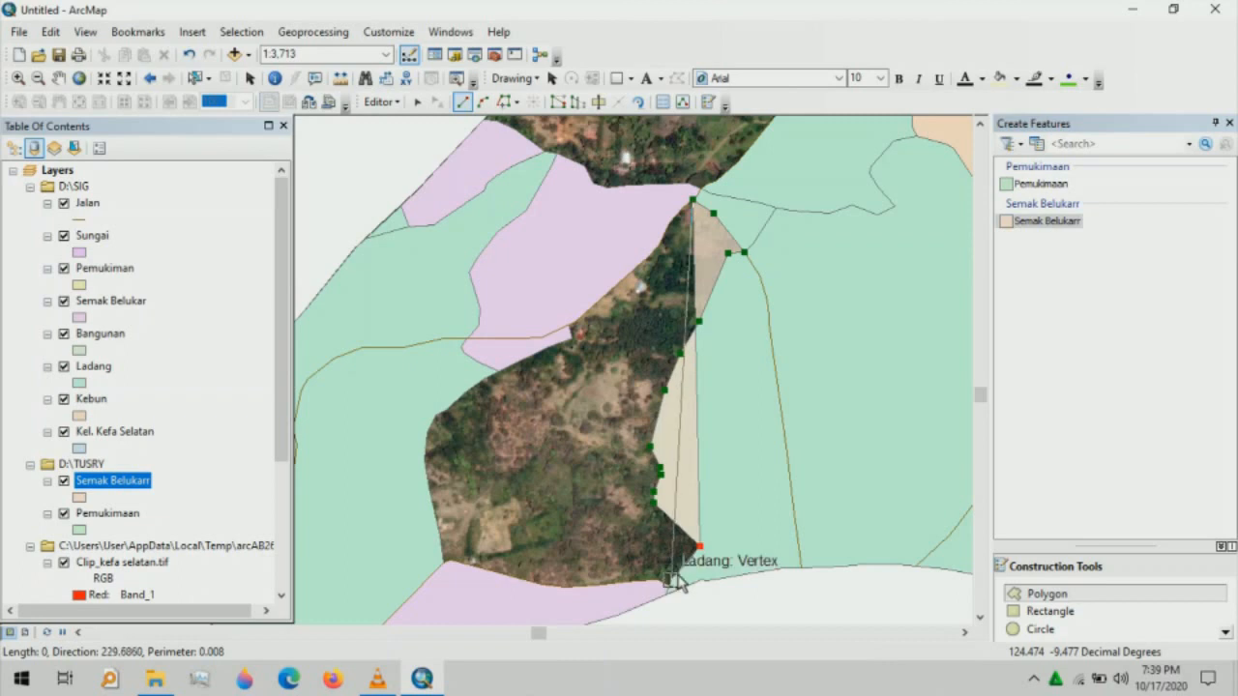
{"action": "left_click", "coordinate": [671, 583]}
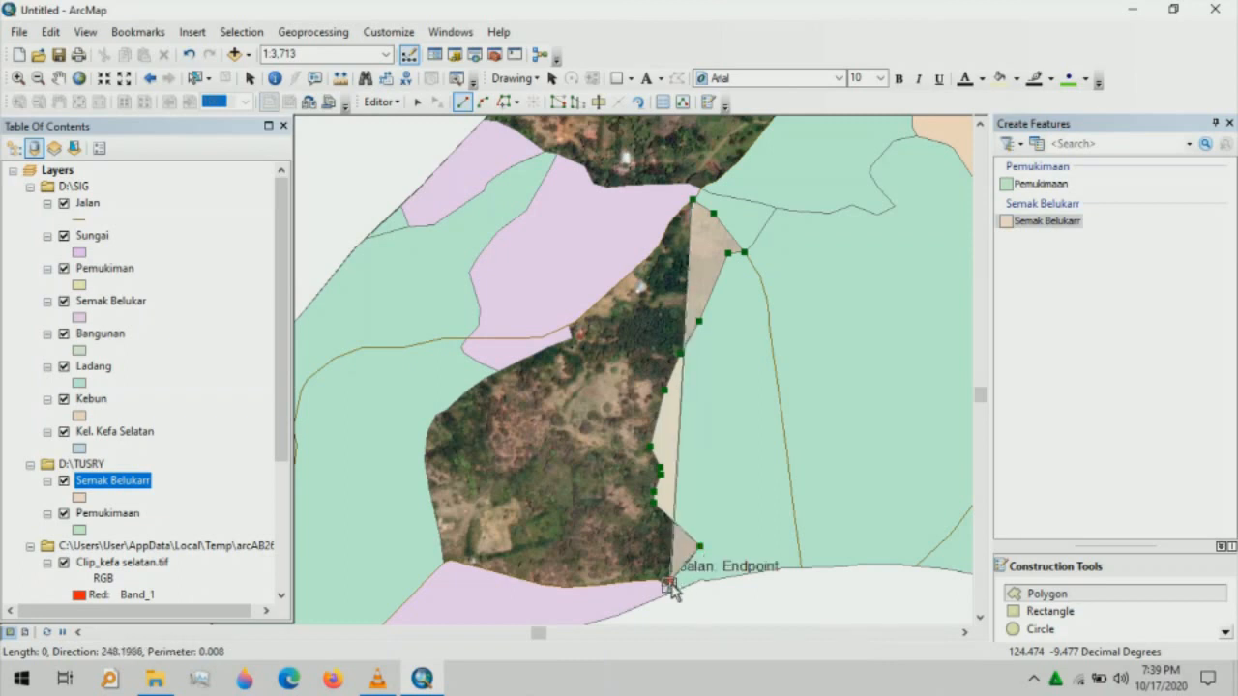
- Trace west along the pink parcel and up the western edge, finishing at the starting road endpoint
{"action": "left_click", "coordinate": [635, 581]}
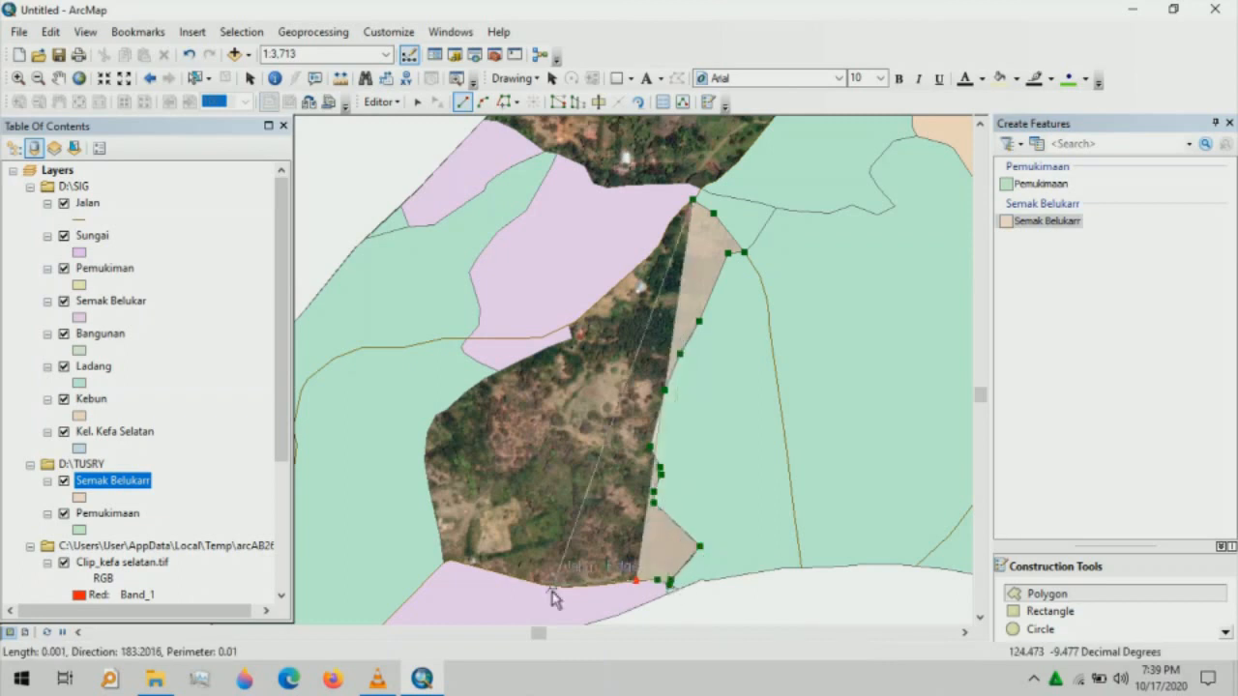
{"action": "left_click", "coordinate": [565, 586]}
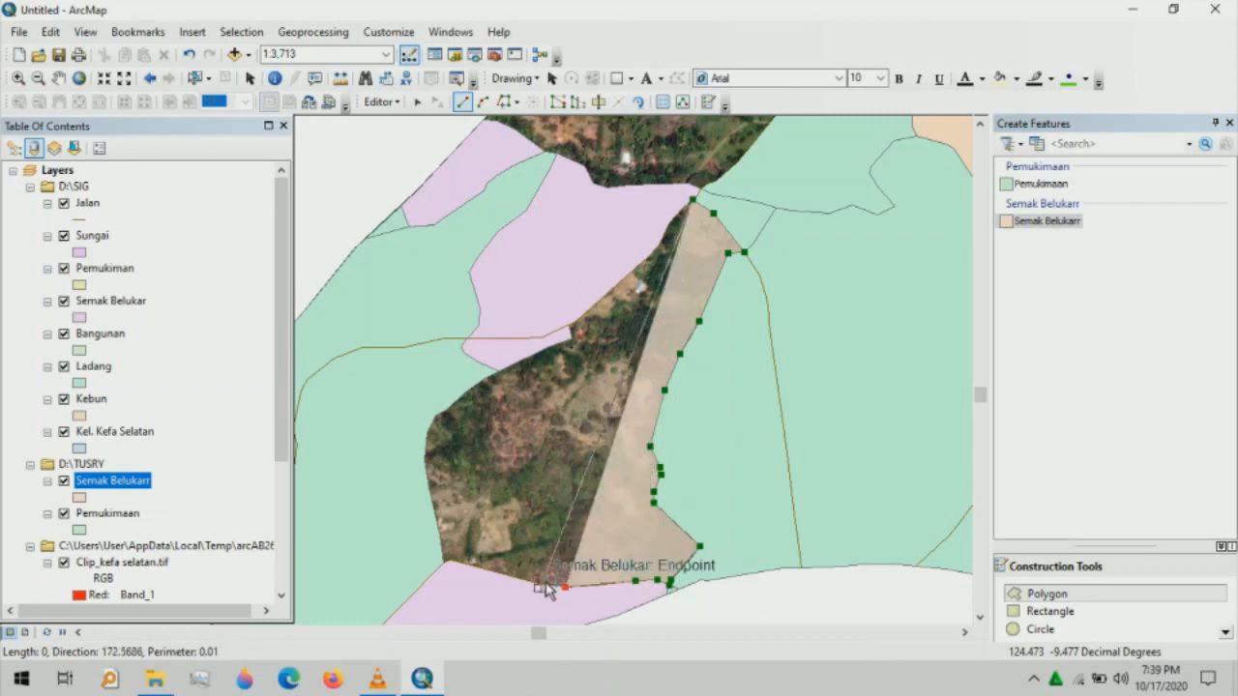
{"action": "left_click", "coordinate": [540, 585]}
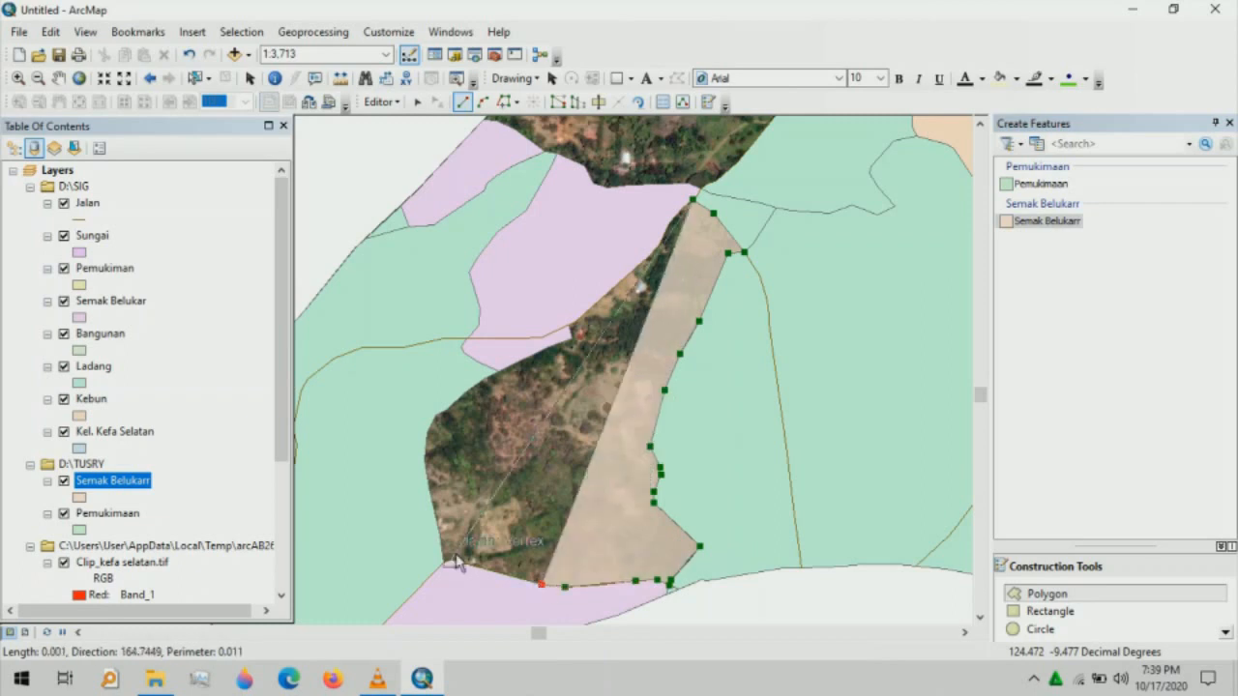
{"action": "left_click", "coordinate": [450, 561]}
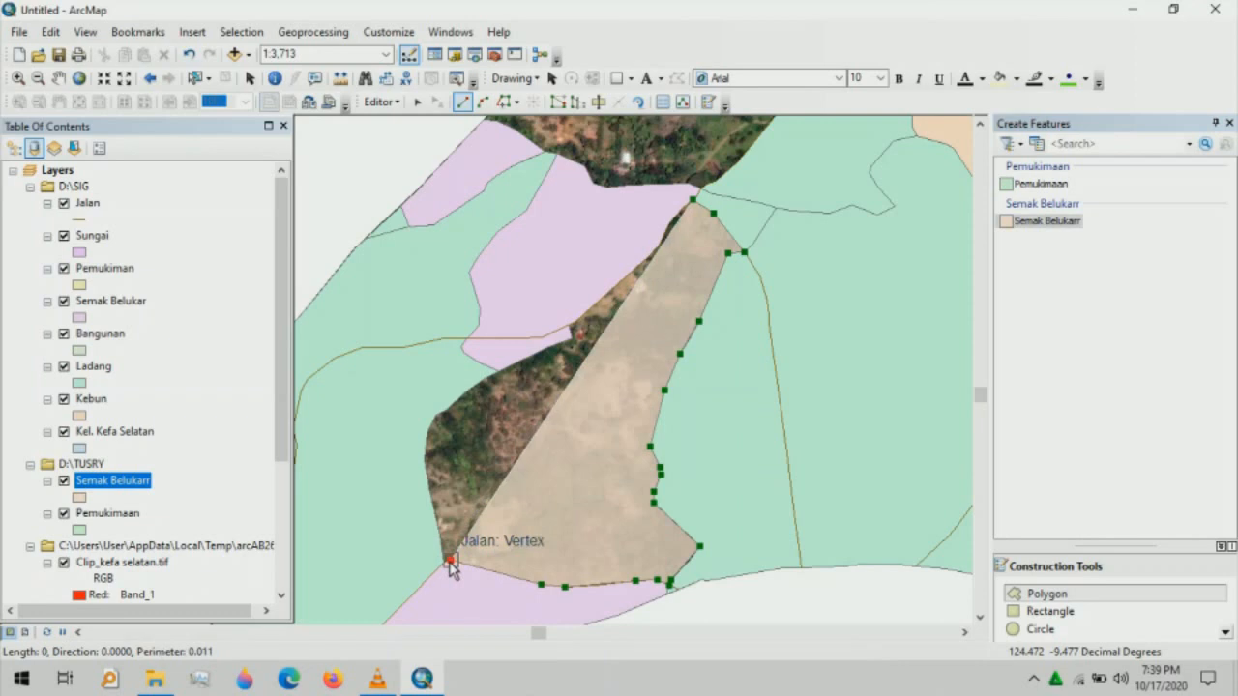
{"action": "left_click", "coordinate": [445, 561]}
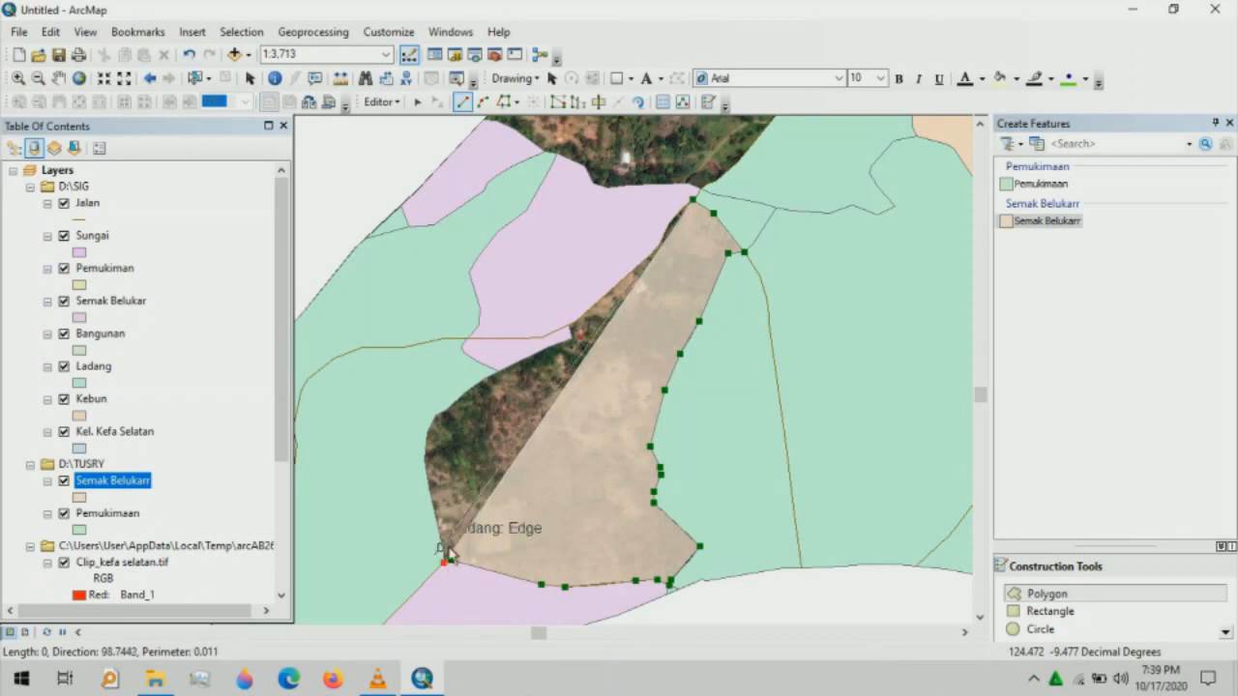
{"action": "left_click", "coordinate": [426, 465]}
{"action": "left_click", "coordinate": [427, 432]}
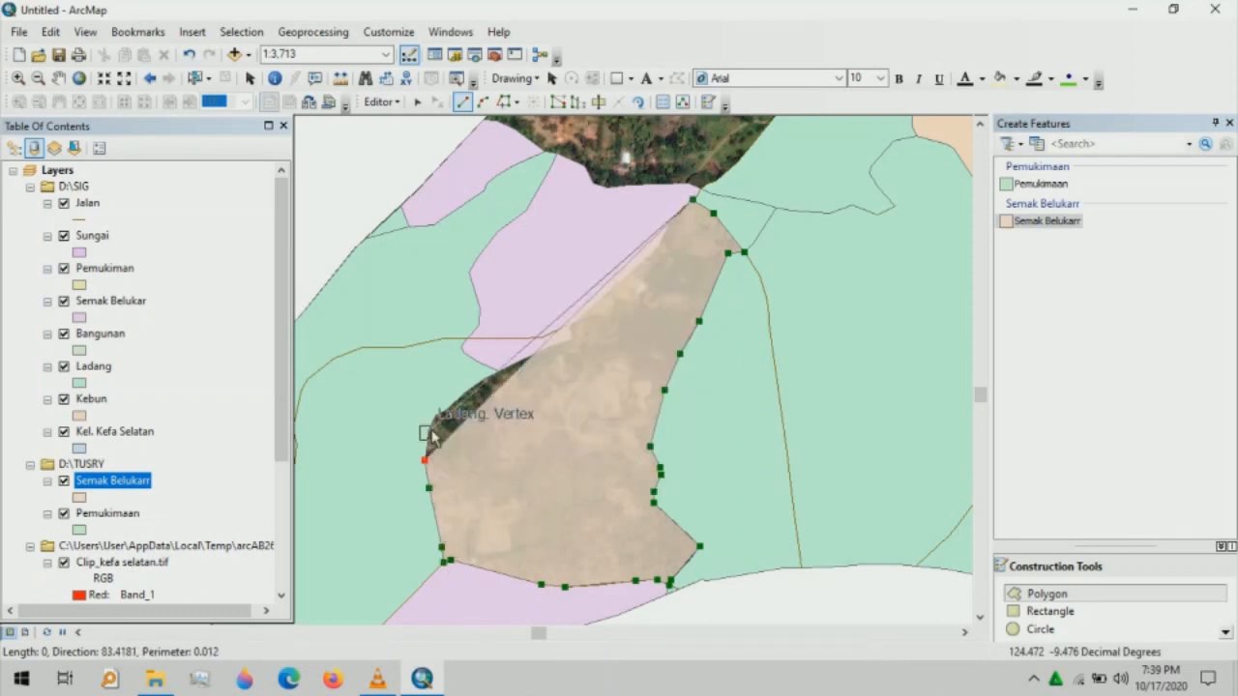
{"action": "left_click", "coordinate": [436, 415]}
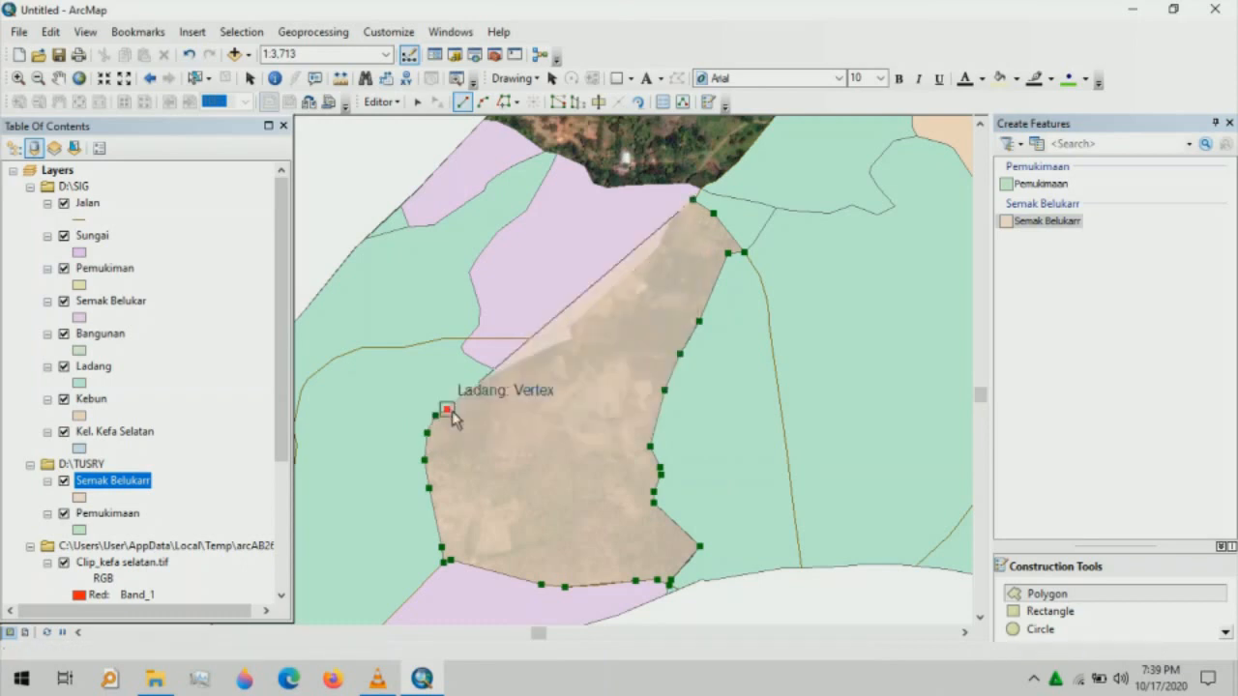
{"action": "left_click", "coordinate": [447, 409]}
{"action": "left_click", "coordinate": [474, 388]}
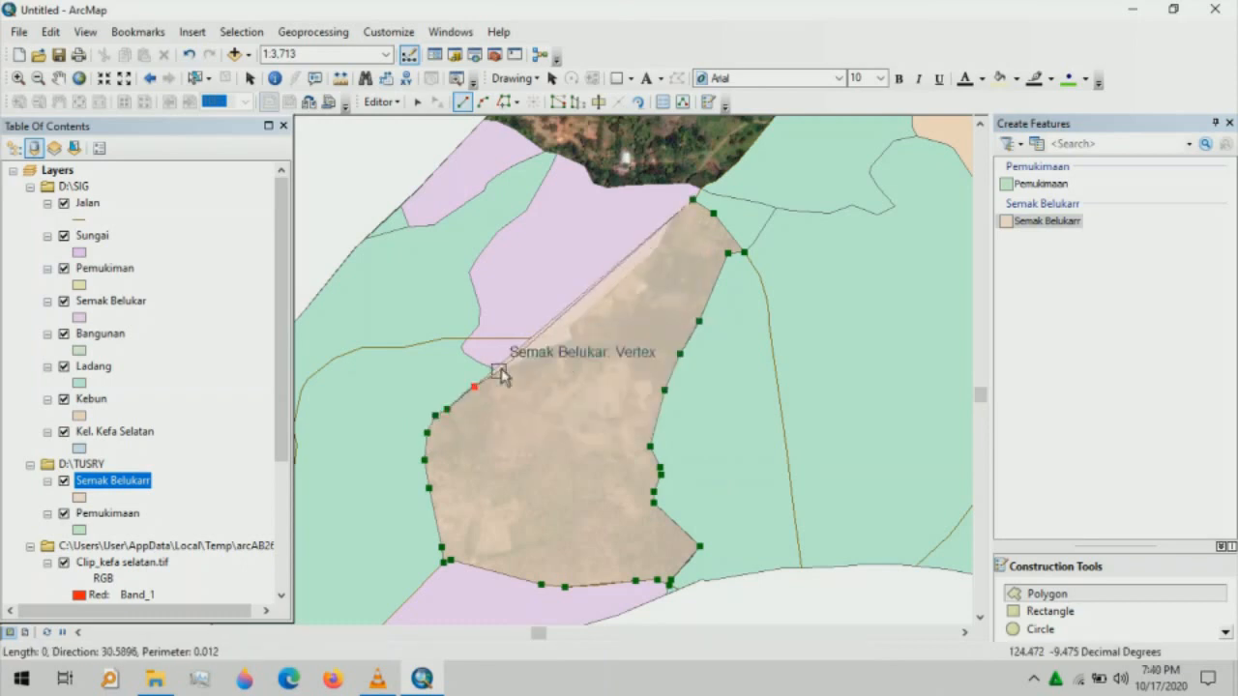
{"action": "left_click", "coordinate": [498, 372]}
{"action": "left_click", "coordinate": [568, 326]}
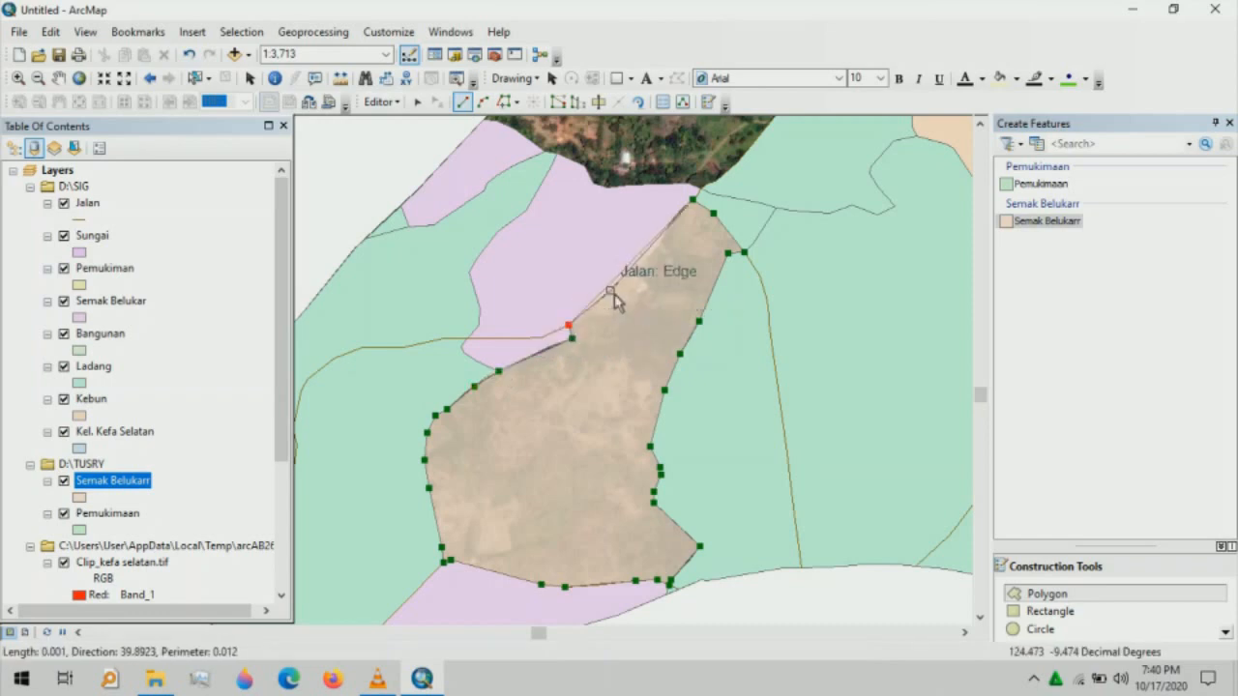
{"action": "left_click", "coordinate": [659, 244]}
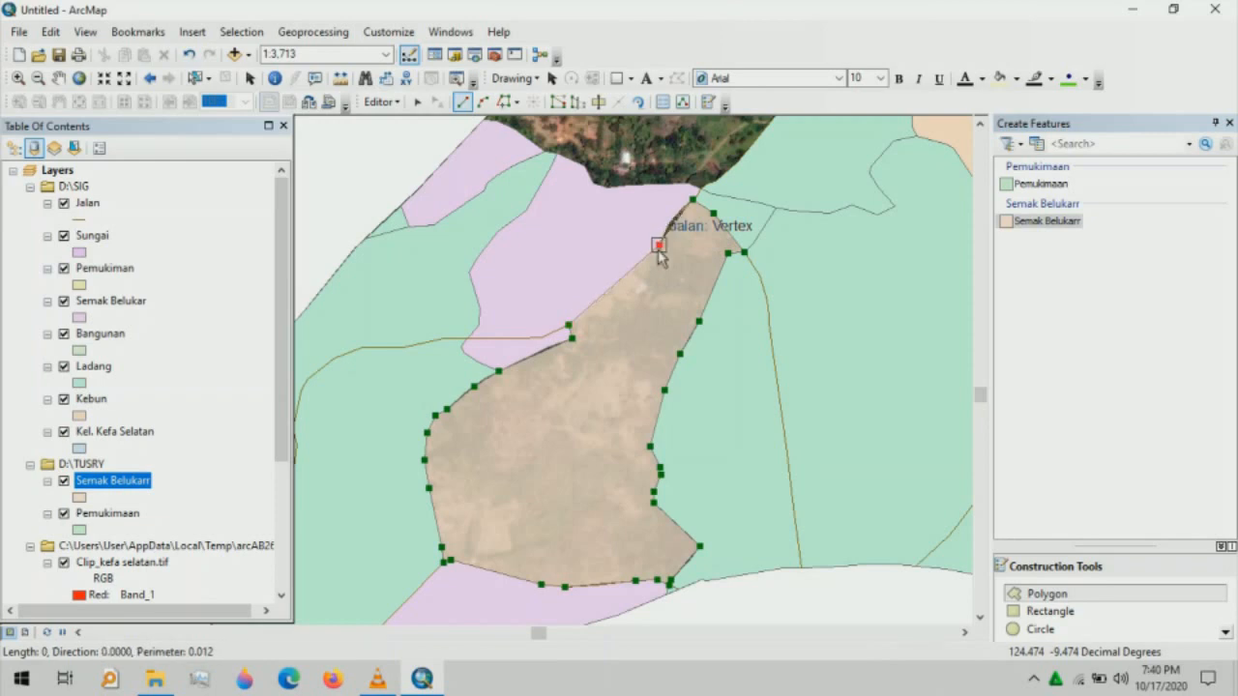
{"action": "left_click", "coordinate": [669, 223]}
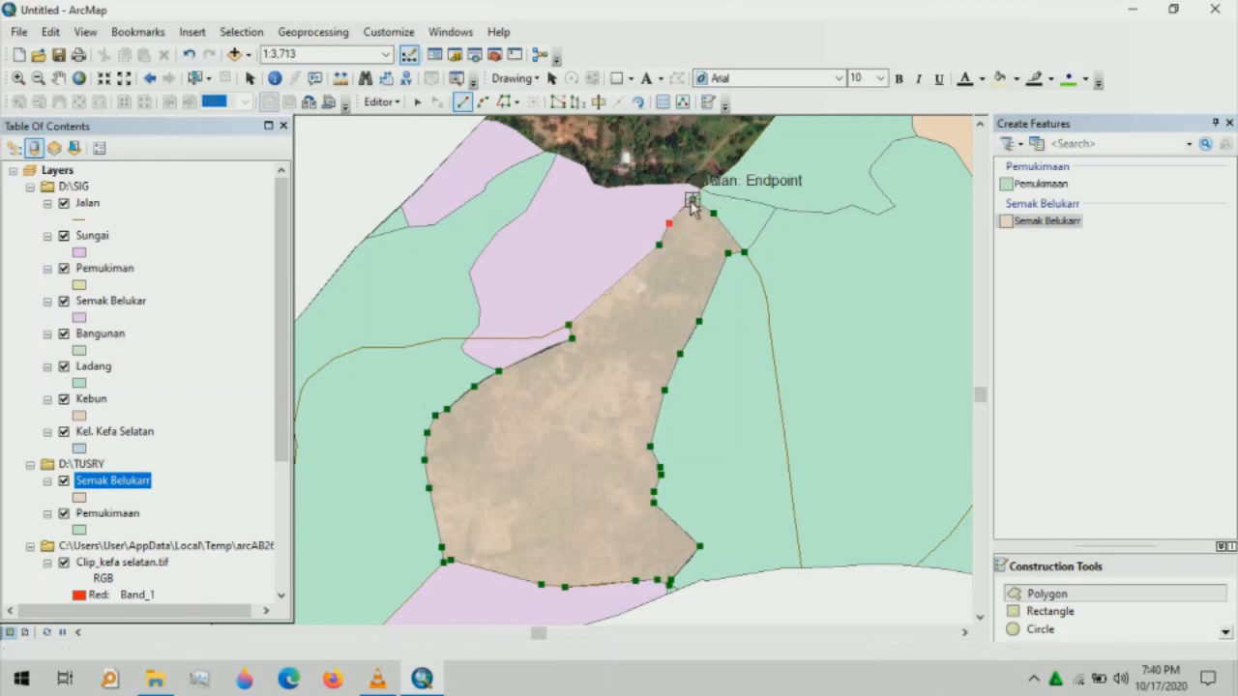
{"action": "double_click", "coordinate": [698, 193]}
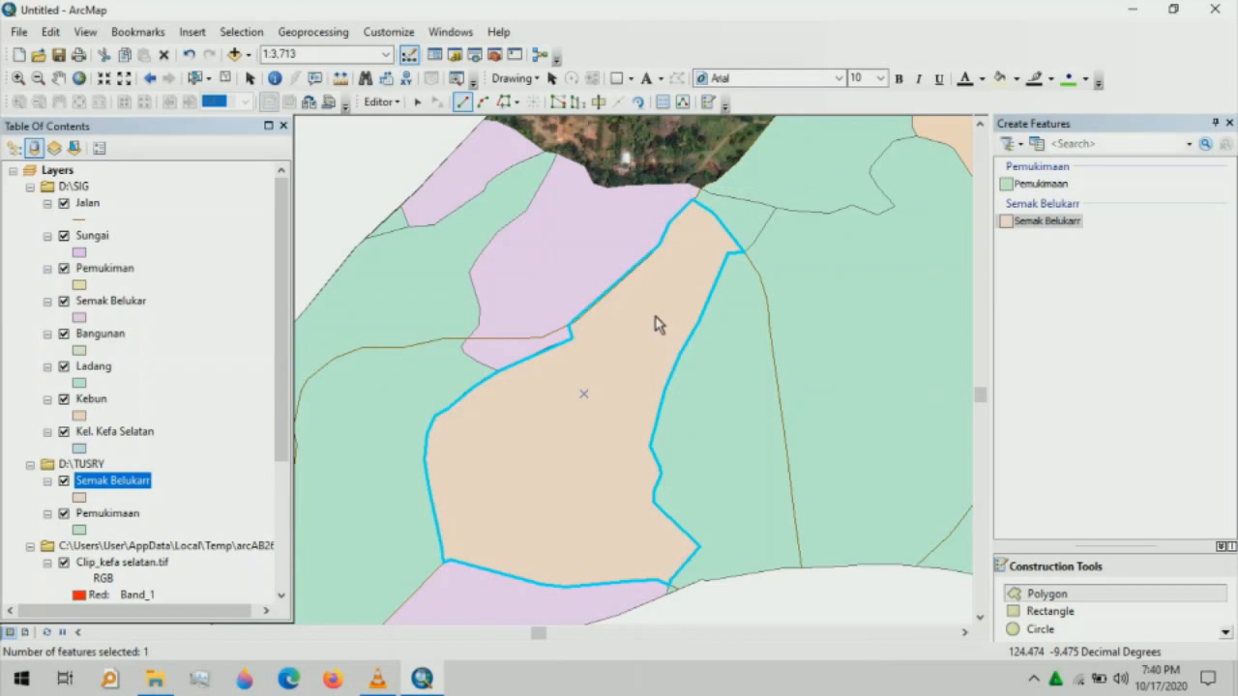
- Pan to the uncovered stretch beside the tan and yellow parcels and reselect the Polygon tool
{"action": "key", "text": "c"}
{"action": "left_click_drag", "start_coordinate": [655, 322], "coordinate": [494, 495]}
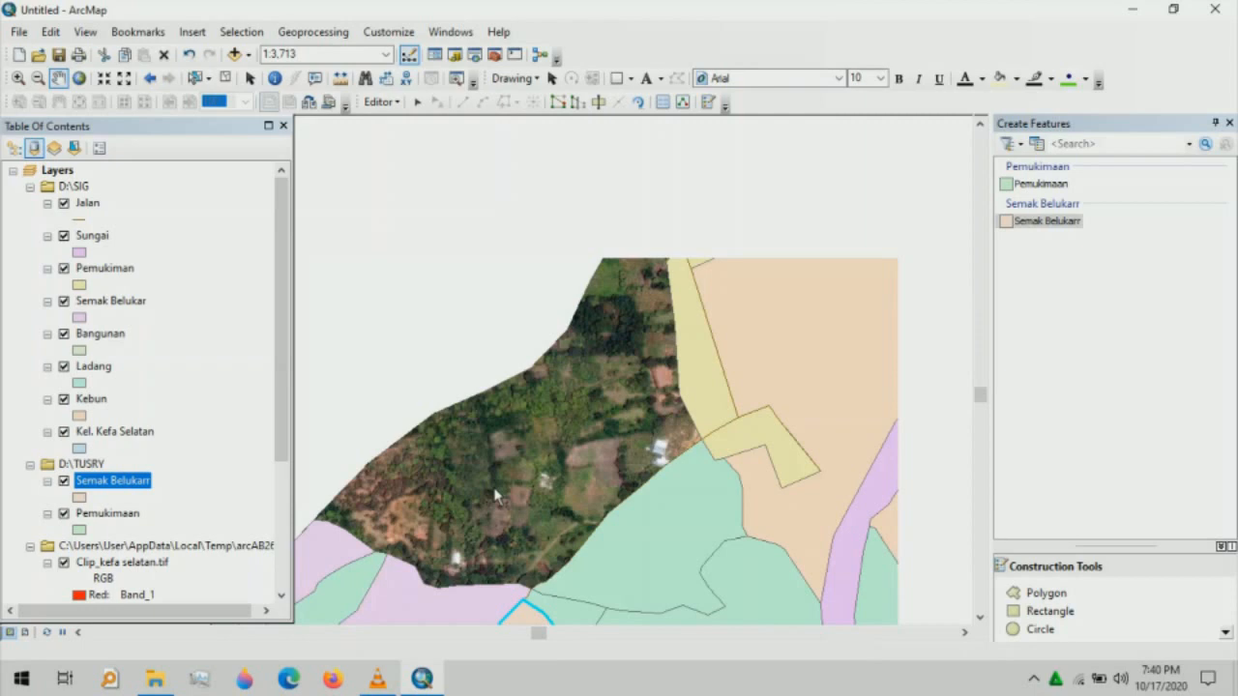
{"action": "left_click", "coordinate": [1033, 596]}
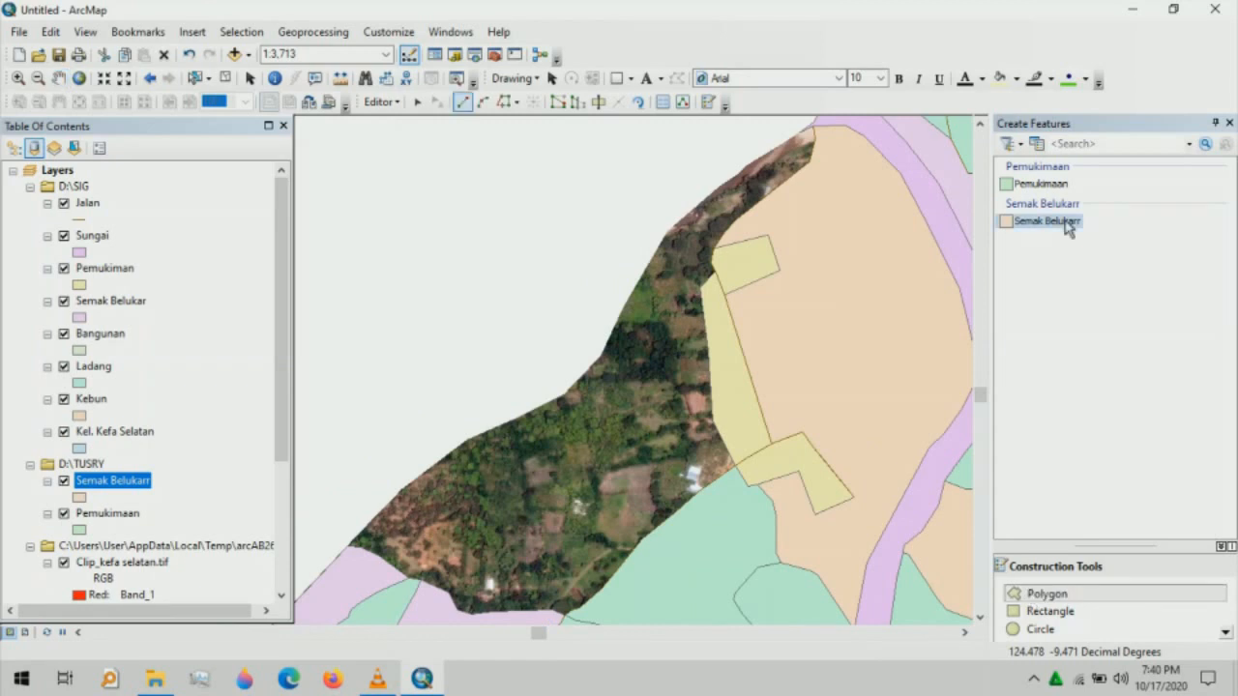
- Trace the new shrub polygon from the road endpoint down along the settlement edge
{"action": "left_click", "coordinate": [809, 132]}
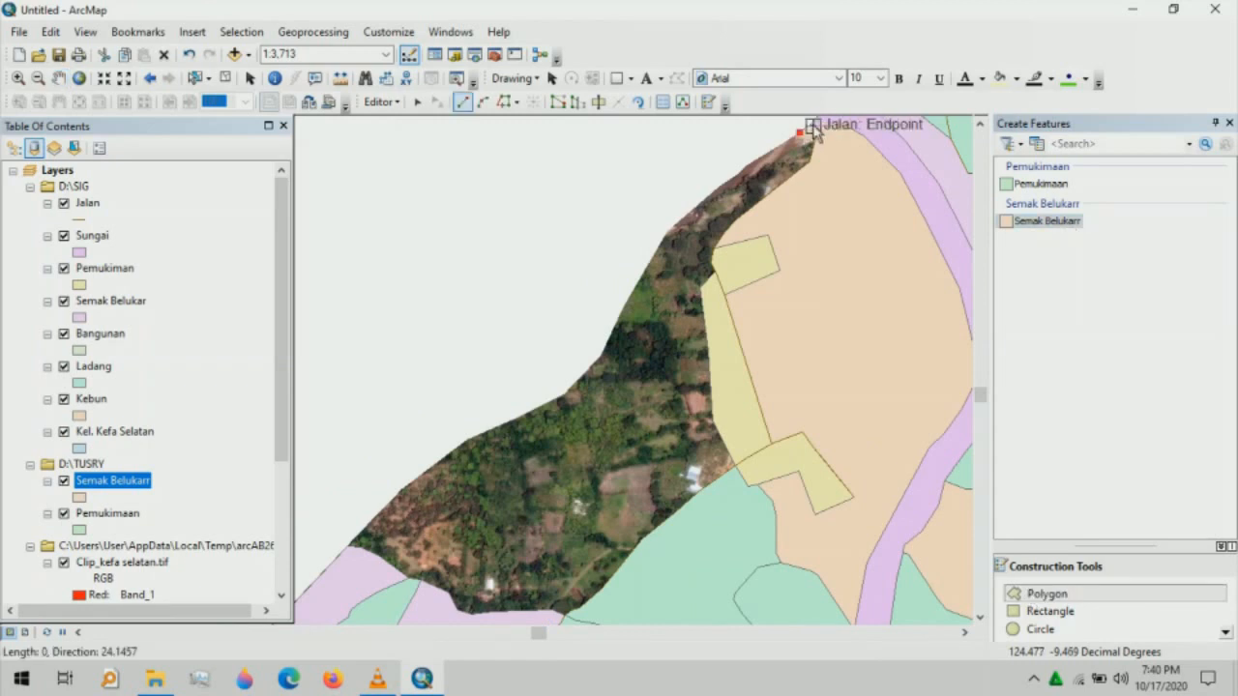
{"action": "left_click", "coordinate": [812, 126]}
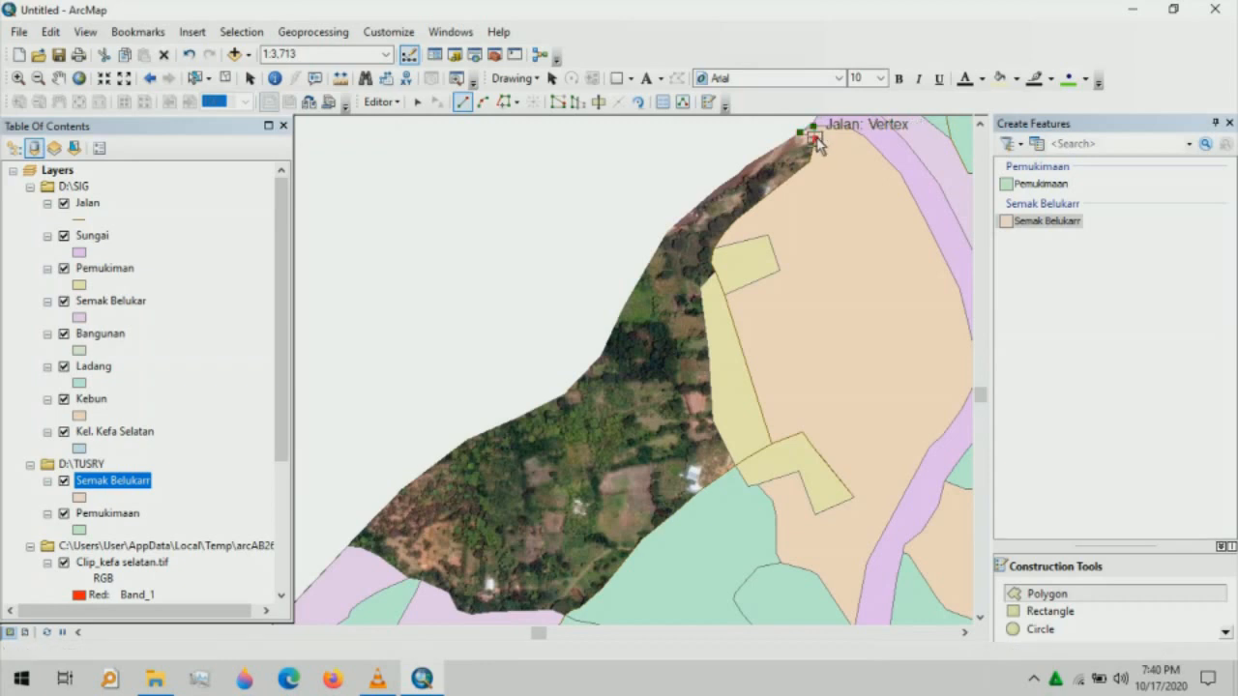
{"action": "left_click", "coordinate": [814, 140]}
{"action": "left_click", "coordinate": [810, 162]}
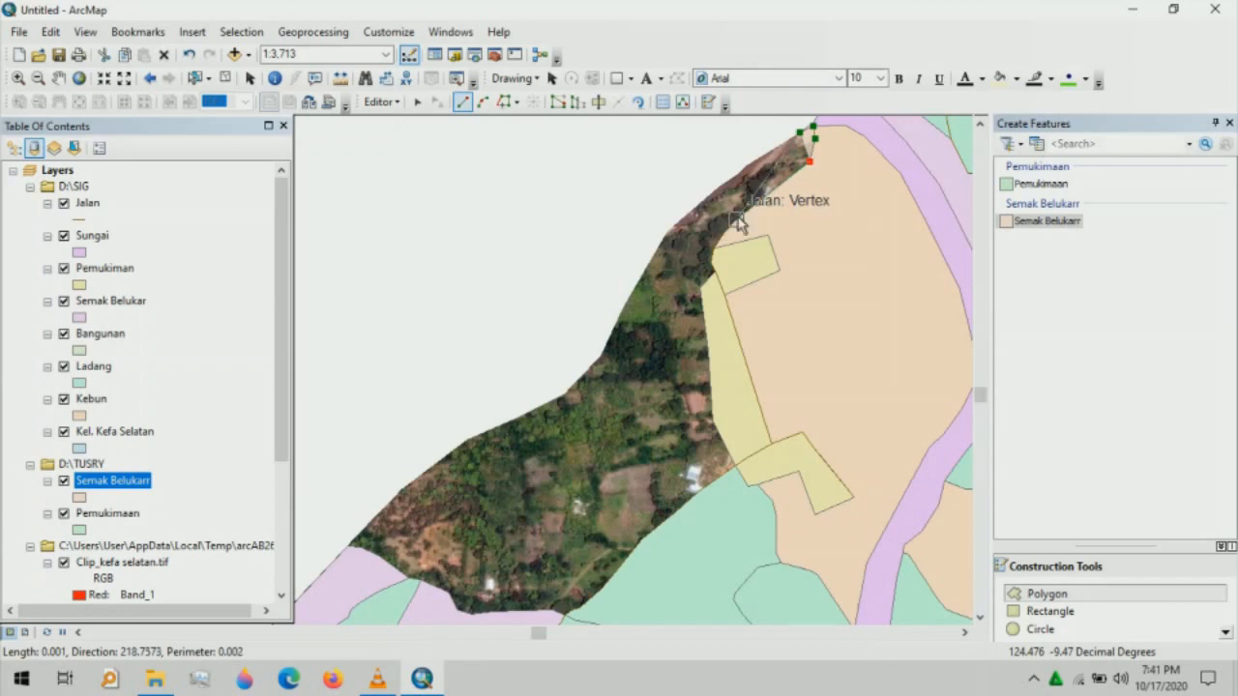
{"action": "left_click", "coordinate": [735, 219]}
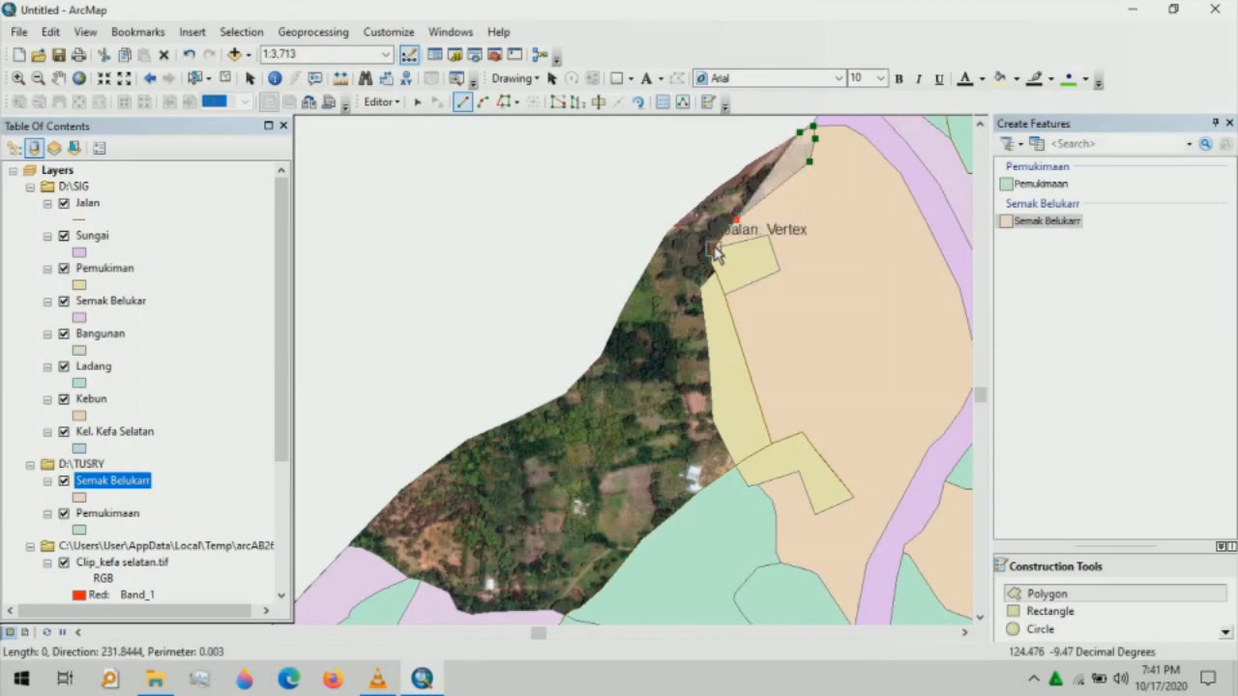
{"action": "left_click", "coordinate": [712, 257]}
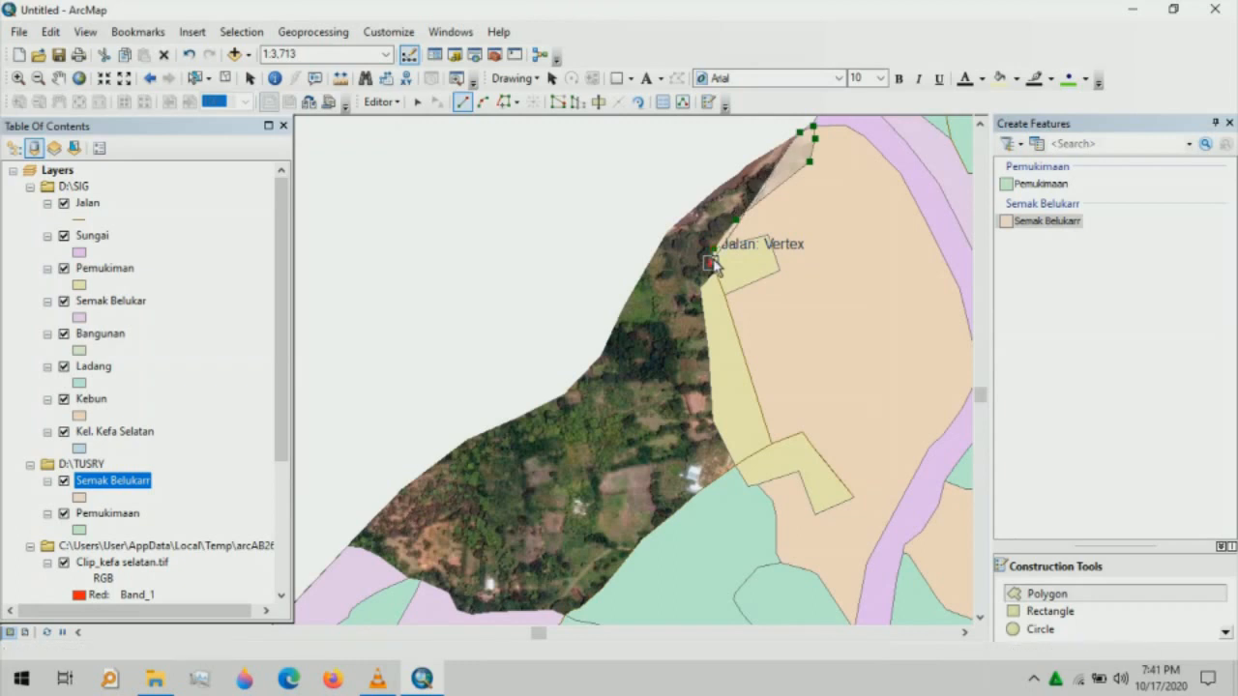
{"action": "left_click", "coordinate": [712, 261]}
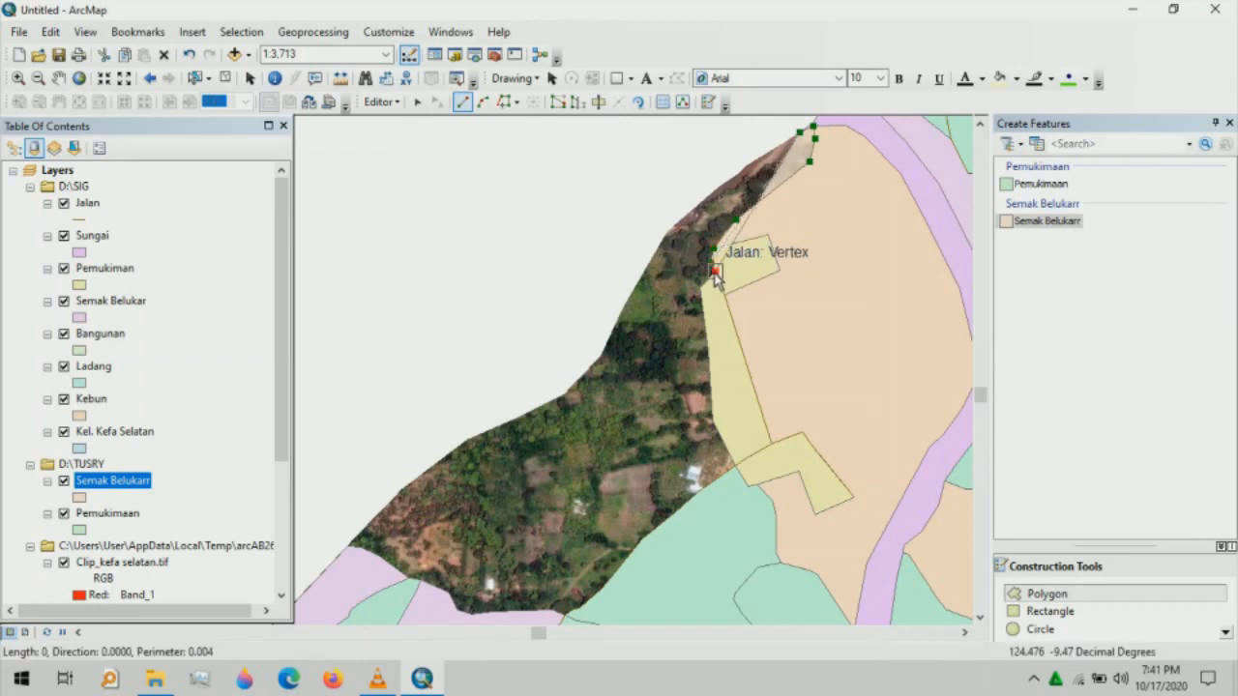
{"action": "left_click", "coordinate": [715, 272]}
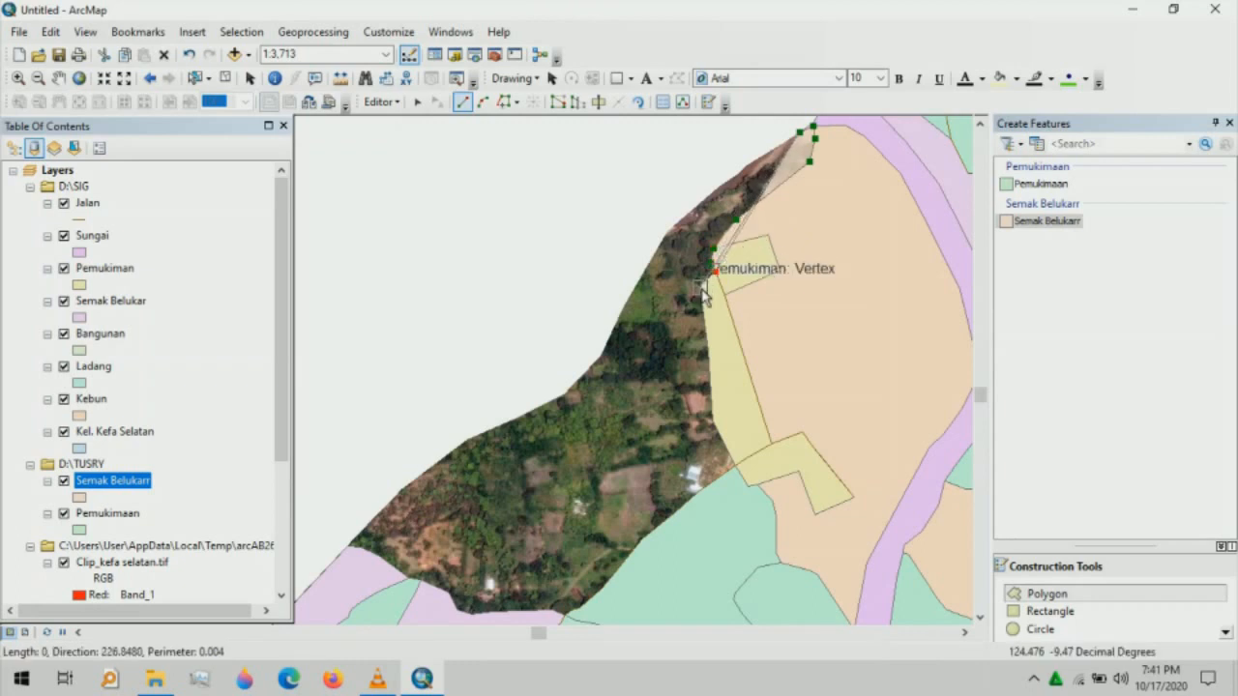
{"action": "left_click", "coordinate": [700, 287]}
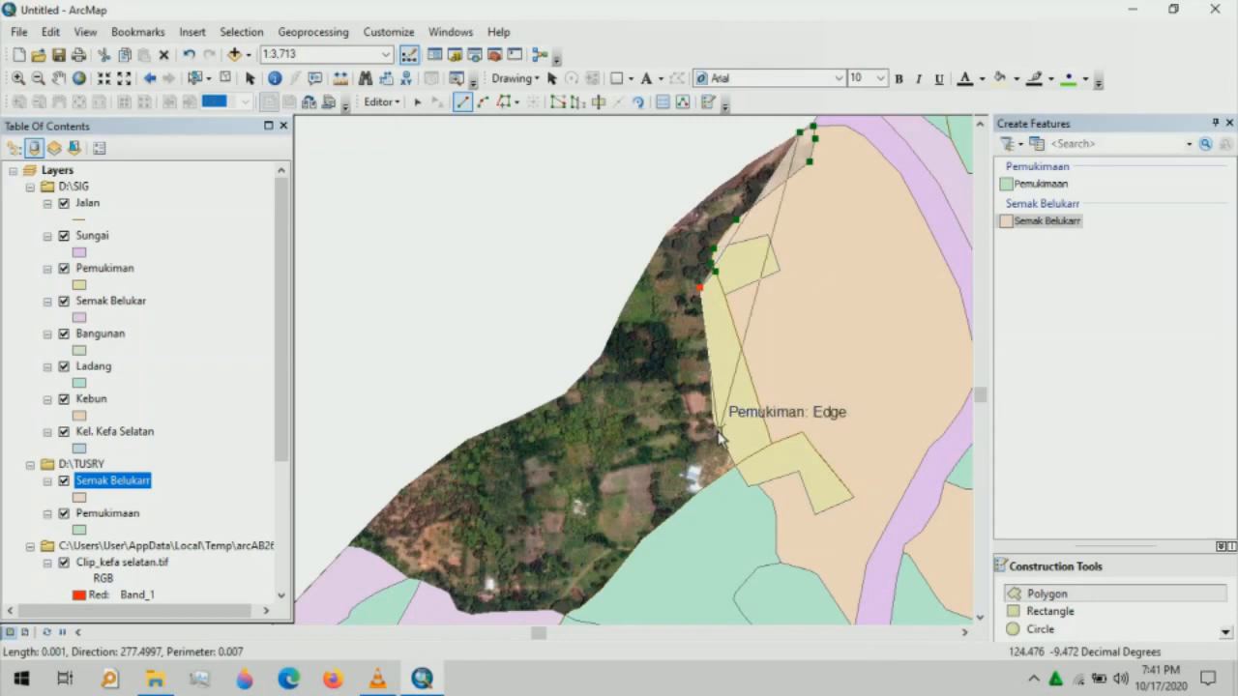
{"action": "left_click", "coordinate": [710, 367]}
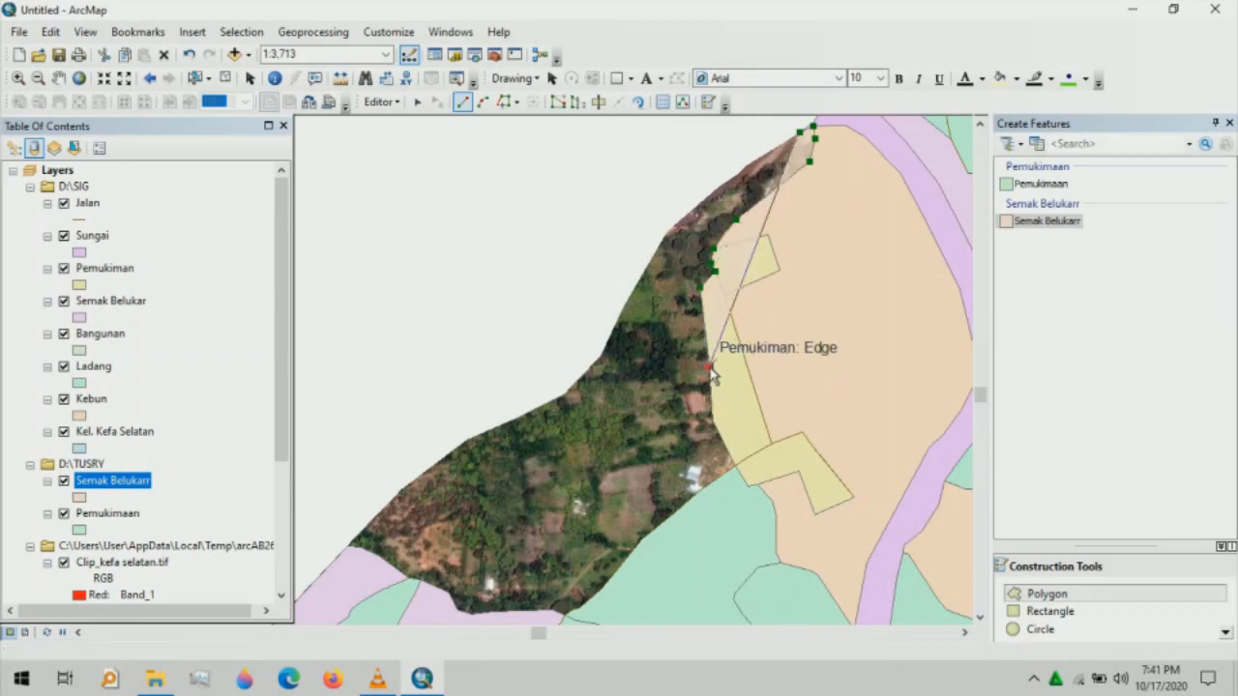
{"action": "left_click", "coordinate": [714, 421]}
{"action": "left_click", "coordinate": [736, 466]}
{"action": "left_click", "coordinate": [643, 540]}
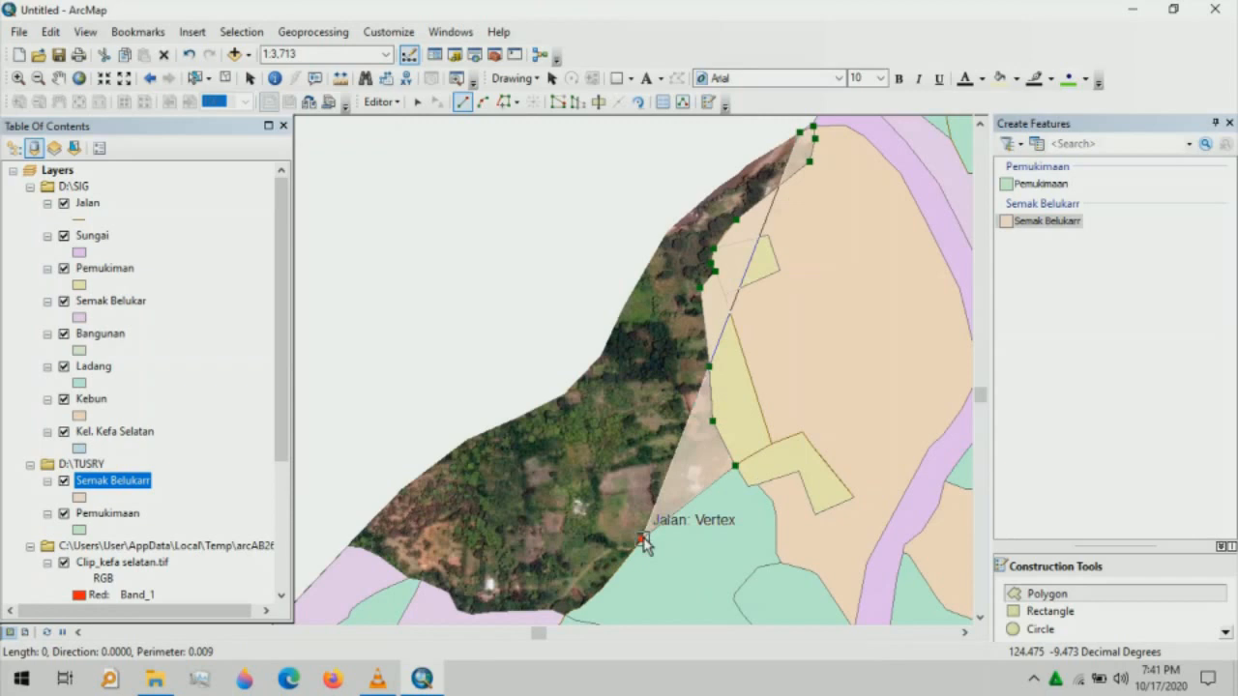
- Close the Semak Belukarr polygon along the lower edge and village boundary, then stop editing
{"action": "left_click", "coordinate": [601, 587]}
{"action": "left_click", "coordinate": [578, 607]}
{"action": "left_click", "coordinate": [552, 609]}
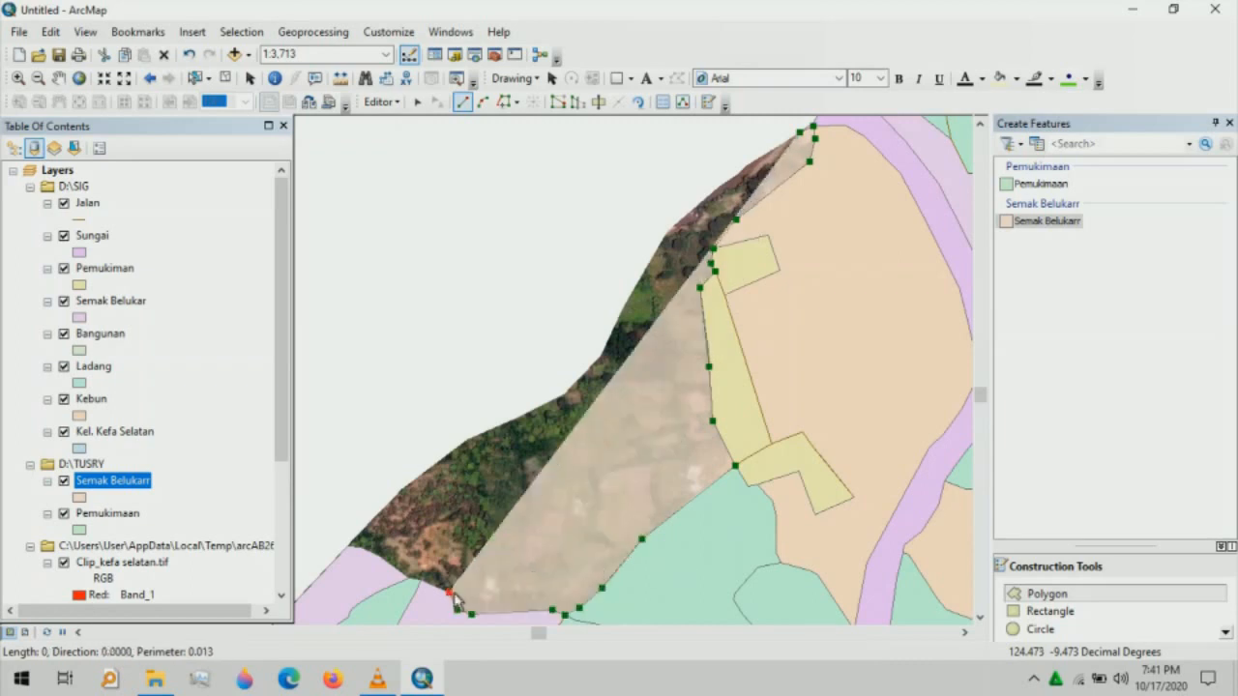
{"action": "left_click", "coordinate": [472, 613]}
{"action": "left_click", "coordinate": [449, 591]}
{"action": "left_click", "coordinate": [421, 579]}
{"action": "left_click", "coordinate": [409, 578]}
{"action": "left_click", "coordinate": [378, 555]}
{"action": "left_click", "coordinate": [360, 547]}
{"action": "left_click", "coordinate": [348, 546]}
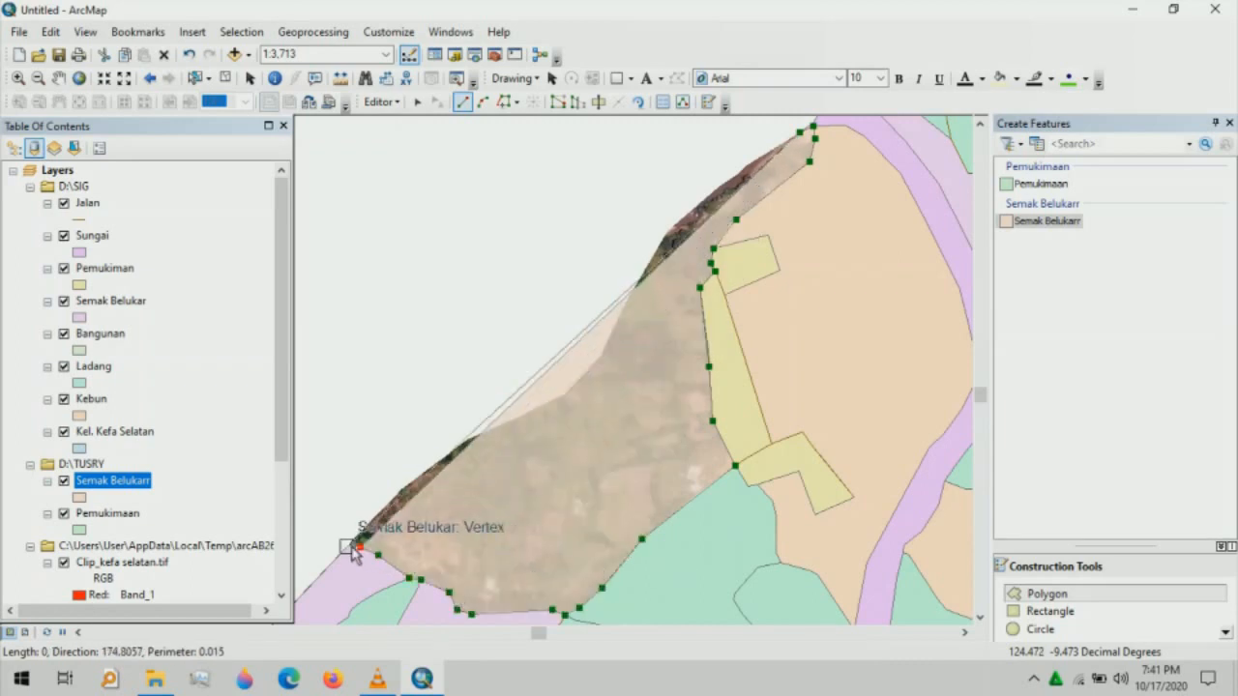
{"action": "left_click", "coordinate": [401, 490]}
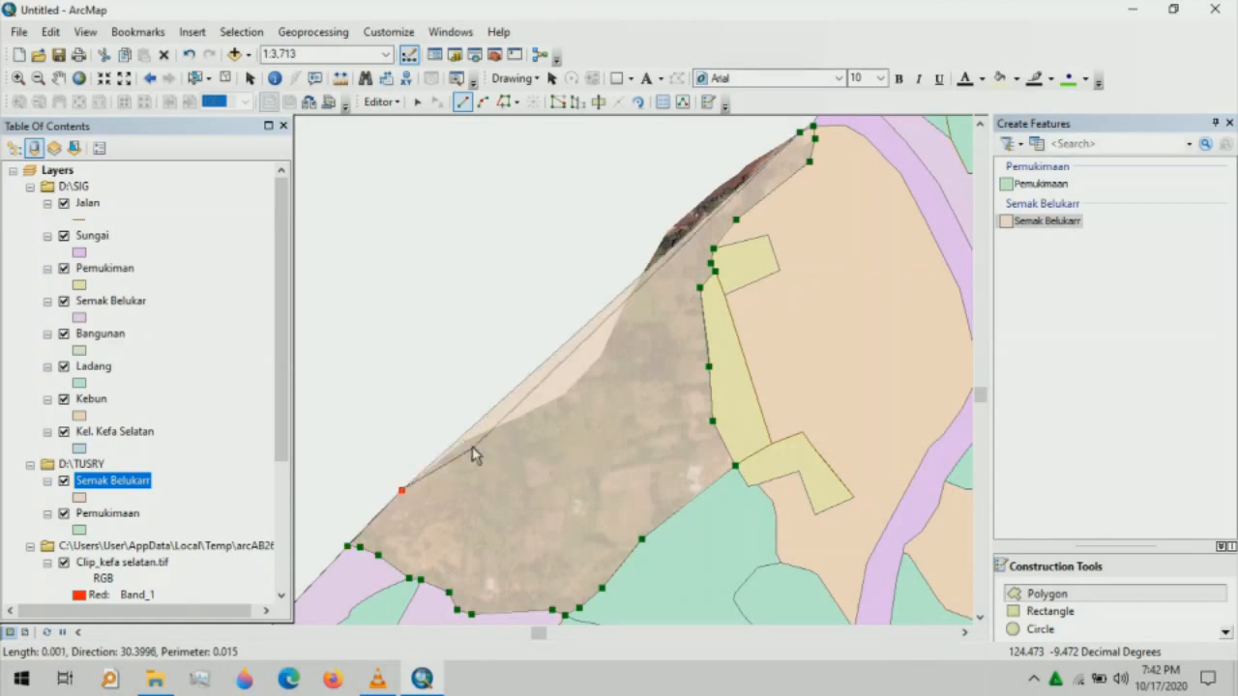
{"action": "left_click", "coordinate": [467, 441]}
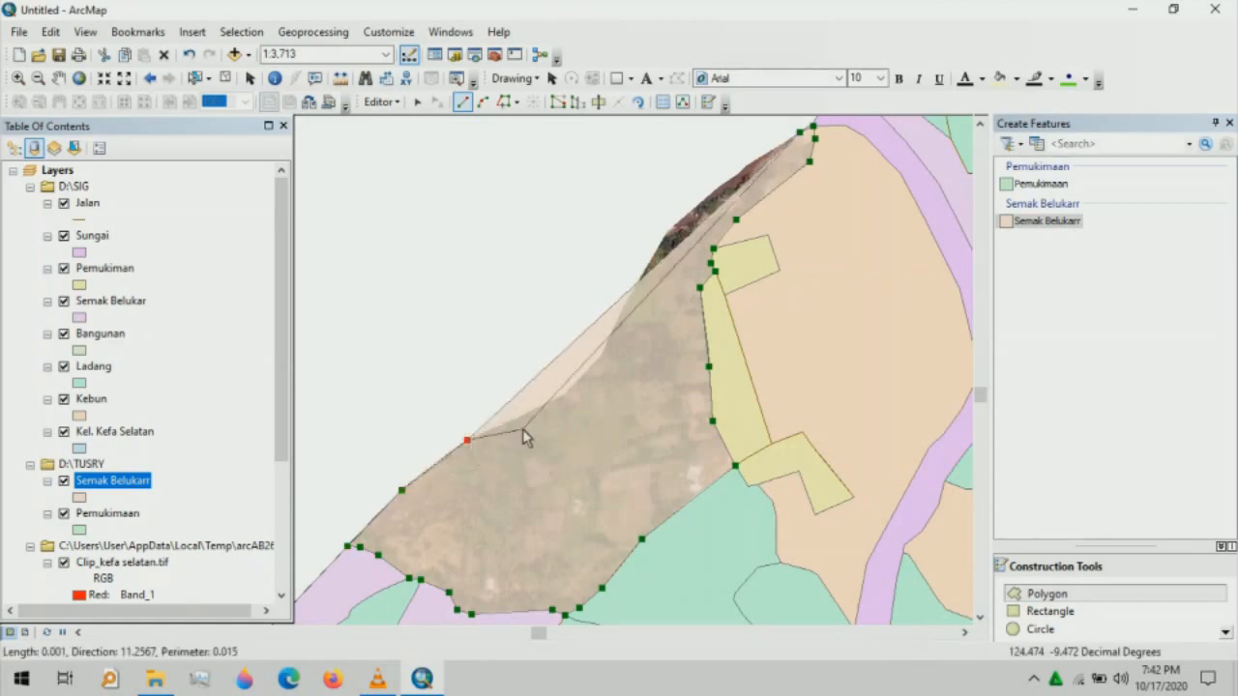
{"action": "left_click", "coordinate": [566, 399]}
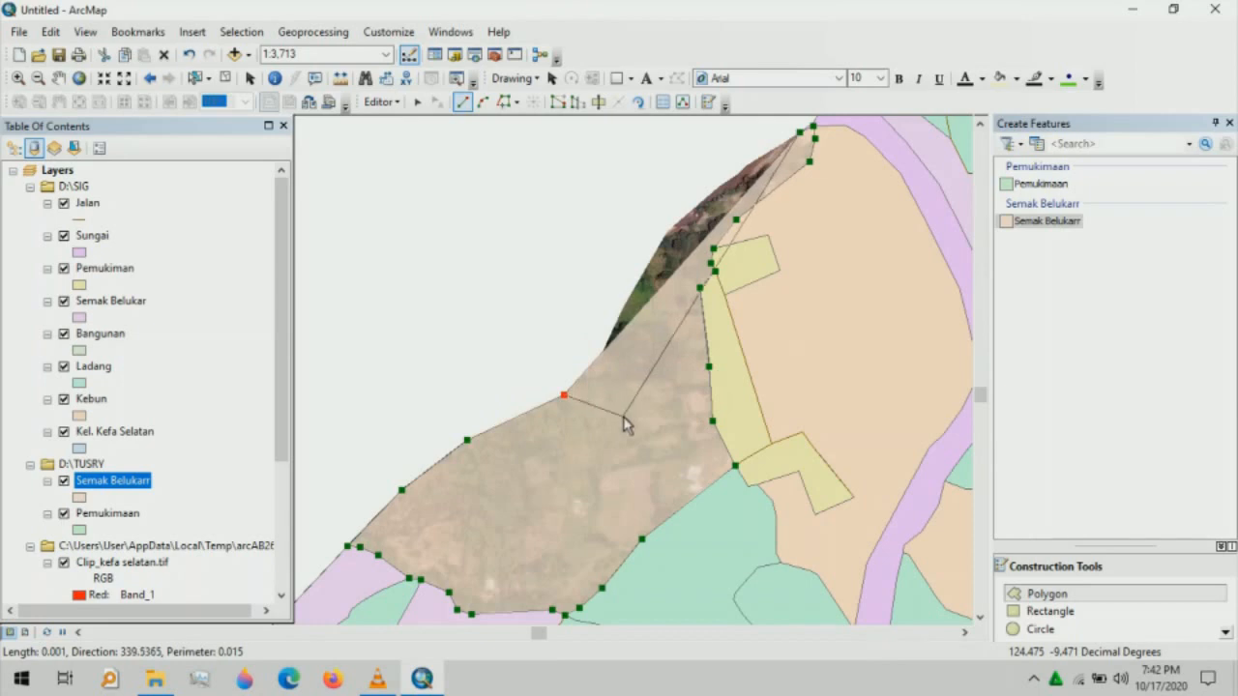
{"action": "left_click", "coordinate": [601, 356]}
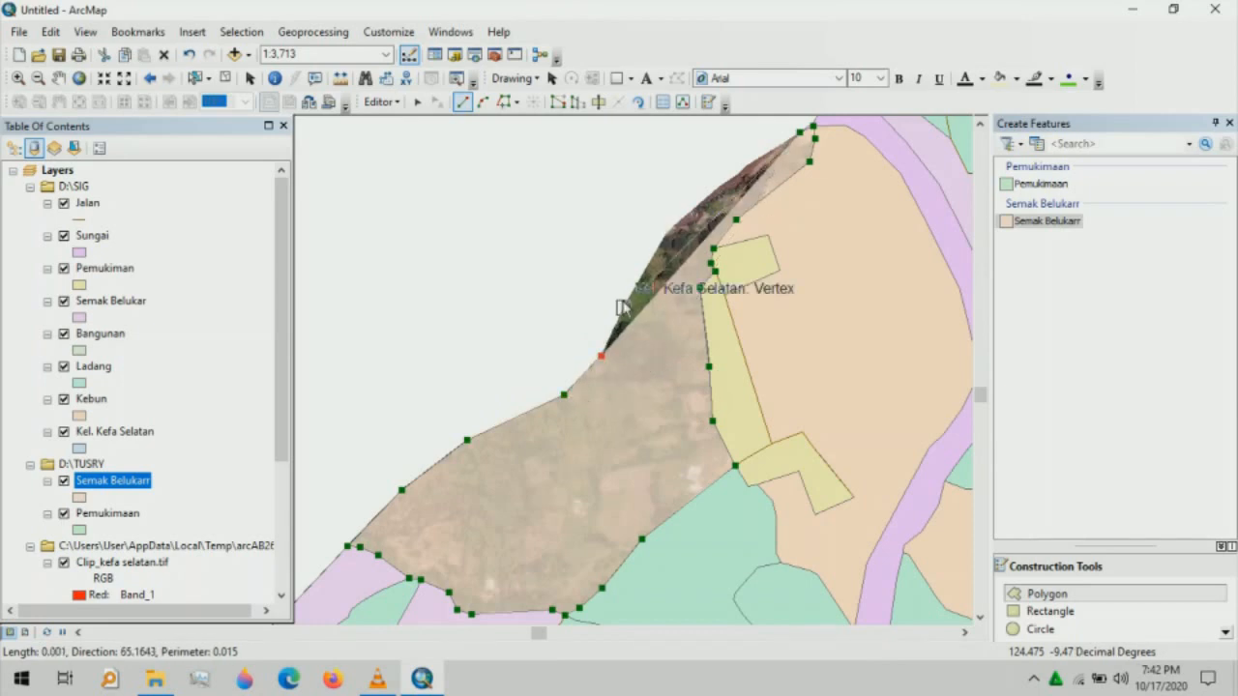
{"action": "left_click", "coordinate": [678, 230]}
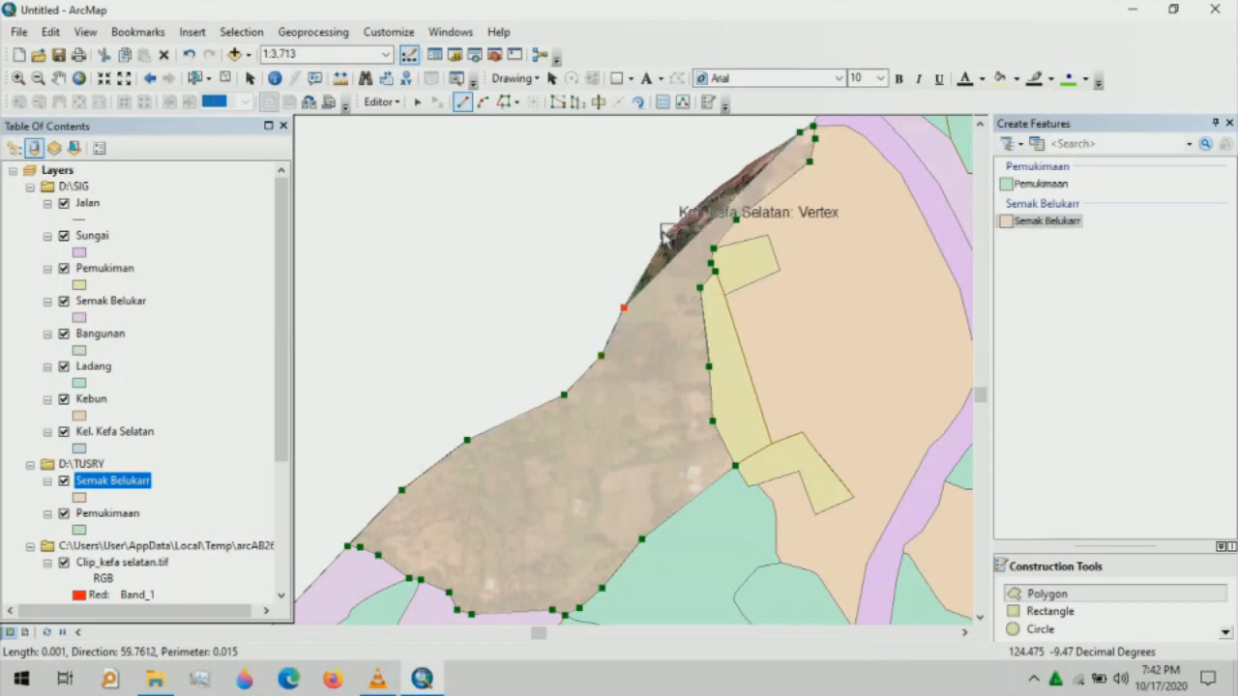
{"action": "left_click", "coordinate": [808, 128]}
{"action": "double_click", "coordinate": [746, 215]}
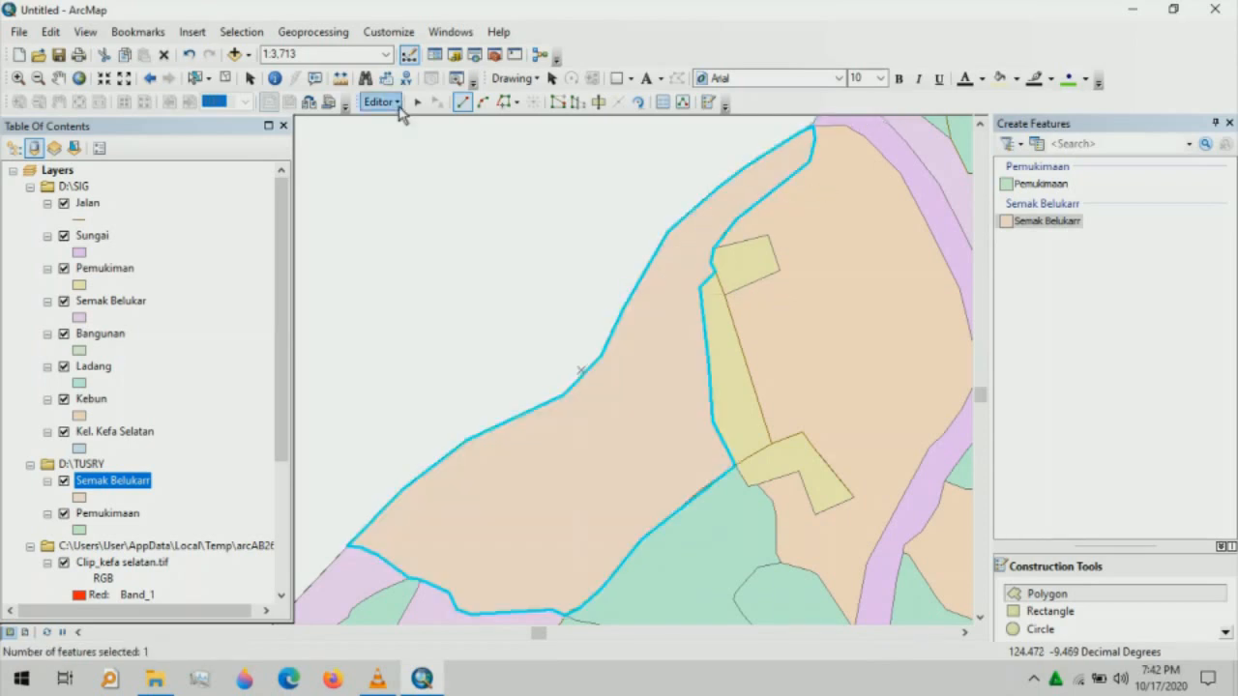
{"action": "left_click", "coordinate": [397, 105]}
{"action": "left_click", "coordinate": [411, 145]}
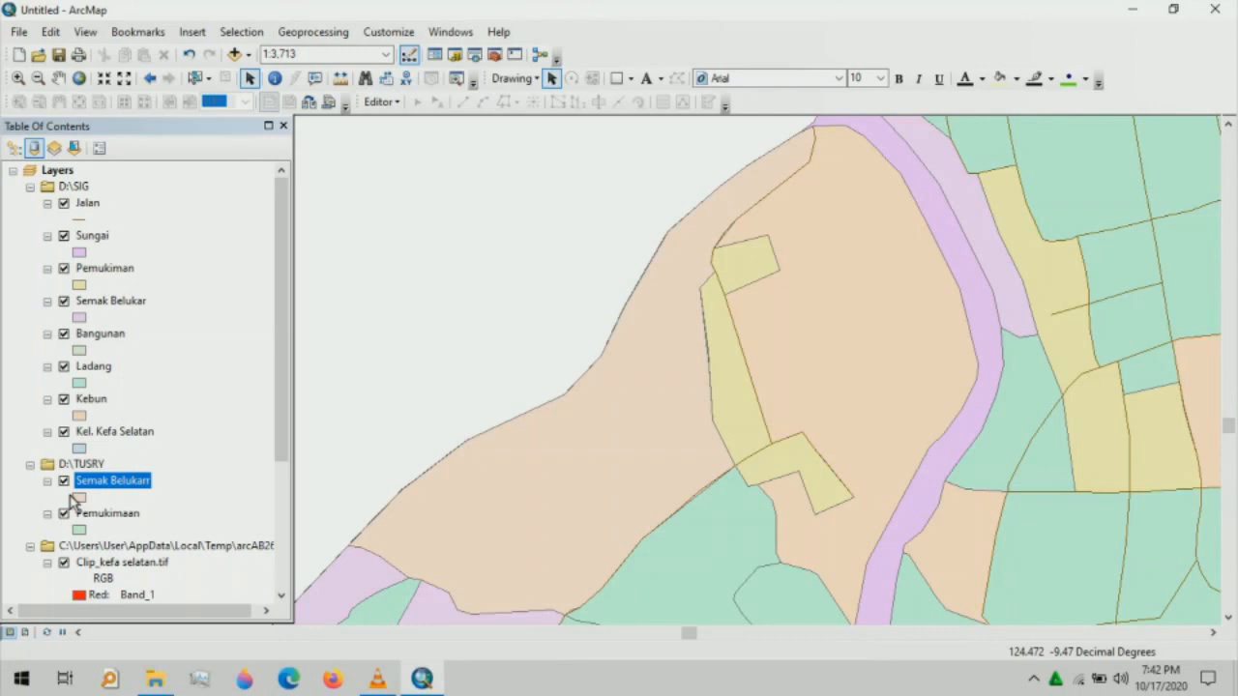
- Zoom the map to the full extent of the Kel. Kefa Selatan layer
{"action": "left_click_drag", "start_coordinate": [278, 462], "coordinate": [279, 533]}
{"action": "scroll", "coordinate": [121, 495], "scroll_direction": "down", "scroll_amount": 1}
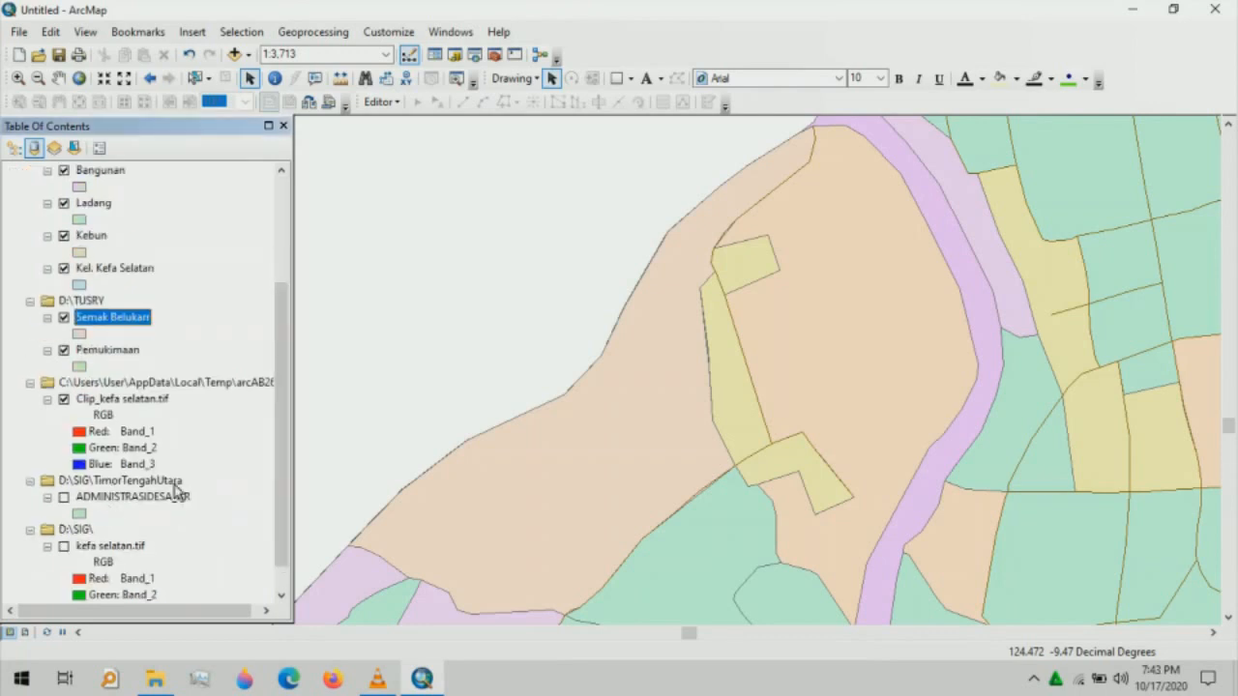
{"action": "left_click", "coordinate": [124, 270]}
{"action": "right_click", "coordinate": [123, 270]}
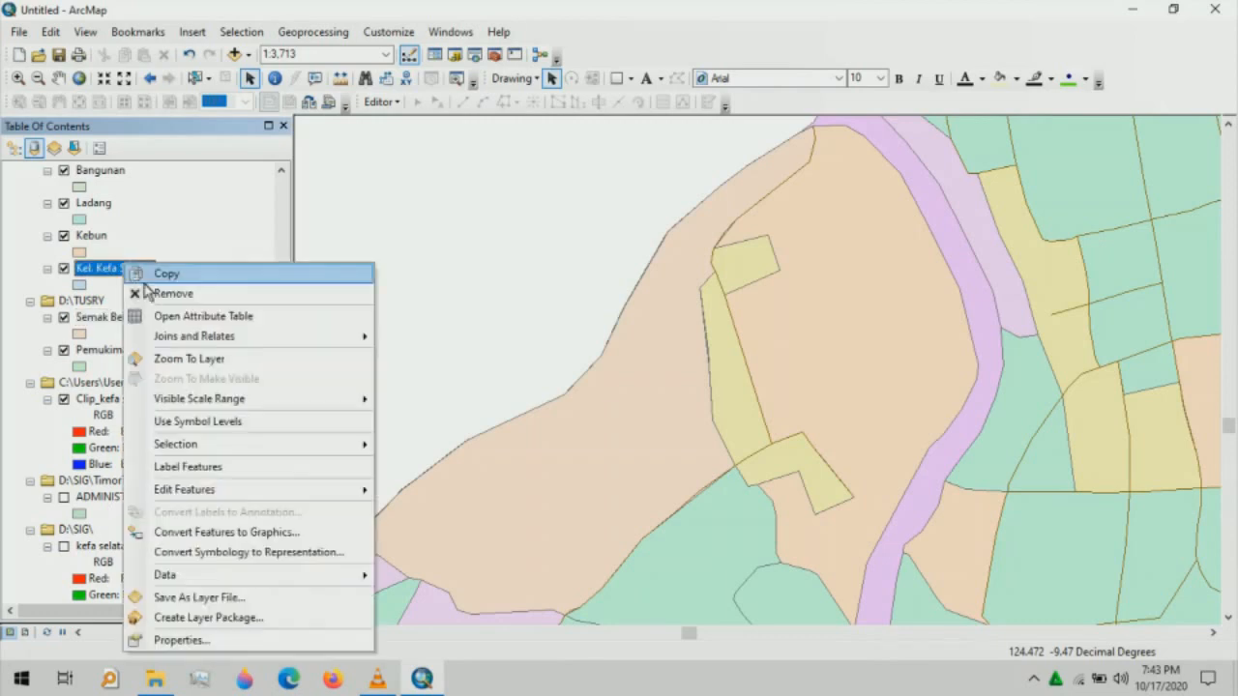
{"action": "left_click", "coordinate": [193, 359]}
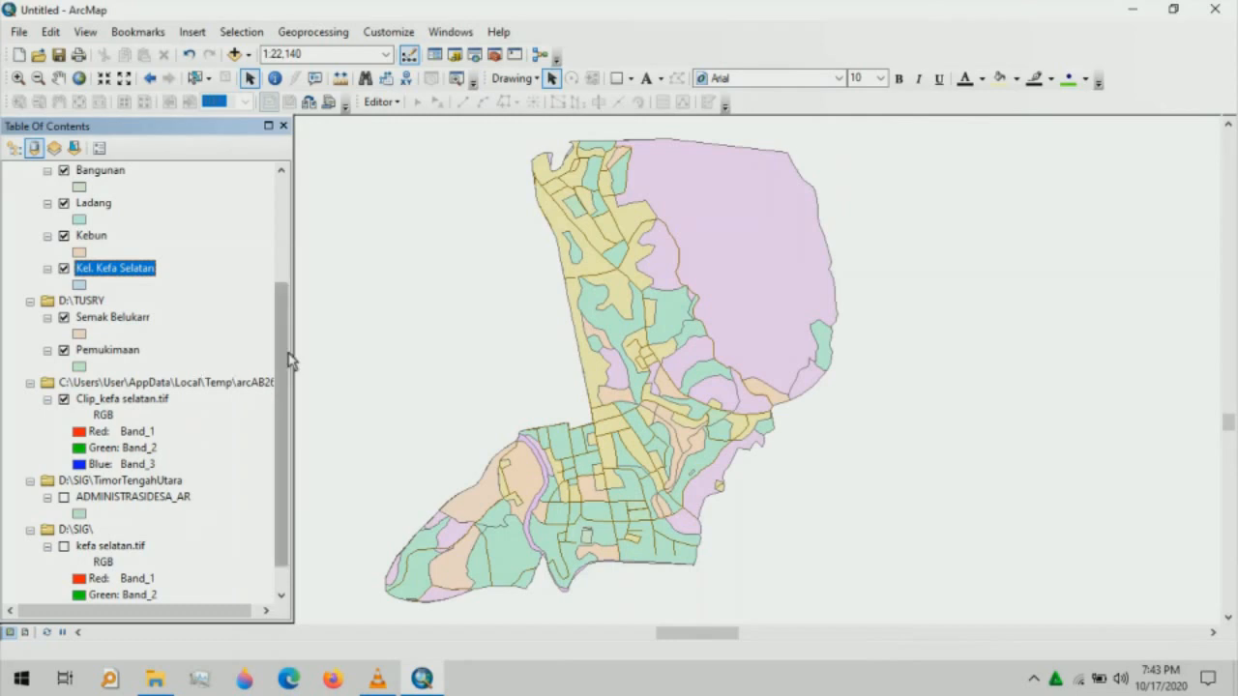
- Open the Layers data frame context menu and dismiss it without changes
{"action": "scroll", "coordinate": [279, 343], "scroll_direction": "up", "scroll_amount": 4}
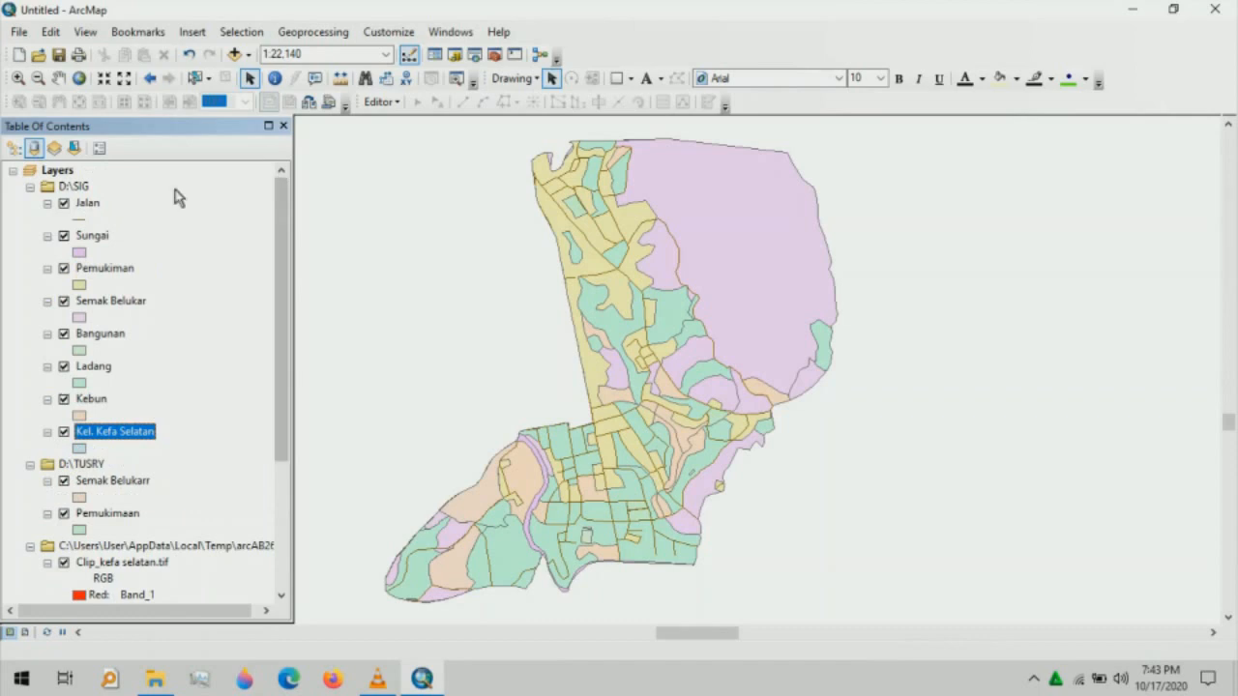
{"action": "left_click", "coordinate": [60, 172]}
{"action": "right_click", "coordinate": [64, 177]}
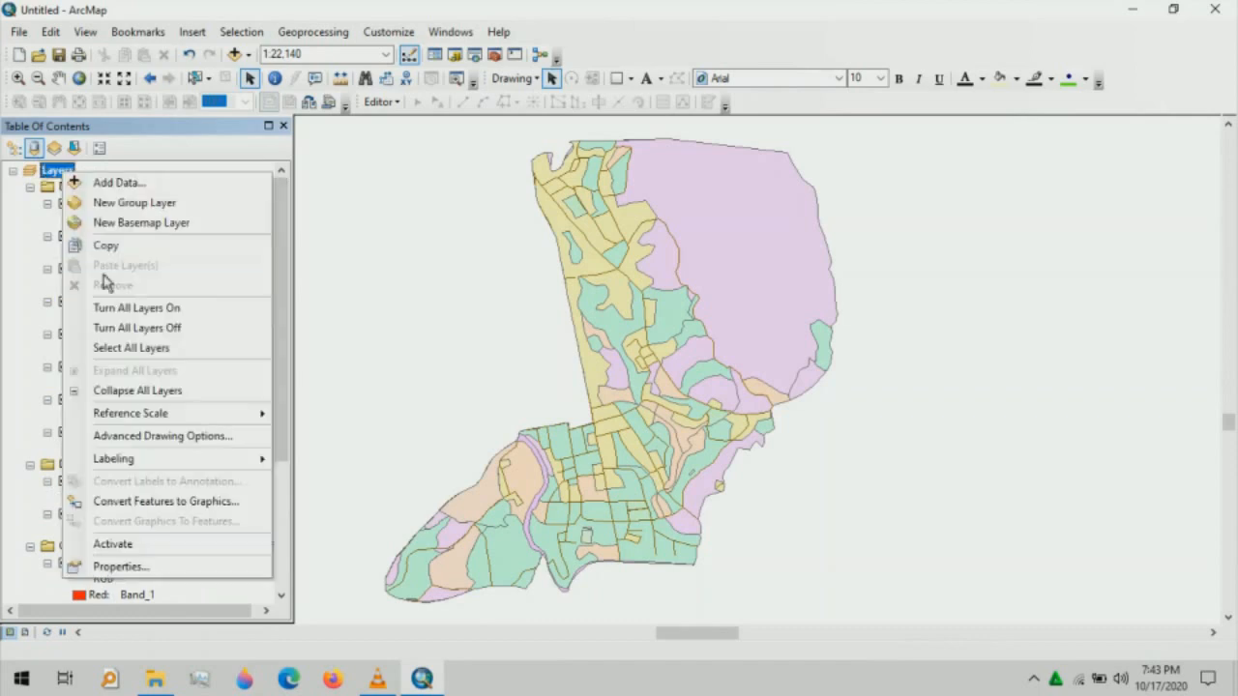
{"action": "left_click", "coordinate": [280, 280]}
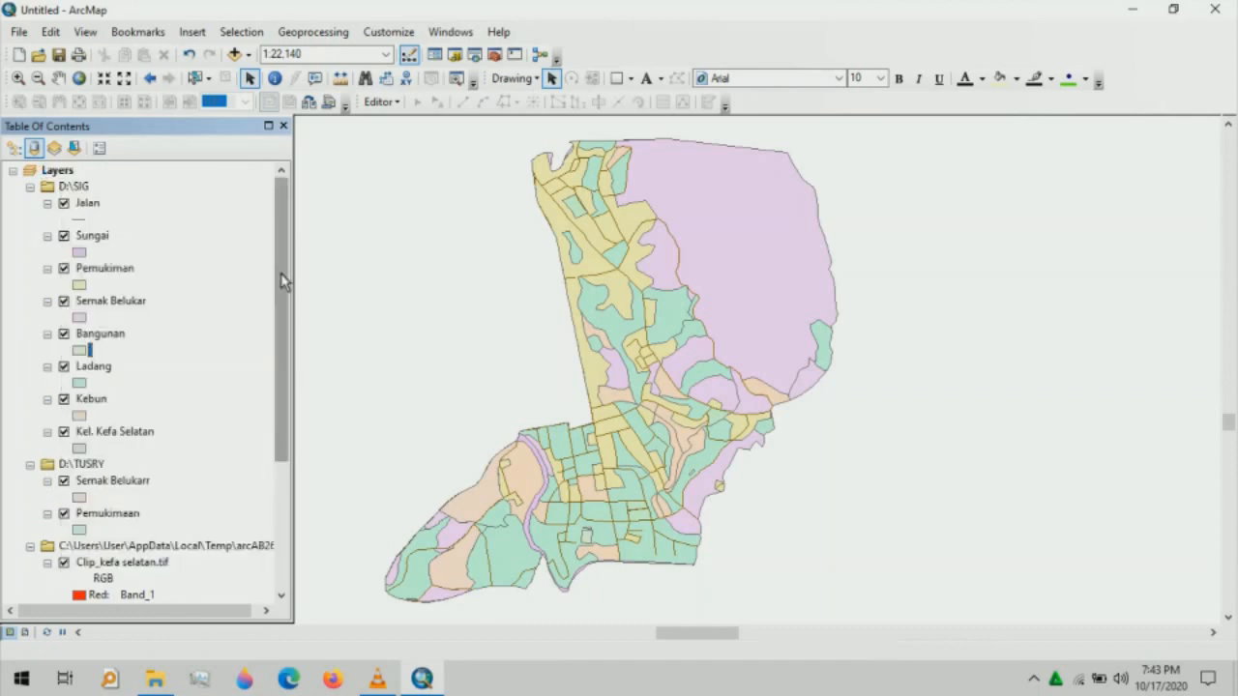
{"action": "mouse_move", "coordinate": [281, 273]}
{"action": "left_mouse_down"}
{"action": "mouse_move", "coordinate": [283, 321]}
{"action": "mouse_move", "coordinate": [276, 268]}
{"action": "left_mouse_up"}
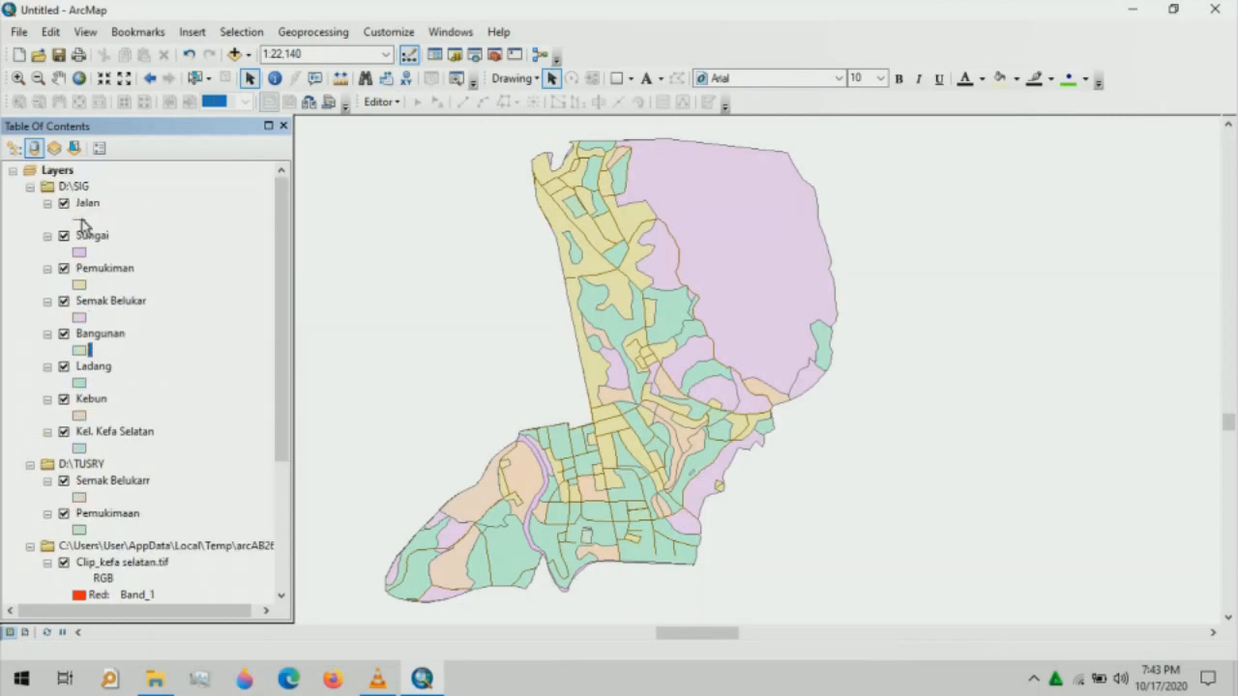
- Give the Jalan roads the red Highway Ramp line symbol at width 1.50
{"action": "left_click", "coordinate": [83, 220]}
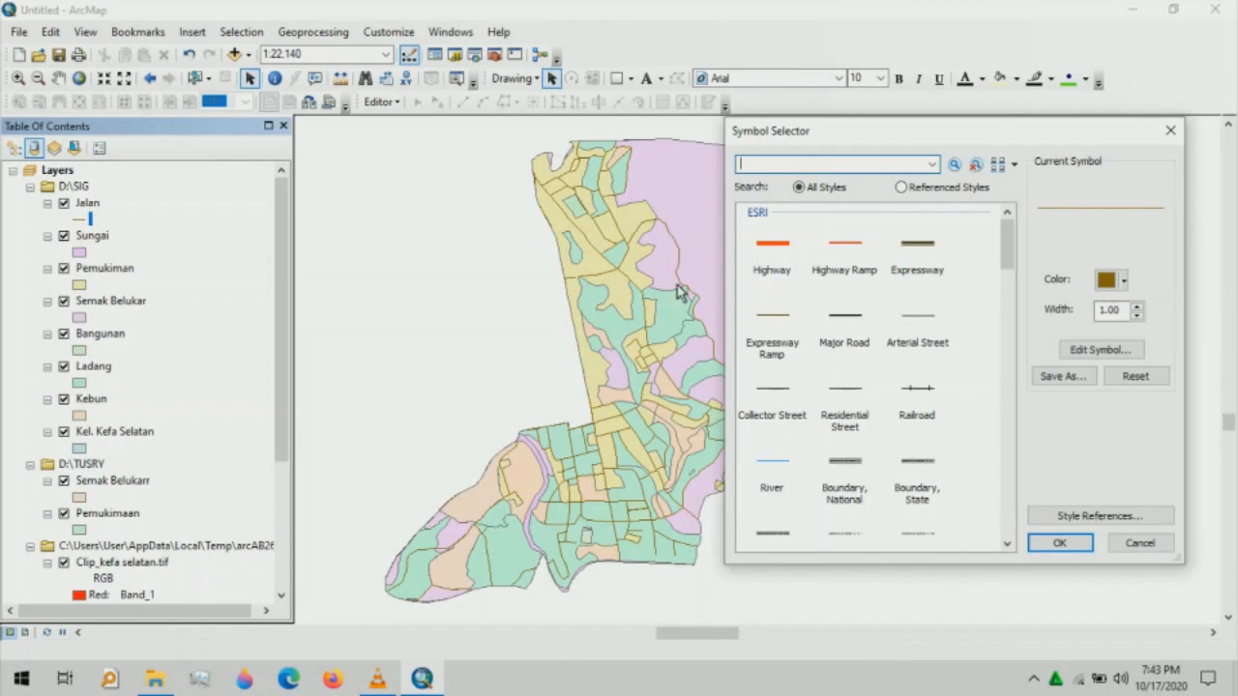
{"action": "left_click", "coordinate": [854, 245]}
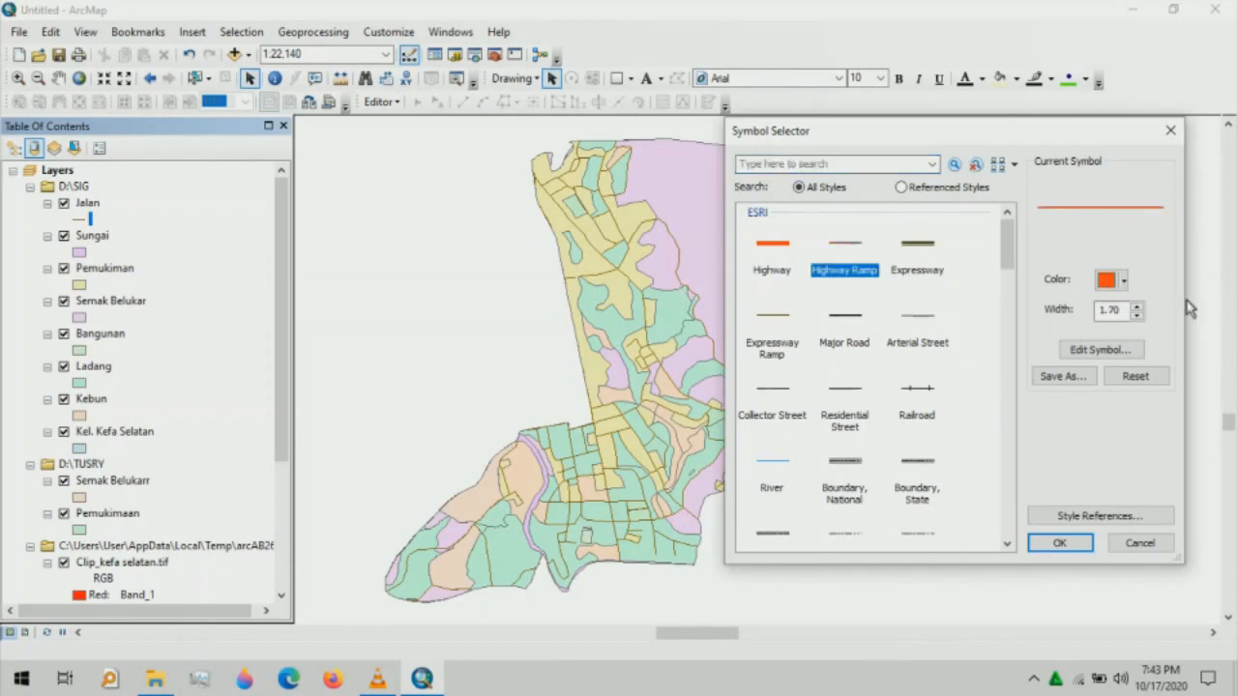
{"action": "left_click", "coordinate": [1113, 311]}
{"action": "type", "text": "1.50"}
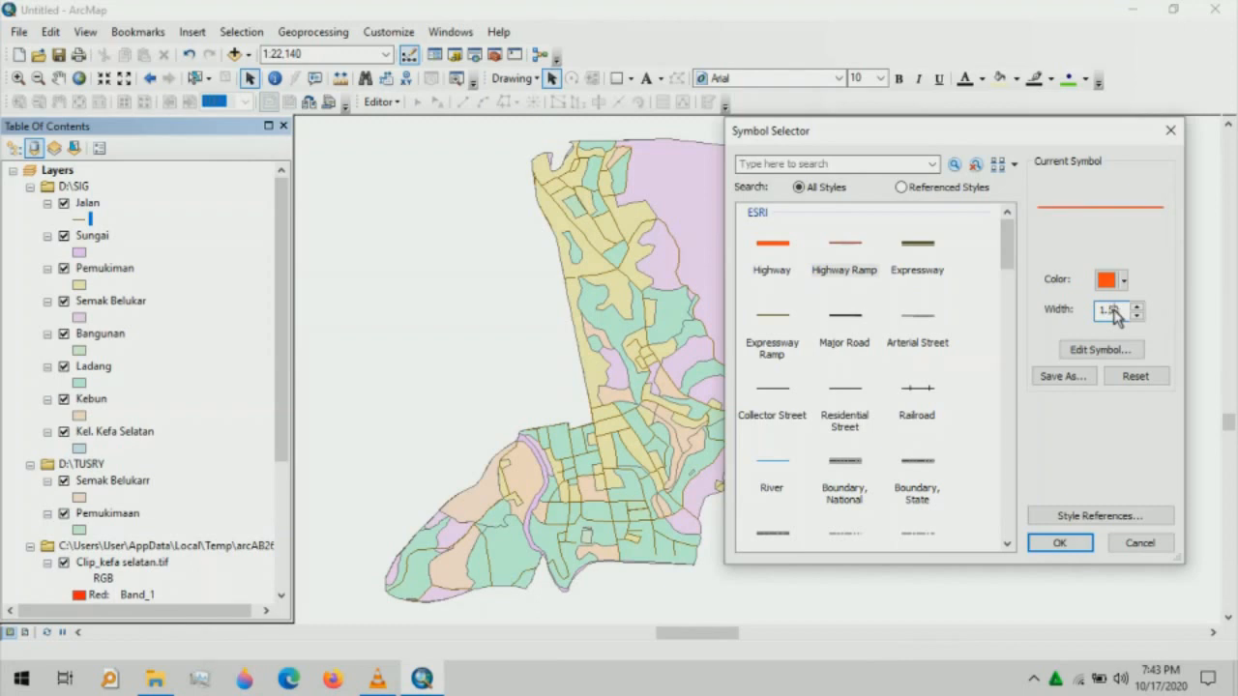
{"action": "left_click", "coordinate": [1061, 543]}
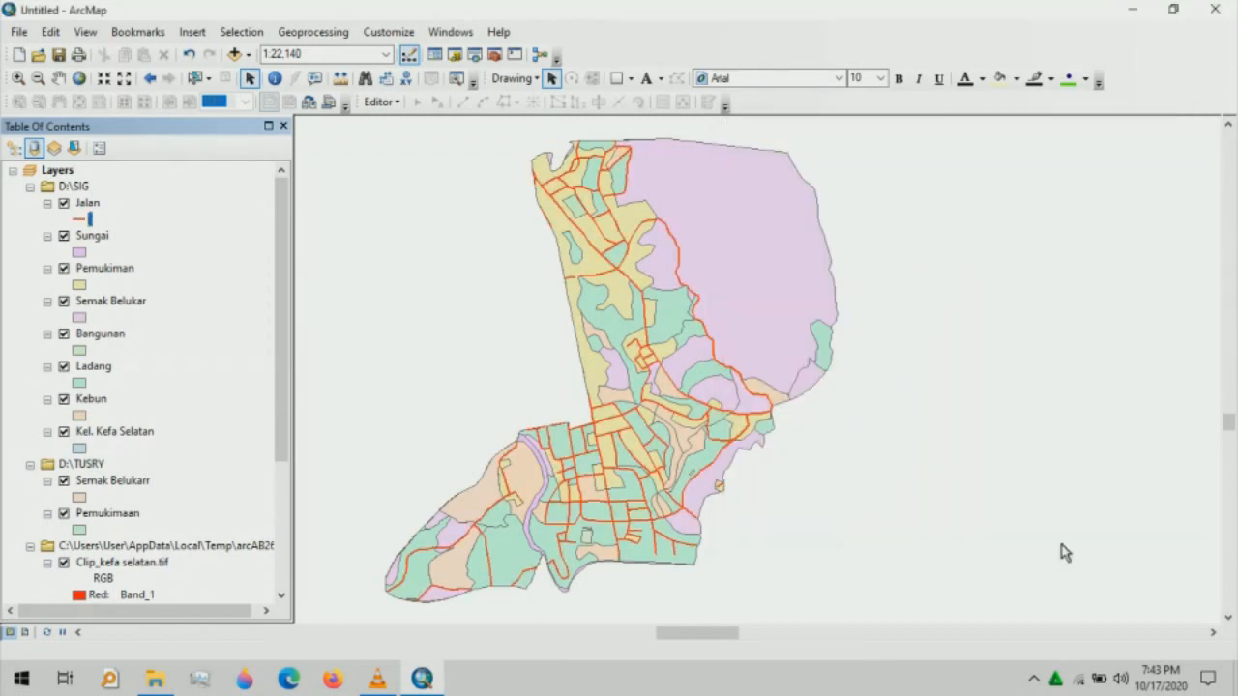
- Give the Sungai river the blue Lake fill symbol
{"action": "left_click", "coordinate": [80, 256]}
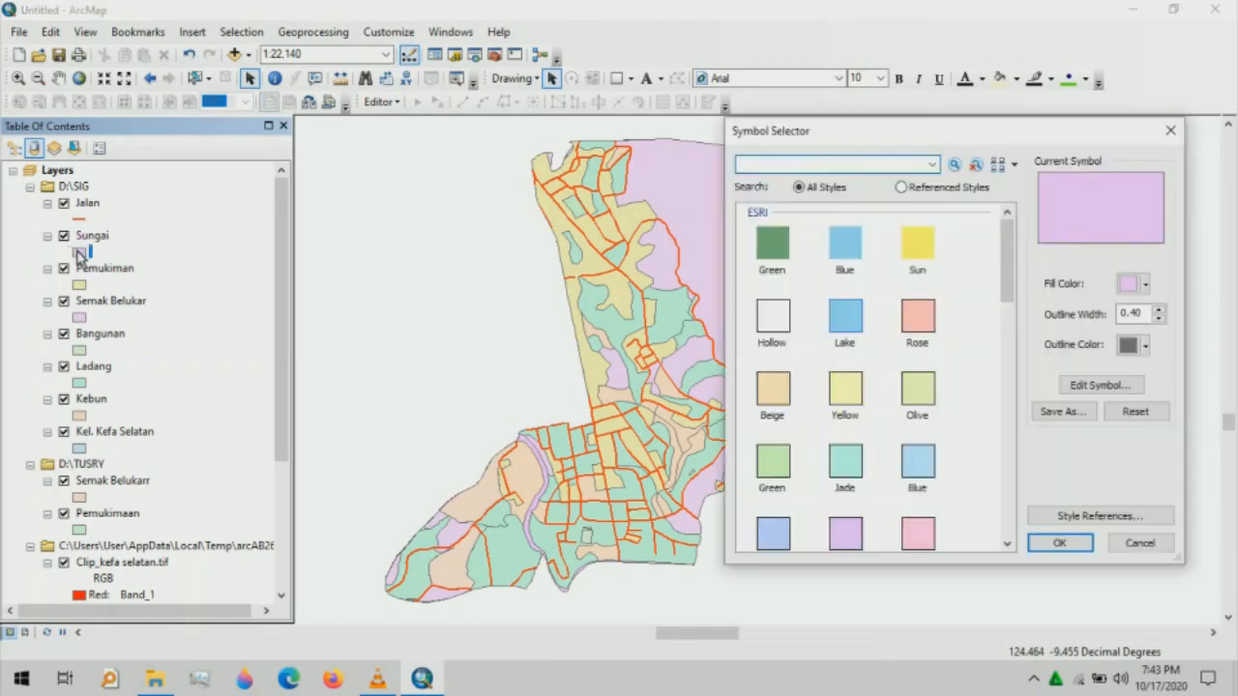
{"action": "left_click", "coordinate": [841, 308]}
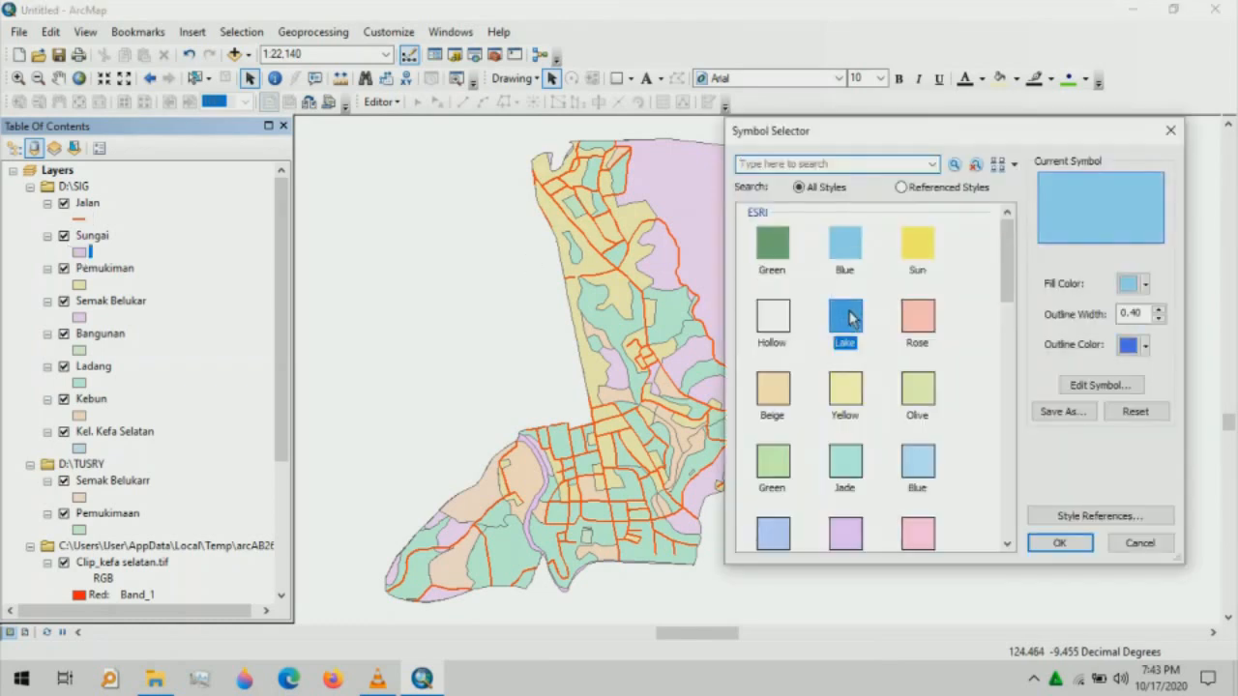
{"action": "left_click", "coordinate": [1160, 312]}
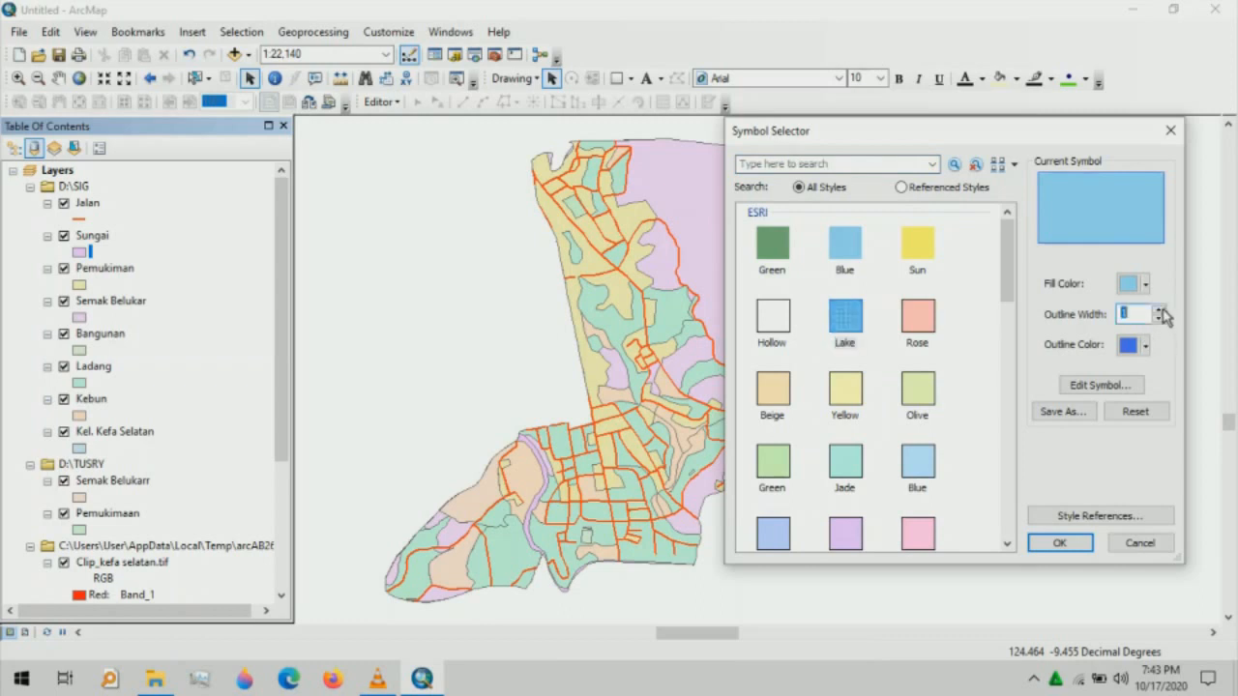
{"action": "left_click", "coordinate": [1058, 544]}
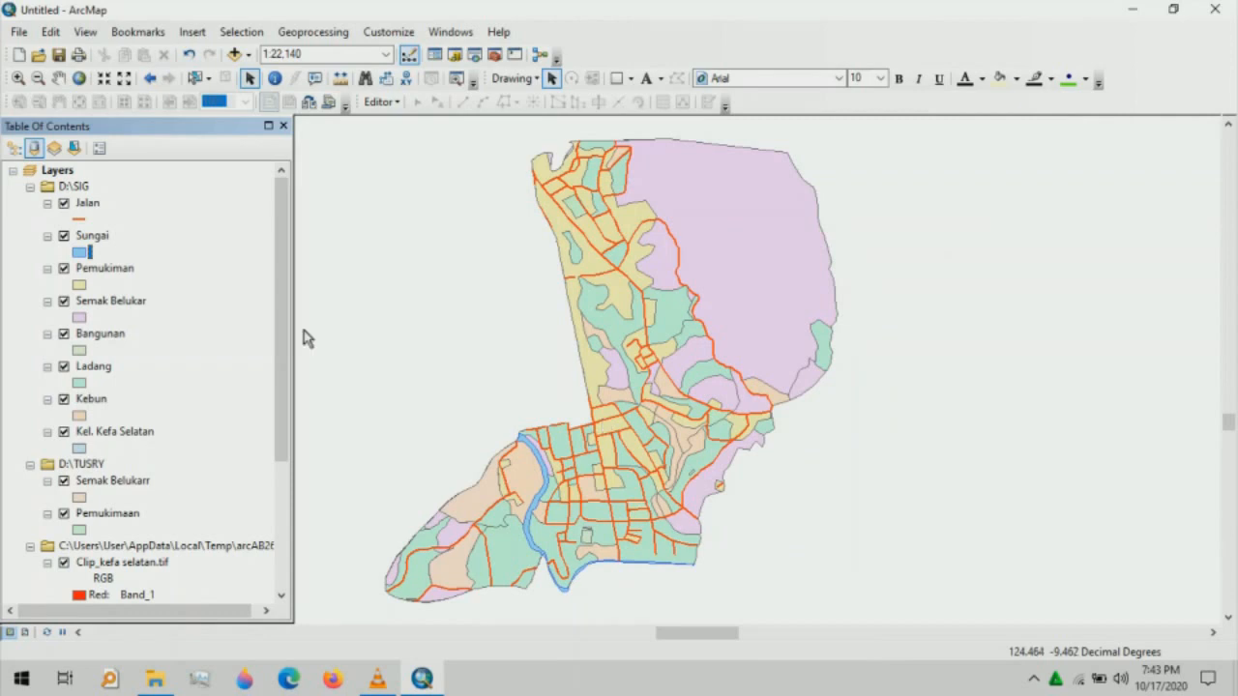
- Try orange-brown, light and dark orange fills for Pemukiman, with a dark orange outline
{"action": "left_click", "coordinate": [81, 285]}
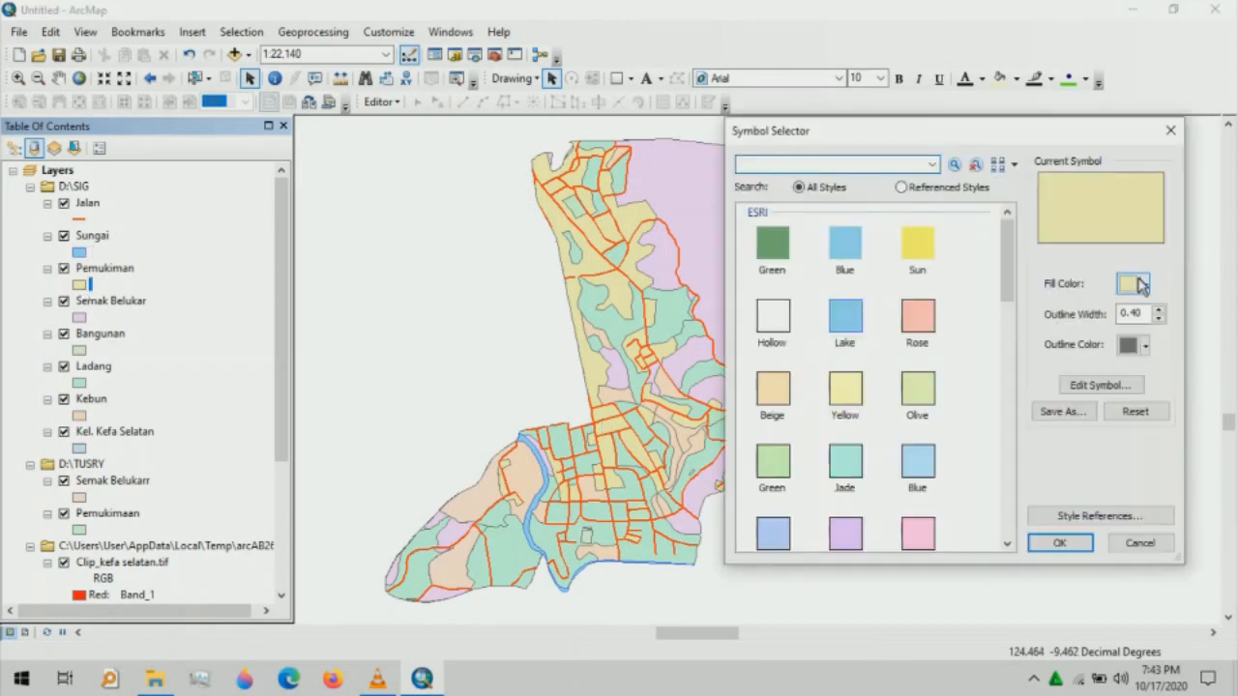
{"action": "left_click", "coordinate": [1141, 285]}
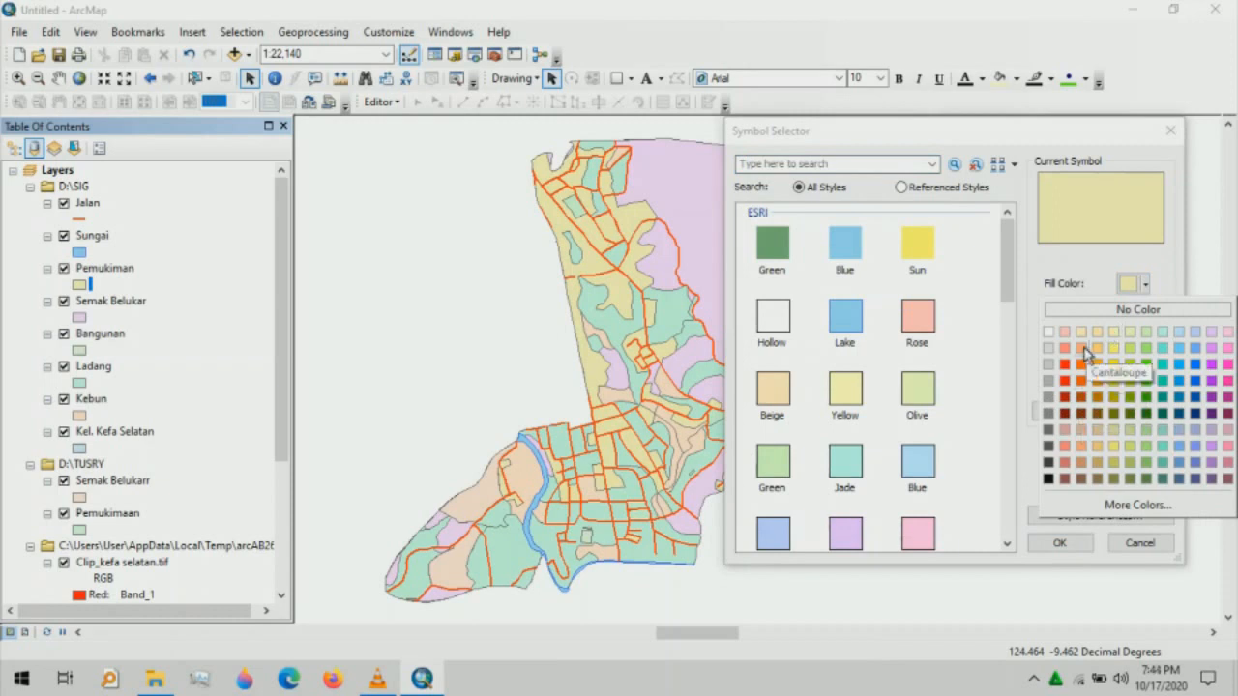
{"action": "left_click", "coordinate": [1100, 400]}
{"action": "left_click", "coordinate": [1147, 286]}
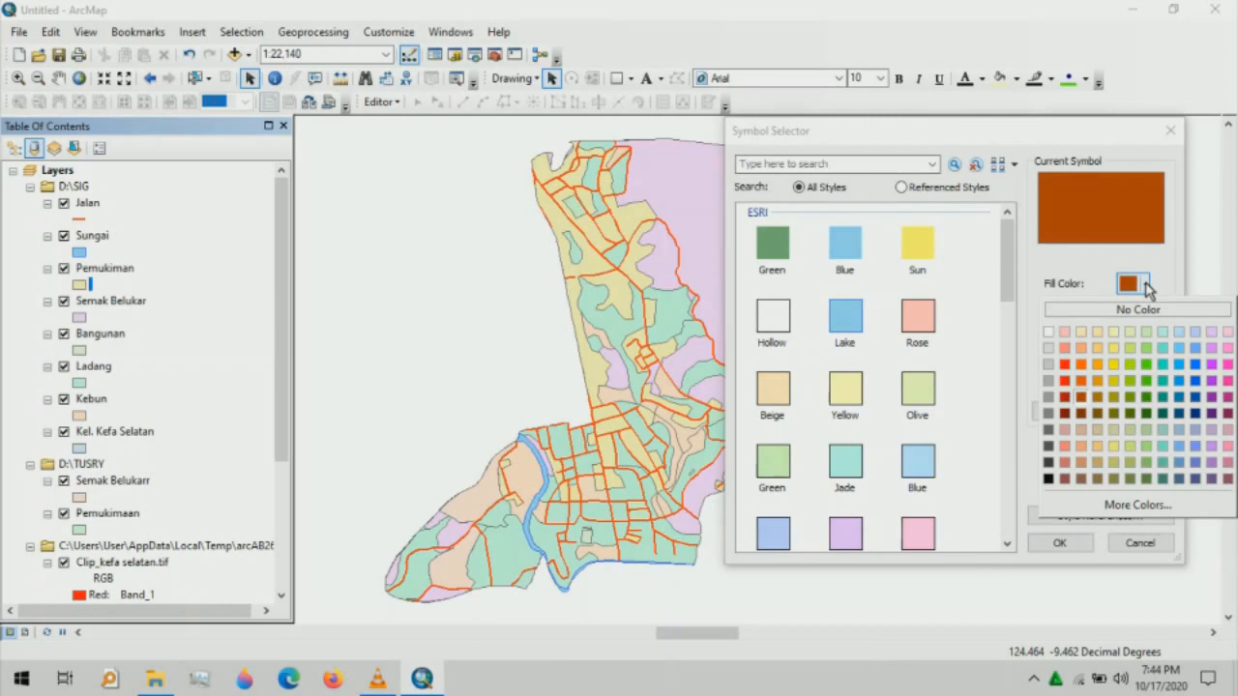
{"action": "left_click", "coordinate": [1147, 286]}
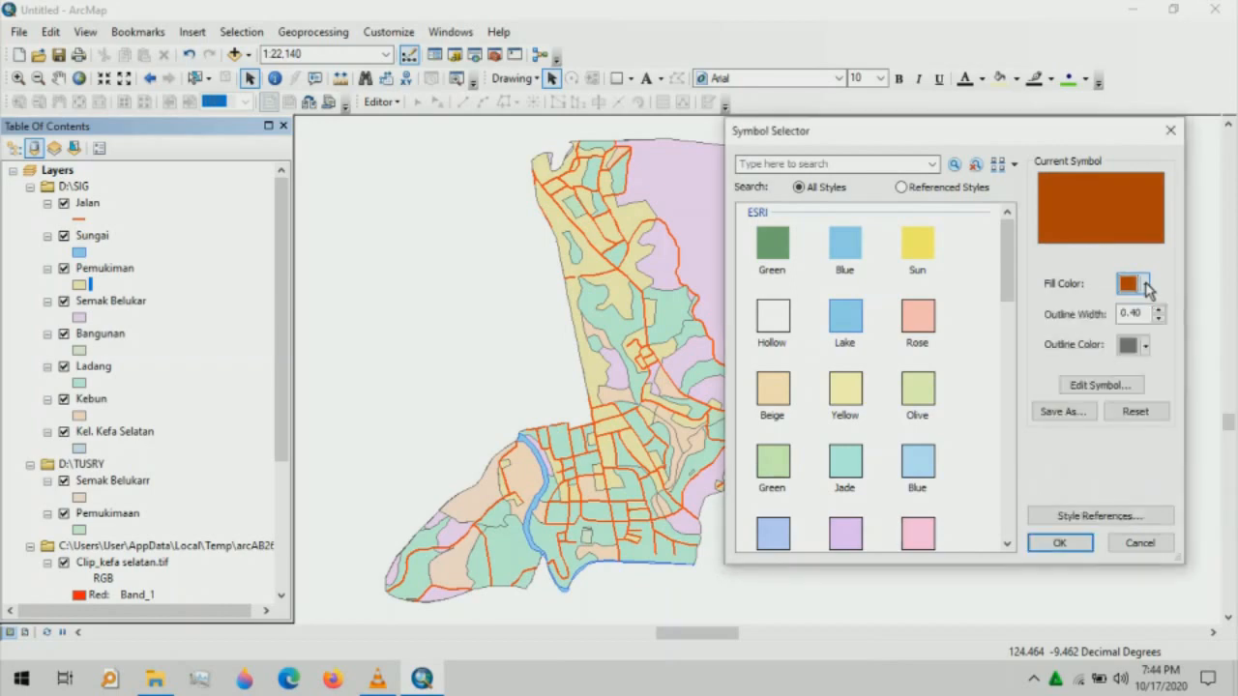
{"action": "left_click", "coordinate": [1148, 286]}
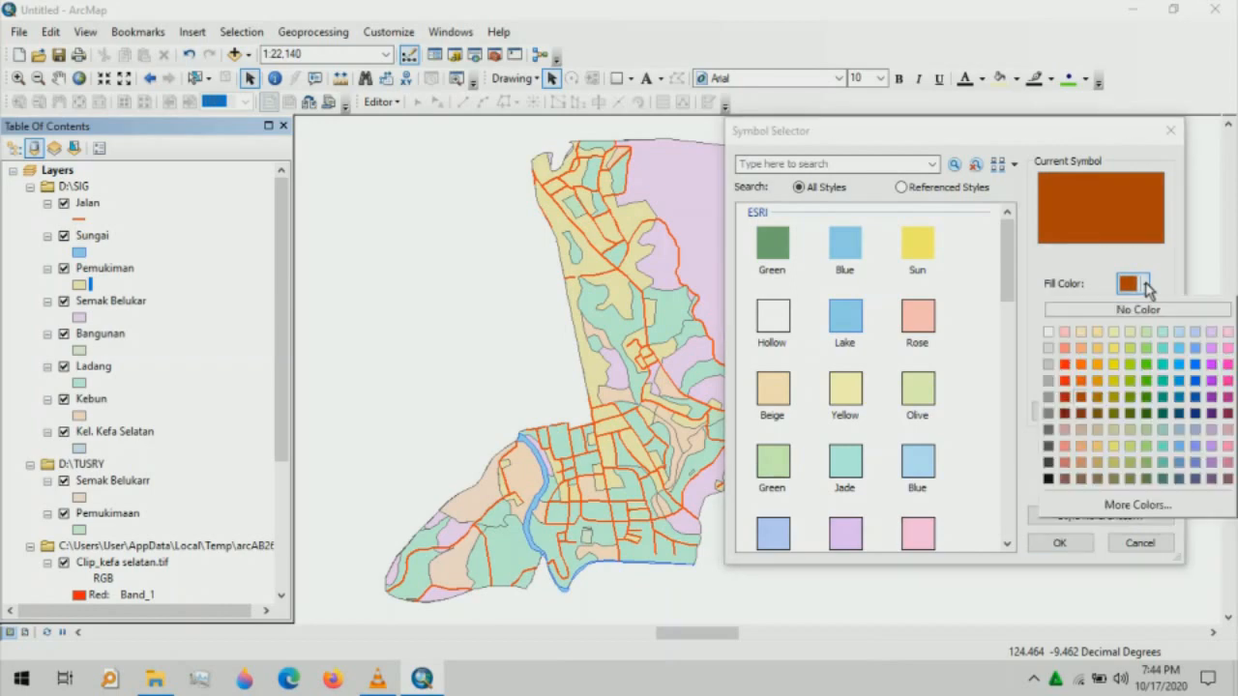
{"action": "left_click", "coordinate": [1097, 350]}
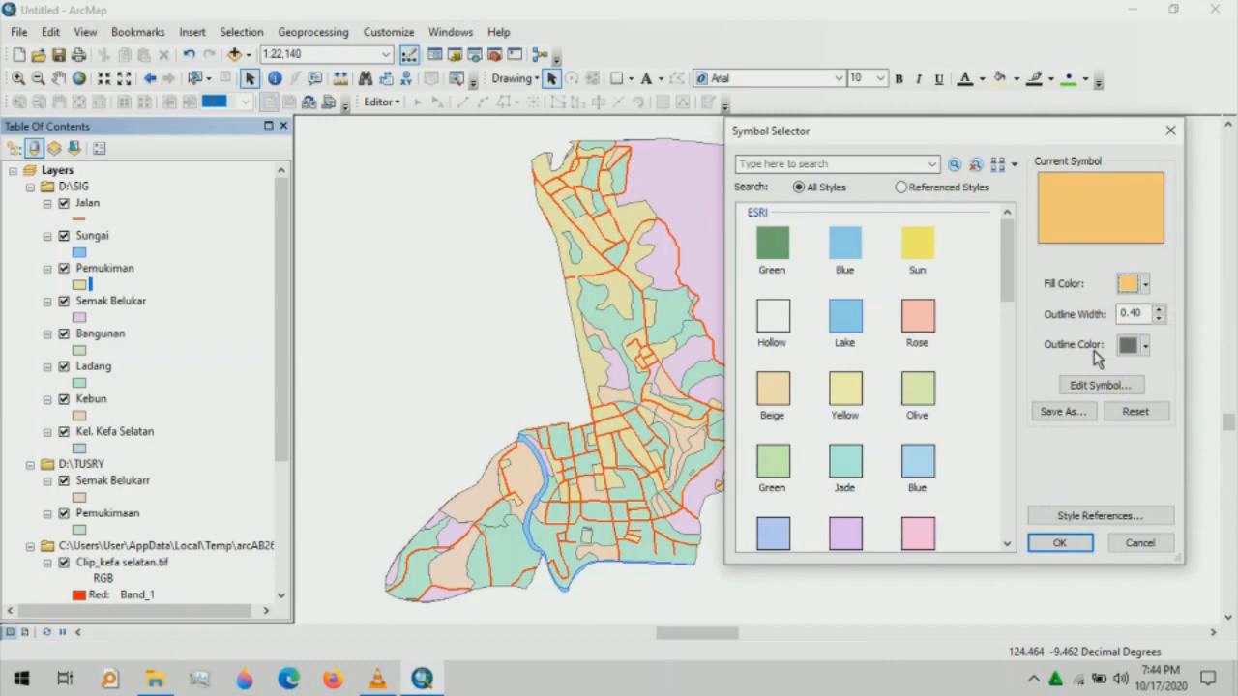
{"action": "left_click", "coordinate": [1144, 285]}
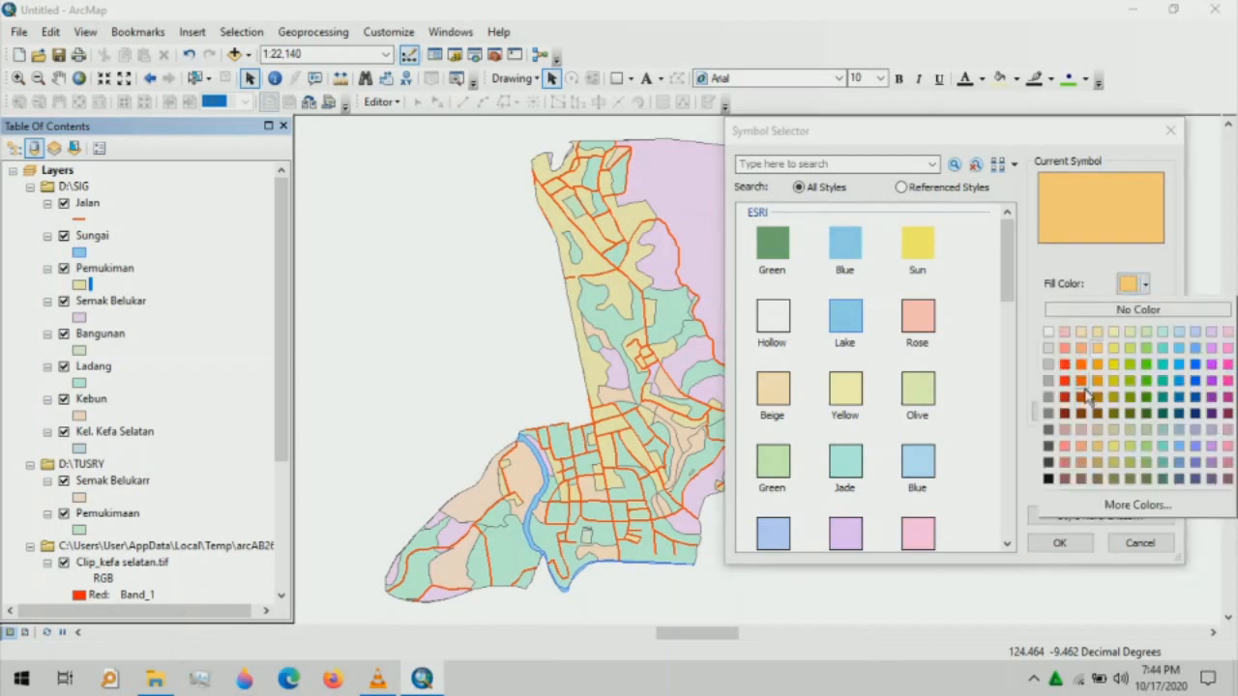
{"action": "left_click", "coordinate": [1079, 400]}
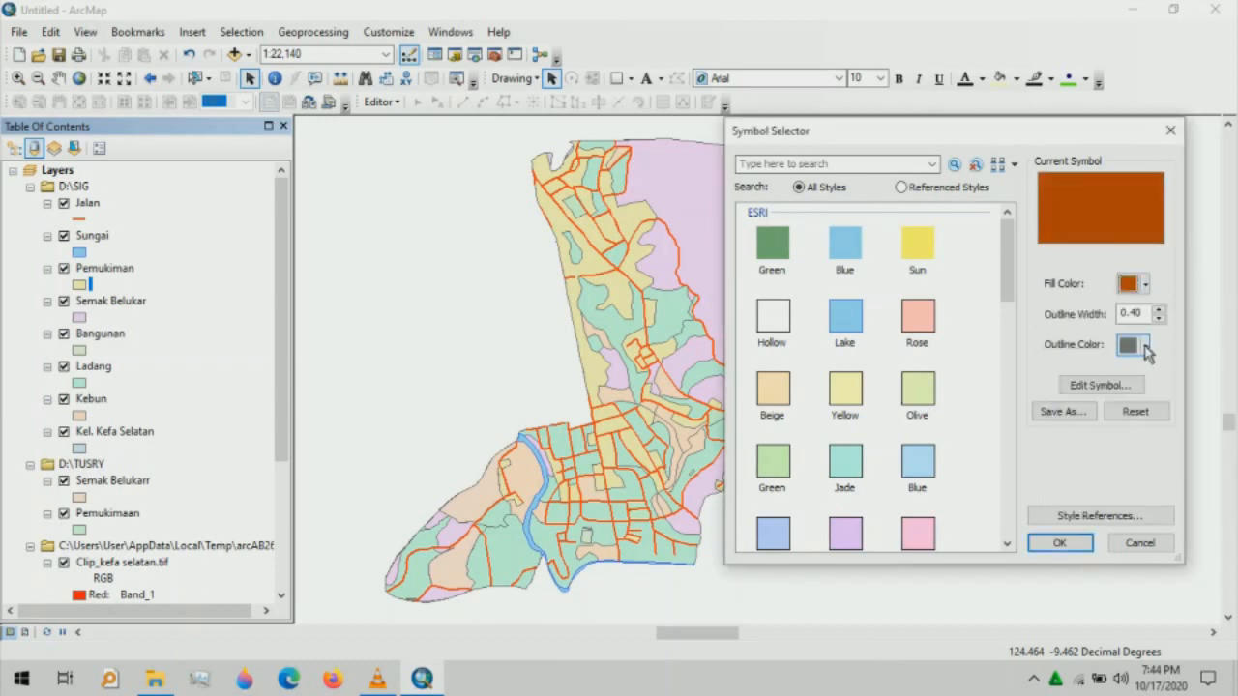
{"action": "left_click", "coordinate": [1144, 345]}
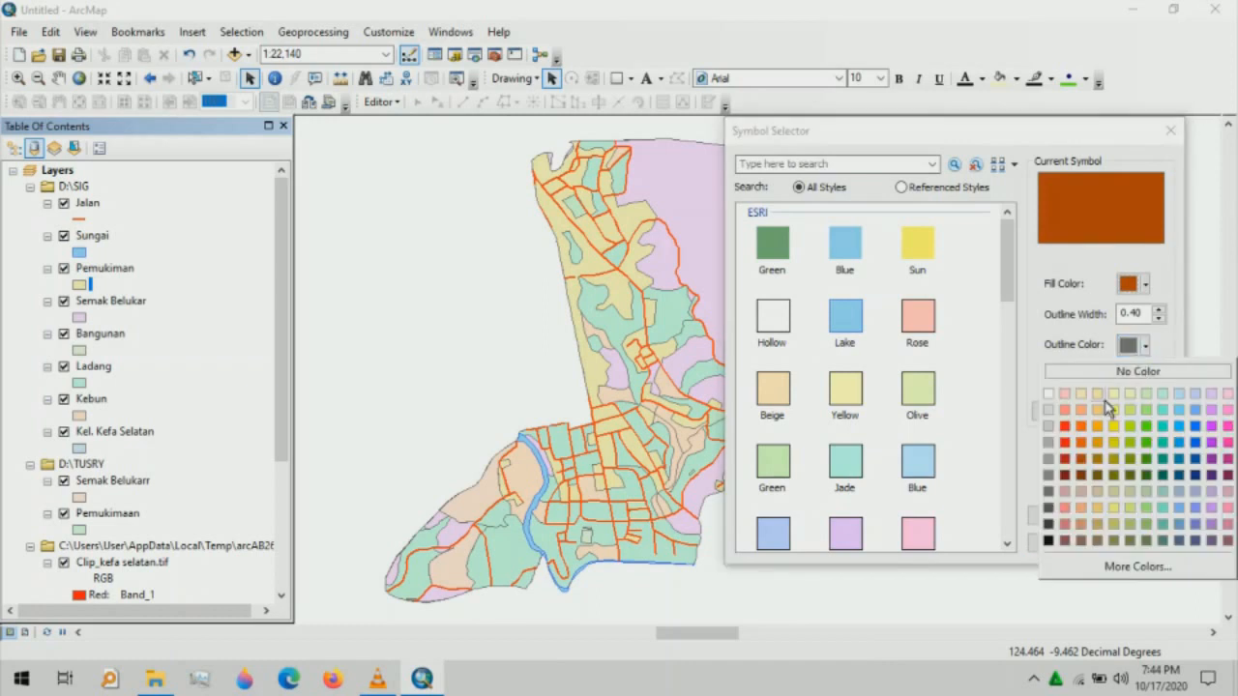
{"action": "left_click", "coordinate": [1083, 459]}
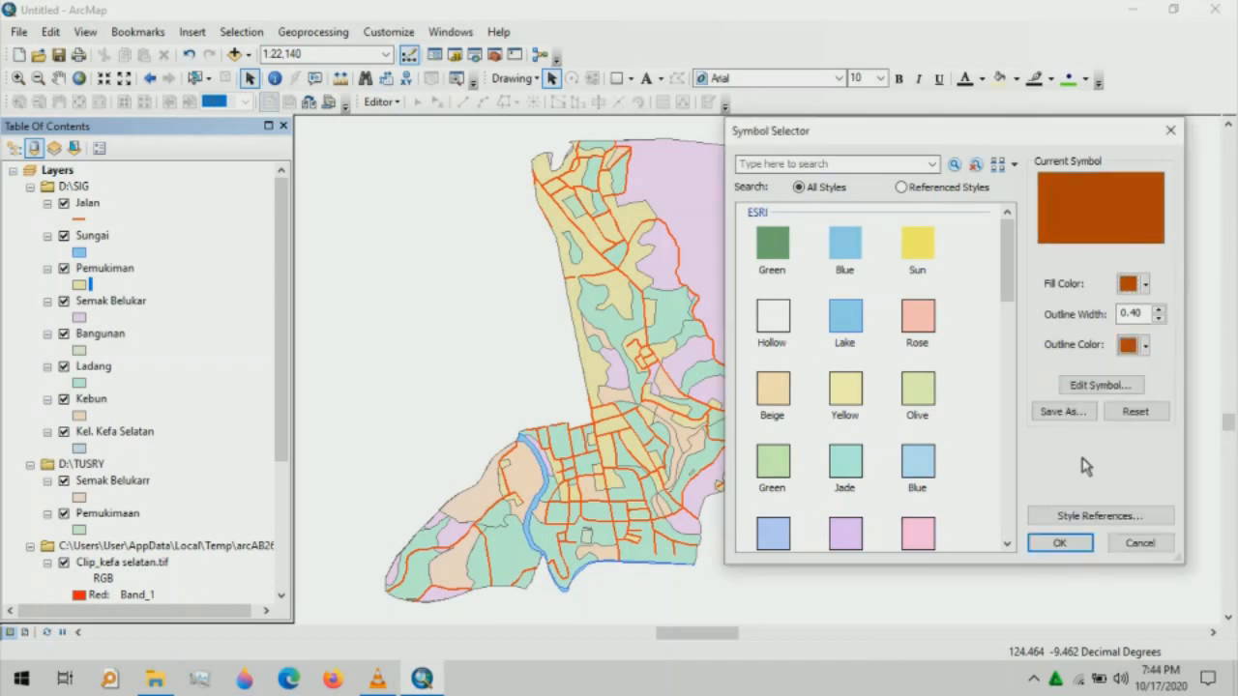
- Switch Pemukiman to a bright orange fill and matching outline of width 1
{"action": "left_click", "coordinate": [1145, 283]}
{"action": "left_click", "coordinate": [1081, 387]}
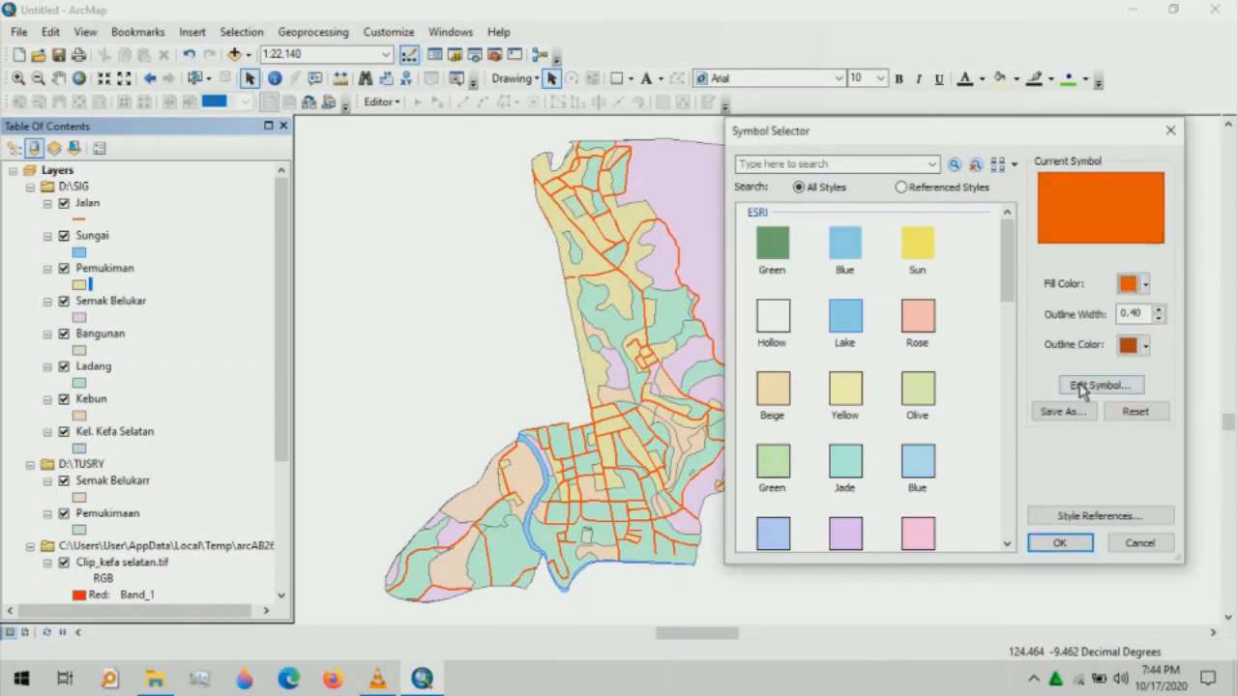
{"action": "left_click", "coordinate": [1145, 346]}
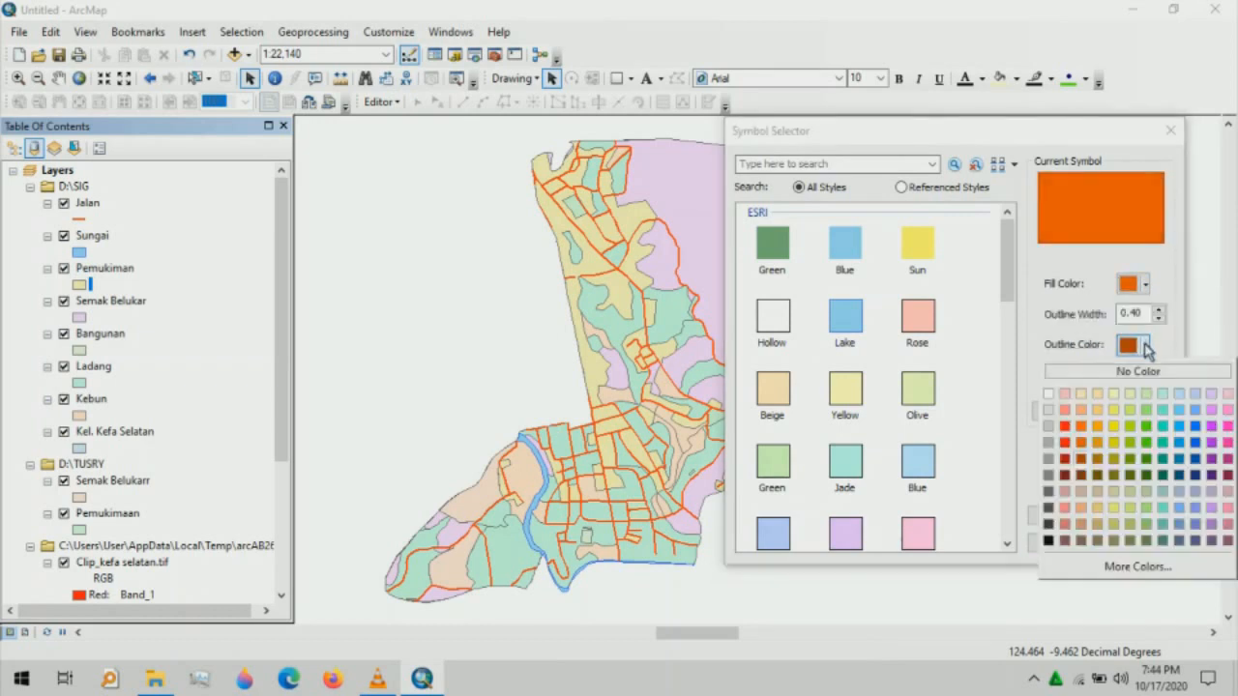
{"action": "left_click", "coordinate": [1080, 443]}
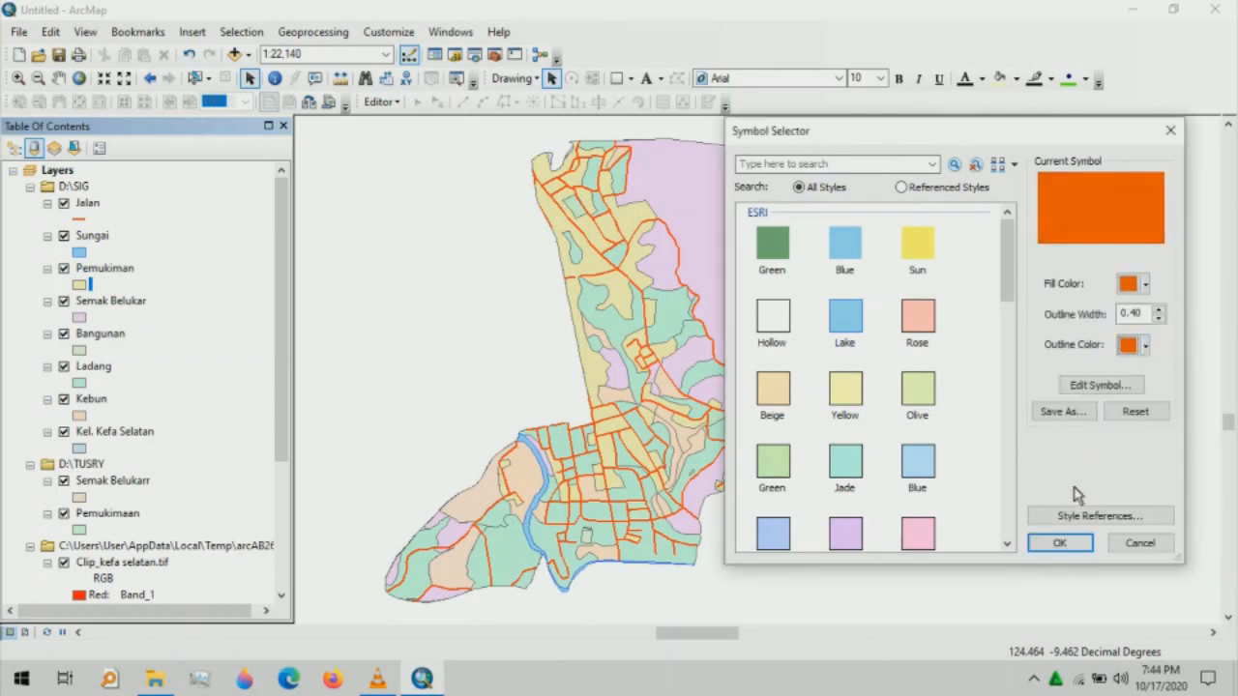
{"action": "left_click", "coordinate": [1158, 309]}
{"action": "left_click", "coordinate": [1062, 543]}
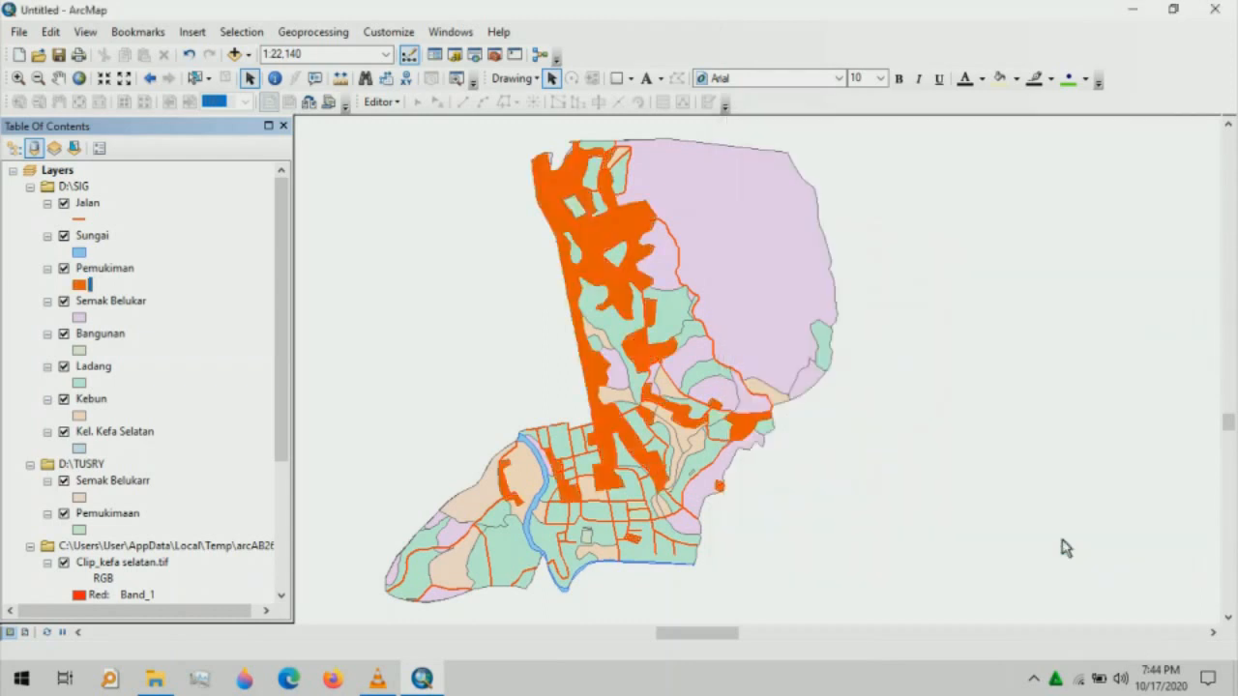
- Give Semak Belukar the Grassland pattern fill coloured orange, with an orange outline
{"action": "left_click", "coordinate": [79, 317]}
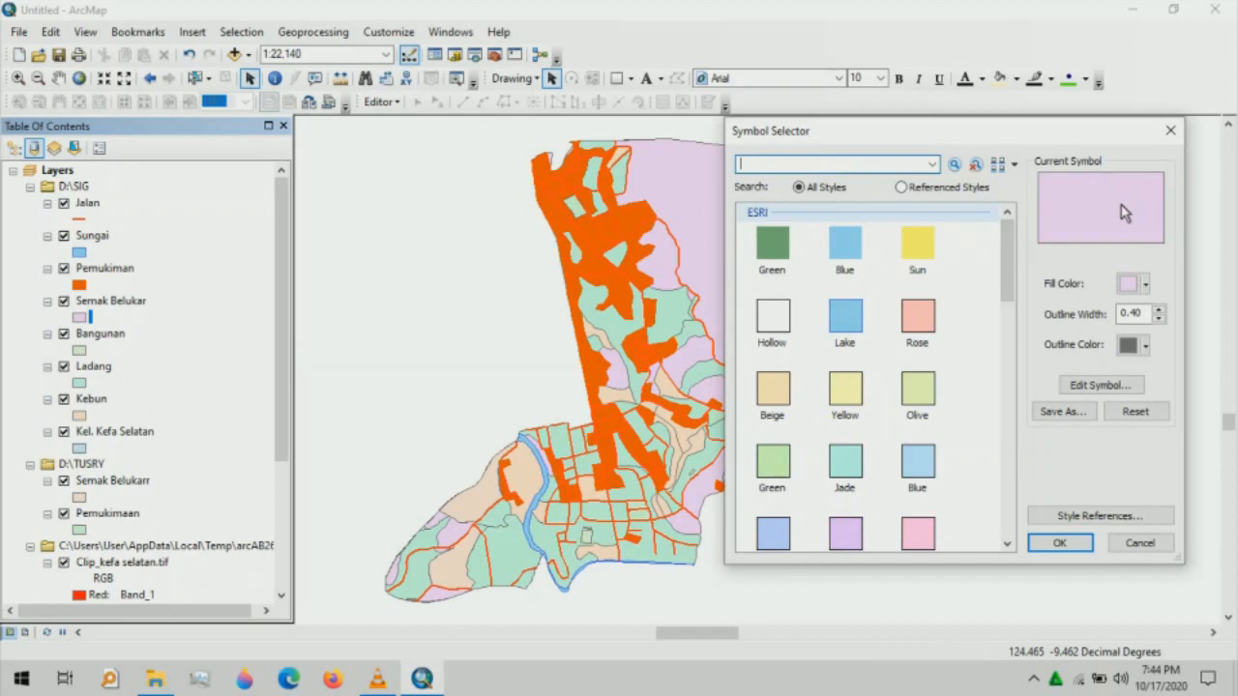
{"action": "left_click", "coordinate": [1144, 285]}
{"action": "left_click_drag", "start_coordinate": [1007, 261], "coordinate": [1004, 391]}
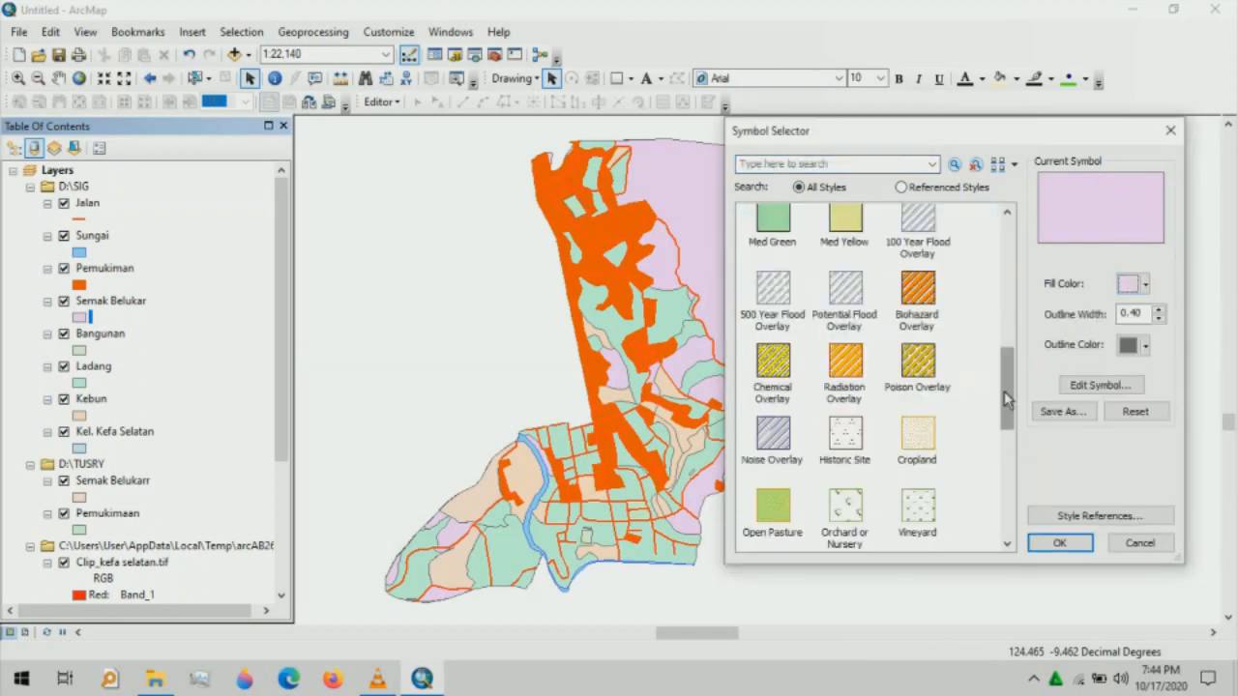
{"action": "left_click_drag", "start_coordinate": [1004, 390], "coordinate": [1002, 444]}
{"action": "left_click", "coordinate": [837, 366]}
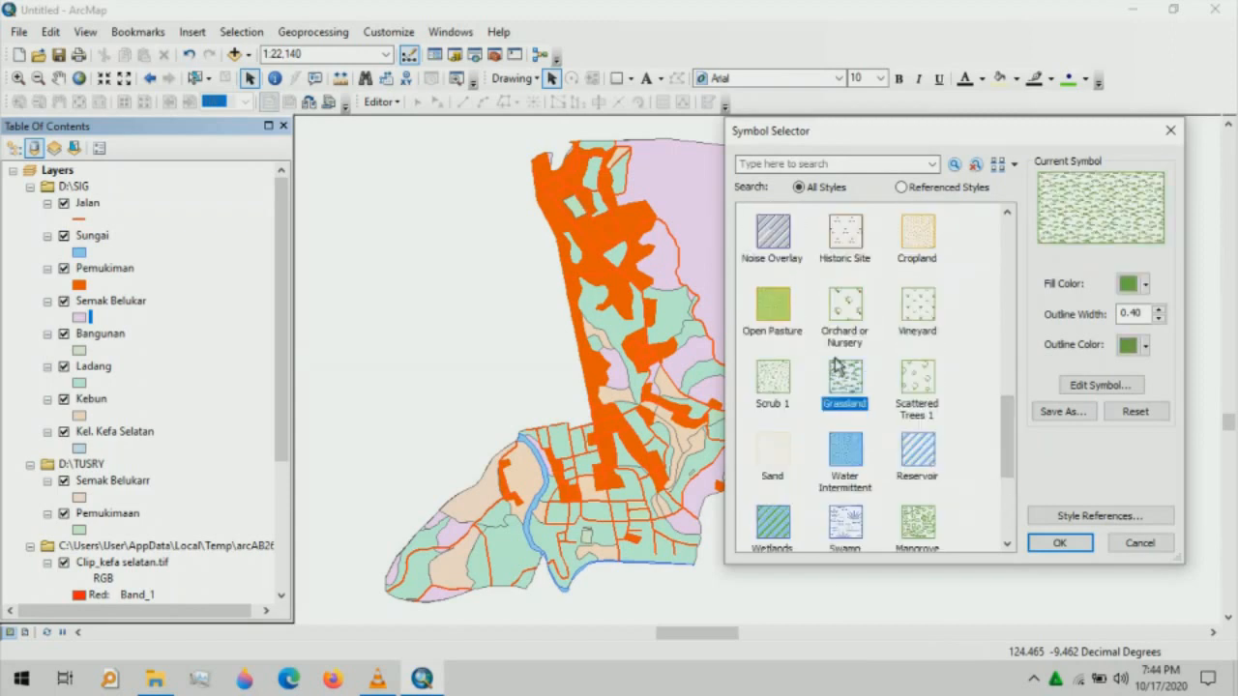
{"action": "left_click", "coordinate": [1160, 308]}
{"action": "left_click", "coordinate": [1145, 285]}
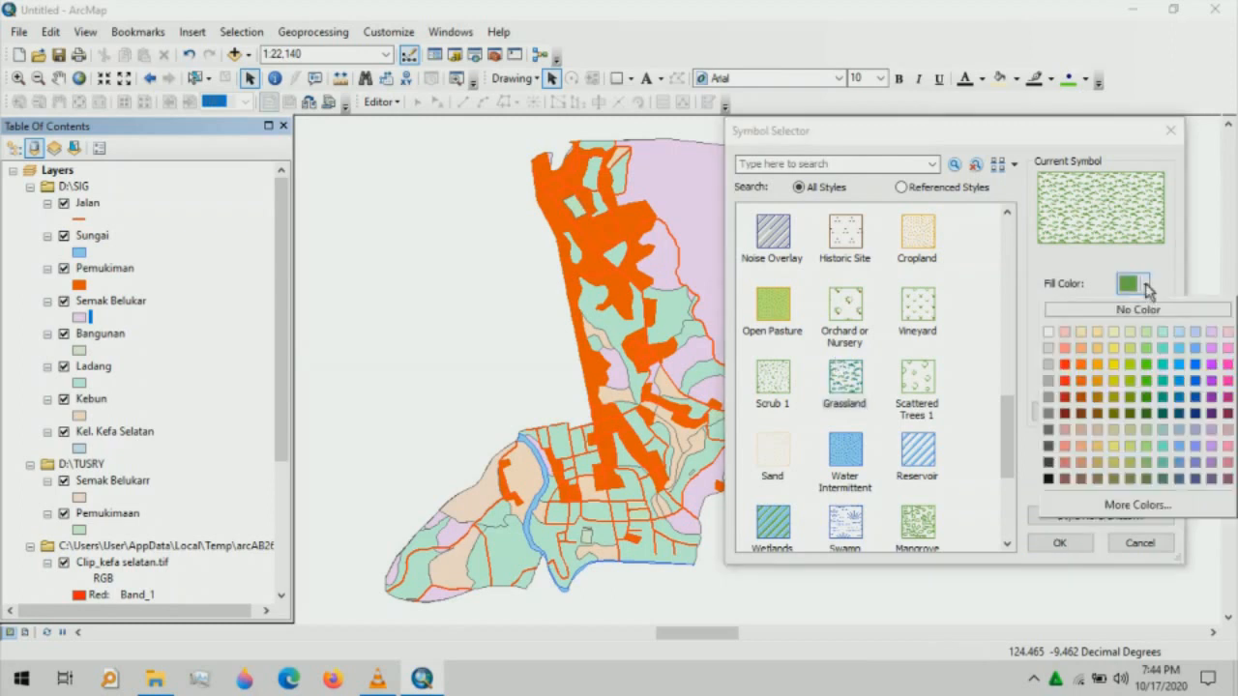
{"action": "left_click", "coordinate": [1097, 380]}
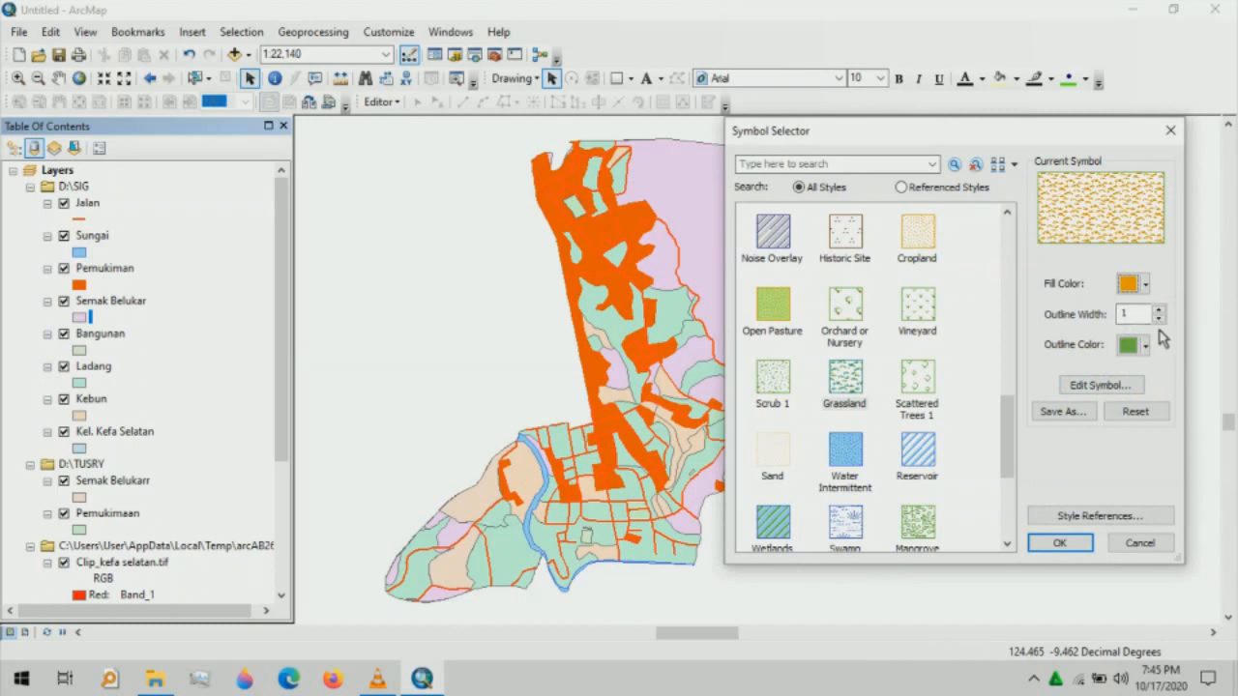
{"action": "left_click", "coordinate": [1146, 347]}
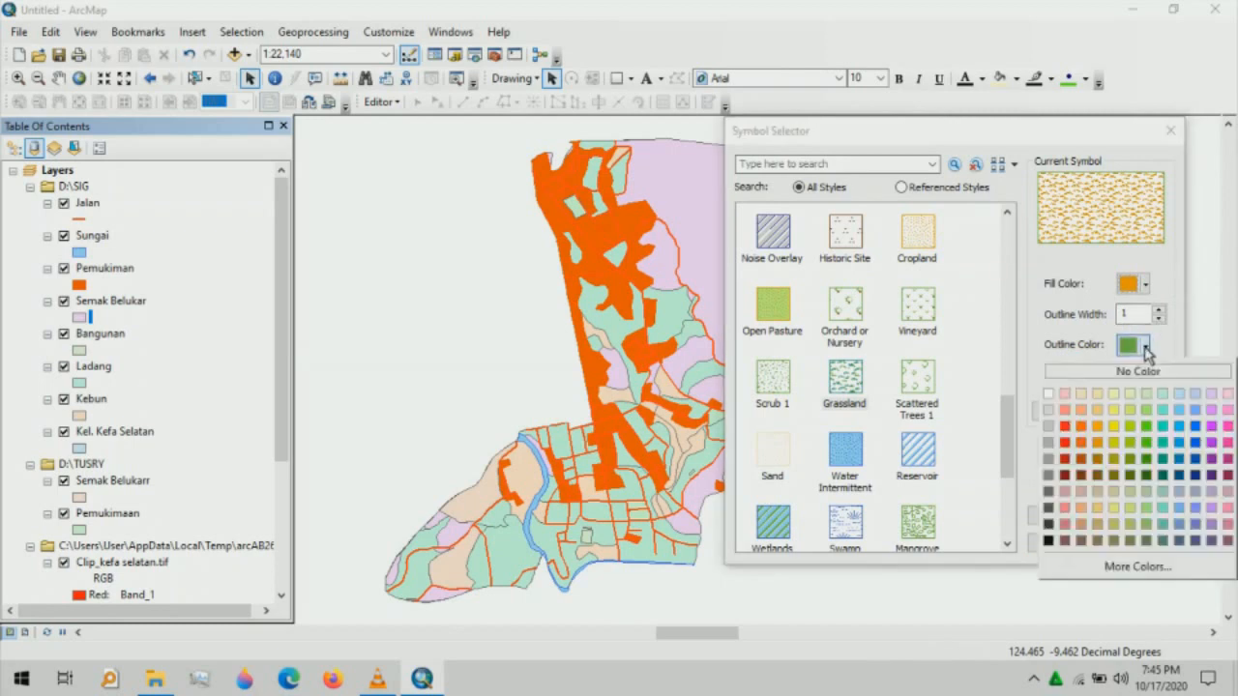
{"action": "left_click", "coordinate": [1100, 426]}
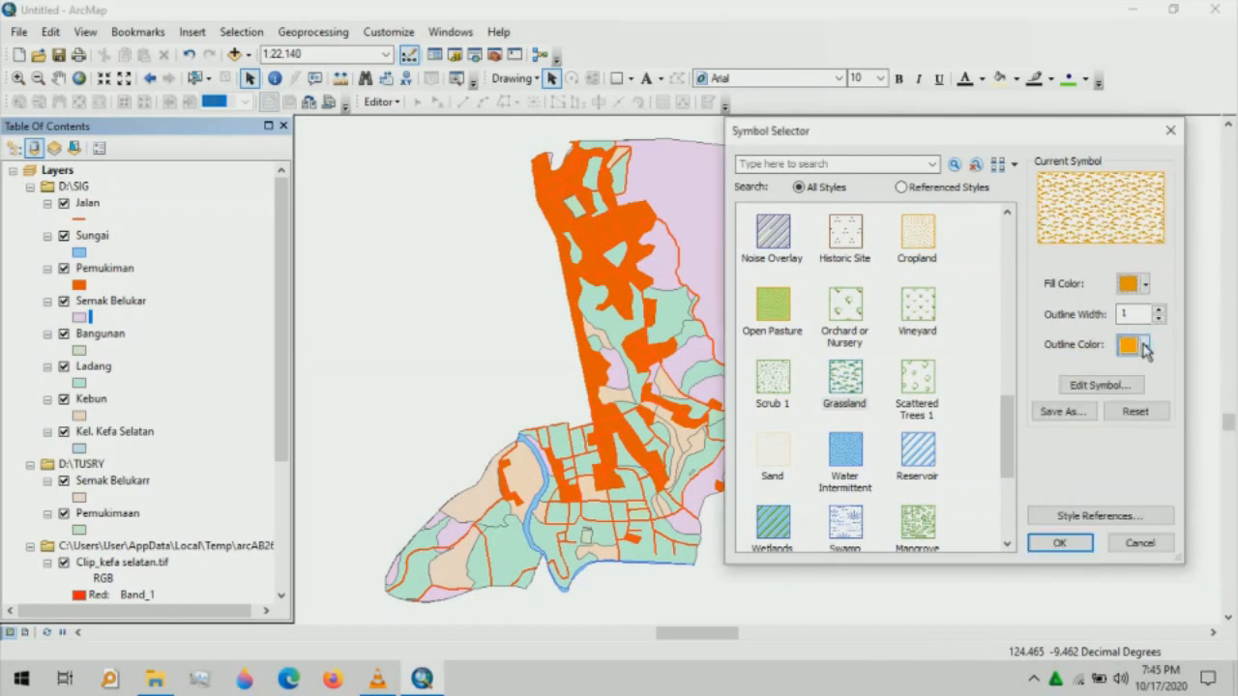
{"action": "left_click", "coordinate": [1076, 545]}
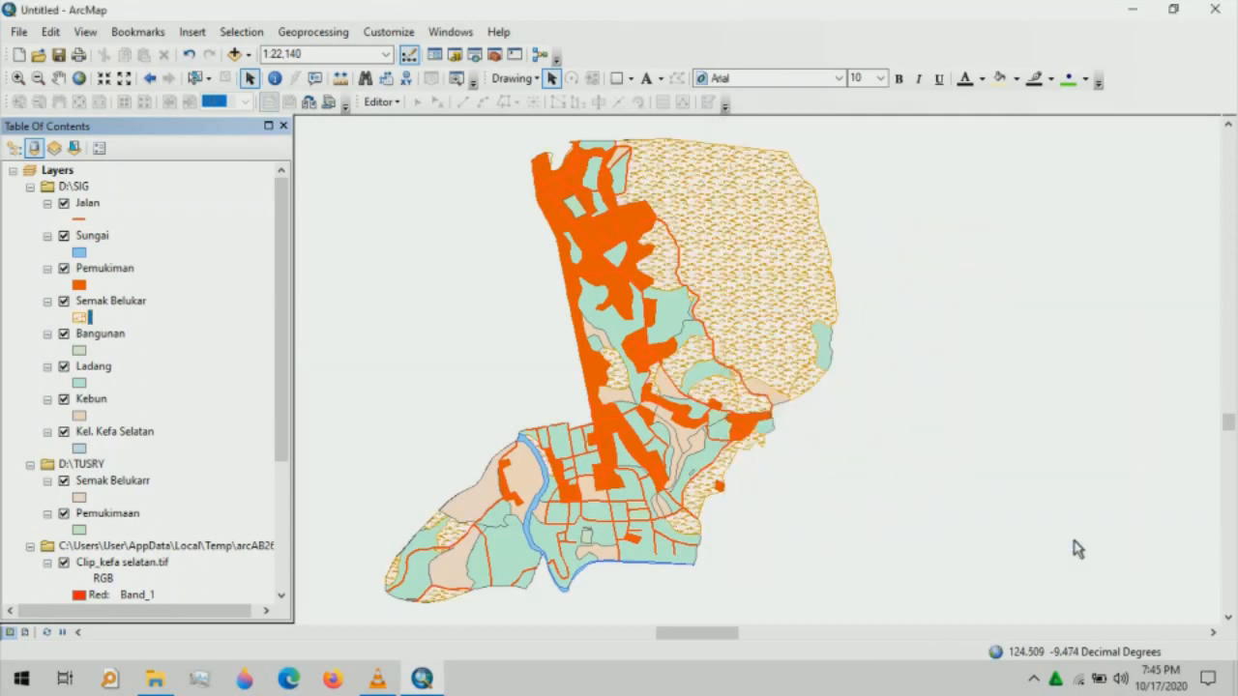
- Change the Pemukiman fill and outline colours to light orange
{"action": "left_click", "coordinate": [80, 284]}
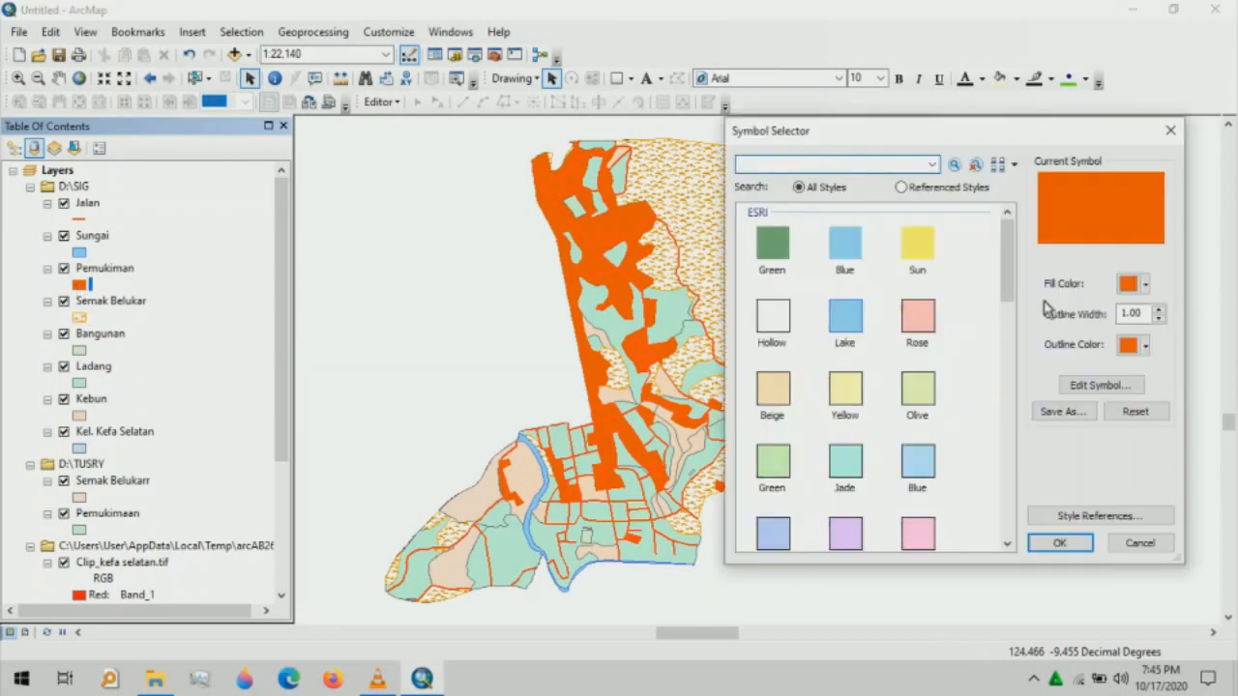
{"action": "left_click", "coordinate": [1141, 284]}
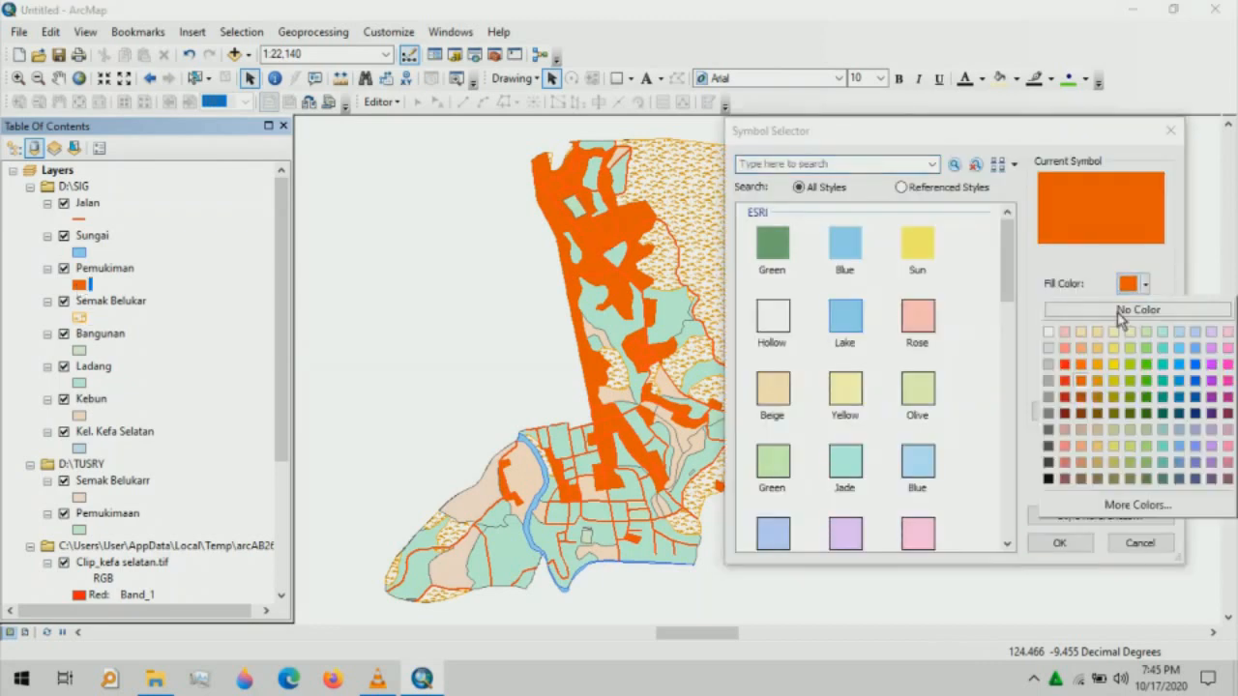
{"action": "left_click", "coordinate": [1098, 350]}
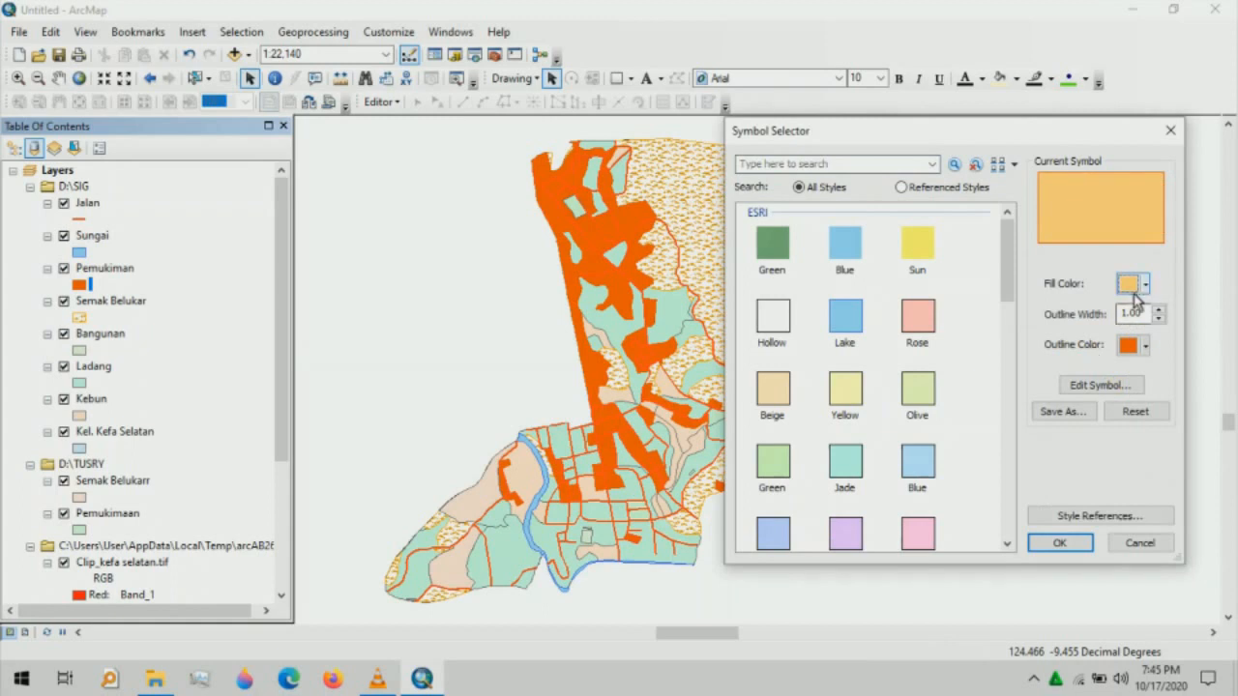
{"action": "left_click", "coordinate": [1145, 346]}
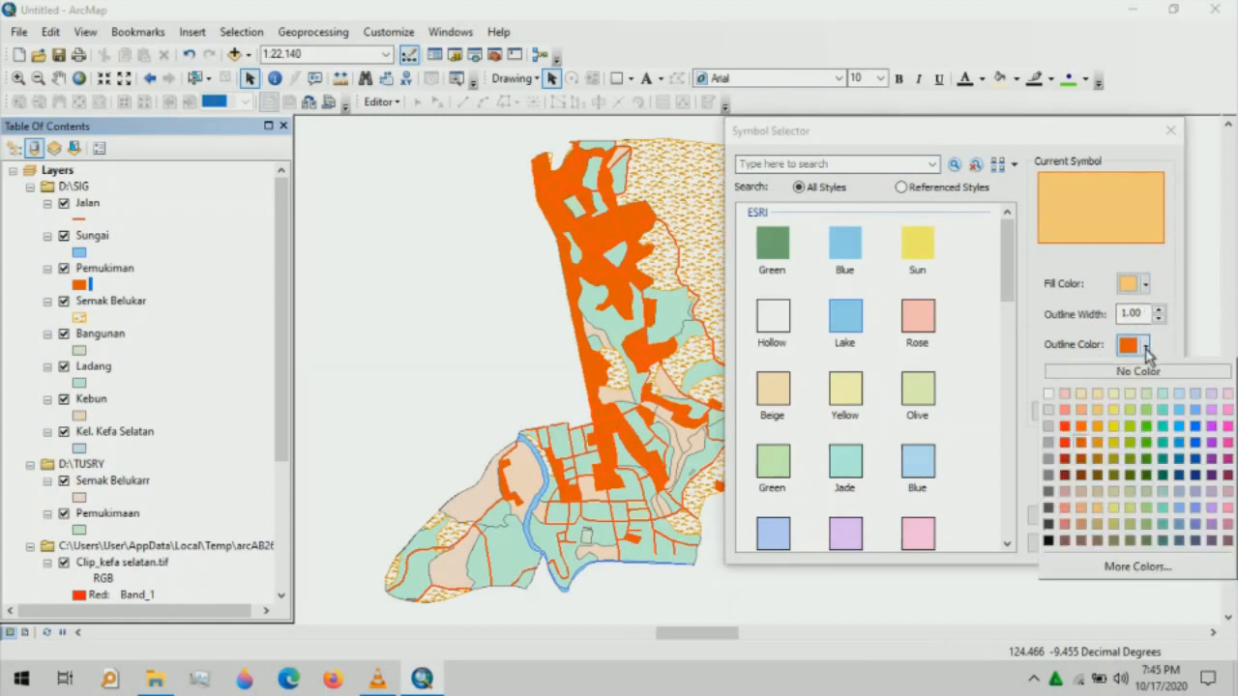
{"action": "left_click", "coordinate": [1098, 418]}
{"action": "left_click", "coordinate": [1048, 543]}
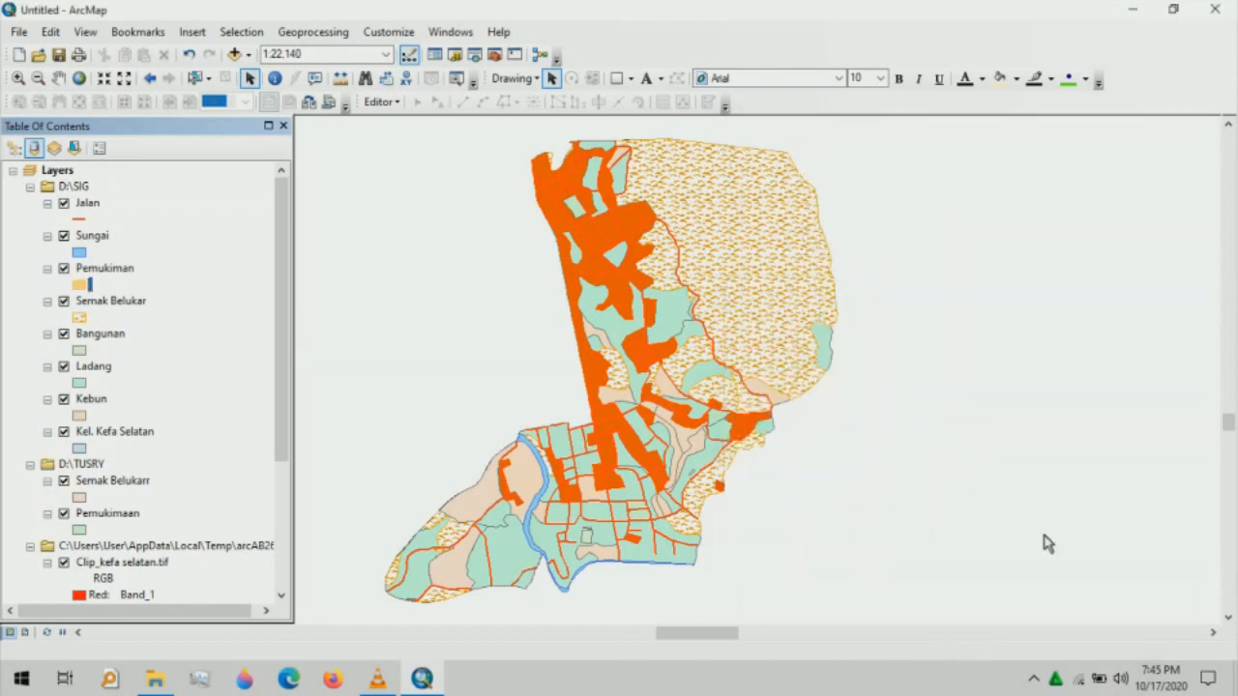
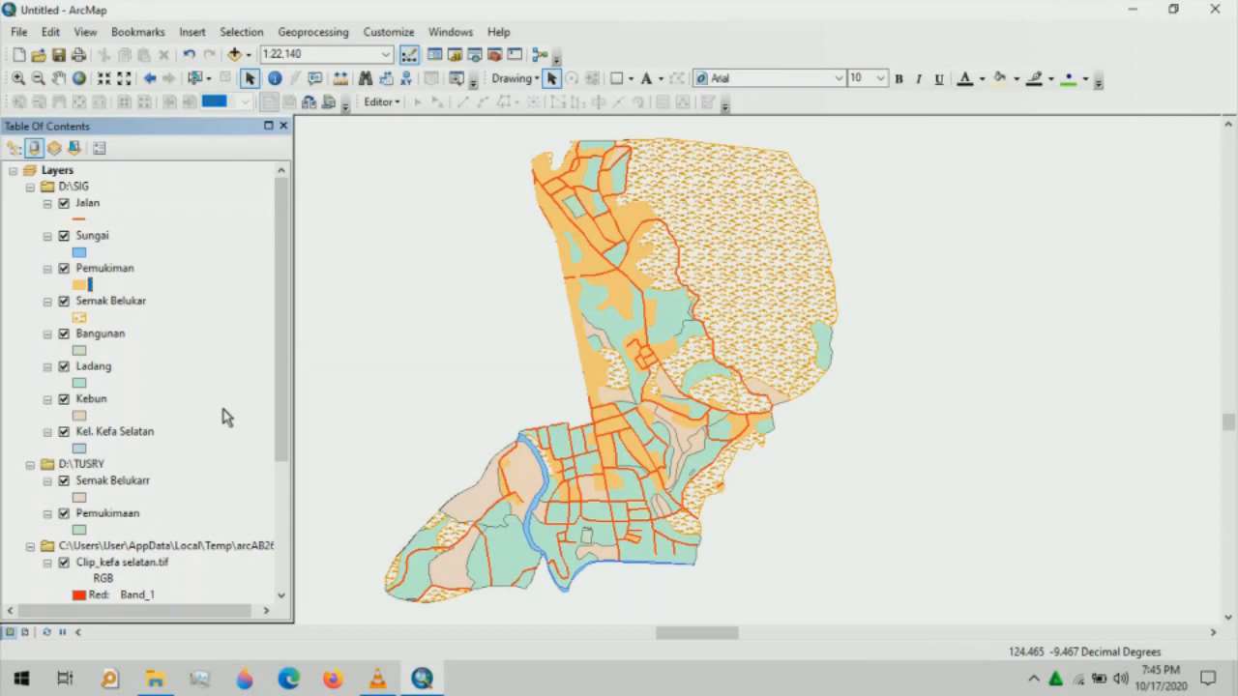
- Colour the Semak Belukar pattern fill dark green
{"action": "left_click", "coordinate": [84, 318]}
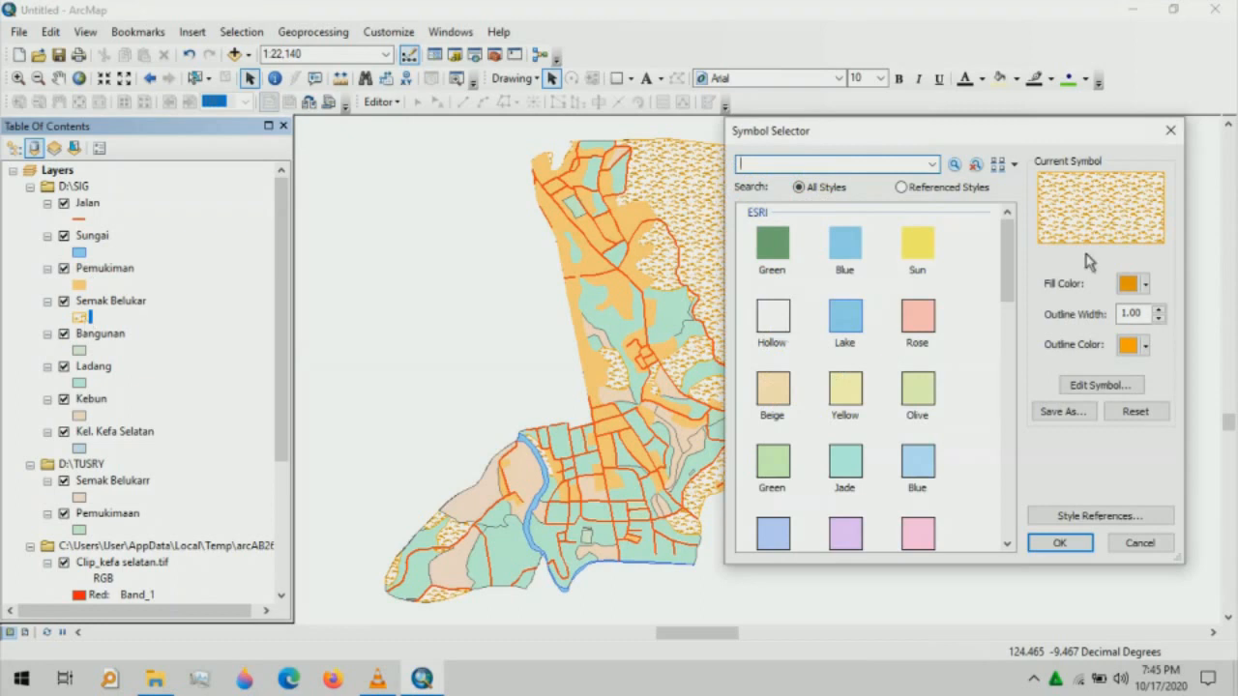
{"action": "left_click", "coordinate": [1147, 284]}
{"action": "left_click", "coordinate": [1144, 368]}
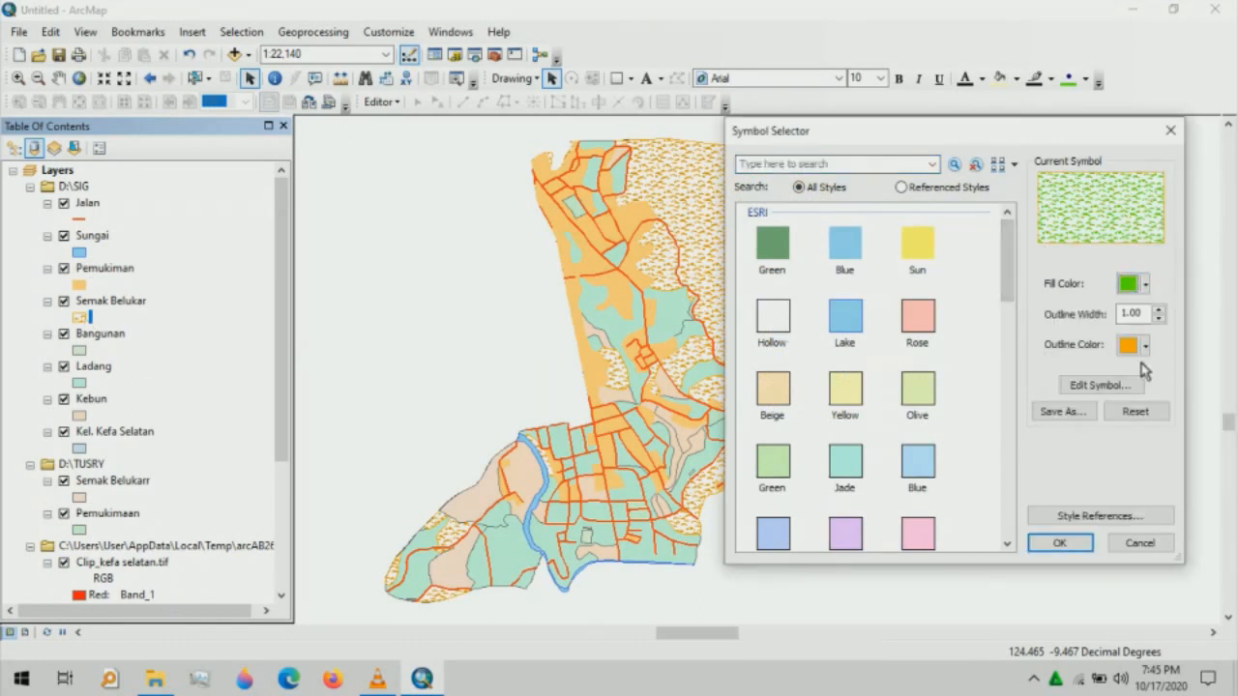
{"action": "left_click", "coordinate": [1145, 284]}
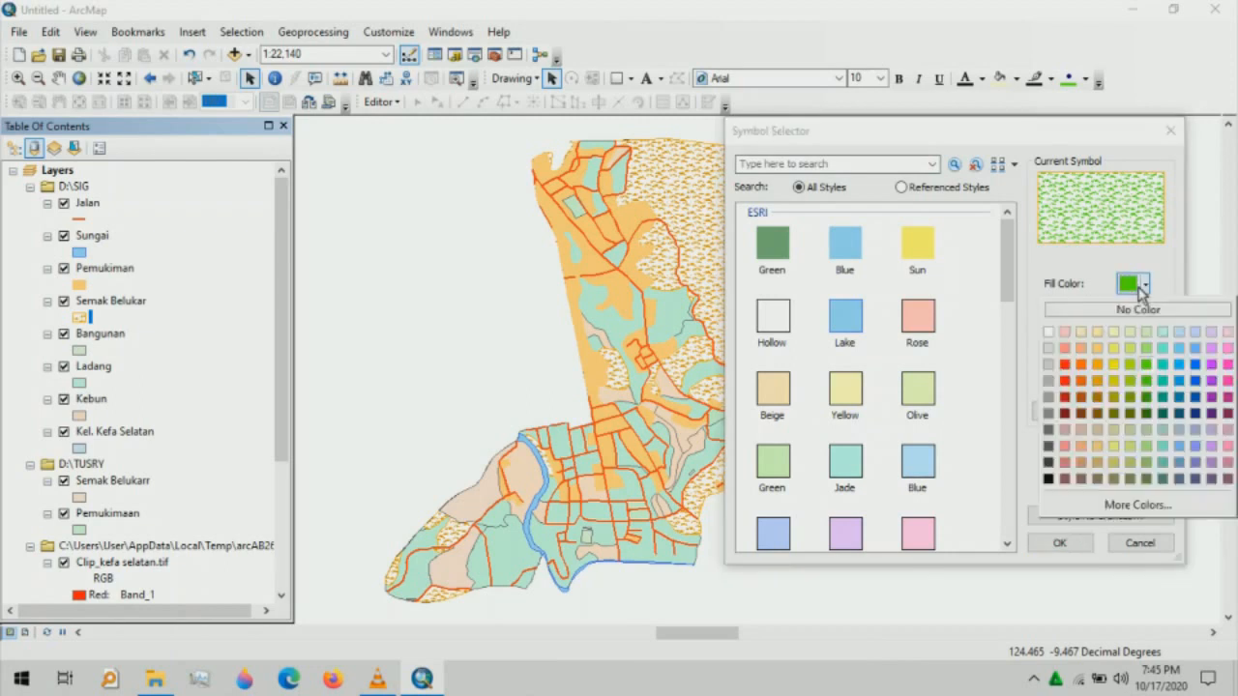
{"action": "left_click", "coordinate": [1149, 399]}
{"action": "left_click", "coordinate": [1078, 544]}
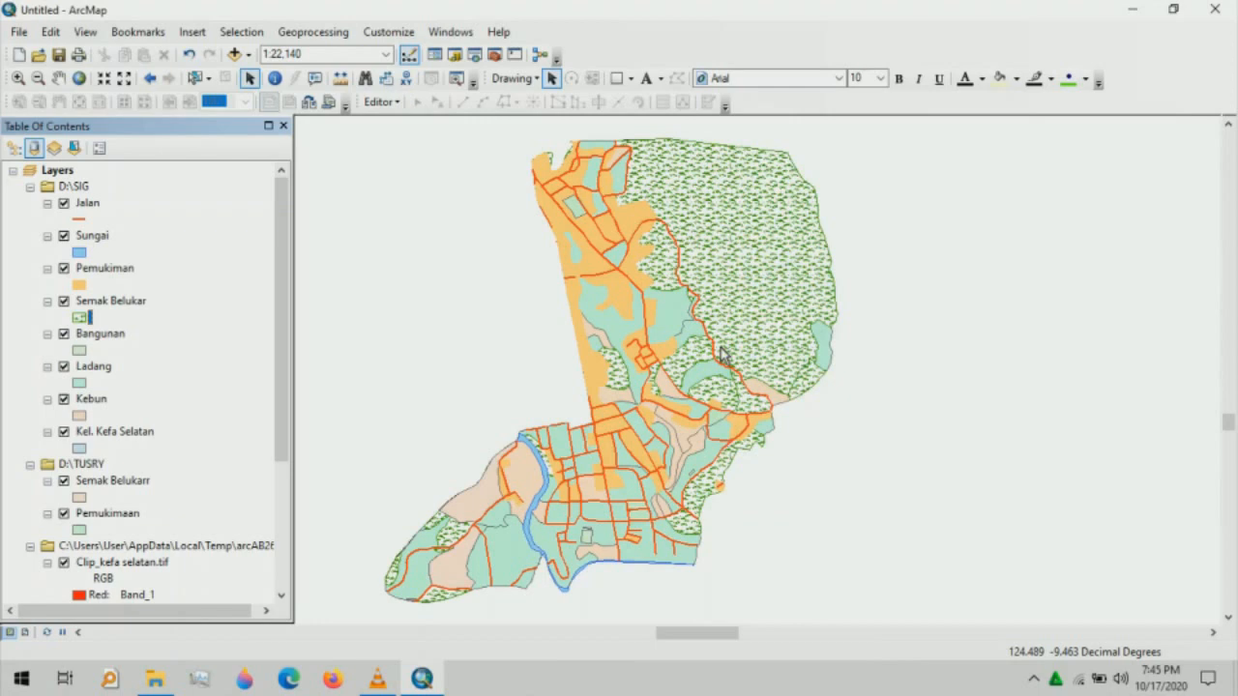
- Give the Bangunan buildings a pink symbol with a pink outline
{"action": "left_click", "coordinate": [80, 350]}
{"action": "left_click", "coordinate": [1146, 345]}
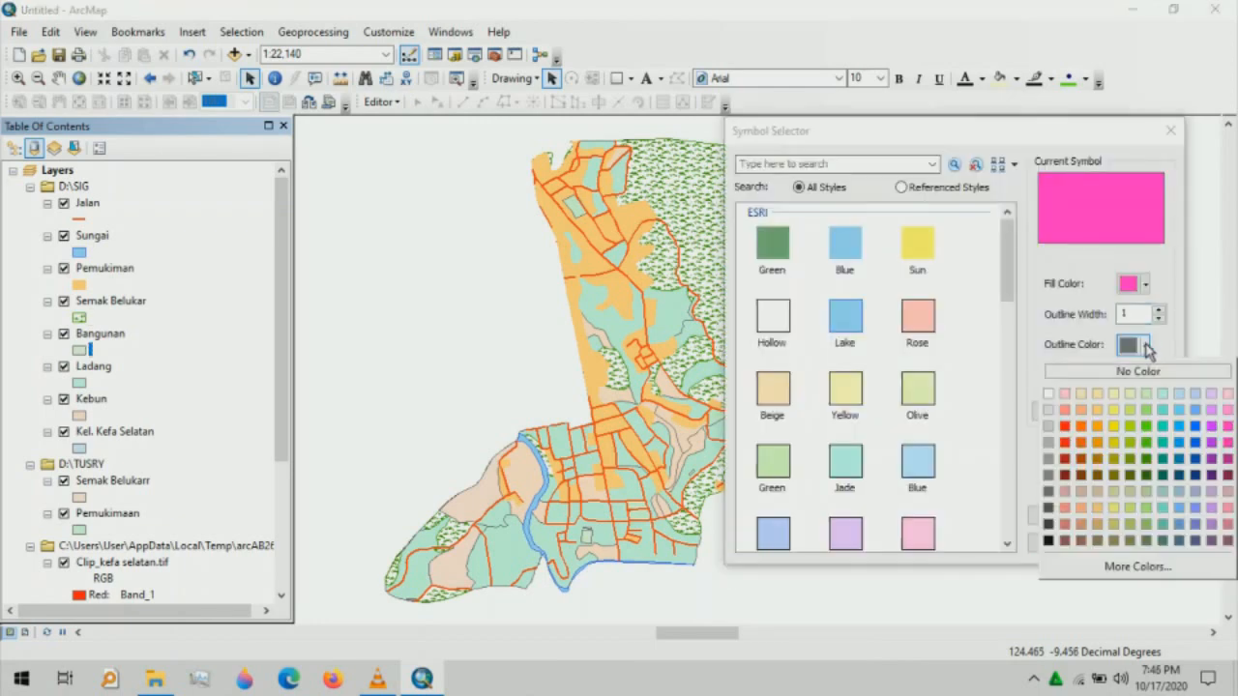
{"action": "left_click", "coordinate": [1228, 428]}
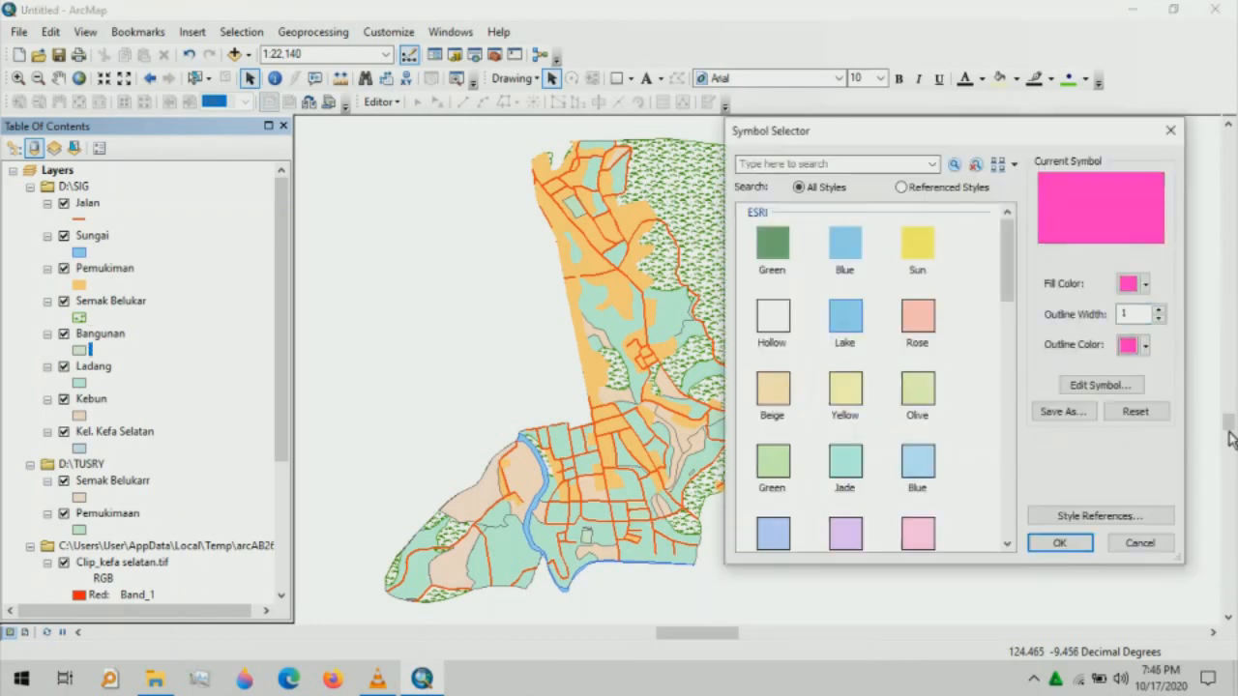
{"action": "left_click", "coordinate": [1057, 542]}
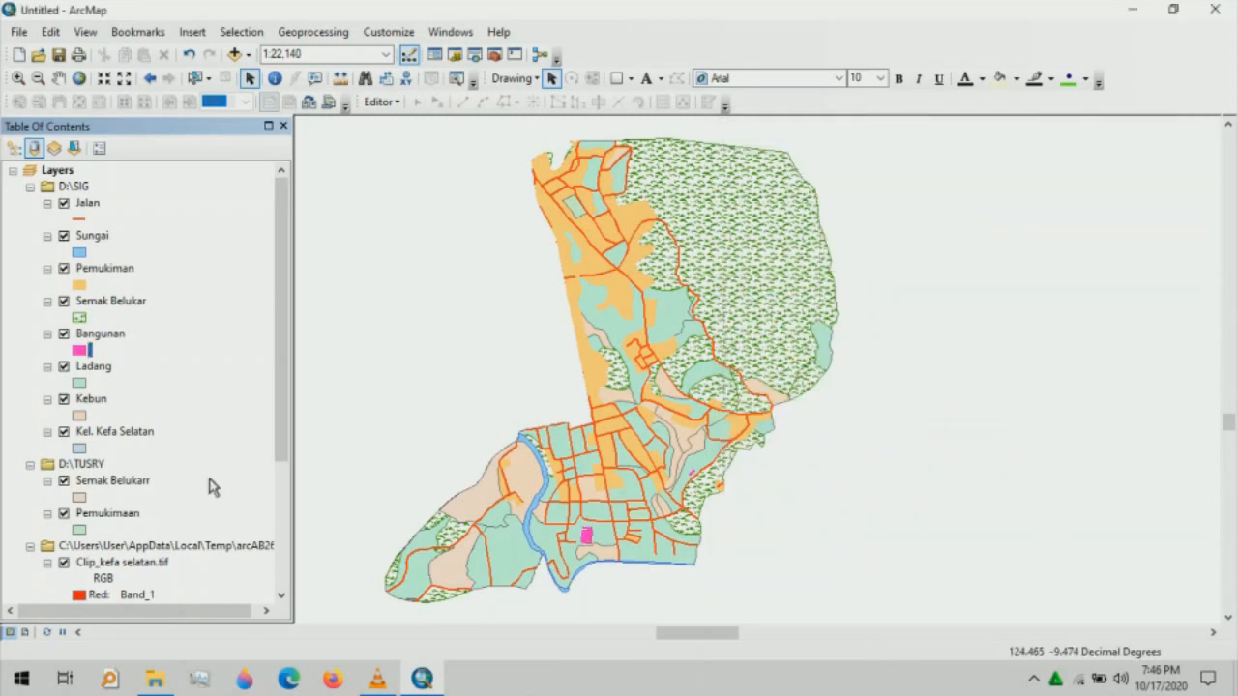
- Fill Ladang with Quetzel Green, with a green outline at an adjusted width
{"action": "left_click", "coordinate": [80, 384]}
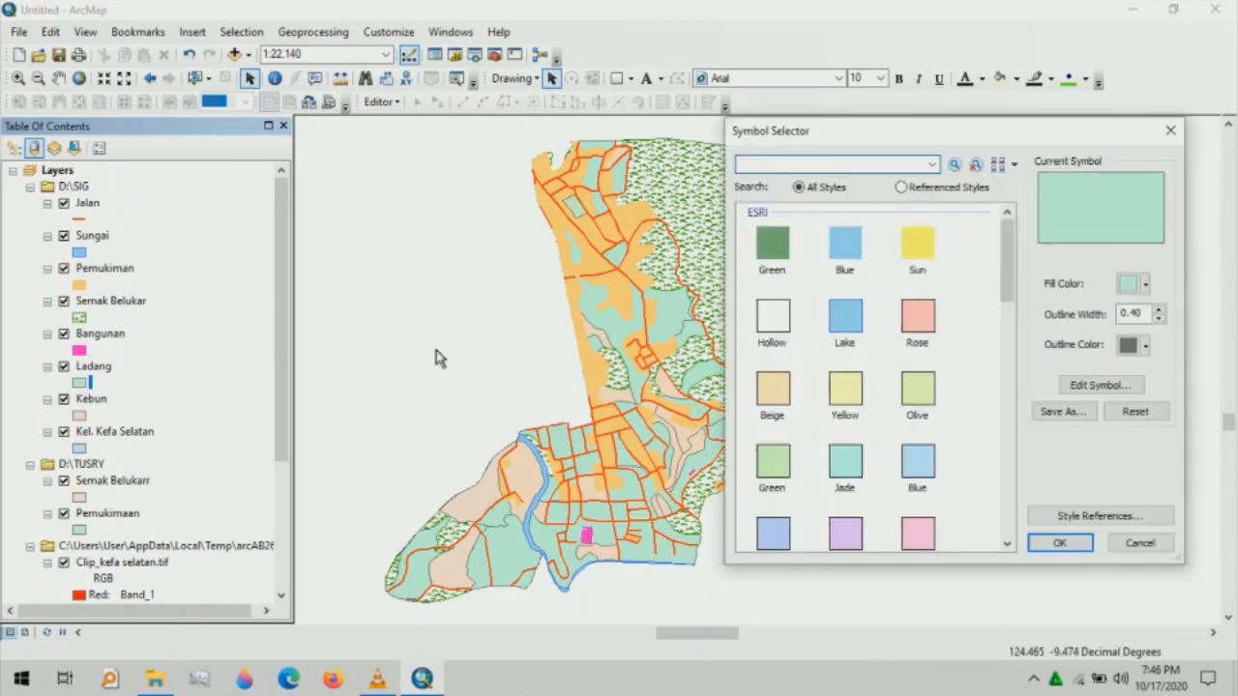
{"action": "left_click", "coordinate": [1146, 285]}
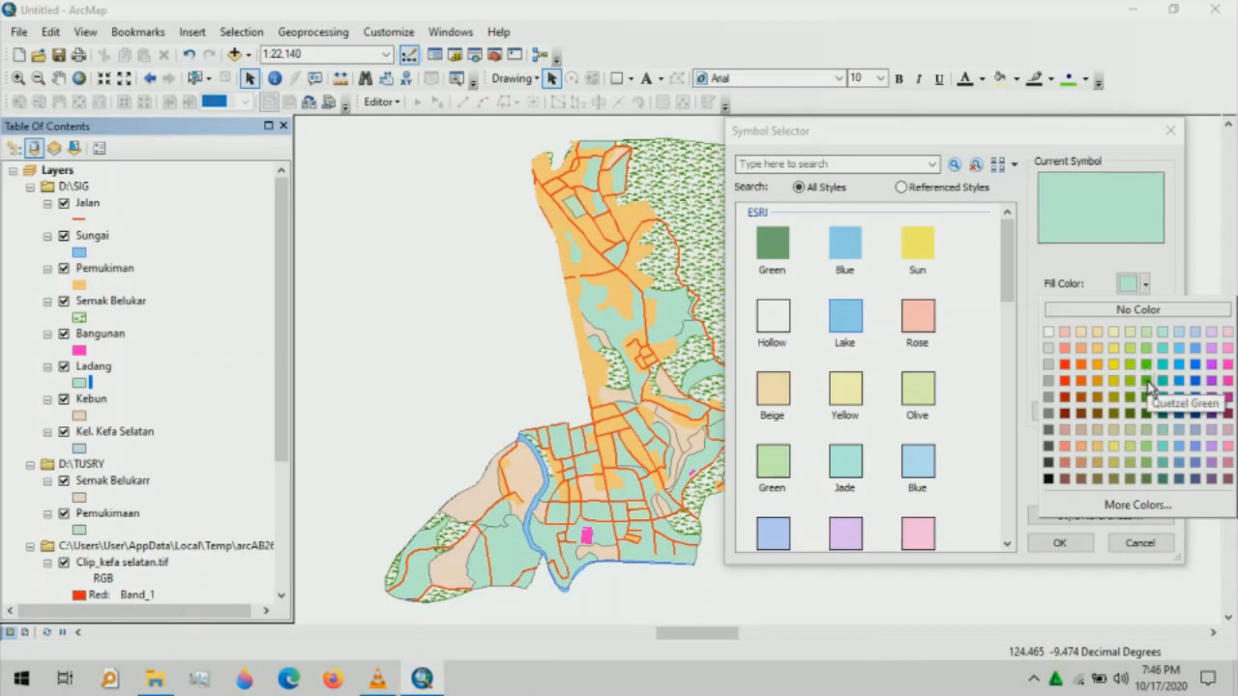
{"action": "left_click", "coordinate": [1148, 382]}
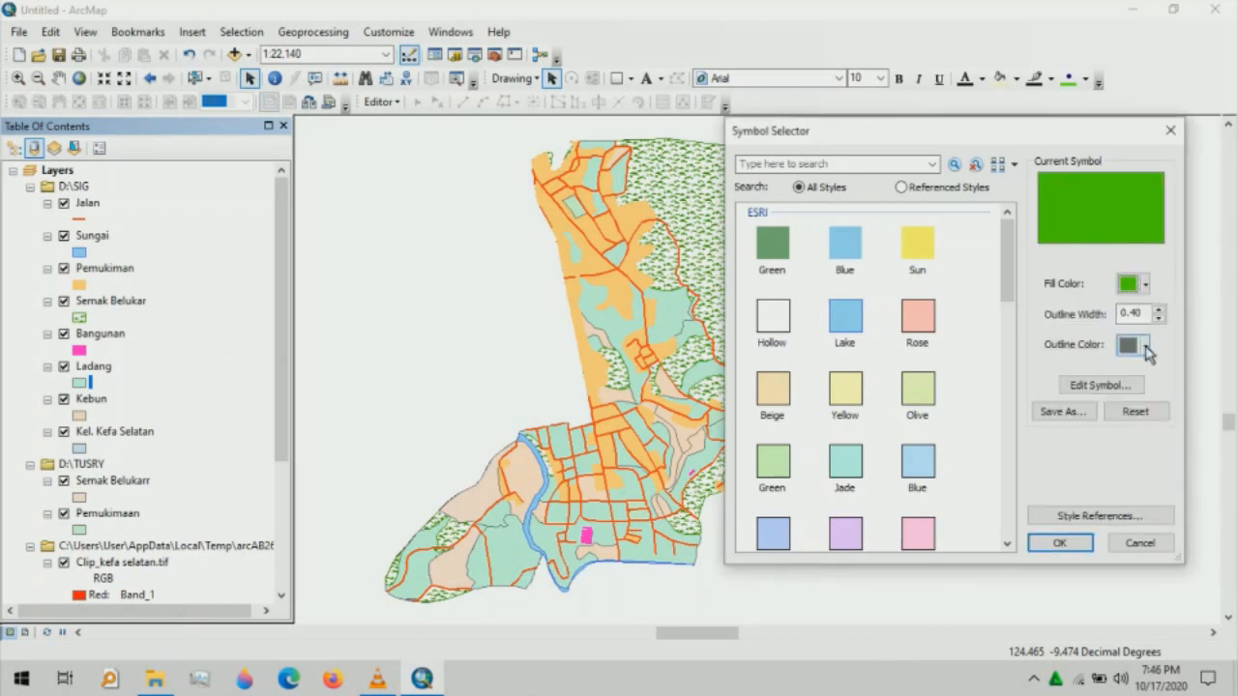
{"action": "left_click", "coordinate": [1146, 346]}
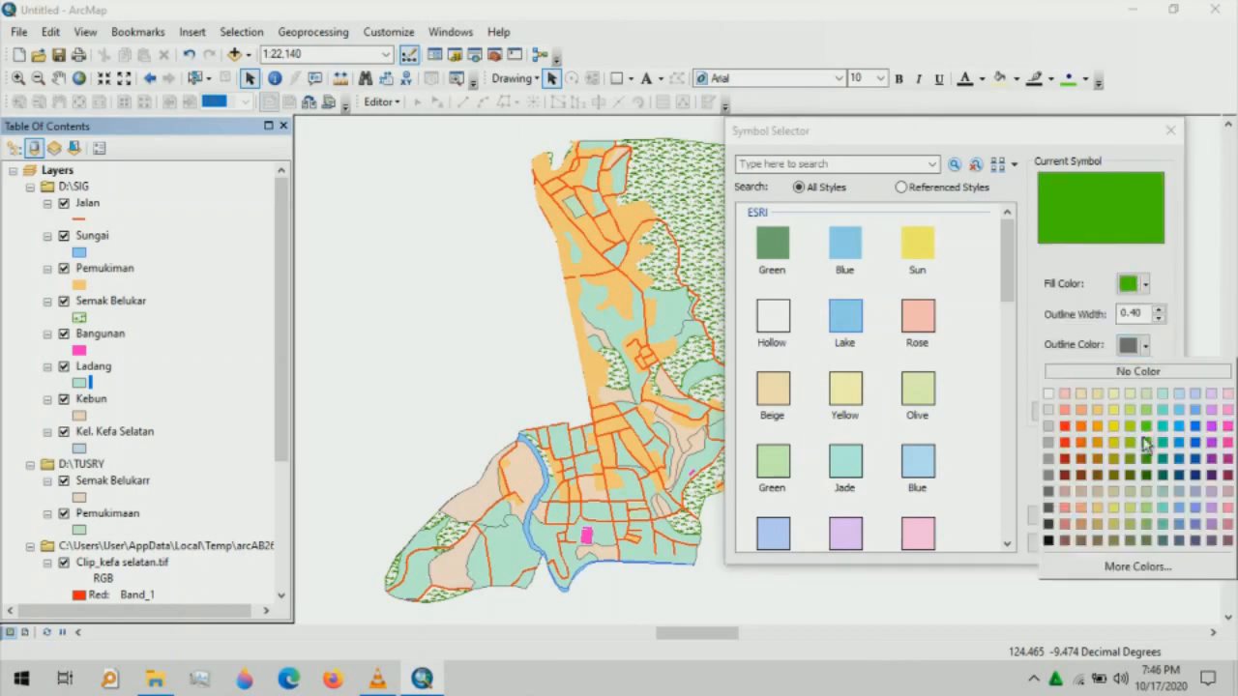
{"action": "left_click", "coordinate": [1146, 441]}
{"action": "left_click", "coordinate": [1157, 320]}
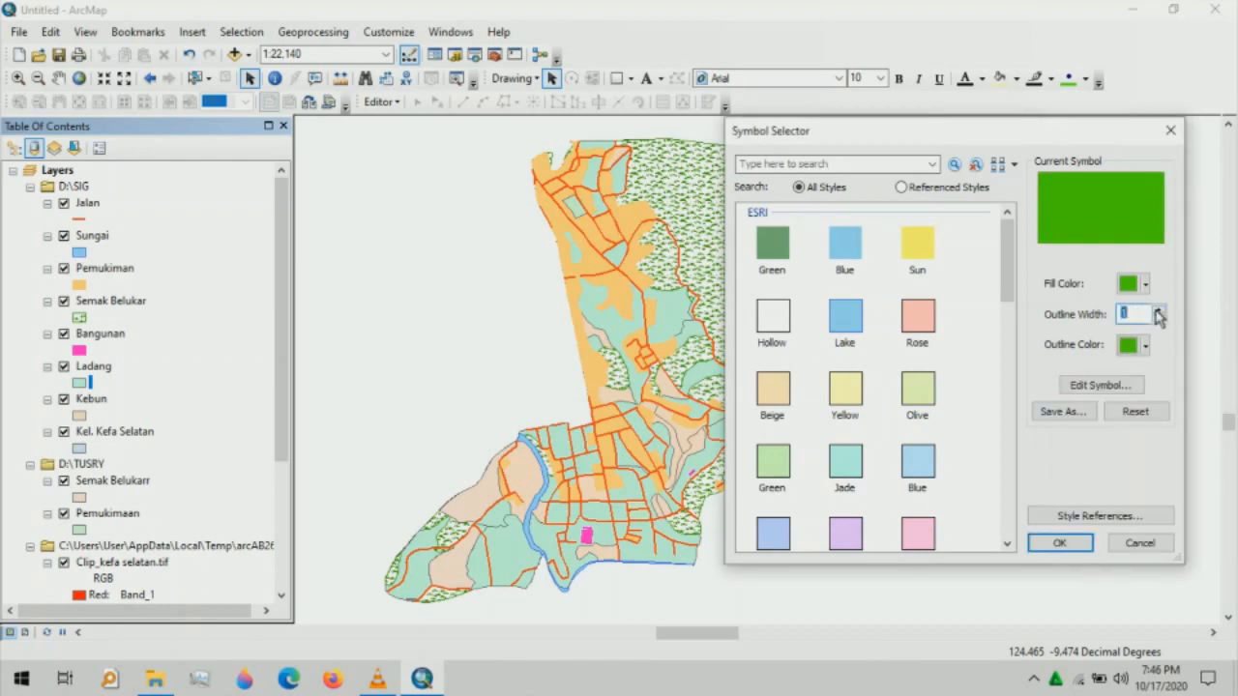
{"action": "left_click", "coordinate": [1060, 542]}
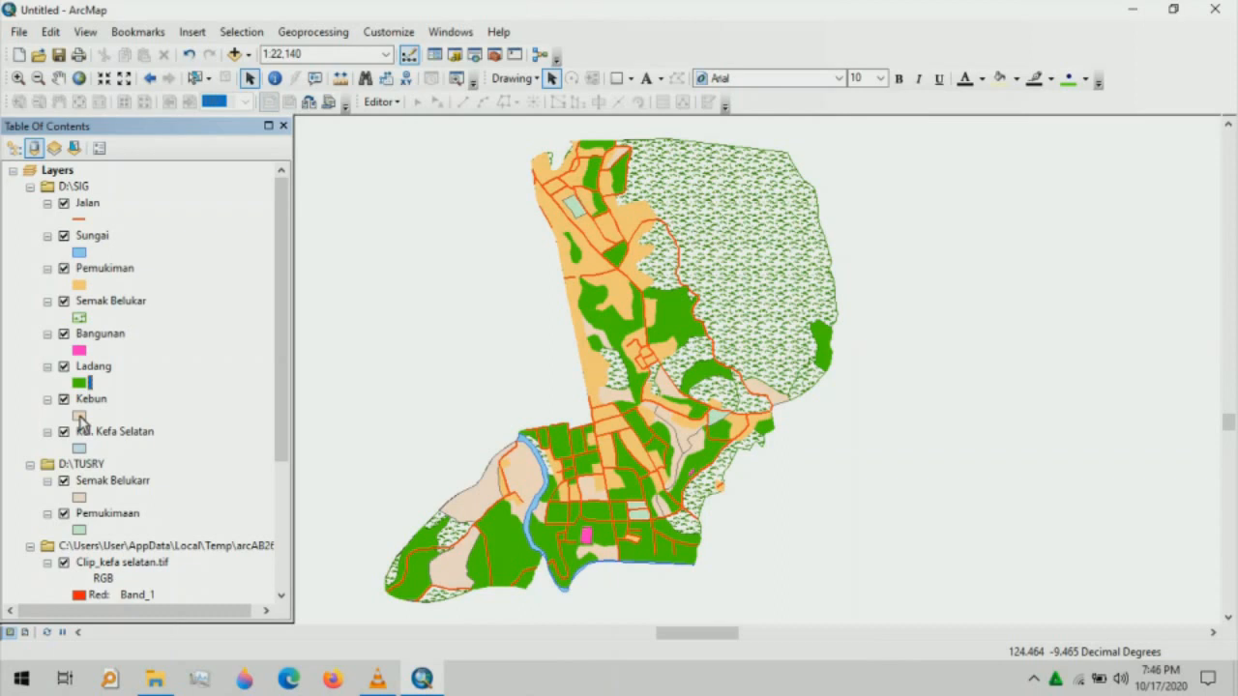
- Give Kebun an orange fill and orange outline with a reduced outline width
{"action": "left_click", "coordinate": [80, 417]}
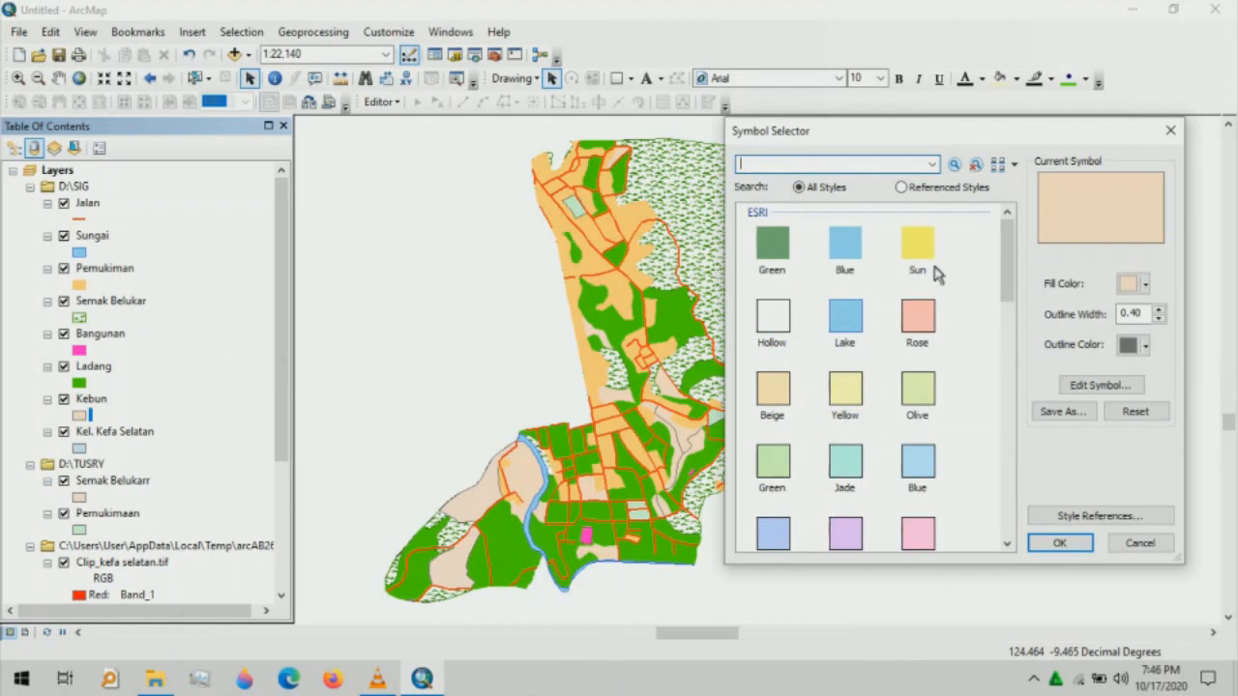
{"action": "left_click", "coordinate": [1146, 283]}
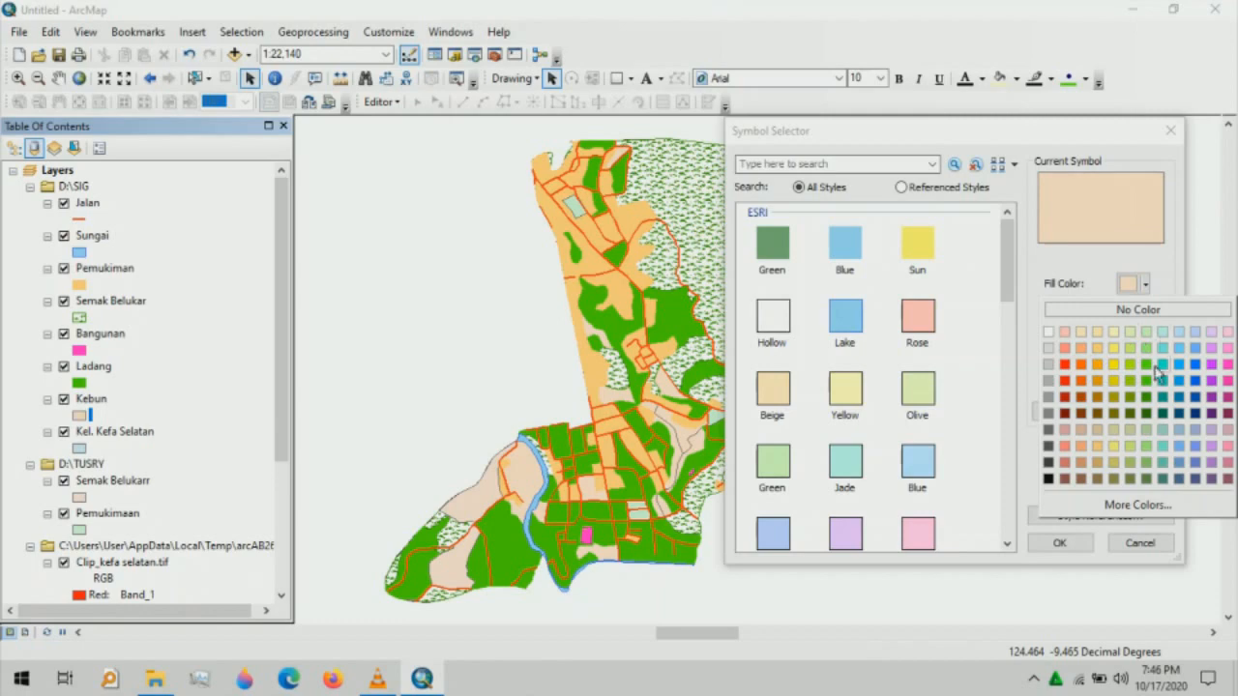
{"action": "left_click", "coordinate": [1100, 384]}
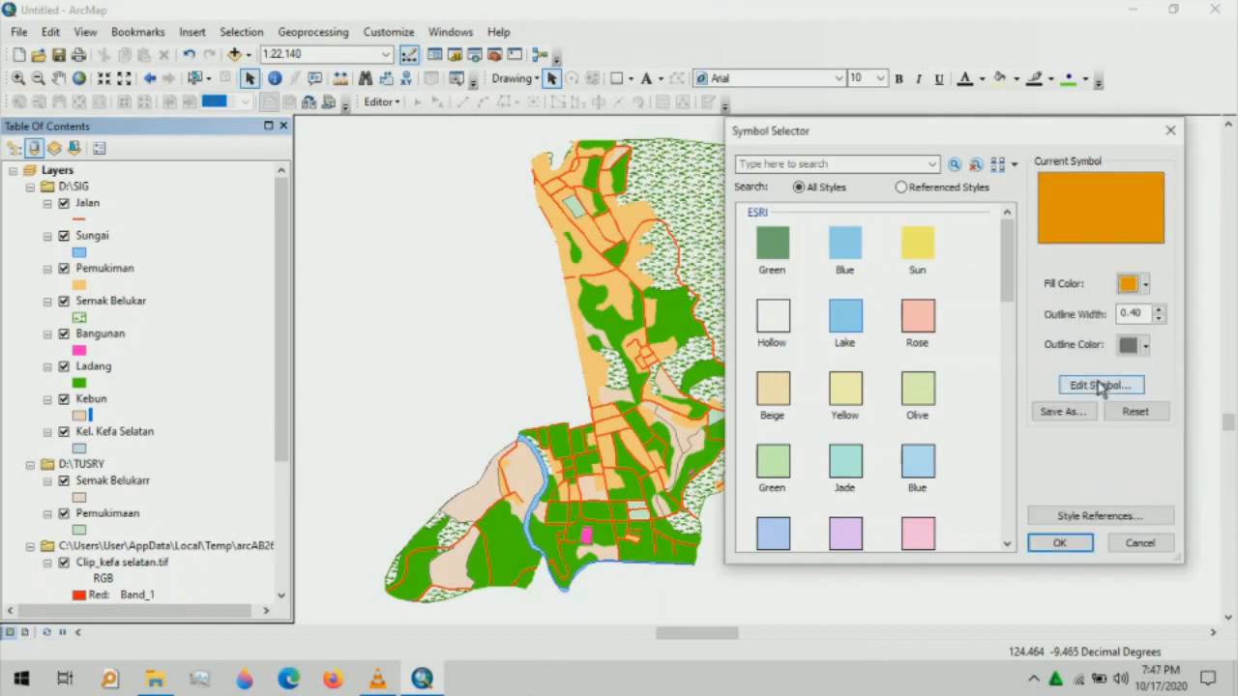
{"action": "left_click", "coordinate": [1145, 345]}
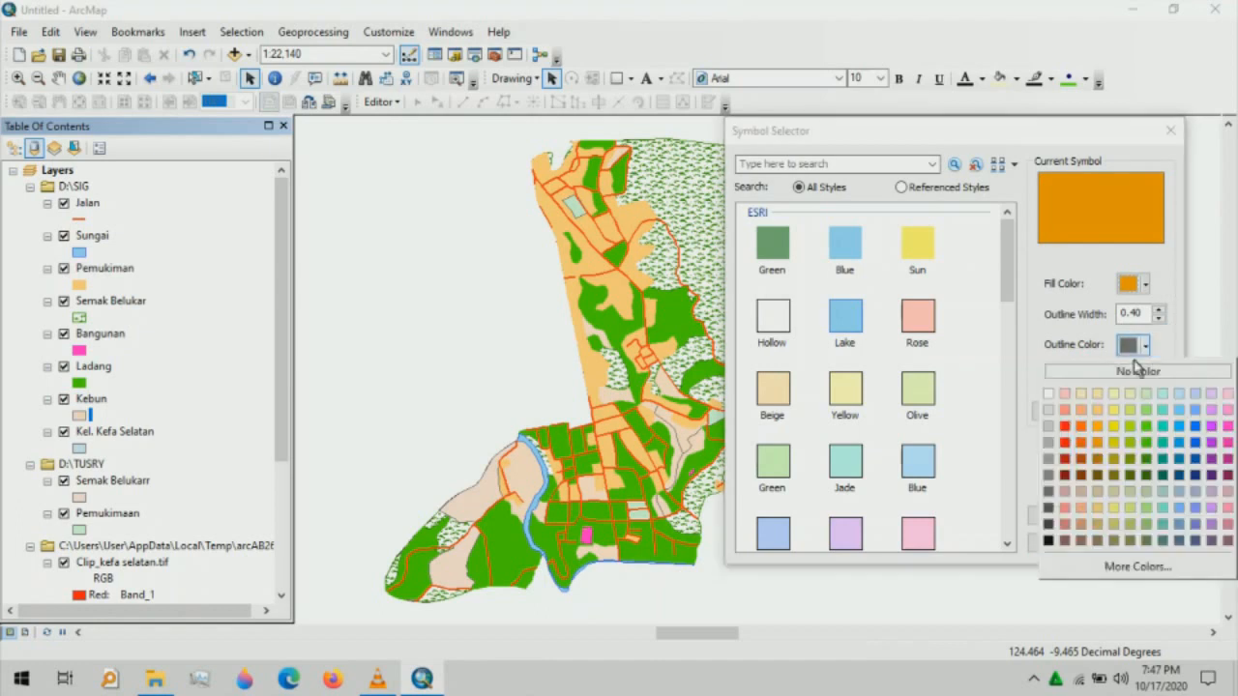
{"action": "left_click", "coordinate": [1098, 427]}
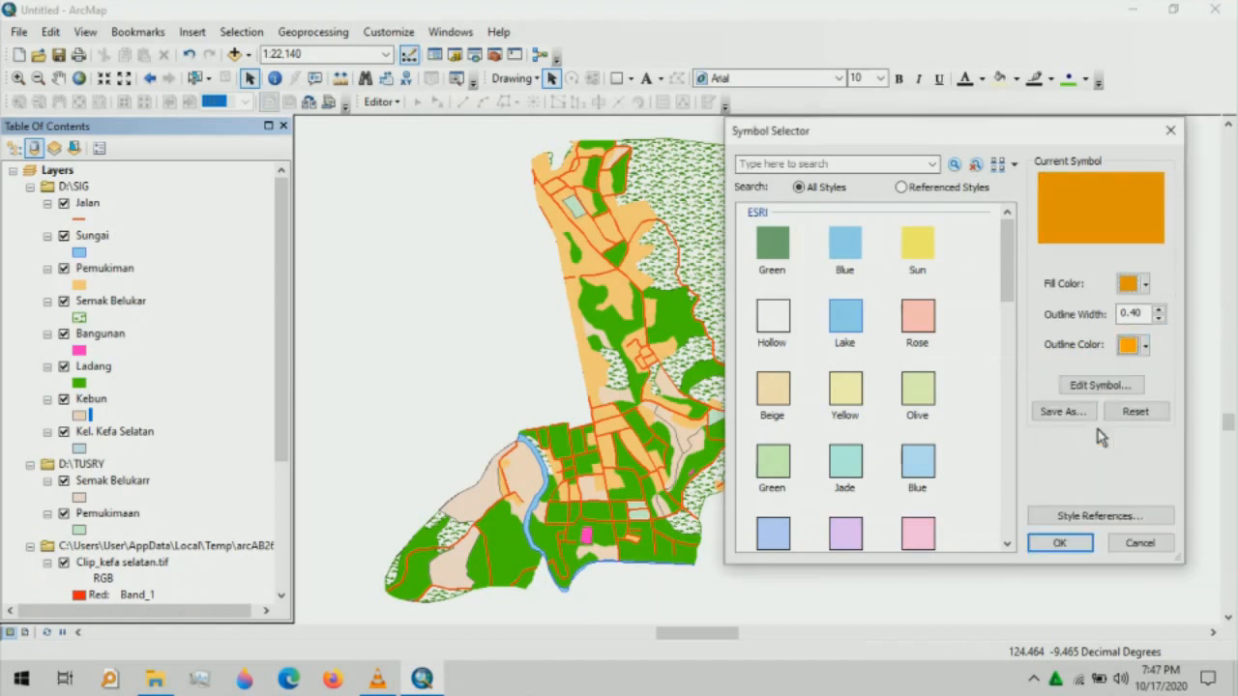
{"action": "left_click", "coordinate": [1145, 346]}
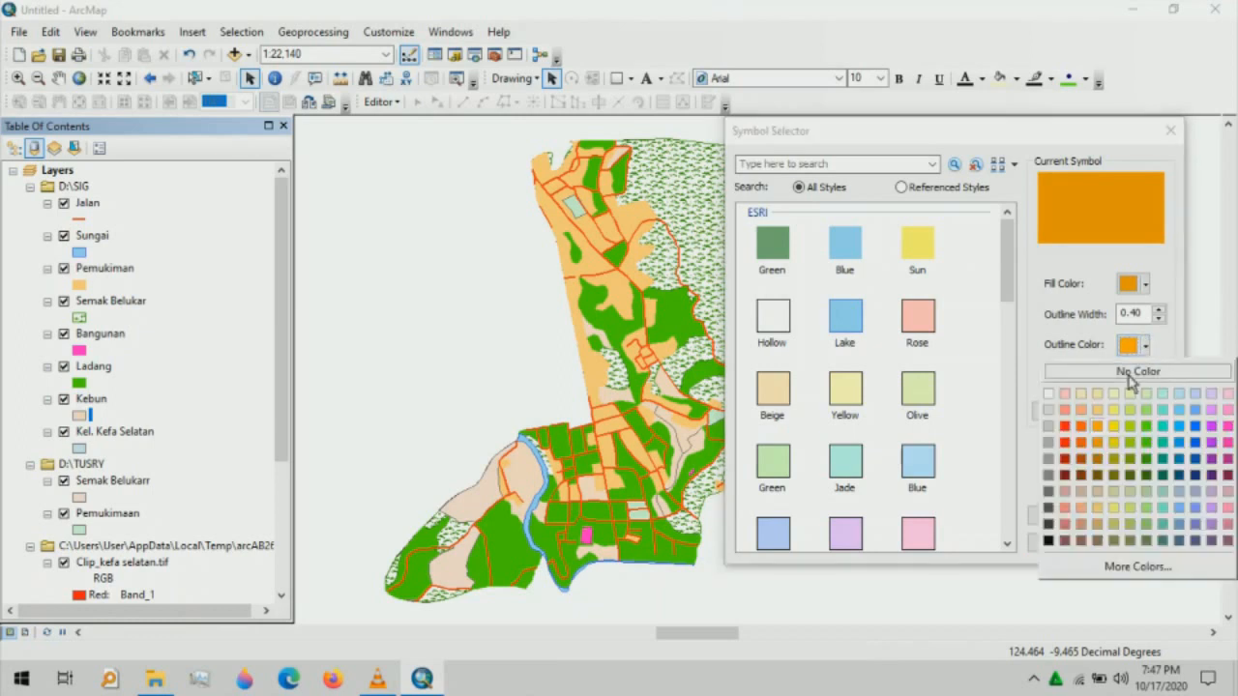
{"action": "left_click", "coordinate": [1102, 445]}
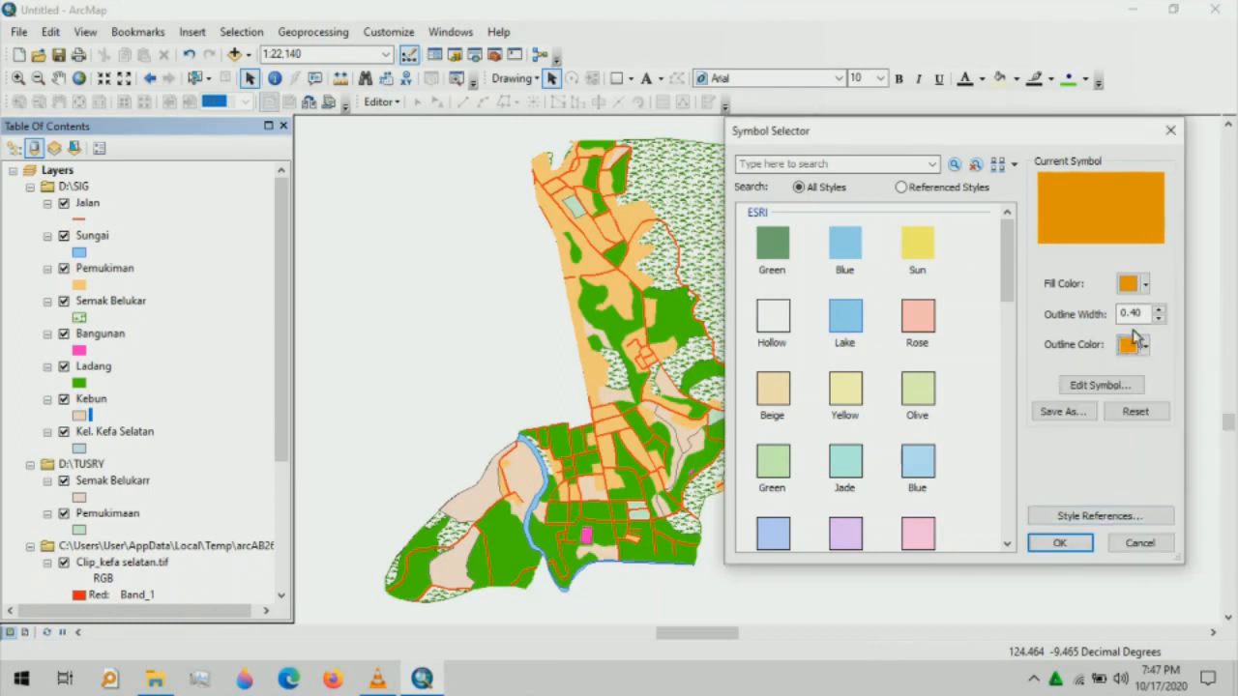
{"action": "left_click", "coordinate": [1159, 318]}
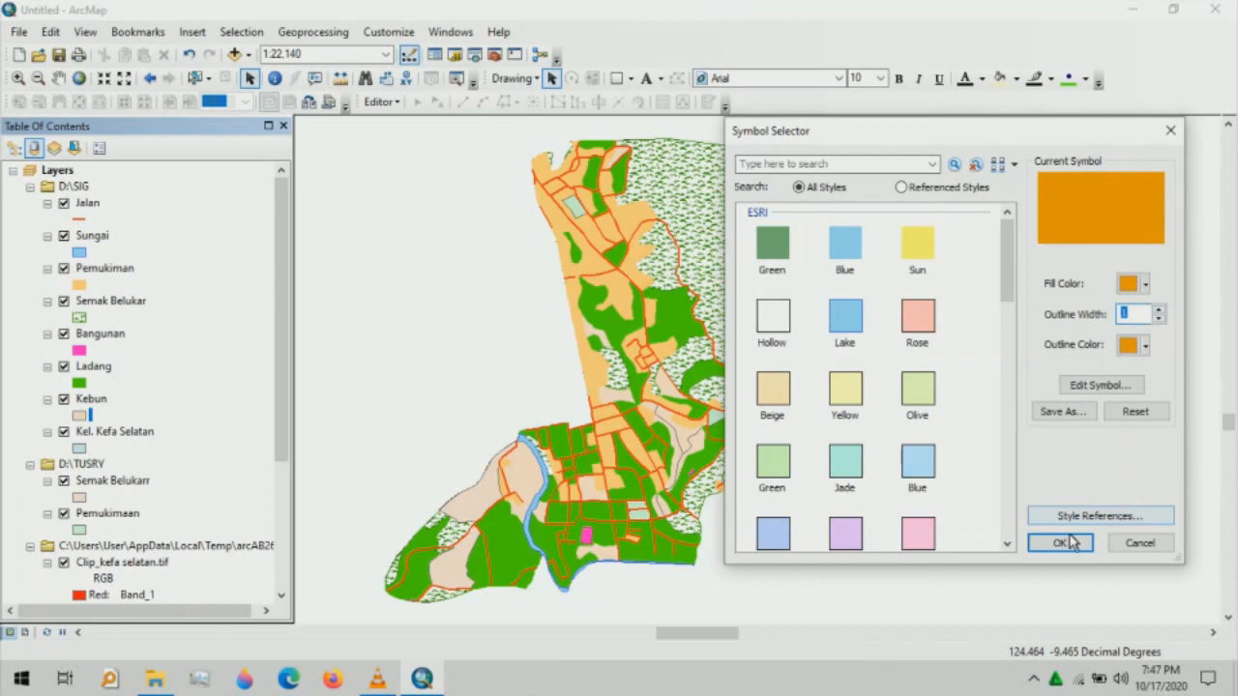
{"action": "left_click", "coordinate": [1062, 543]}
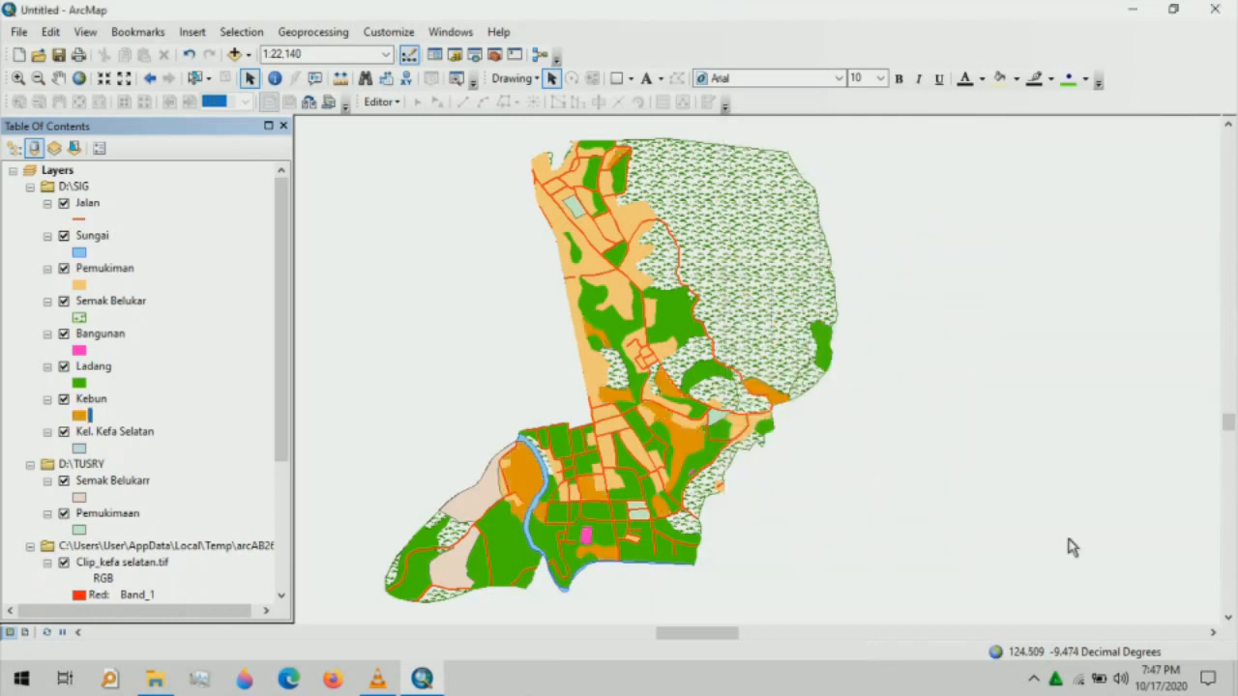
- Fill Kel. Kefa Selatan red with a black outline of width 1
{"action": "left_click", "coordinate": [86, 449]}
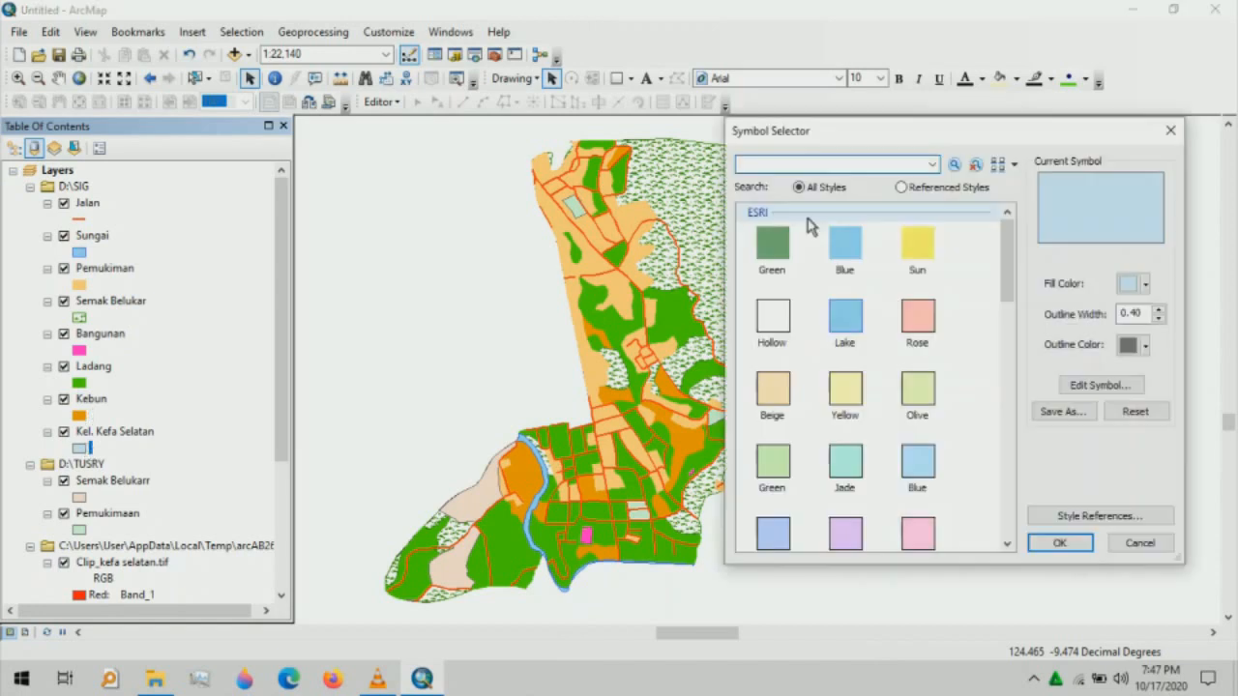
{"action": "left_click", "coordinate": [1145, 286]}
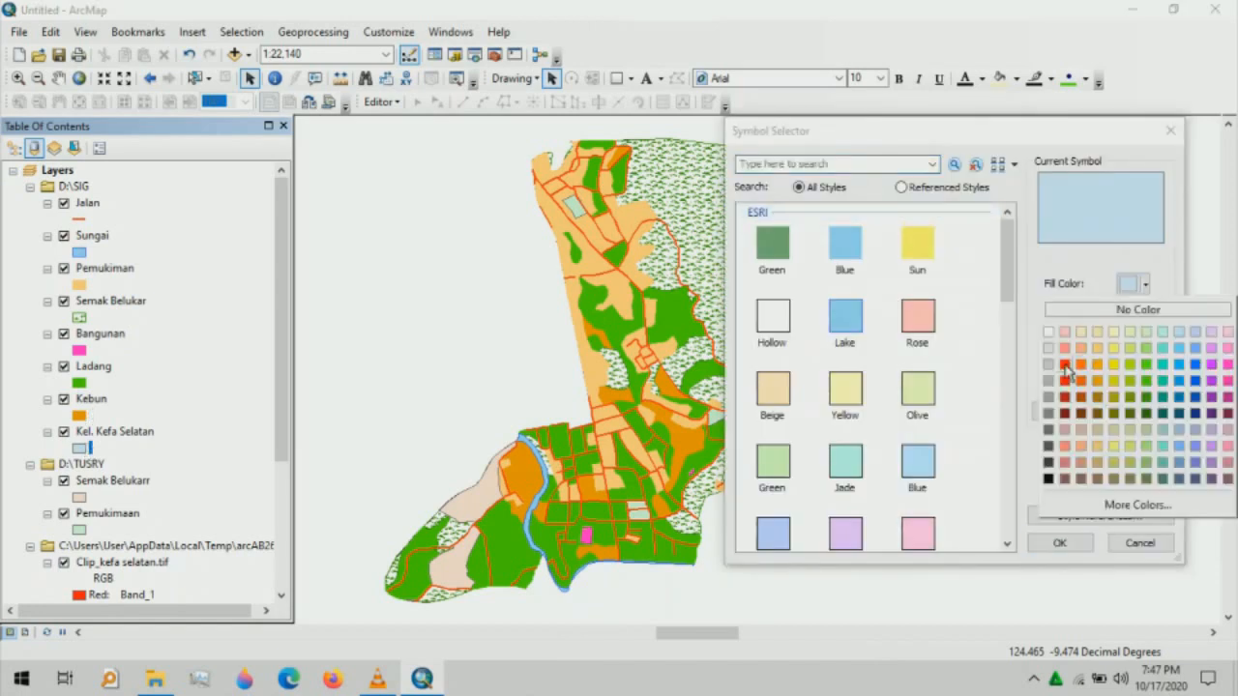
{"action": "left_click", "coordinate": [1068, 369]}
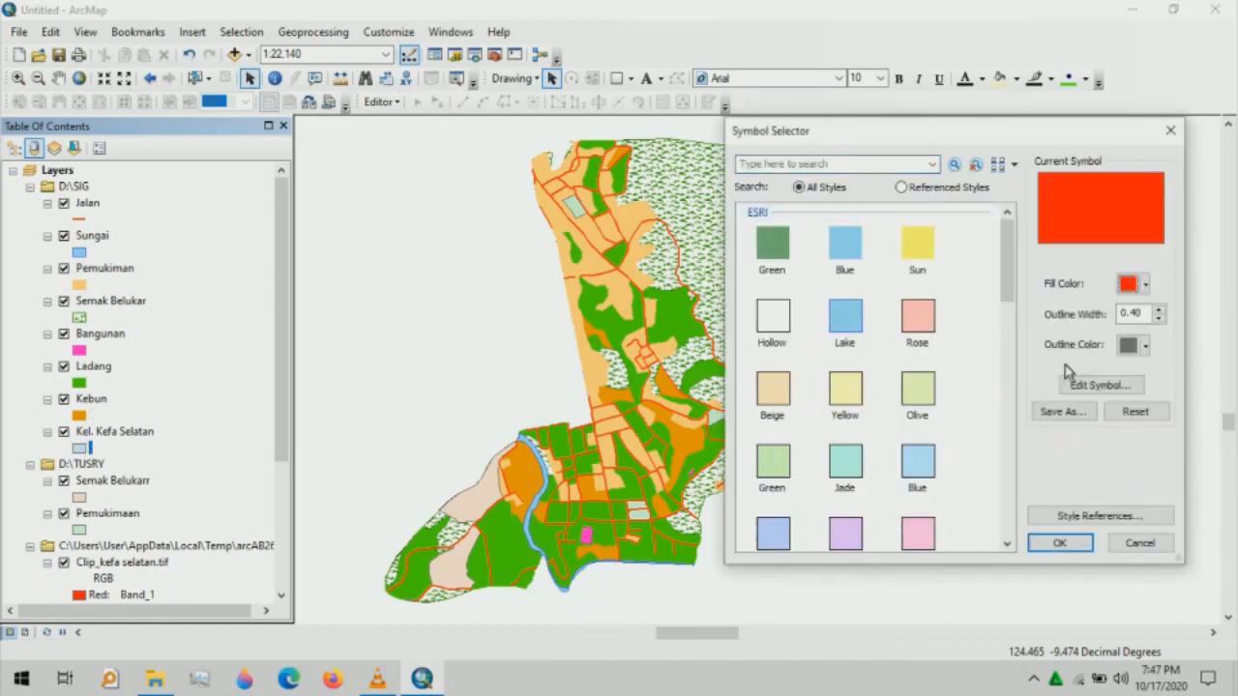
{"action": "left_click", "coordinate": [1160, 311]}
{"action": "left_click", "coordinate": [1147, 345]}
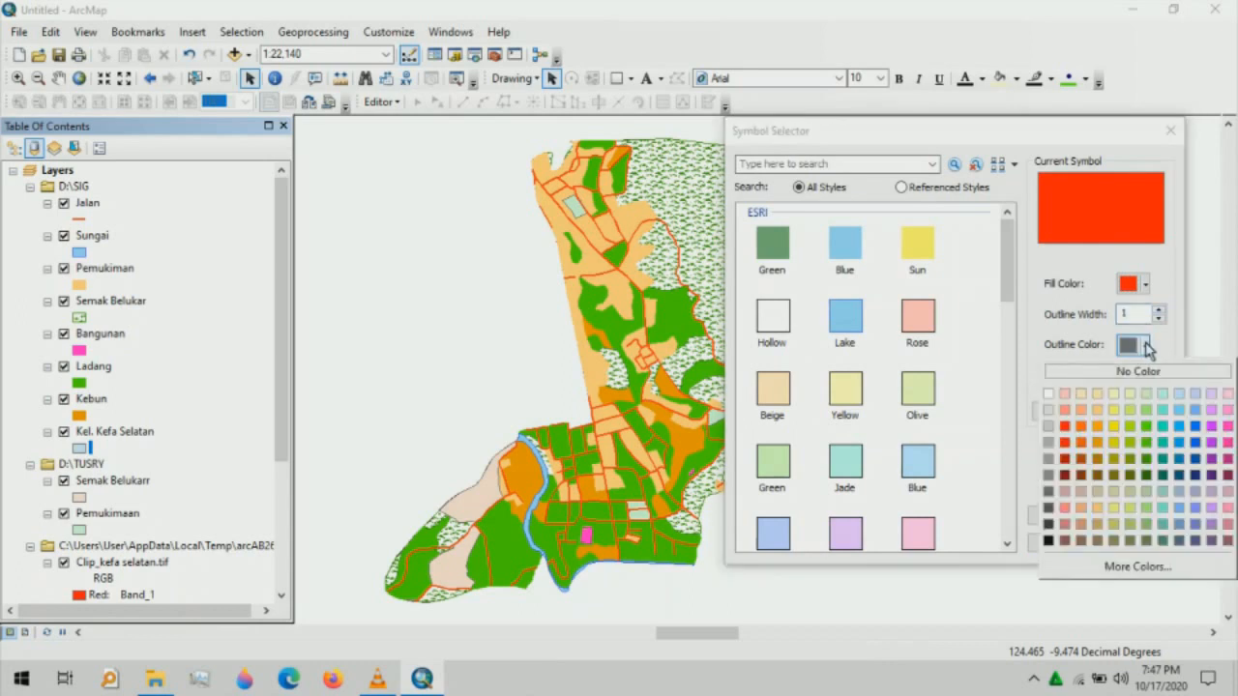
{"action": "left_click", "coordinate": [1049, 539]}
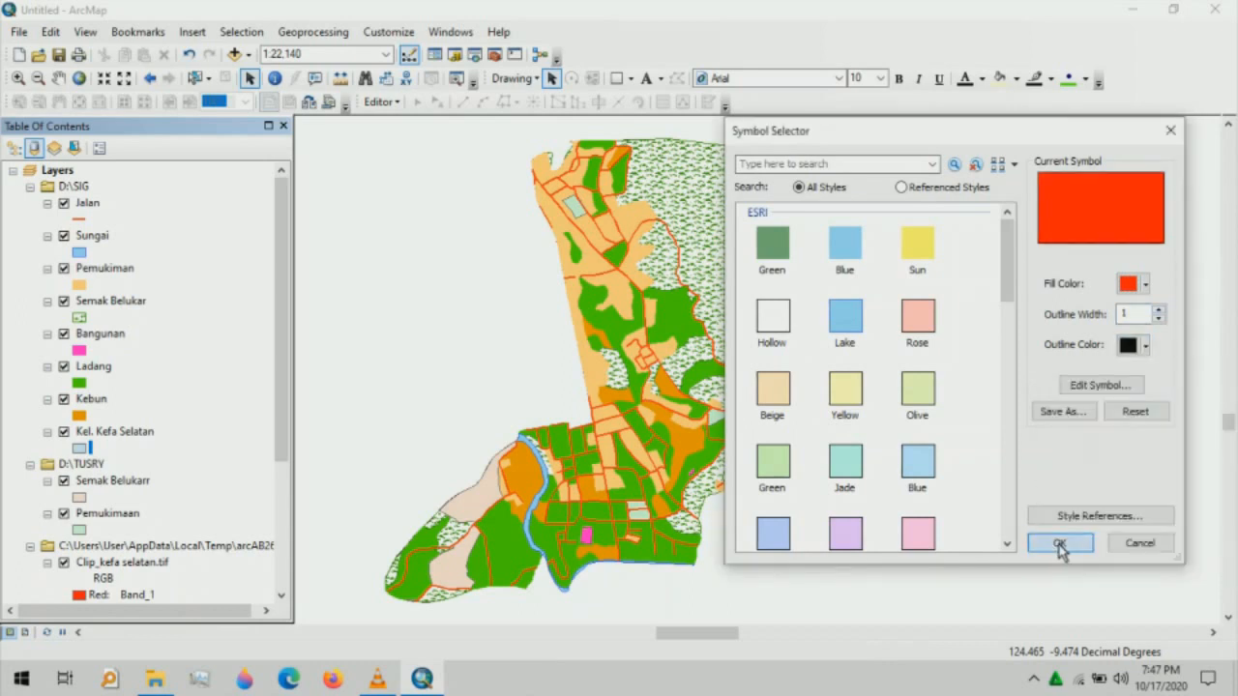
{"action": "left_click", "coordinate": [1060, 544]}
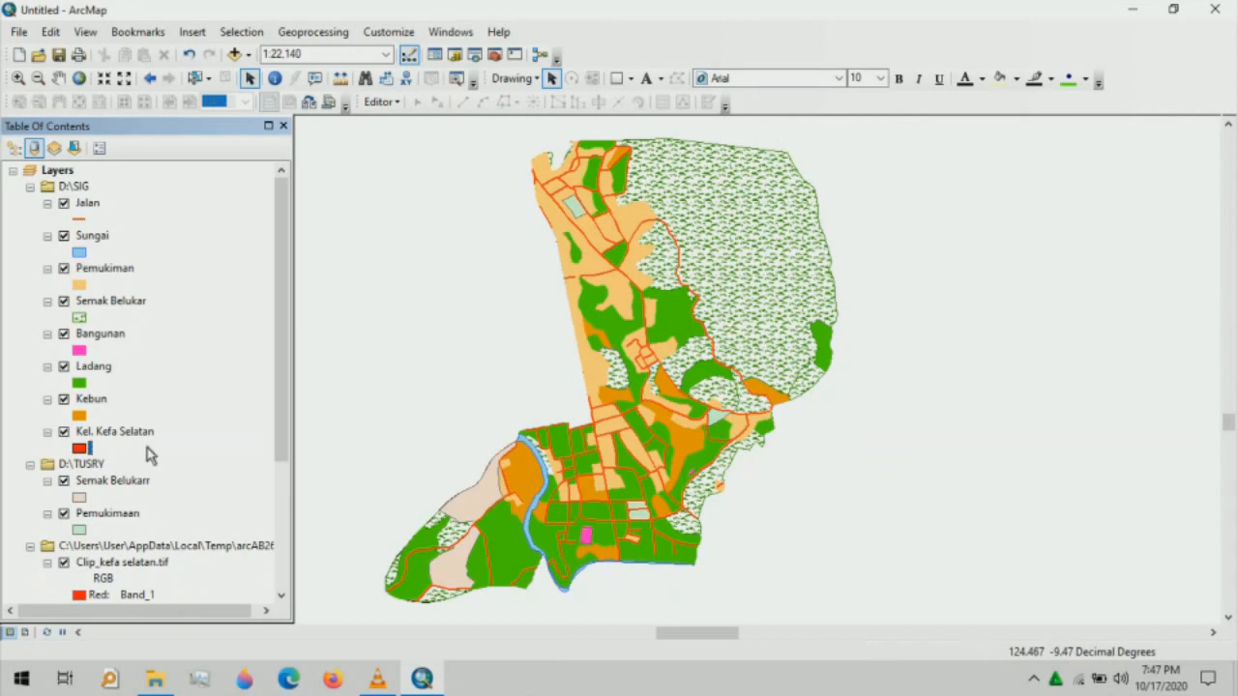
- Apply the Grassland pattern fill with a thinner outline to Semak Belukarr
{"action": "left_click", "coordinate": [82, 498]}
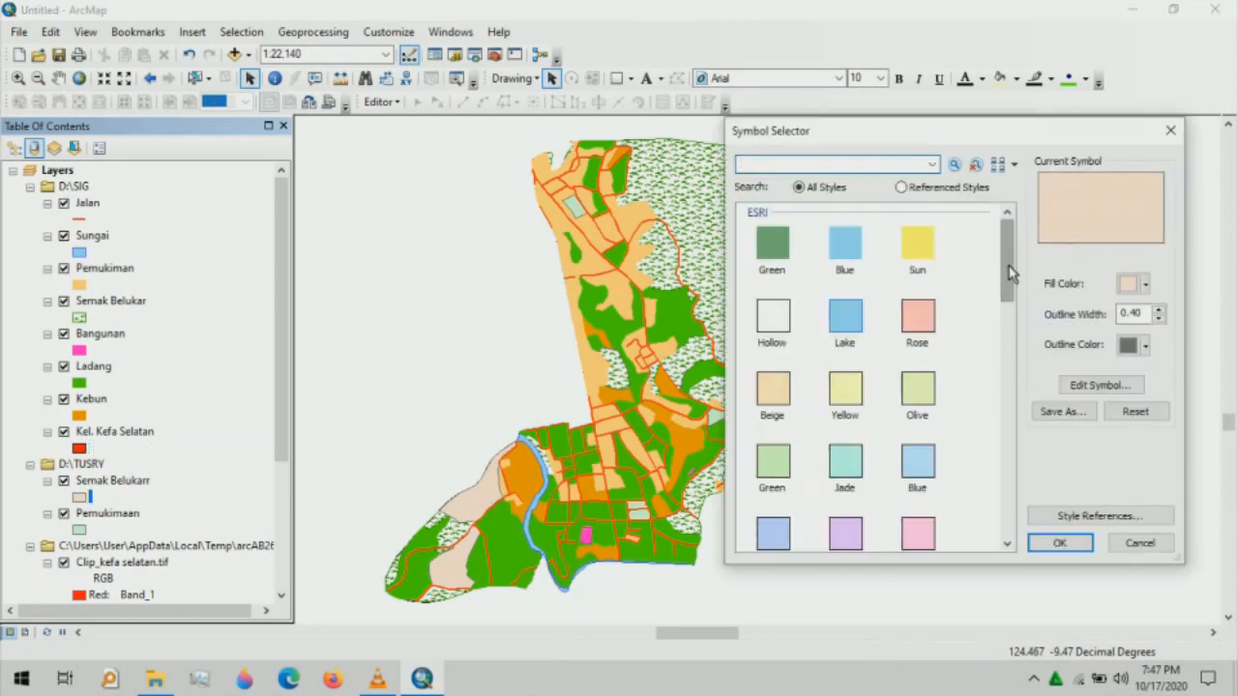
{"action": "left_click_drag", "start_coordinate": [1009, 273], "coordinate": [1009, 421]}
{"action": "left_click", "coordinate": [836, 493]}
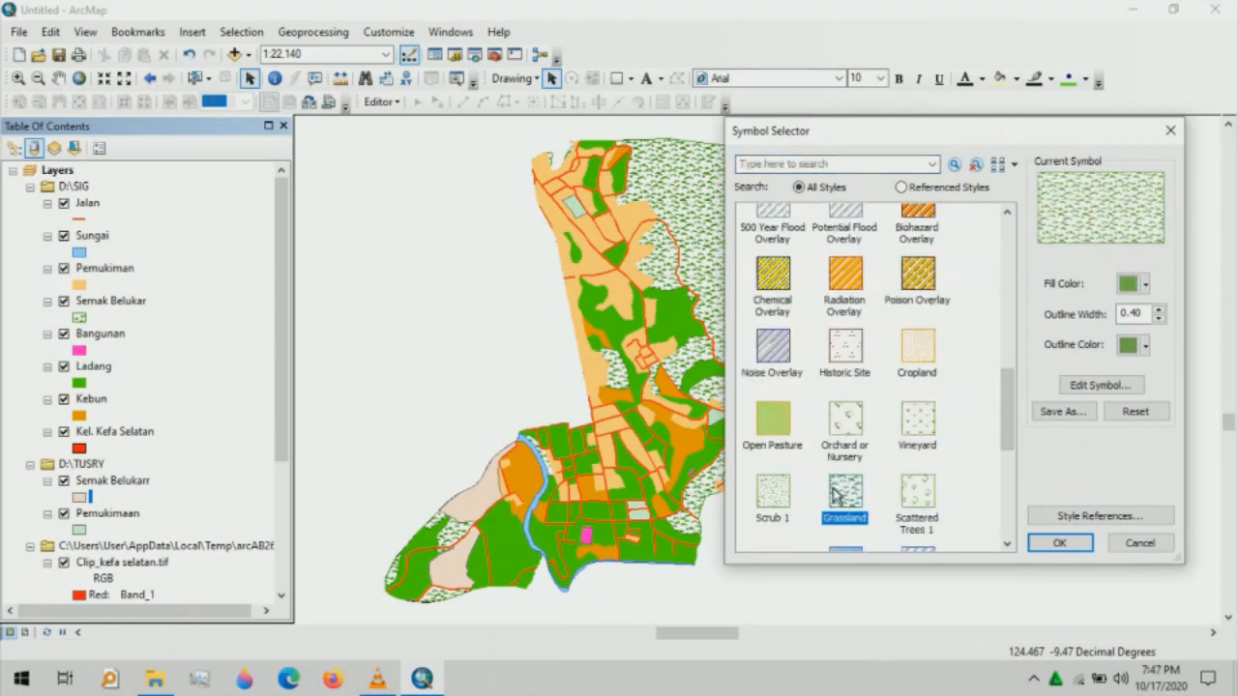
{"action": "left_click", "coordinate": [1158, 318]}
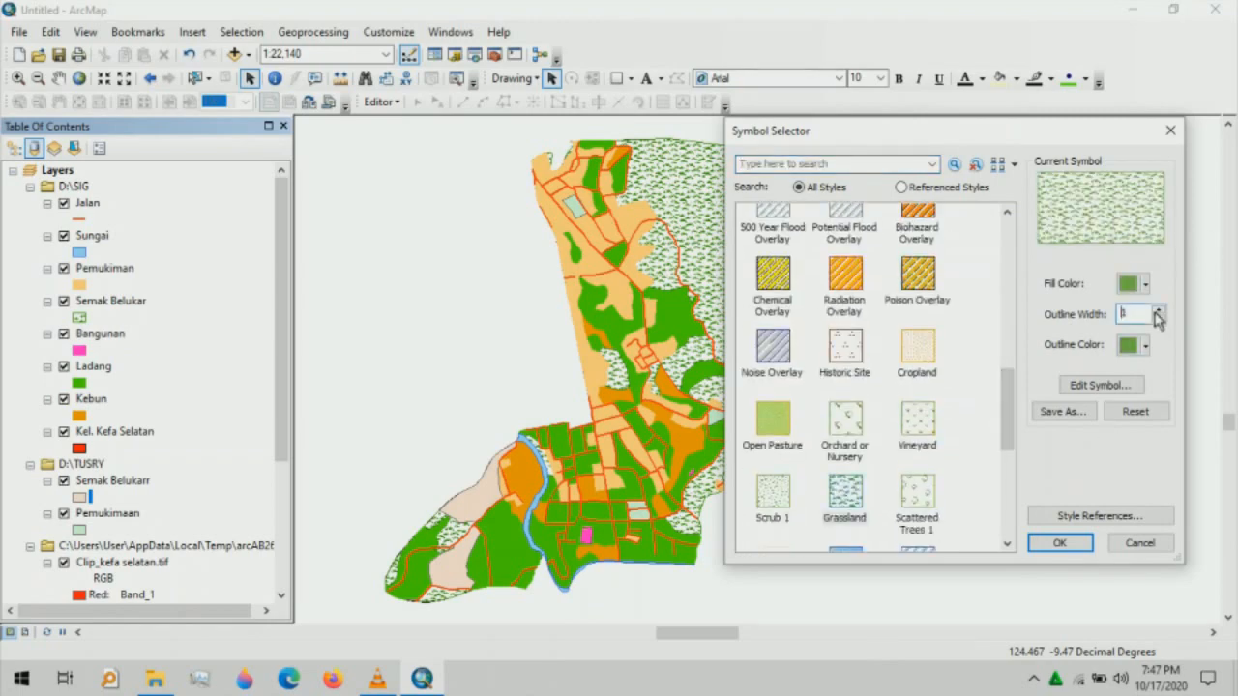
{"action": "left_click", "coordinate": [1060, 544]}
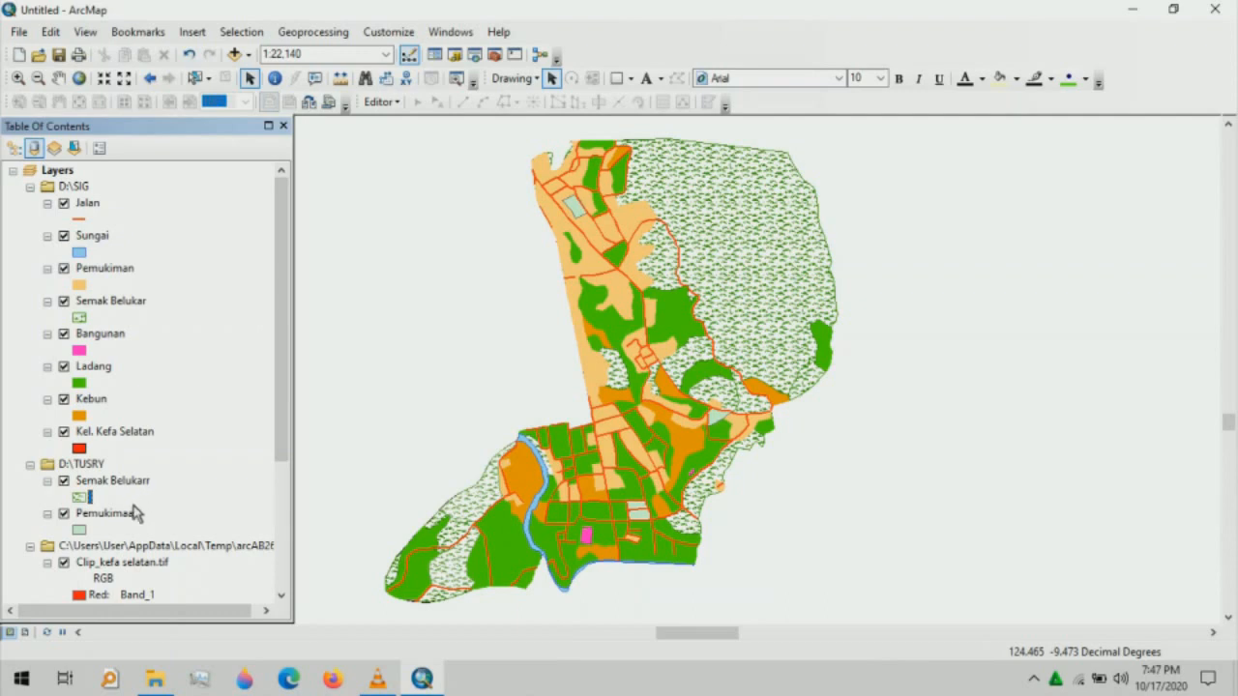
- Give Pemukimaan a light orange fill and matching light orange outline with adjusted width
{"action": "left_click", "coordinate": [79, 530]}
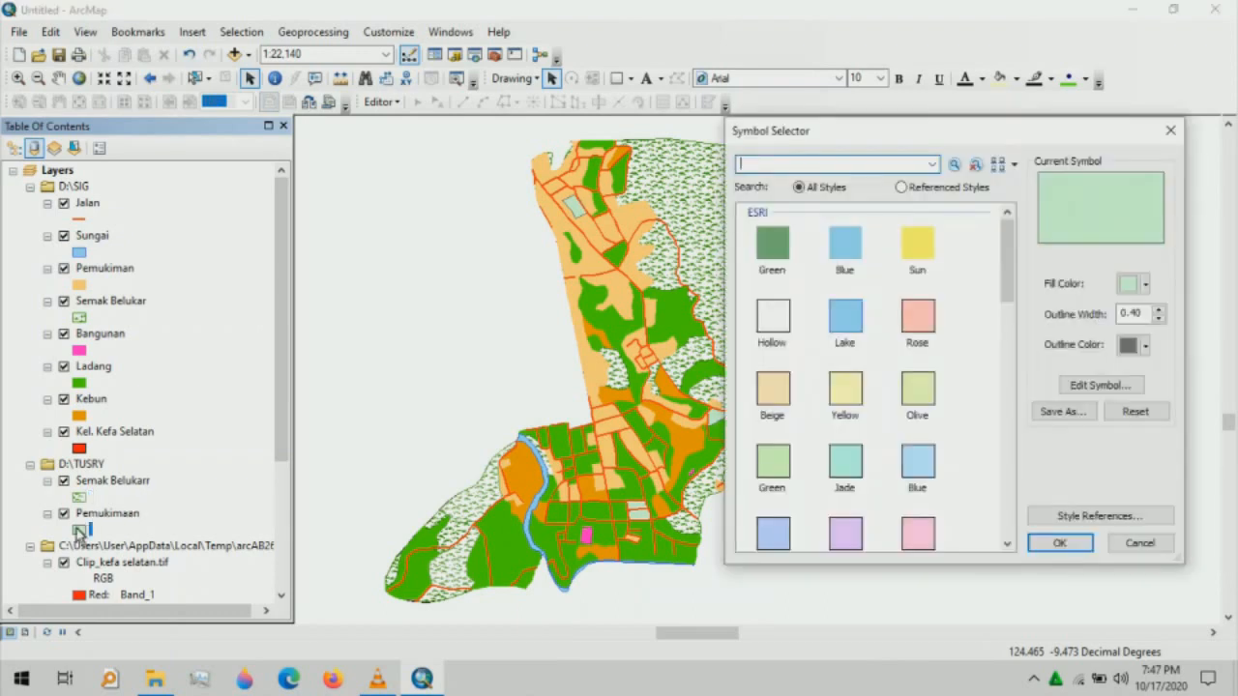
{"action": "left_click", "coordinate": [1136, 288]}
{"action": "left_click", "coordinate": [1085, 353]}
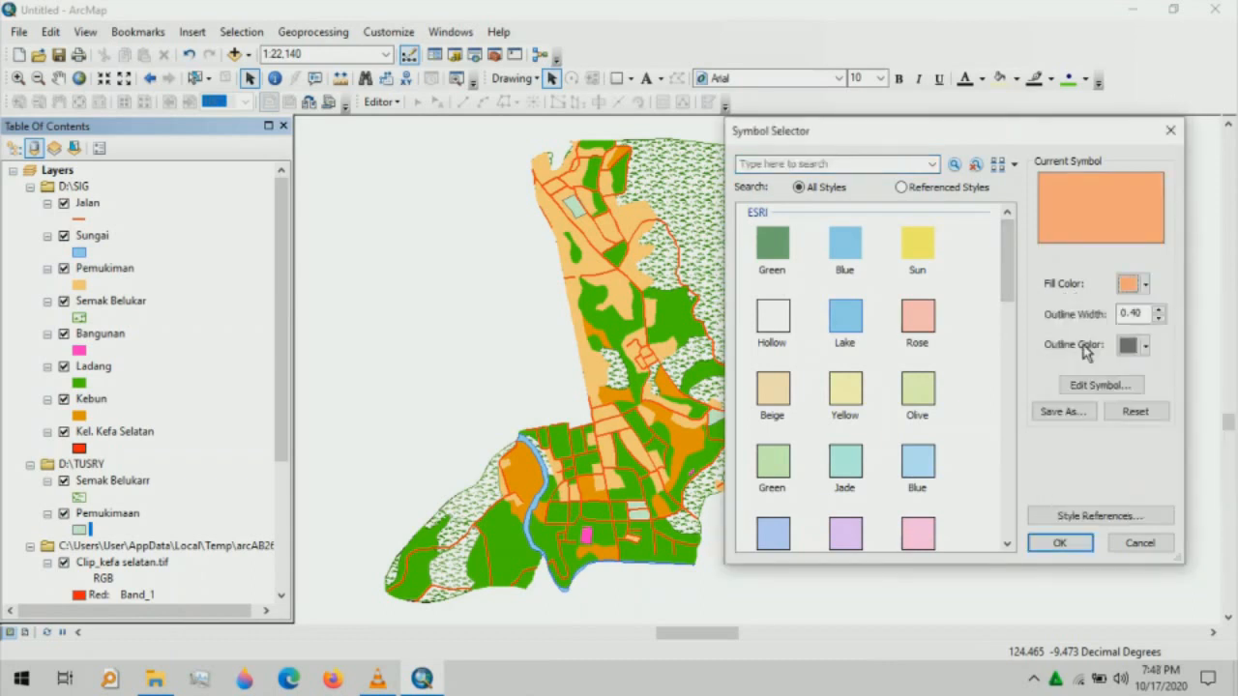
{"action": "left_click", "coordinate": [1134, 283]}
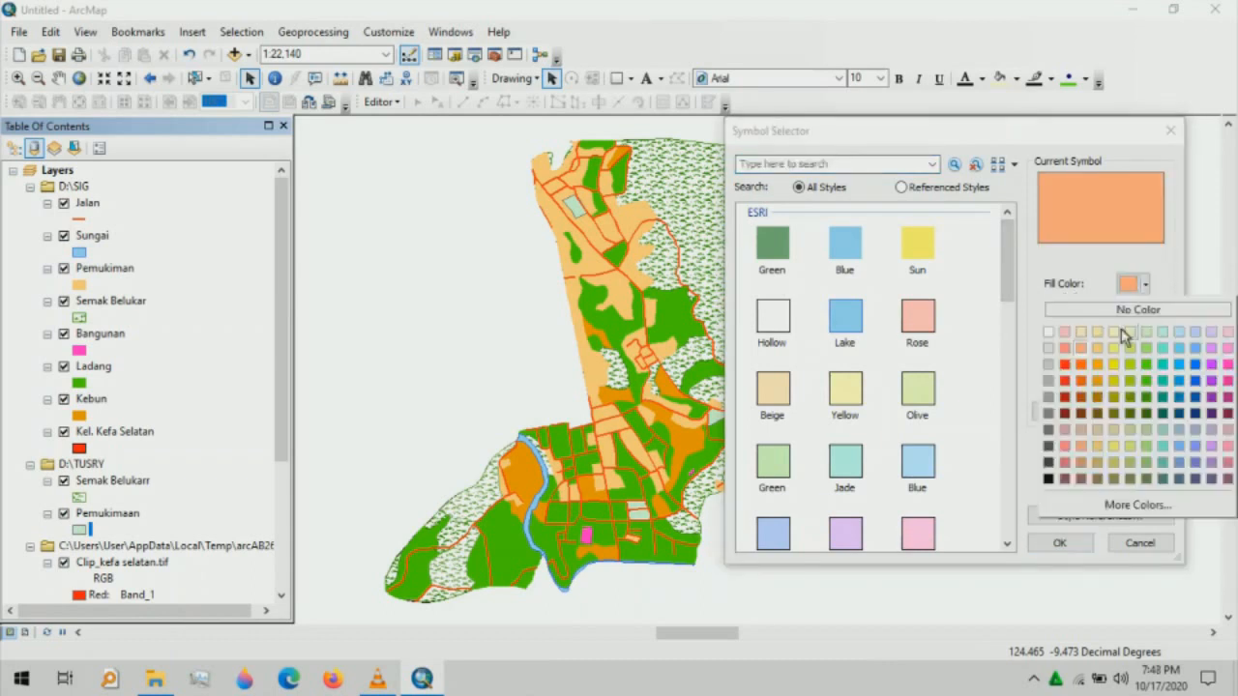
{"action": "left_click", "coordinate": [1100, 350]}
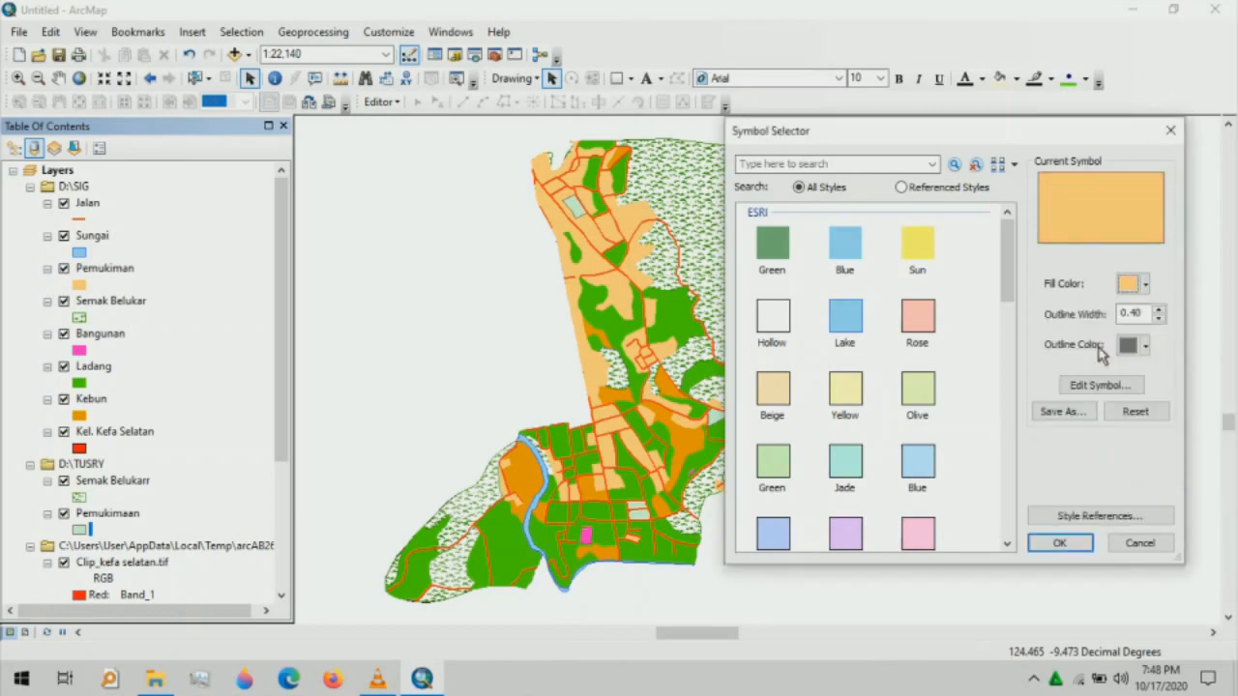
{"action": "left_click", "coordinate": [1148, 347]}
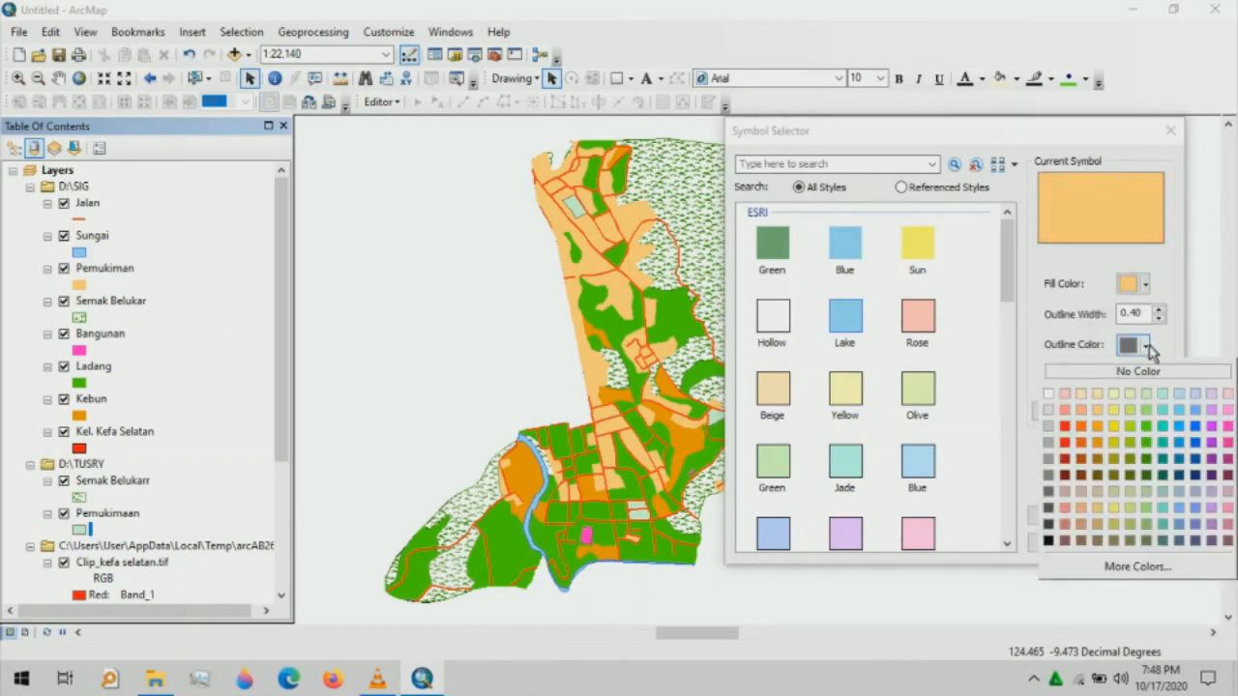
{"action": "left_click", "coordinate": [1097, 409]}
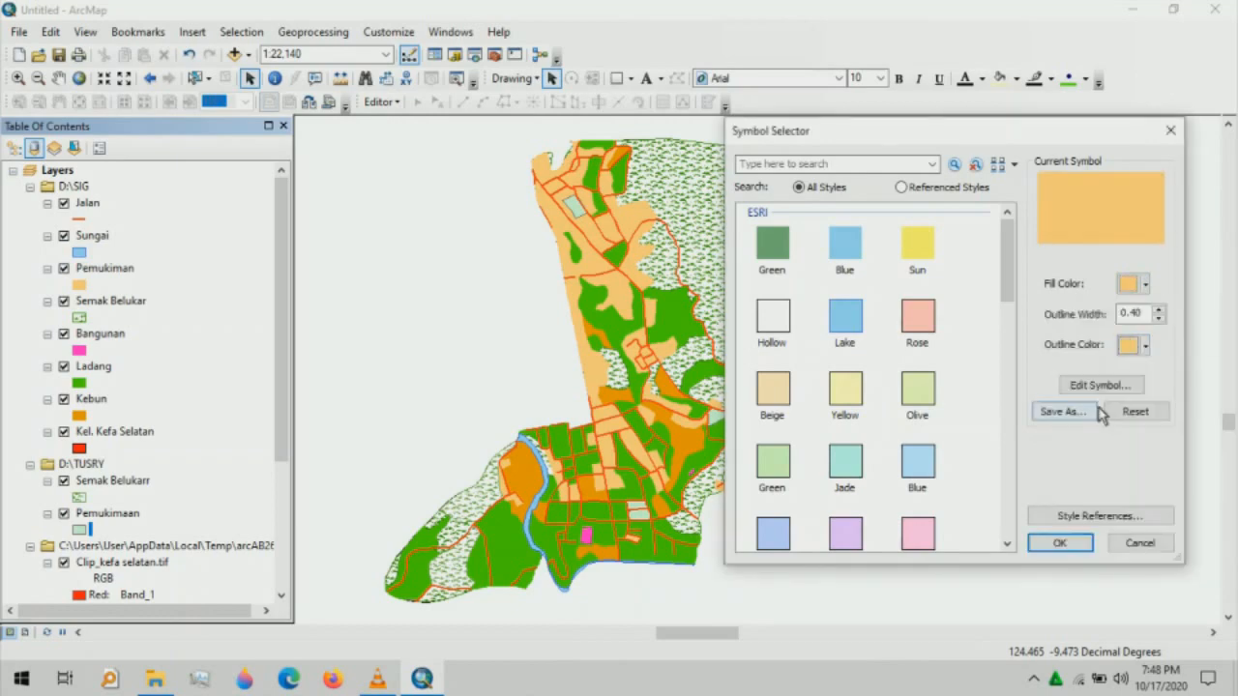
{"action": "left_click", "coordinate": [1159, 318]}
{"action": "left_click", "coordinate": [1063, 544]}
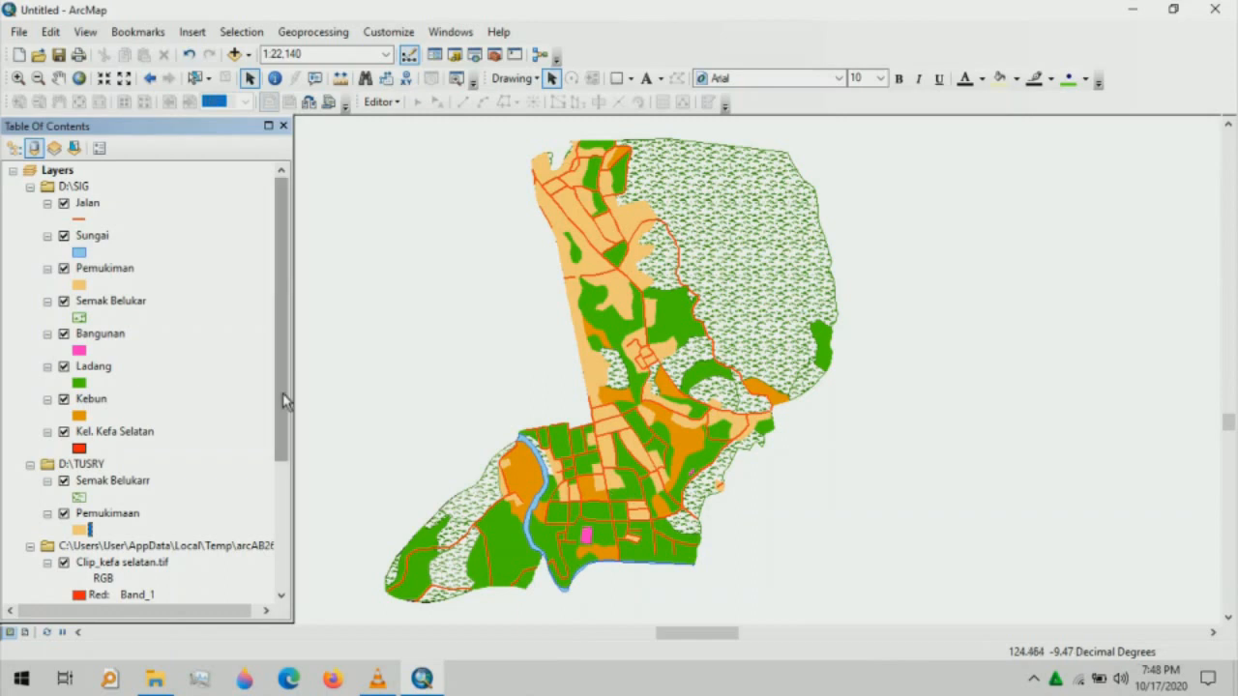
- Hide the Clip_kefa selatan.tif raster in the Table of Contents
{"action": "left_click_drag", "start_coordinate": [283, 396], "coordinate": [287, 479]}
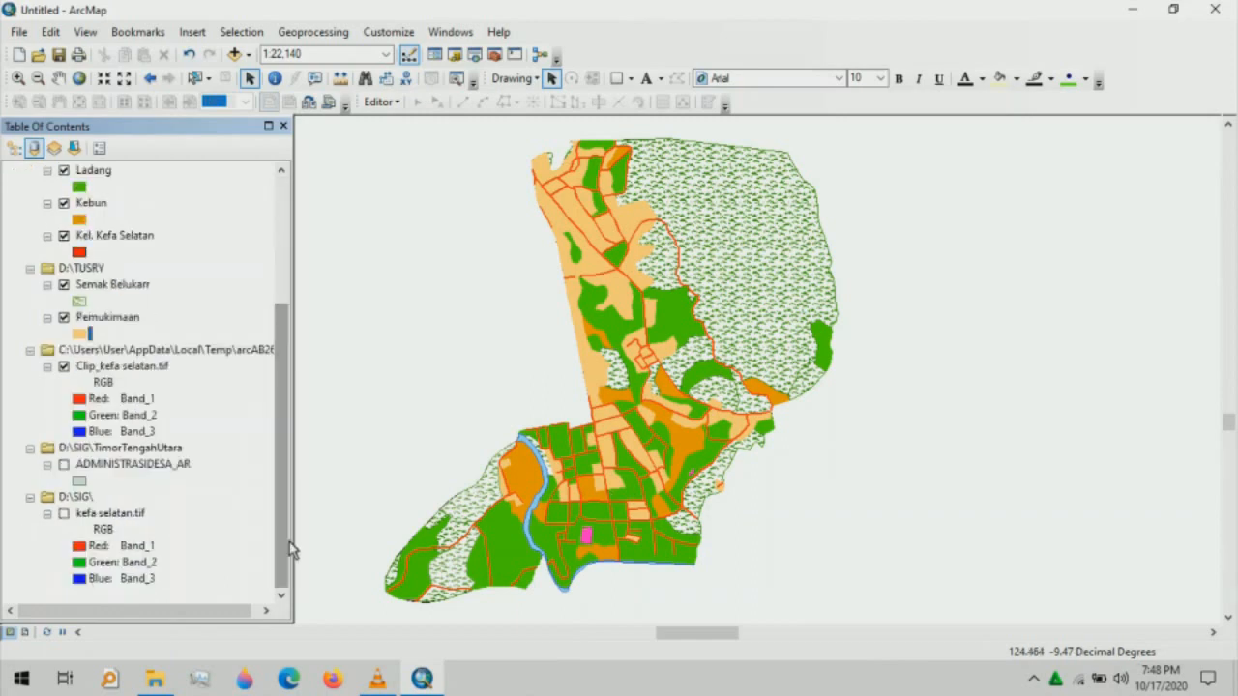
{"action": "left_click", "coordinate": [64, 366]}
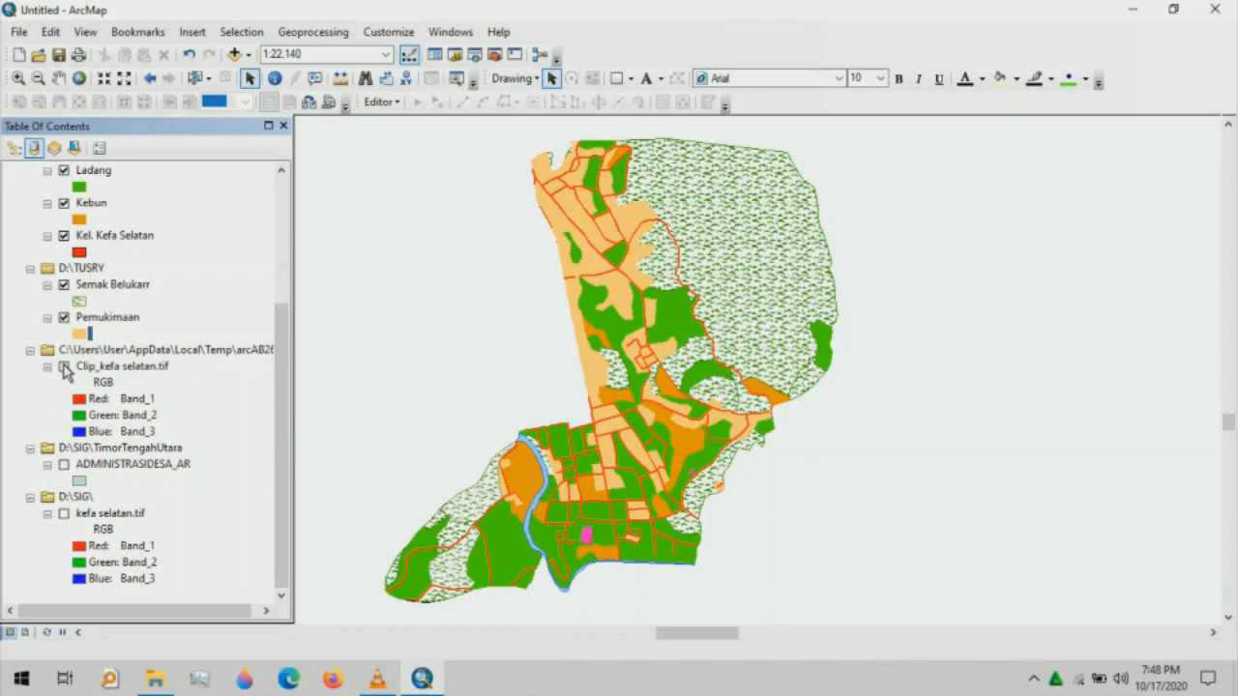
{"action": "left_click_drag", "start_coordinate": [287, 423], "coordinate": [319, 215]}
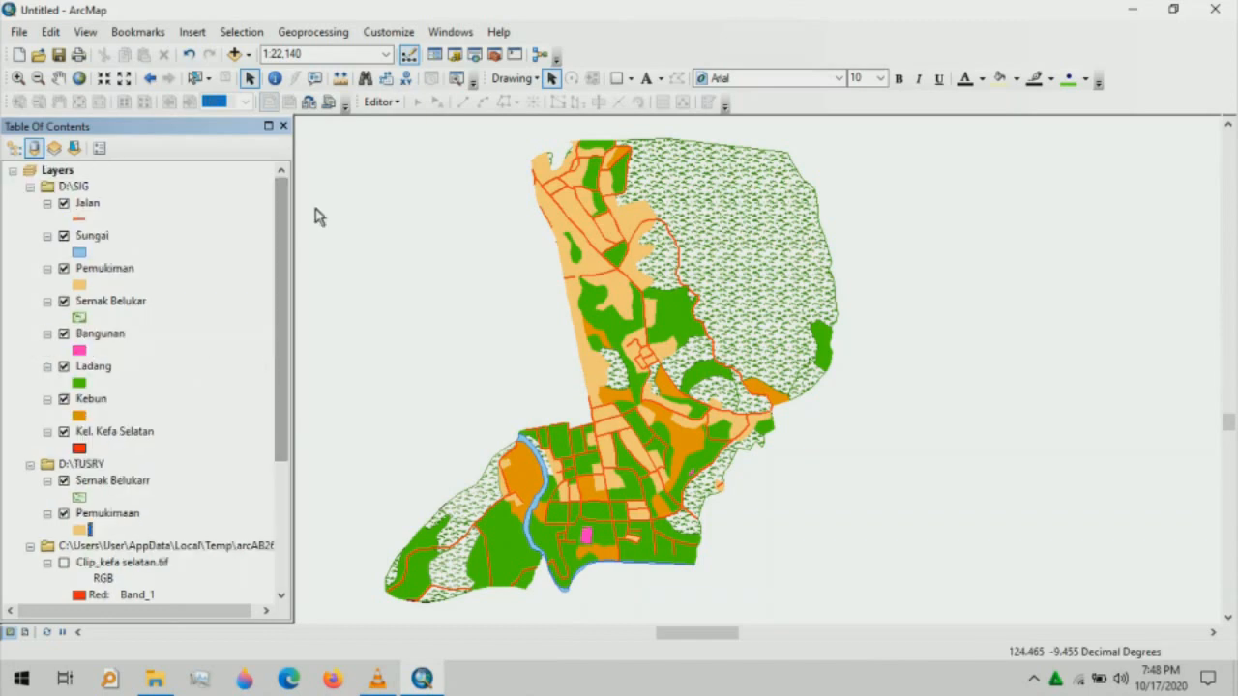
{"action": "left_click", "coordinate": [68, 174]}
- Add the ADMINISTRASIDESA_LN shapefile to the Layers data frame
{"action": "right_click", "coordinate": [69, 175]}
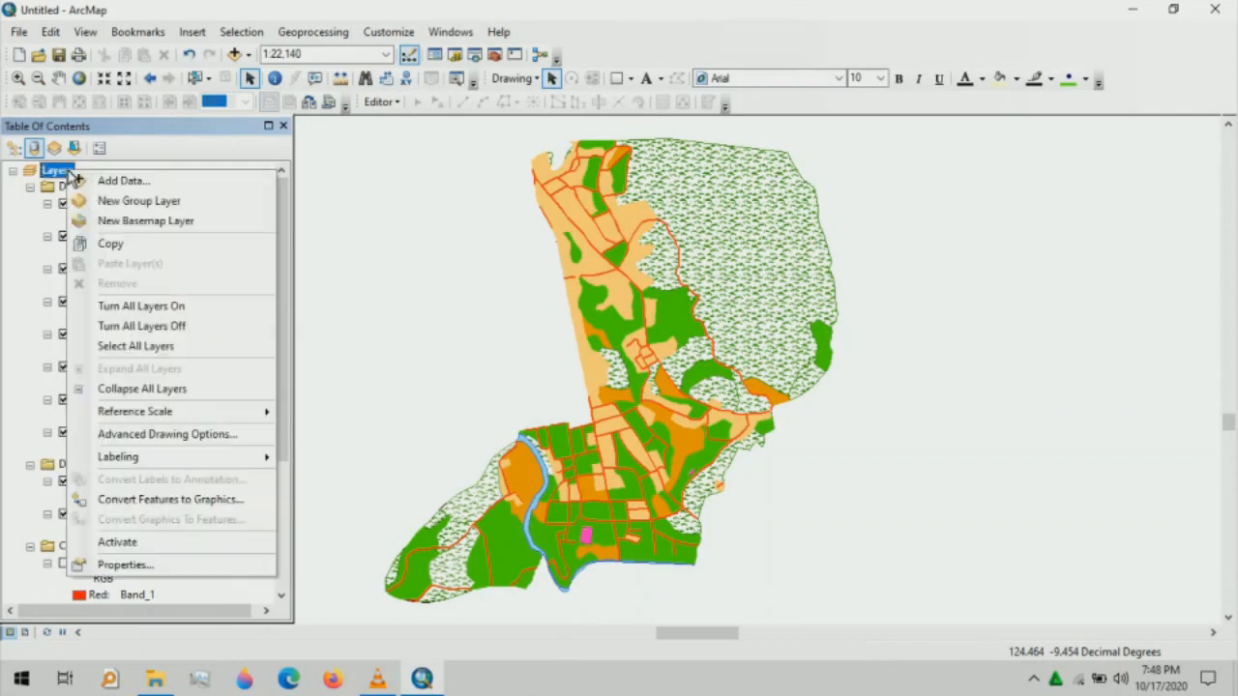
{"action": "left_click", "coordinate": [116, 181]}
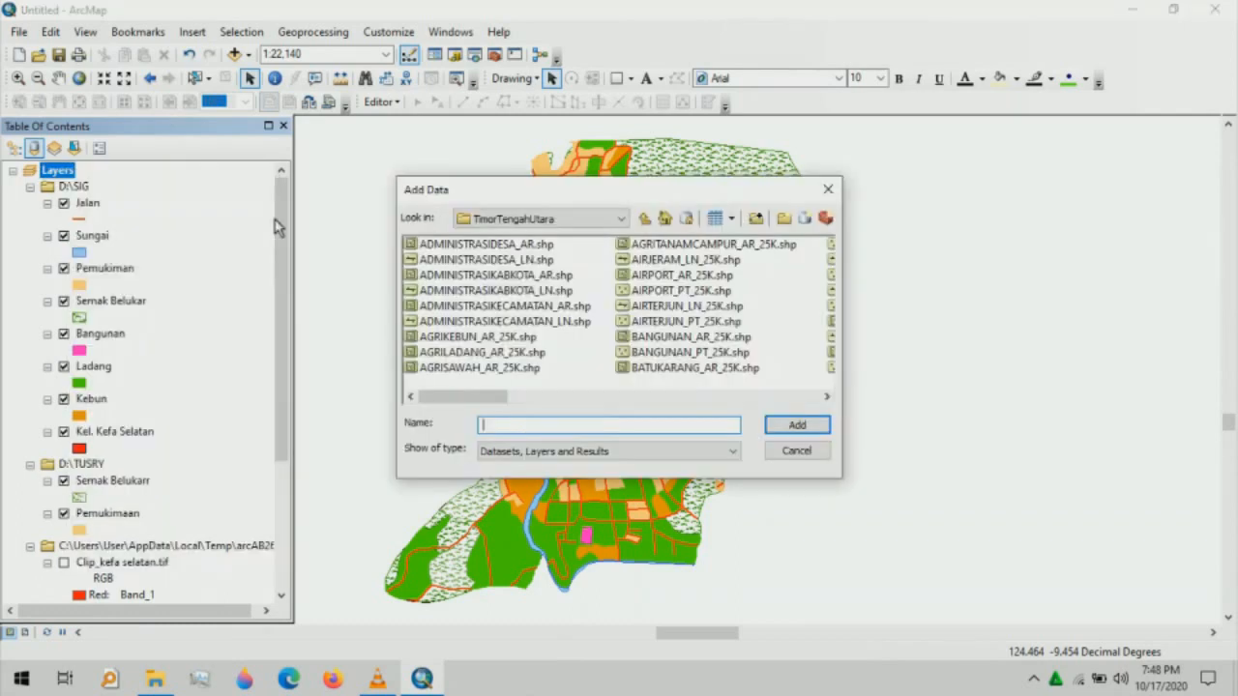
{"action": "left_click", "coordinate": [431, 260]}
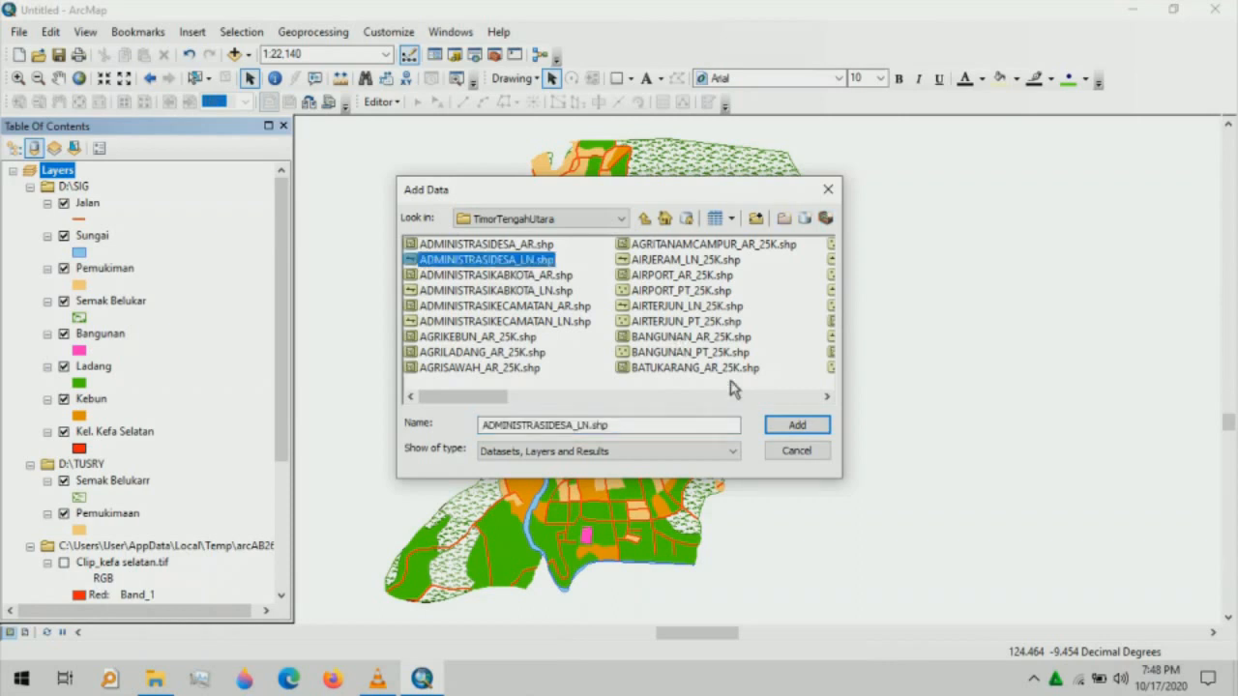
{"action": "left_click", "coordinate": [794, 426]}
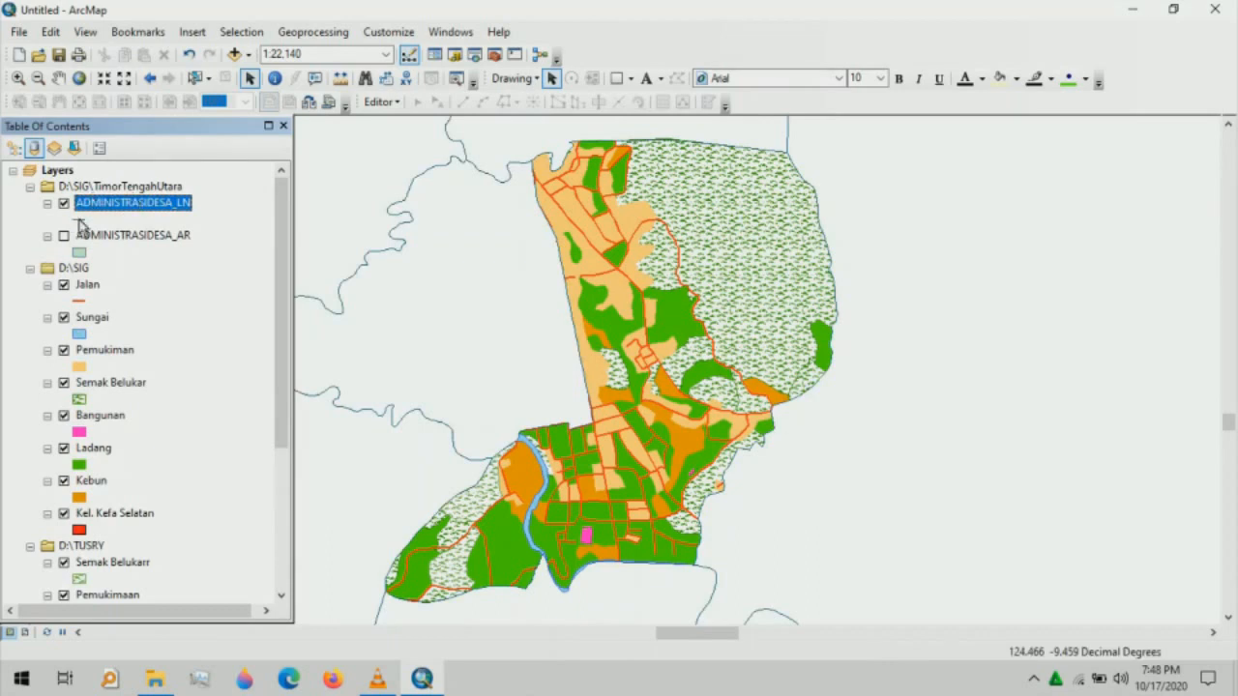
- Style ADMINISTRASIDESA_LN with the Boundary, National line symbol at width 1
{"action": "left_click", "coordinate": [81, 221]}
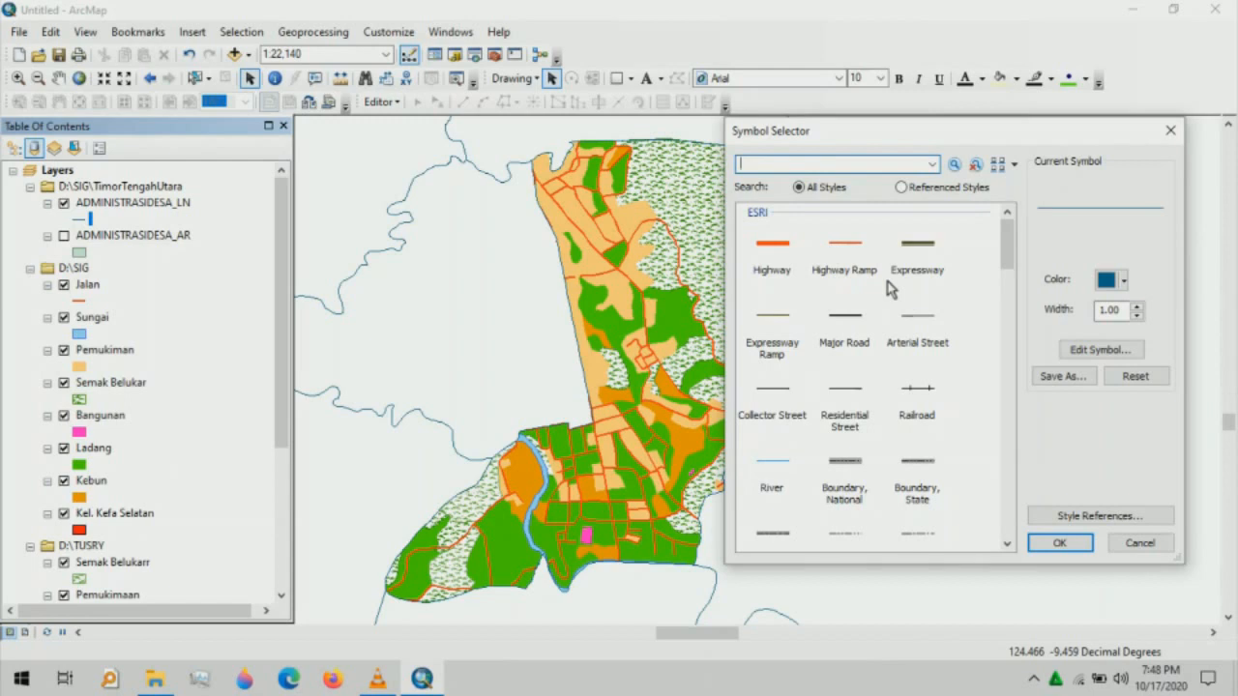
{"action": "left_click", "coordinate": [855, 468]}
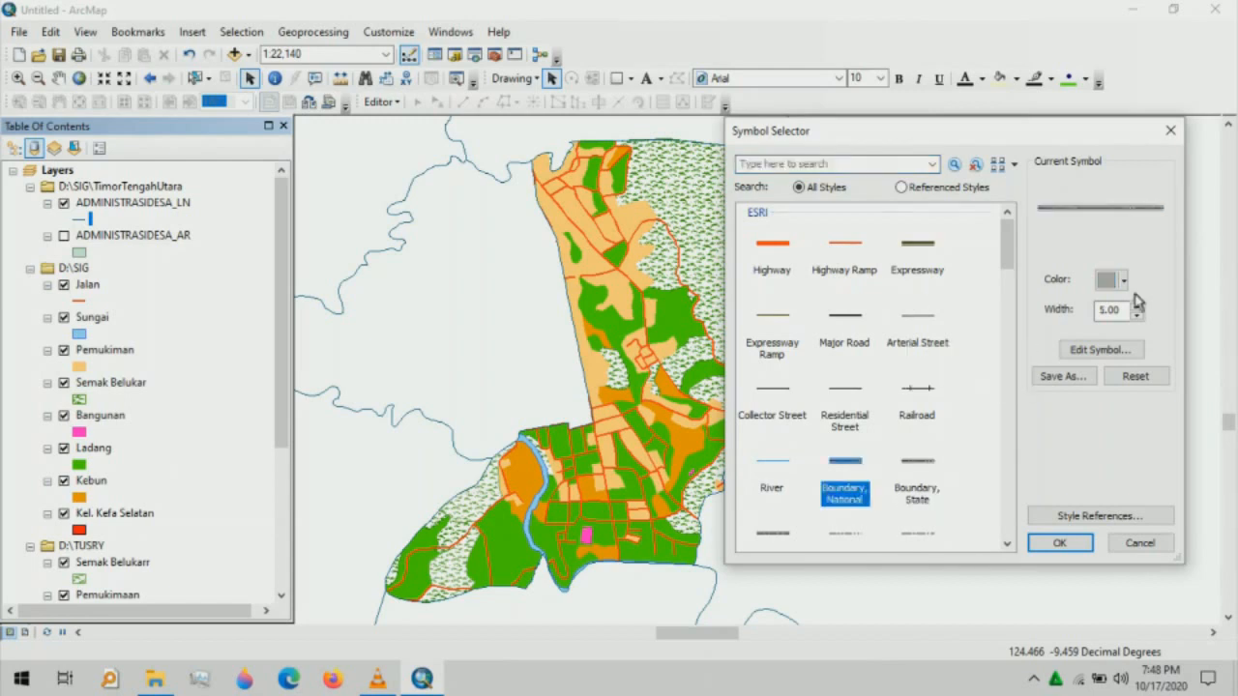
{"action": "left_click", "coordinate": [1138, 314]}
{"action": "left_click", "coordinate": [1138, 315]}
{"action": "left_click", "coordinate": [1138, 314]}
{"action": "left_click", "coordinate": [1138, 314]}
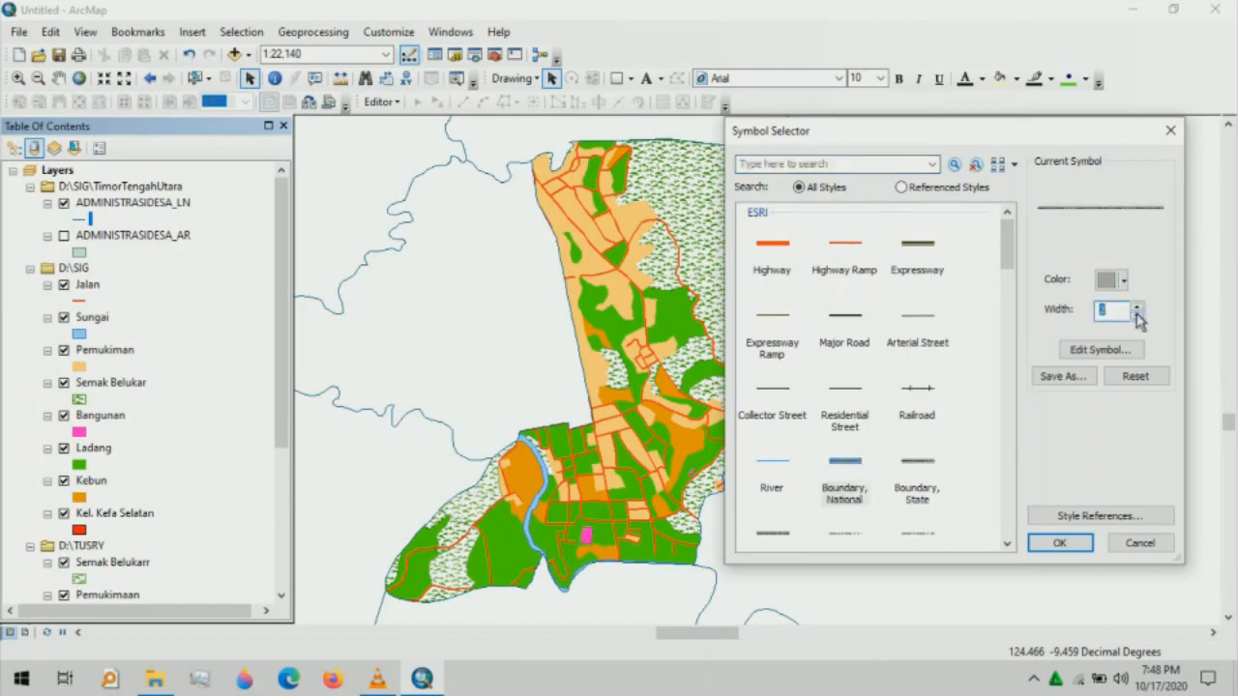
{"action": "left_click", "coordinate": [1060, 543]}
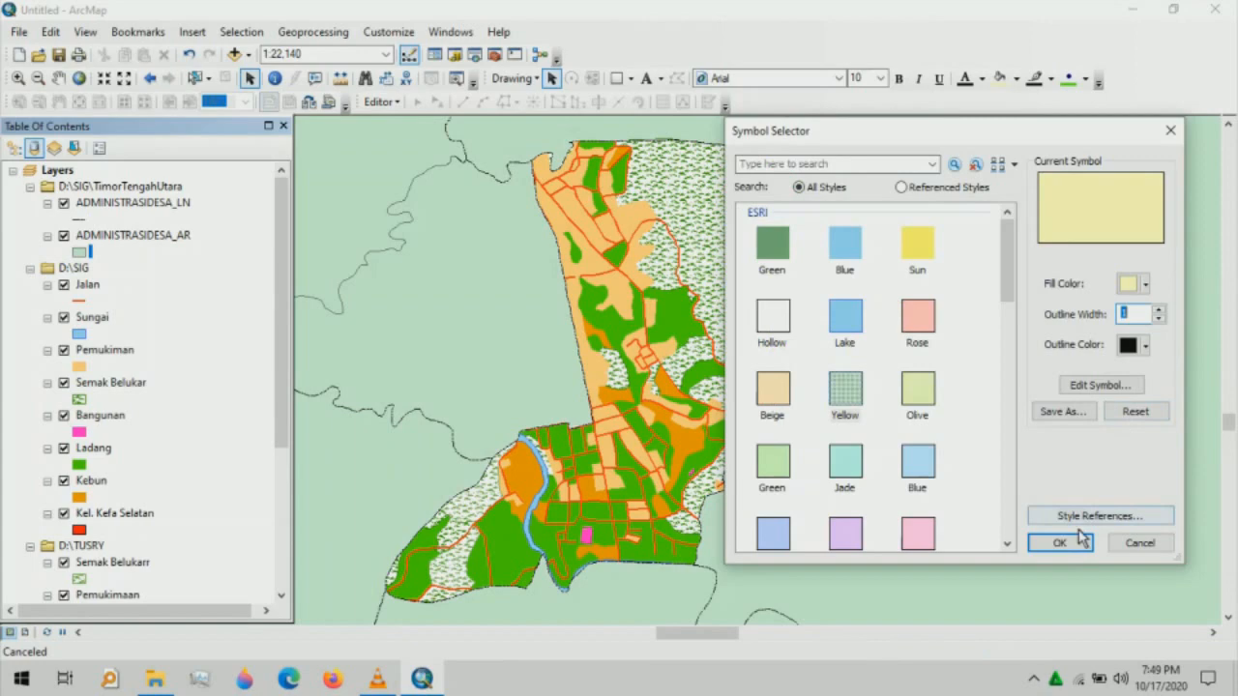
- Show ADMINISTRASIDESA_AR with a light green fill and open its layer properties
{"action": "left_click", "coordinate": [1061, 544]}
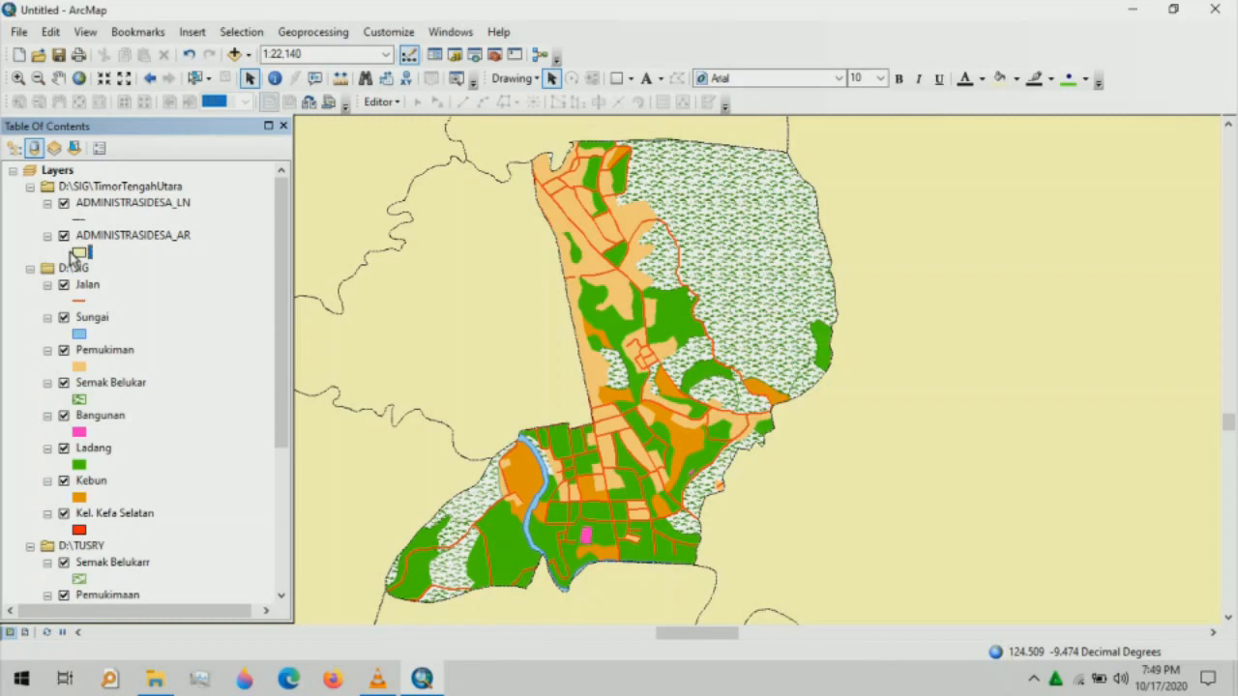
{"action": "left_click", "coordinate": [77, 253]}
{"action": "left_click", "coordinate": [1061, 545]}
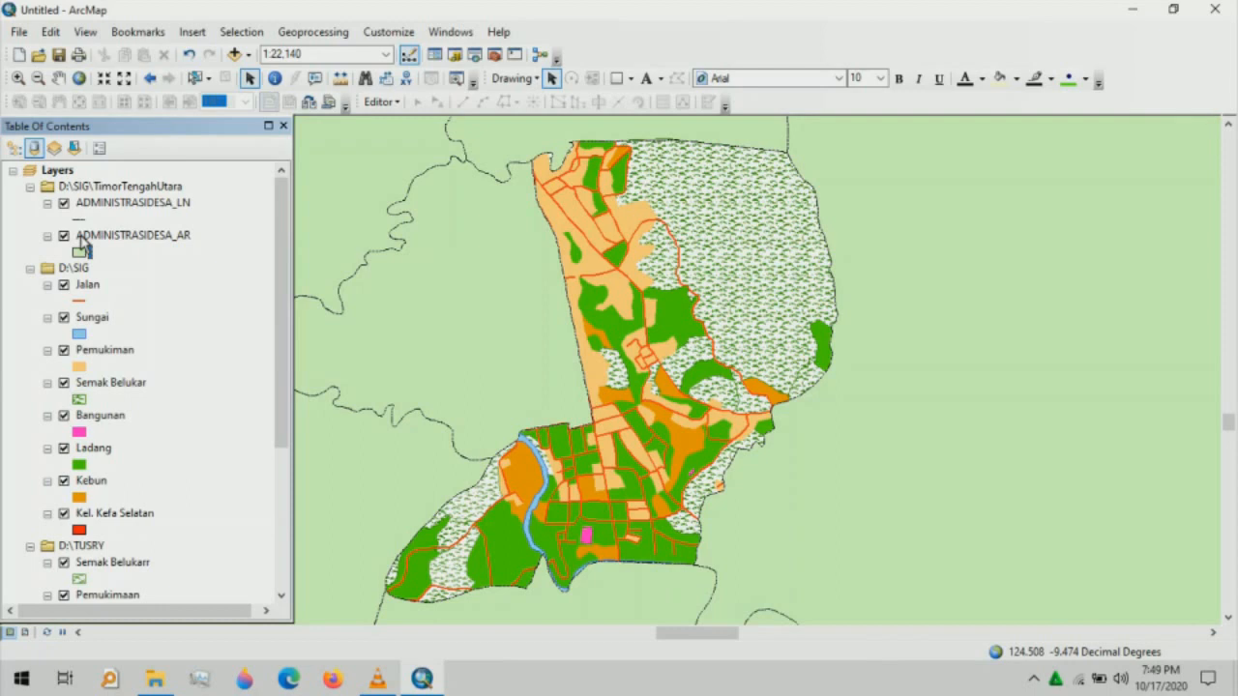
{"action": "left_click", "coordinate": [83, 239]}
{"action": "double_click", "coordinate": [84, 241]}
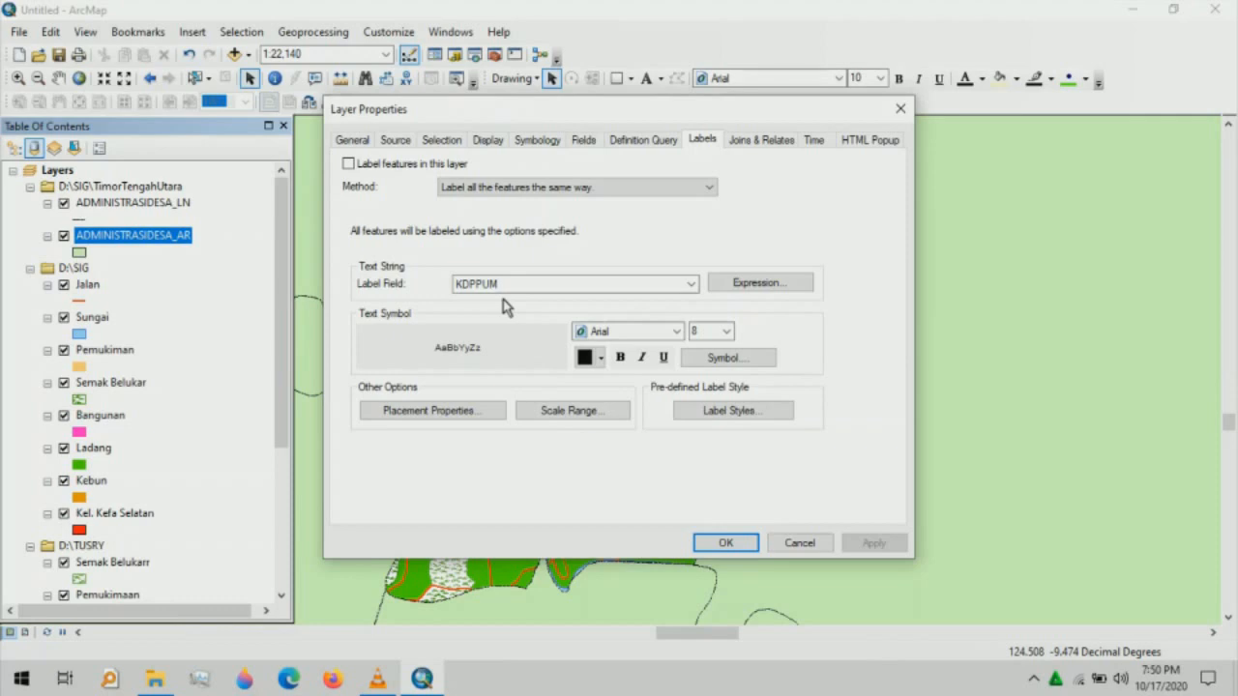
- Label ADMINISTRASIDESA_AR by NAMOBJ in Times New Roman 12 pt and turn labels on
{"action": "left_click", "coordinate": [504, 283]}
{"action": "left_click", "coordinate": [503, 307]}
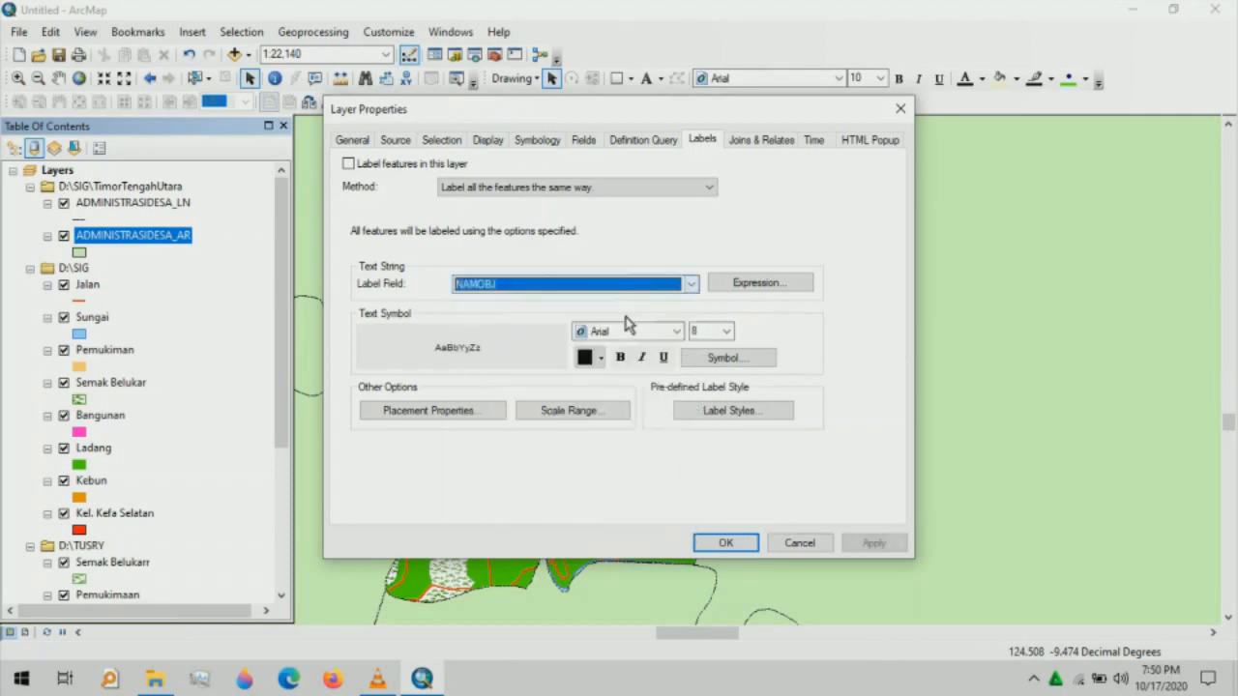
{"action": "left_click", "coordinate": [677, 332]}
{"action": "left_click_drag", "start_coordinate": [732, 357], "coordinate": [734, 393]}
{"action": "left_click", "coordinate": [689, 386]}
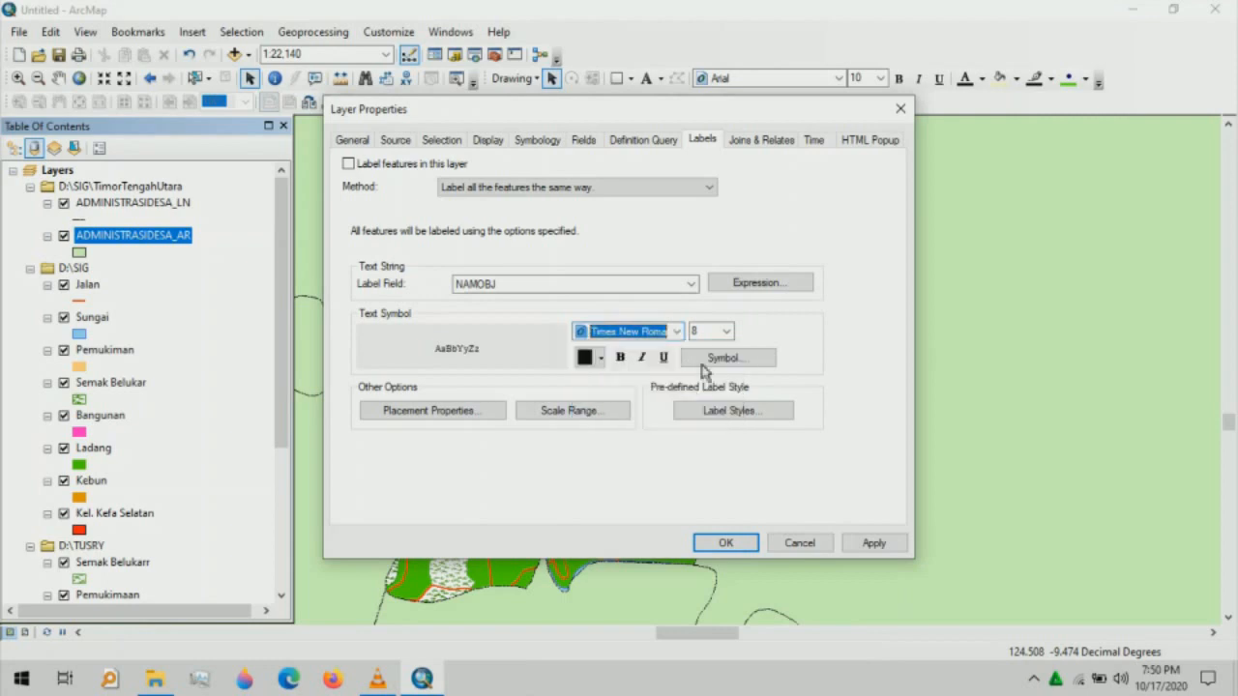
{"action": "left_click", "coordinate": [726, 332]}
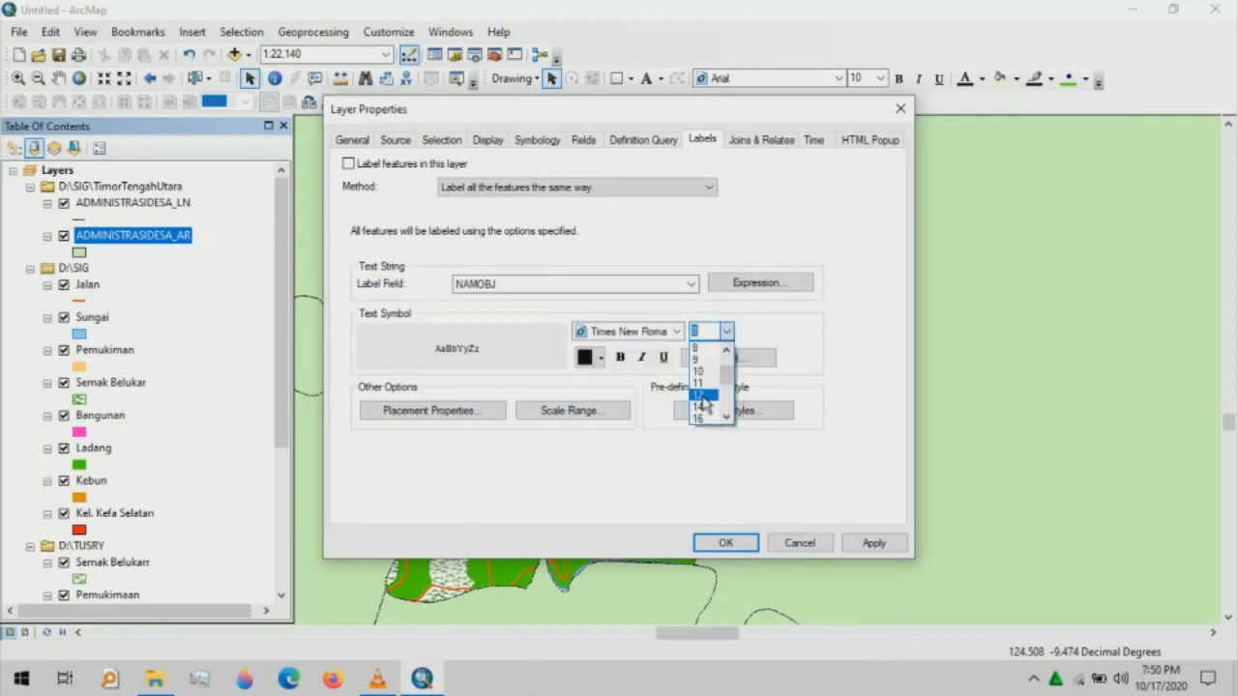
{"action": "left_click", "coordinate": [704, 393]}
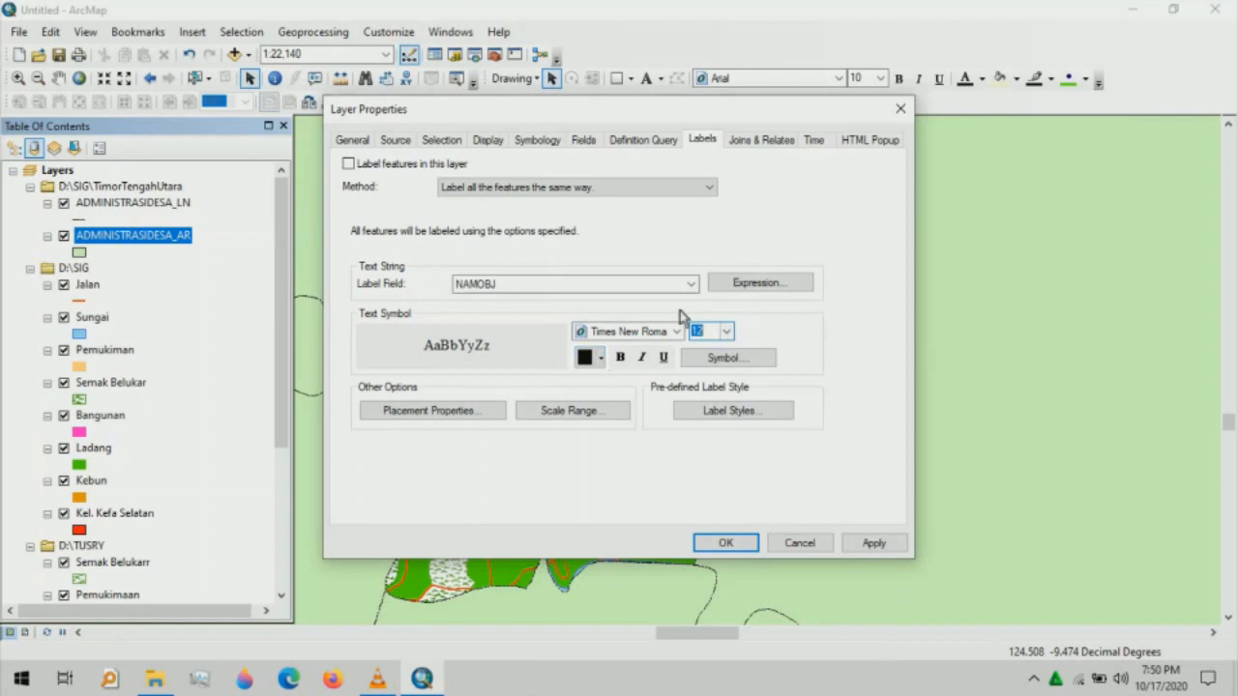
{"action": "left_click", "coordinate": [348, 165]}
{"action": "left_click", "coordinate": [728, 542]}
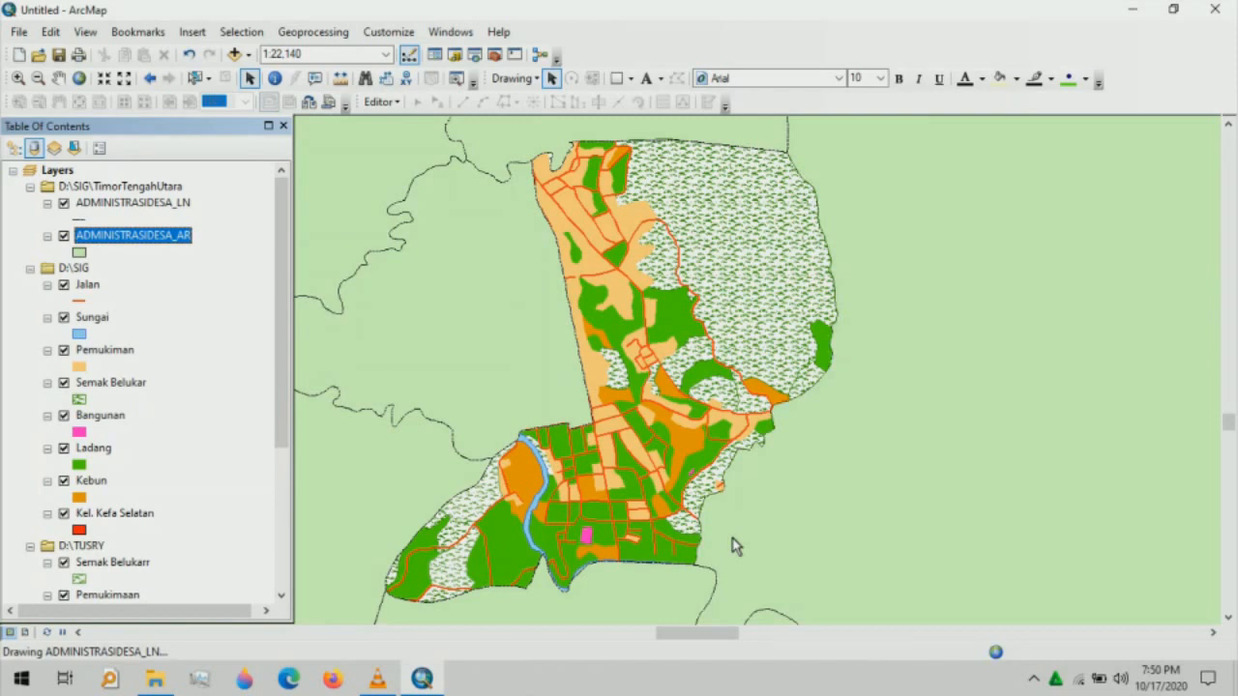
- Set the page to A4 paper in landscape orientation via Page and Print Setup
{"action": "left_click", "coordinate": [19, 31]}
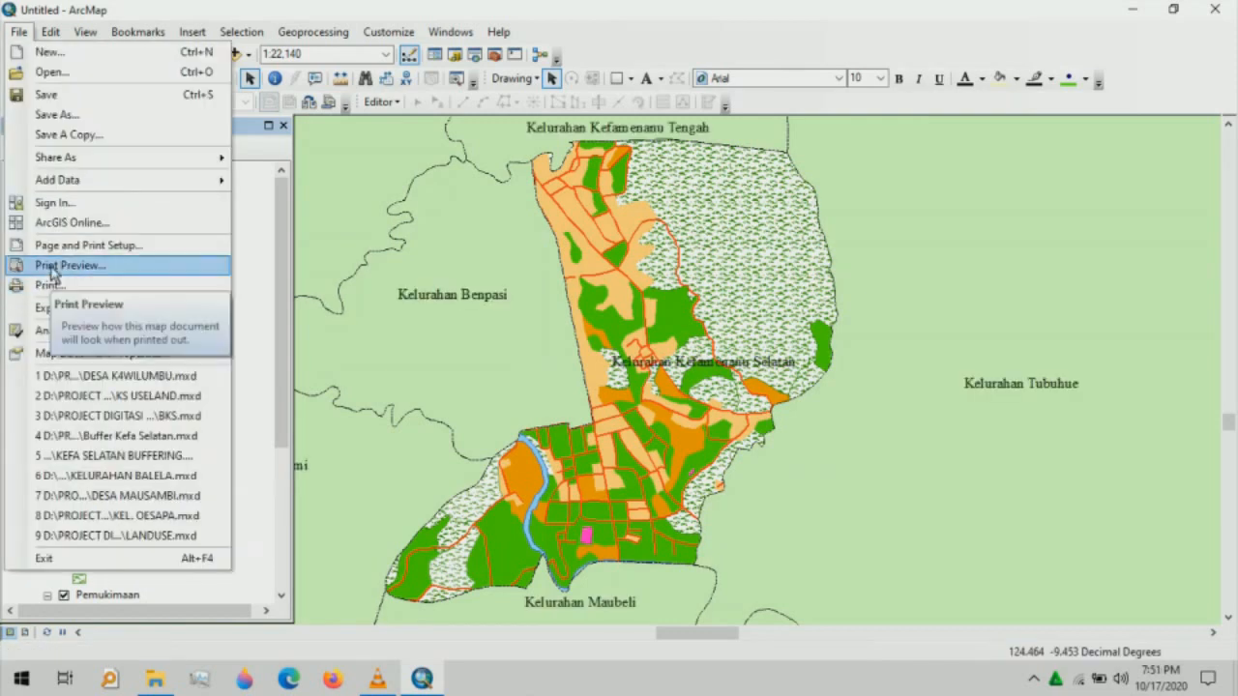
{"action": "left_click", "coordinate": [54, 247]}
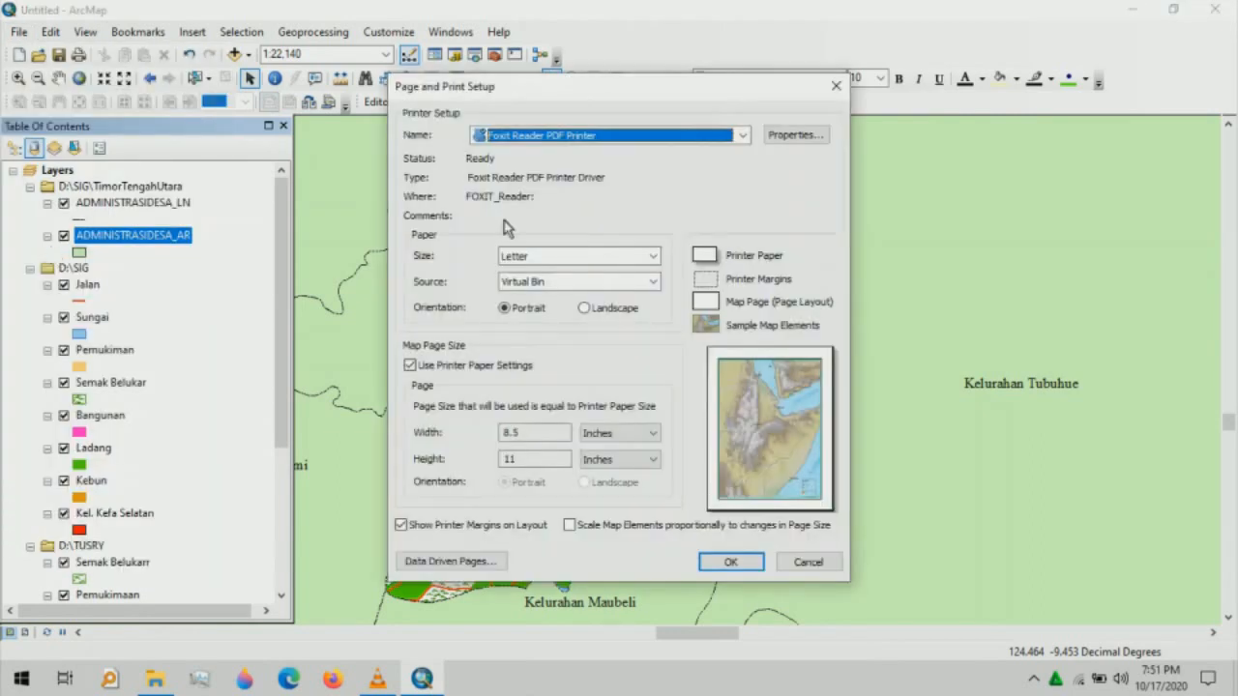
{"action": "left_click", "coordinate": [655, 256]}
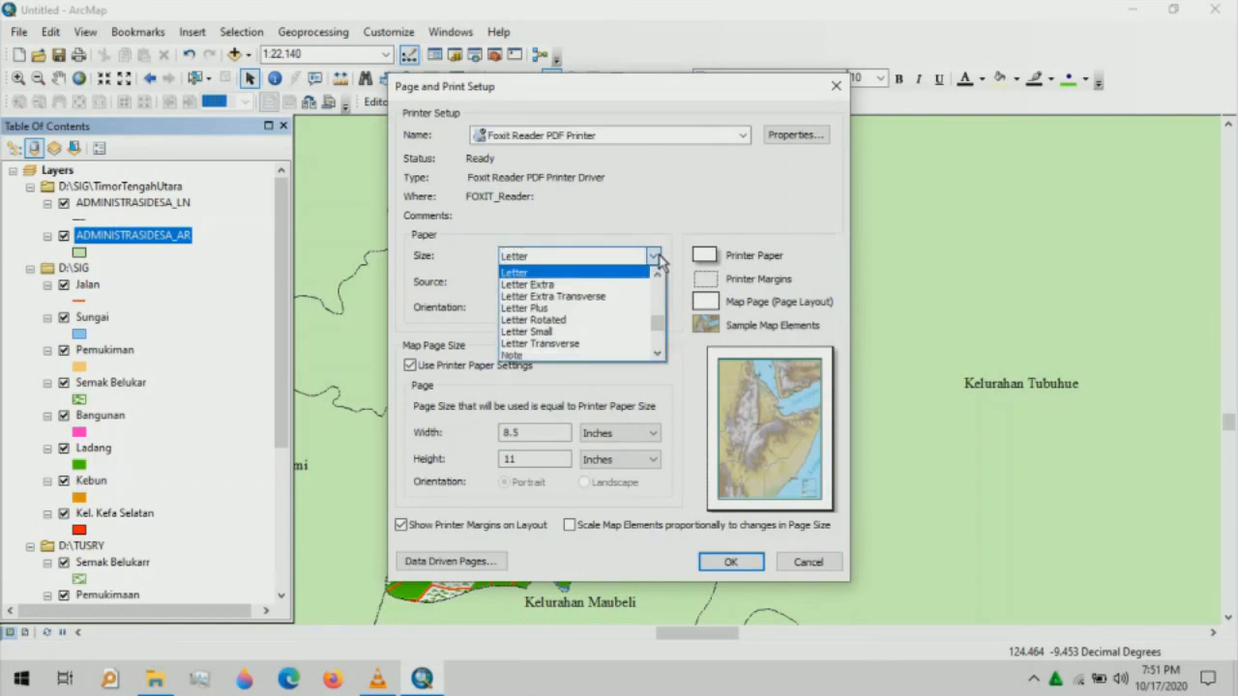
{"action": "left_click", "coordinate": [657, 277]}
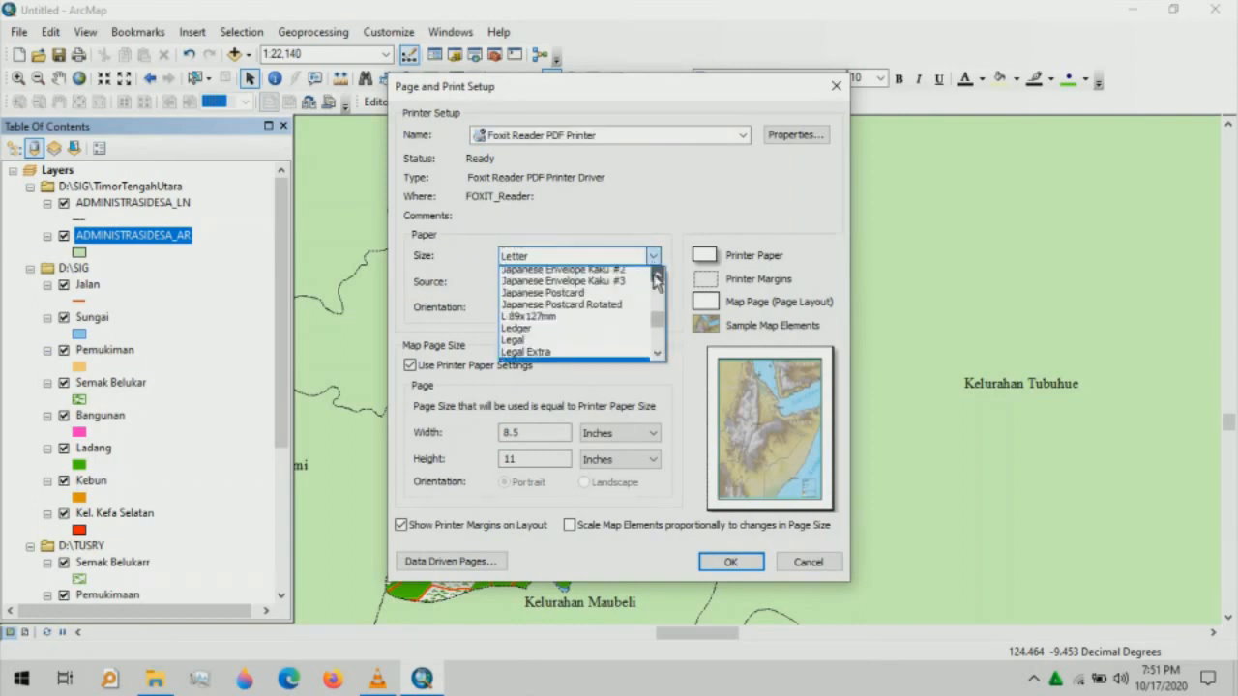
{"action": "left_click", "coordinate": [657, 278]}
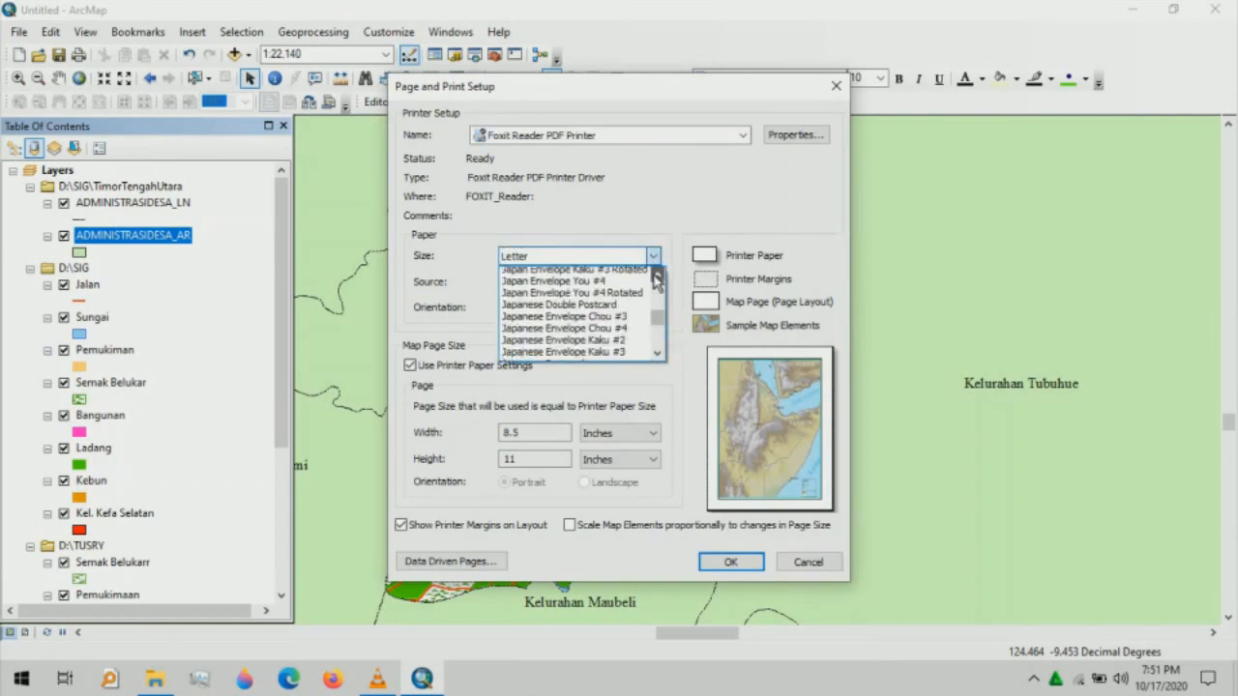
{"action": "left_click_drag", "start_coordinate": [657, 280], "coordinate": [659, 304]}
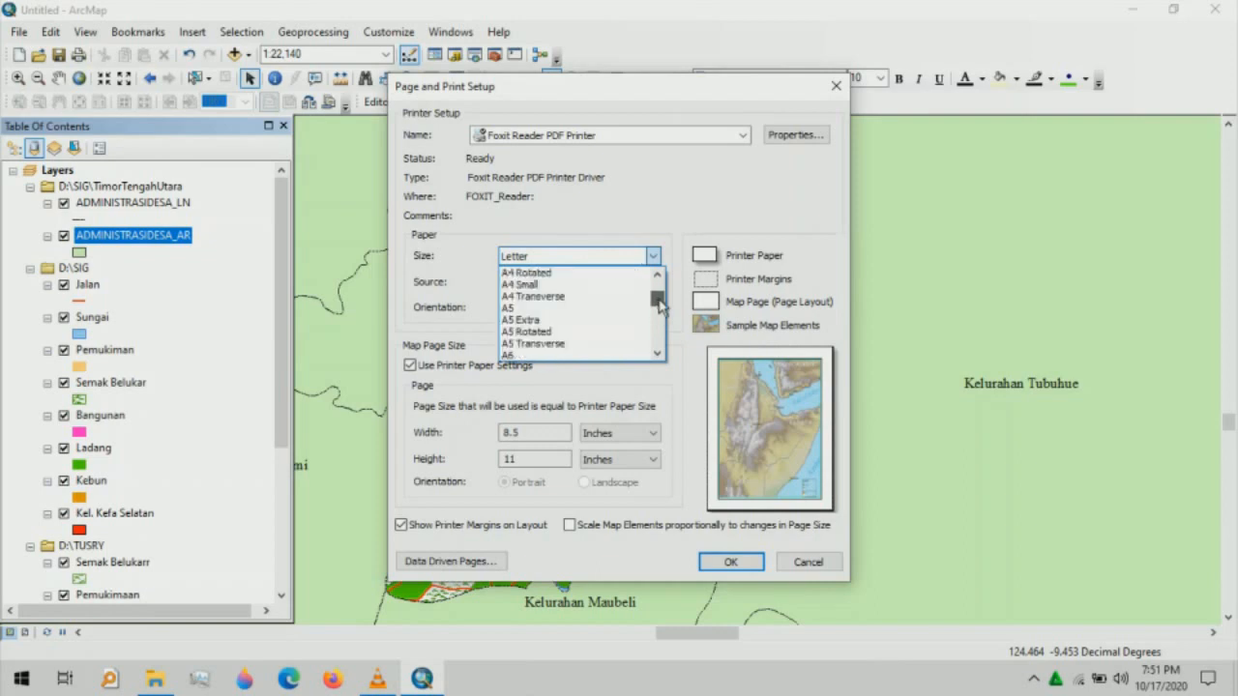
{"action": "left_click", "coordinate": [527, 272]}
{"action": "left_click", "coordinate": [586, 308]}
{"action": "left_click", "coordinate": [731, 562]}
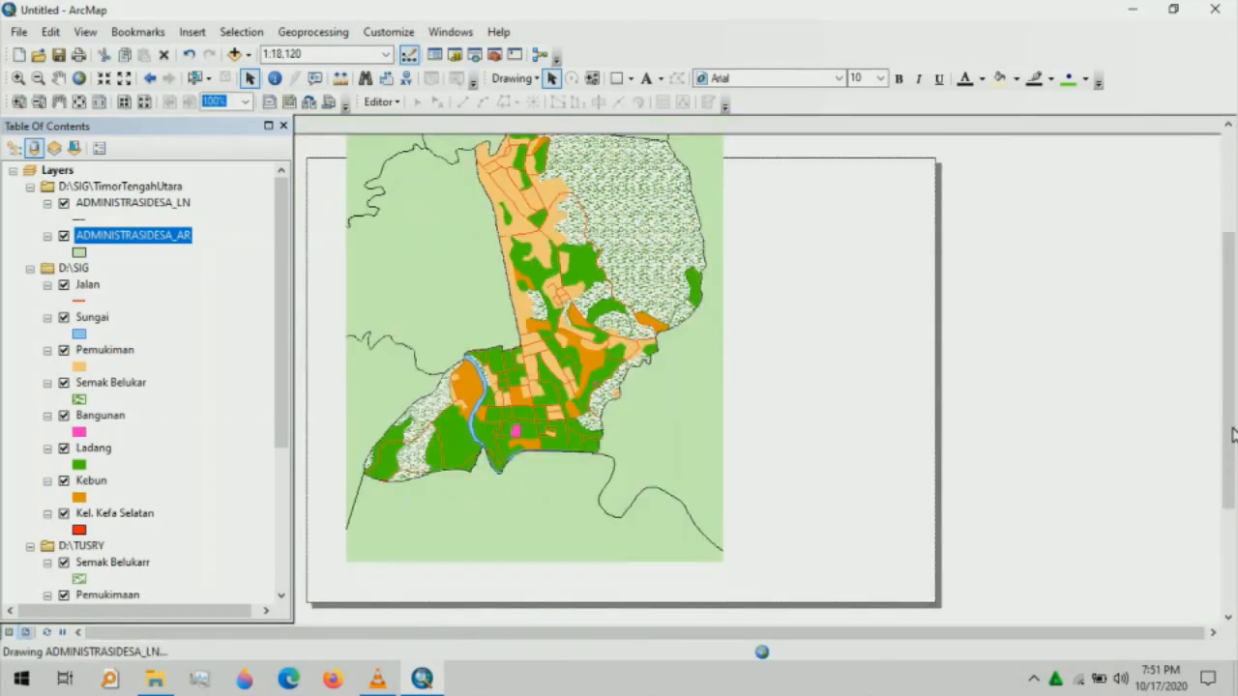
- Give the ADMINISTRASIDESA_AR layer a Hollow symbol in the Symbol Selector
{"action": "left_click_drag", "start_coordinate": [1231, 435], "coordinate": [1231, 377]}
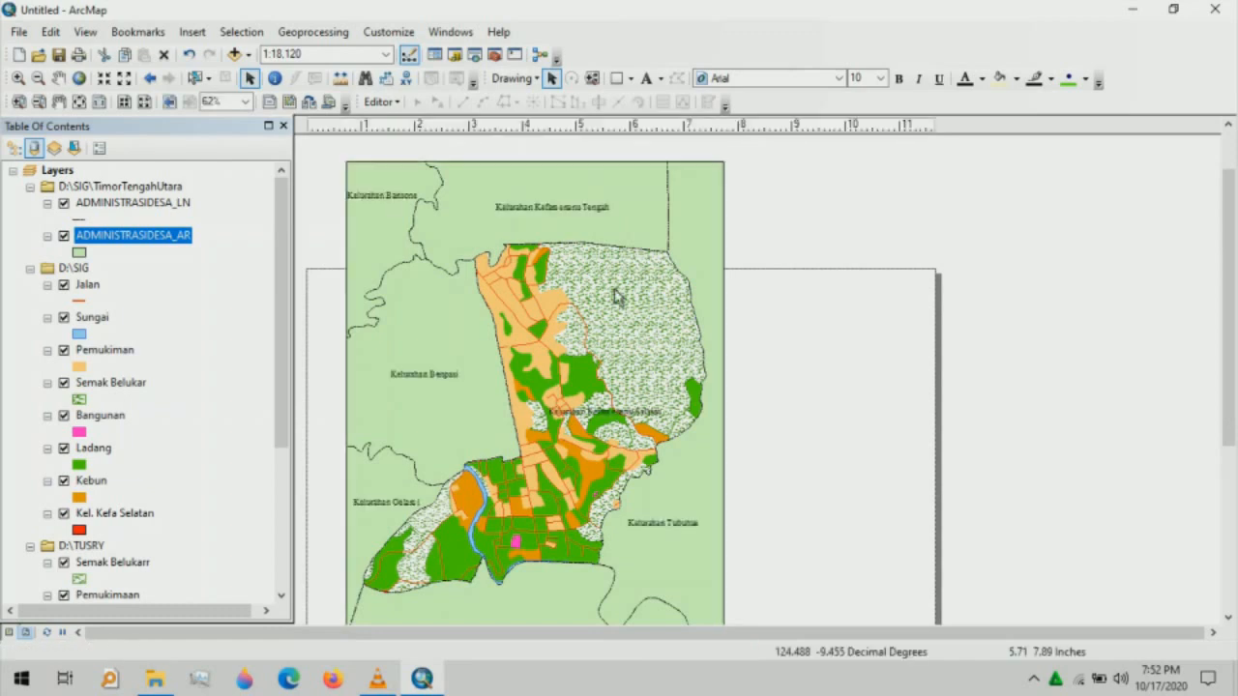
{"action": "left_click", "coordinate": [80, 253]}
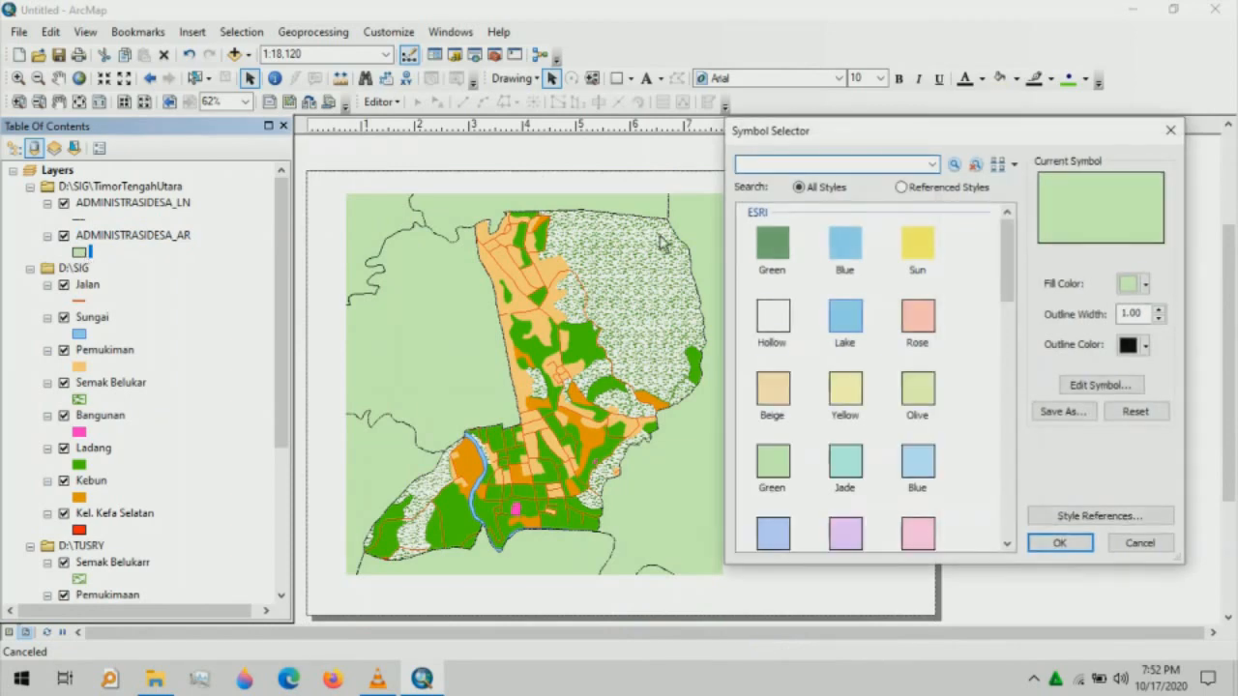
{"action": "left_click", "coordinate": [773, 317]}
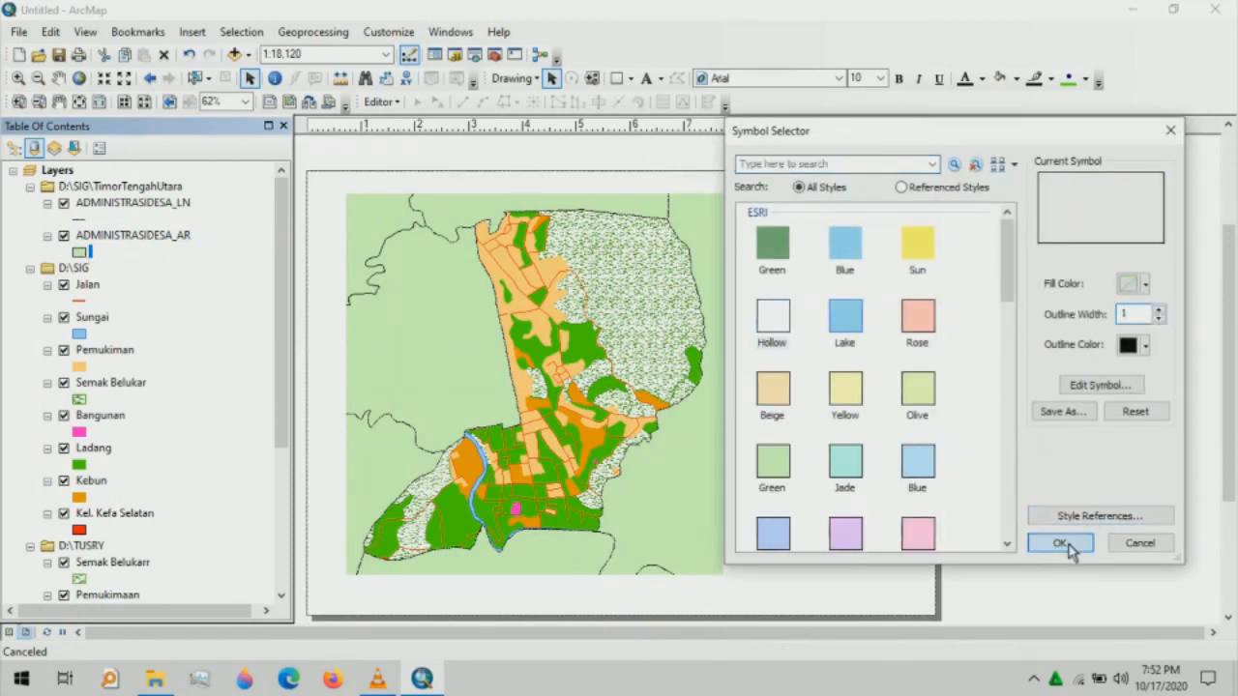
{"action": "left_click", "coordinate": [1061, 543]}
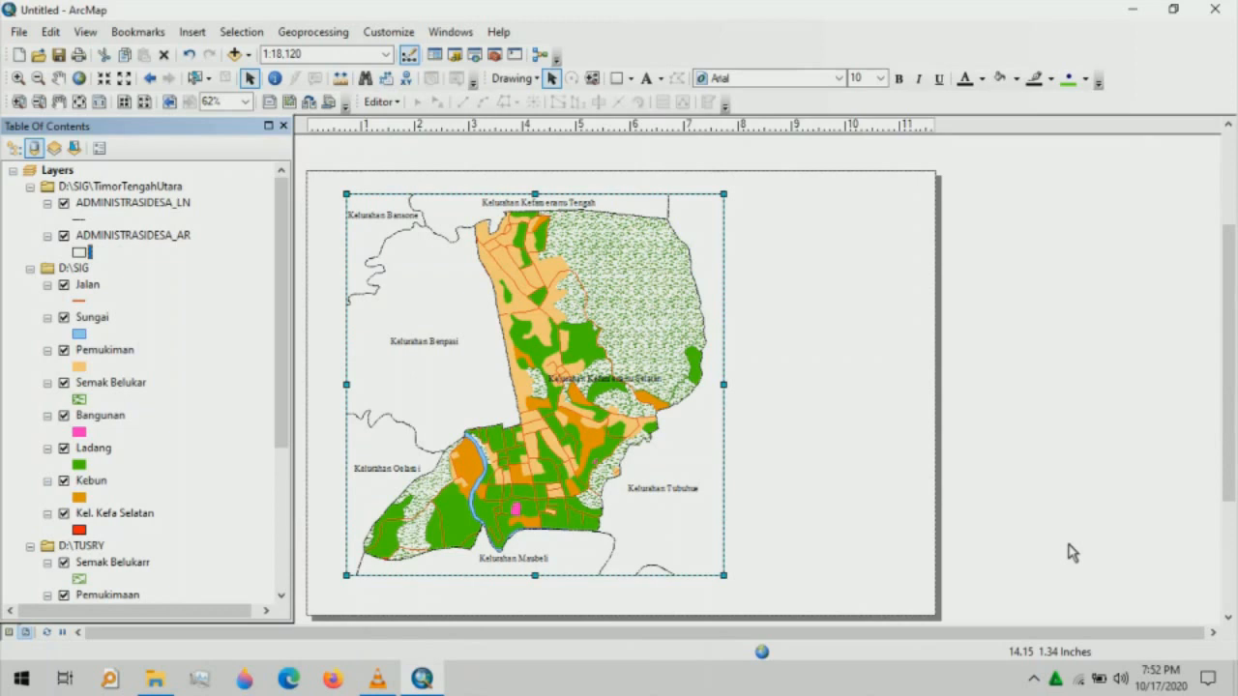
{"action": "left_click", "coordinate": [1072, 552]}
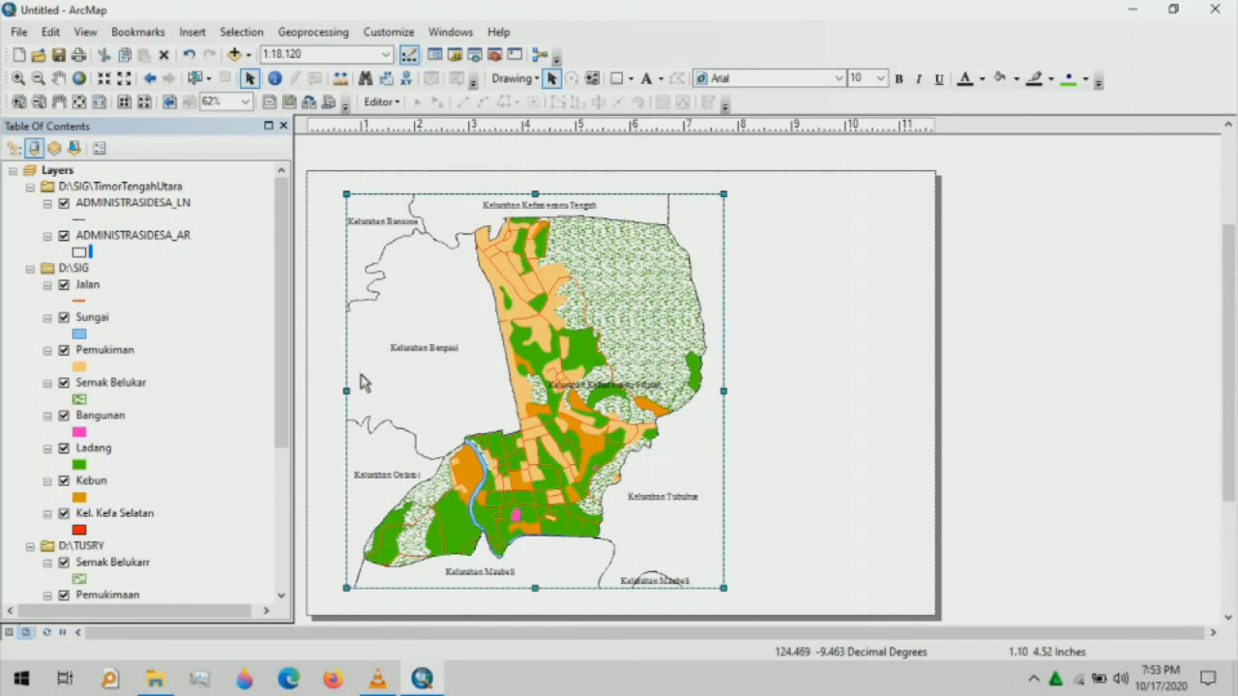
- Drag the data frame's left edge slightly outward toward the page margin
{"action": "left_click_drag", "start_coordinate": [347, 392], "coordinate": [337, 394]}
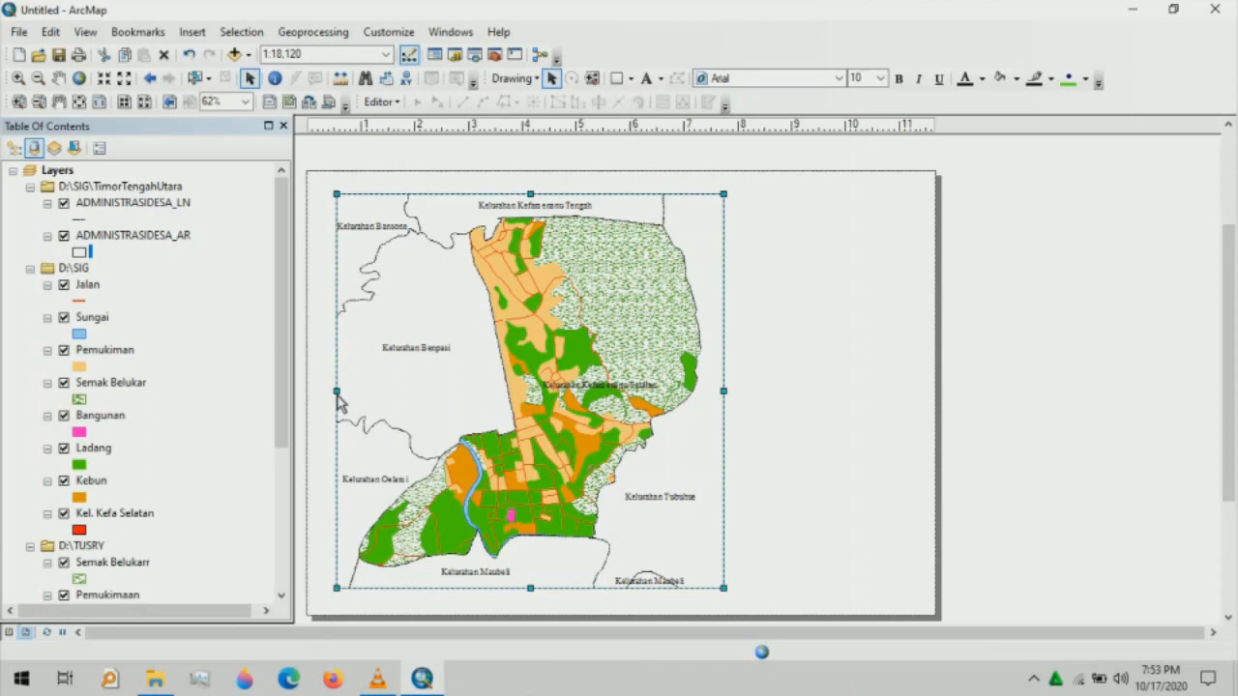
{"action": "right_click", "coordinate": [393, 196]}
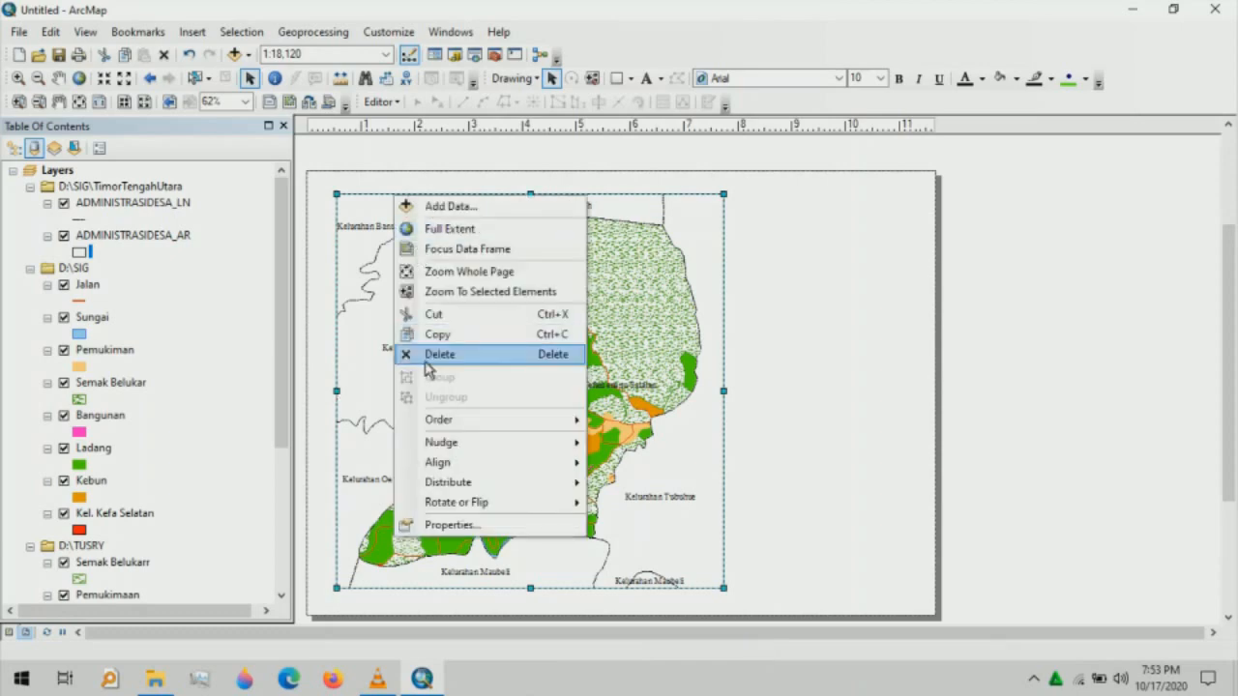
- Create a default Graticule grid on the data frame with the New Grid wizard
{"action": "left_click", "coordinate": [436, 525]}
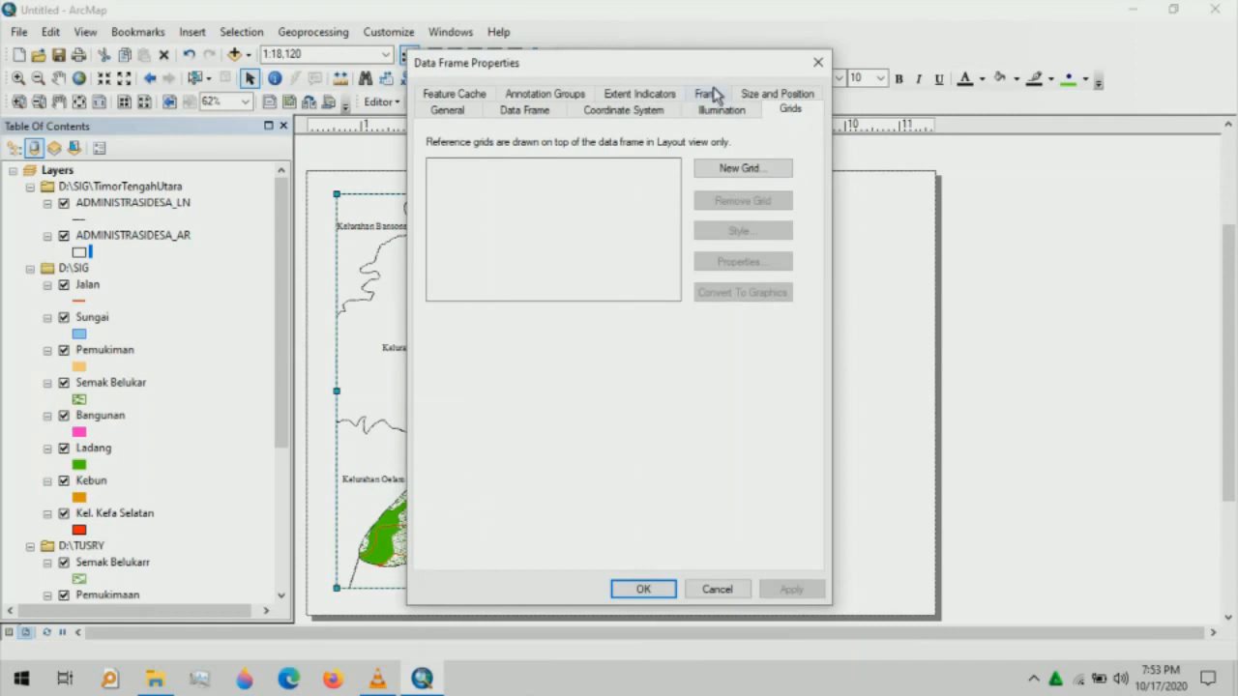
{"action": "left_click", "coordinate": [723, 177]}
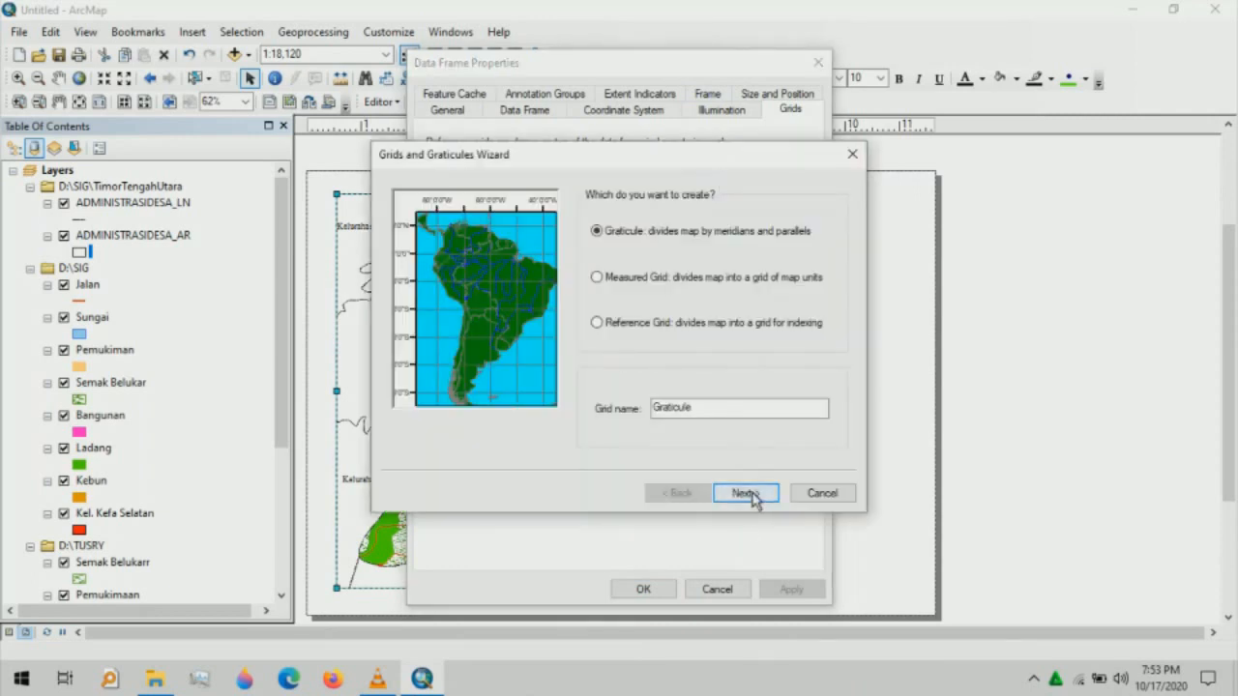
{"action": "left_click", "coordinate": [753, 495]}
{"action": "left_click", "coordinate": [753, 494]}
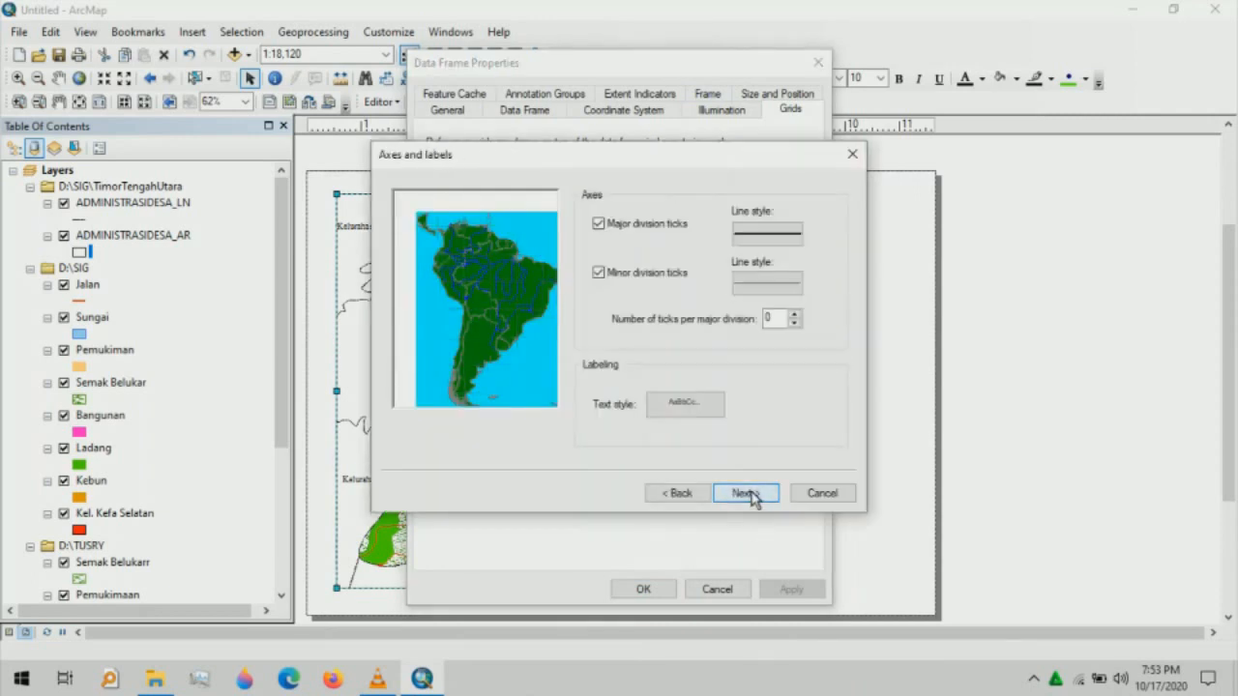
{"action": "left_click", "coordinate": [752, 495]}
{"action": "left_click", "coordinate": [751, 494]}
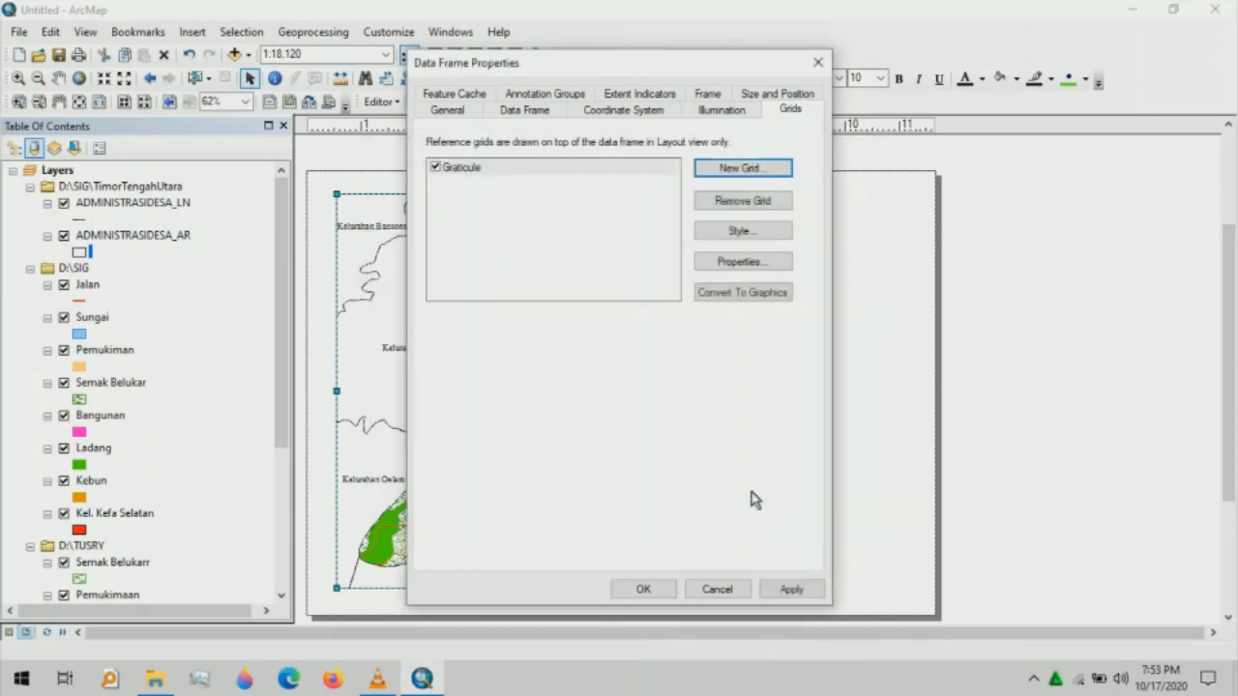
{"action": "left_click", "coordinate": [759, 234]}
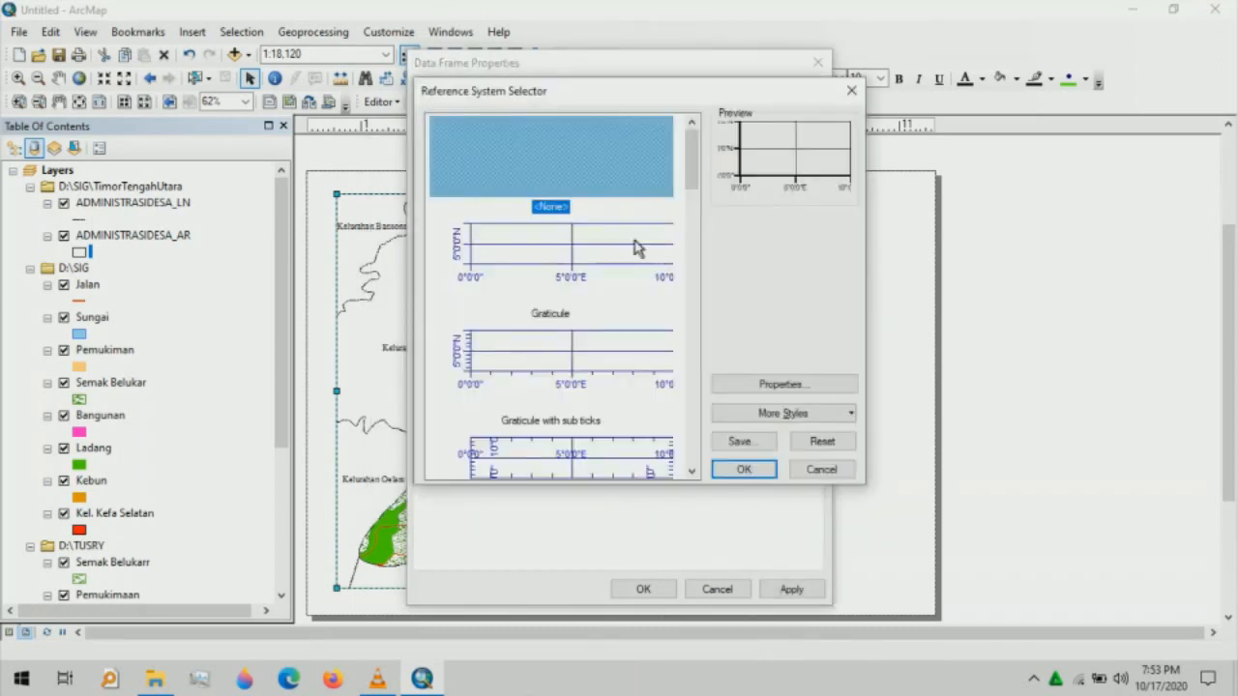
- Choose the plain Graticule style and make its major division ticks black
{"action": "left_click", "coordinate": [635, 247]}
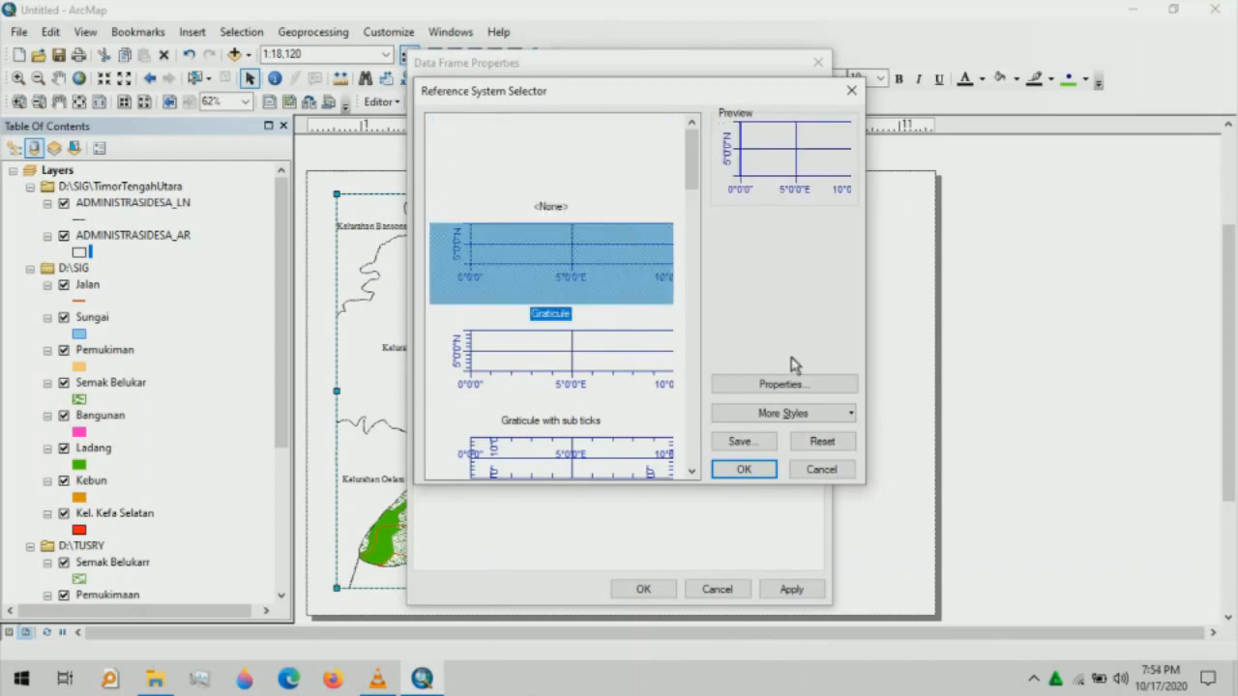
{"action": "left_click", "coordinate": [792, 386]}
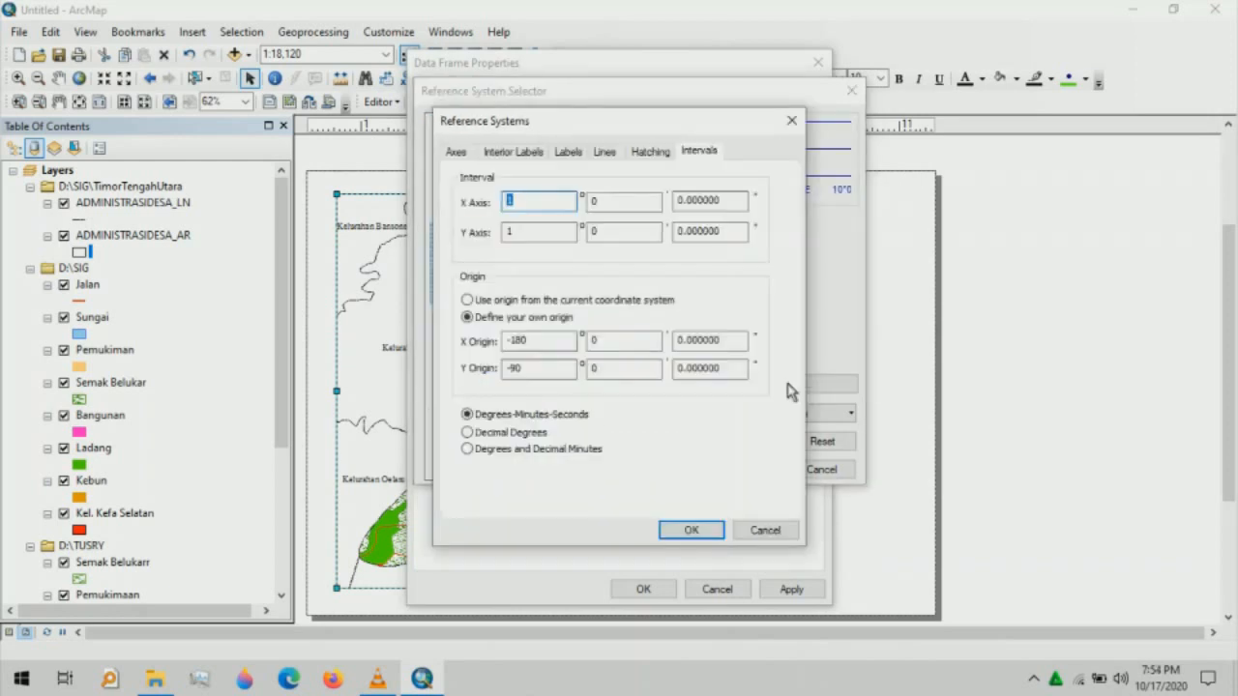
{"action": "left_click", "coordinate": [455, 152]}
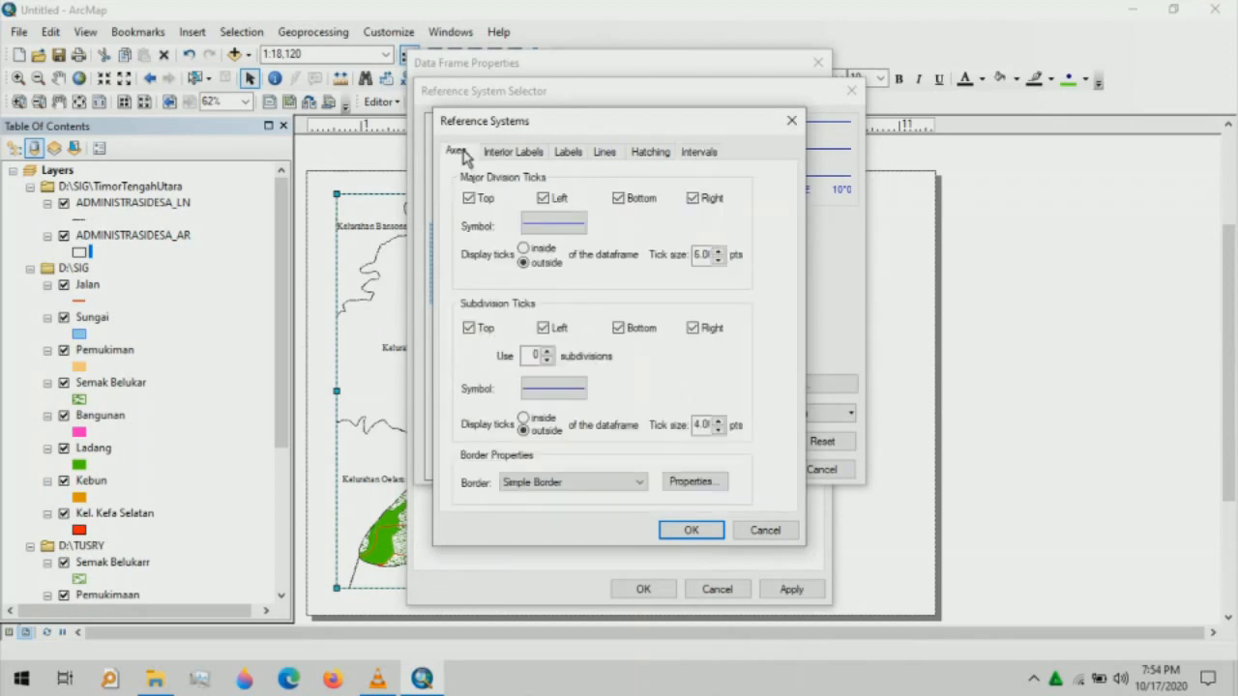
{"action": "left_click", "coordinate": [552, 225]}
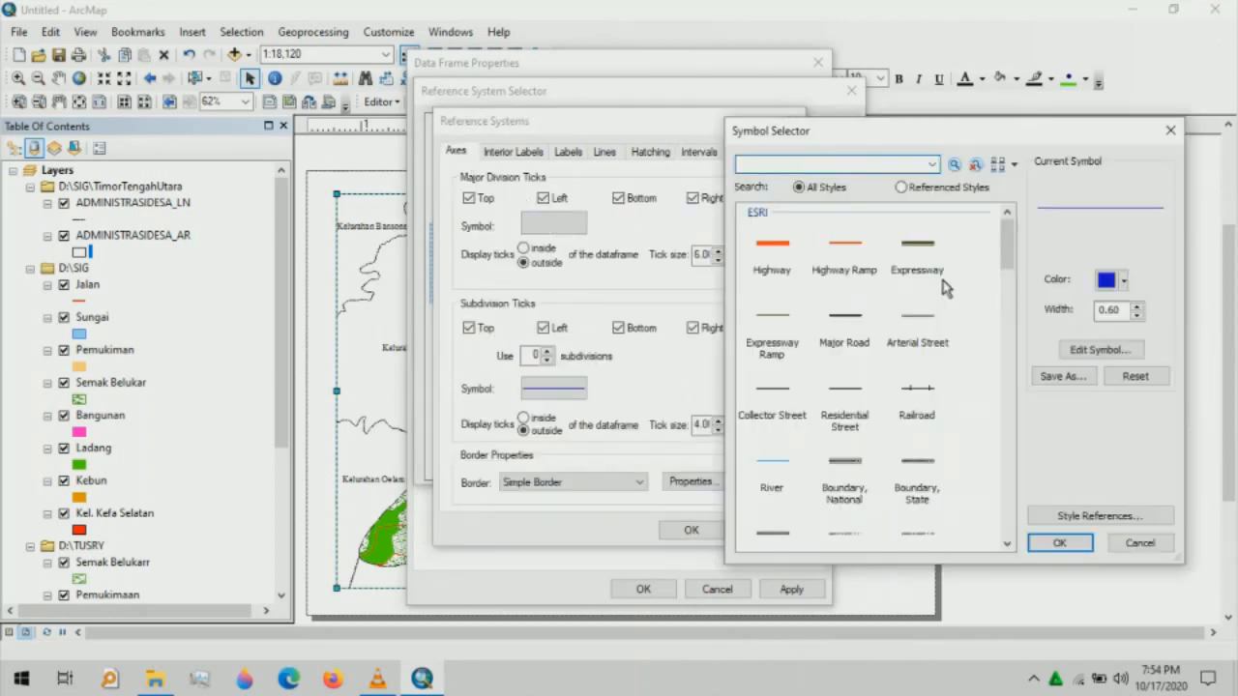
{"action": "left_click", "coordinate": [1121, 279]}
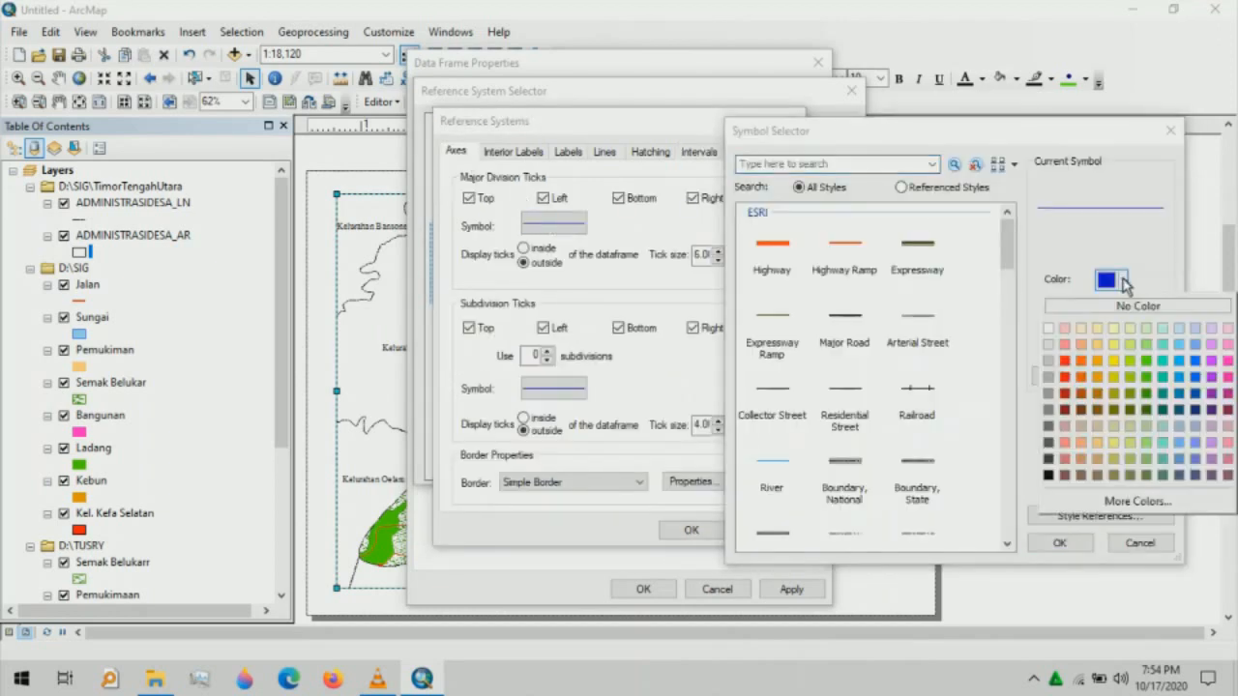
{"action": "left_click", "coordinate": [1048, 475]}
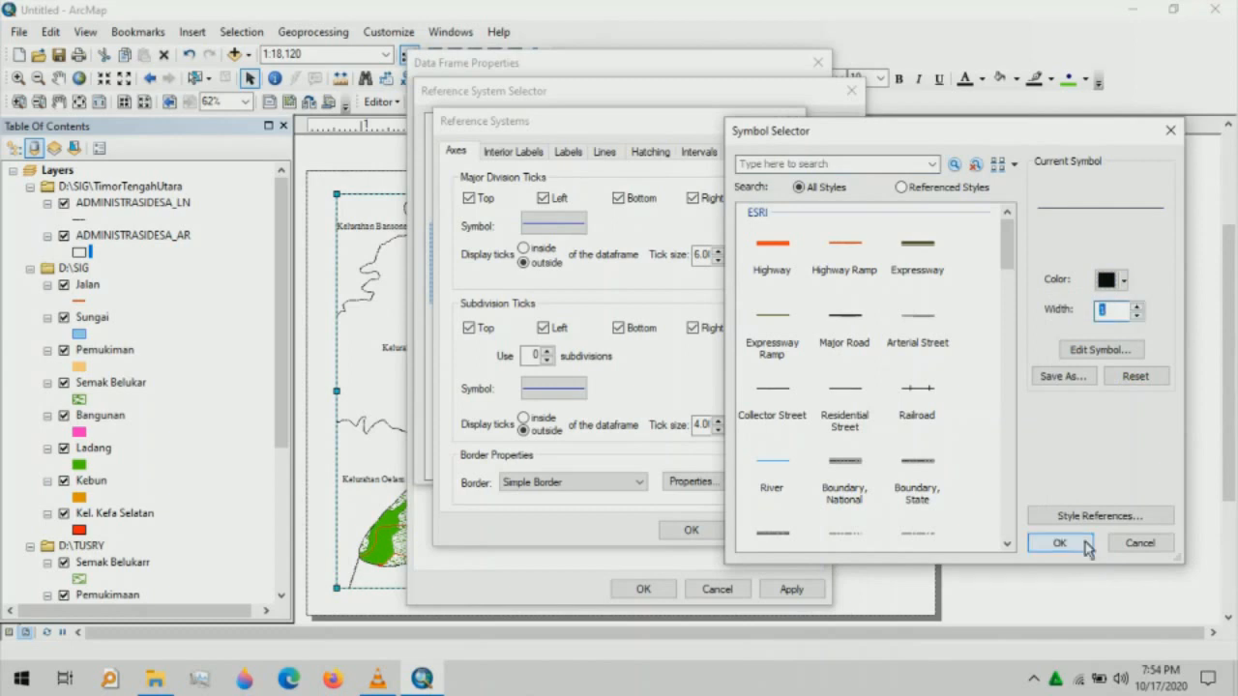
{"action": "left_click", "coordinate": [1060, 544]}
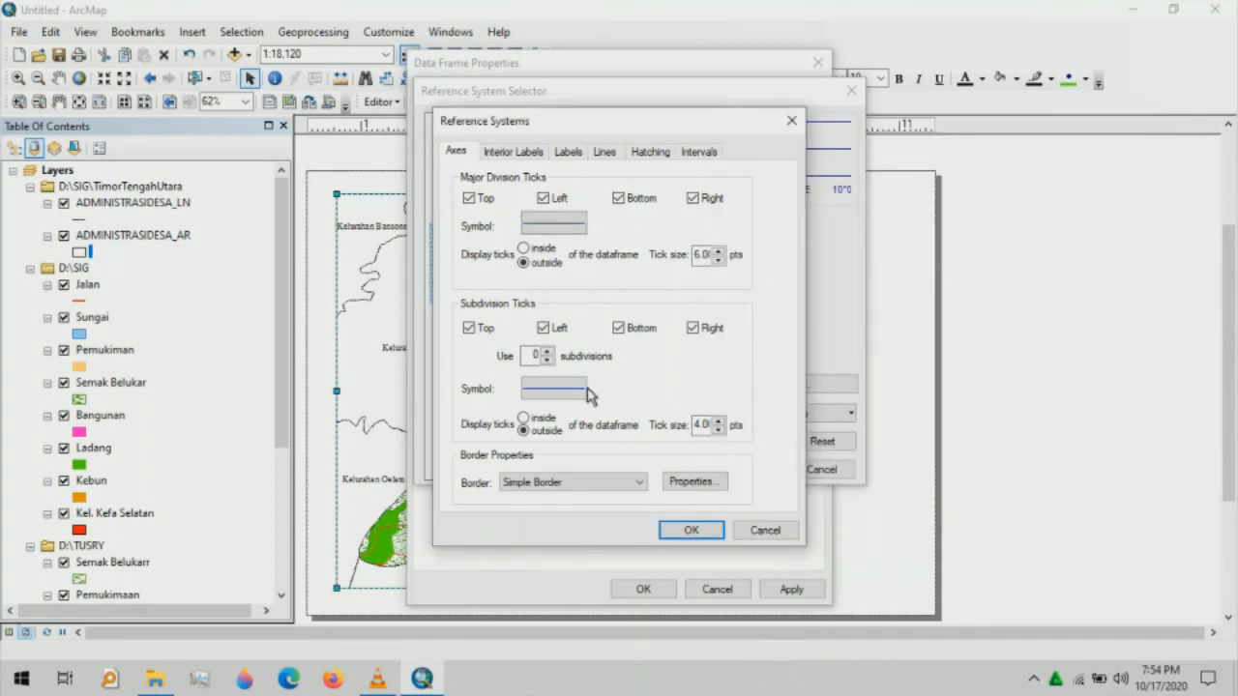
- Make the subdivision tick line black and adjust its width
{"action": "left_click", "coordinate": [553, 388]}
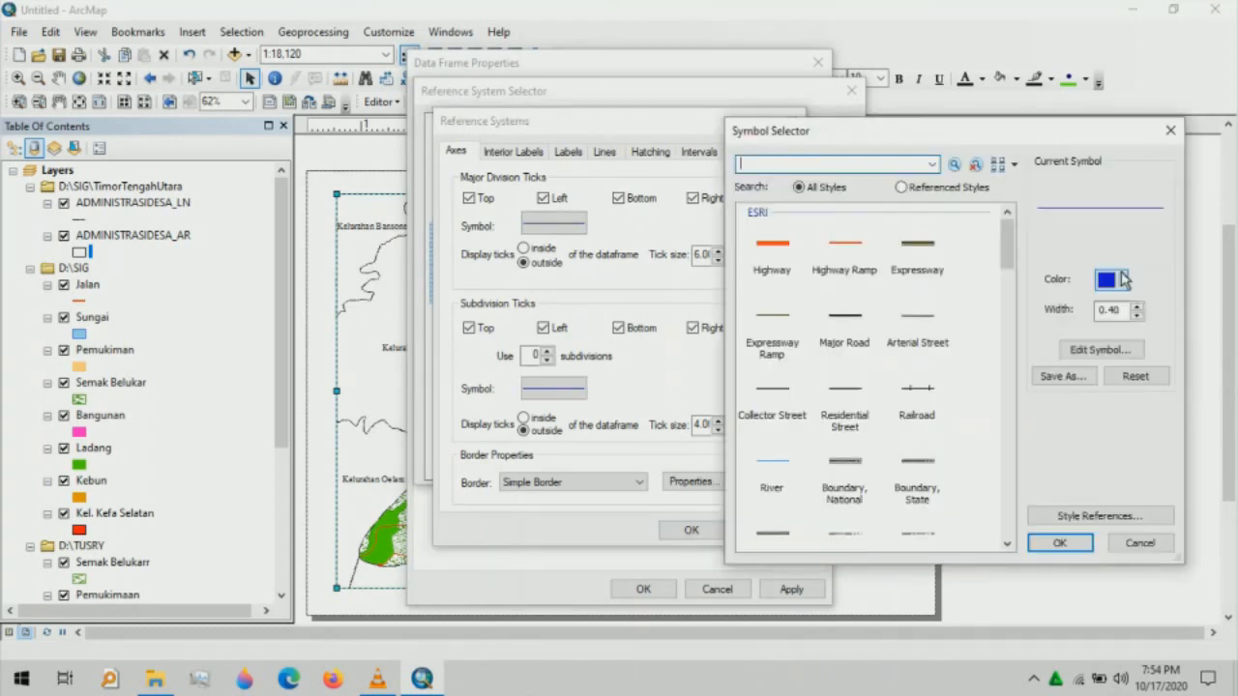
{"action": "left_click", "coordinate": [1124, 280]}
{"action": "left_click", "coordinate": [1048, 475]}
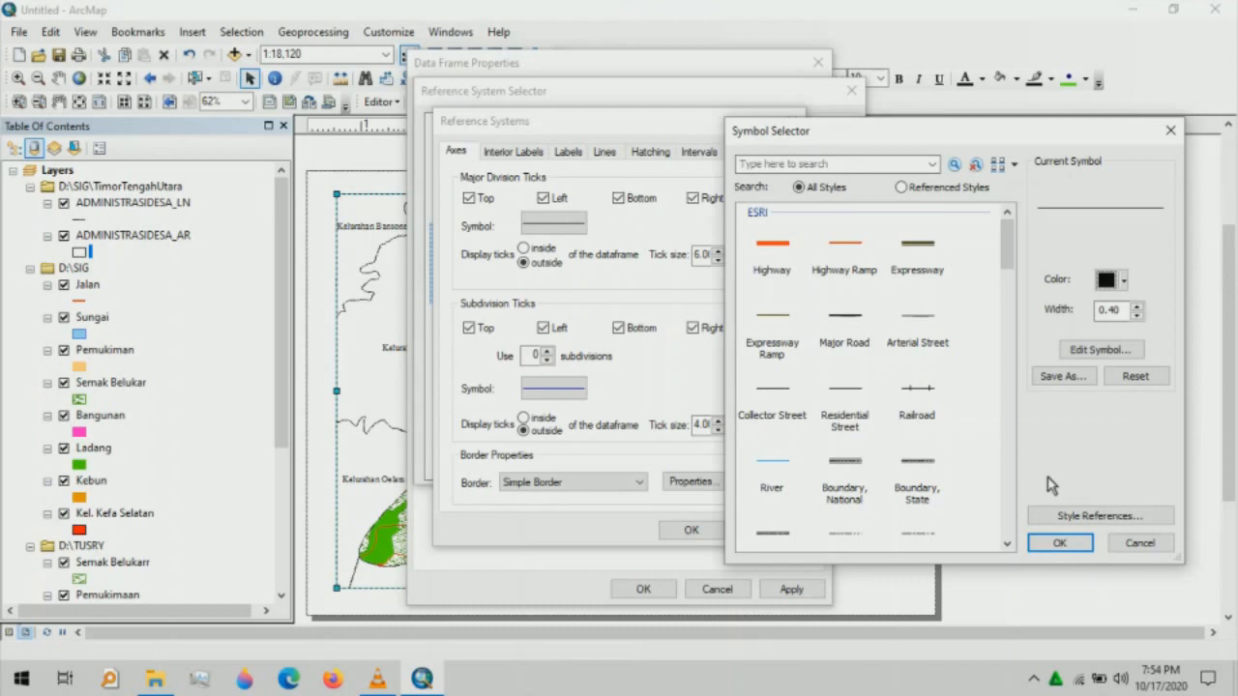
{"action": "left_click", "coordinate": [1139, 314]}
{"action": "left_click", "coordinate": [1057, 543]}
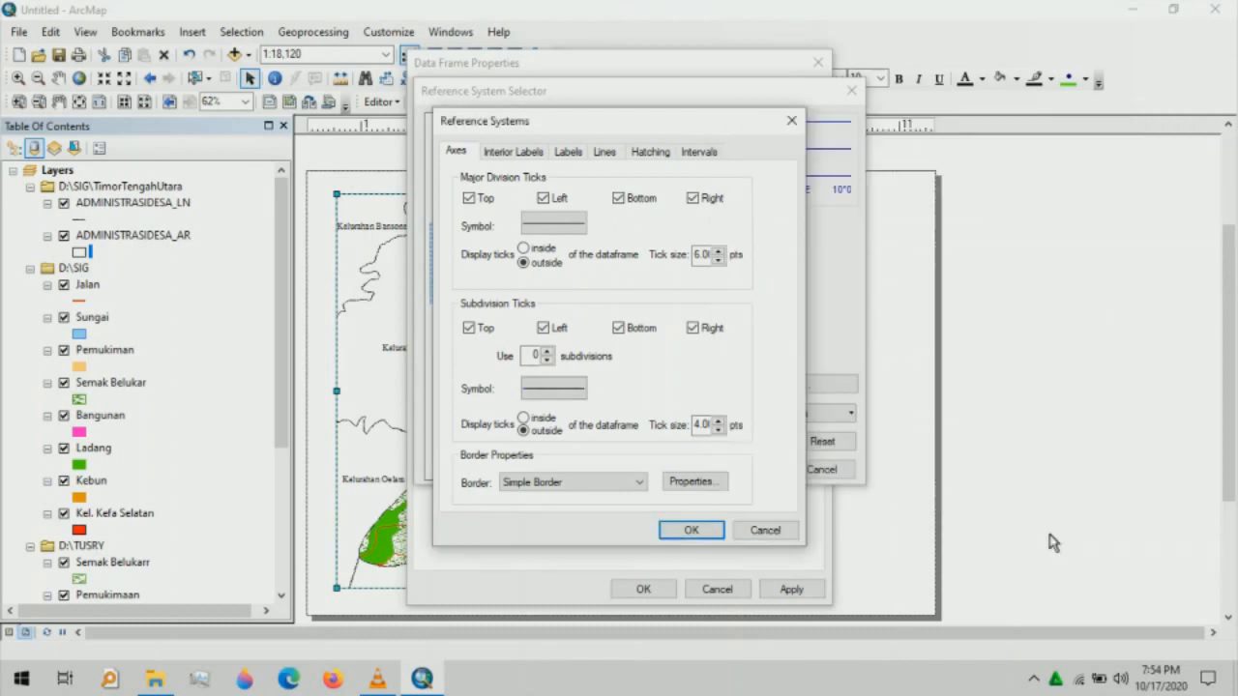
- Make the graticule border line black, then bring up the grid label options
{"action": "left_click", "coordinate": [721, 483]}
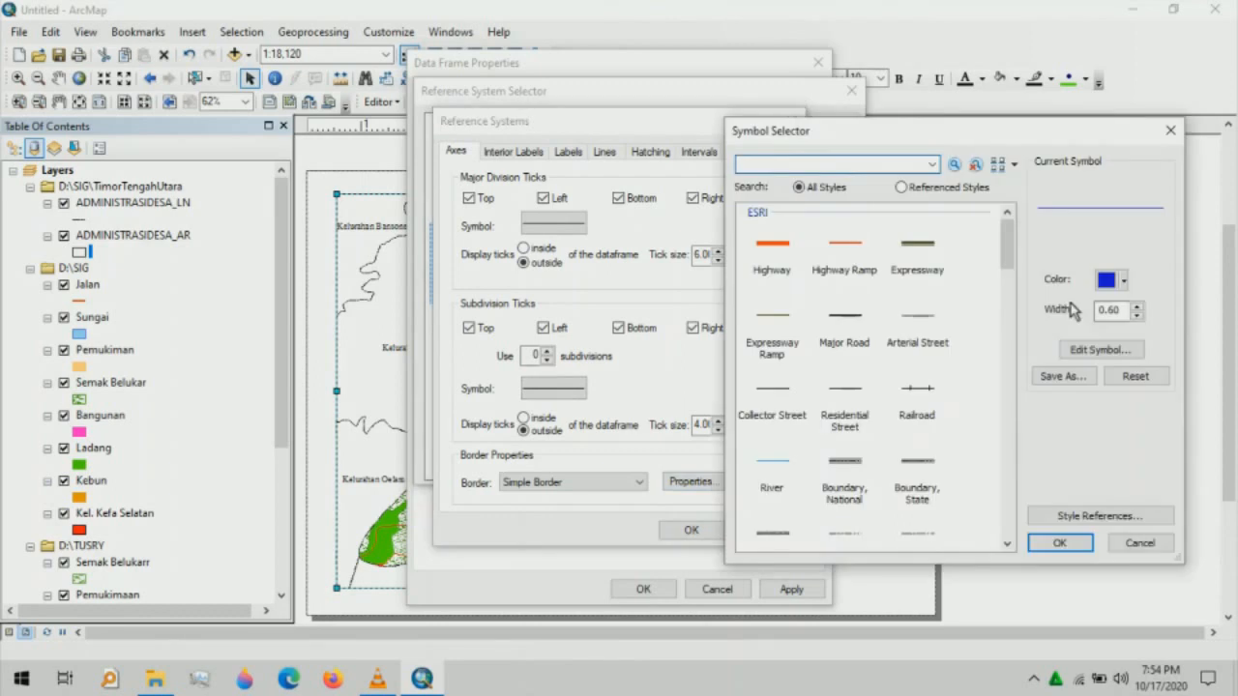
{"action": "left_click", "coordinate": [1111, 280]}
{"action": "left_click", "coordinate": [1050, 477]}
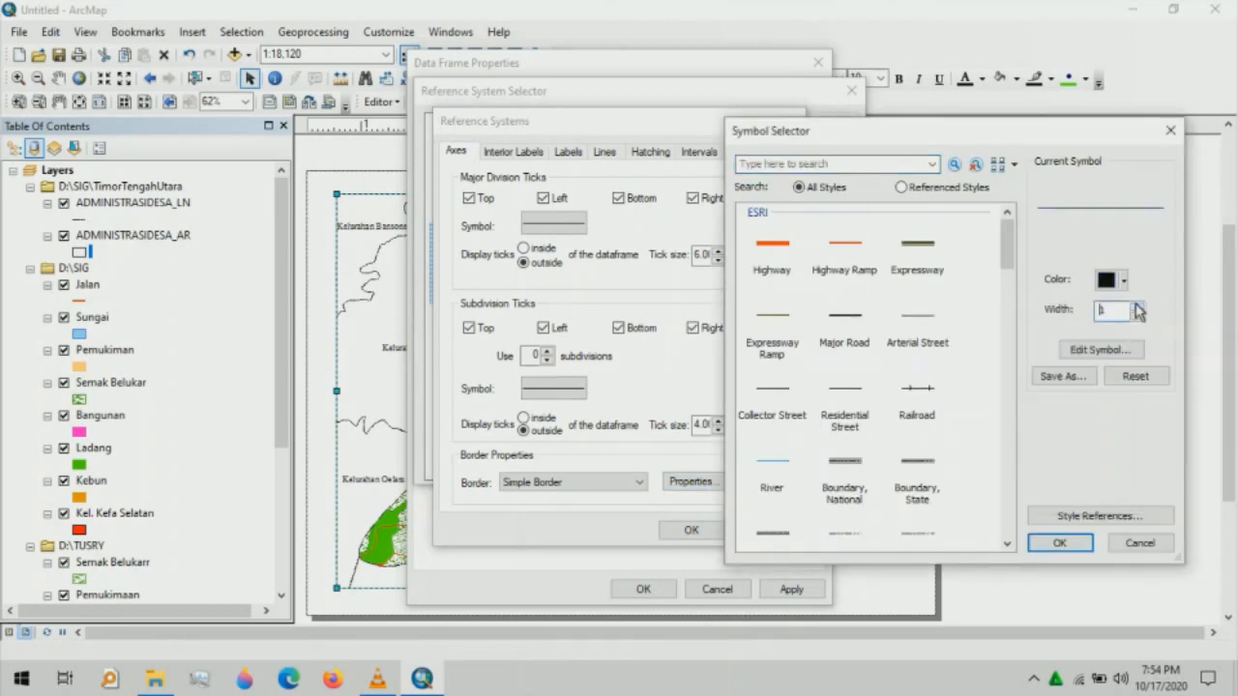
{"action": "left_click", "coordinate": [1064, 541]}
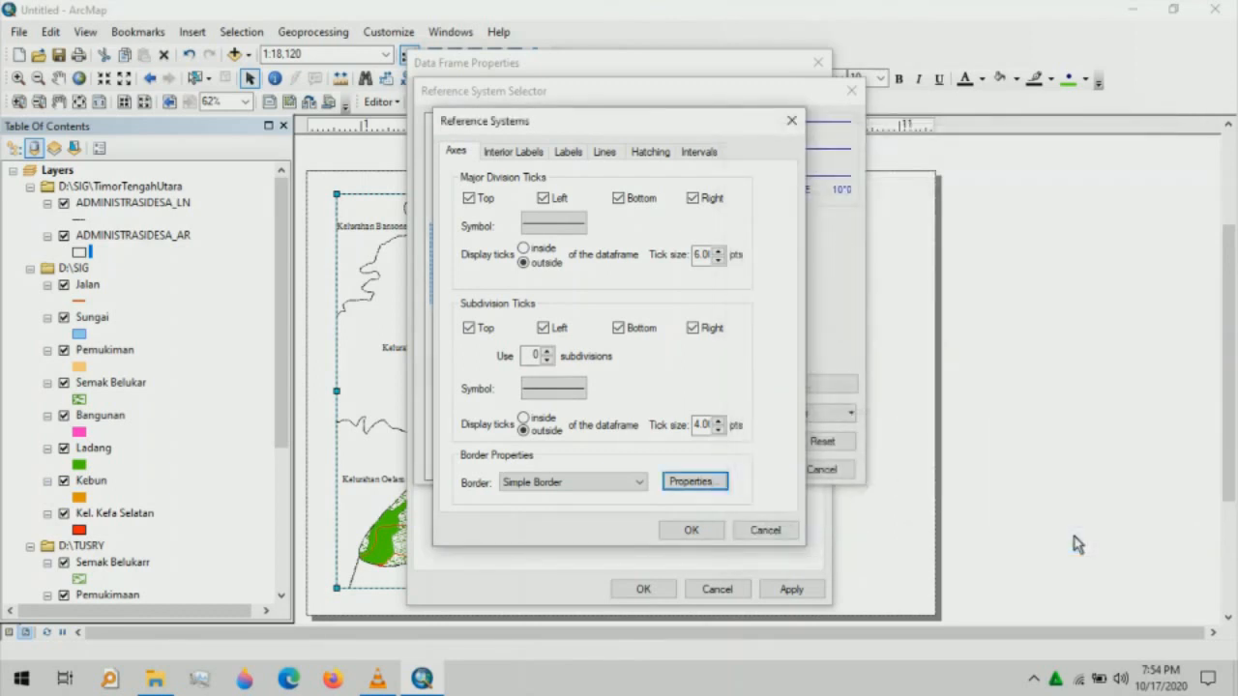
{"action": "left_click", "coordinate": [525, 154]}
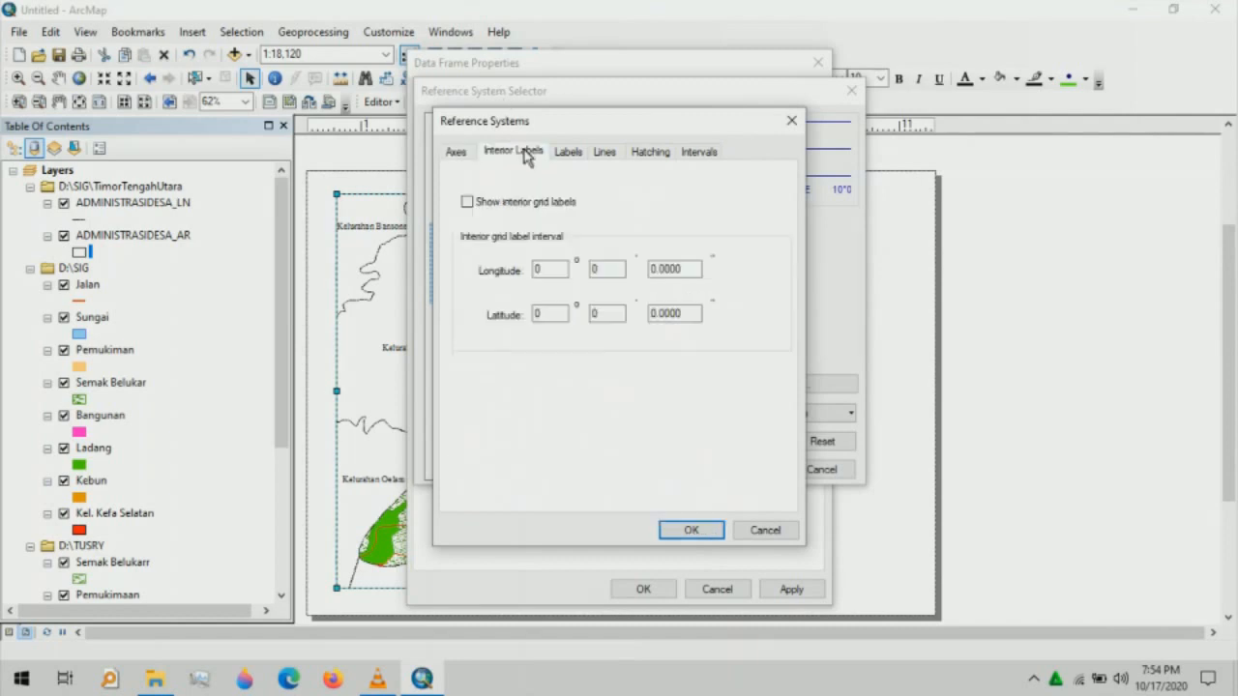
{"action": "left_click", "coordinate": [574, 157]}
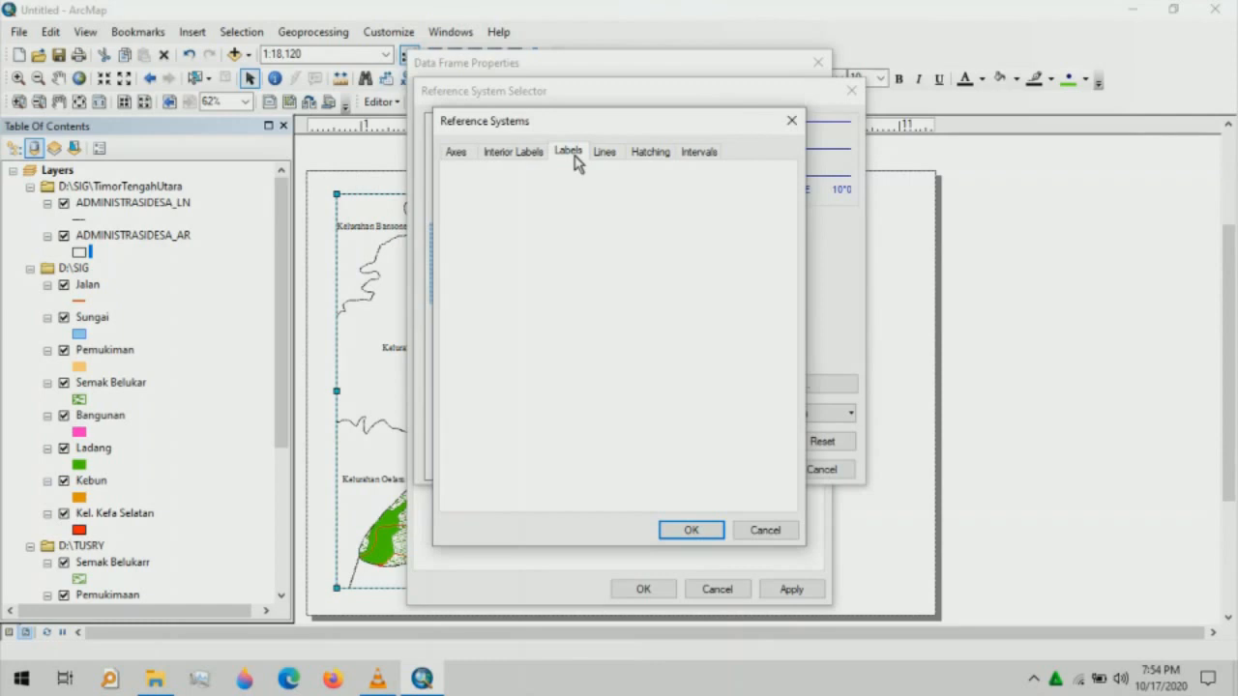
- Set the grid coordinate labels to size 14 and black
{"action": "left_click", "coordinate": [559, 326]}
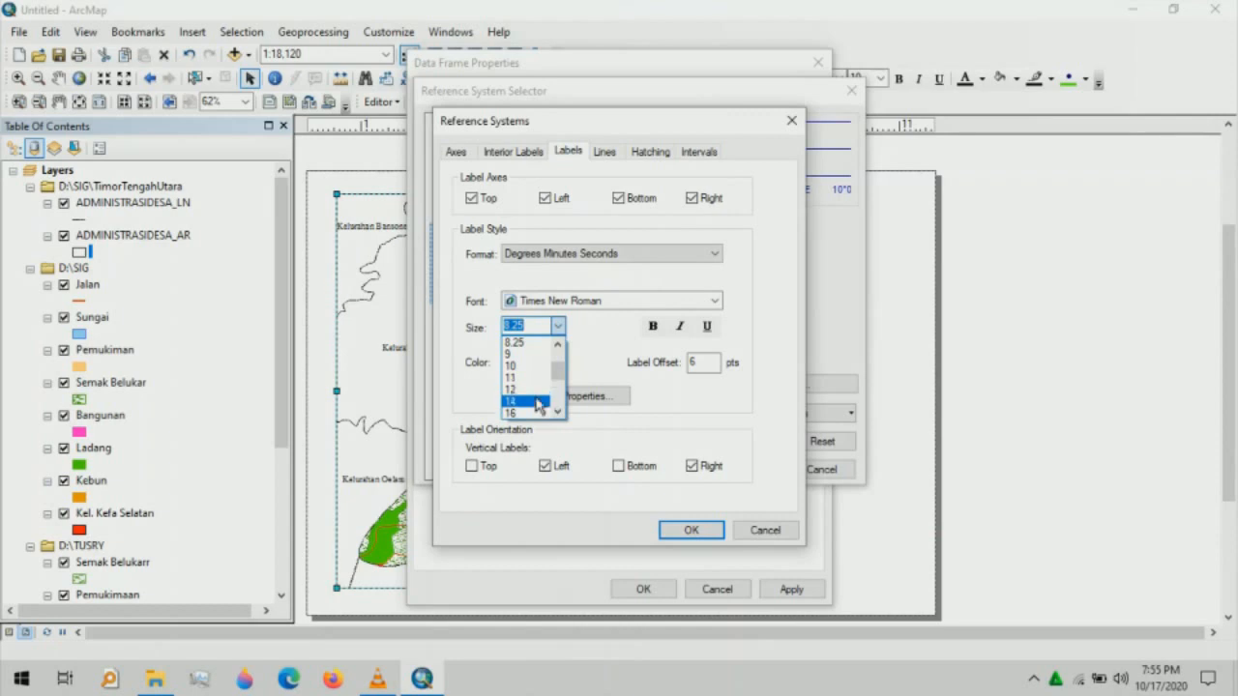
{"action": "left_click", "coordinate": [537, 403]}
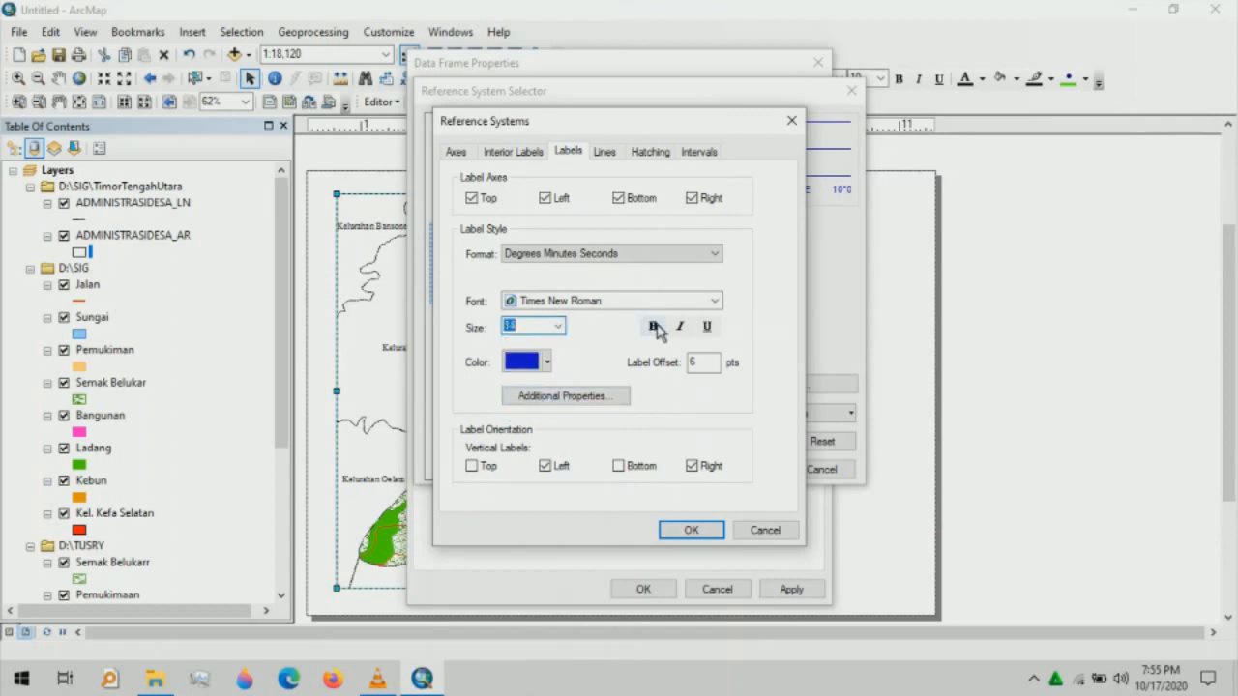
{"action": "left_click", "coordinate": [547, 362]}
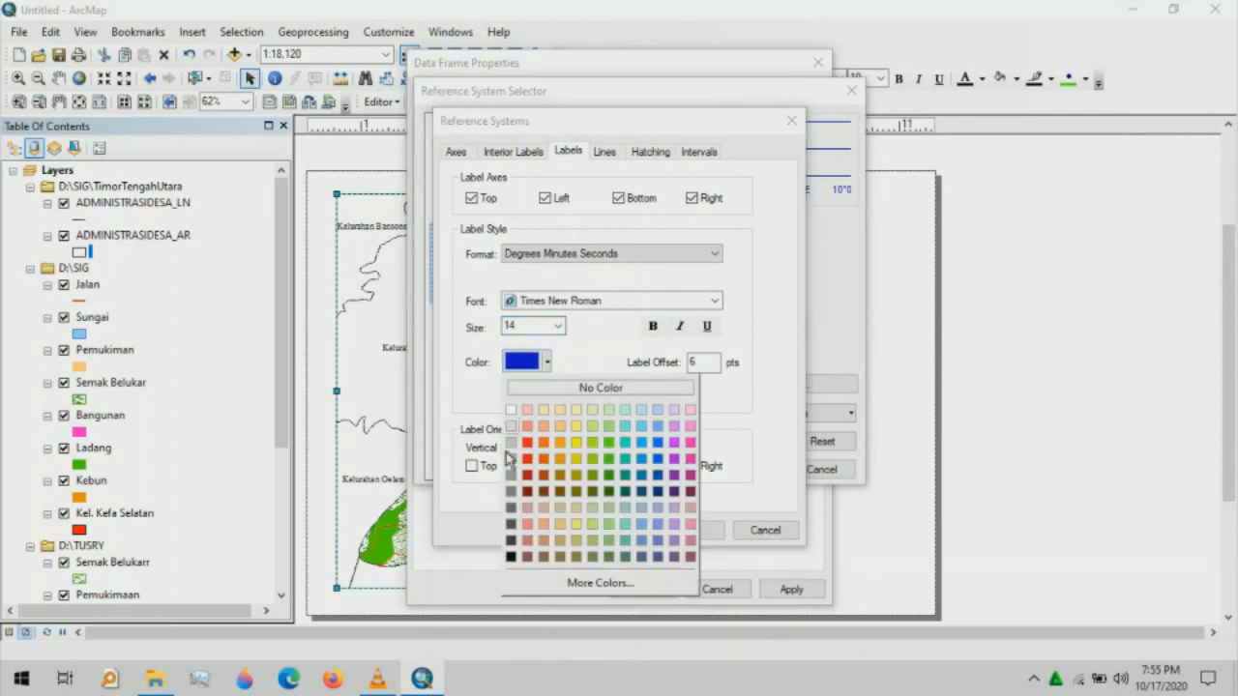
{"action": "left_click", "coordinate": [511, 556]}
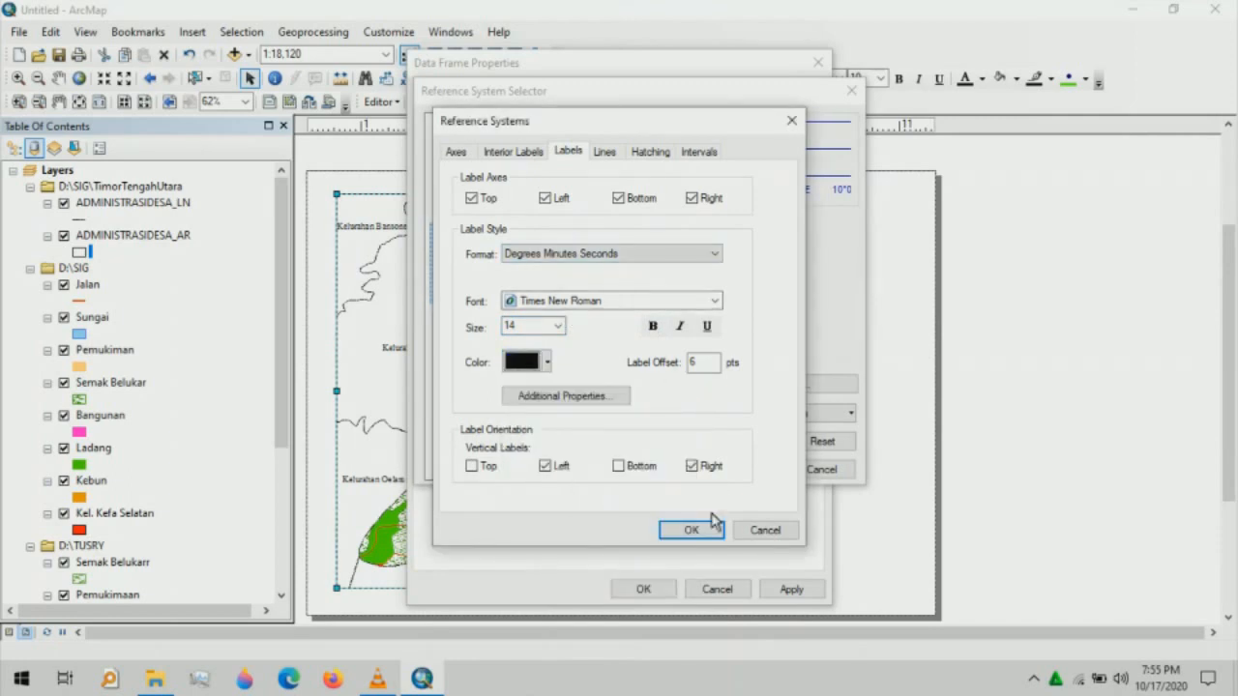
- Set the graticule grid line symbol to No Color
{"action": "left_click", "coordinate": [606, 152]}
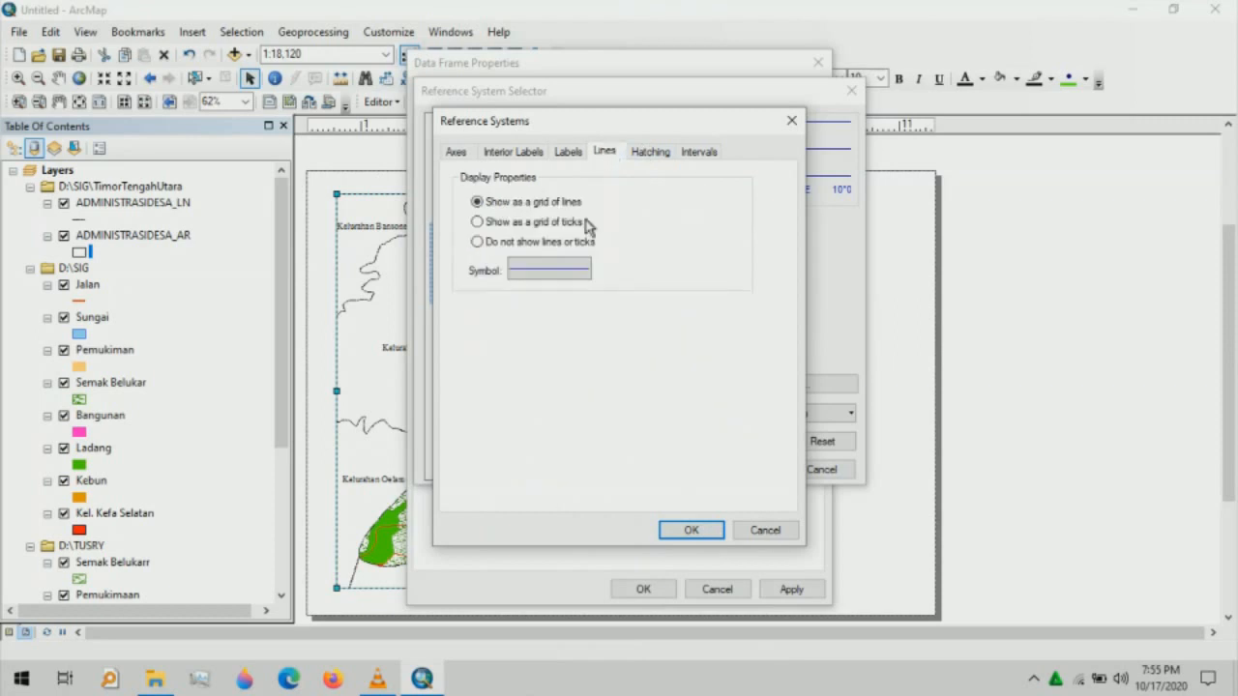
{"action": "left_click", "coordinate": [567, 272]}
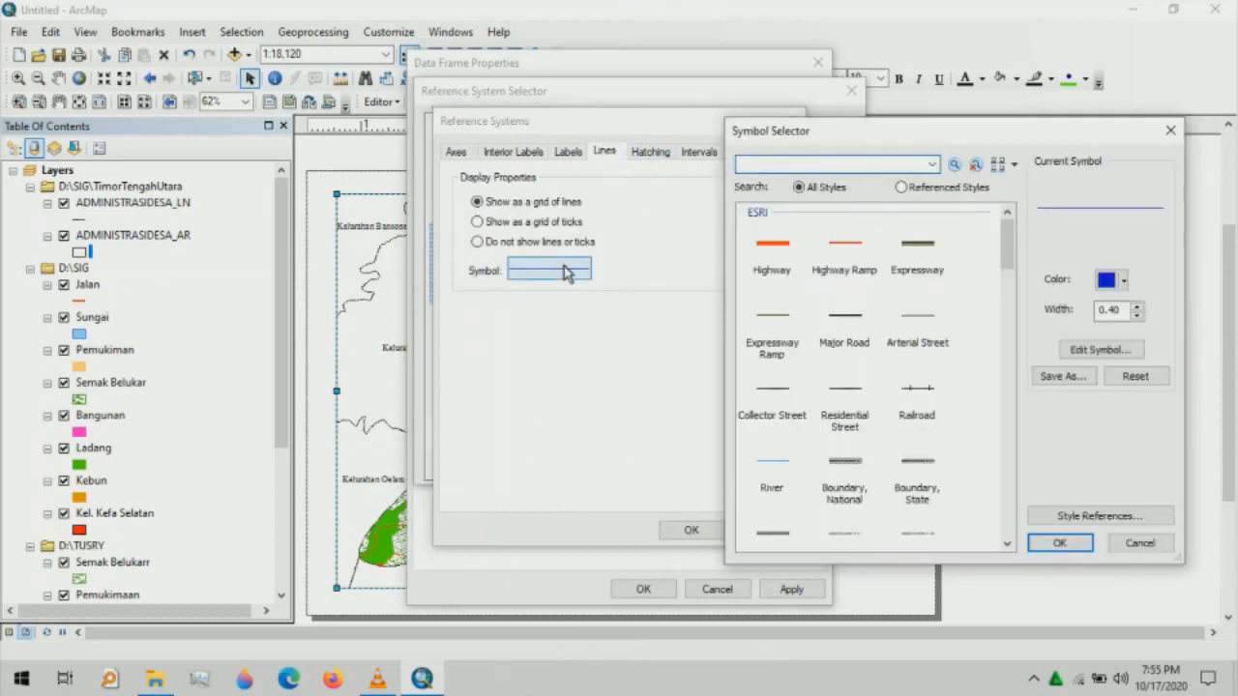
{"action": "left_click", "coordinate": [1113, 282]}
{"action": "left_click", "coordinate": [1118, 307]}
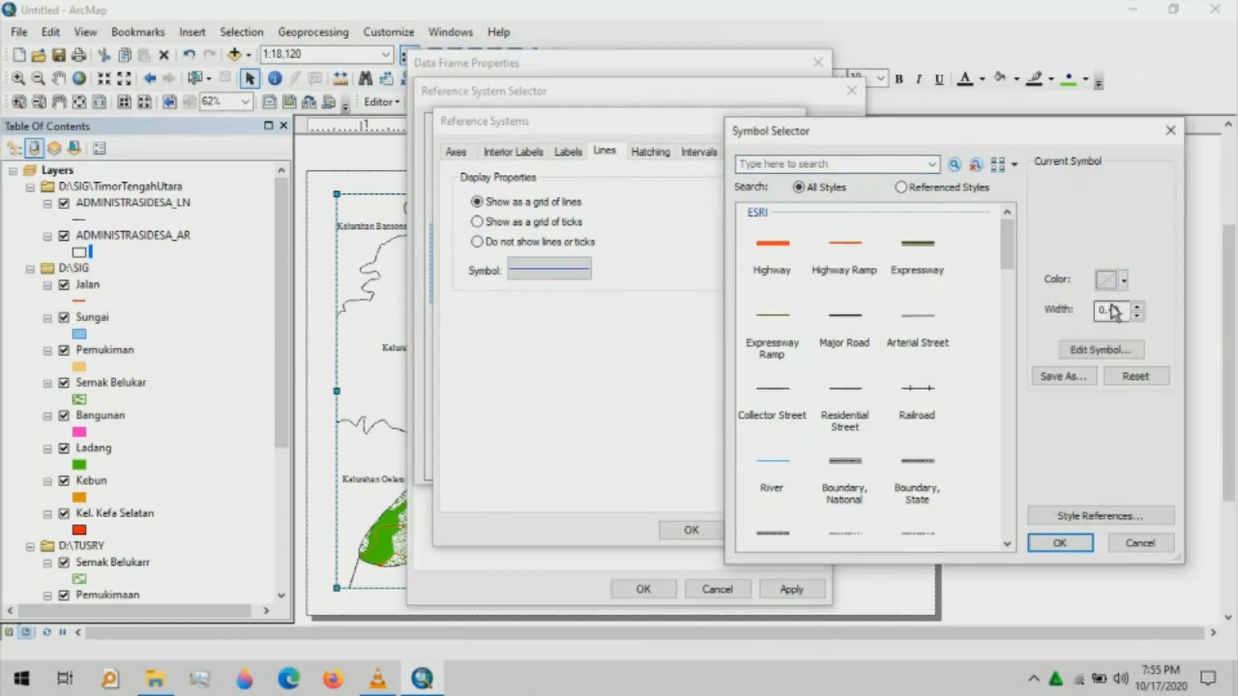
{"action": "left_click", "coordinate": [1054, 545]}
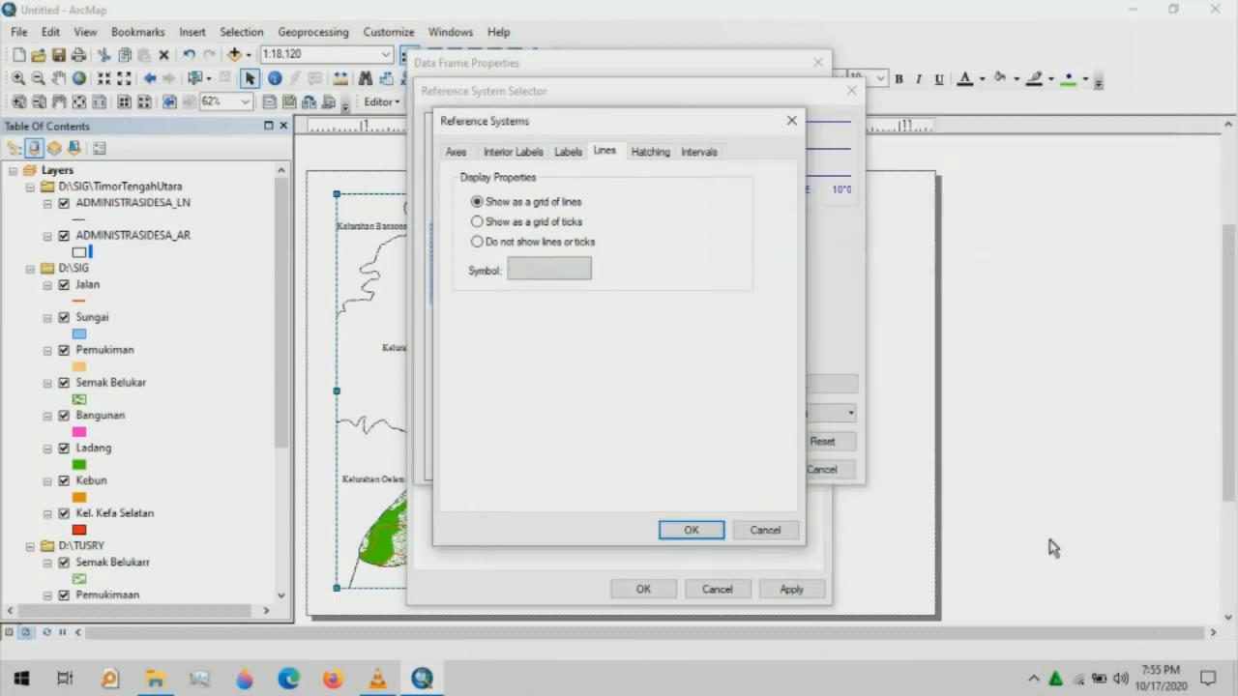
{"action": "left_click", "coordinate": [665, 152]}
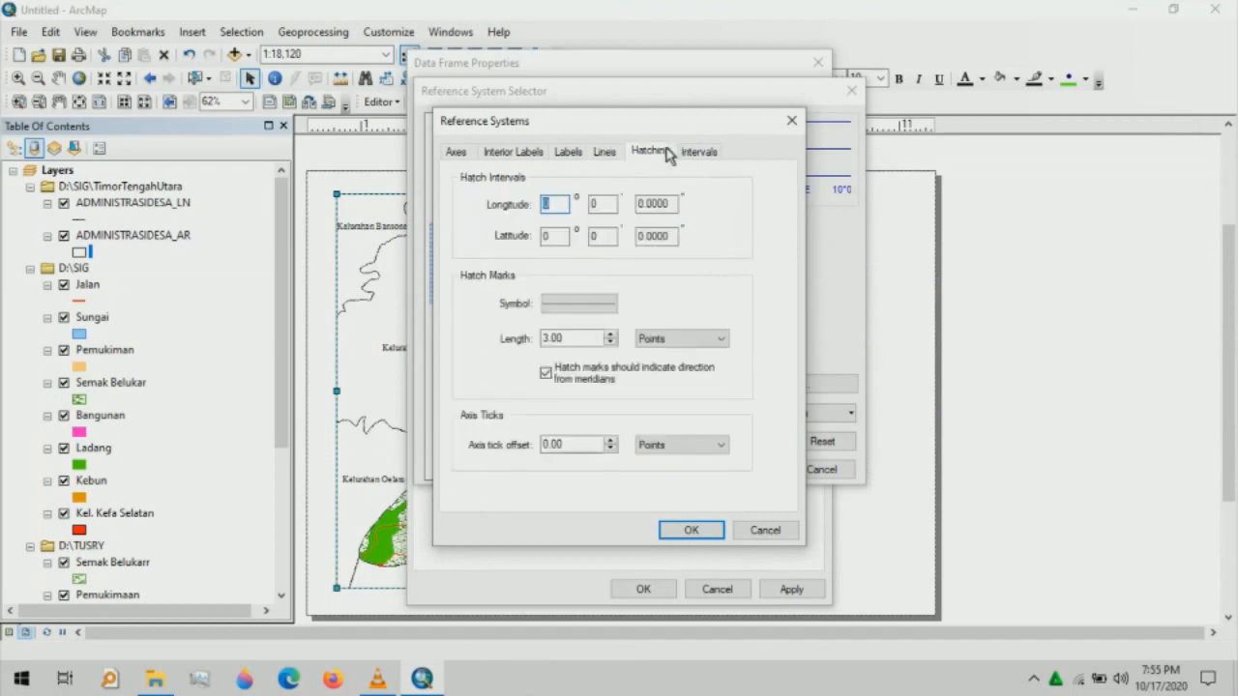
- Set the longitude and latitude hatch intervals to 50 seconds
{"action": "left_click", "coordinate": [642, 211]}
{"action": "type", "text": "5"}
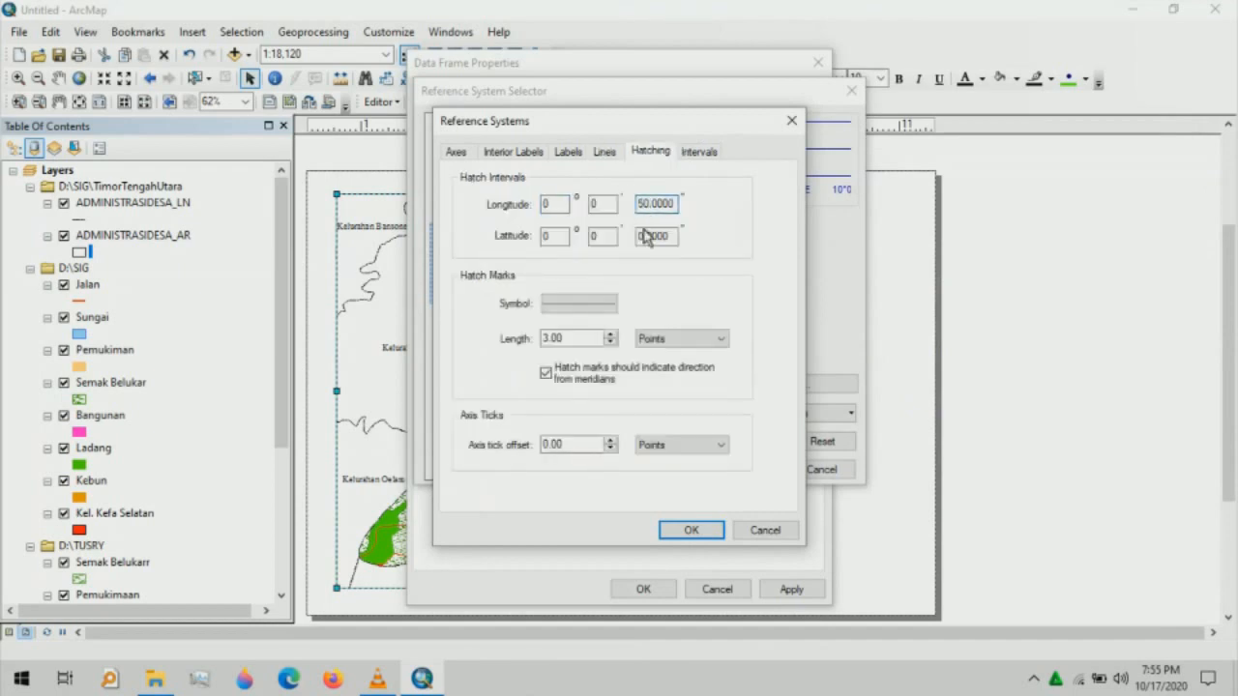
{"action": "left_click", "coordinate": [644, 242]}
{"action": "type", "text": "5"}
- Set the X and Y label intervals to 0°0'50" and confirm the graticule style
{"action": "left_click", "coordinate": [697, 152]}
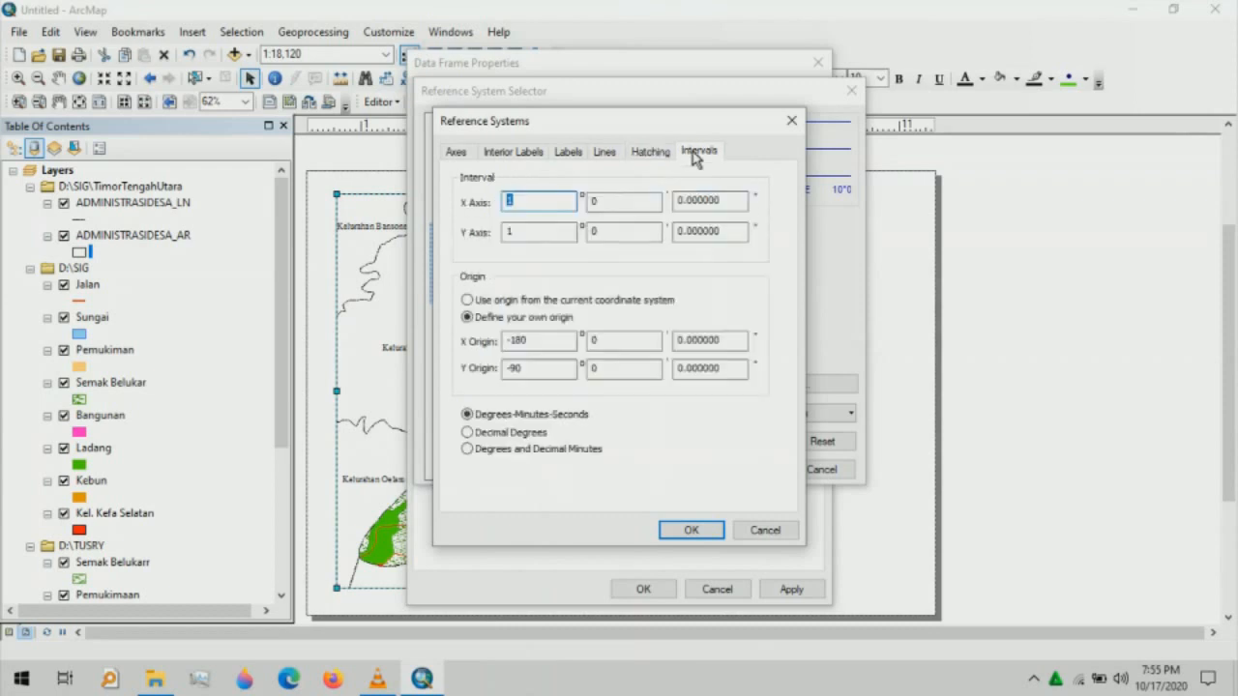
{"action": "type", "text": "0"}
{"action": "left_click", "coordinate": [526, 245]}
{"action": "key", "text": "BackSpace"}
{"action": "type", "text": "0"}
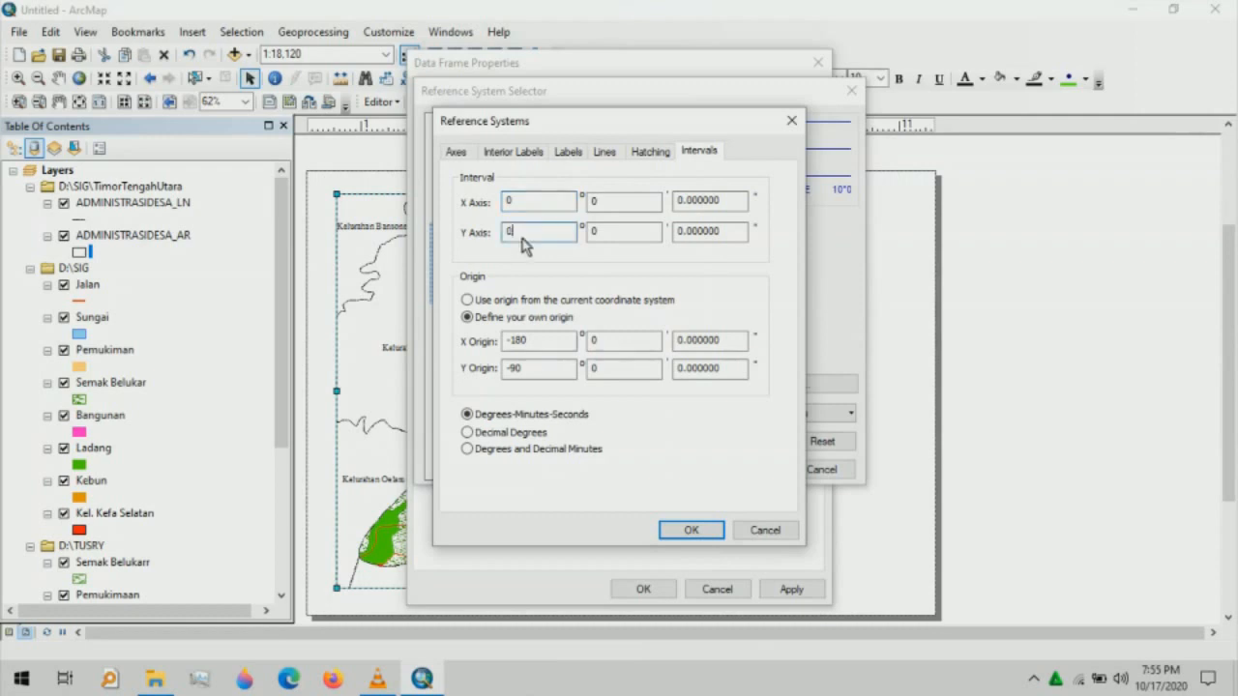
{"action": "left_click", "coordinate": [680, 209]}
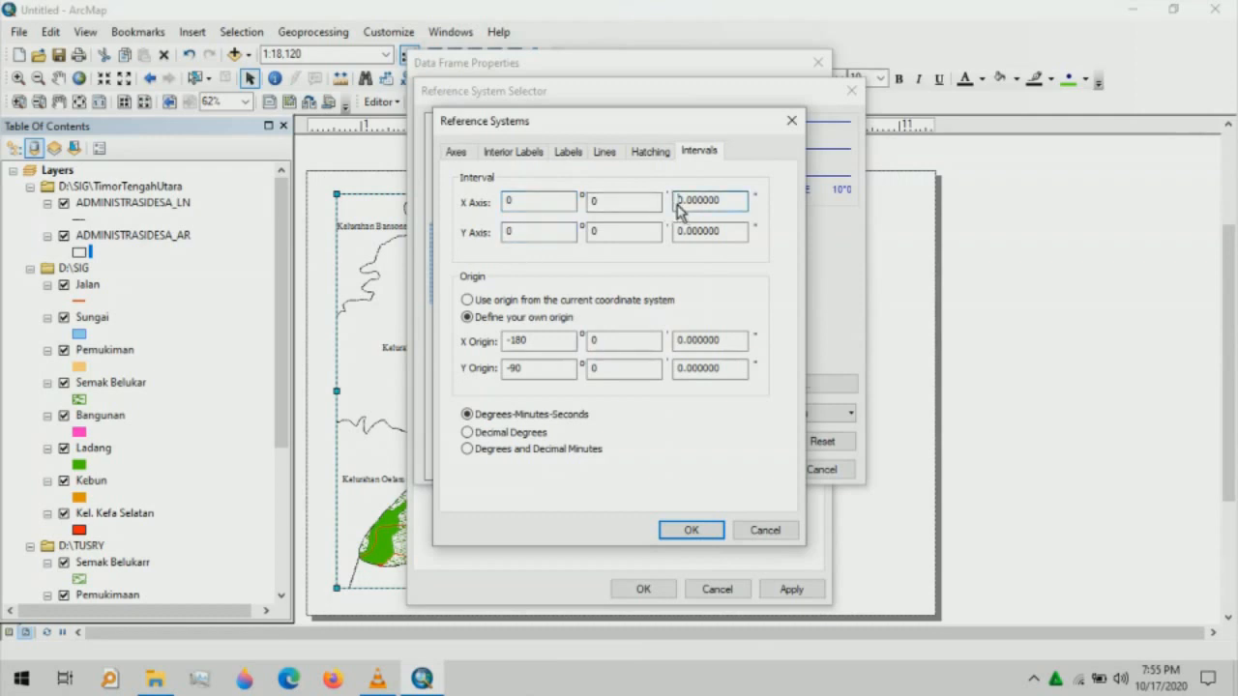
{"action": "type", "text": "5"}
{"action": "left_click", "coordinate": [683, 231]}
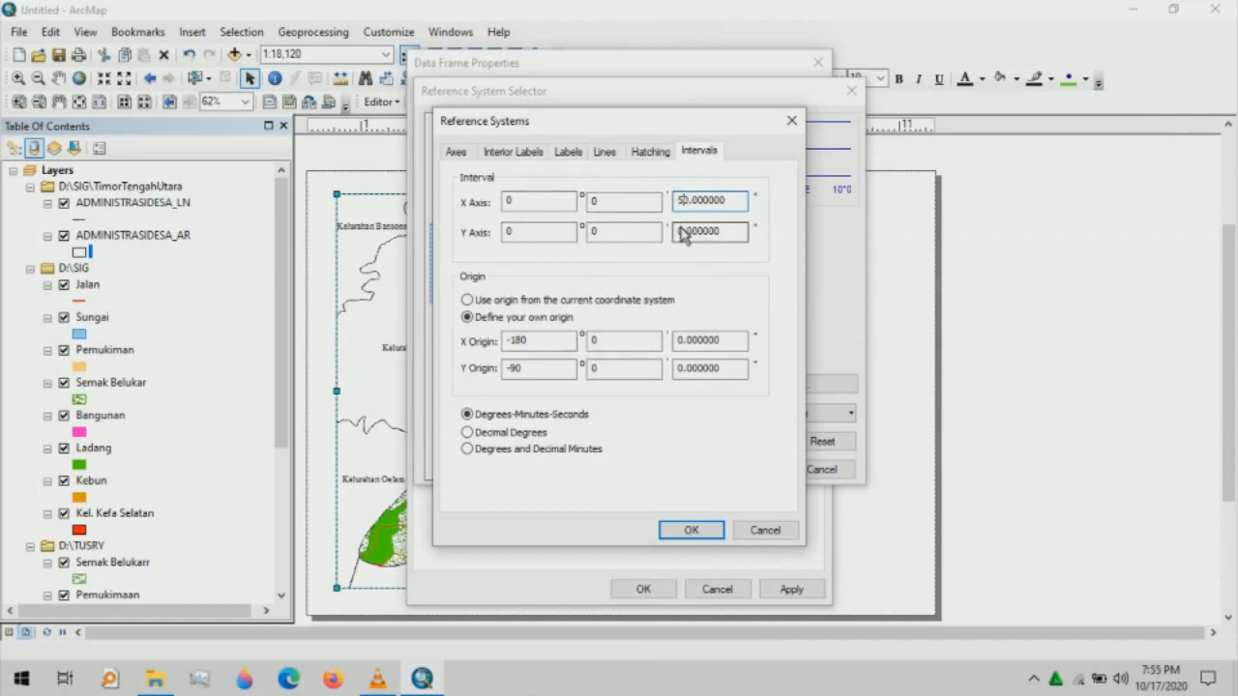
{"action": "type", "text": "5"}
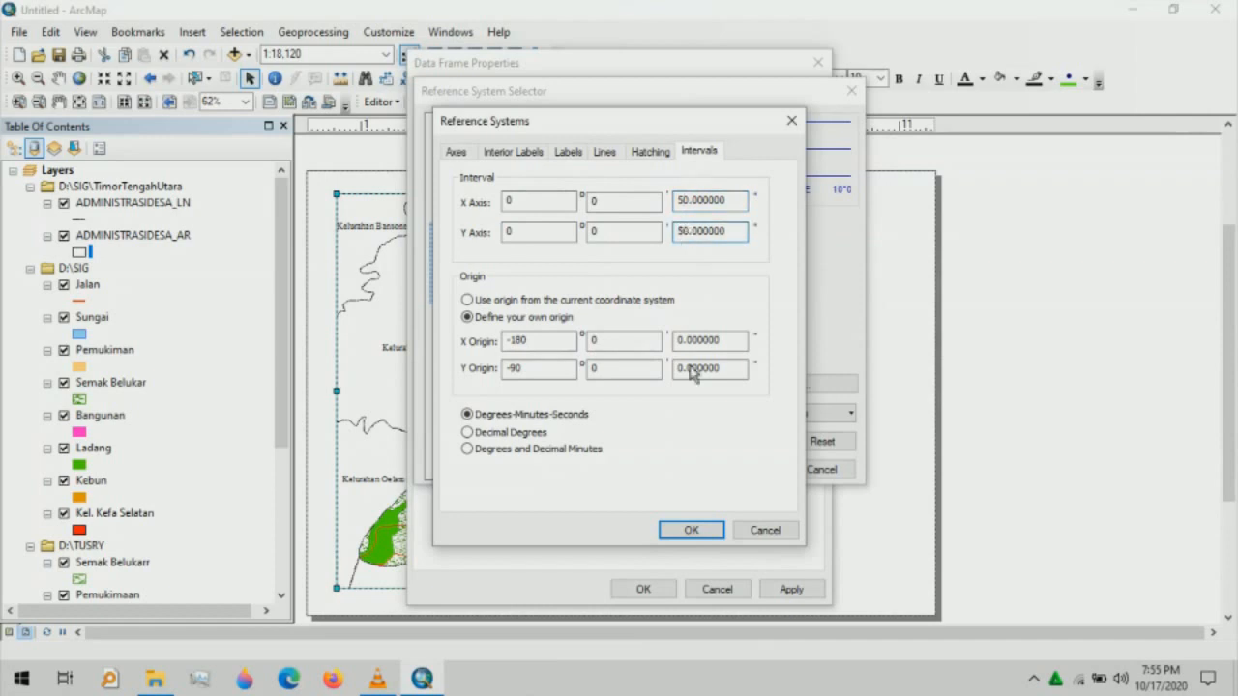
{"action": "left_click", "coordinate": [693, 531]}
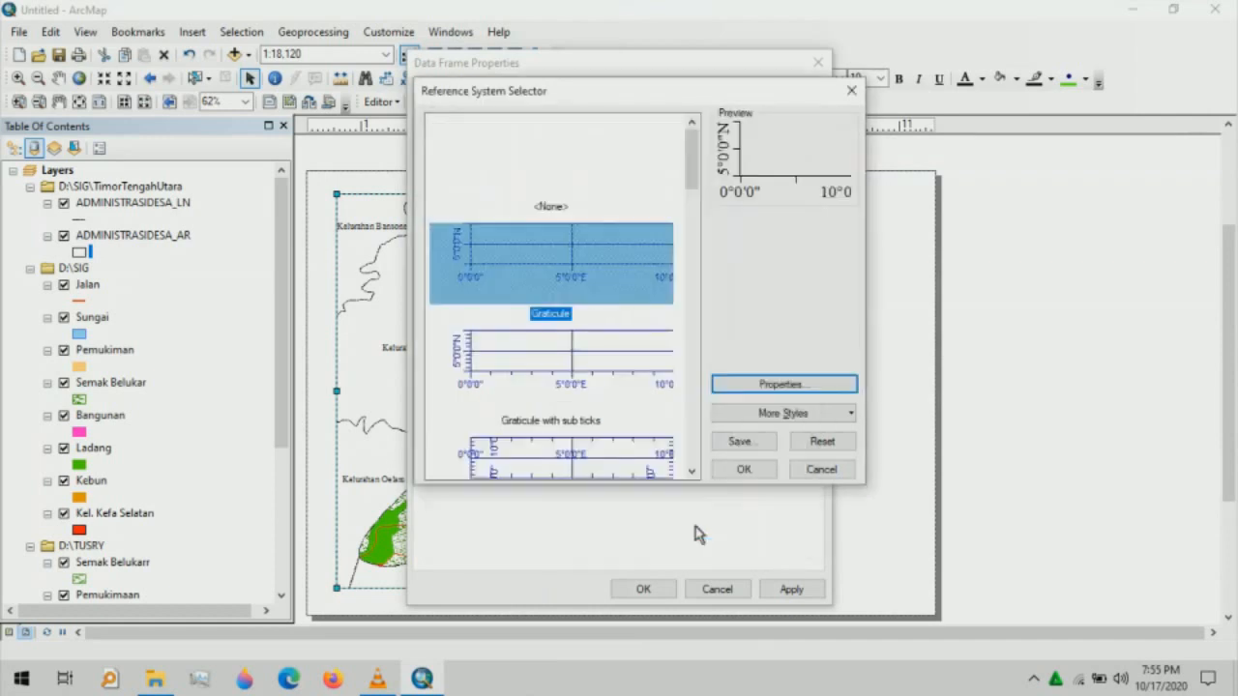
{"action": "left_click", "coordinate": [744, 469]}
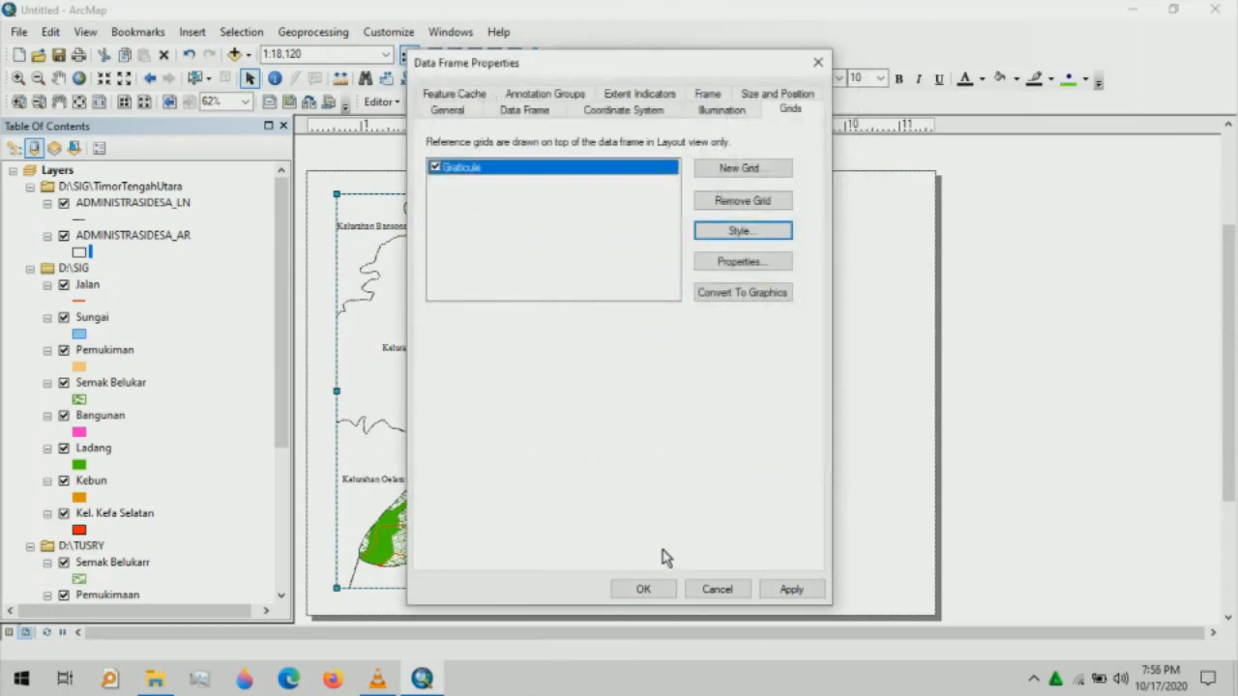
- Apply the graticule in Data Frame Properties and deselect the map frame
{"action": "left_click", "coordinate": [644, 589]}
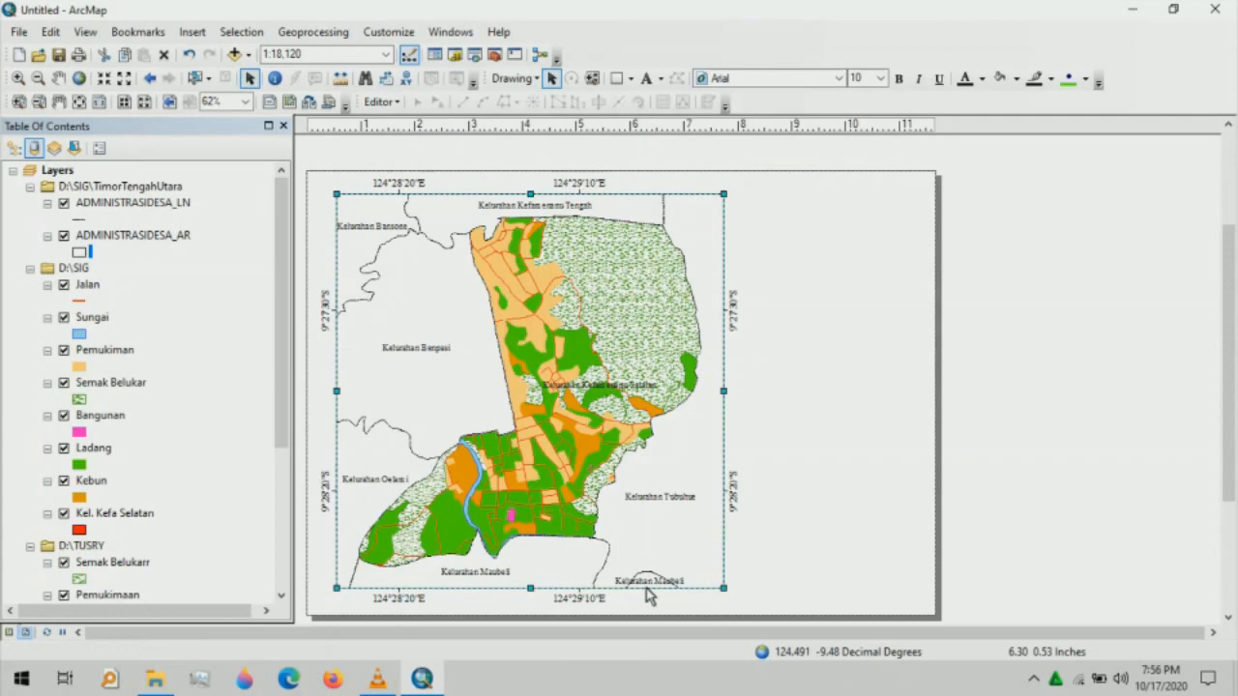
{"action": "left_click", "coordinate": [331, 394]}
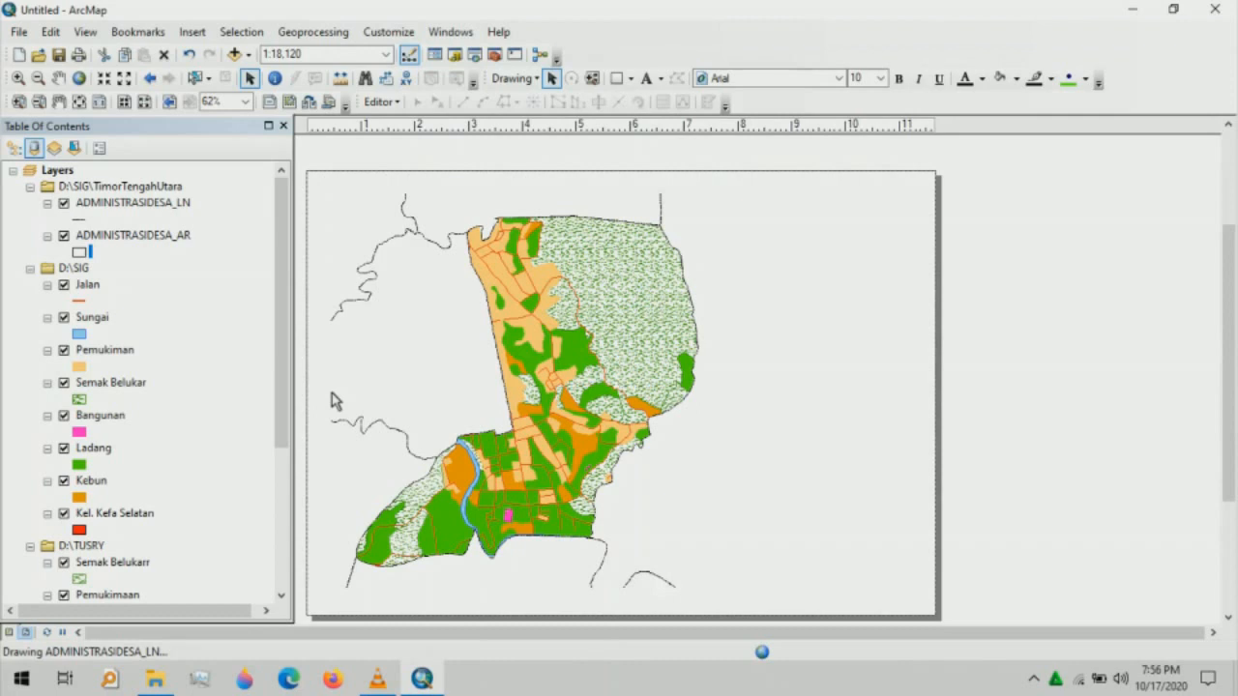
- Insert an ESRI North 90 north arrow, enlarged at the map's top-left corner
{"action": "left_click", "coordinate": [193, 30]}
{"action": "left_click", "coordinate": [223, 178]}
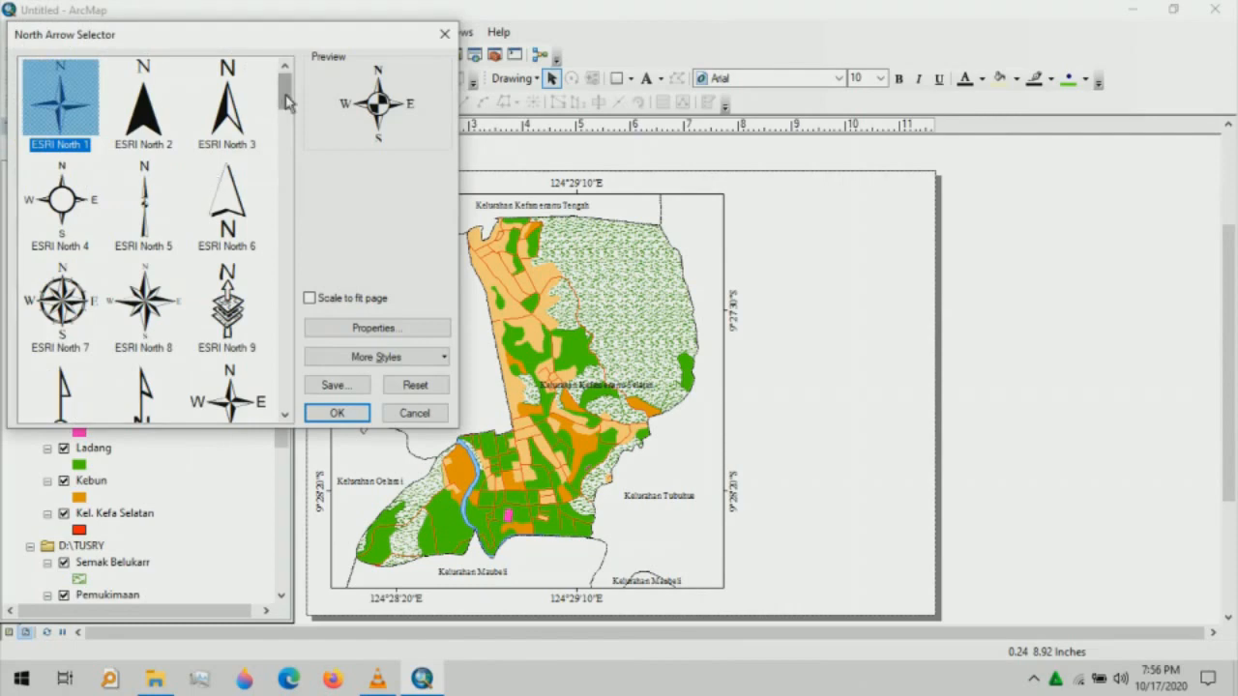
{"action": "left_click_drag", "start_coordinate": [287, 102], "coordinate": [286, 364]}
{"action": "scroll", "coordinate": [287, 364], "scroll_direction": "up", "scroll_amount": 1}
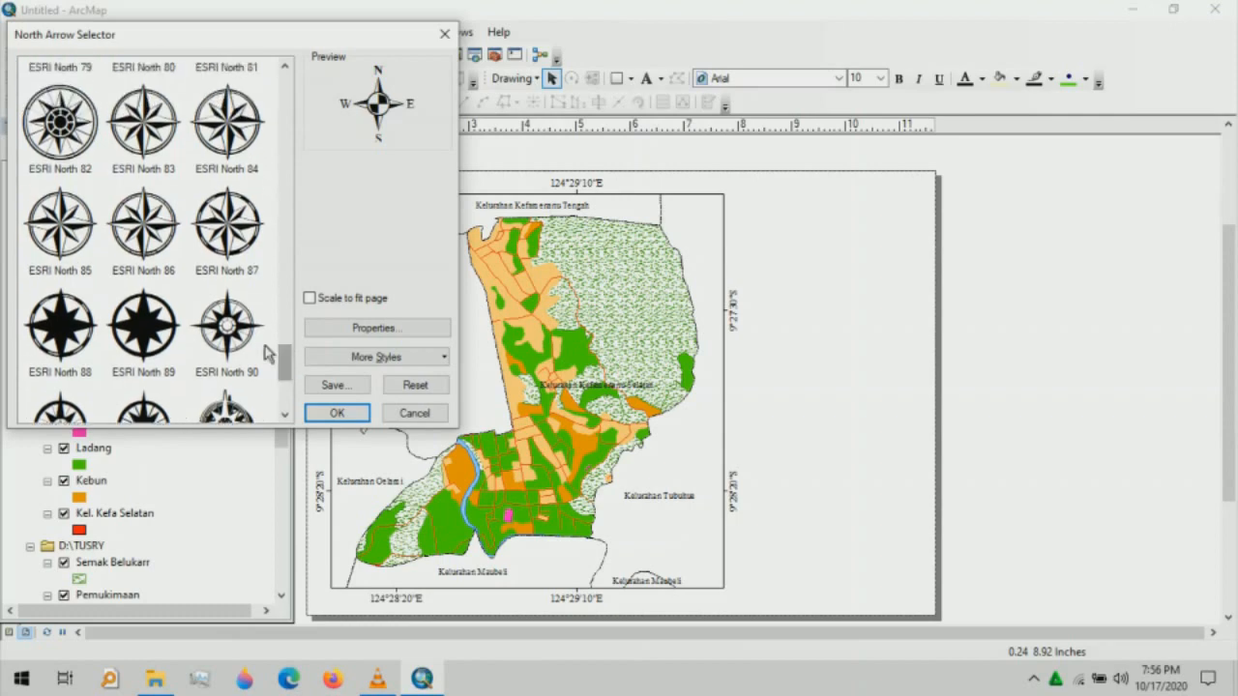
{"action": "left_click", "coordinate": [244, 343]}
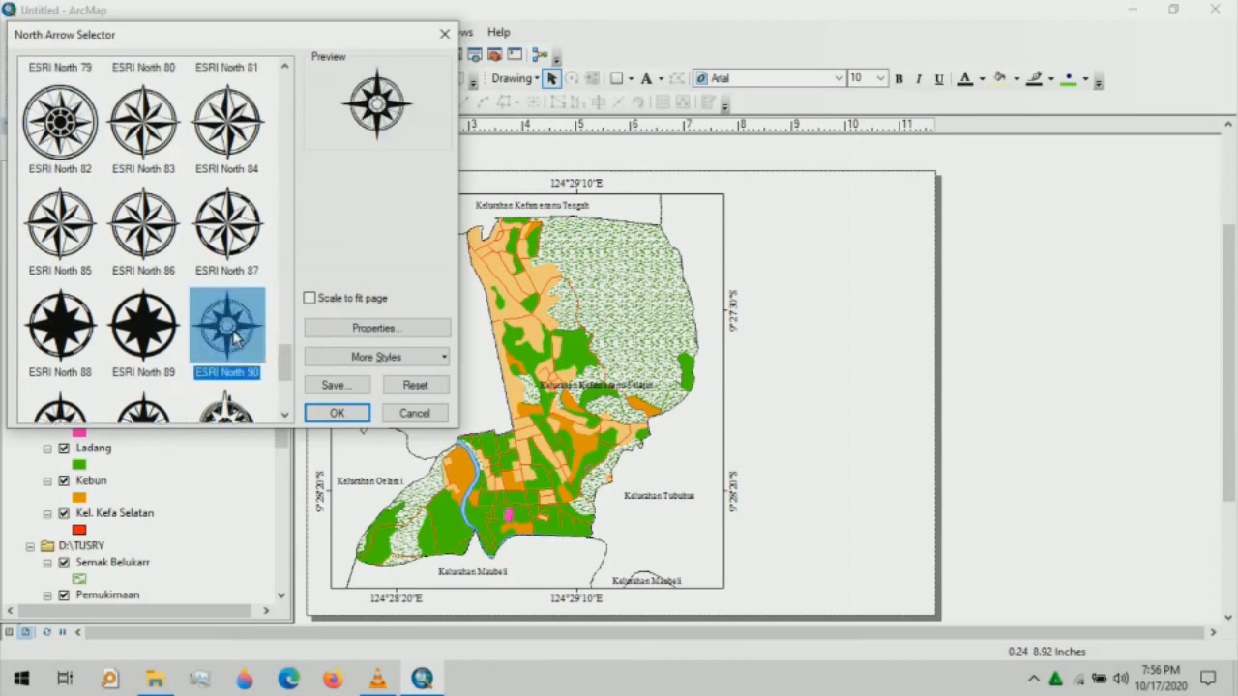
{"action": "left_click", "coordinate": [334, 414]}
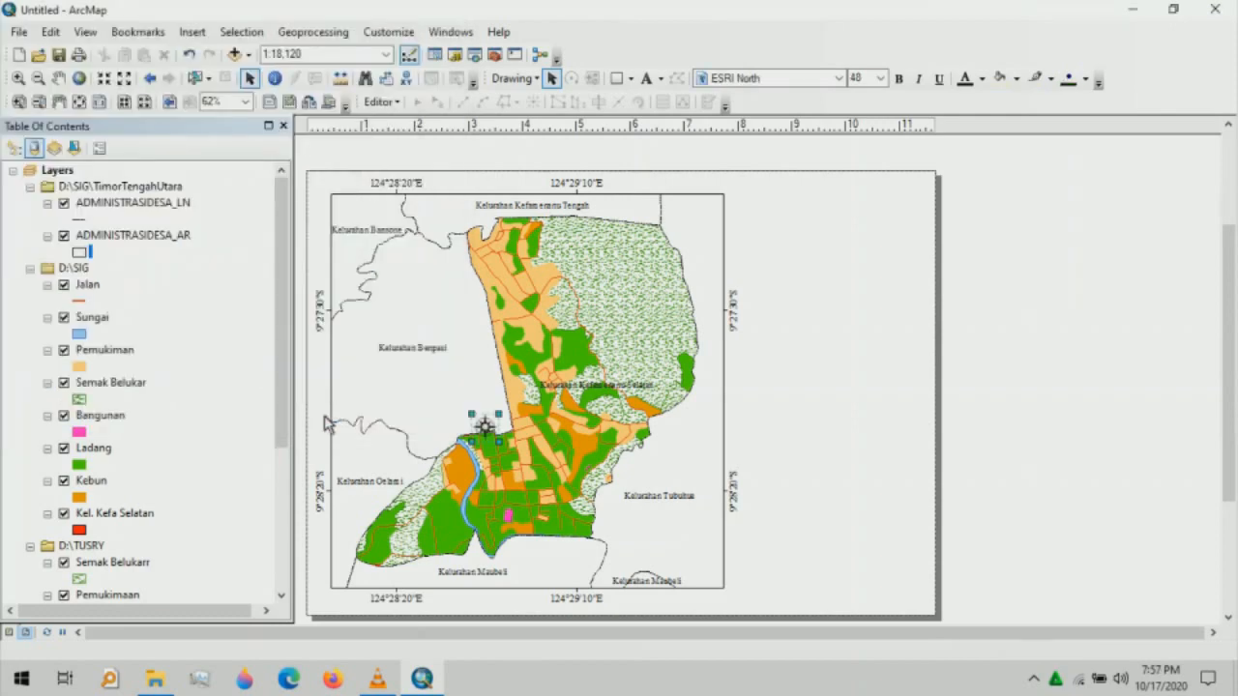
{"action": "left_click_drag", "start_coordinate": [456, 402], "coordinate": [369, 229]}
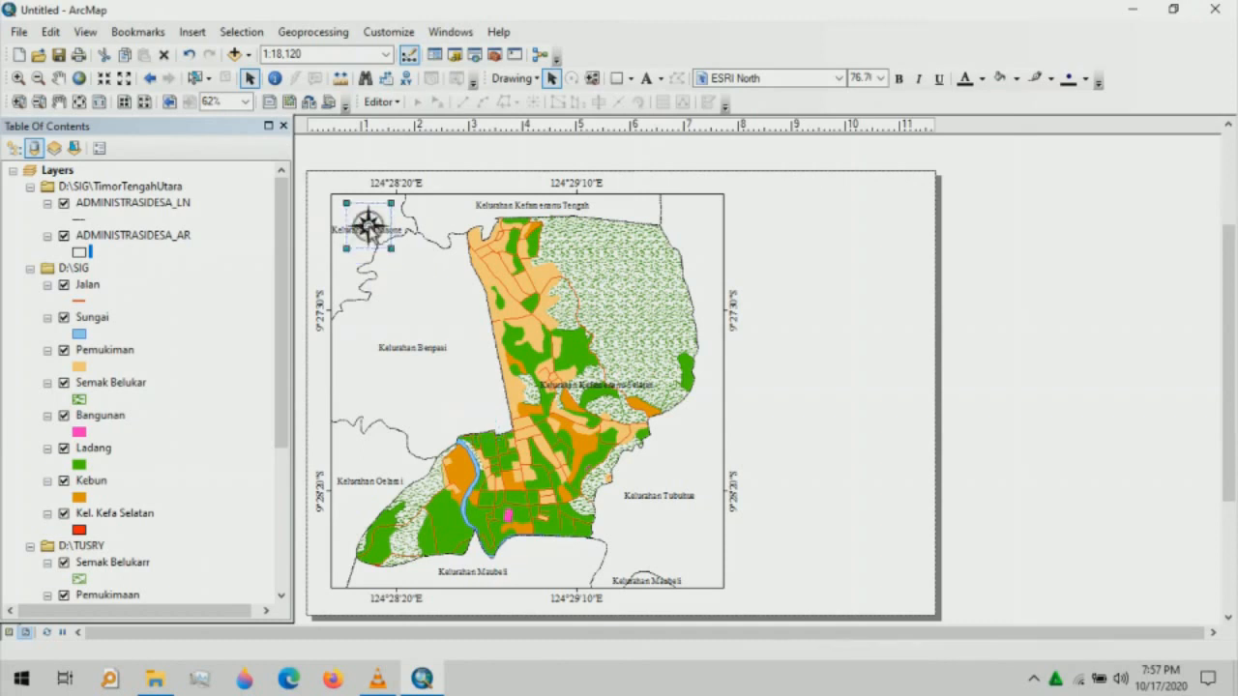
{"action": "left_click", "coordinate": [428, 259]}
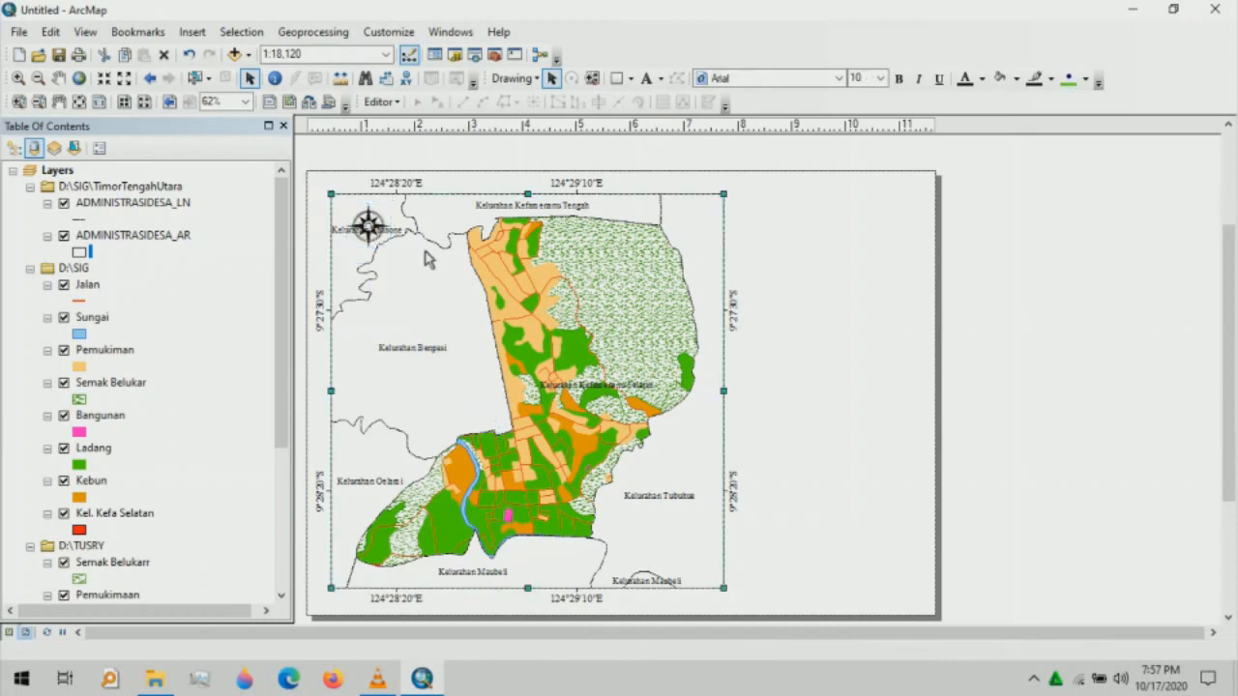
- Add a text element reading "U" above the north arrow
{"action": "left_click", "coordinate": [658, 182]}
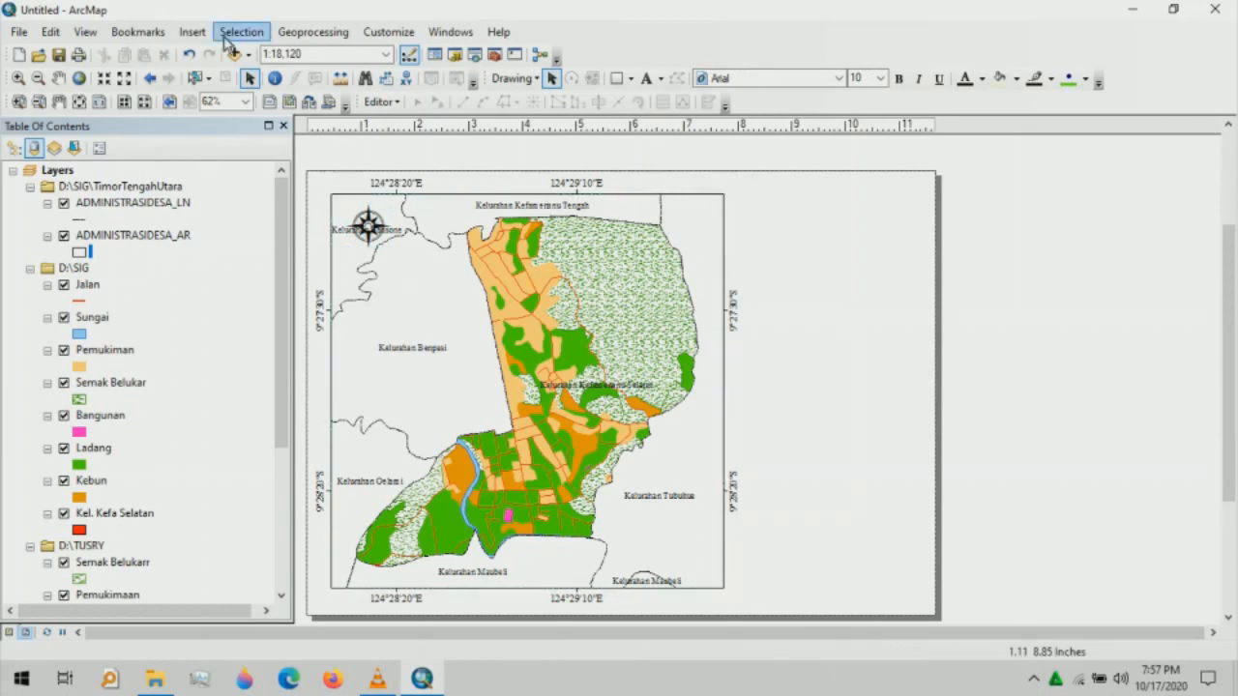
{"action": "left_click", "coordinate": [180, 34]}
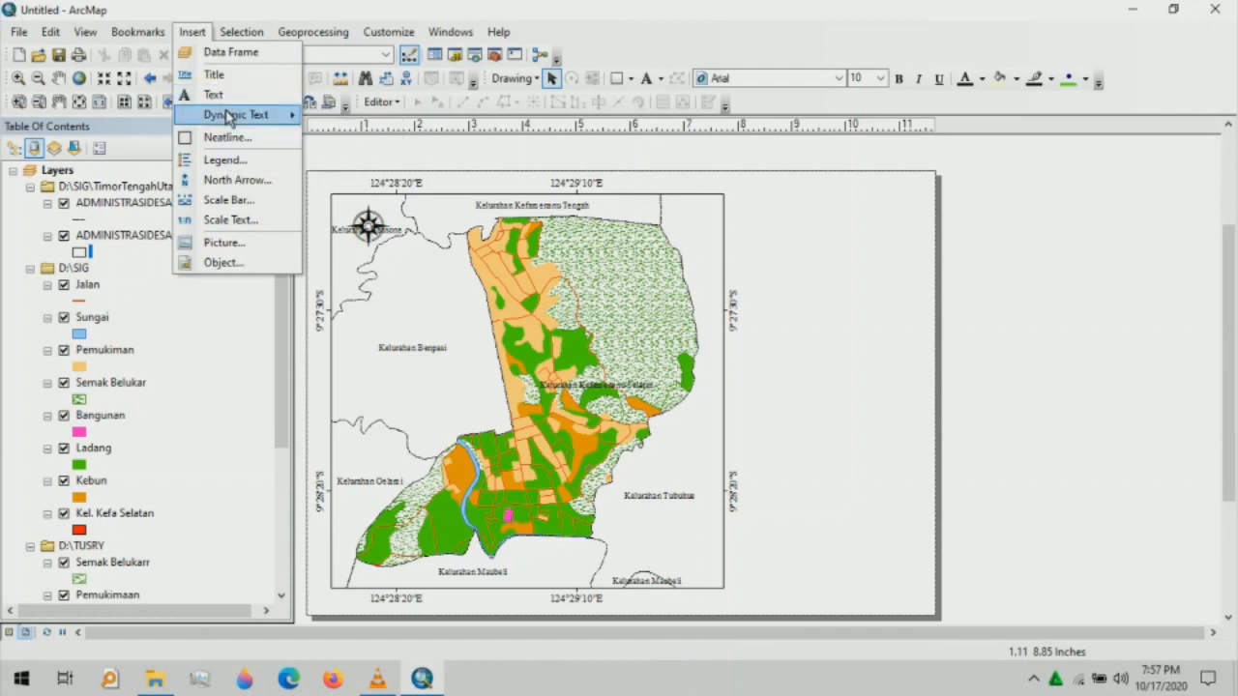
{"action": "left_click", "coordinate": [228, 103]}
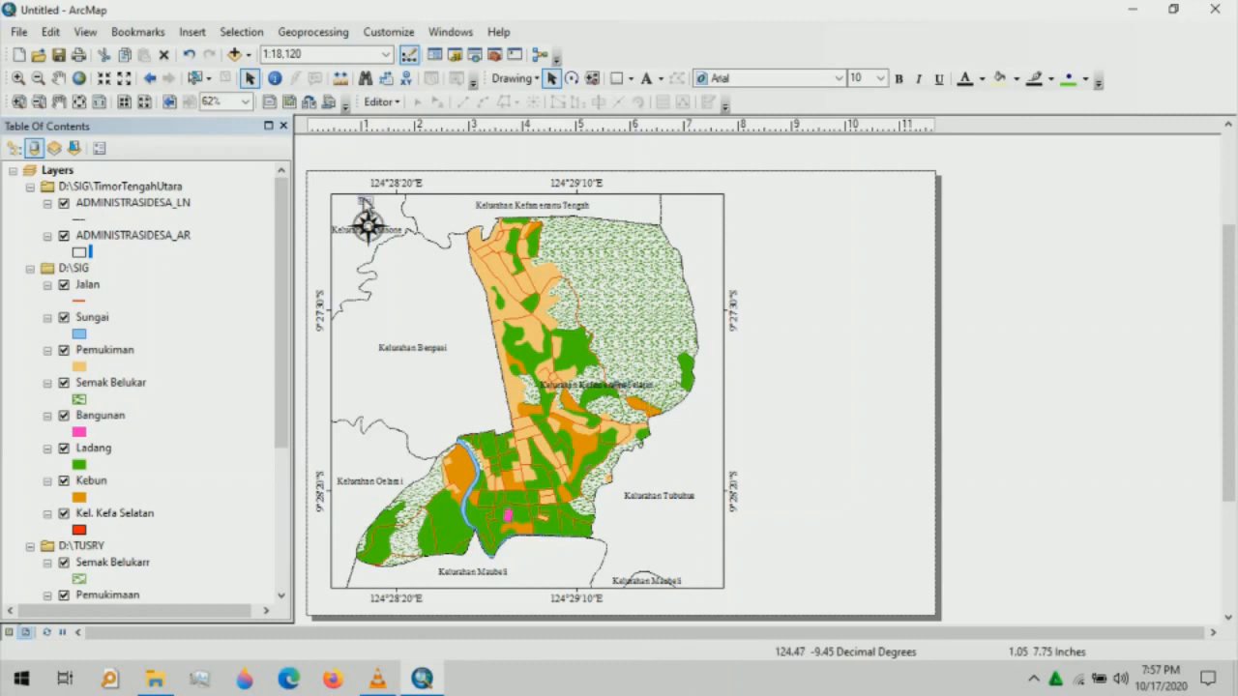
{"action": "left_click", "coordinate": [371, 228]}
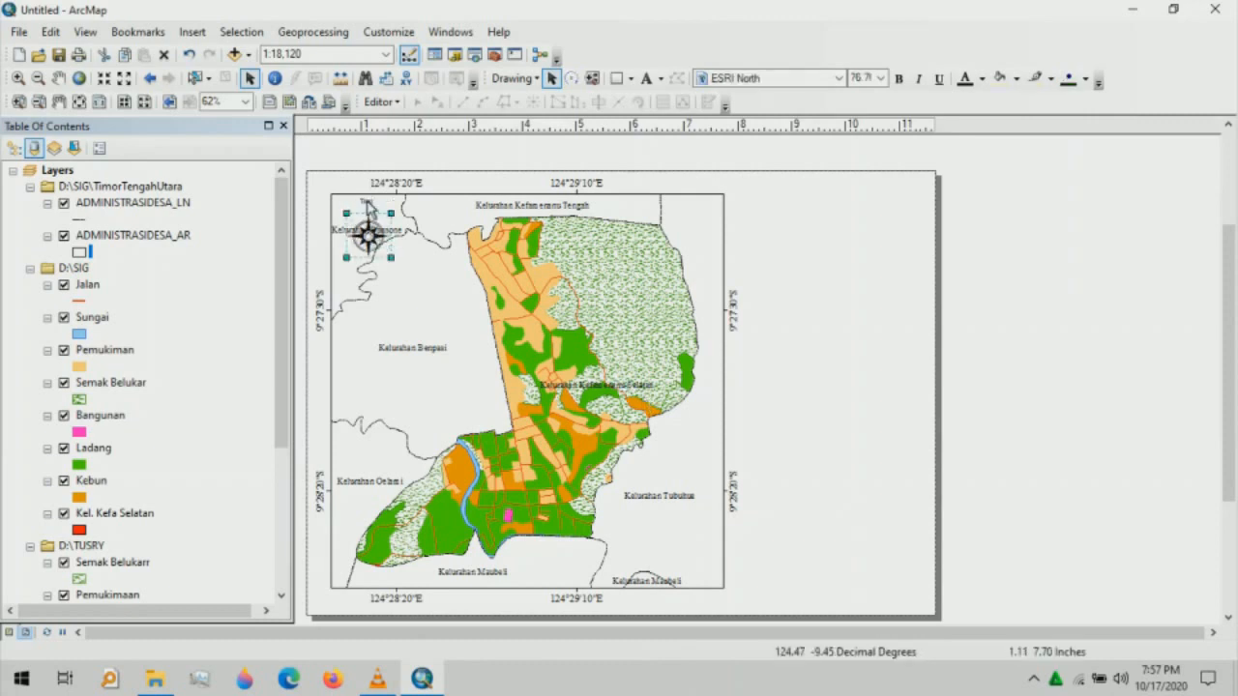
{"action": "left_click", "coordinate": [368, 206]}
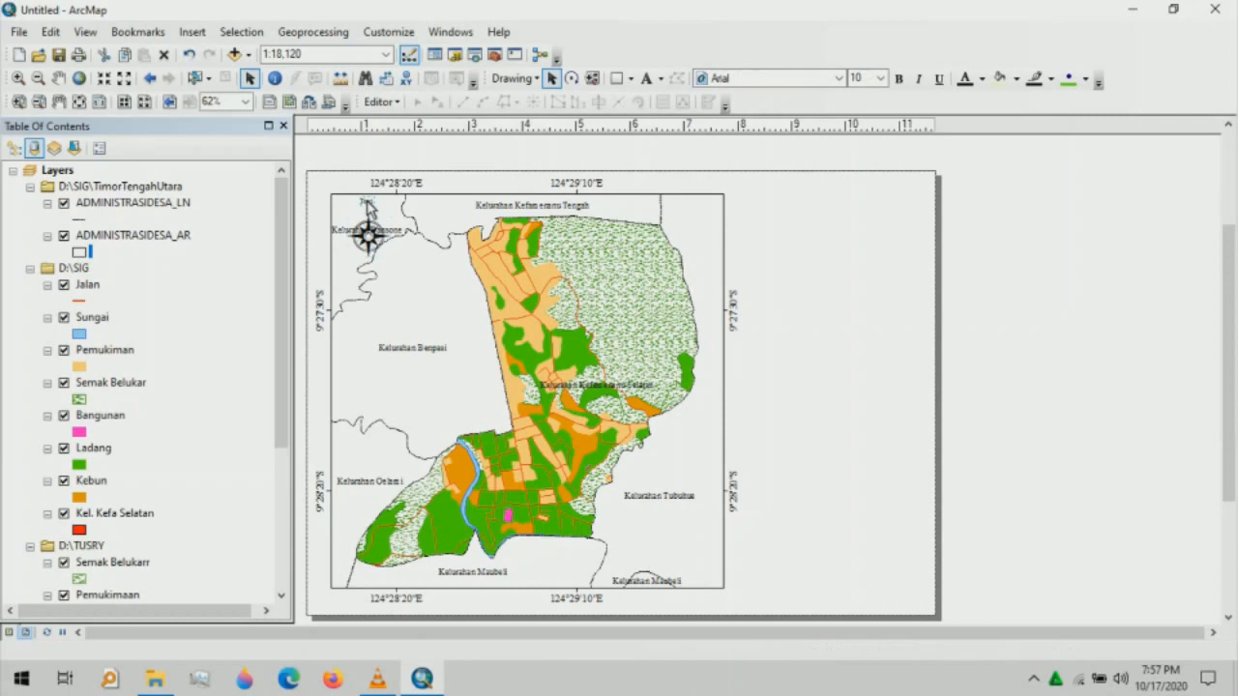
{"action": "double_click", "coordinate": [368, 206]}
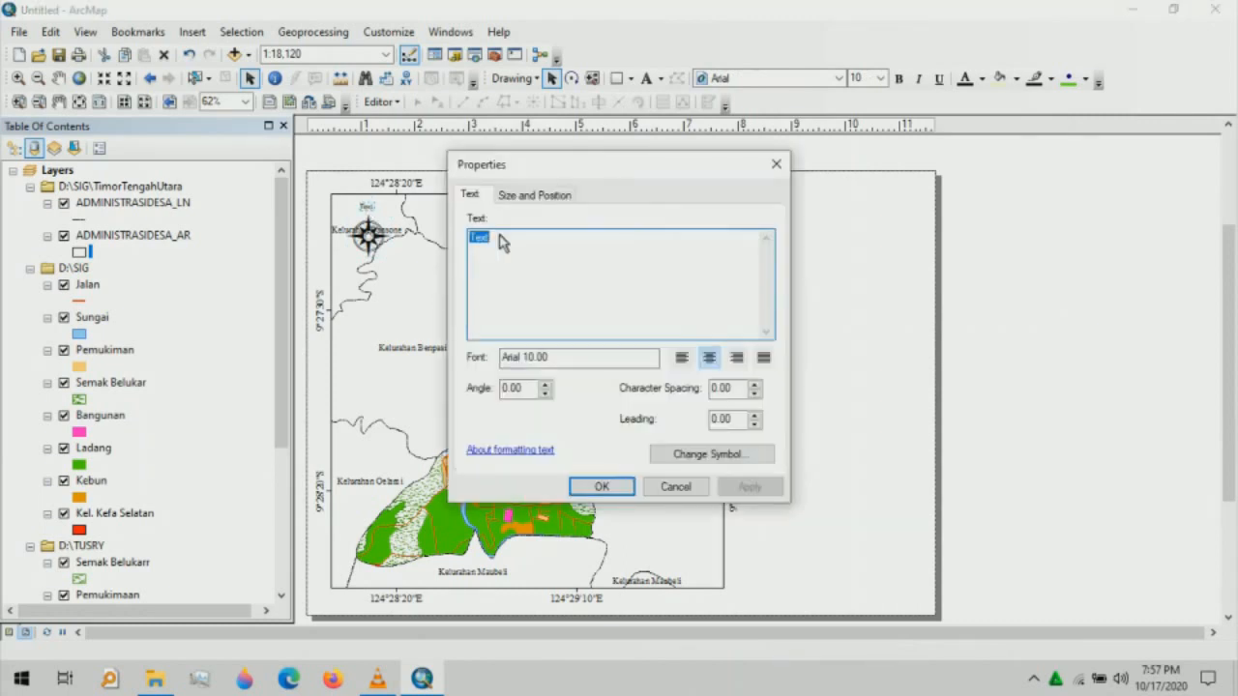
{"action": "key", "text": "BackSpace"}
{"action": "type", "text": "U"}
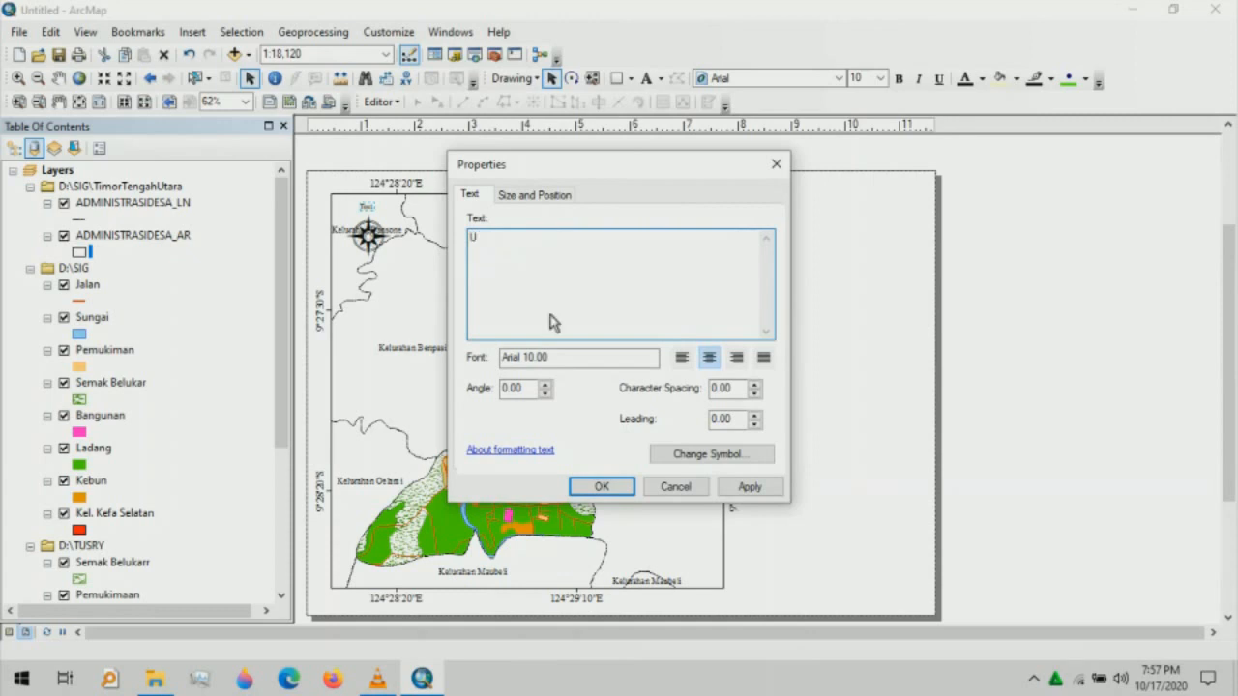
{"action": "left_click", "coordinate": [603, 487]}
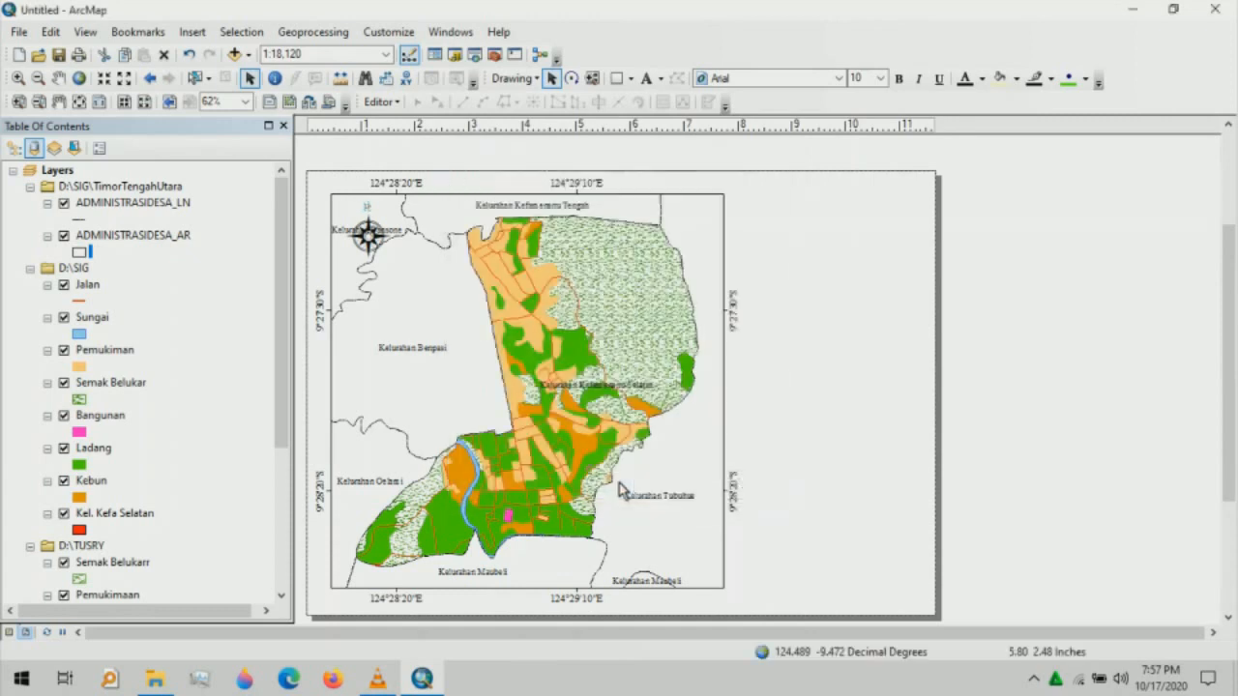
- Format the "U" label as Arial Black, size 14, bold
{"action": "left_click", "coordinate": [370, 215]}
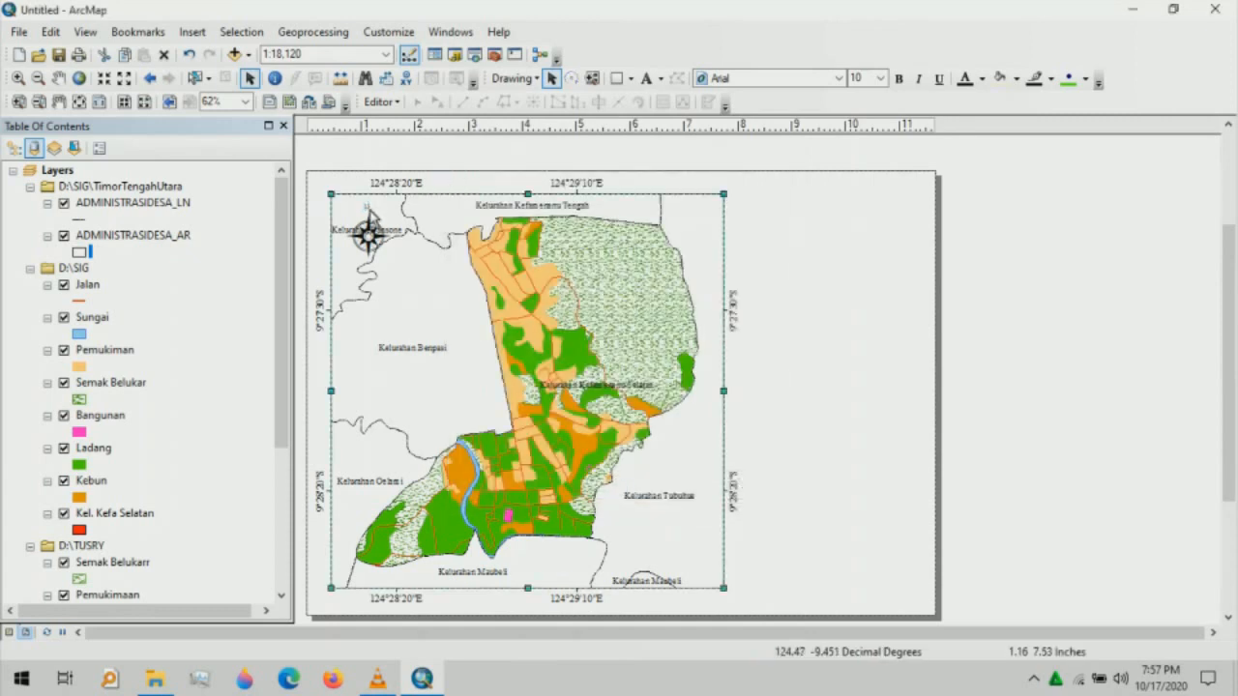
{"action": "left_click", "coordinate": [368, 207]}
{"action": "left_click", "coordinate": [838, 78]}
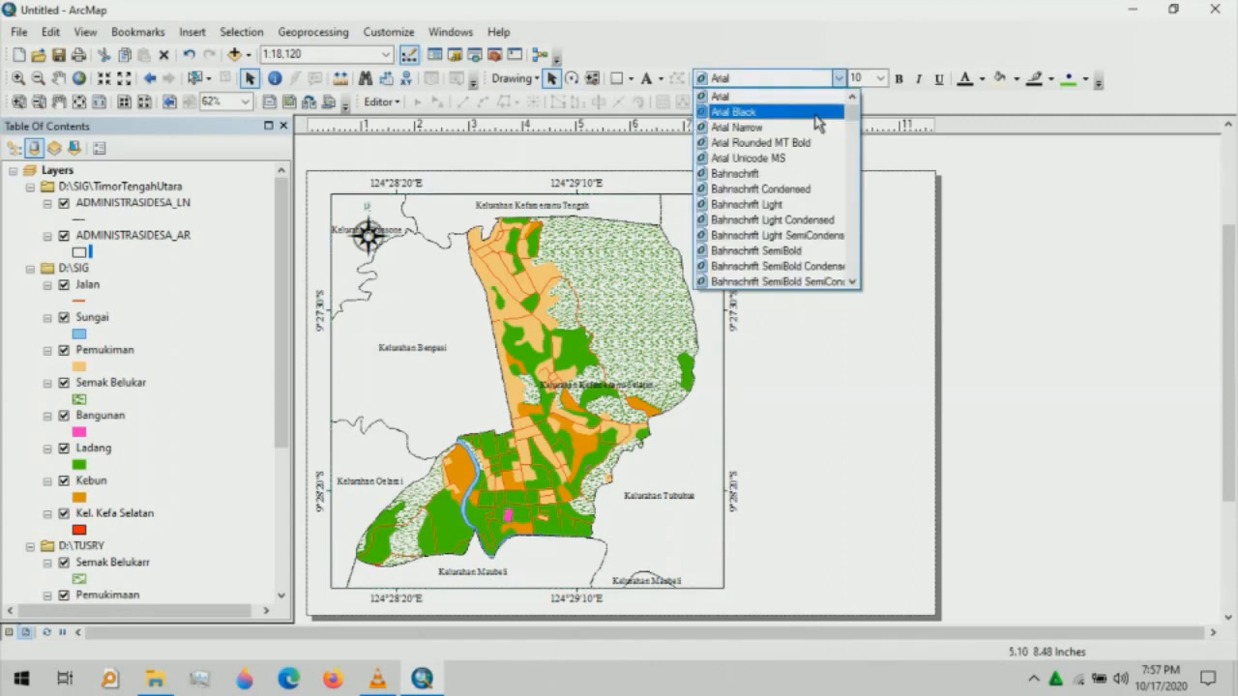
{"action": "left_click", "coordinate": [815, 113]}
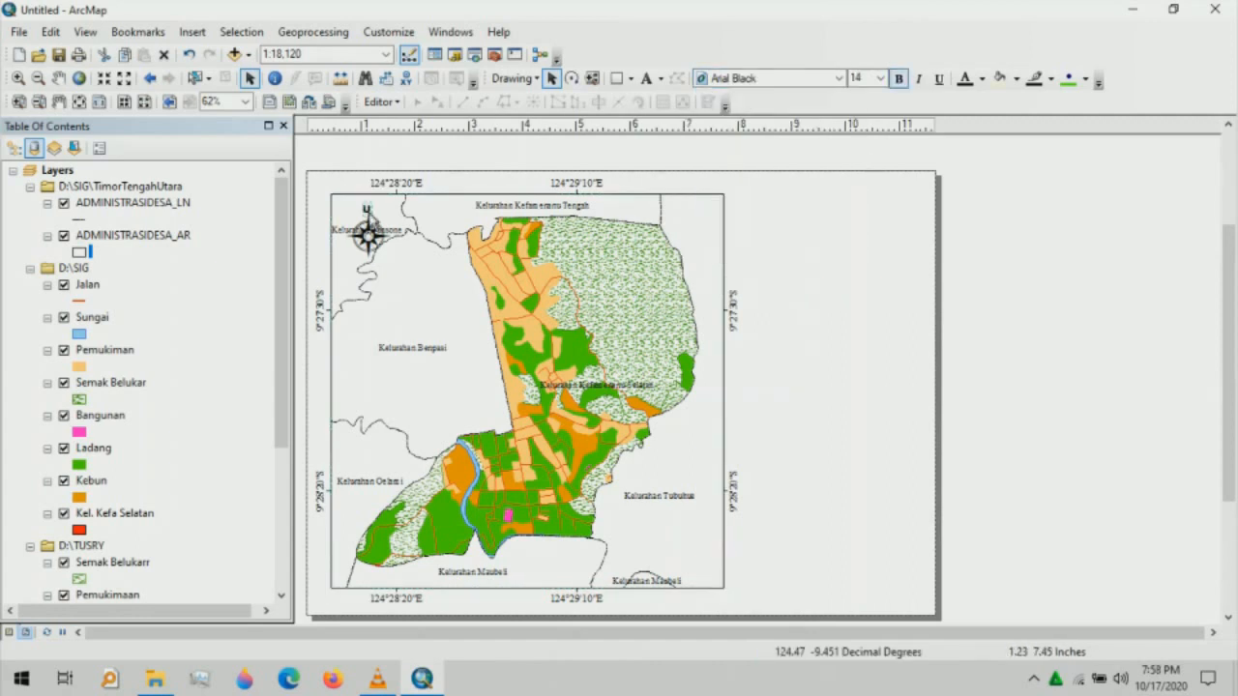
{"action": "left_click", "coordinate": [398, 206]}
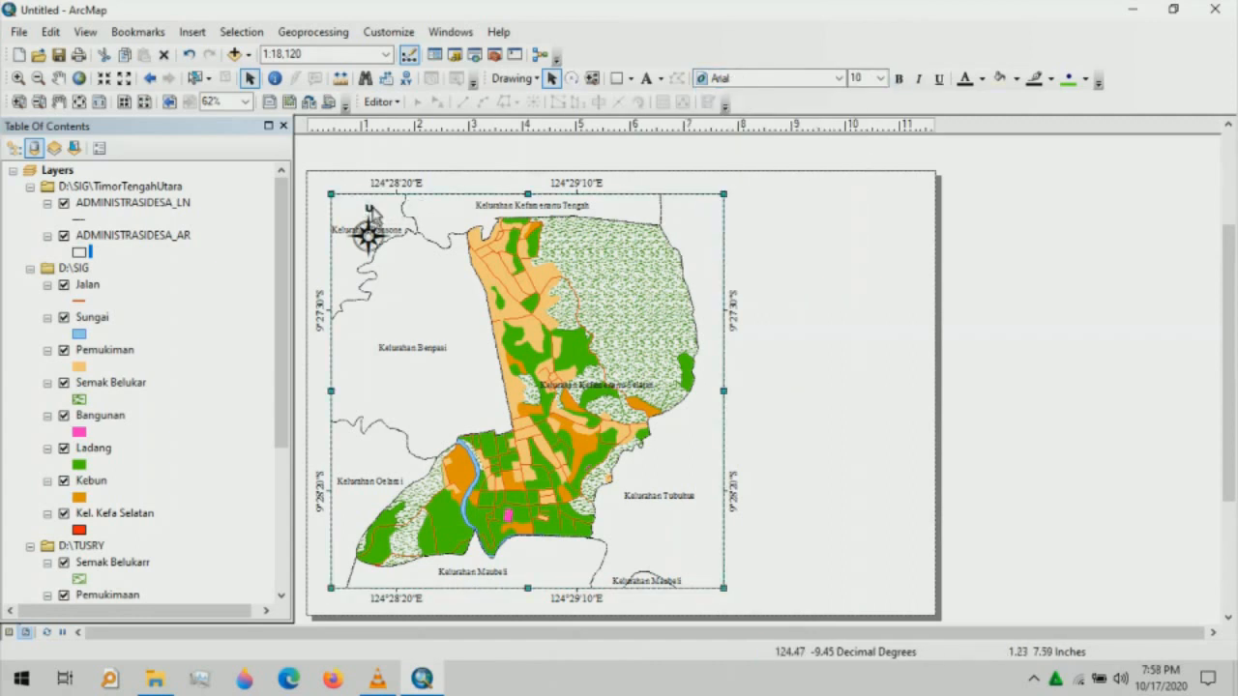
{"action": "left_click", "coordinate": [374, 213]}
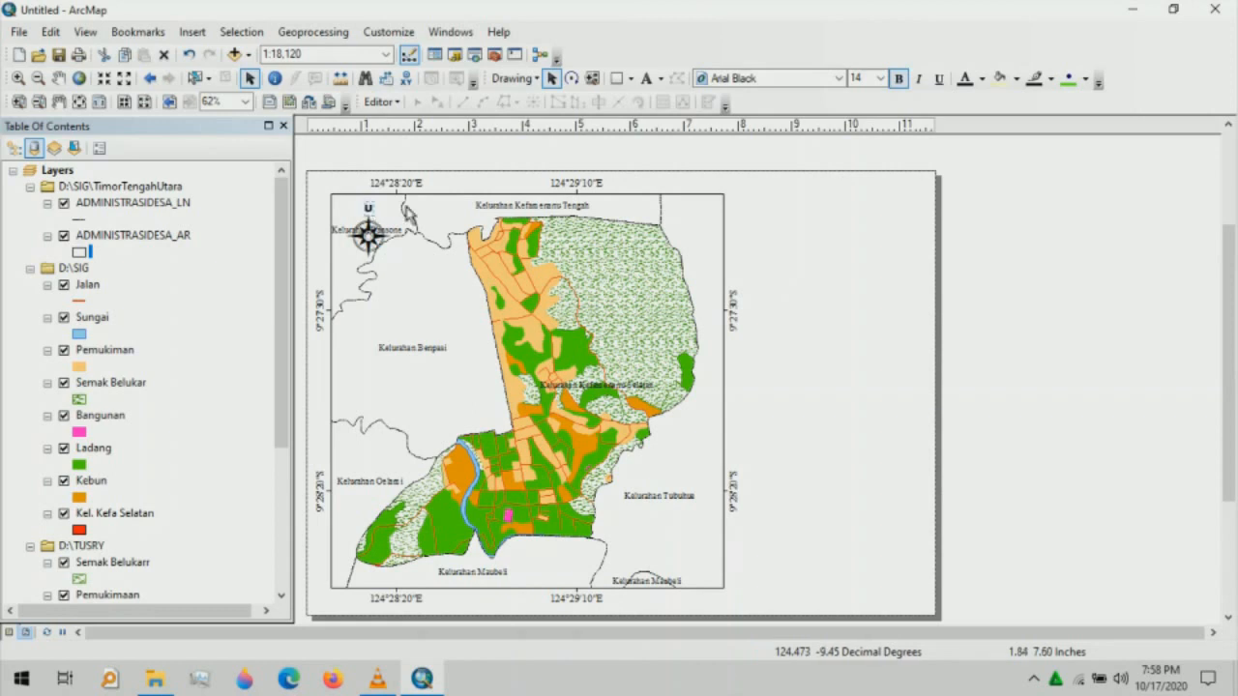
{"action": "left_click", "coordinate": [759, 248]}
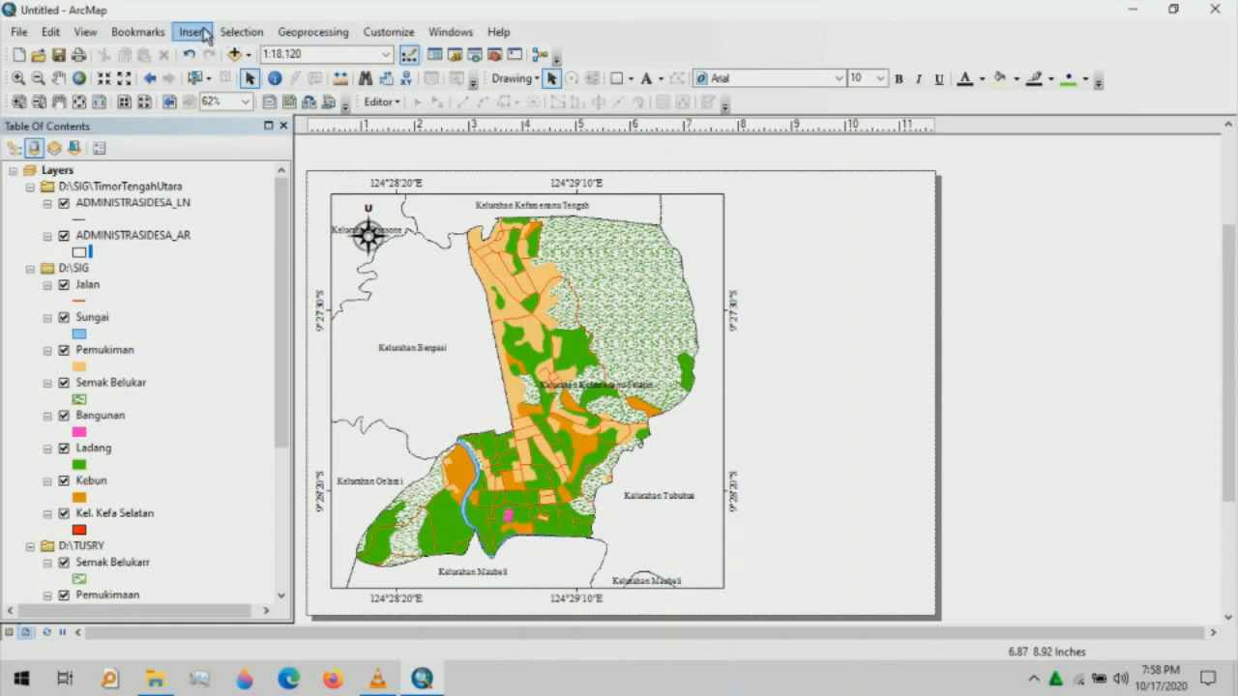
- Insert 1:1,000,000 absolute-style scale text and place it beneath the north arrow
{"action": "left_click", "coordinate": [205, 34]}
{"action": "left_click", "coordinate": [268, 220]}
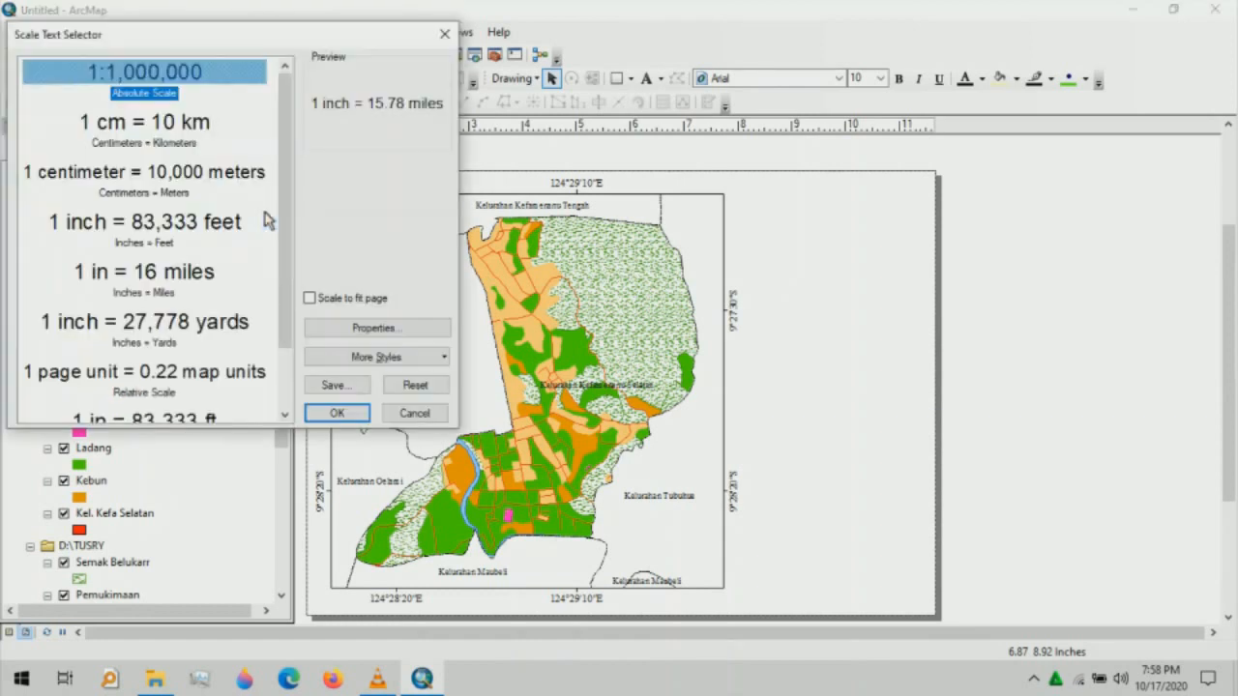
{"action": "left_click", "coordinate": [221, 74]}
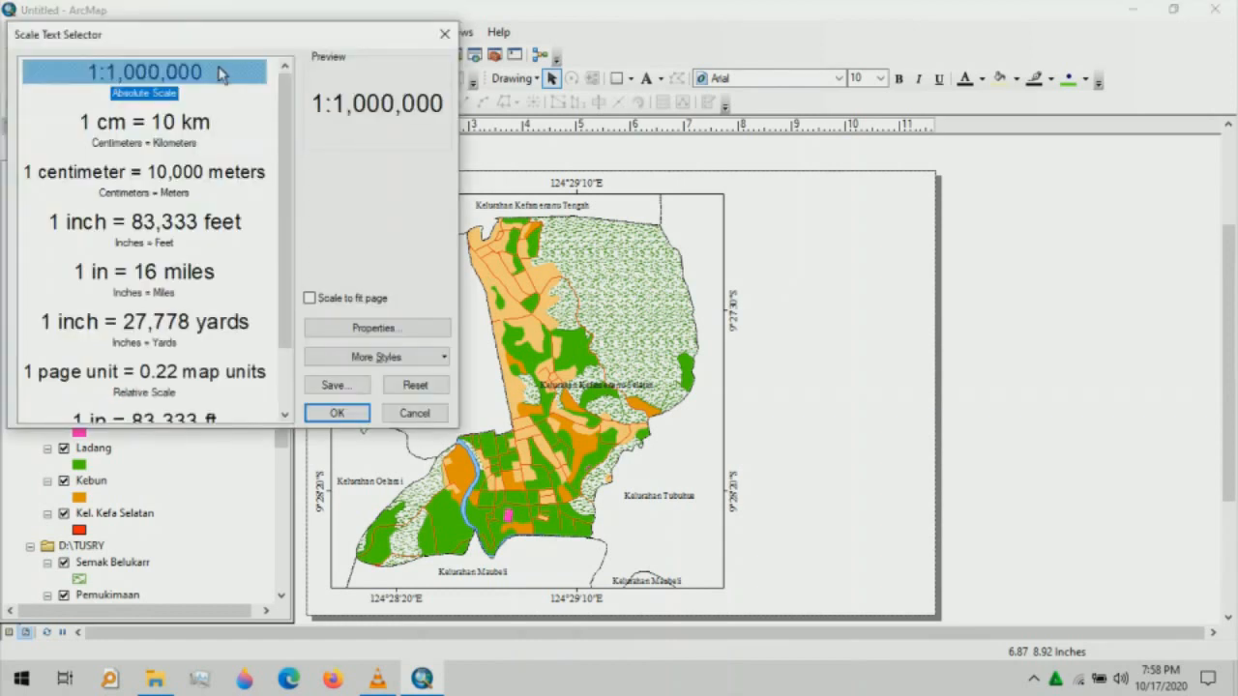
{"action": "left_click", "coordinate": [361, 416]}
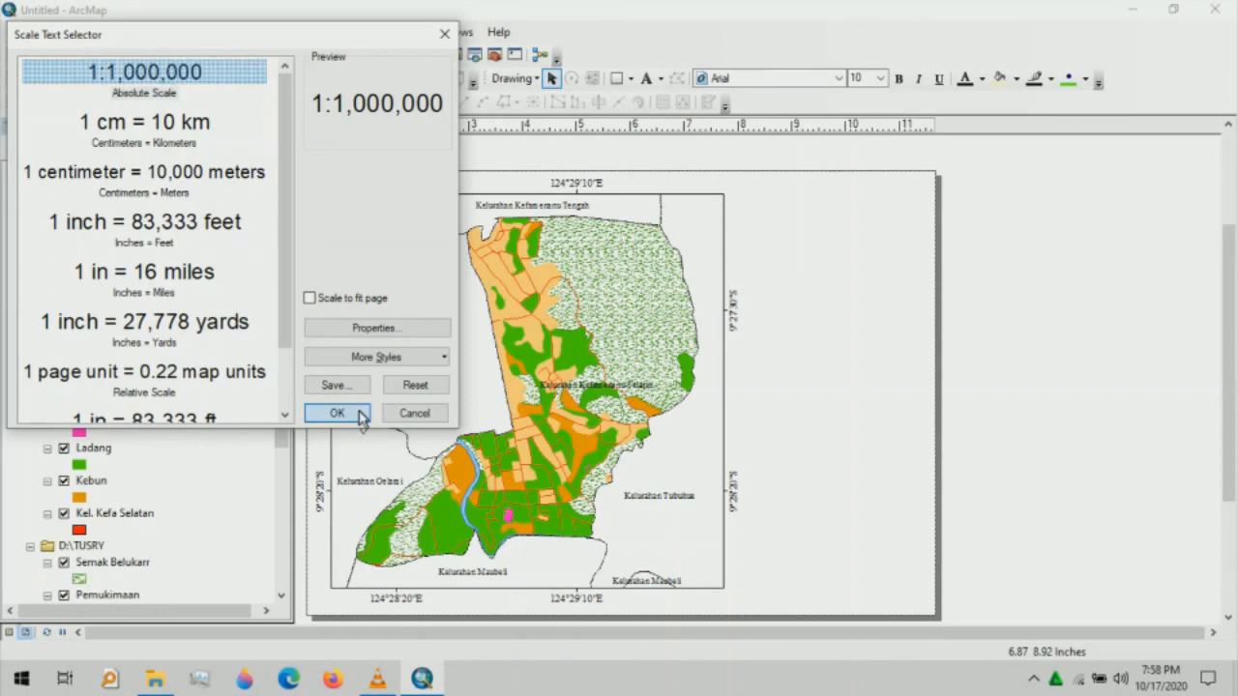
{"action": "left_click_drag", "start_coordinate": [489, 394], "coordinate": [375, 275]}
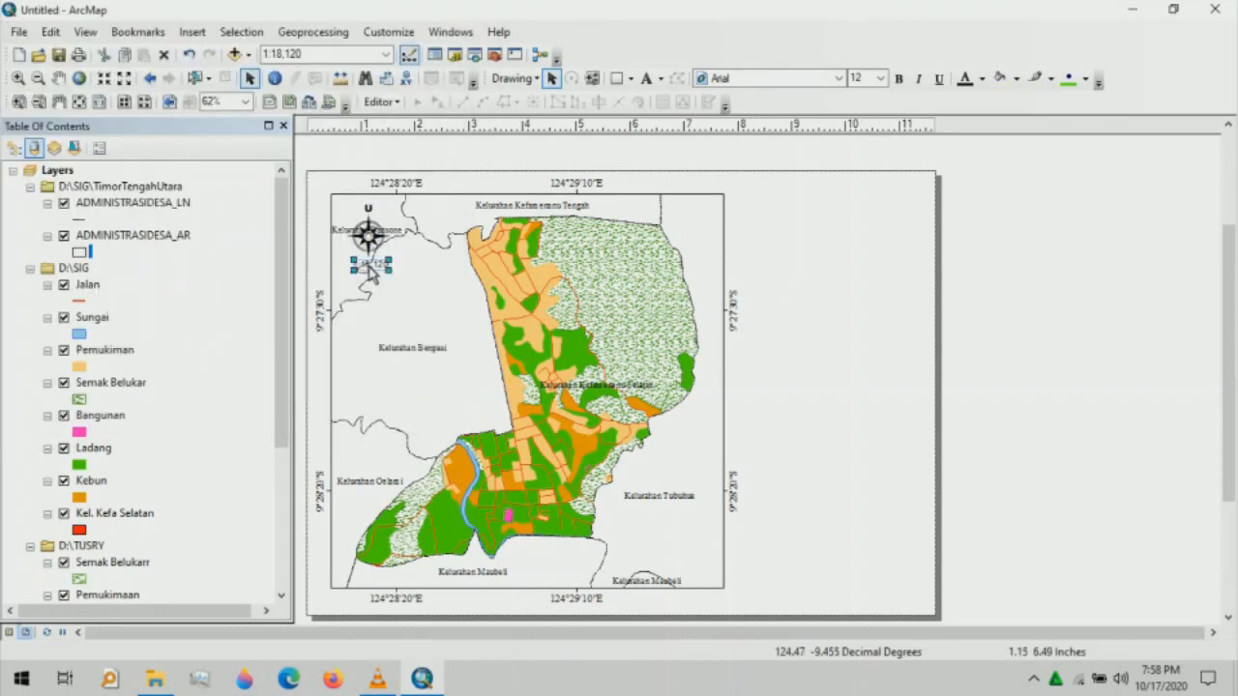
- Set the scale text font to Arial Black, size 14
{"action": "left_click", "coordinate": [839, 78]}
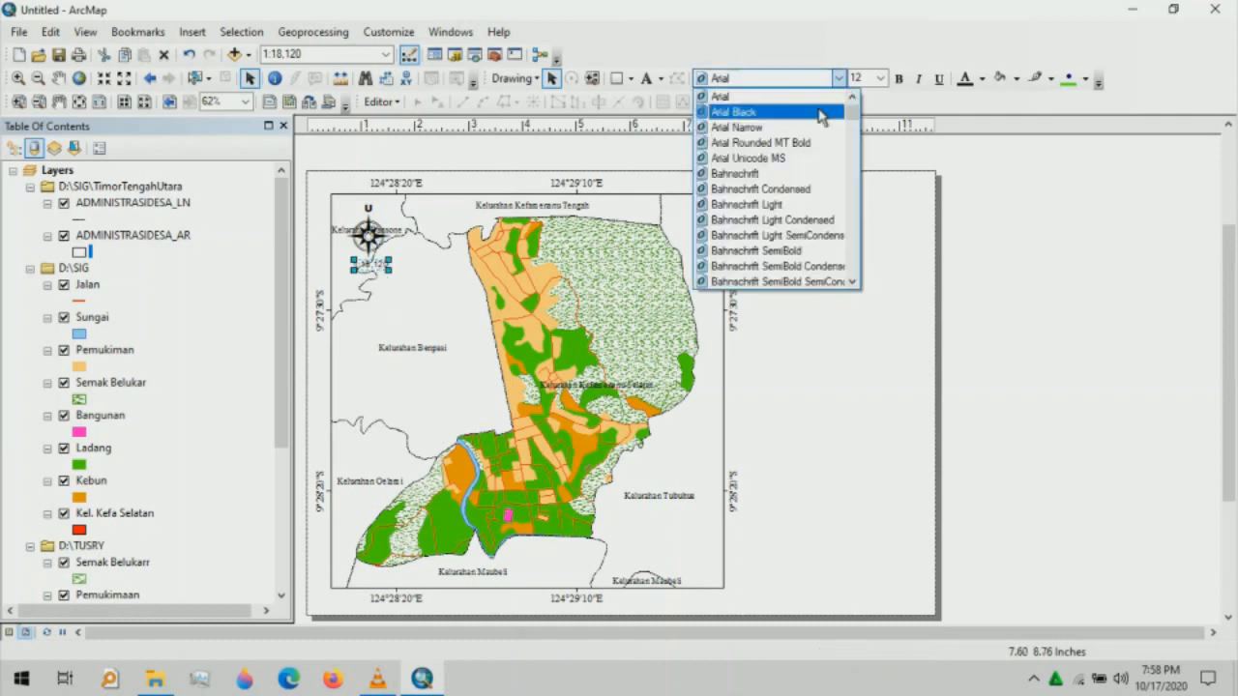
{"action": "left_click", "coordinate": [821, 113]}
{"action": "left_click", "coordinate": [880, 78]}
{"action": "left_click", "coordinate": [866, 155]}
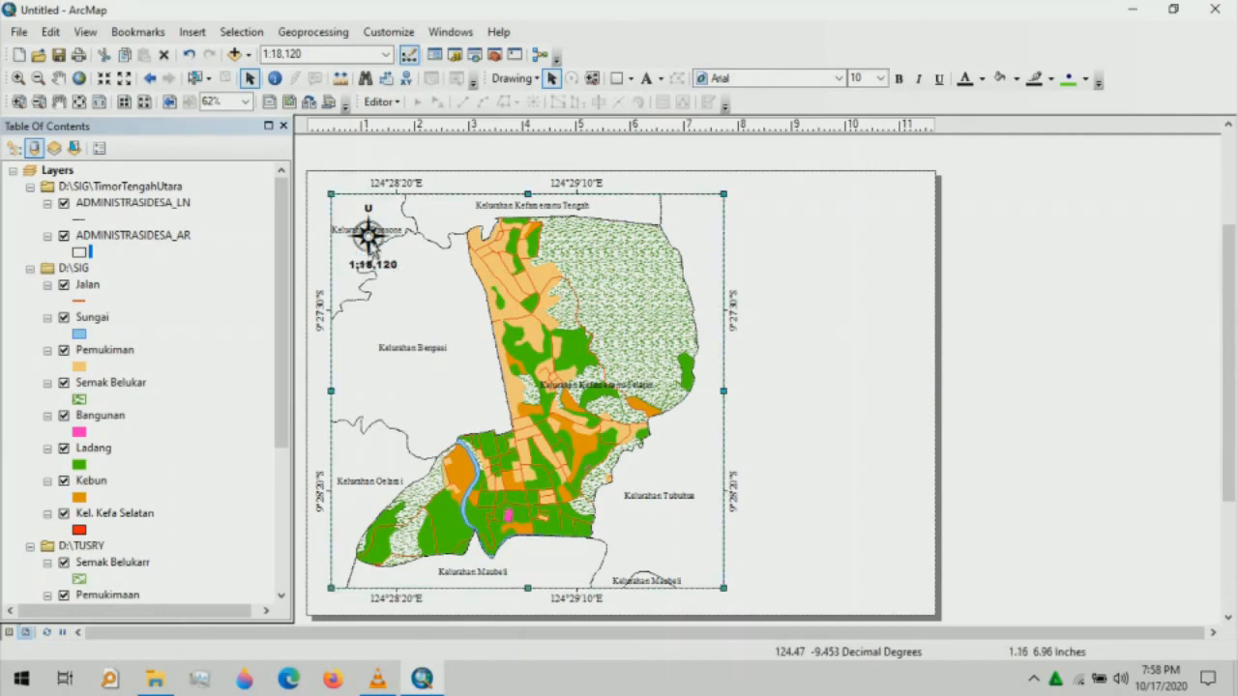
- Enlarge the north arrow slightly to fit above the scale text
{"action": "left_click", "coordinate": [385, 252]}
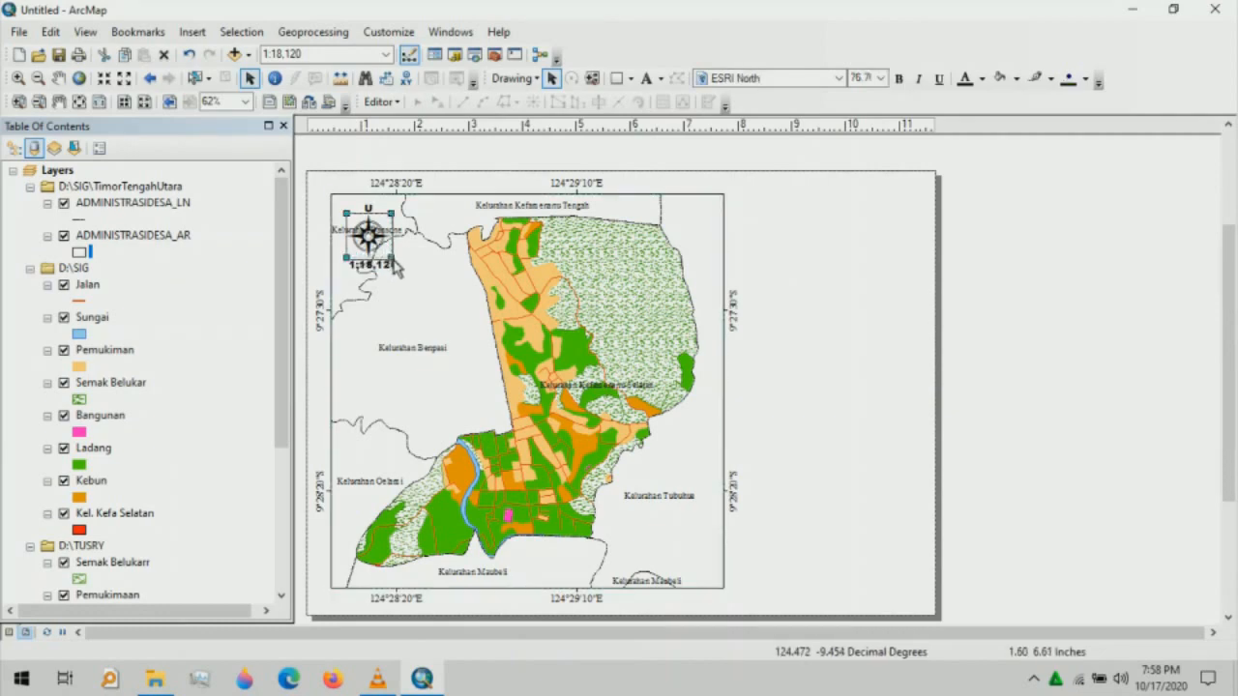
{"action": "left_click_drag", "start_coordinate": [394, 262], "coordinate": [443, 265]}
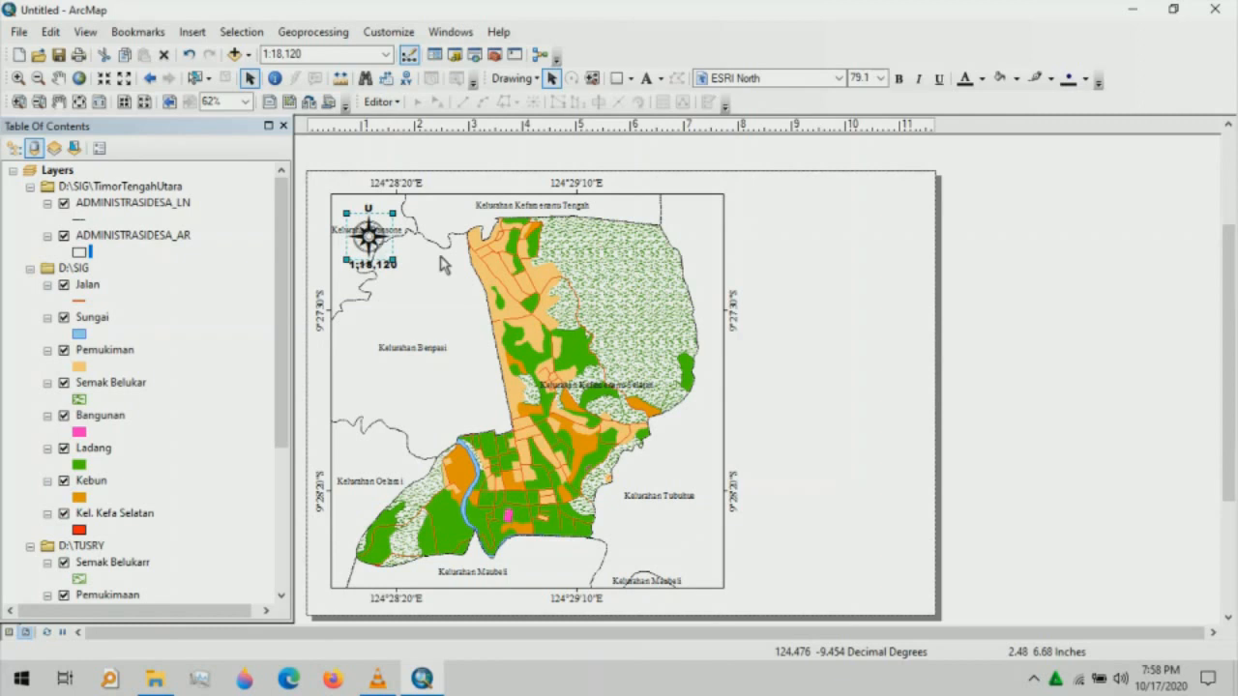
{"action": "left_click", "coordinate": [441, 264]}
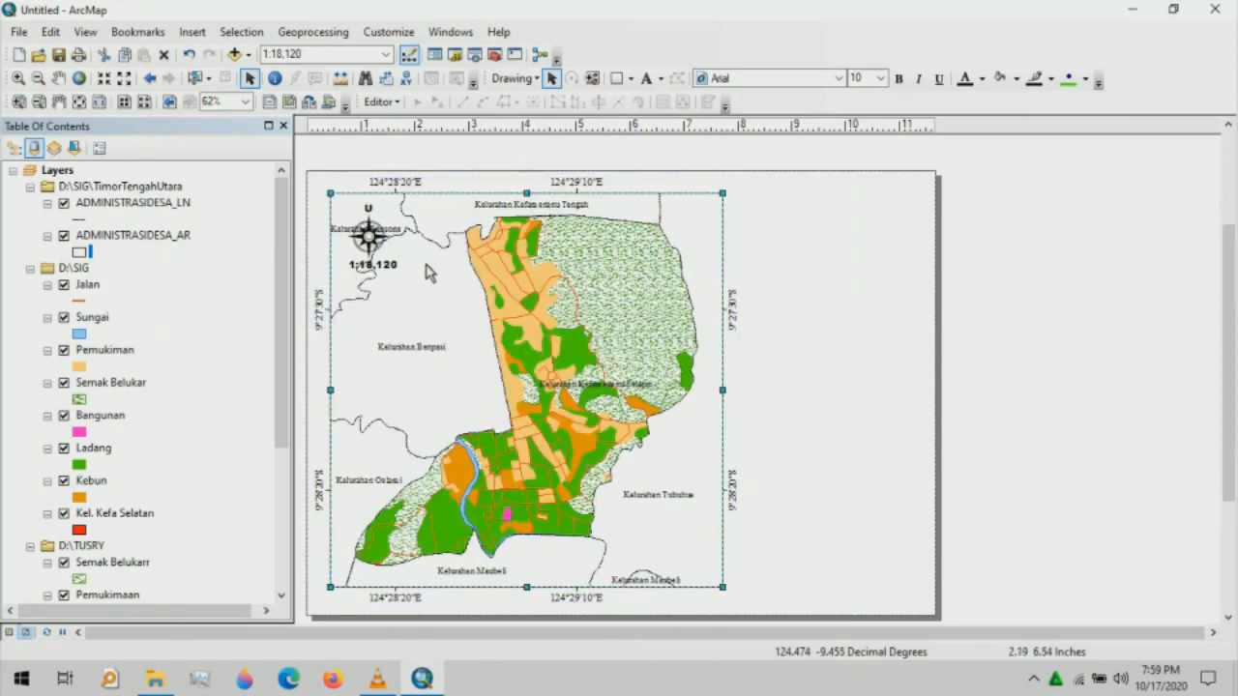
{"action": "left_click", "coordinate": [760, 295]}
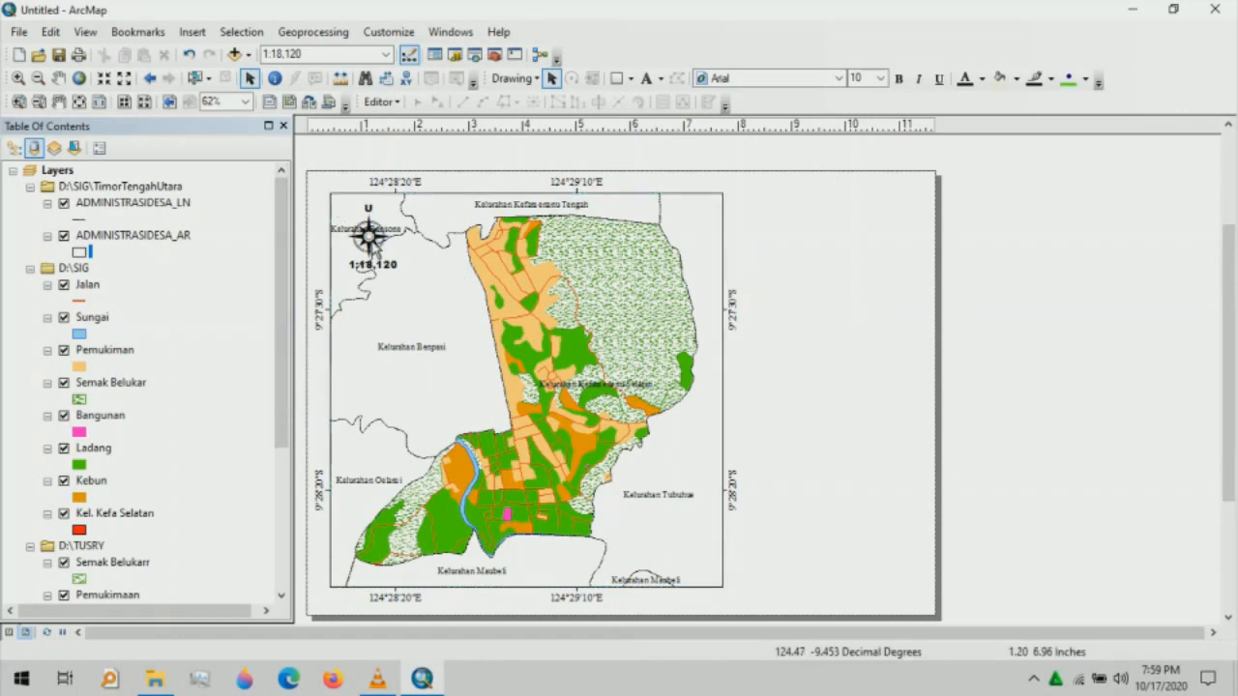
{"action": "left_click", "coordinate": [373, 244]}
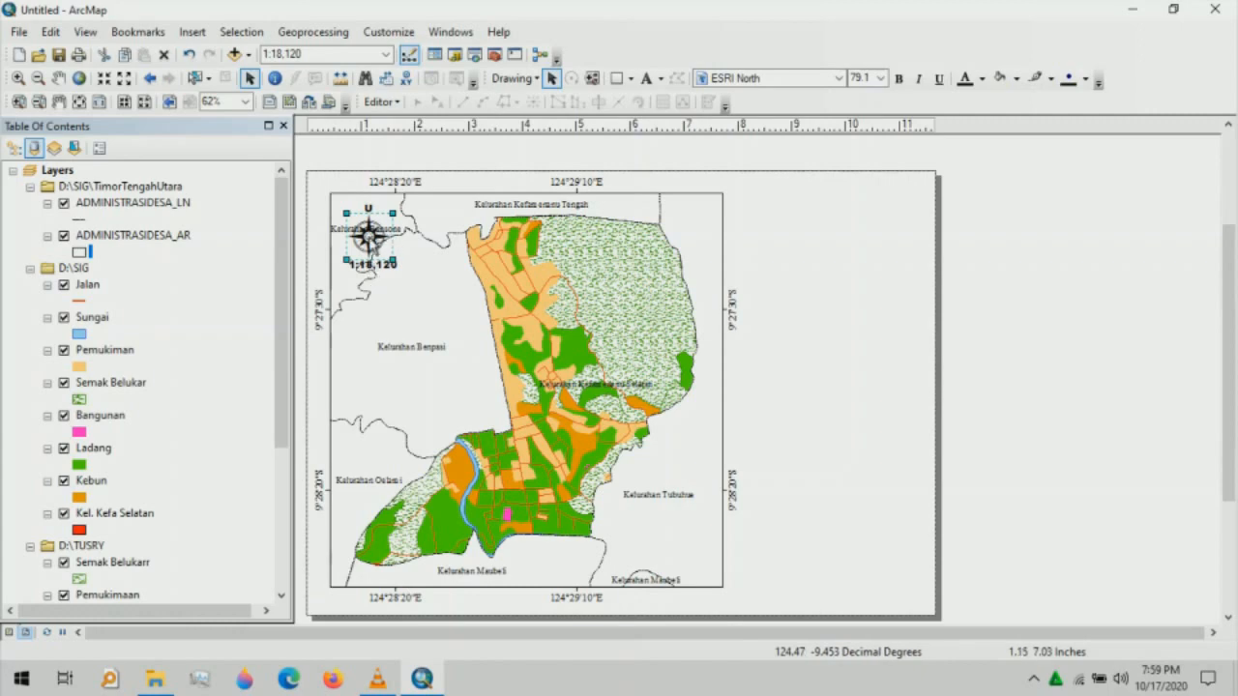
- Delete the old north arrow and insert the ESRI North 83 compass rose in its place
{"action": "key", "text": "Delete"}
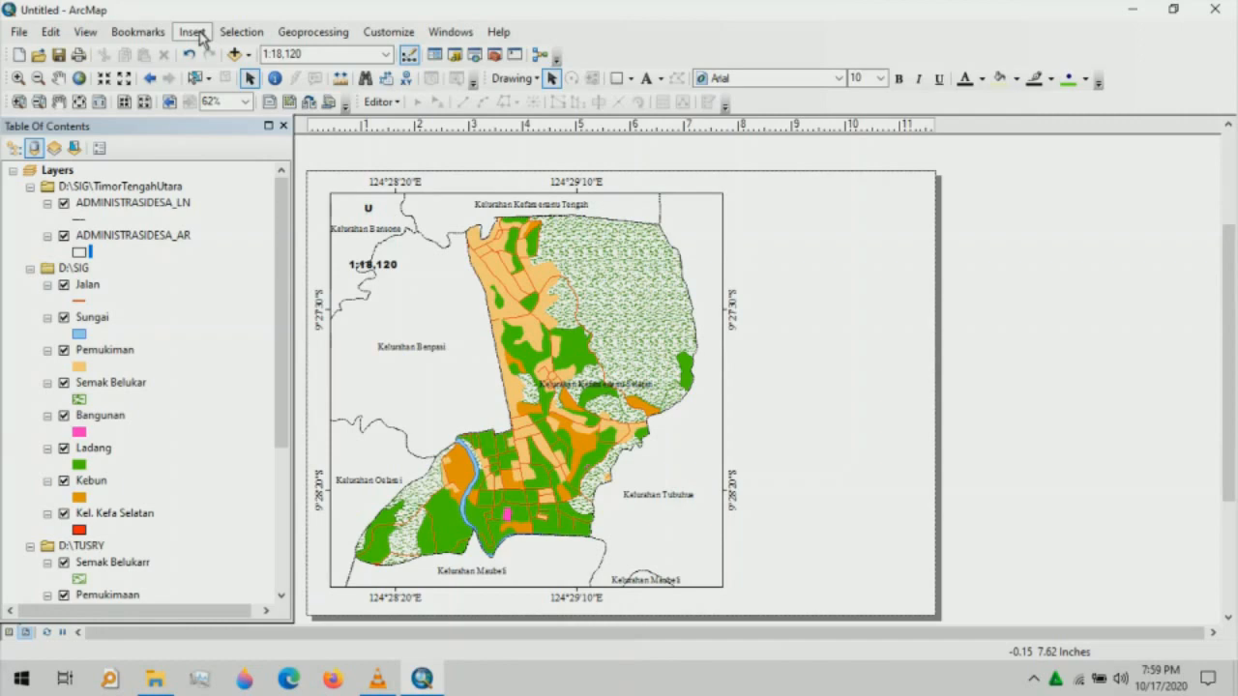
{"action": "left_click", "coordinate": [193, 33]}
{"action": "mouse_move", "coordinate": [224, 120]}
{"action": "left_click", "coordinate": [237, 180]}
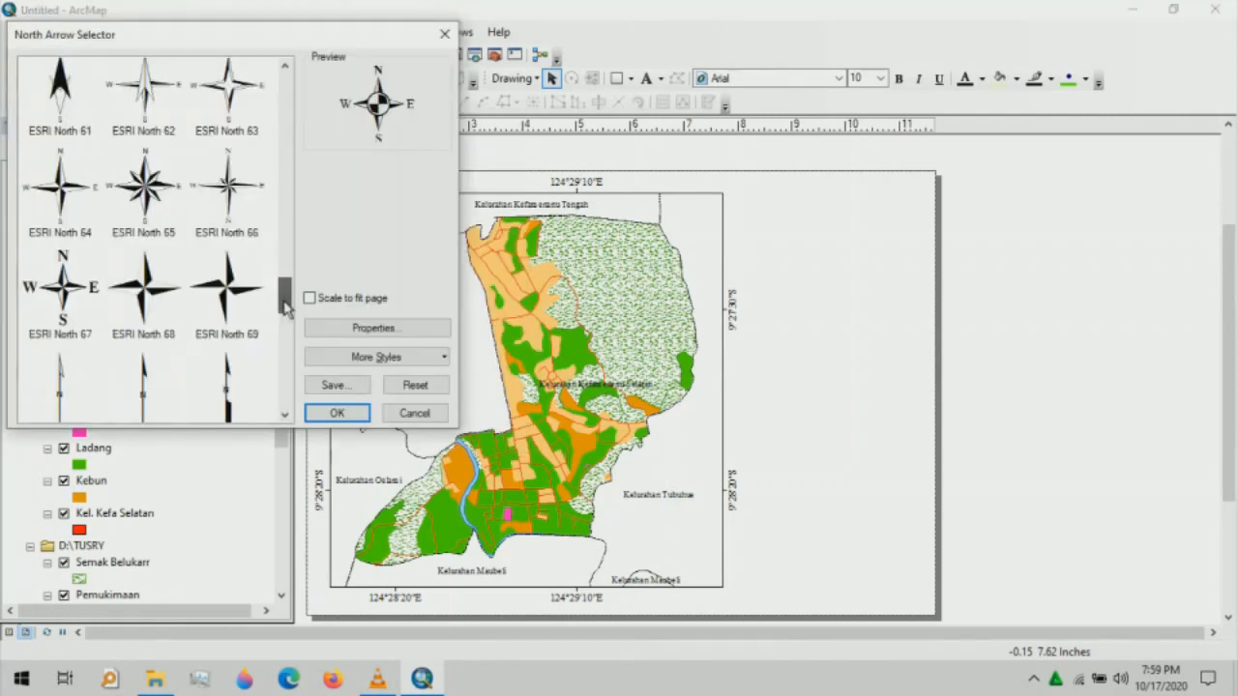
{"action": "left_click_drag", "start_coordinate": [284, 304], "coordinate": [284, 345]}
{"action": "left_click", "coordinate": [143, 249]}
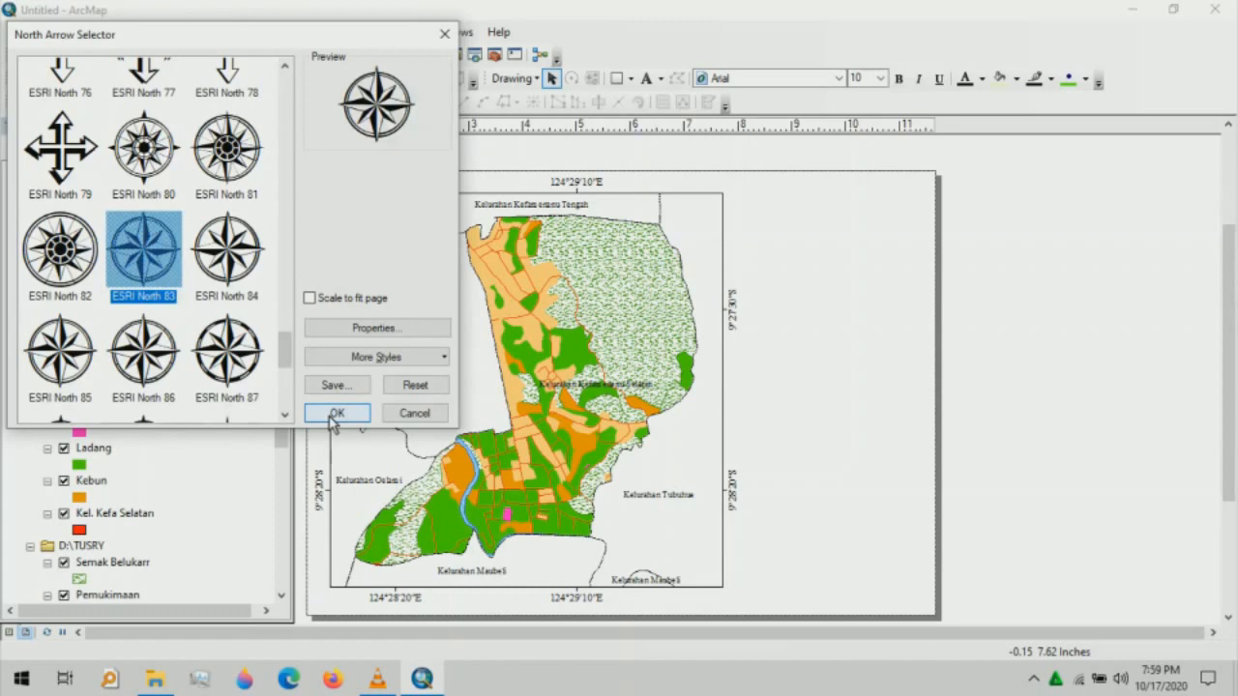
{"action": "left_click", "coordinate": [334, 413]}
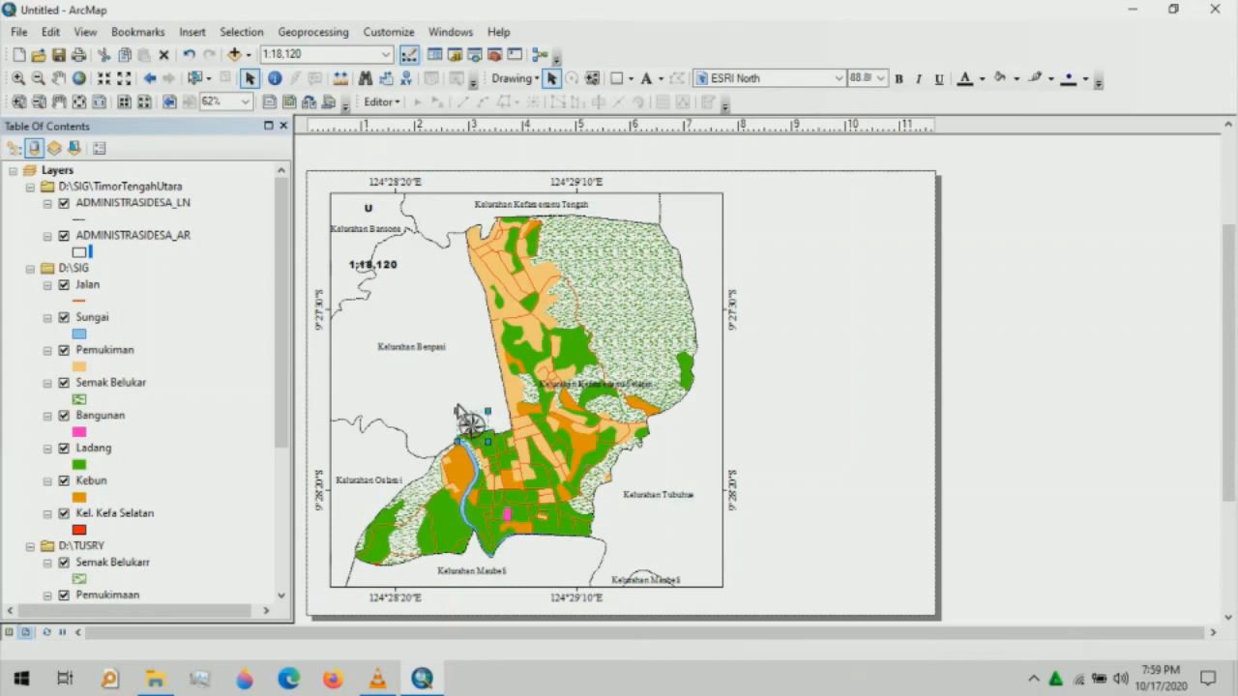
- Move the new north arrow under the U label and enlarge it slightly
{"action": "left_click_drag", "start_coordinate": [446, 406], "coordinate": [384, 252]}
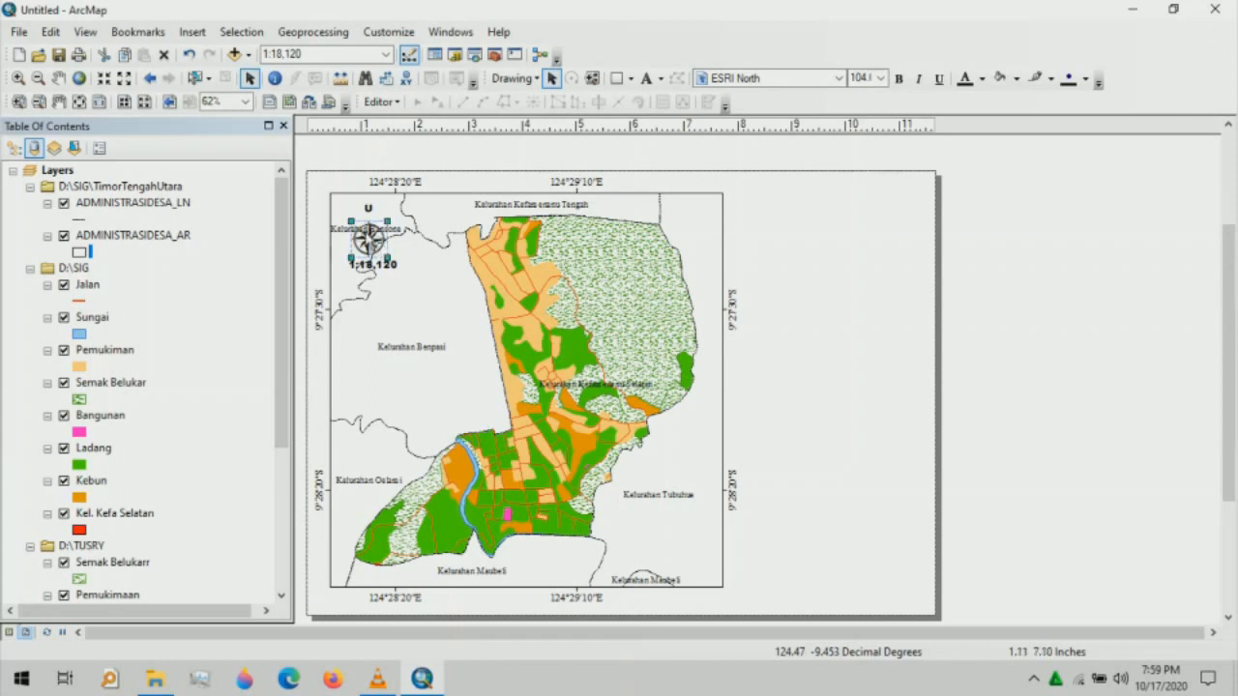
{"action": "left_click_drag", "start_coordinate": [350, 221], "coordinate": [347, 217]}
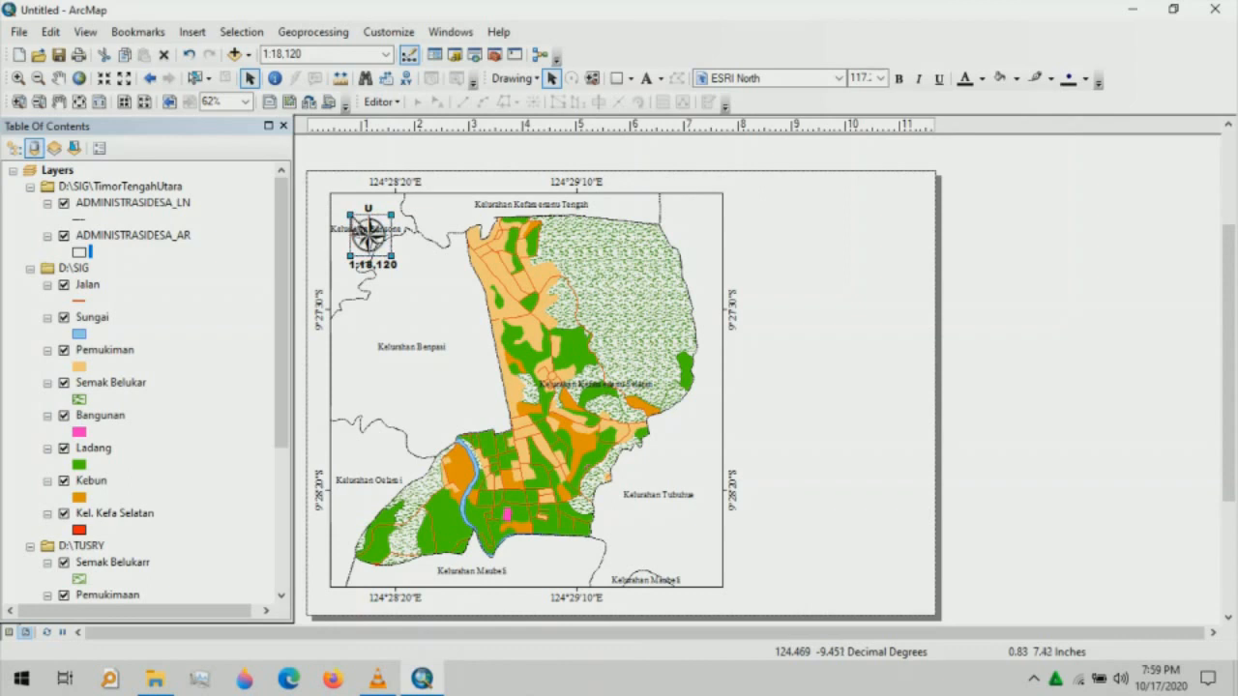
{"action": "left_click_drag", "start_coordinate": [348, 215], "coordinate": [346, 211]}
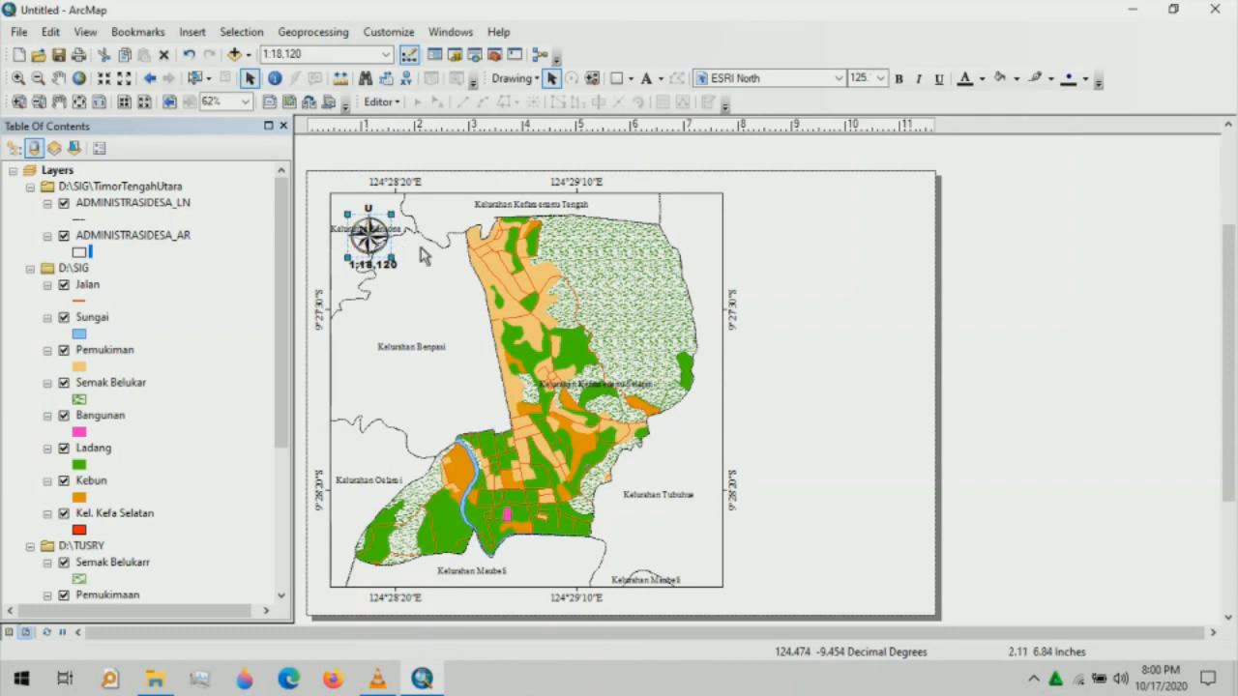
{"action": "left_click", "coordinate": [423, 277]}
{"action": "left_click", "coordinate": [796, 293]}
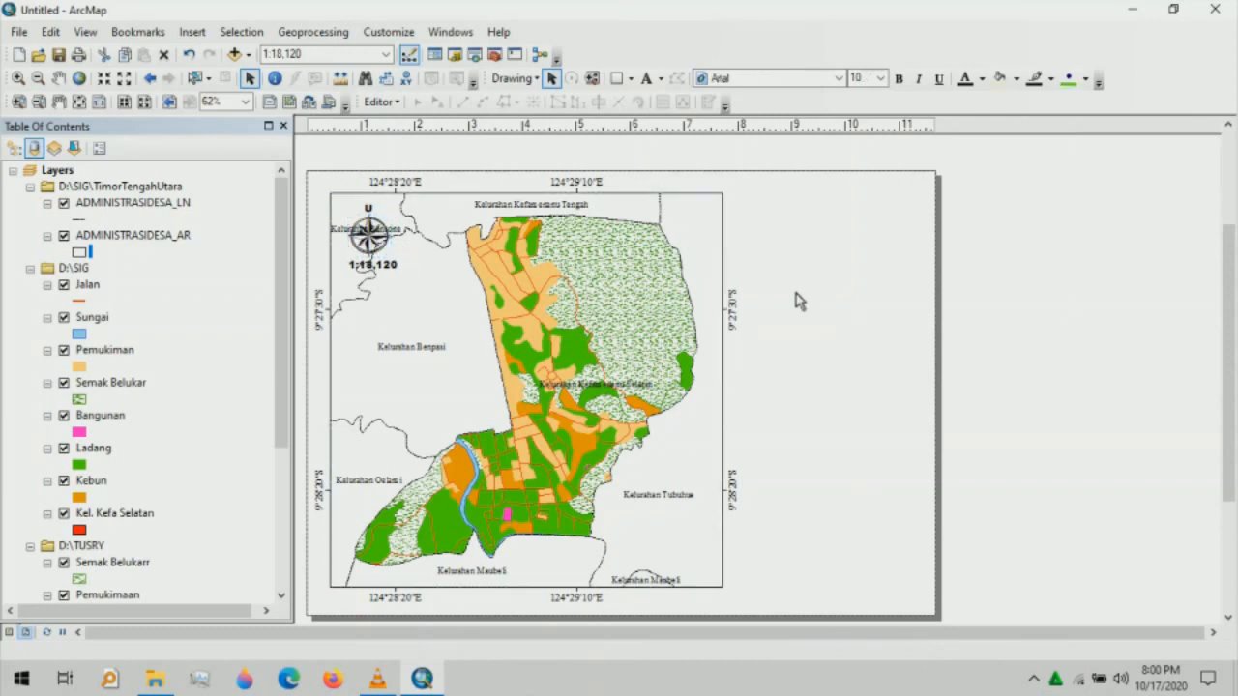
- Insert a scale bar using the Alternating Scale Bar 1 style
{"action": "left_click", "coordinate": [192, 31]}
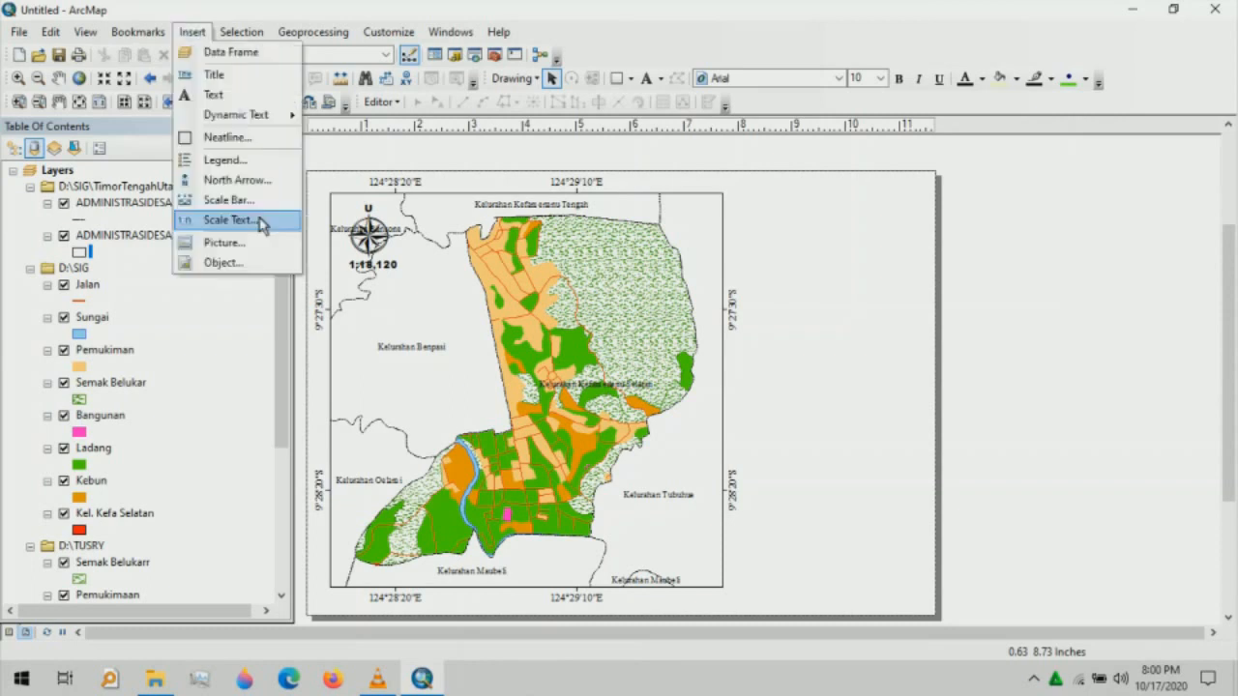
{"action": "left_click", "coordinate": [250, 200]}
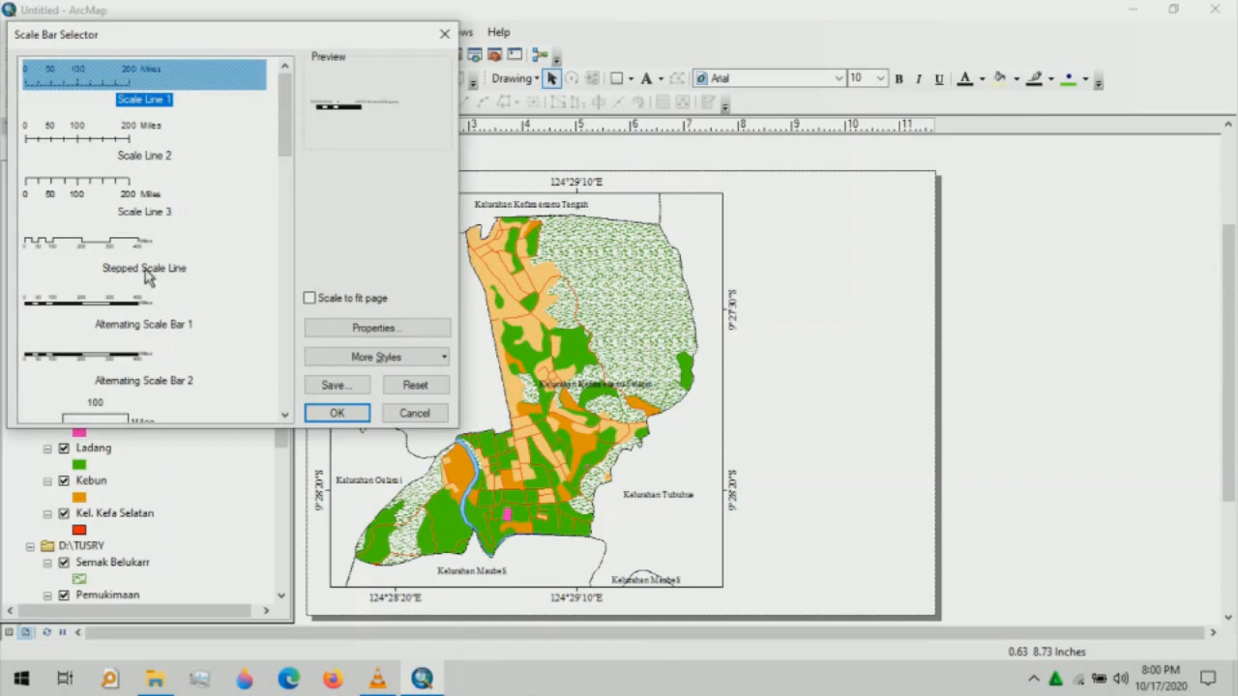
{"action": "left_click", "coordinate": [134, 307]}
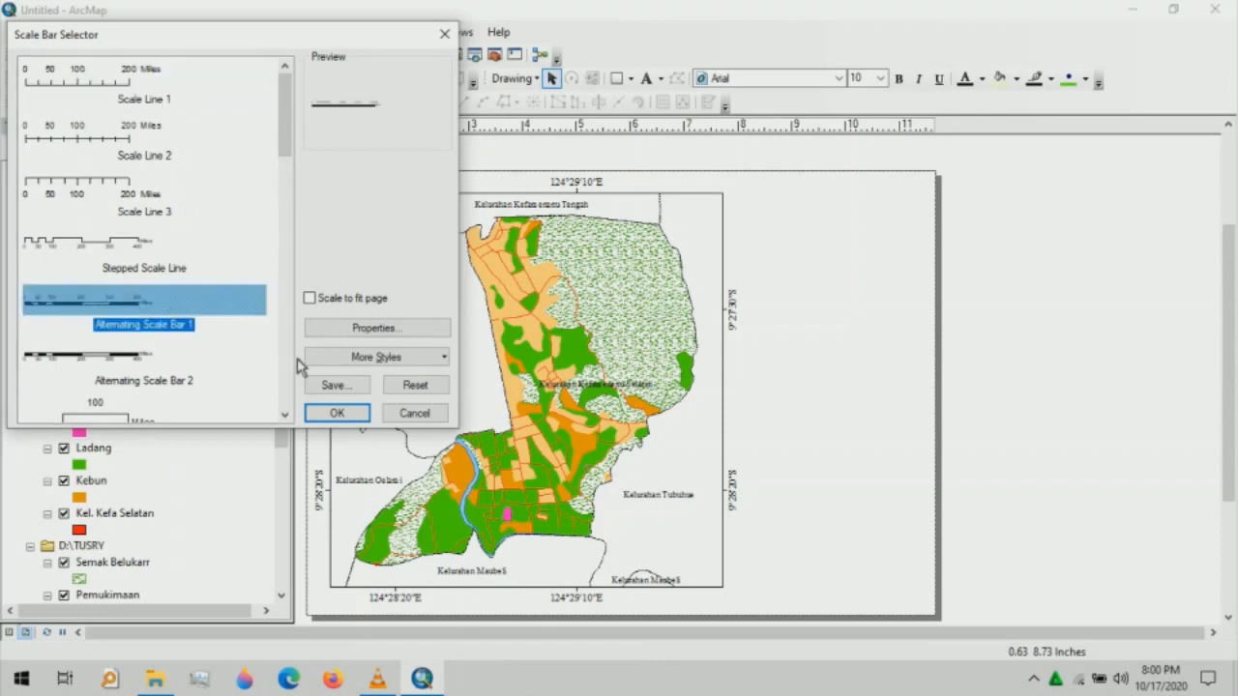
{"action": "left_click", "coordinate": [429, 334]}
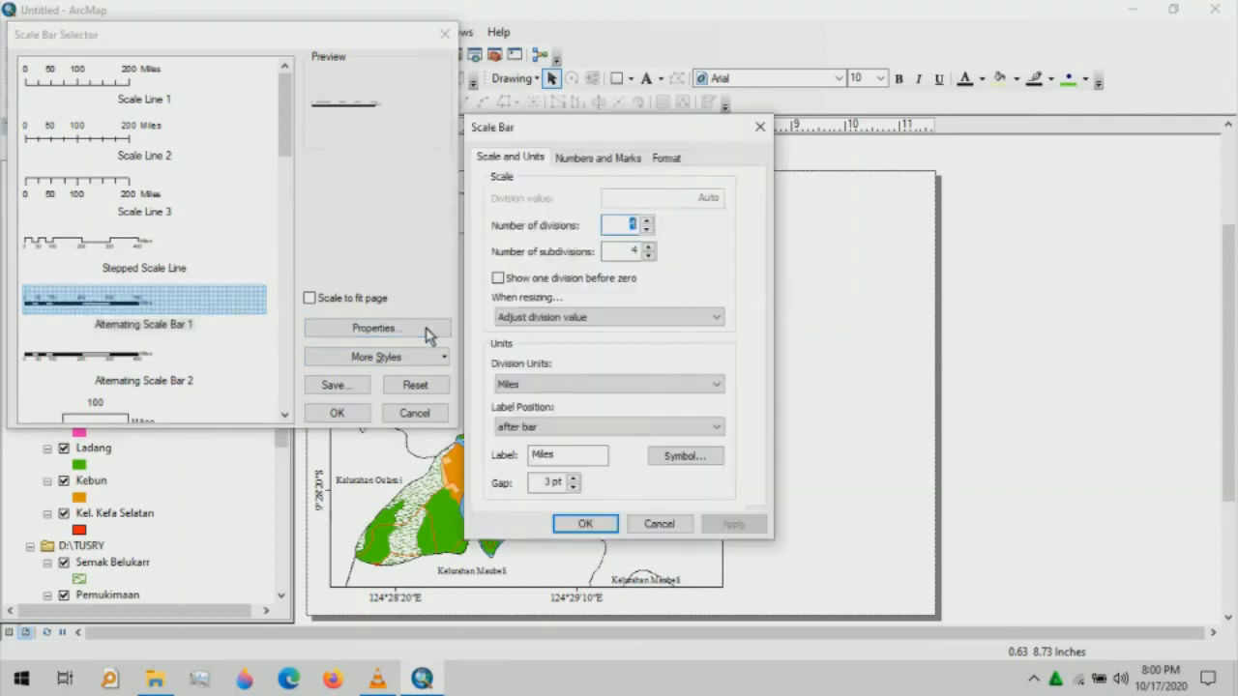
- Set the scale bar's division units to Kilometers with the label 'Km' and confirm
{"action": "left_click", "coordinate": [635, 384]}
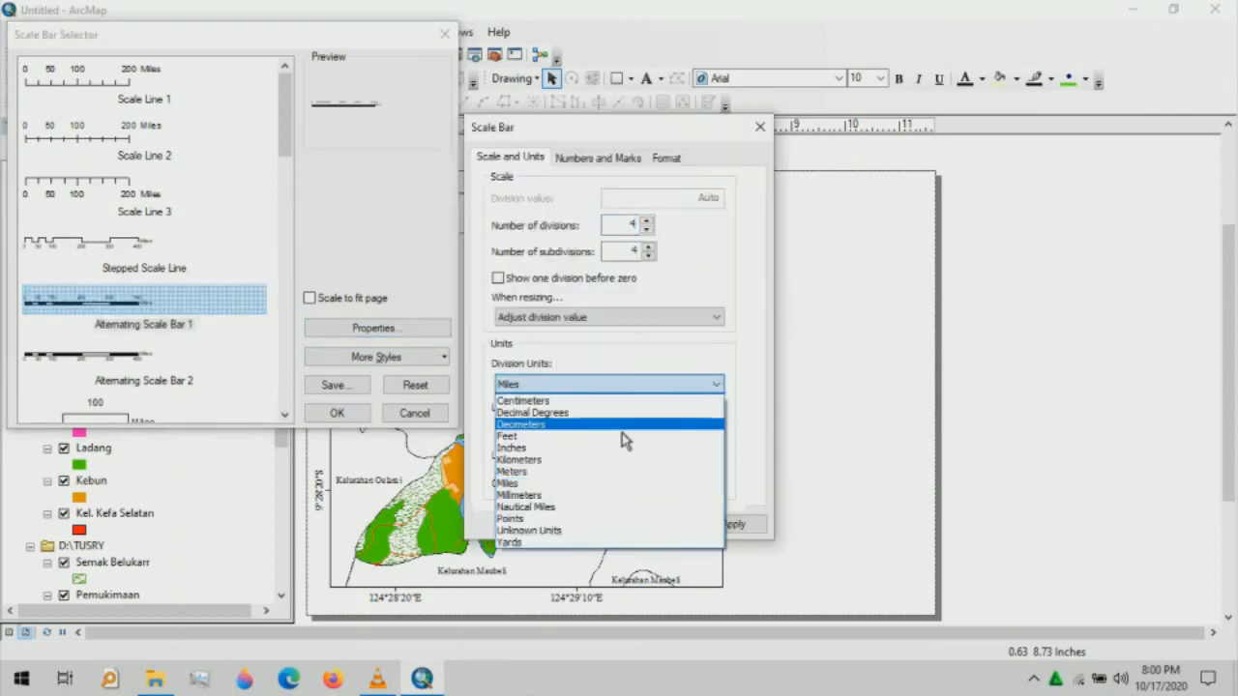
{"action": "left_click", "coordinate": [585, 461]}
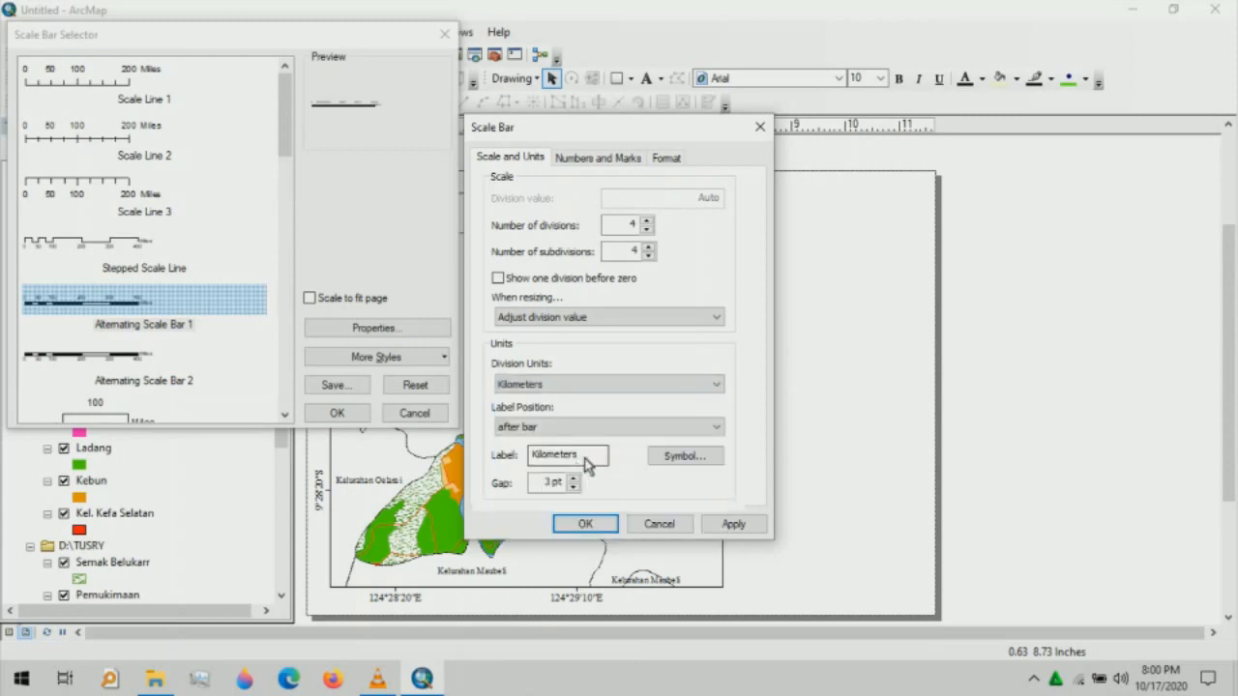
{"action": "left_click", "coordinate": [583, 465]}
{"action": "key", "text": "BackSpace"}
{"action": "key", "text": "BackSpace"}
{"action": "key", "text": "BackSpace"}
{"action": "key", "text": "BackSpace"}
{"action": "key", "text": "BackSpace"}
{"action": "key", "text": "BackSpace"}
{"action": "key", "text": "BackSpace"}
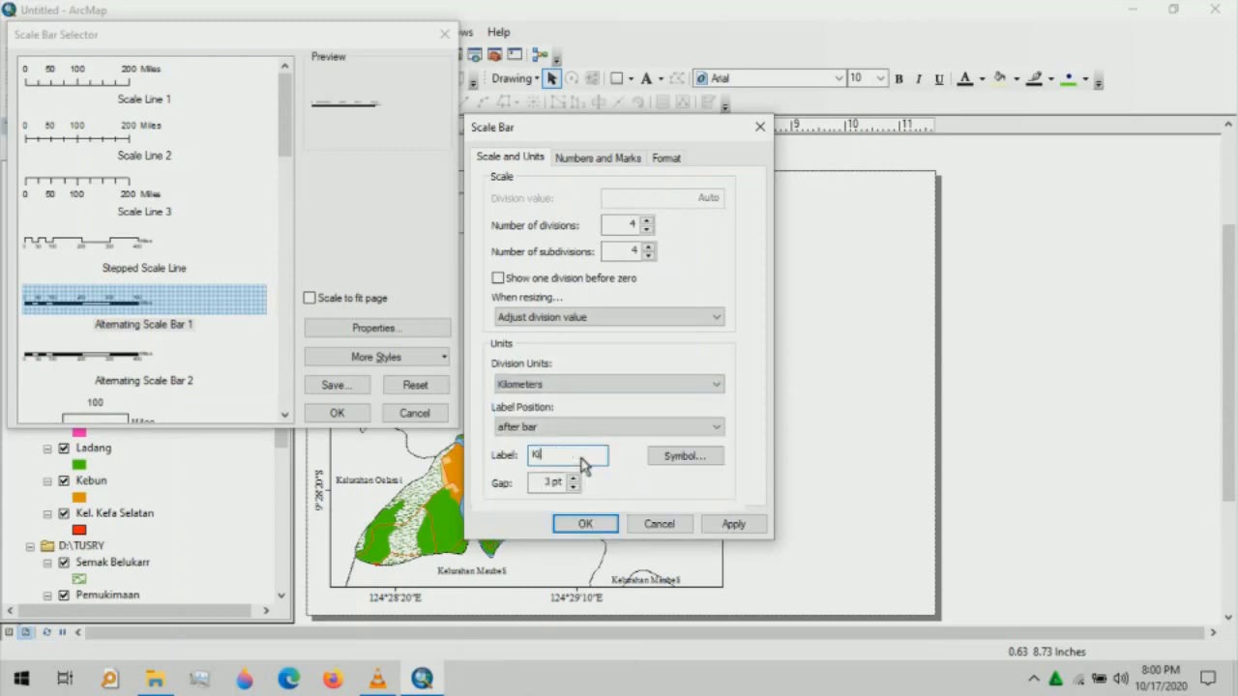
{"action": "key", "text": "BackSpace"}
{"action": "type", "text": "m"}
{"action": "left_click", "coordinate": [585, 524]}
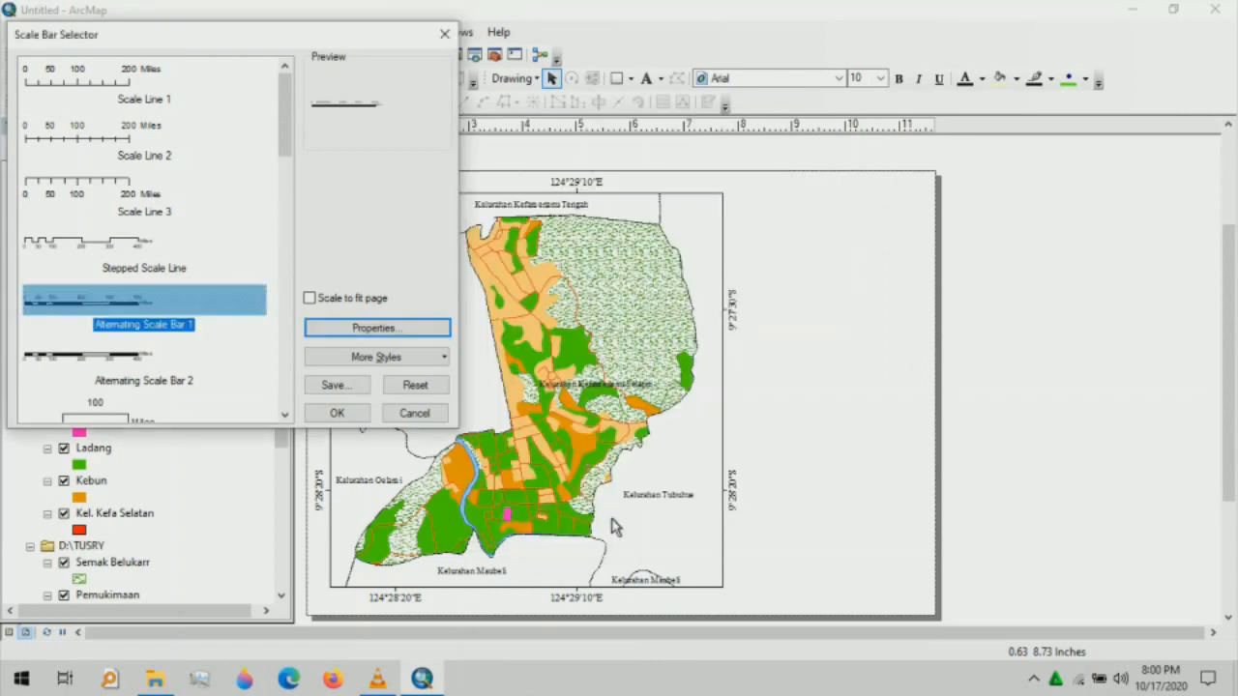
{"action": "left_click", "coordinate": [337, 413]}
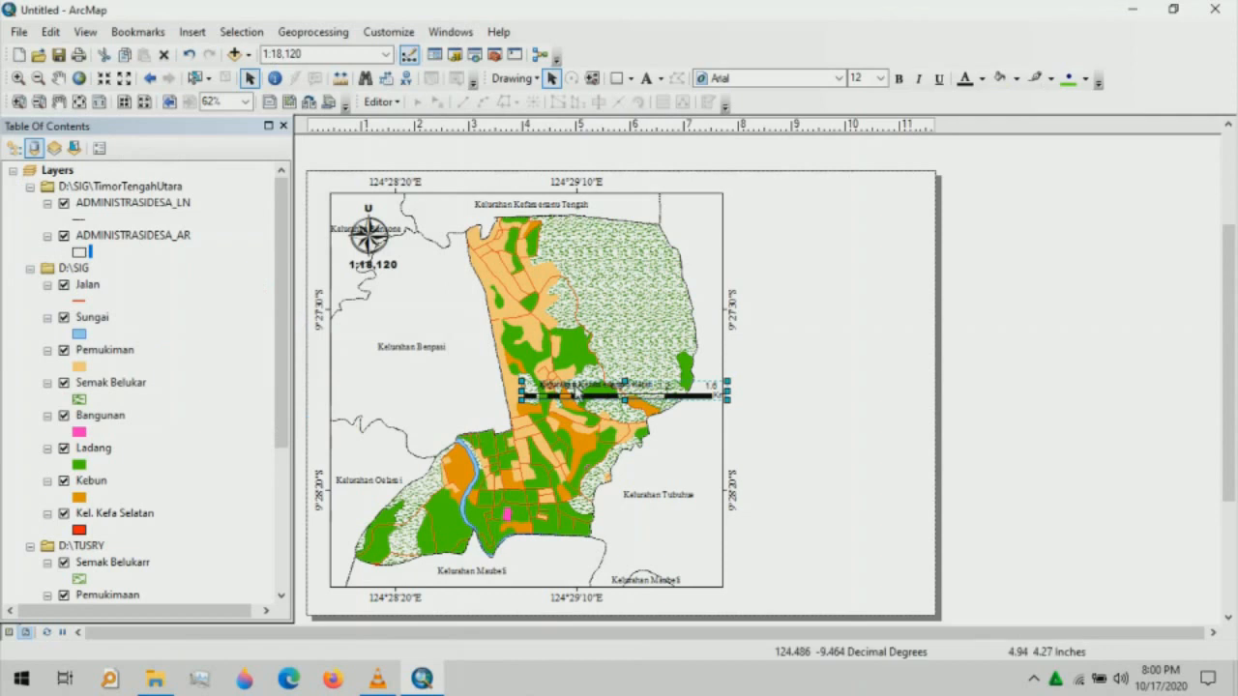
- Move the scale bar to the map frame's bottom edge, widen it and nudge it right
{"action": "left_click_drag", "start_coordinate": [577, 395], "coordinate": [410, 580]}
{"action": "left_click_drag", "start_coordinate": [565, 578], "coordinate": [682, 577]}
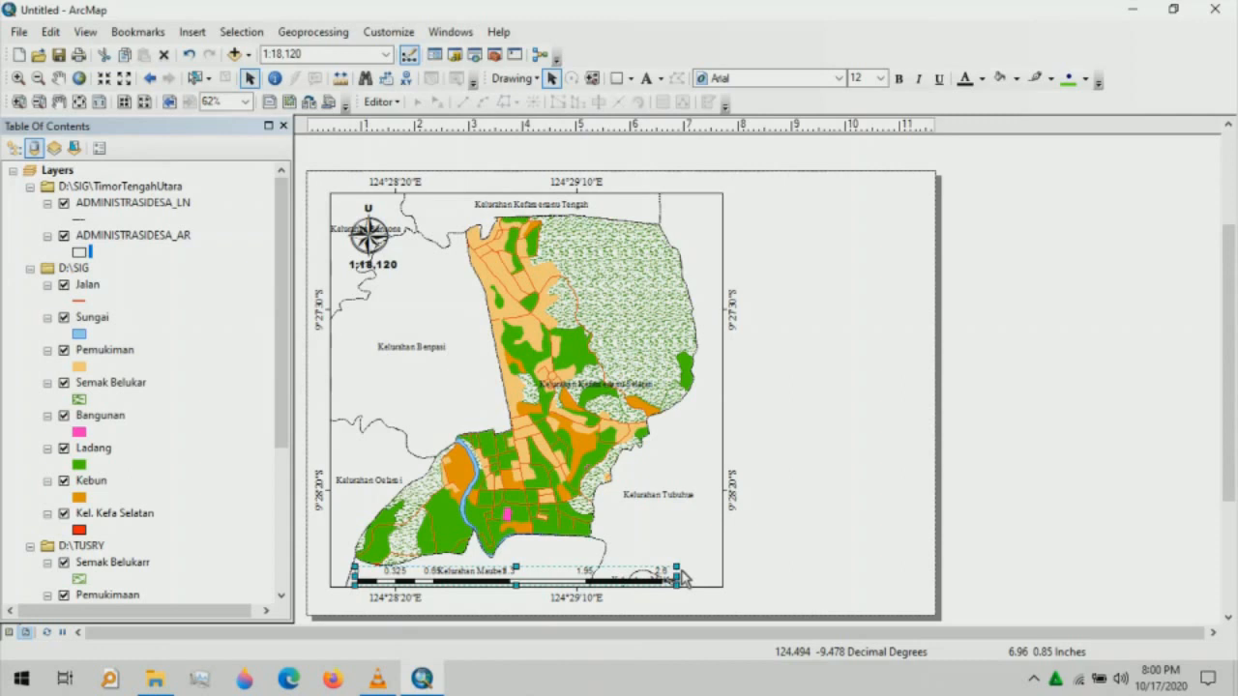
{"action": "left_click", "coordinate": [753, 425]}
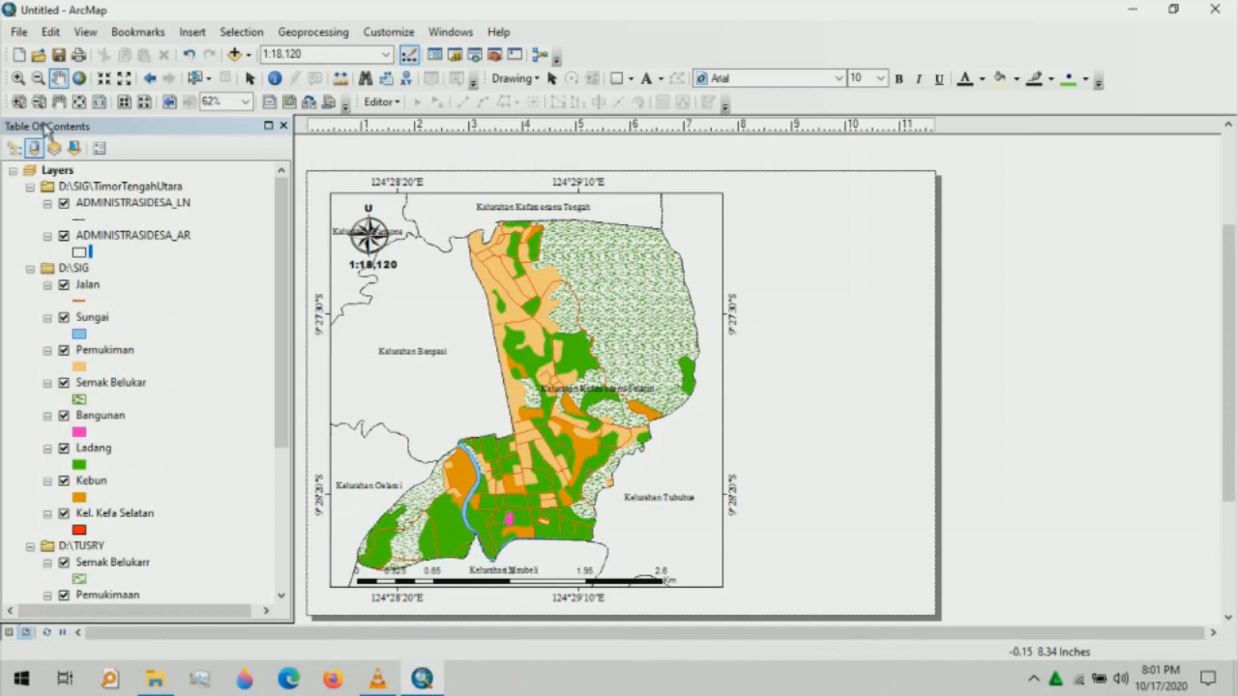
{"action": "left_click", "coordinate": [249, 80]}
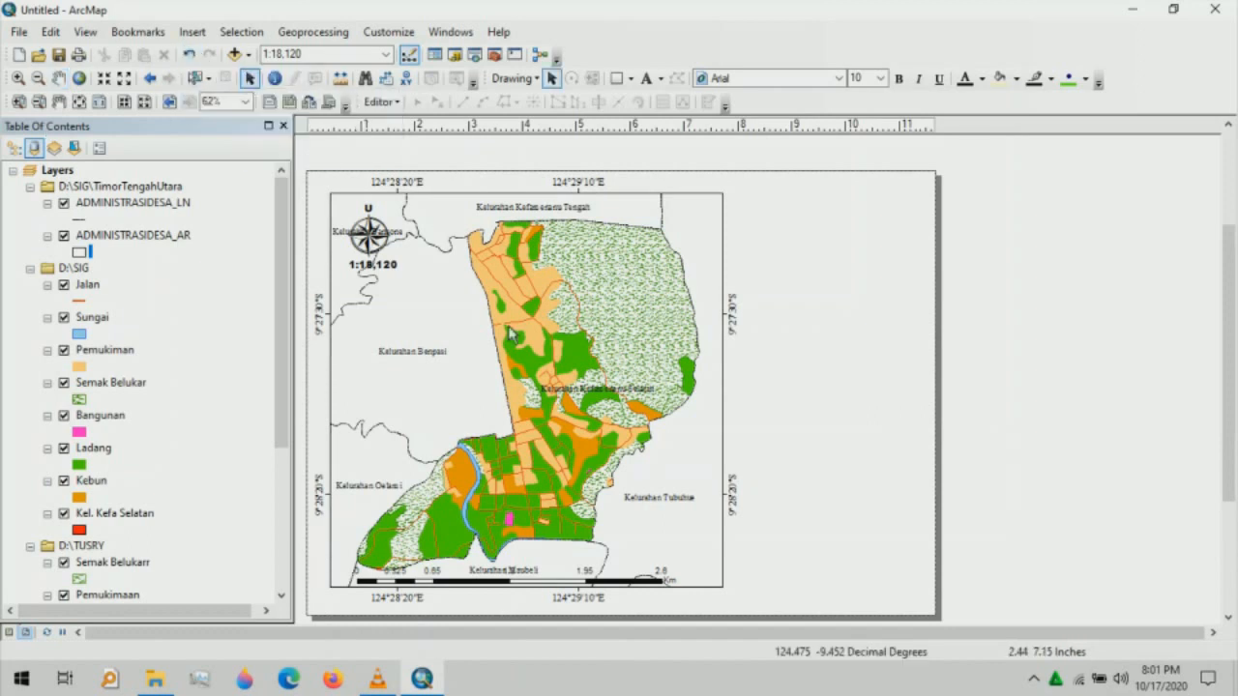
{"action": "left_click", "coordinate": [592, 582]}
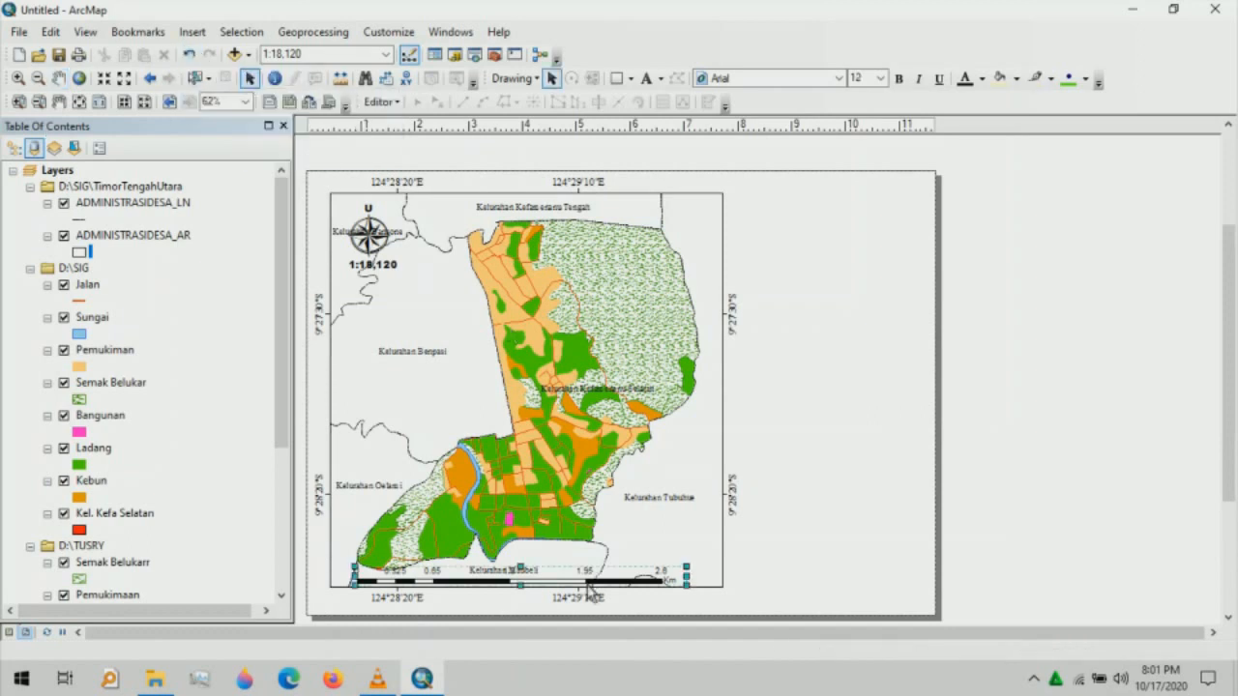
{"action": "left_click_drag", "start_coordinate": [605, 587], "coordinate": [617, 587]}
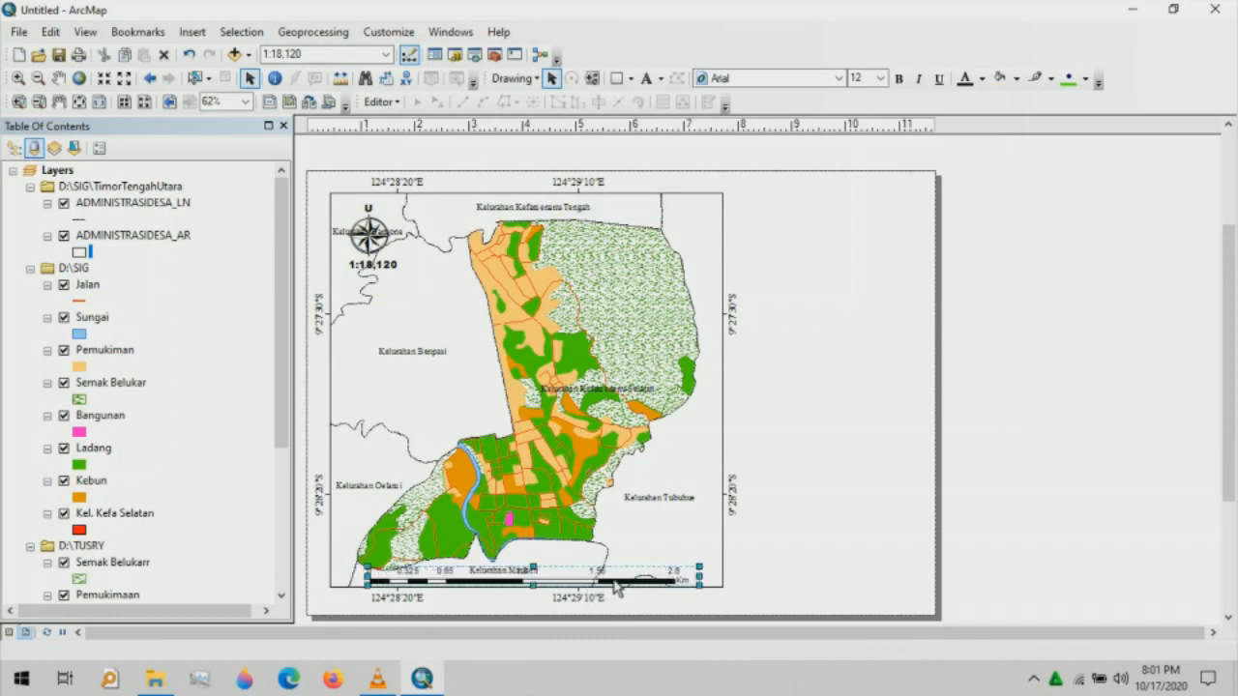
- Fine-tune the scale bar's left end so it reads 0 to 2.6 Km
{"action": "left_click", "coordinate": [758, 587]}
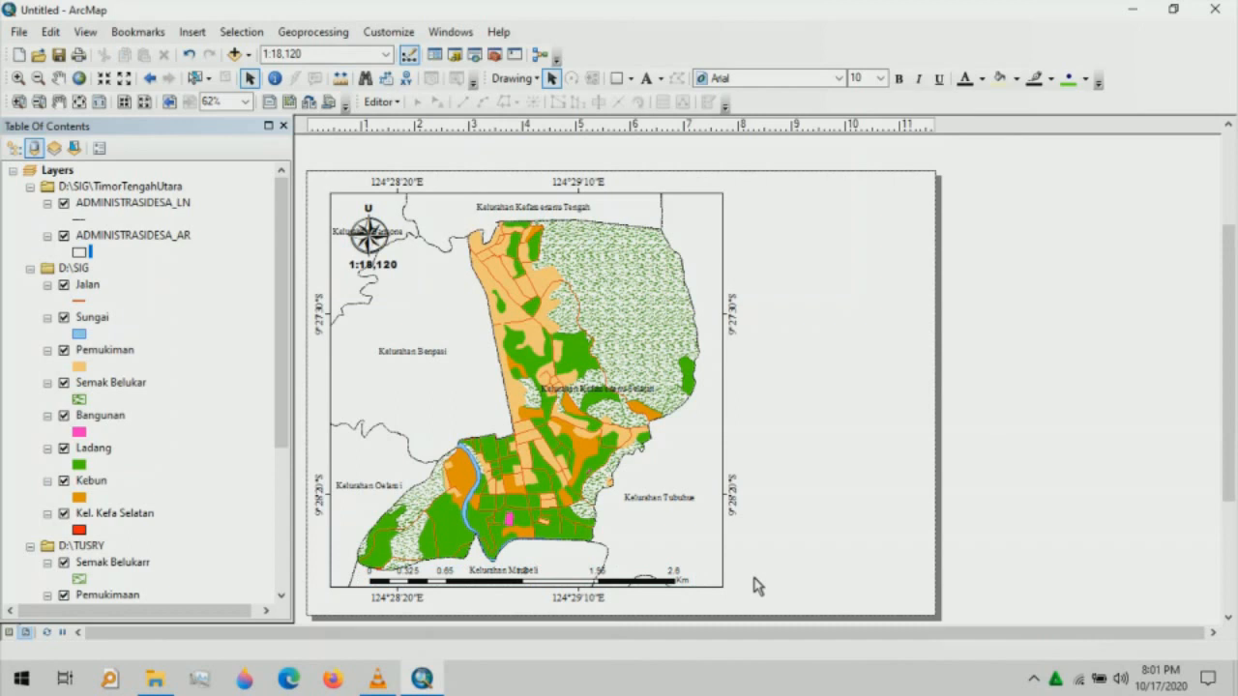
{"action": "left_click", "coordinate": [364, 579]}
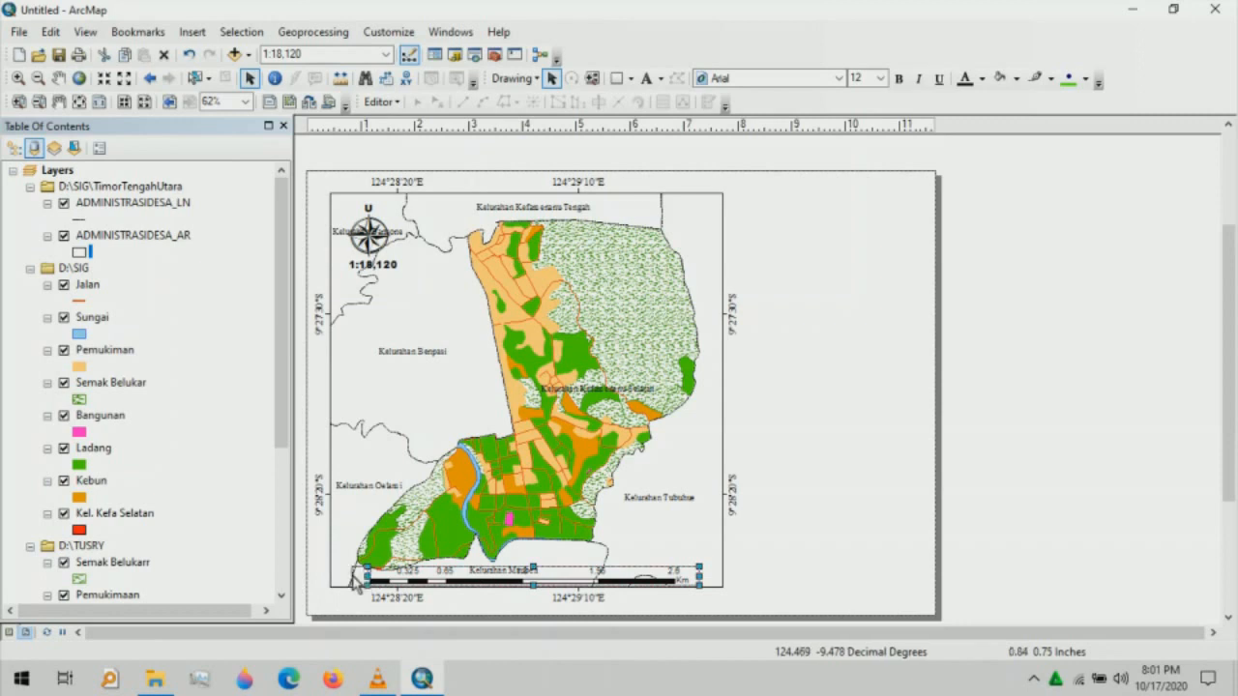
{"action": "left_click_drag", "start_coordinate": [354, 580], "coordinate": [345, 574]}
{"action": "left_click", "coordinate": [849, 548]}
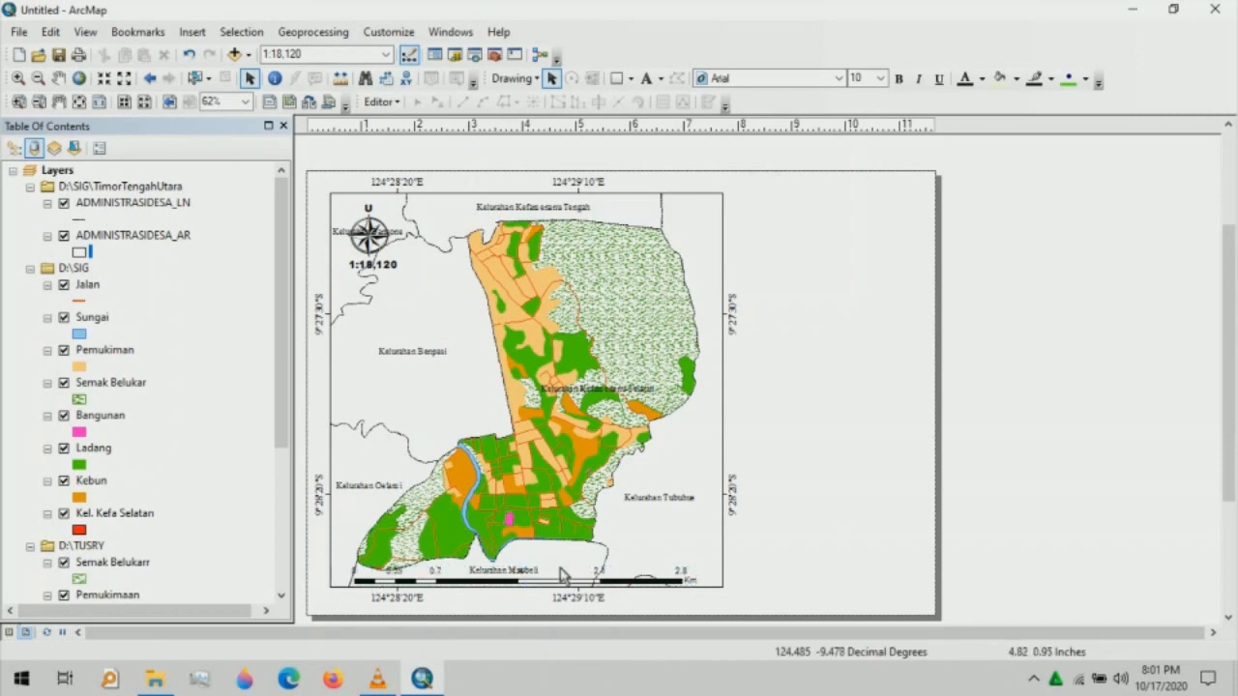
{"action": "left_click", "coordinate": [535, 583]}
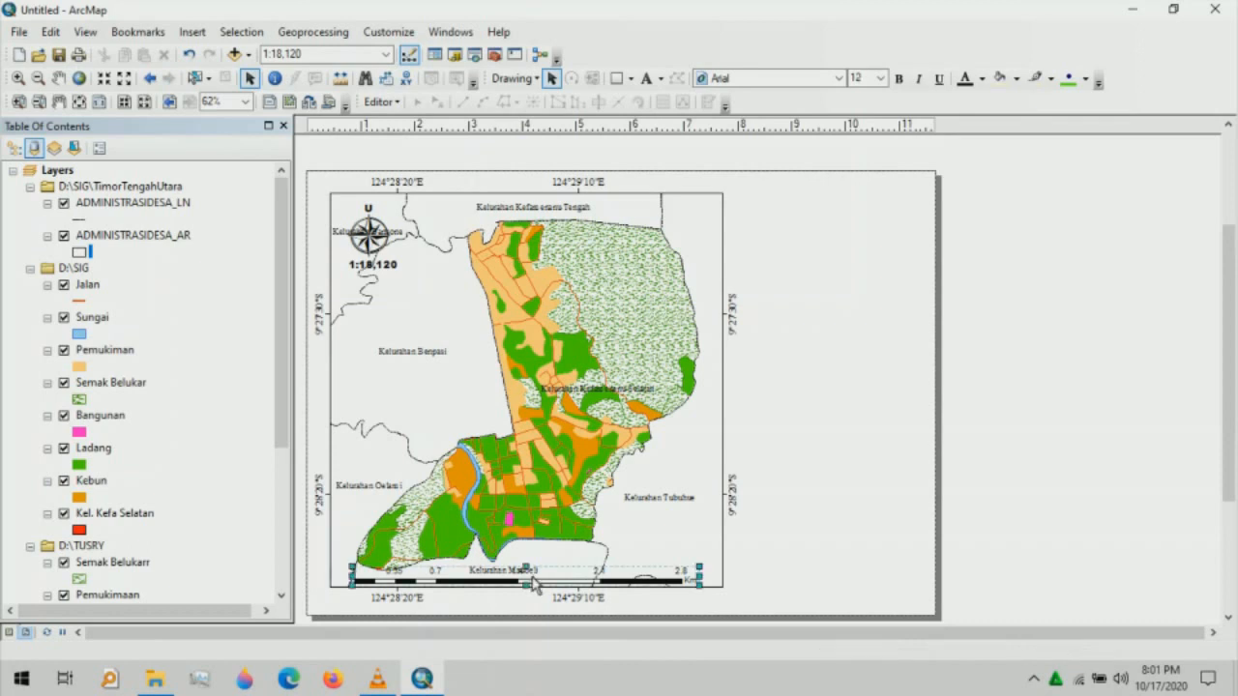
{"action": "left_click_drag", "start_coordinate": [352, 582], "coordinate": [363, 582]}
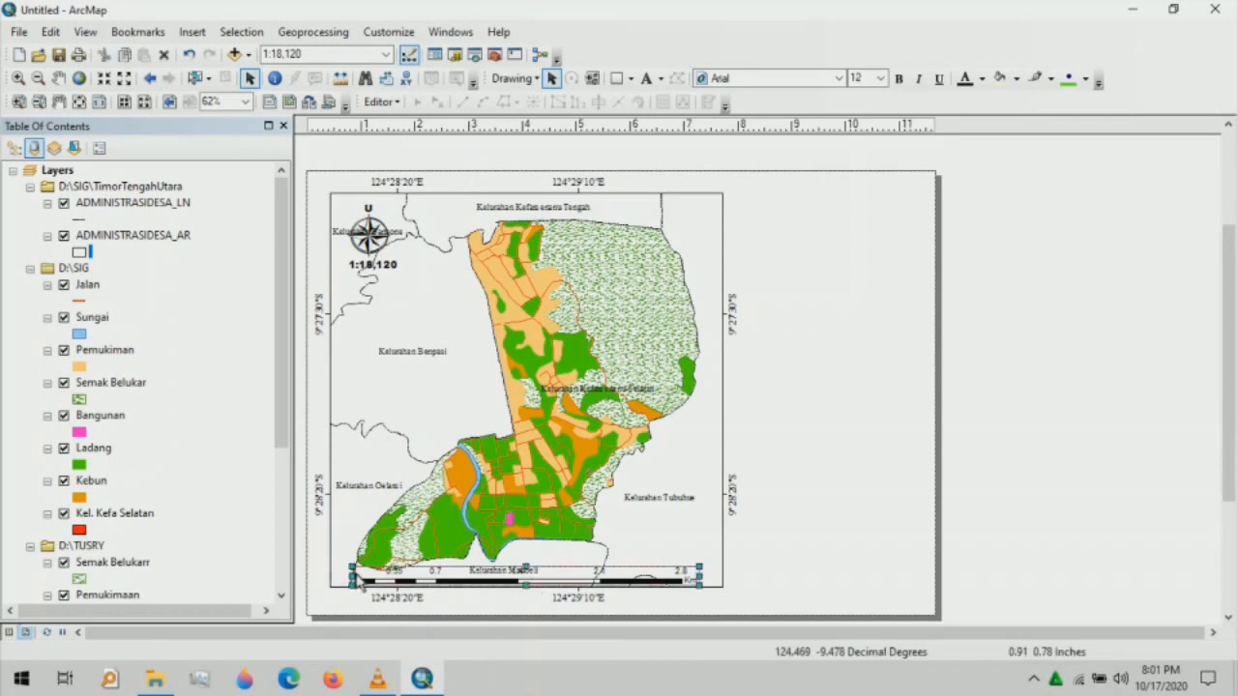
{"action": "left_click", "coordinate": [826, 561]}
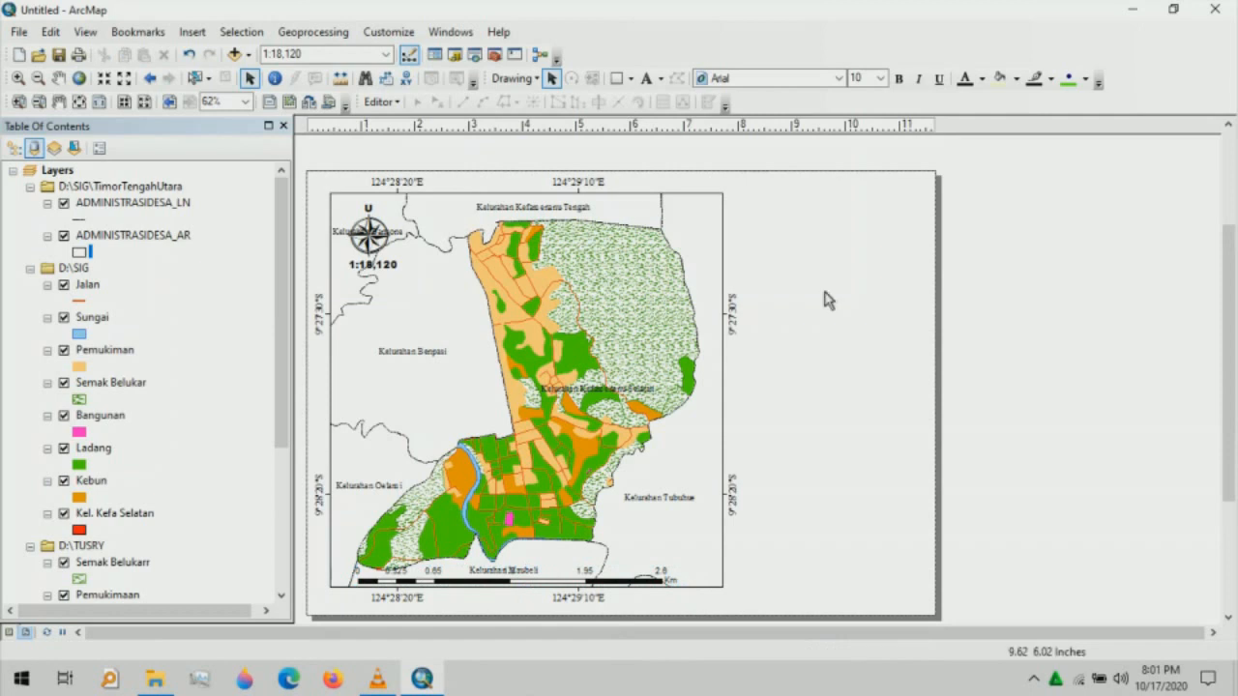
- Add an empty text element on the blank page area right of the map
{"action": "left_click", "coordinate": [648, 80]}
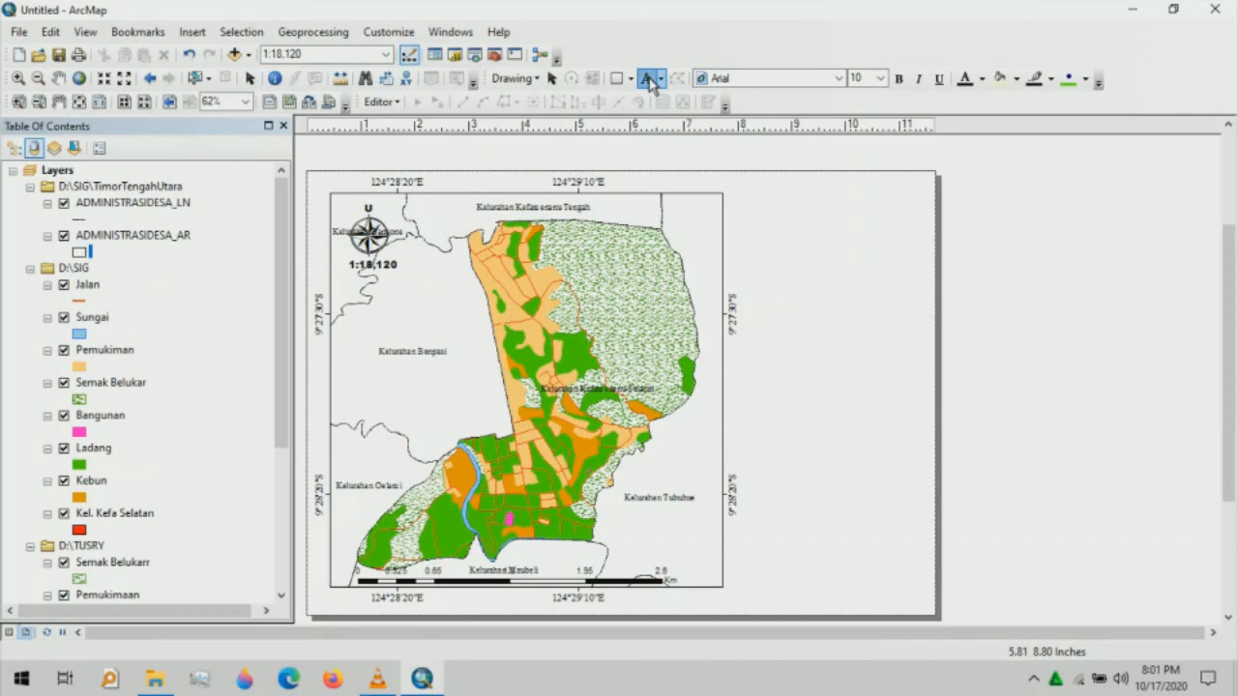
{"action": "left_click", "coordinate": [772, 207]}
{"action": "key", "text": "BackSpace"}
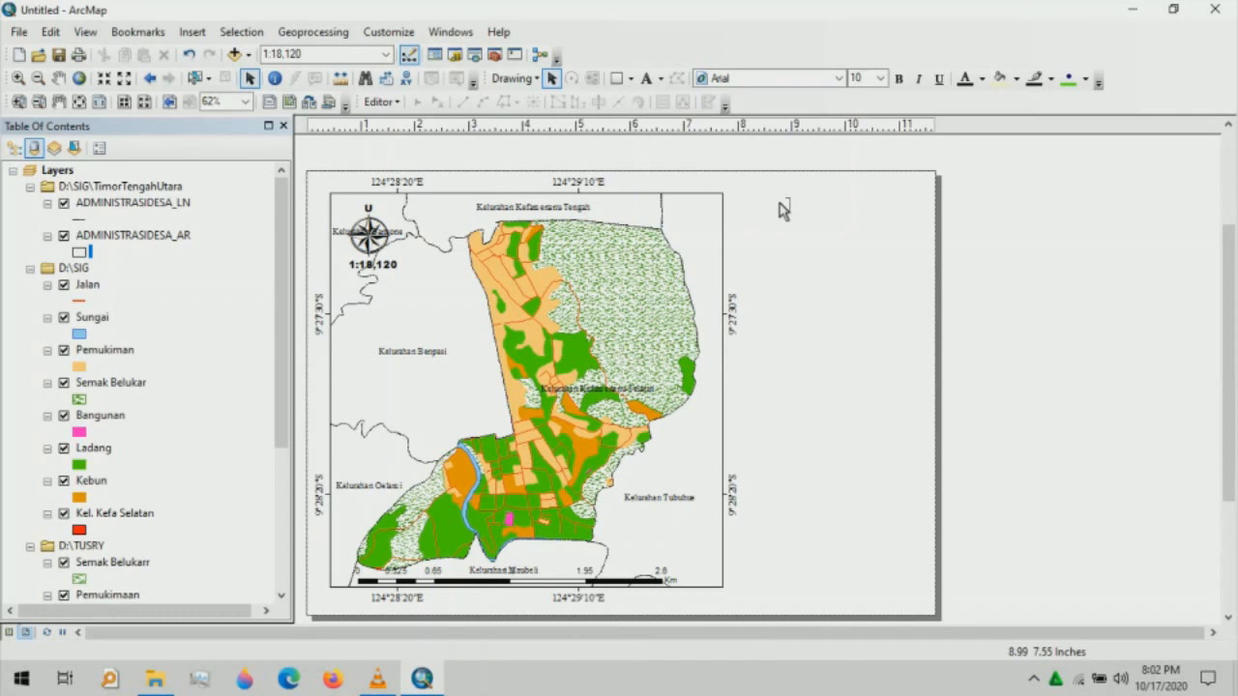
{"action": "left_click", "coordinate": [802, 235]}
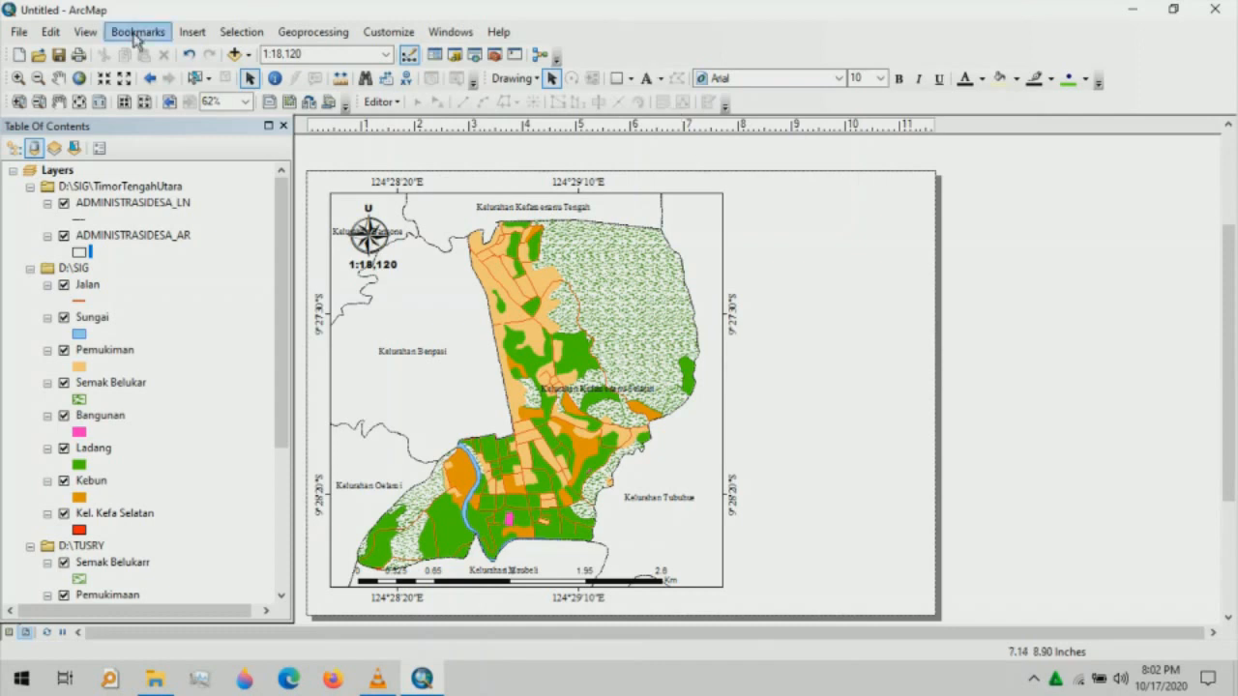
{"action": "left_click", "coordinate": [190, 33]}
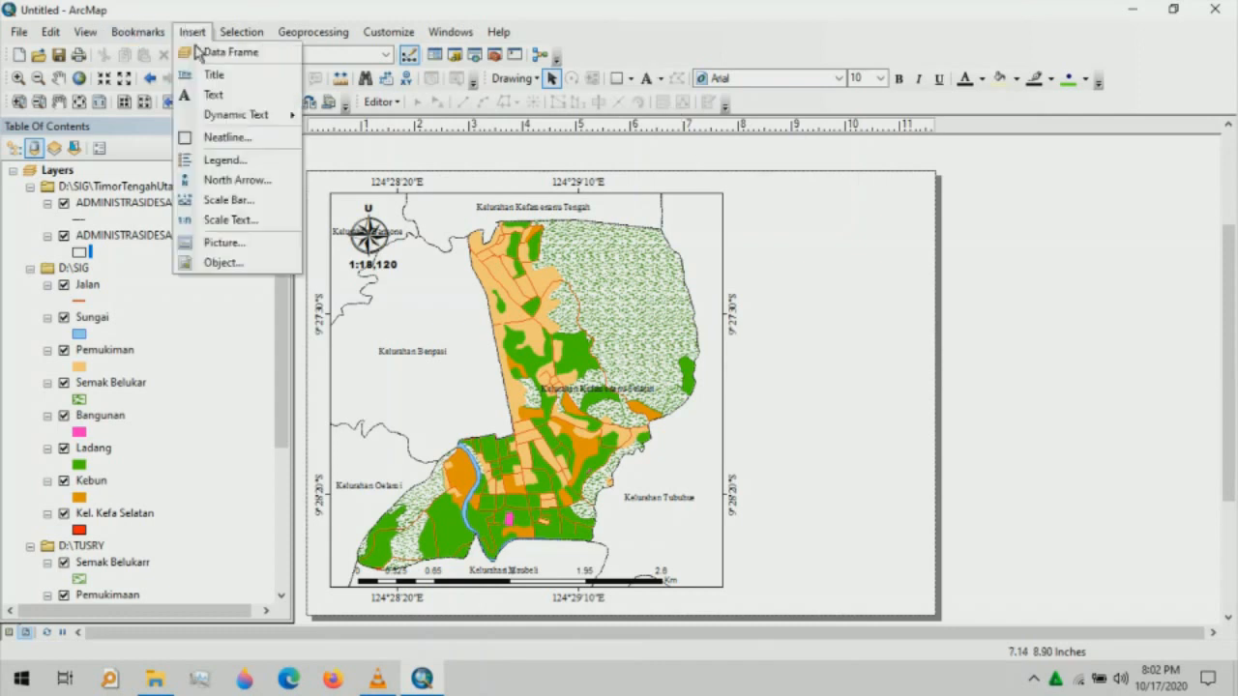
{"action": "left_click", "coordinate": [625, 392]}
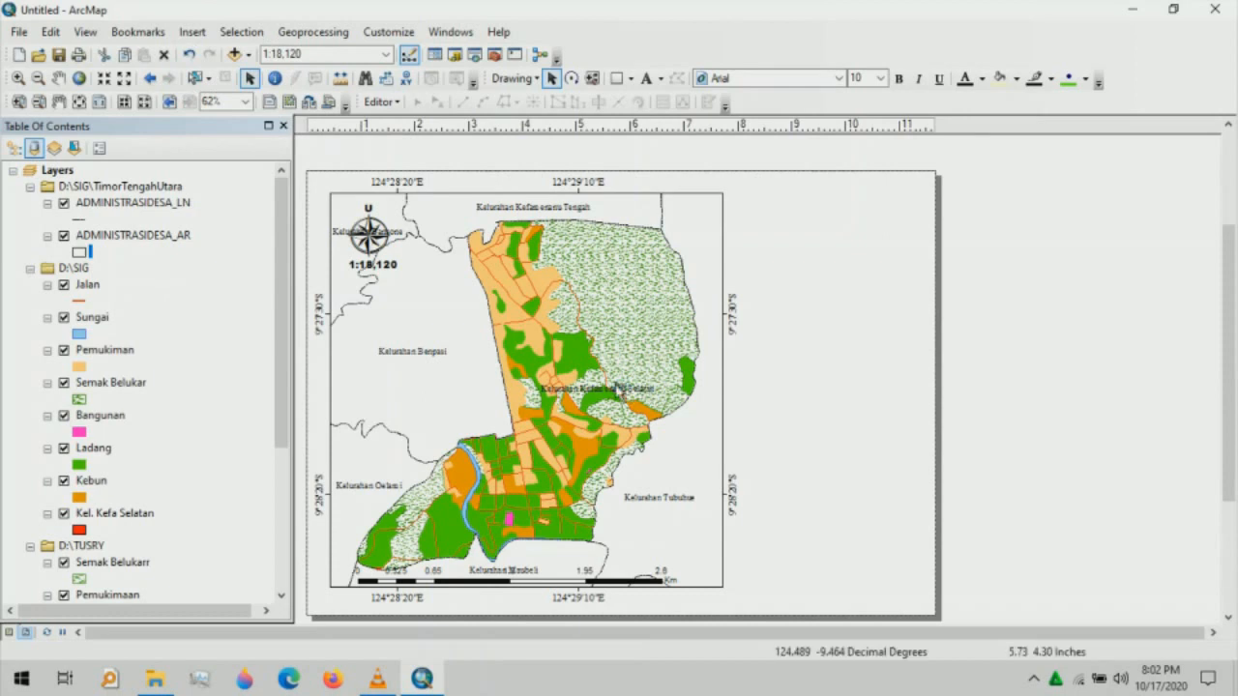
- Replace the placeholder text with the first title line 'Peta Penggunaan Lahan'
{"action": "double_click", "coordinate": [856, 230]}
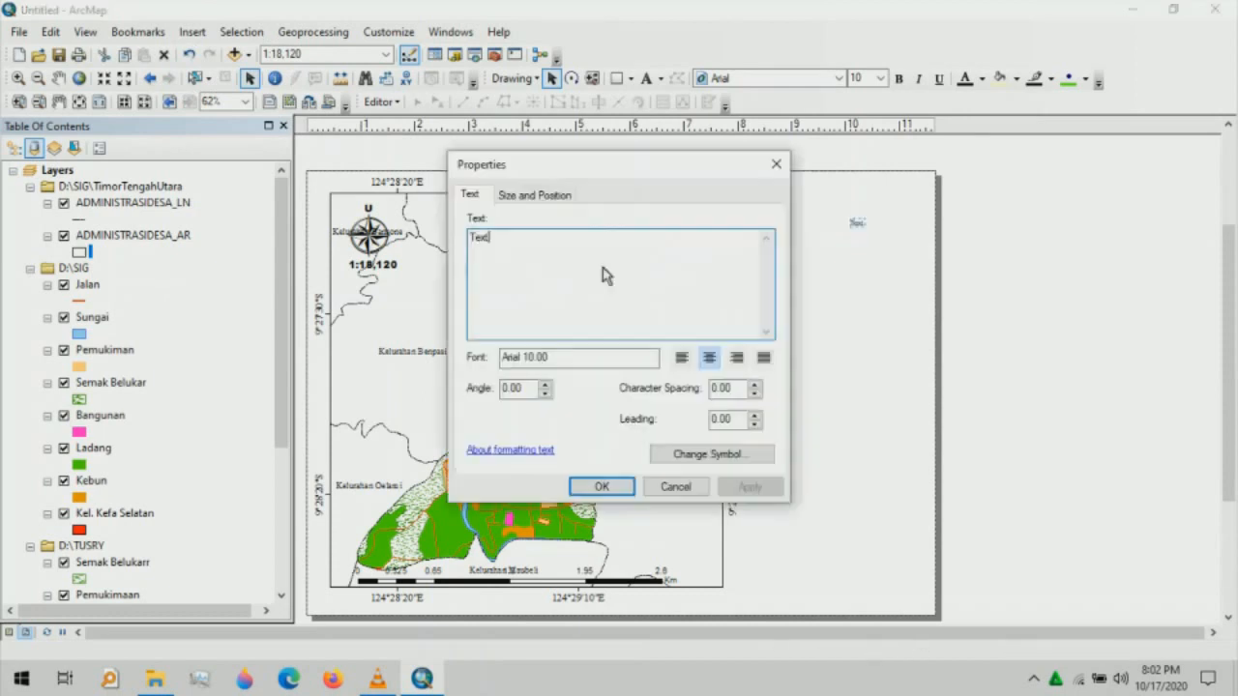
{"action": "key", "text": "BackSpace"}
{"action": "key", "text": "BackSpace"}
{"action": "key", "text": "BackSpace"}
{"action": "key", "text": "BackSpace"}
{"action": "type", "text": "Peta "}
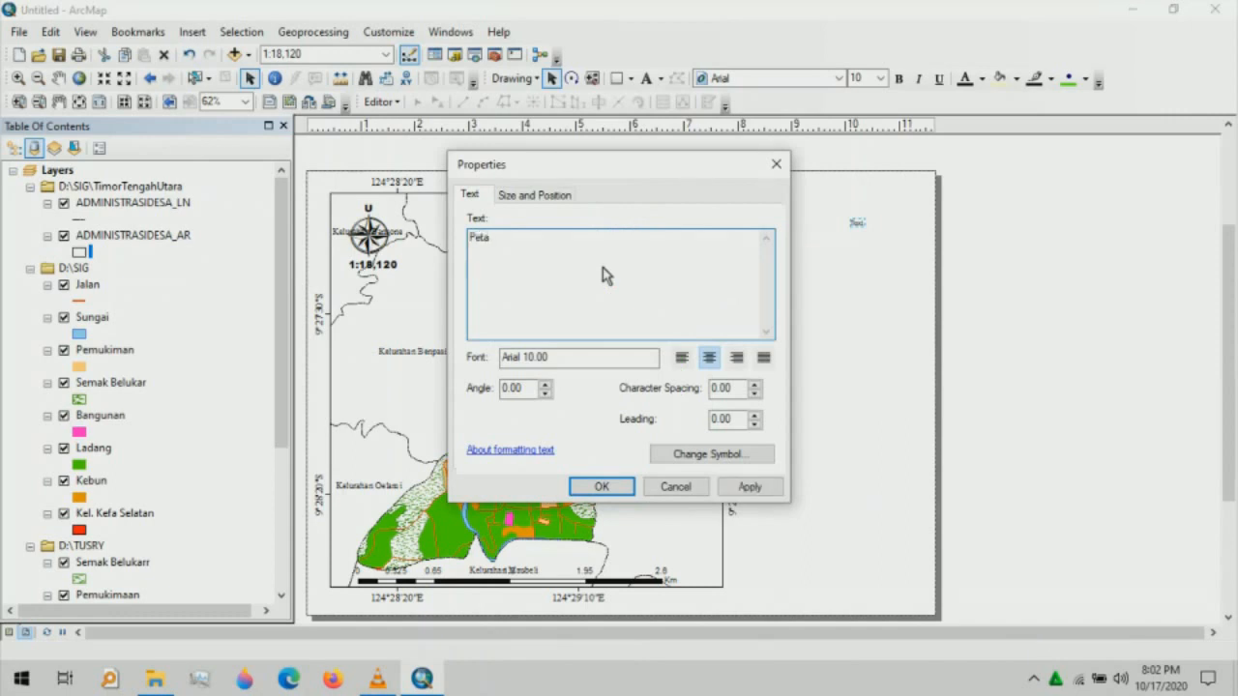
{"action": "type", "text": "Penggunaa"}
{"action": "key", "text": "BackSpace"}
{"action": "key", "text": "BackSpace"}
{"action": "type", "text": "aa"}
{"action": "key", "text": "BackSpace"}
{"action": "type", "text": "an"}
{"action": "key", "text": "BackSpace"}
{"action": "key", "text": "BackSpace"}
{"action": "type", "text": "an Lahan"}
{"action": "key", "text": "Return"}
- Add lines 'Kelurahan Kefamenanu Selatan', 'Kecamatan Kota Kefamenanu', 'Kabupaten Timor Tengah Utara' and confirm
{"action": "type", "text": "Kelu"}
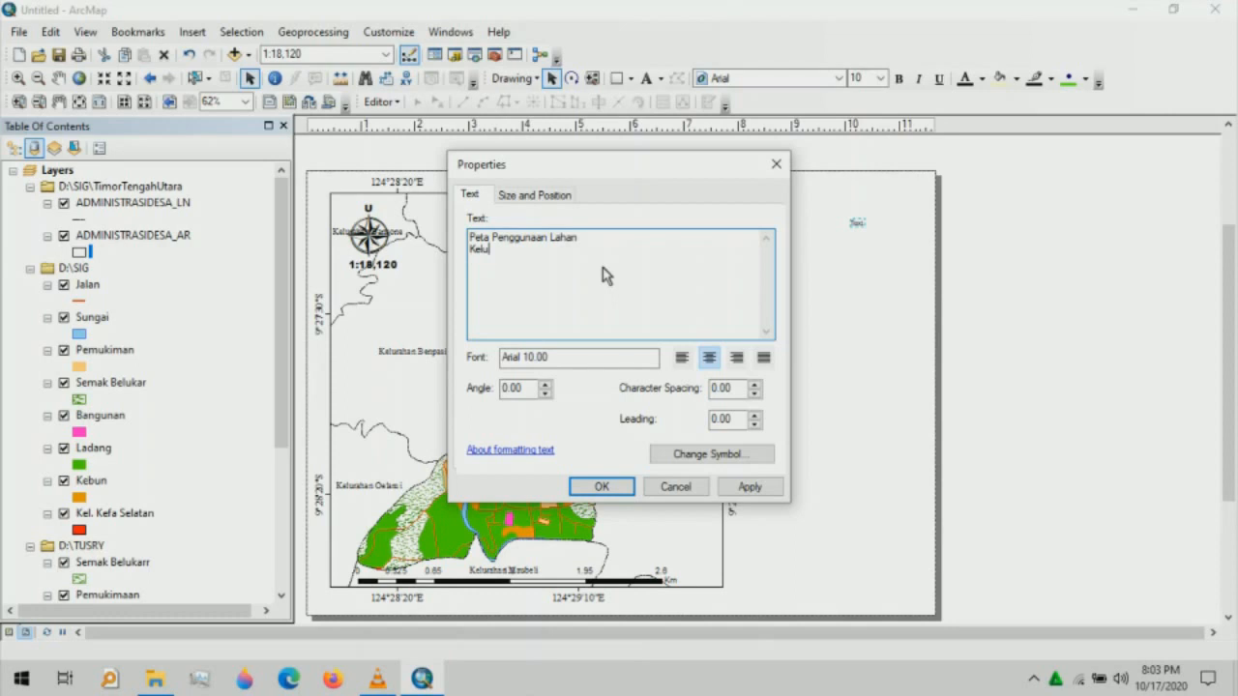
{"action": "type", "text": "rahan Kefamenanu Selatan"}
{"action": "key", "text": "Return"}
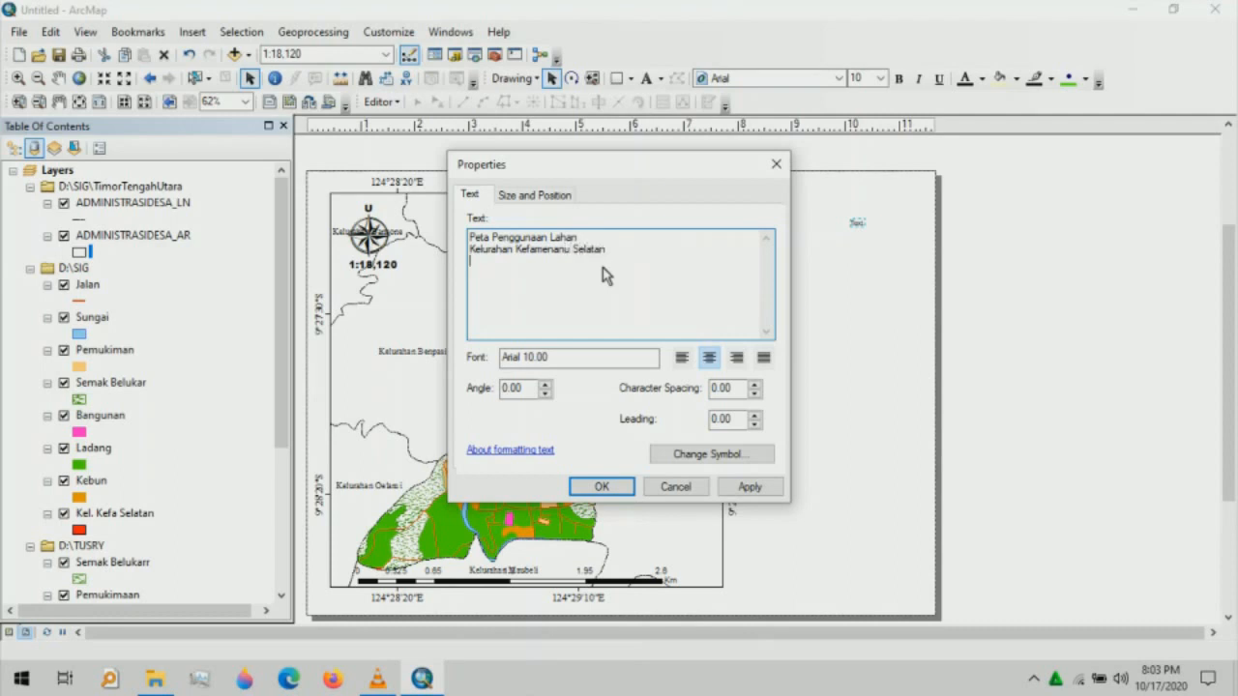
{"action": "type", "text": "Kecamatan Kota Kefame"}
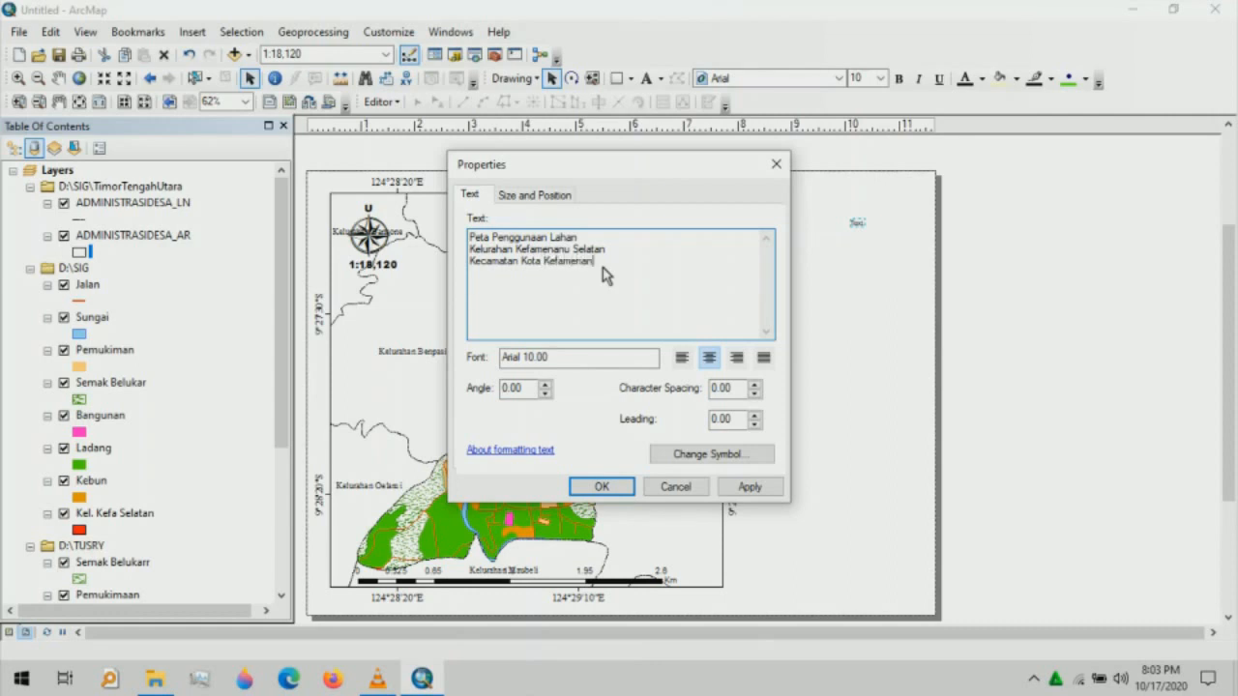
{"action": "type", "text": "nanu"}
{"action": "key", "text": "Return"}
{"action": "type", "text": "Kenb"}
{"action": "key", "text": "BackSpace"}
{"action": "key", "text": "BackSpace"}
{"action": "key", "text": "BackSpace"}
{"action": "type", "text": "abupaten TT"}
{"action": "key", "text": "BackSpace"}
{"action": "type", "text": "imor Tengah Utara"}
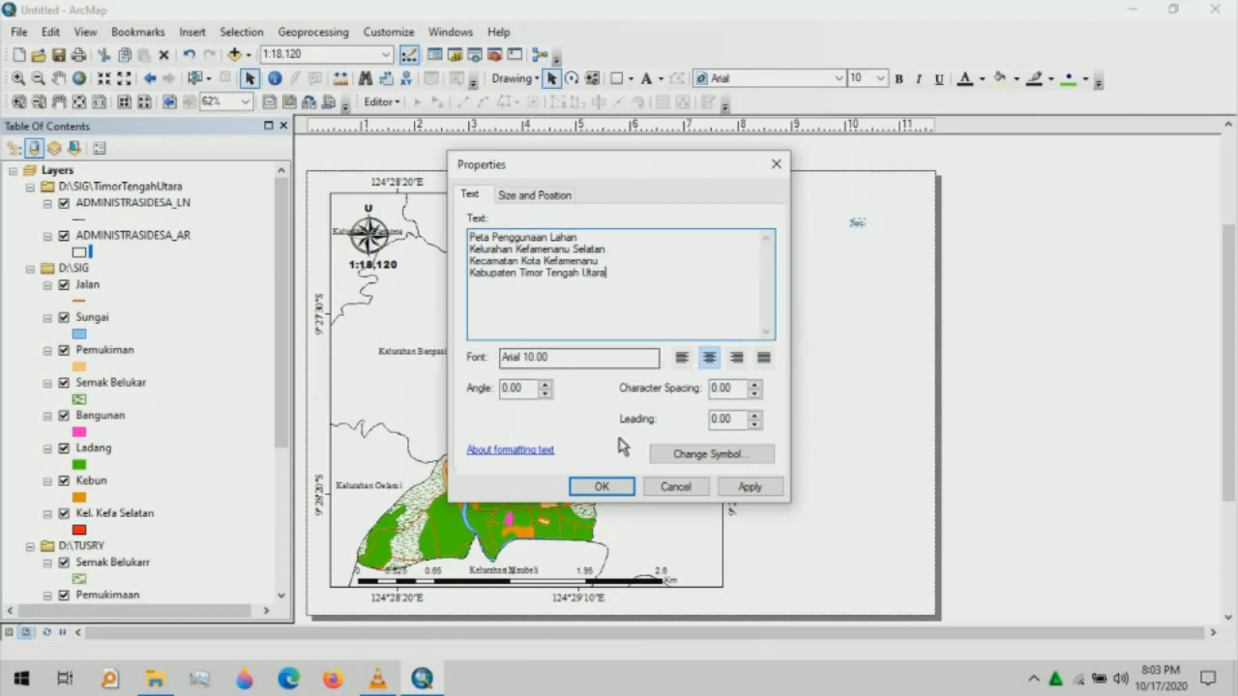
{"action": "left_click", "coordinate": [609, 490]}
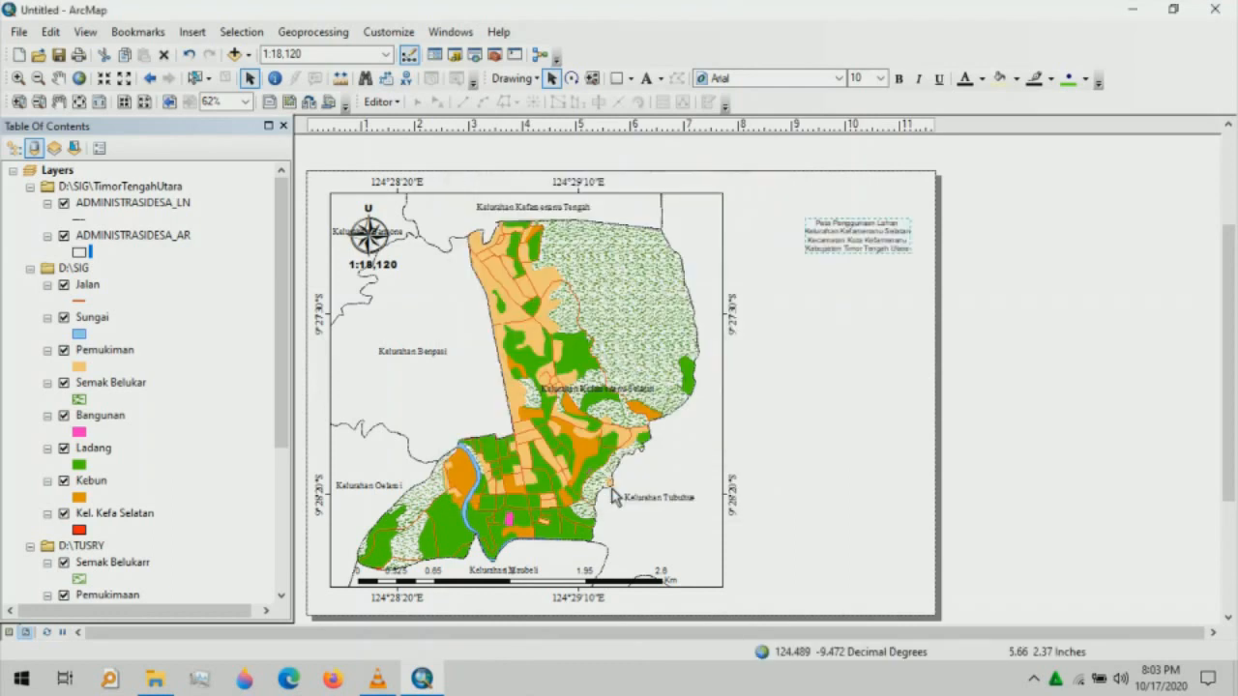
- Move the title block to the page's top right and make it bold at 14 pt
{"action": "left_click_drag", "start_coordinate": [858, 232], "coordinate": [851, 221]}
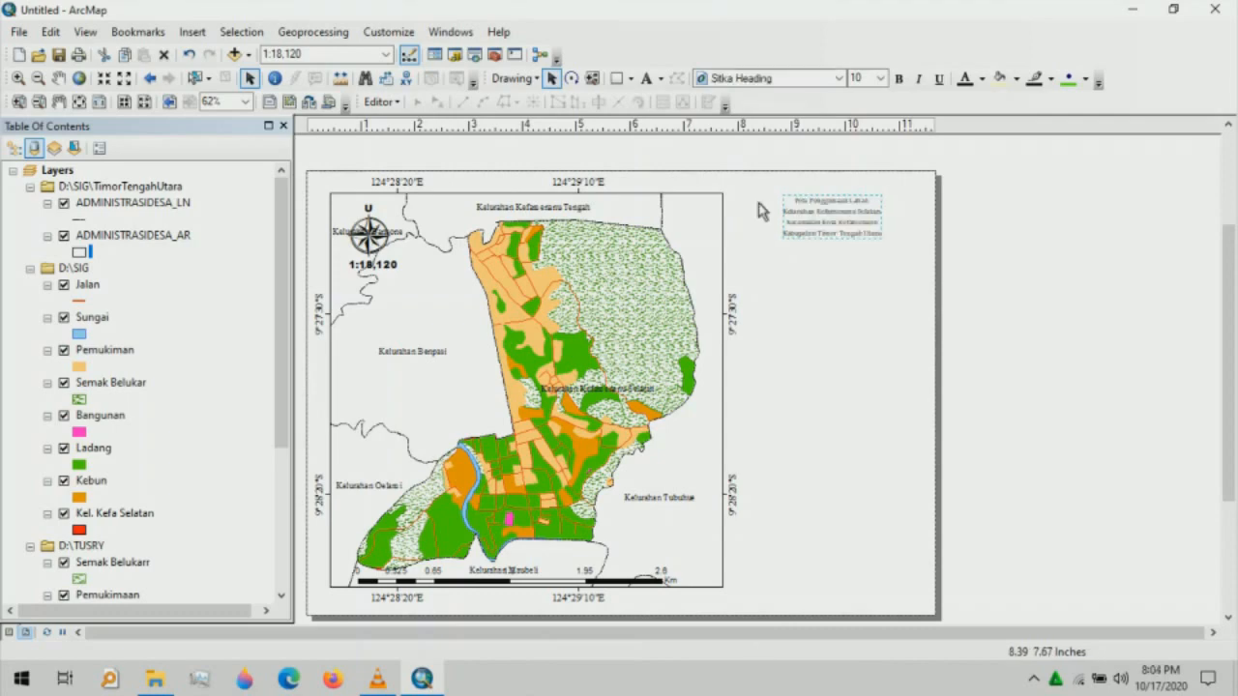
{"action": "left_click", "coordinate": [880, 78]}
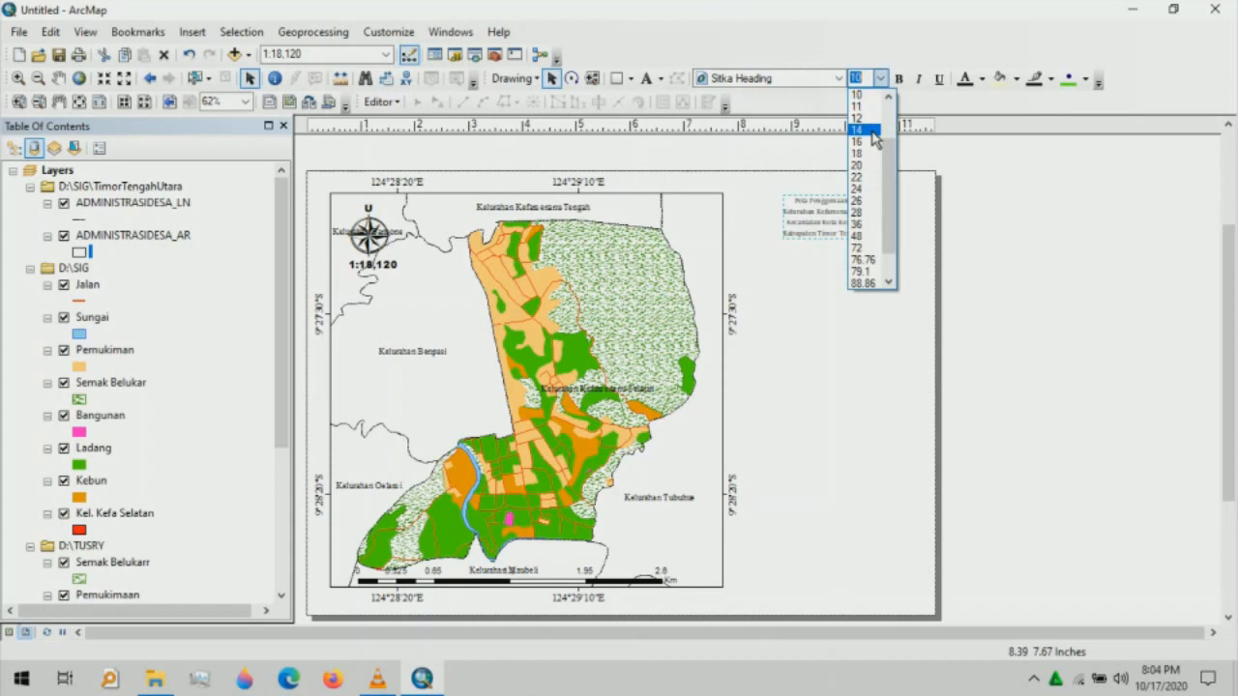
{"action": "left_click", "coordinate": [861, 130]}
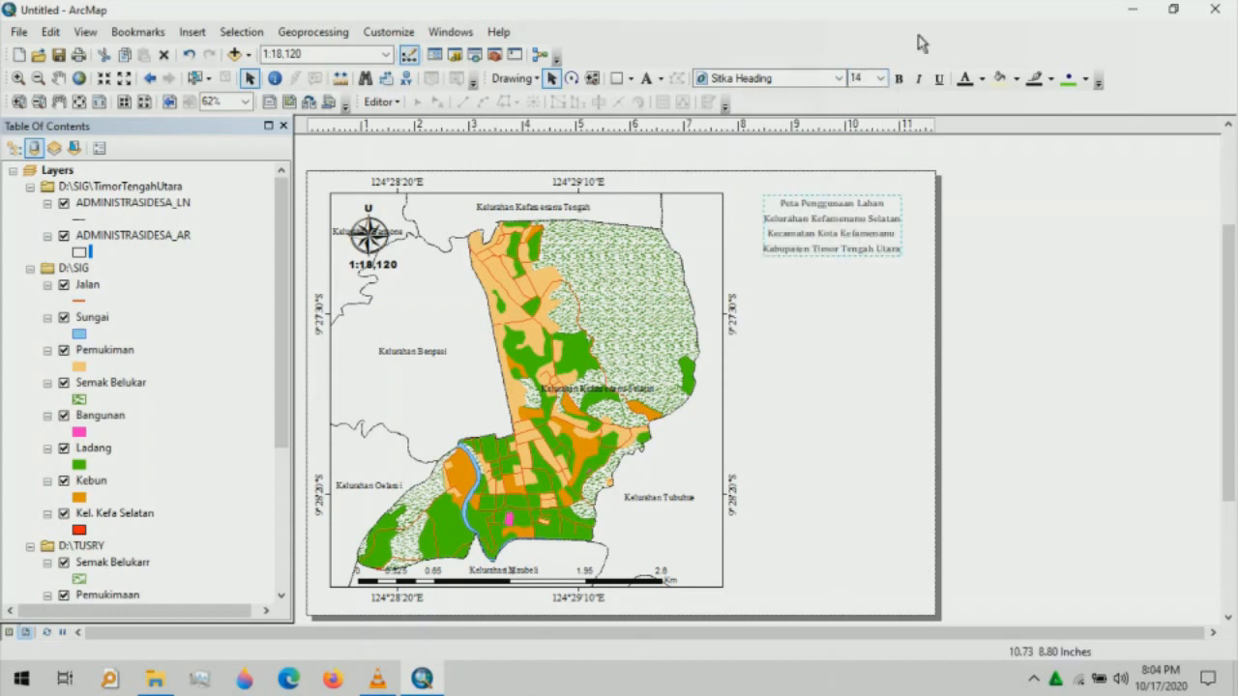
{"action": "left_click", "coordinate": [899, 78]}
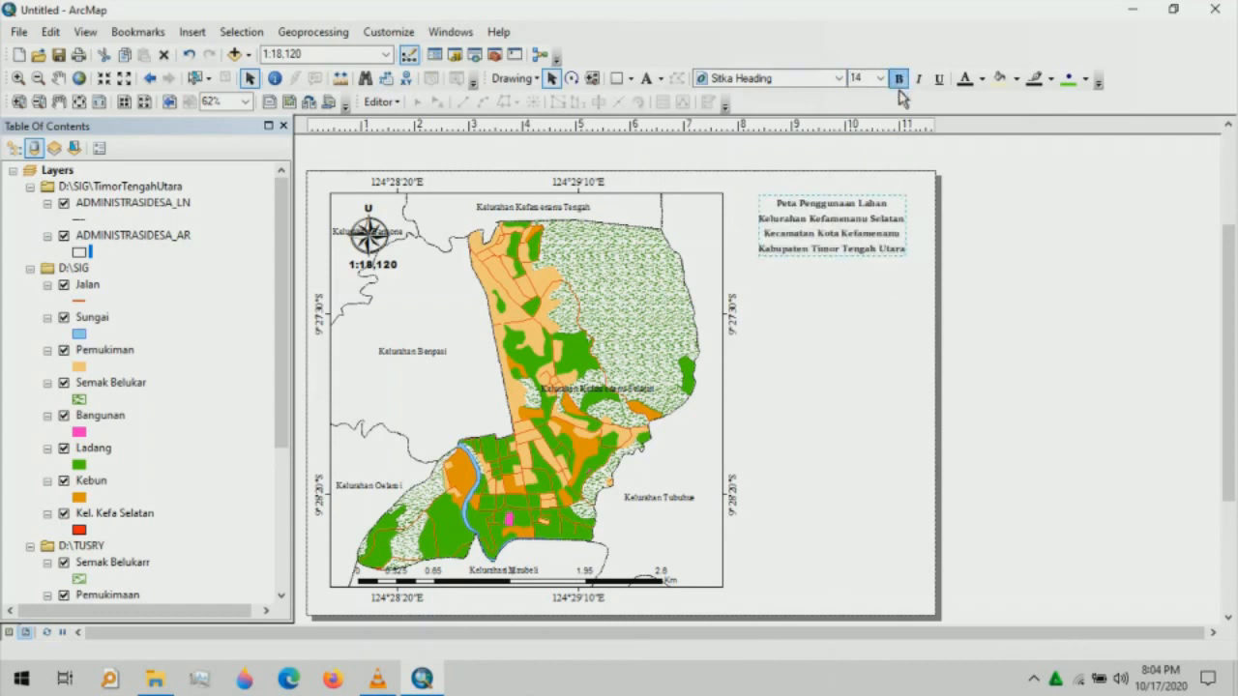
{"action": "left_click", "coordinate": [861, 297]}
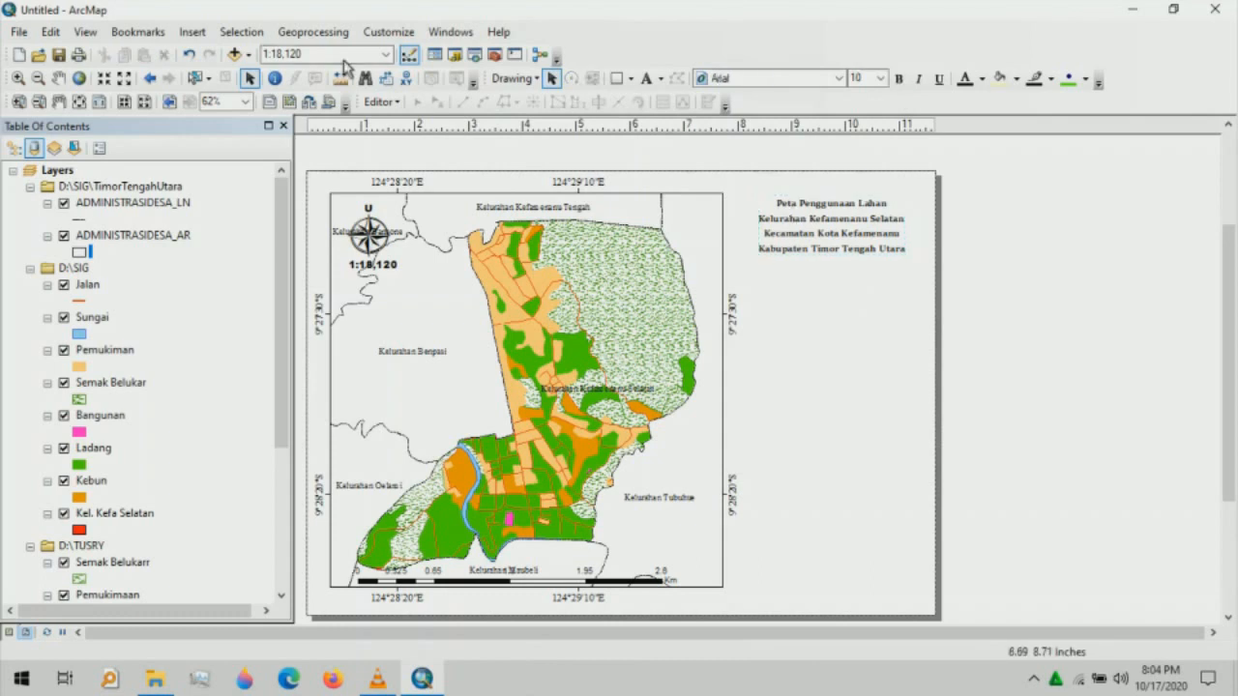
- Cancel the legend setup and rename the ADMINISTRASIDESA_AR layer to 'Kab. TTU'
{"action": "left_click", "coordinate": [196, 32]}
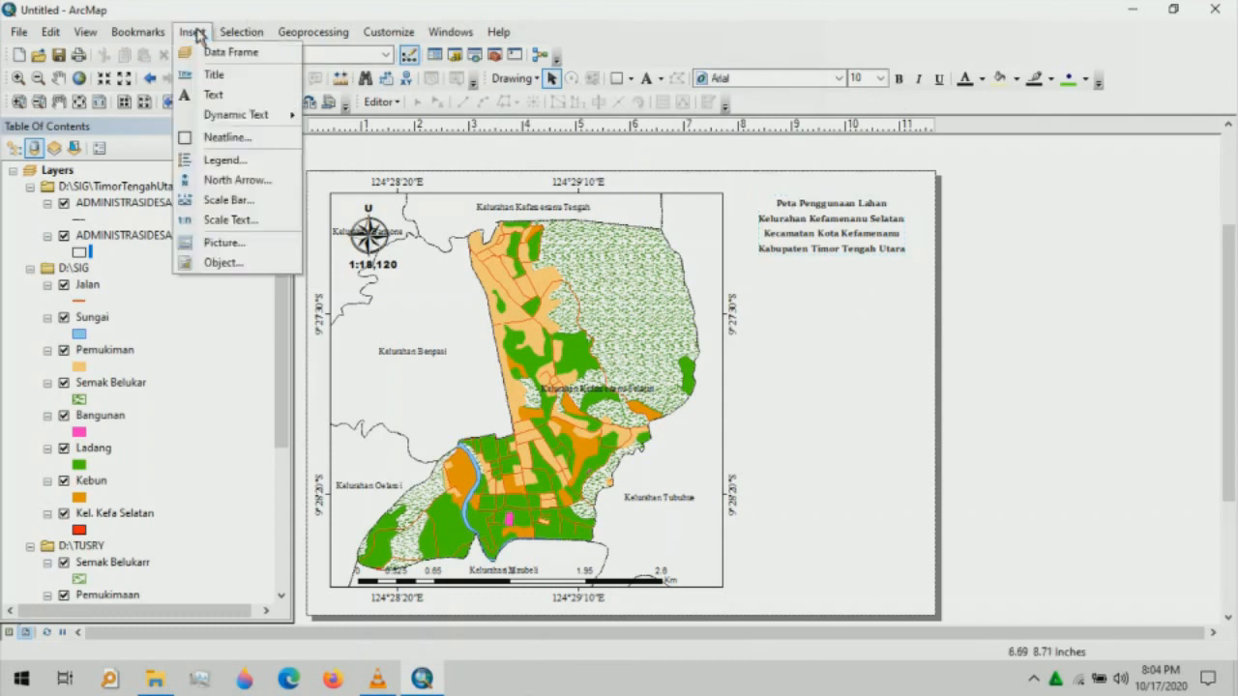
{"action": "left_click", "coordinate": [221, 165]}
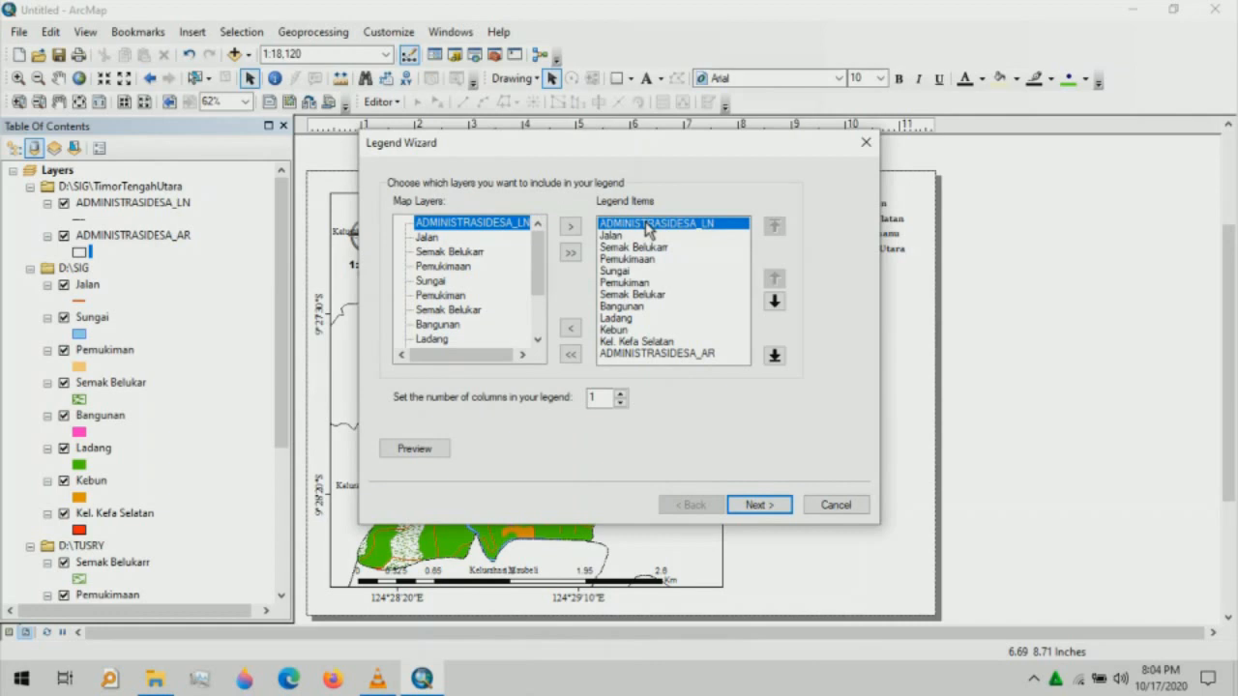
{"action": "left_click", "coordinate": [865, 145]}
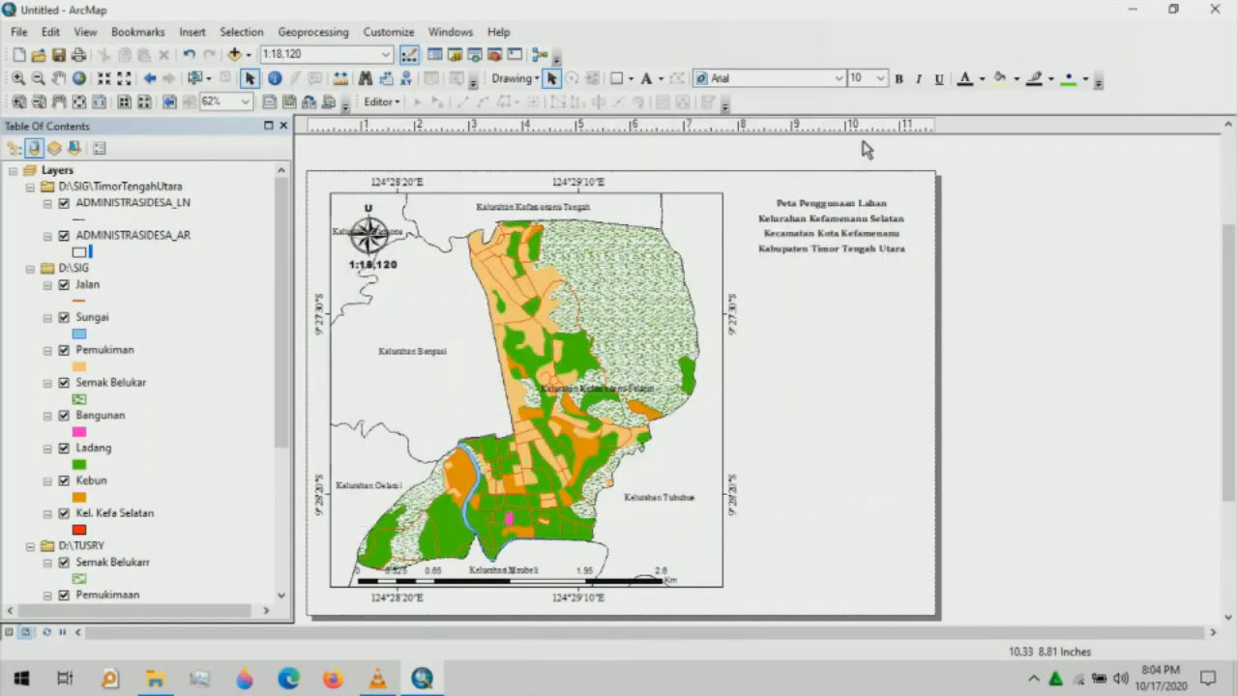
{"action": "left_click", "coordinate": [184, 240]}
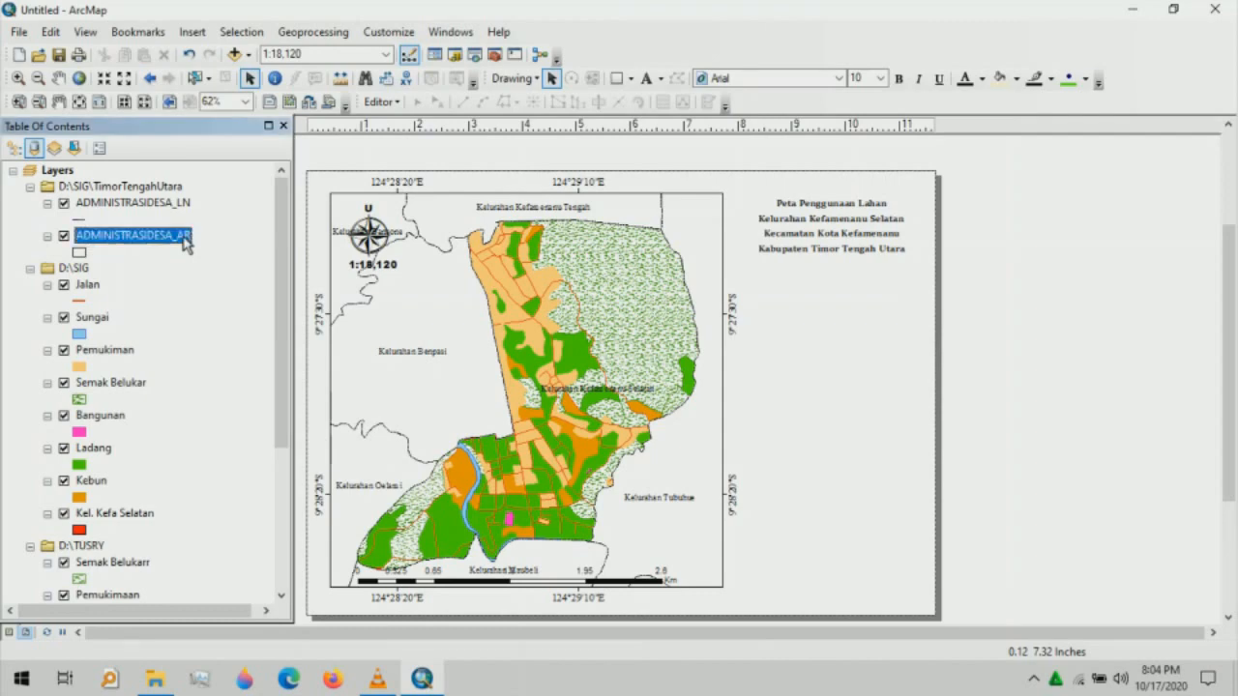
{"action": "key", "text": "k"}
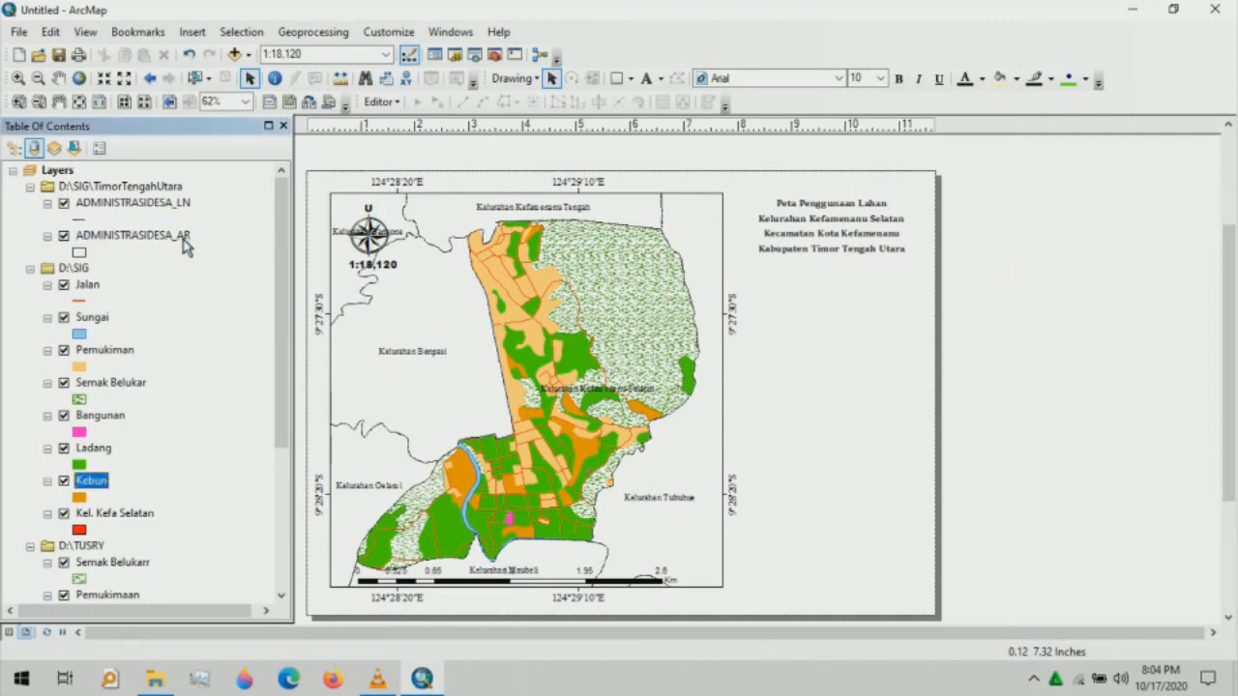
{"action": "left_click", "coordinate": [171, 238]}
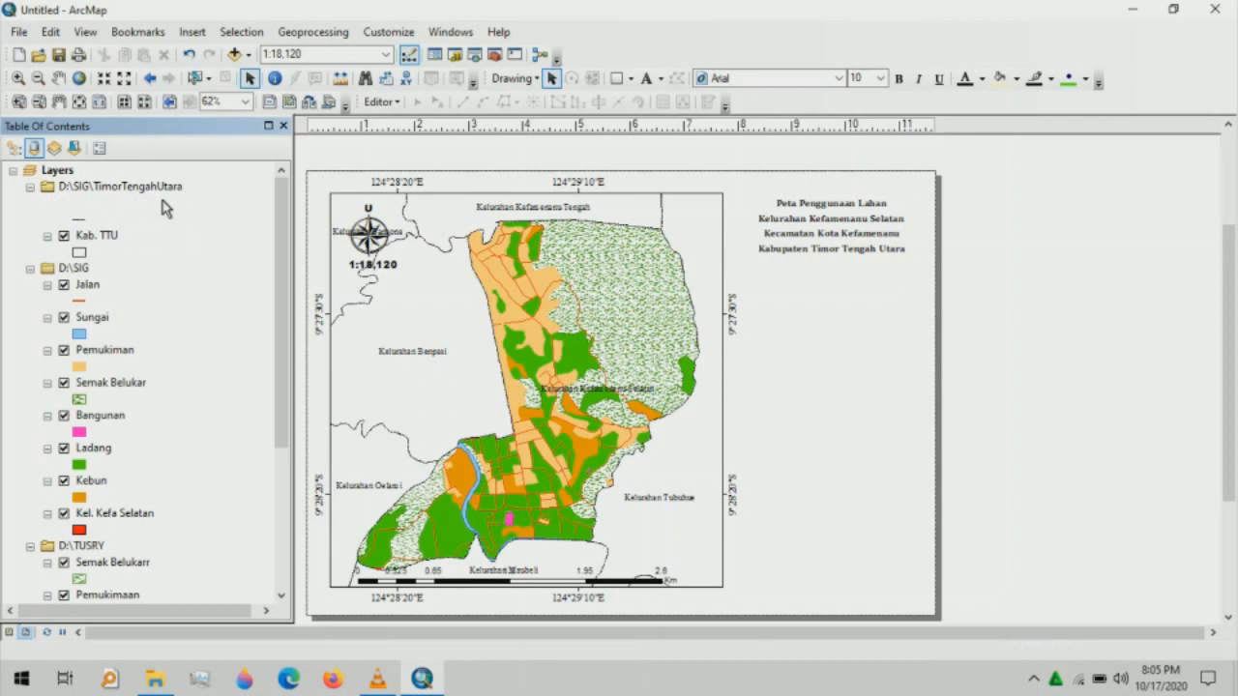
- Rename the ADMINISTRASIDESA_LN layer to 'Batas Desa'
{"action": "left_click", "coordinate": [160, 205]}
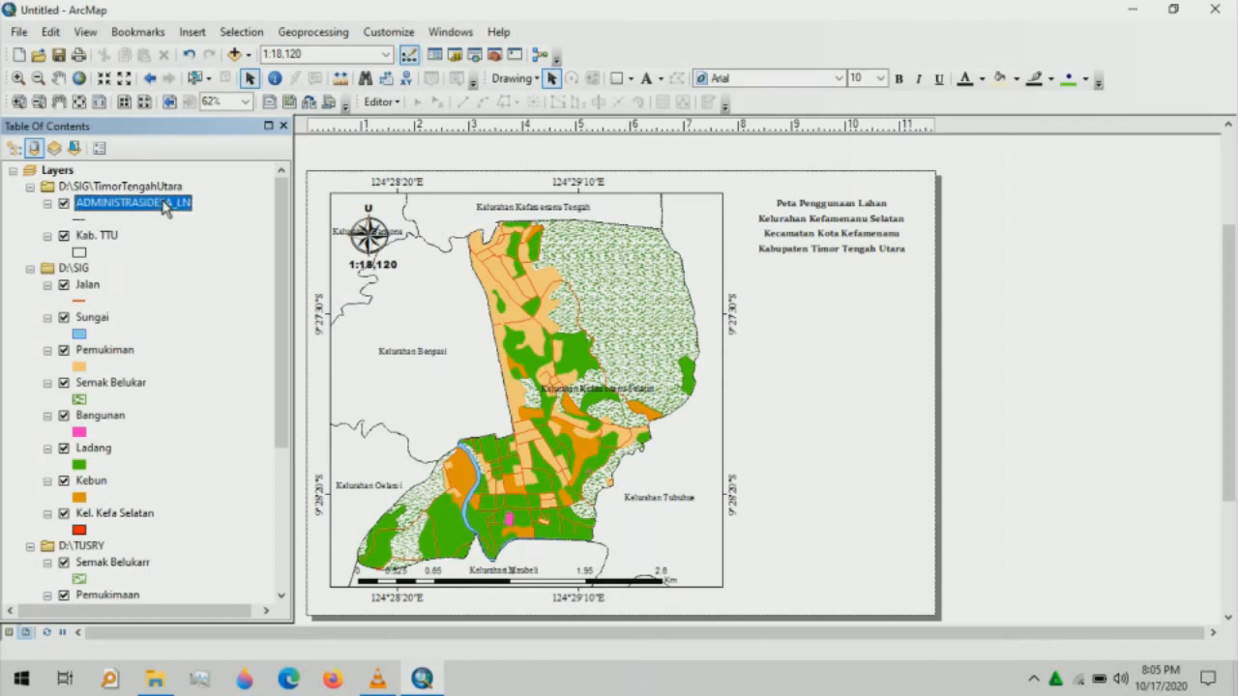
{"action": "left_click", "coordinate": [186, 209]}
{"action": "key", "text": "BackSpace"}
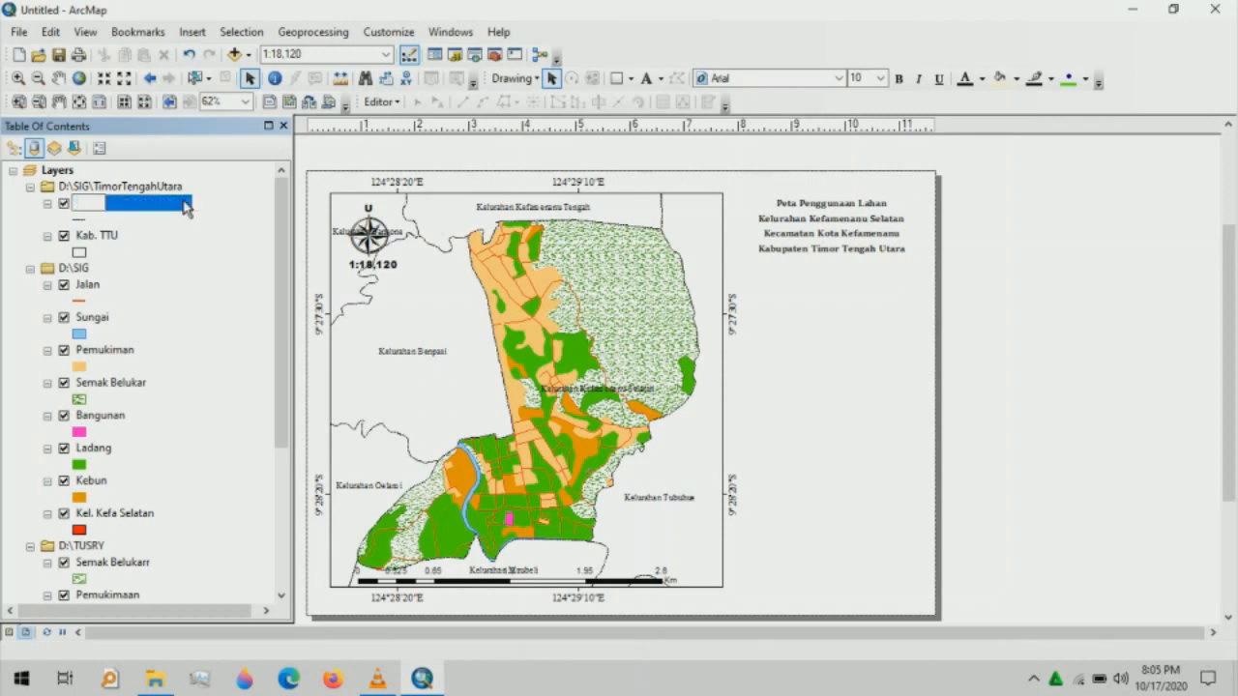
{"action": "type", "text": "Batas Desa"}
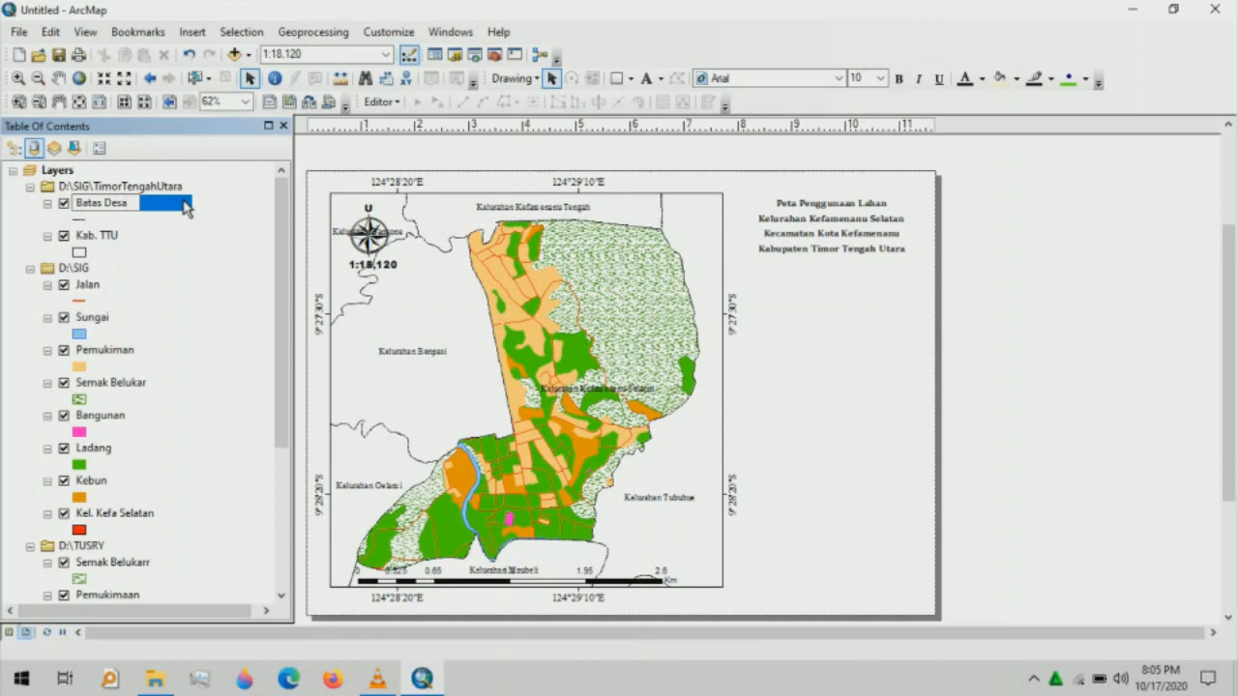
{"action": "key", "text": "Return"}
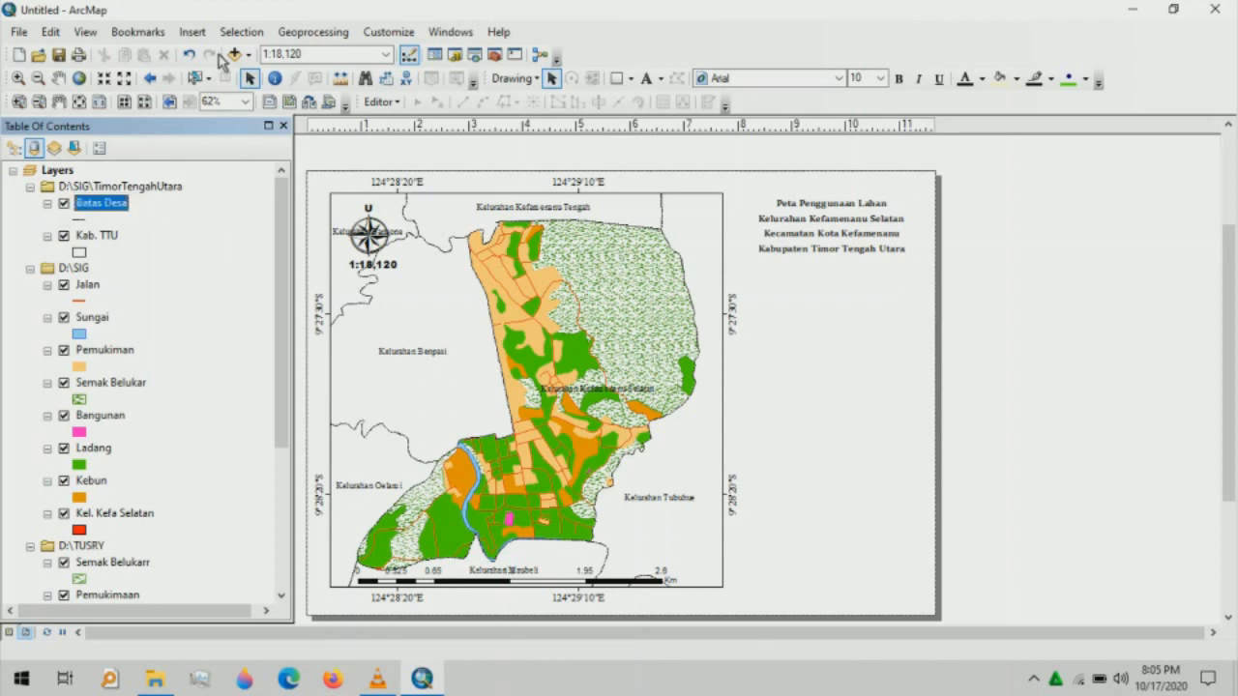
- Start a legend and move Jalan to the top and Sungai just under Batas Desa
{"action": "left_click", "coordinate": [193, 32]}
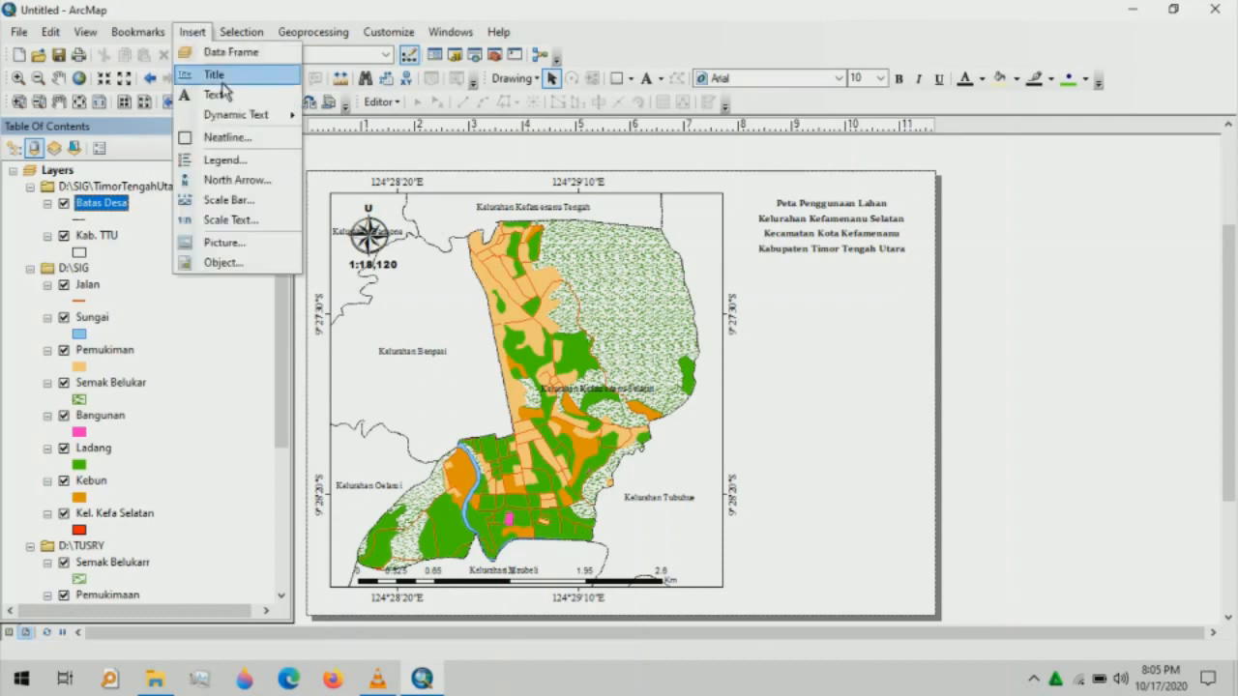
{"action": "left_click", "coordinate": [232, 160]}
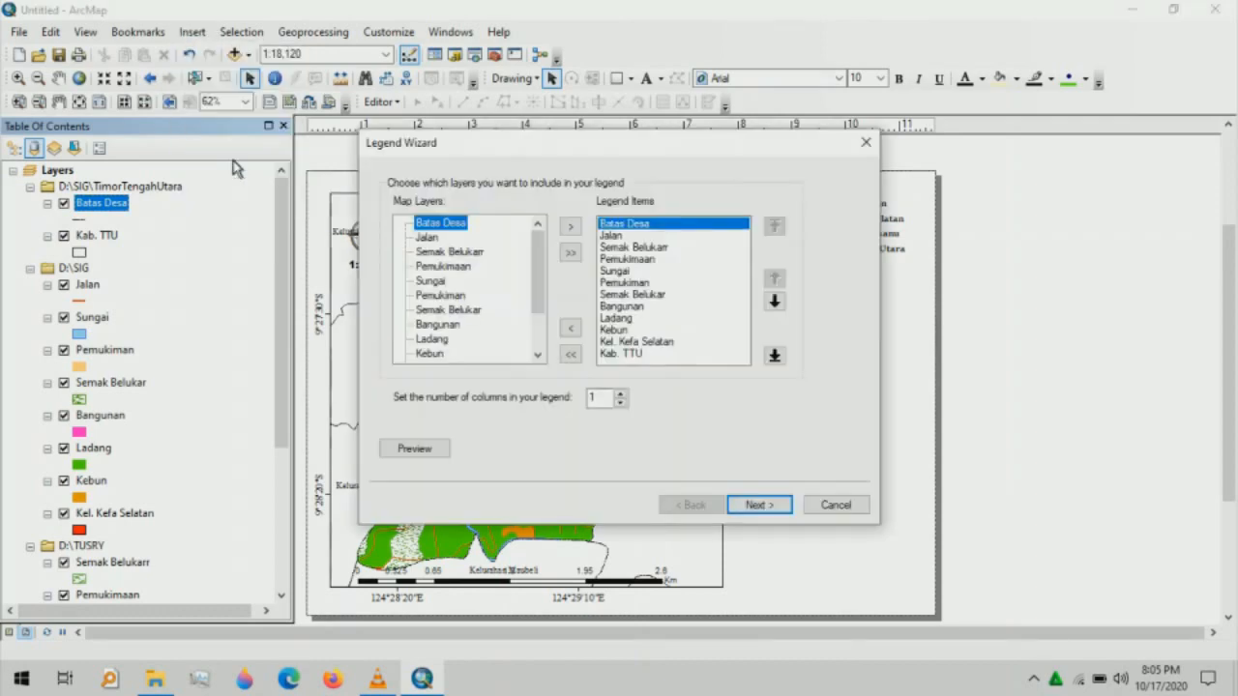
{"action": "left_click", "coordinate": [622, 237]}
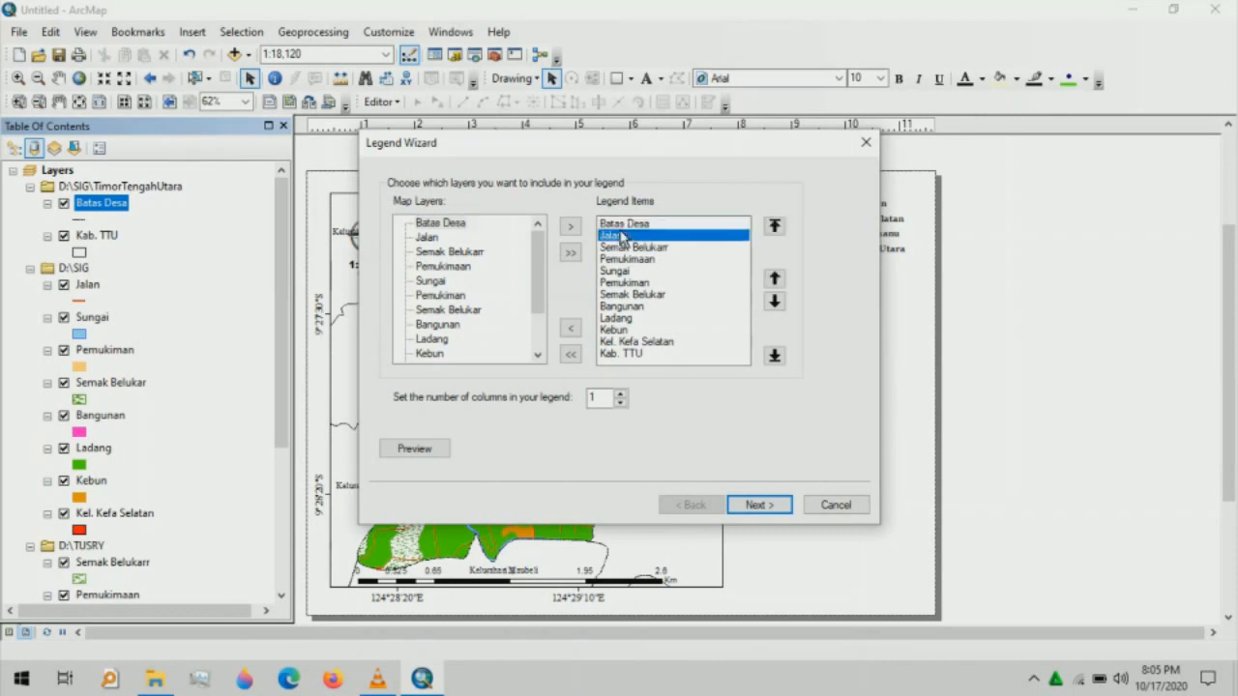
{"action": "left_click", "coordinate": [775, 278]}
{"action": "left_click", "coordinate": [610, 274]}
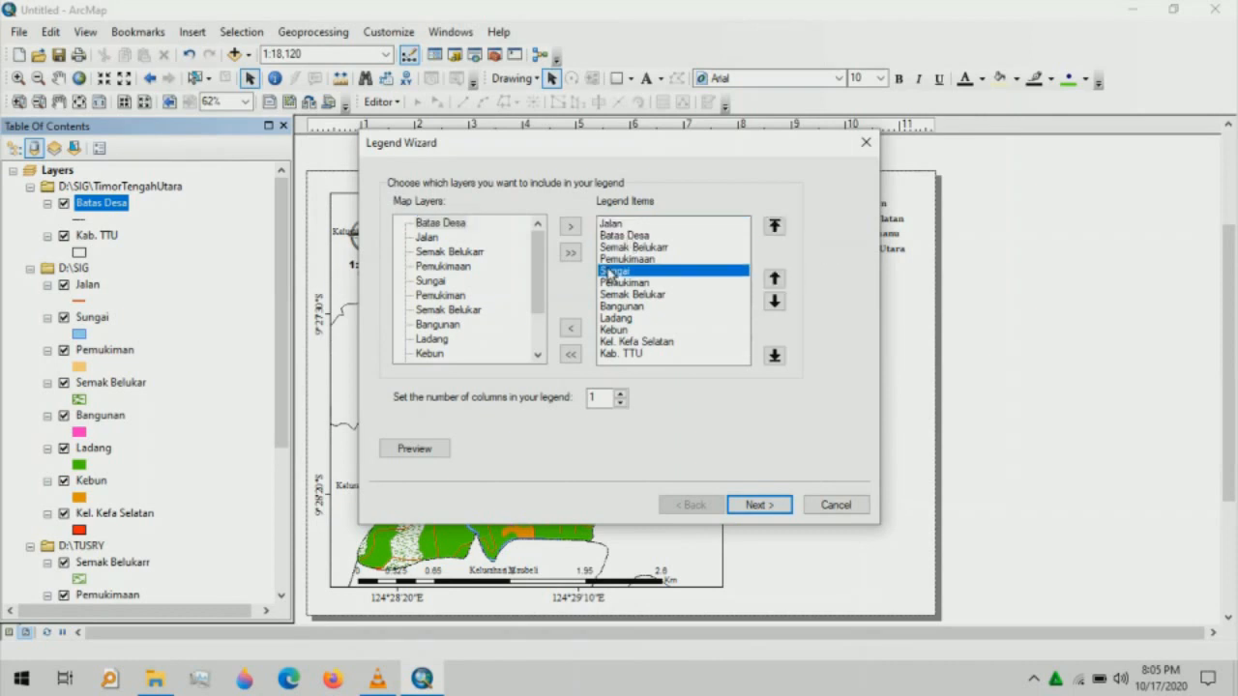
{"action": "left_click", "coordinate": [774, 280]}
{"action": "left_click", "coordinate": [775, 279]}
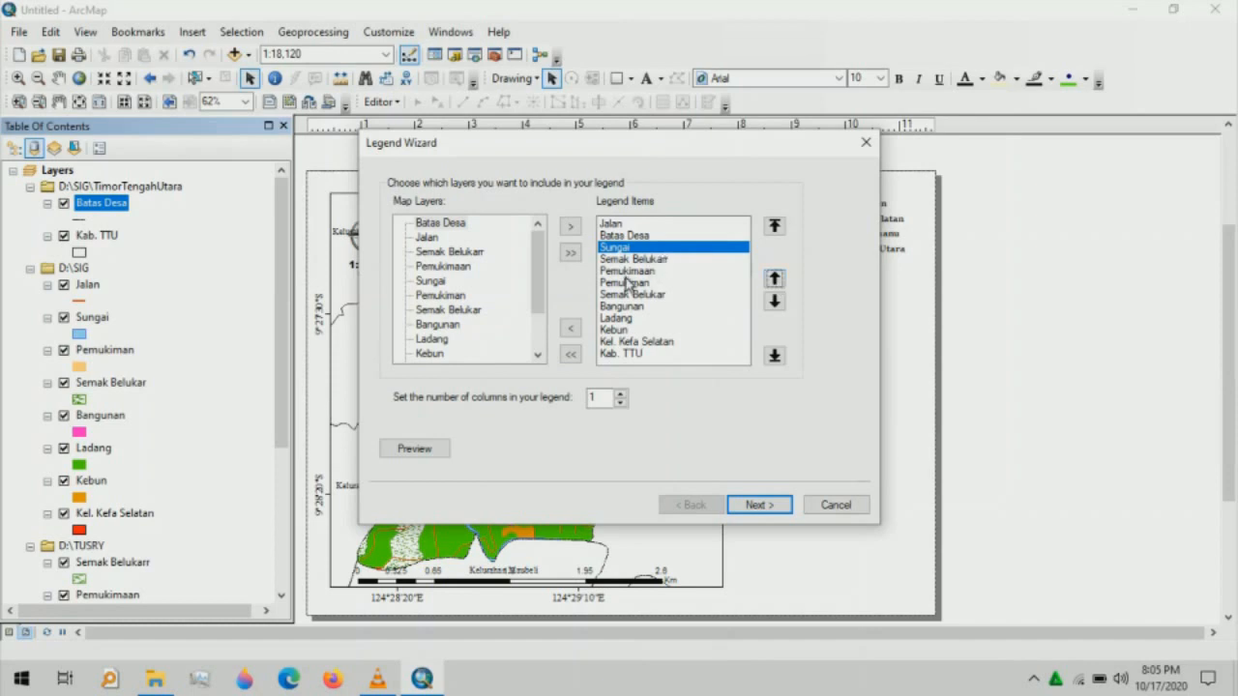
- Remove the duplicate Pemukimaan and Semak Belukarr entries from the legend items
{"action": "left_click", "coordinate": [624, 271]}
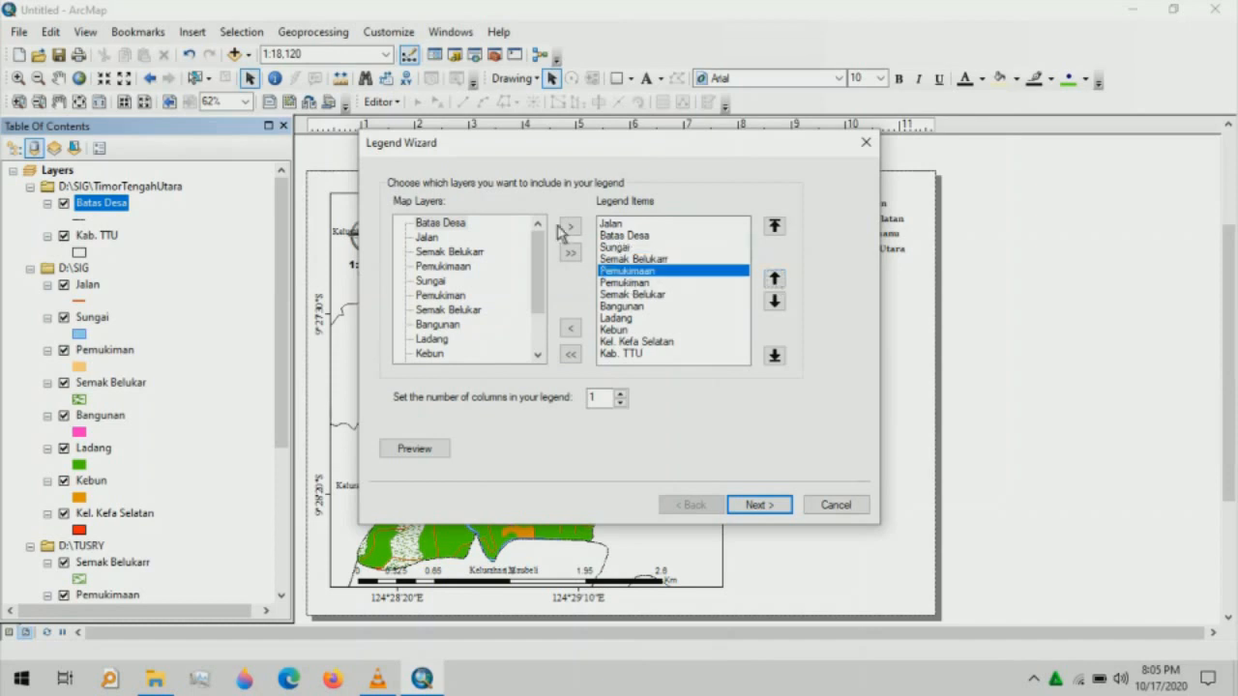
{"action": "left_click", "coordinate": [571, 328]}
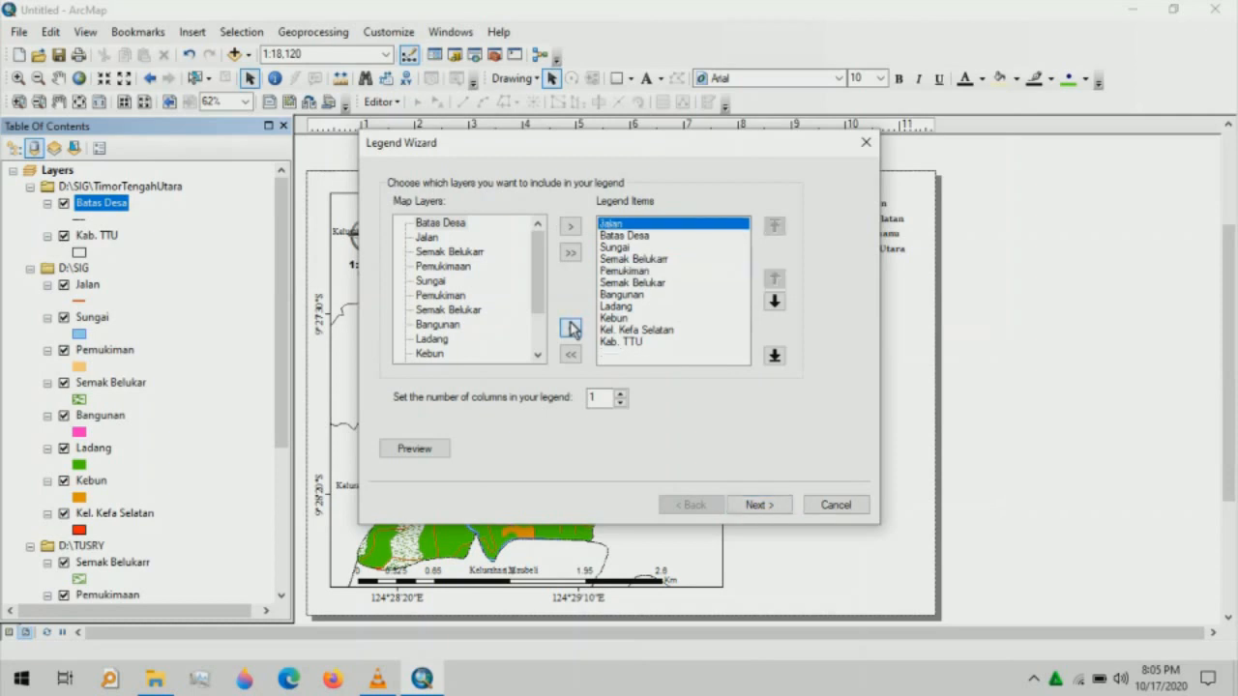
{"action": "left_click", "coordinate": [650, 259]}
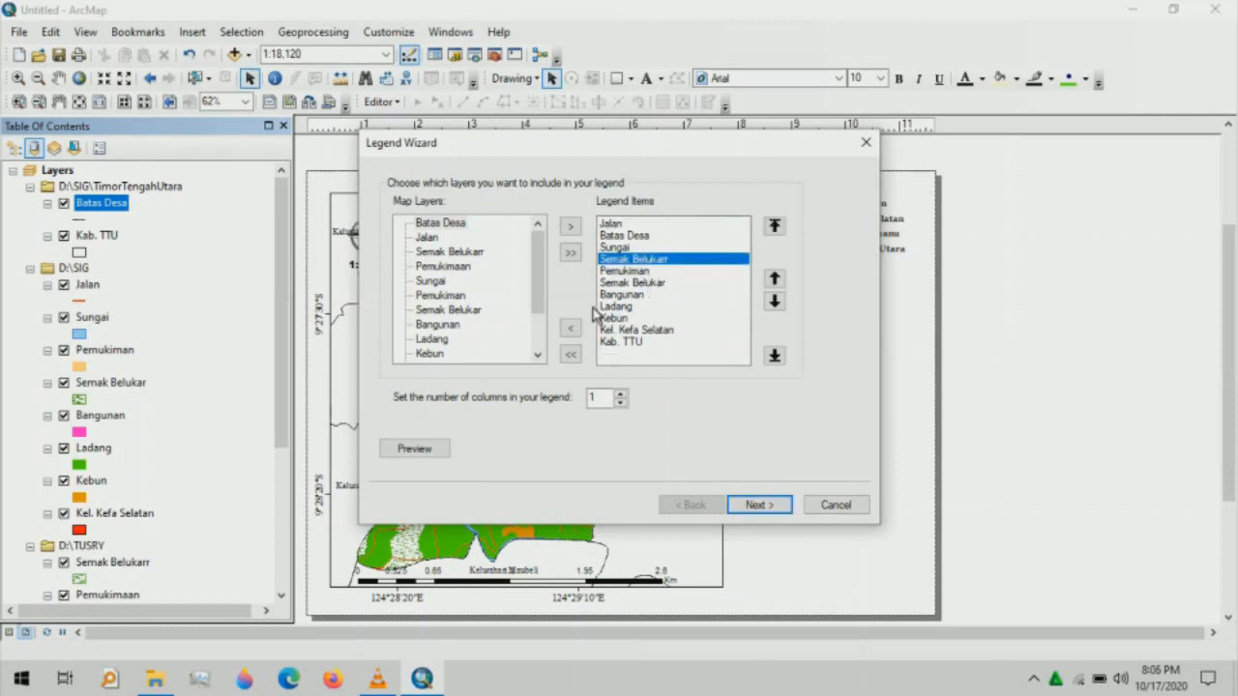
{"action": "left_click", "coordinate": [569, 330]}
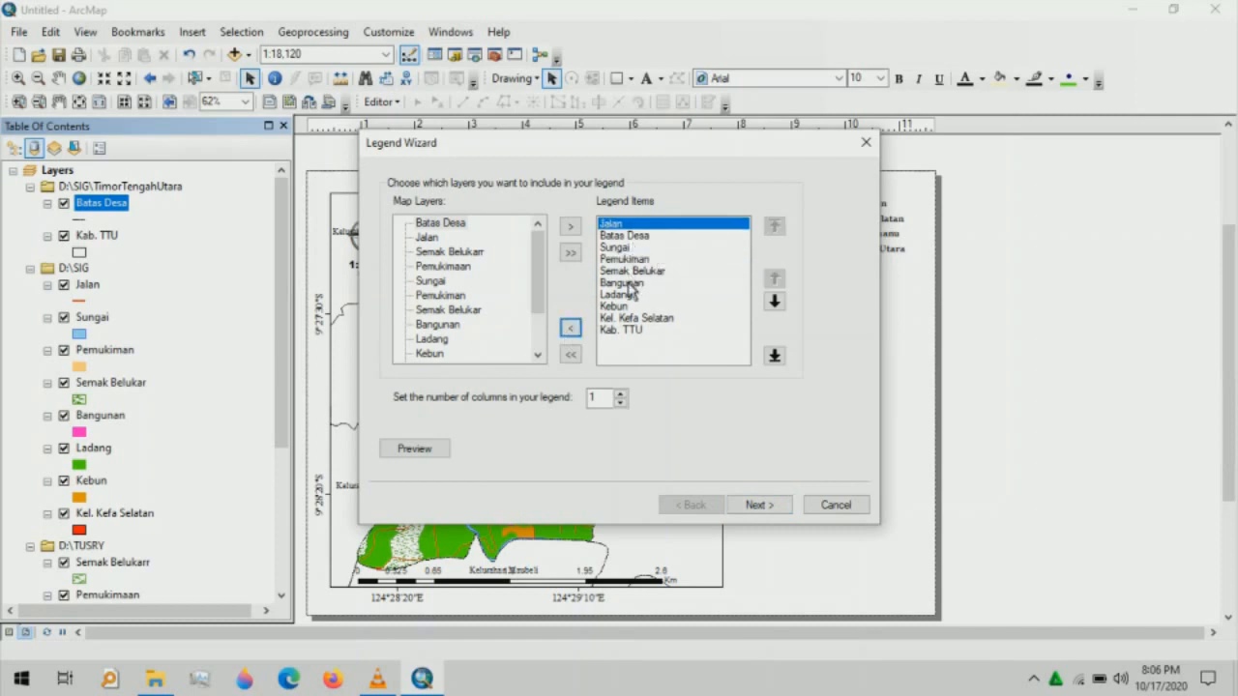
- Reorder Bangunan, Ladang and Semak Belukar, then set the legend to 2 columns
{"action": "left_click", "coordinate": [629, 284]}
{"action": "left_click", "coordinate": [775, 278]}
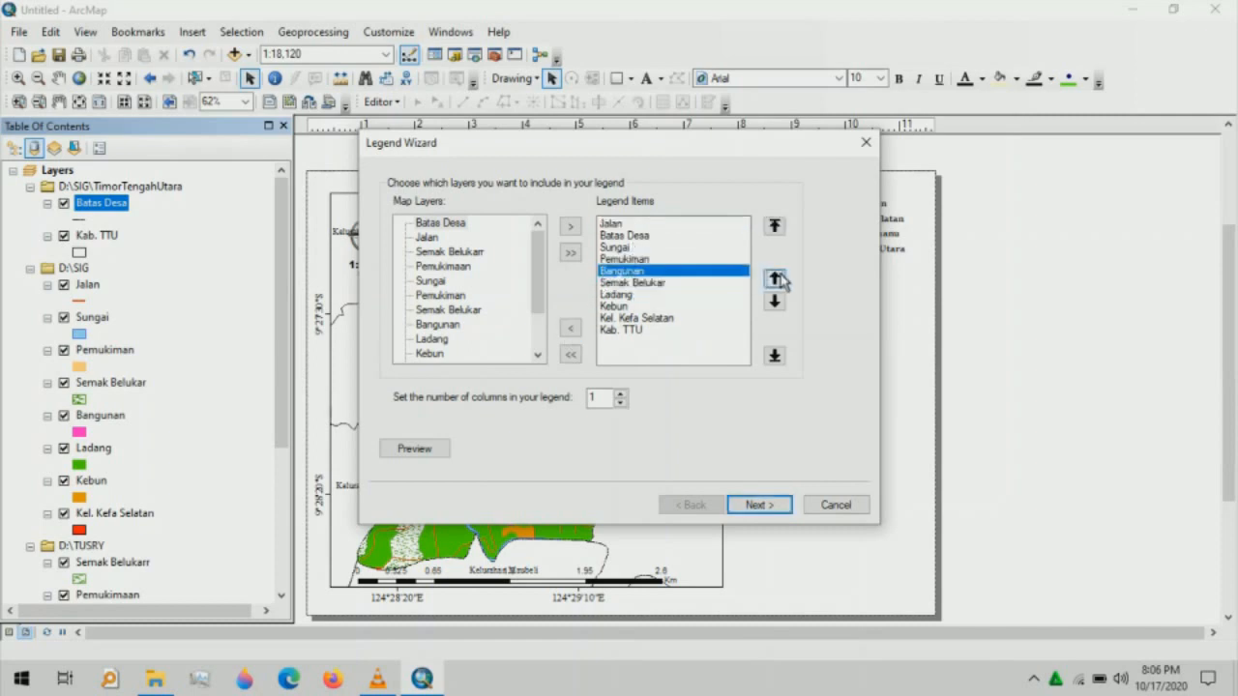
{"action": "left_click", "coordinate": [775, 278]}
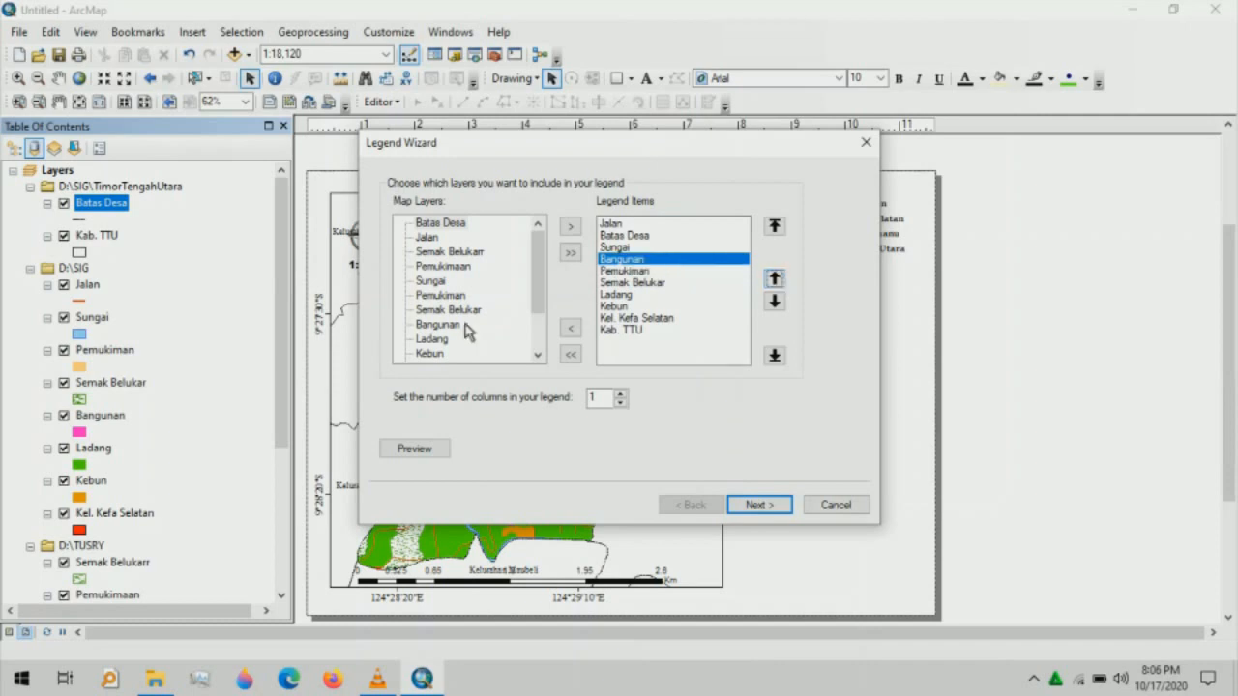
{"action": "left_click", "coordinate": [621, 295]}
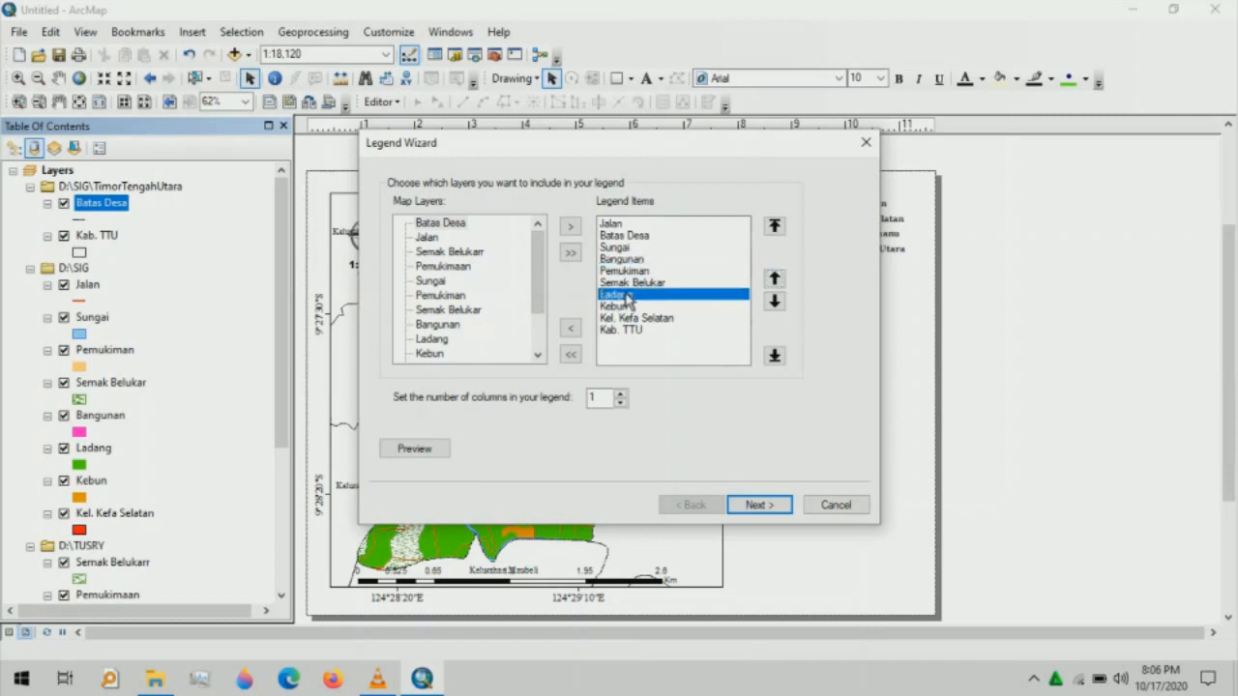
{"action": "left_click", "coordinate": [772, 281]}
{"action": "left_click", "coordinate": [619, 294]}
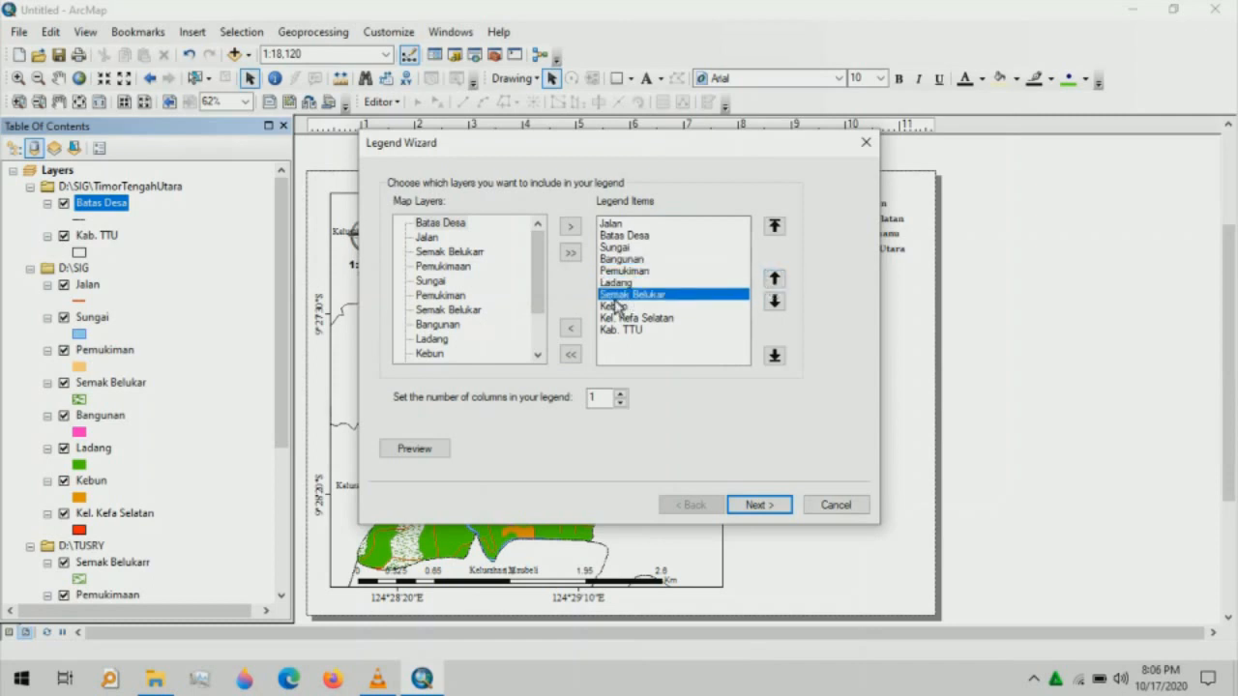
{"action": "left_click", "coordinate": [773, 280]}
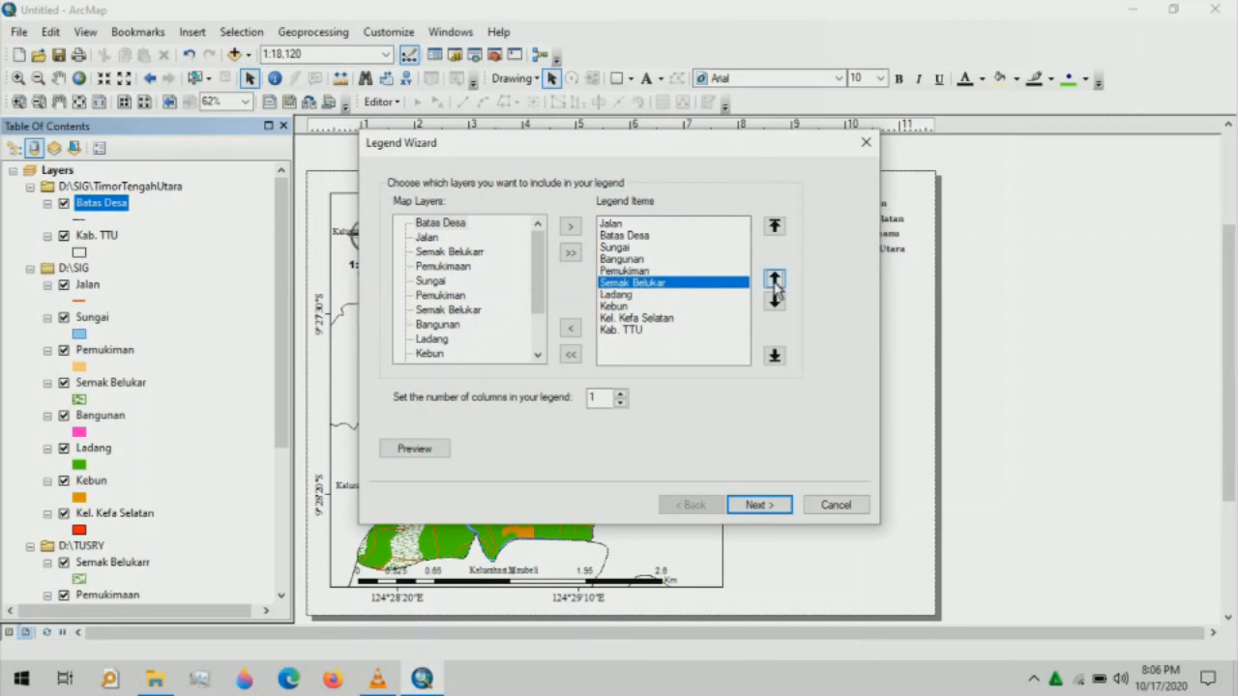
{"action": "left_click", "coordinate": [776, 301]}
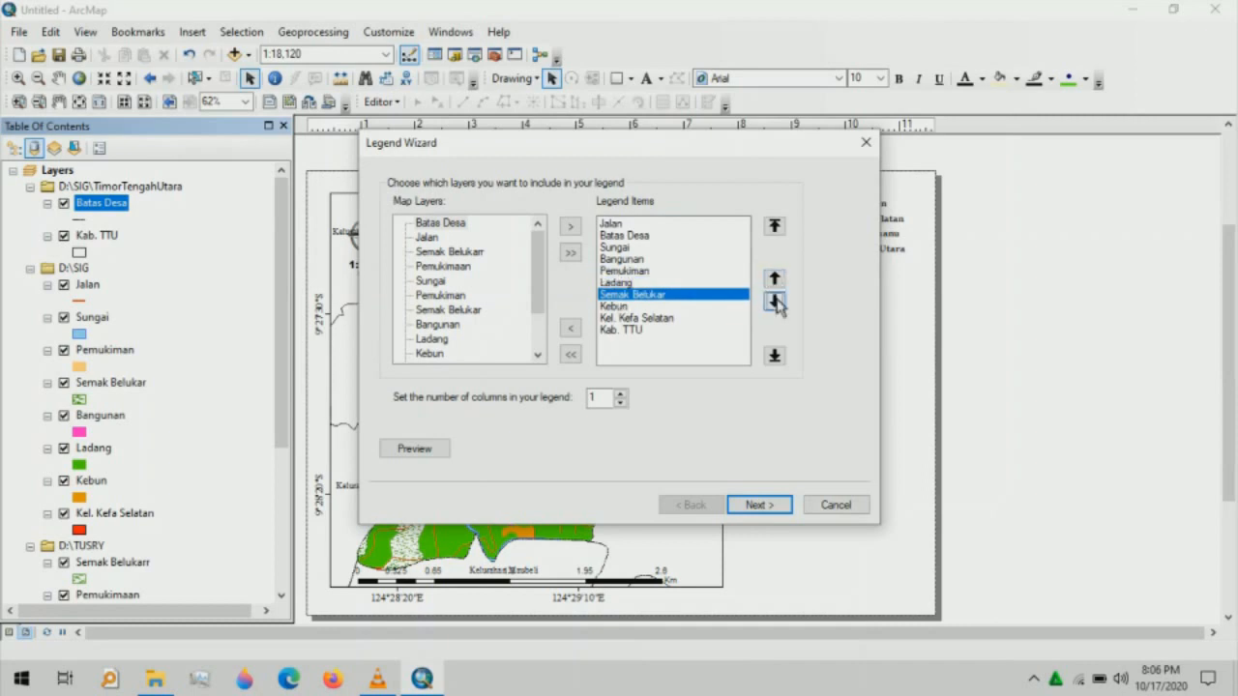
{"action": "left_click", "coordinate": [775, 302]}
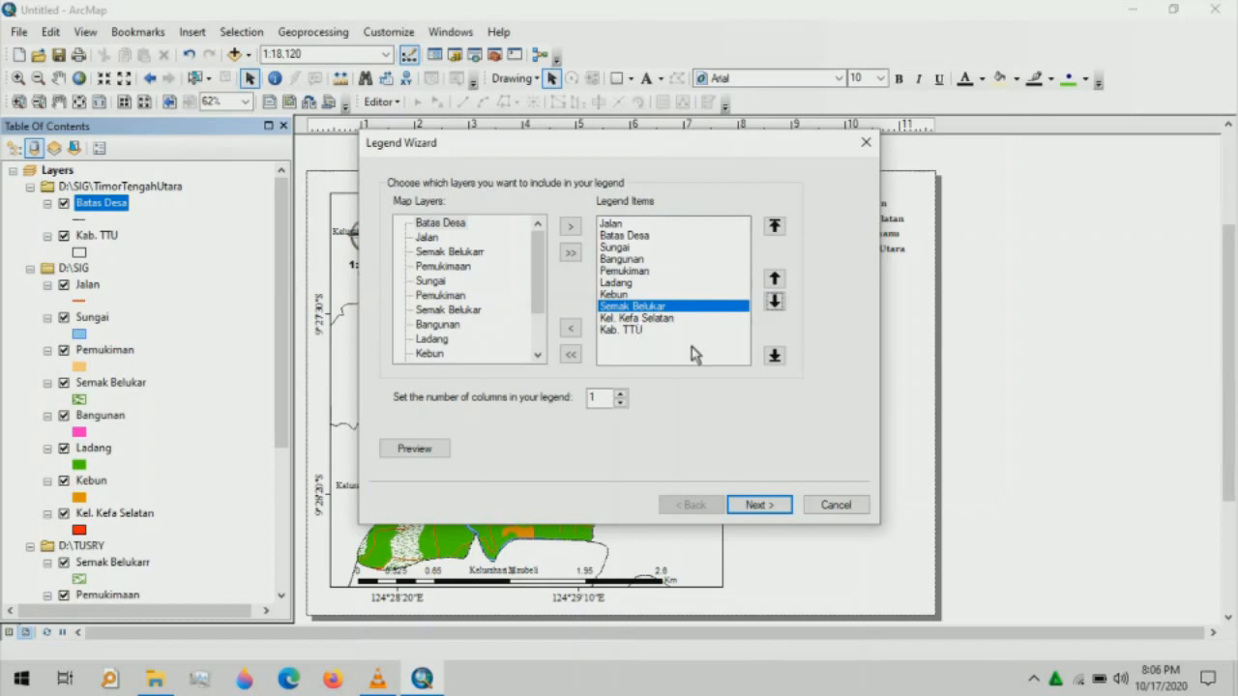
{"action": "left_click", "coordinate": [621, 393]}
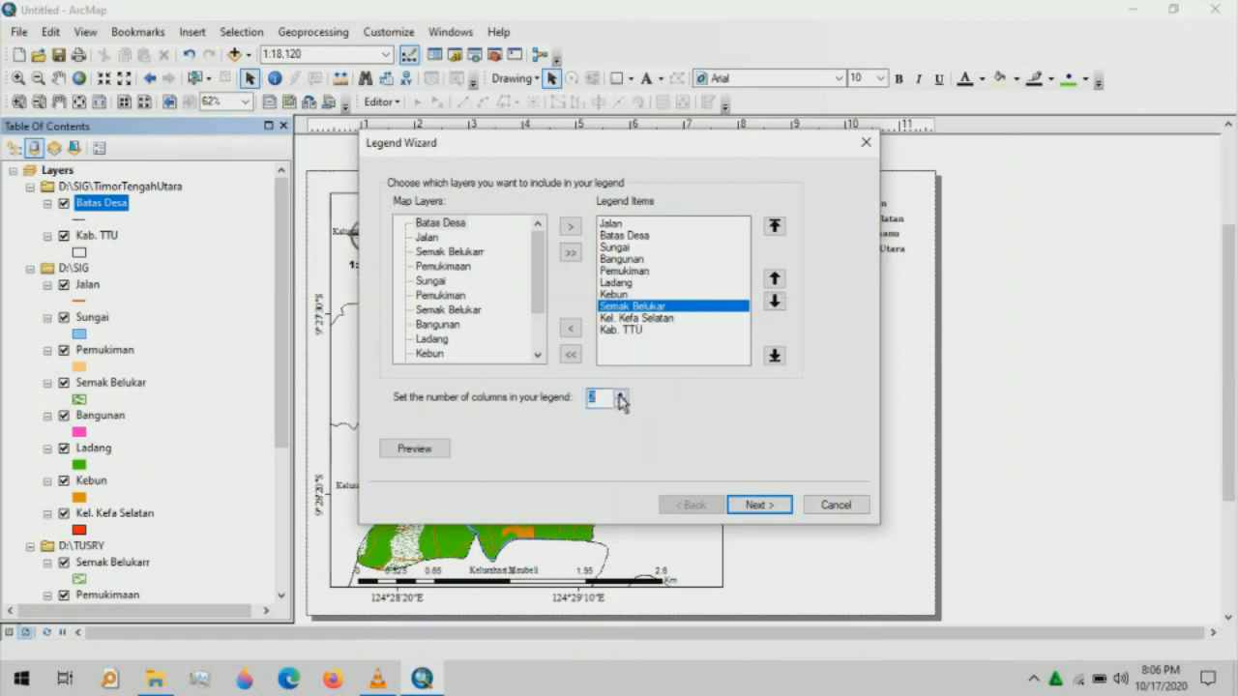
{"action": "left_click", "coordinate": [757, 507]}
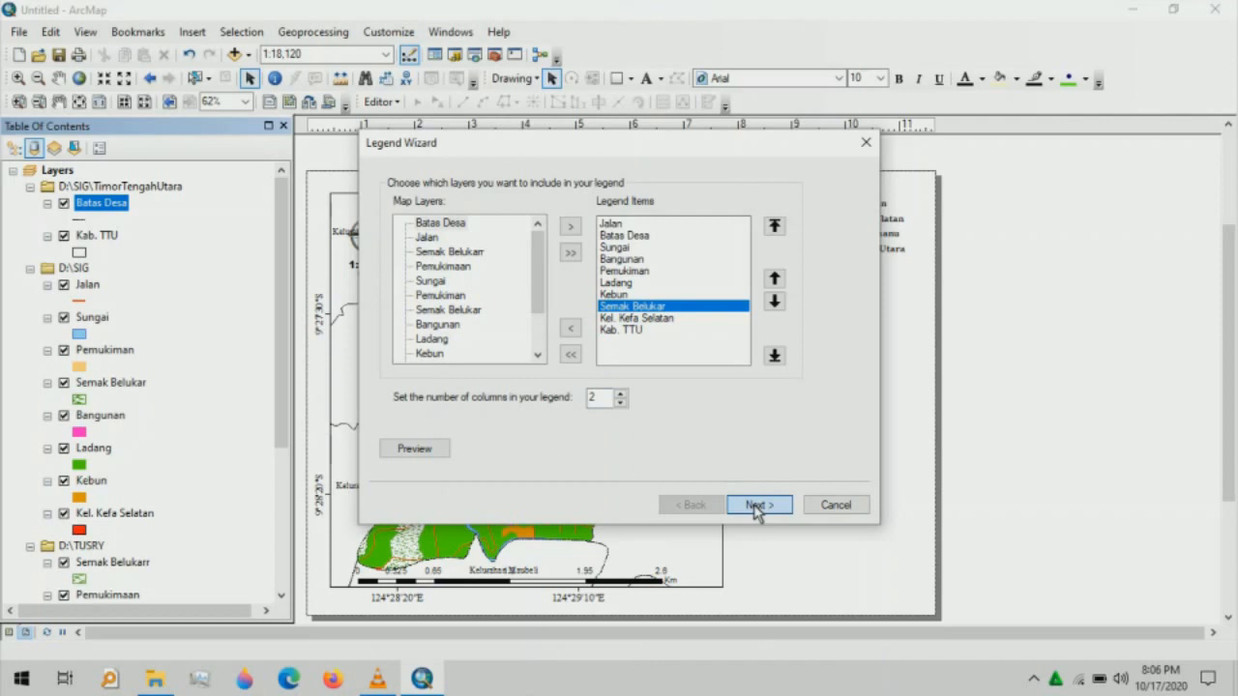
- Finish the Legend Wizard, keeping the Legenda title, frame and spacing settings
{"action": "left_click", "coordinate": [757, 506]}
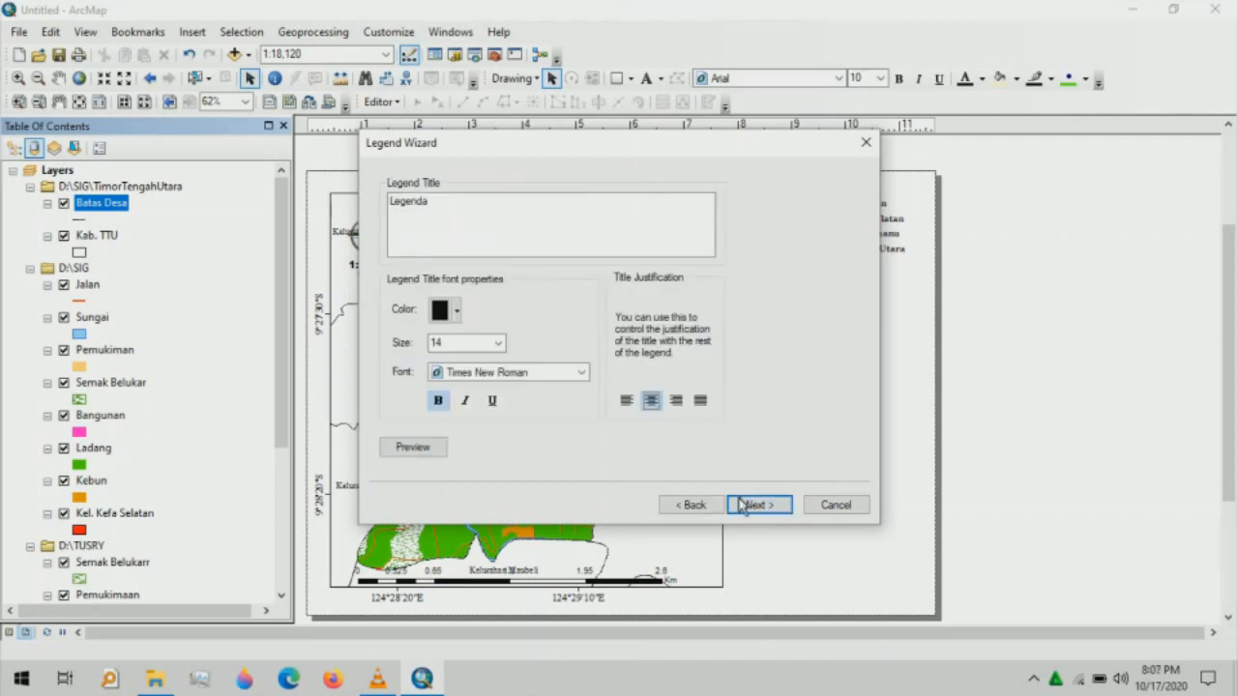
{"action": "left_click", "coordinate": [742, 506]}
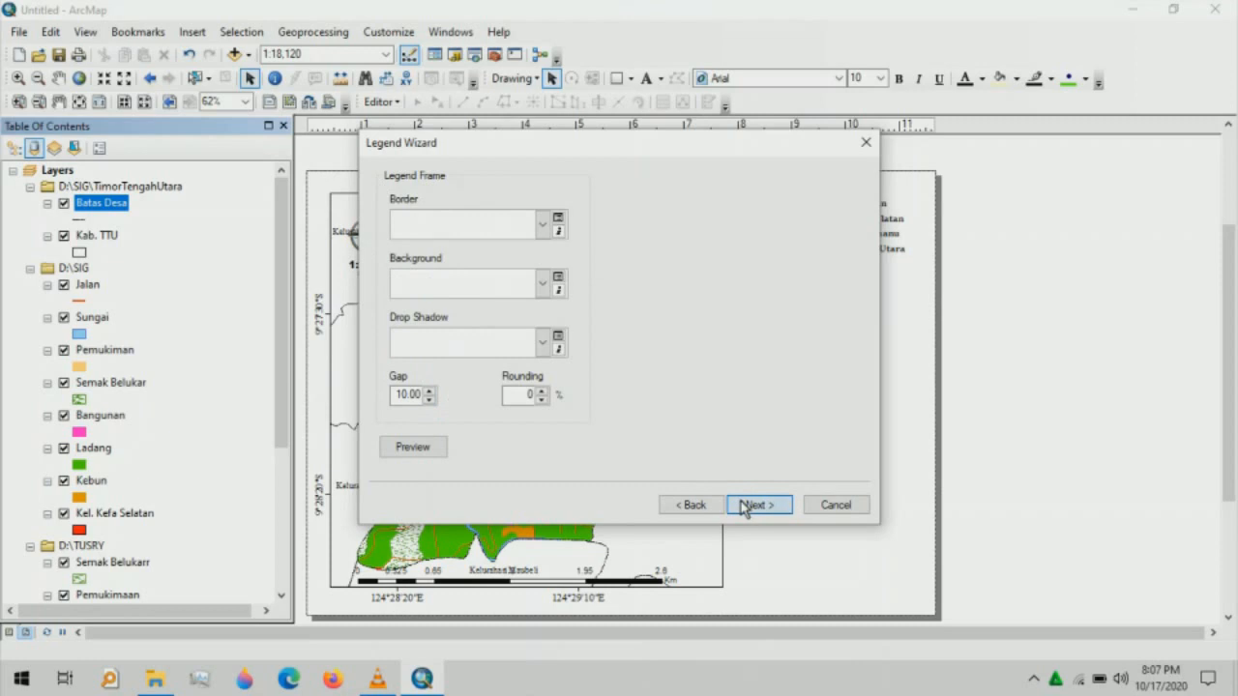
{"action": "left_click", "coordinate": [744, 507]}
{"action": "left_click", "coordinate": [744, 507]}
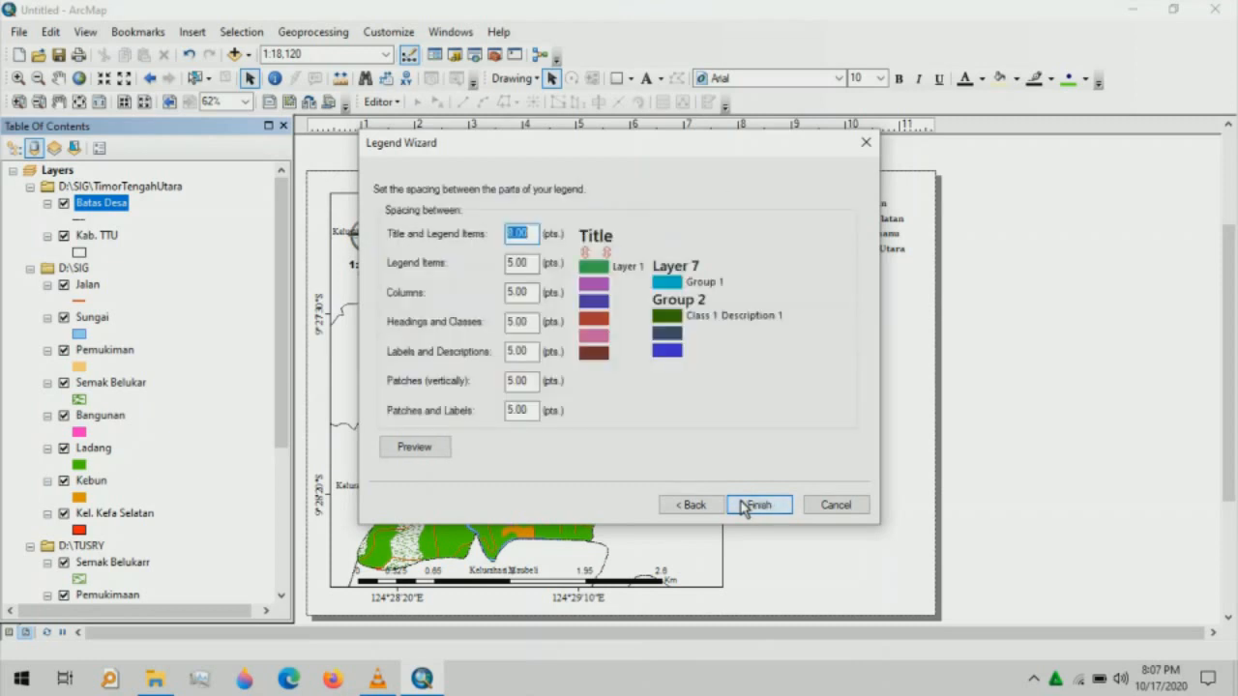
{"action": "left_click", "coordinate": [746, 505]}
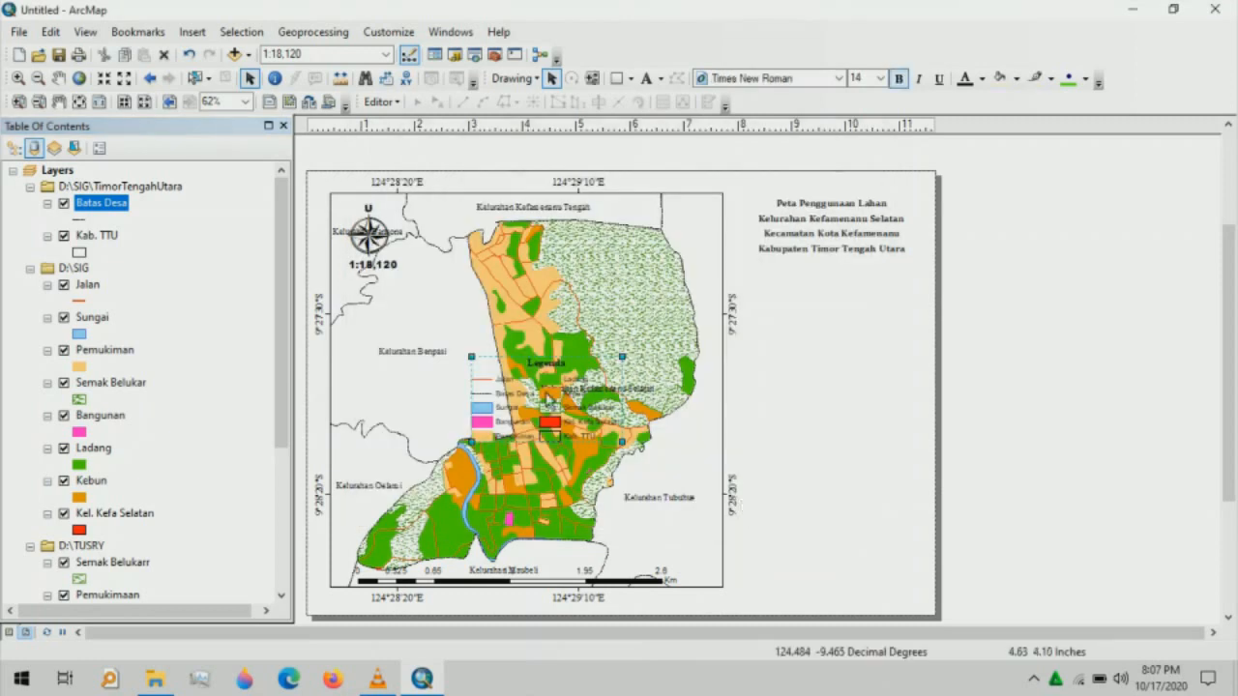
- Move the inserted legend to the upper right, just below the map title
{"action": "left_click_drag", "start_coordinate": [541, 398], "coordinate": [824, 305]}
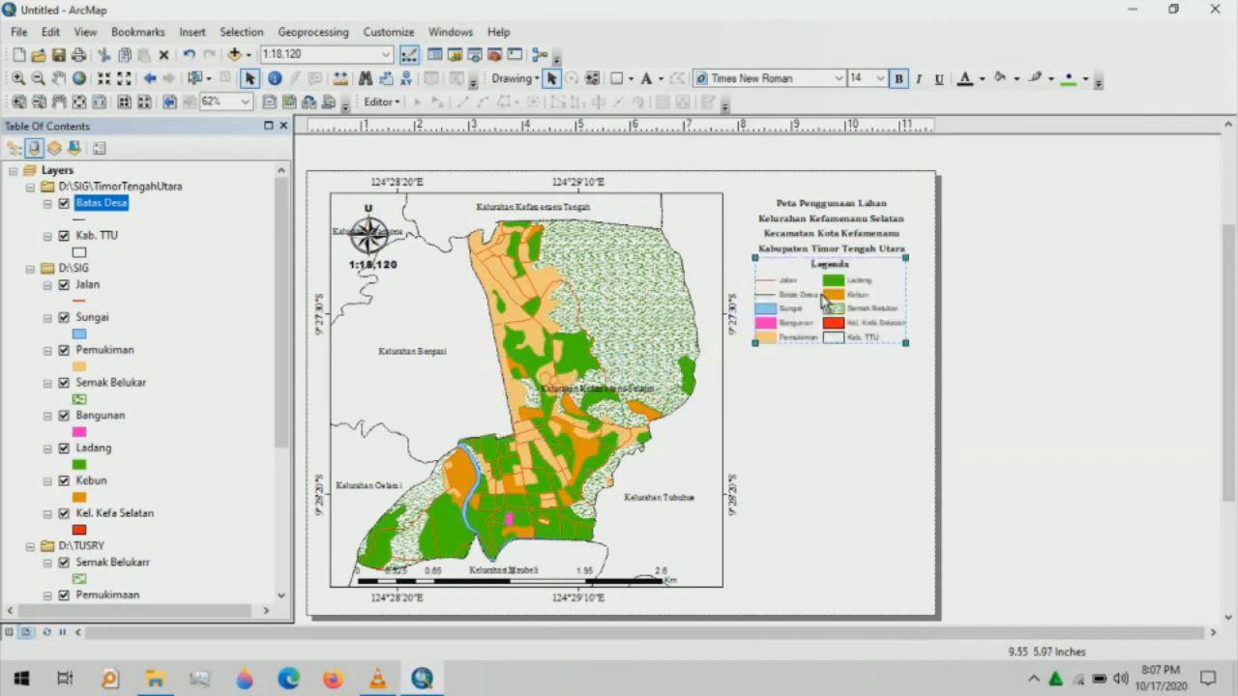
{"action": "left_click", "coordinate": [830, 391]}
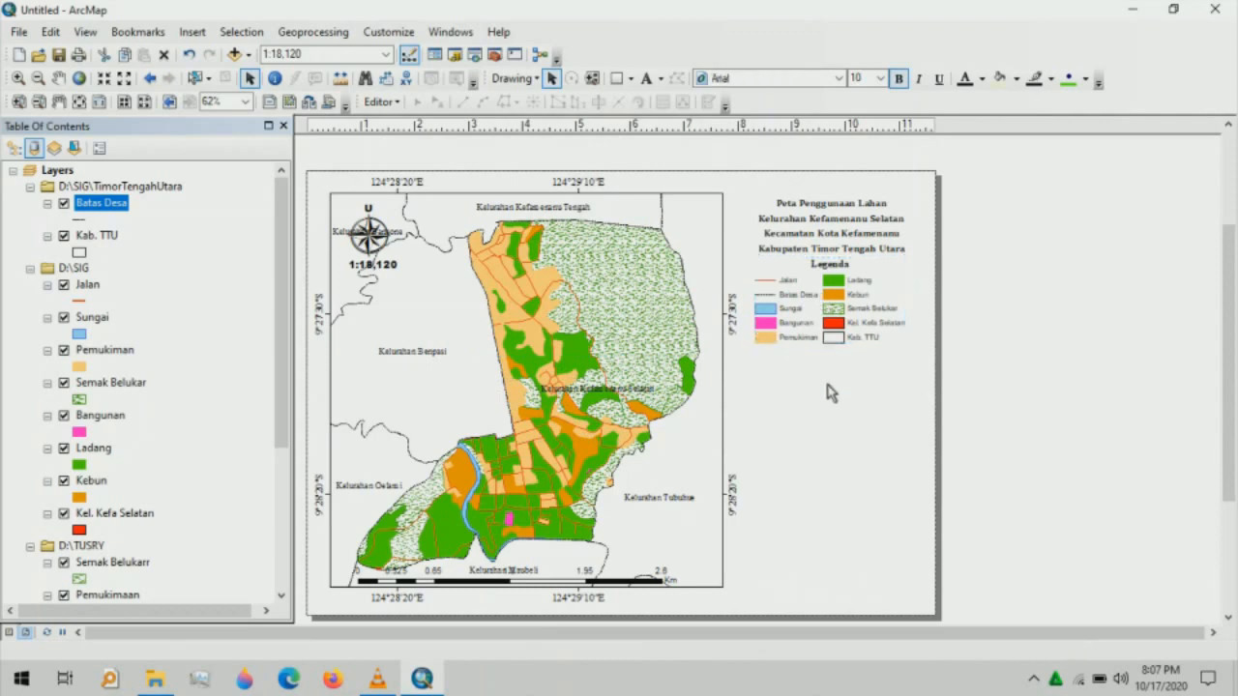
{"action": "left_click", "coordinate": [617, 80]}
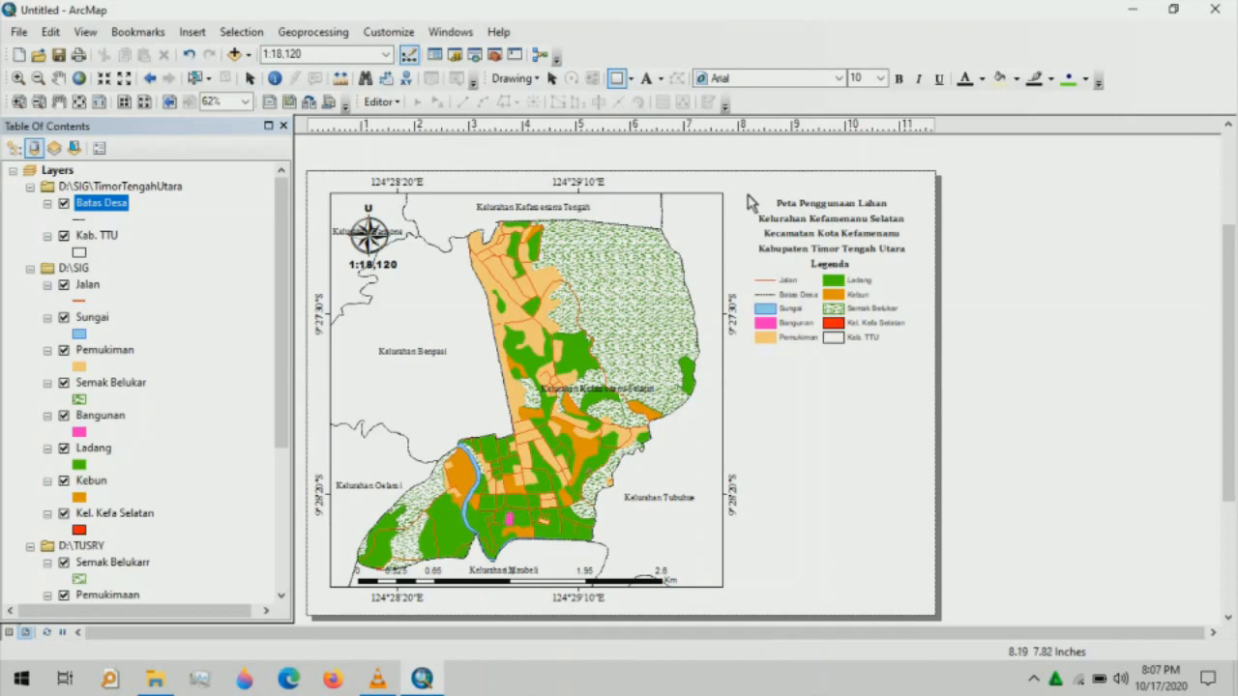
- Frame the four-line title with a rectangle that has no fill and a black outline
{"action": "left_click_drag", "start_coordinate": [748, 196], "coordinate": [920, 263]}
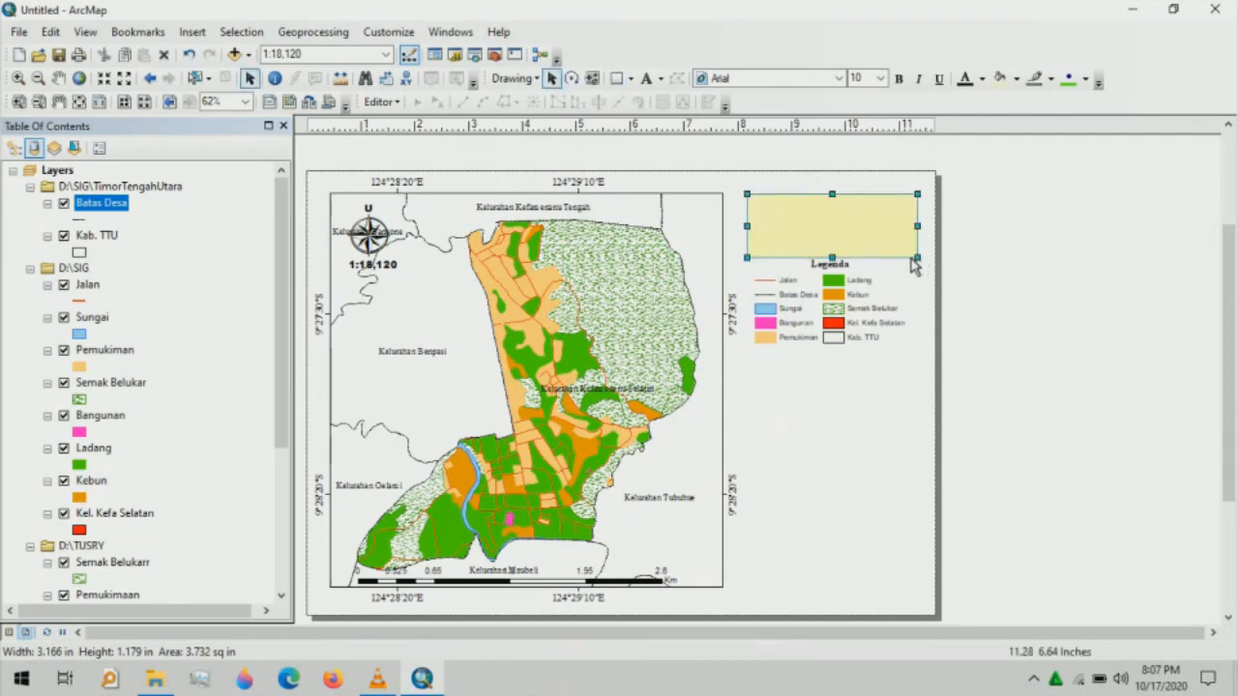
{"action": "right_click", "coordinate": [829, 241]}
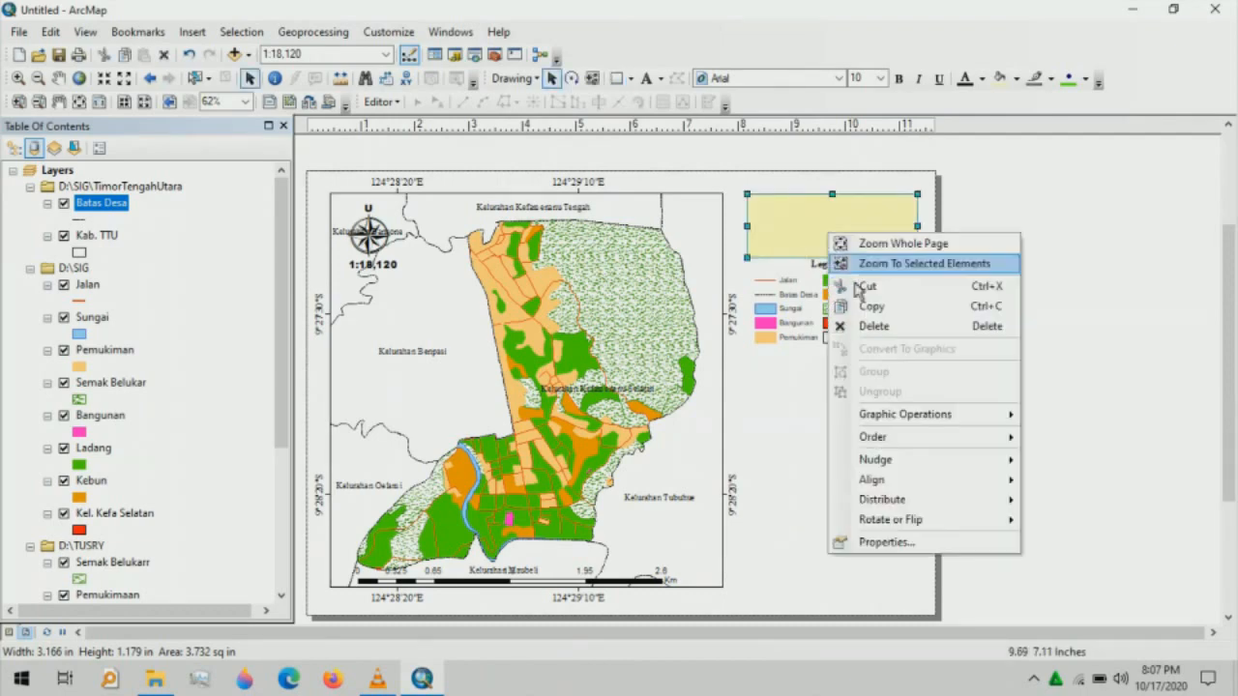
{"action": "left_click", "coordinate": [875, 543]}
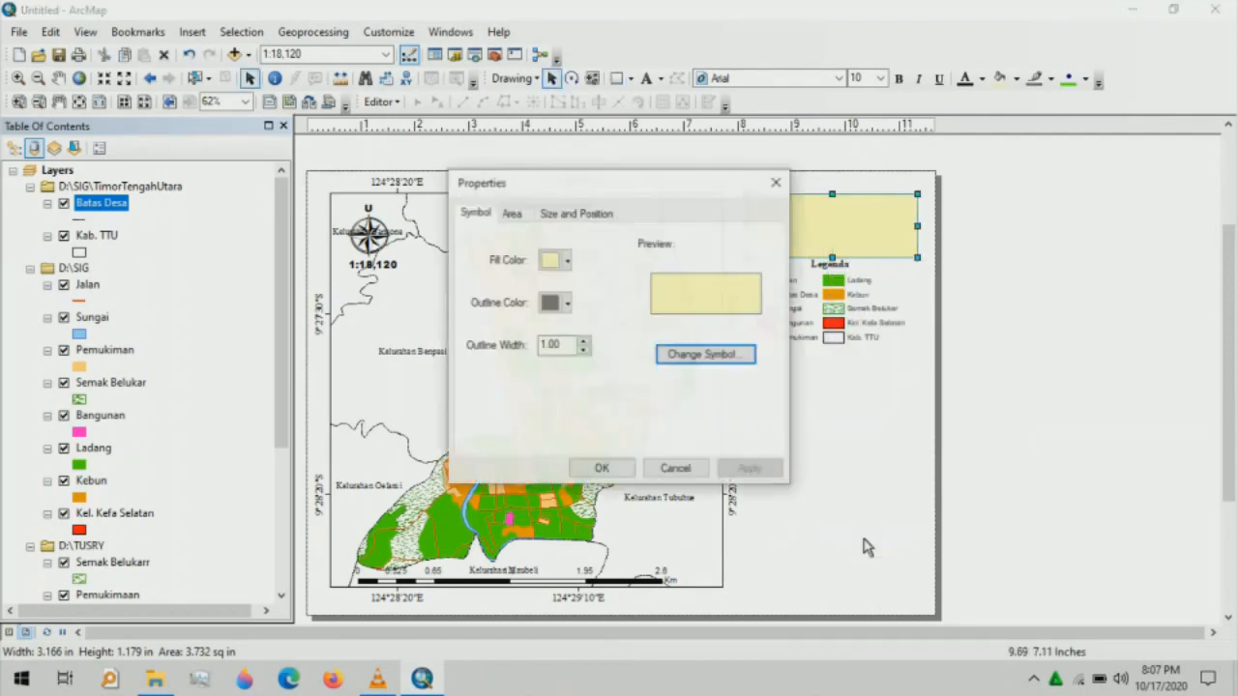
{"action": "left_click", "coordinate": [566, 263]}
{"action": "left_click", "coordinate": [584, 289]}
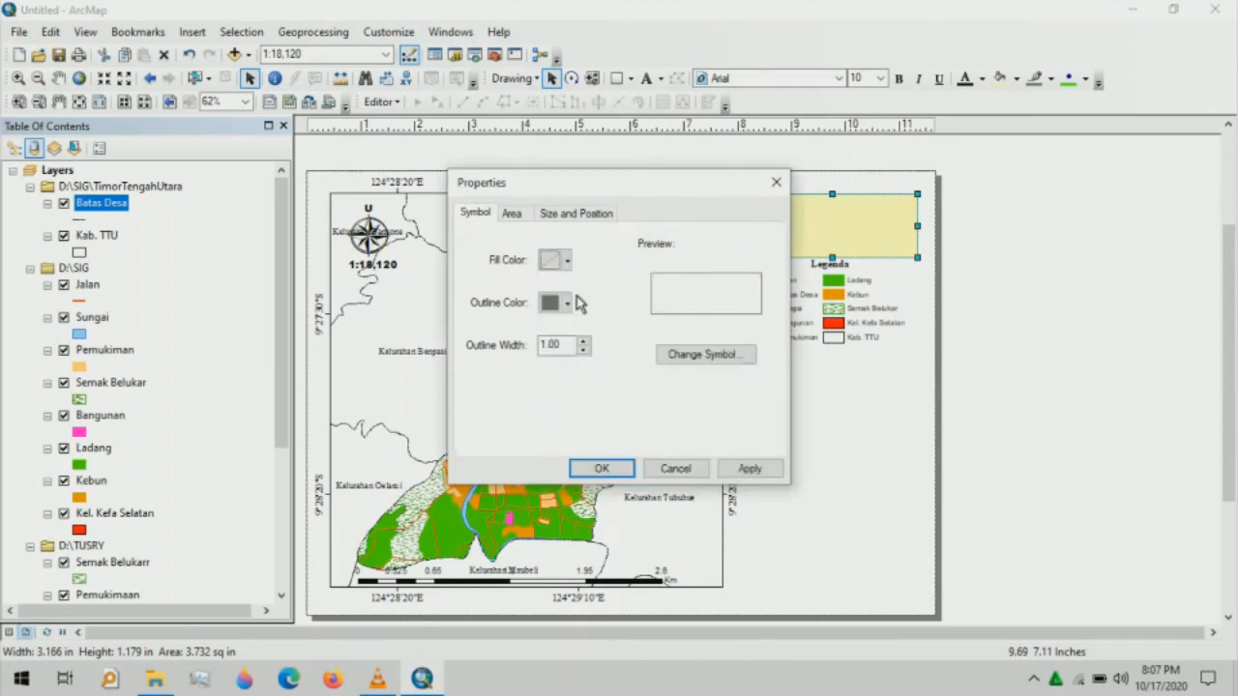
{"action": "left_click", "coordinate": [551, 301]}
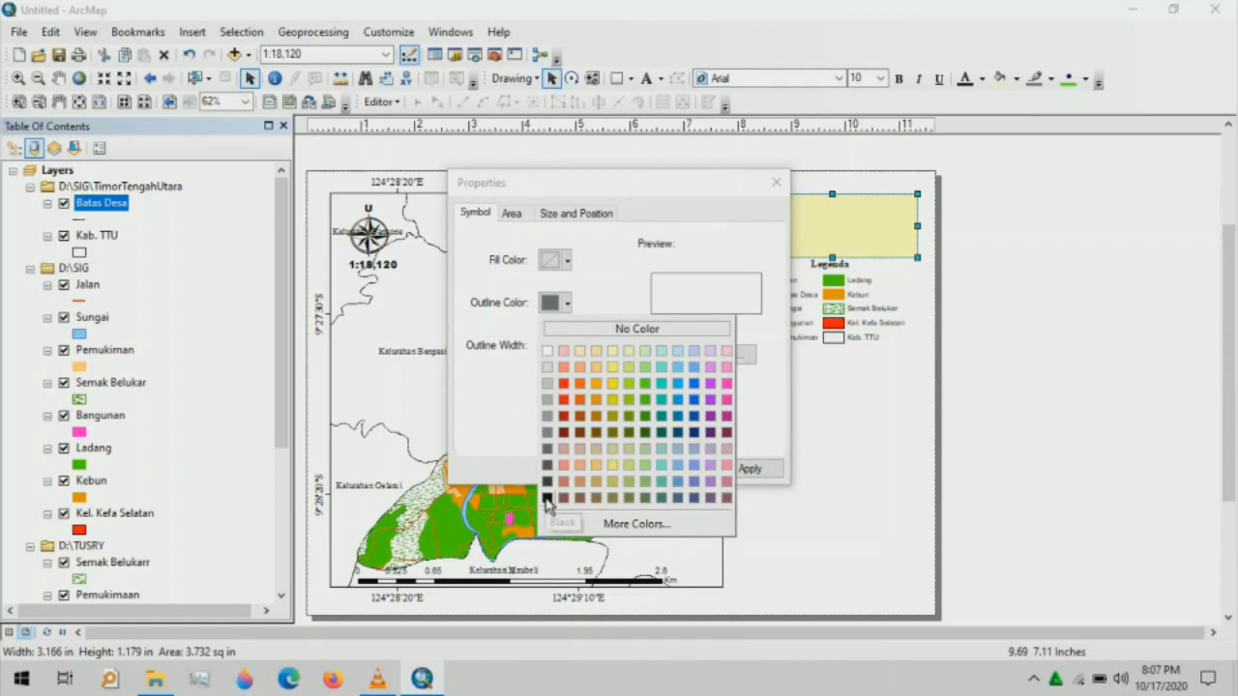
{"action": "left_click", "coordinate": [547, 499]}
{"action": "left_click", "coordinate": [581, 467]}
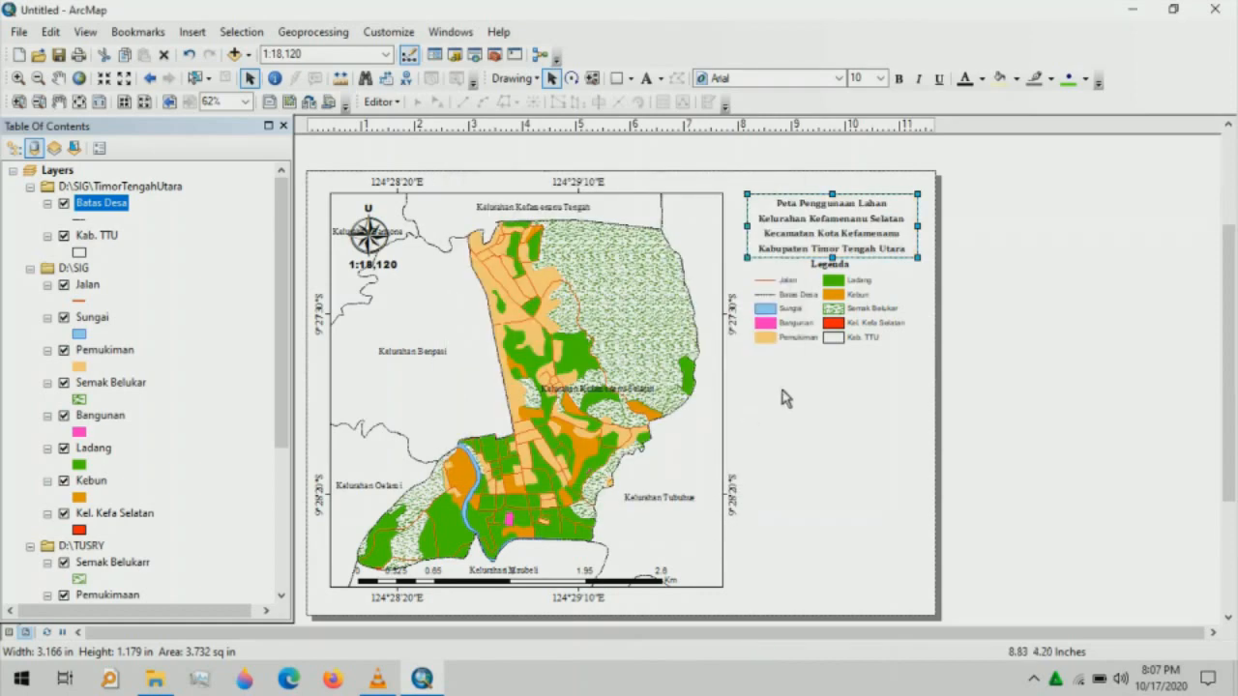
{"action": "left_click", "coordinate": [616, 78]}
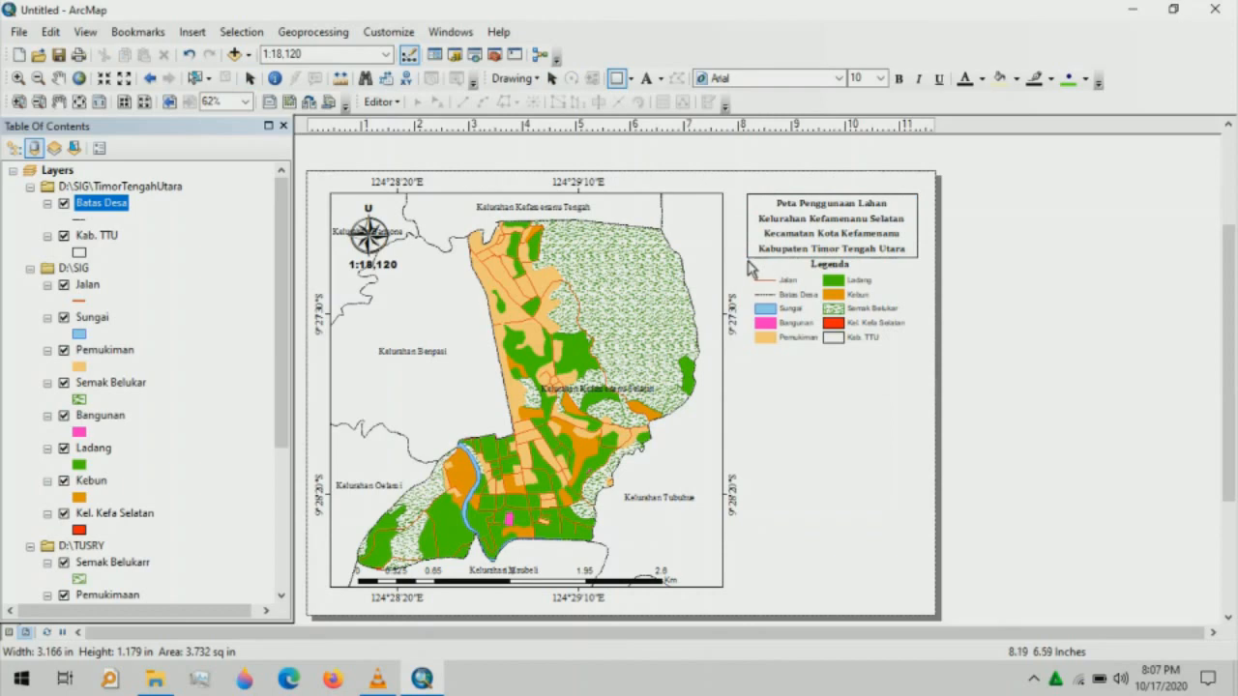
- Draw a rectangle over the legend, aligned with the title frame's right edge and bottom
{"action": "mouse_move", "coordinate": [747, 258]}
{"action": "left_mouse_down"}
{"action": "mouse_move", "coordinate": [797, 260]}
{"action": "mouse_move", "coordinate": [801, 275]}
{"action": "mouse_move", "coordinate": [749, 261]}
{"action": "left_mouse_up"}
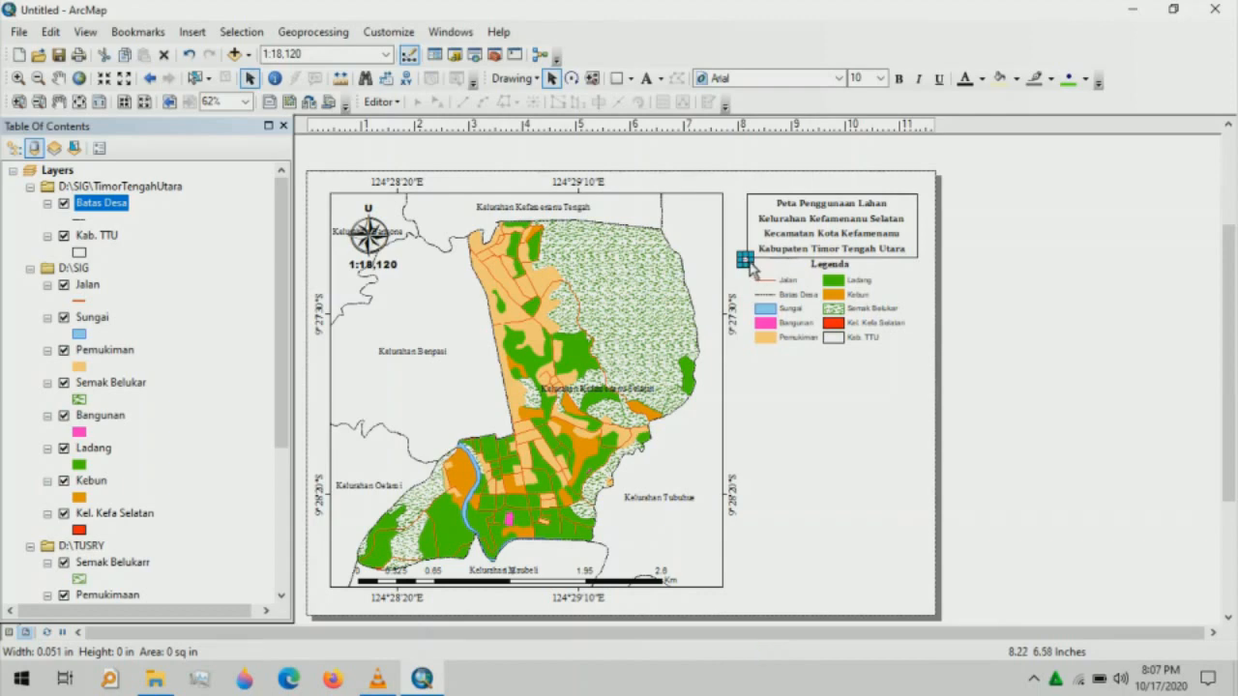
{"action": "key", "text": "Delete"}
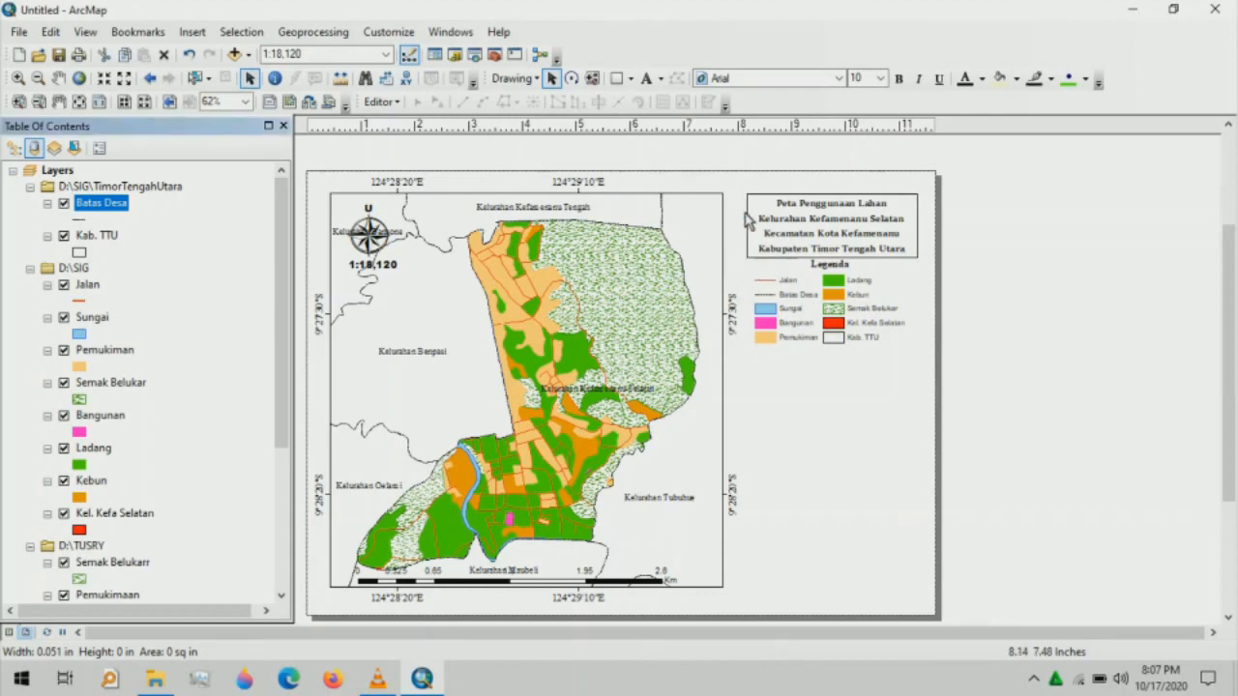
{"action": "left_click", "coordinate": [745, 262]}
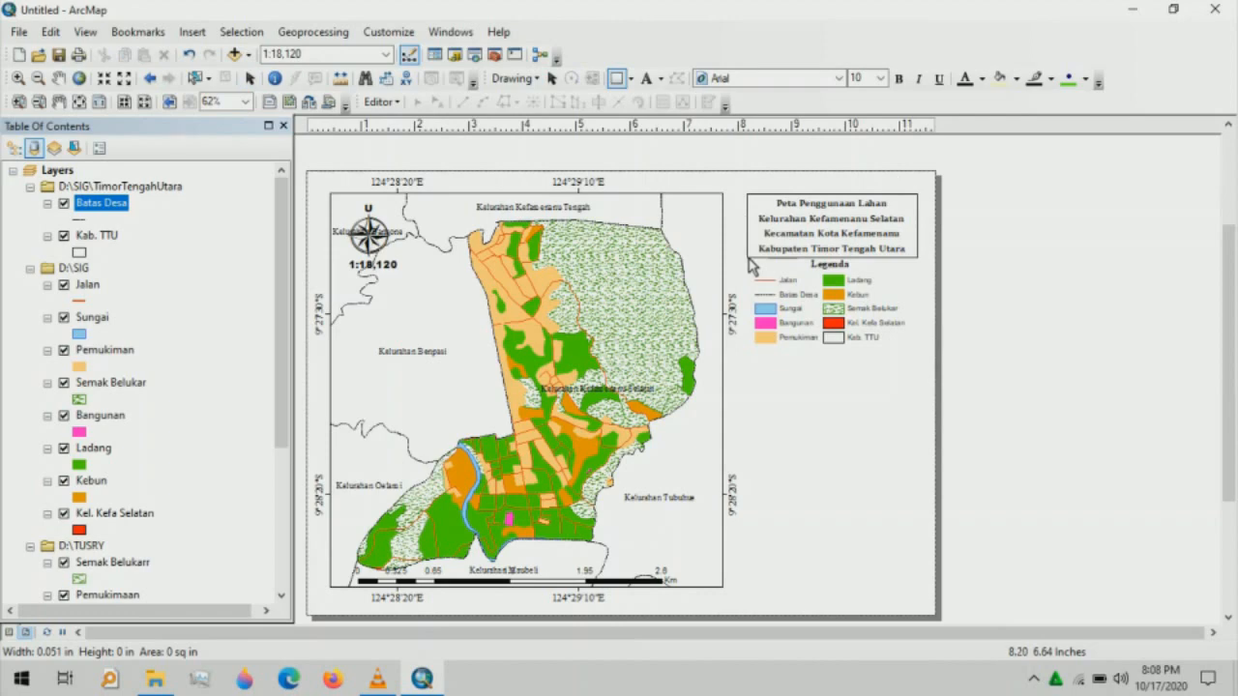
{"action": "left_click_drag", "start_coordinate": [751, 266], "coordinate": [917, 350]}
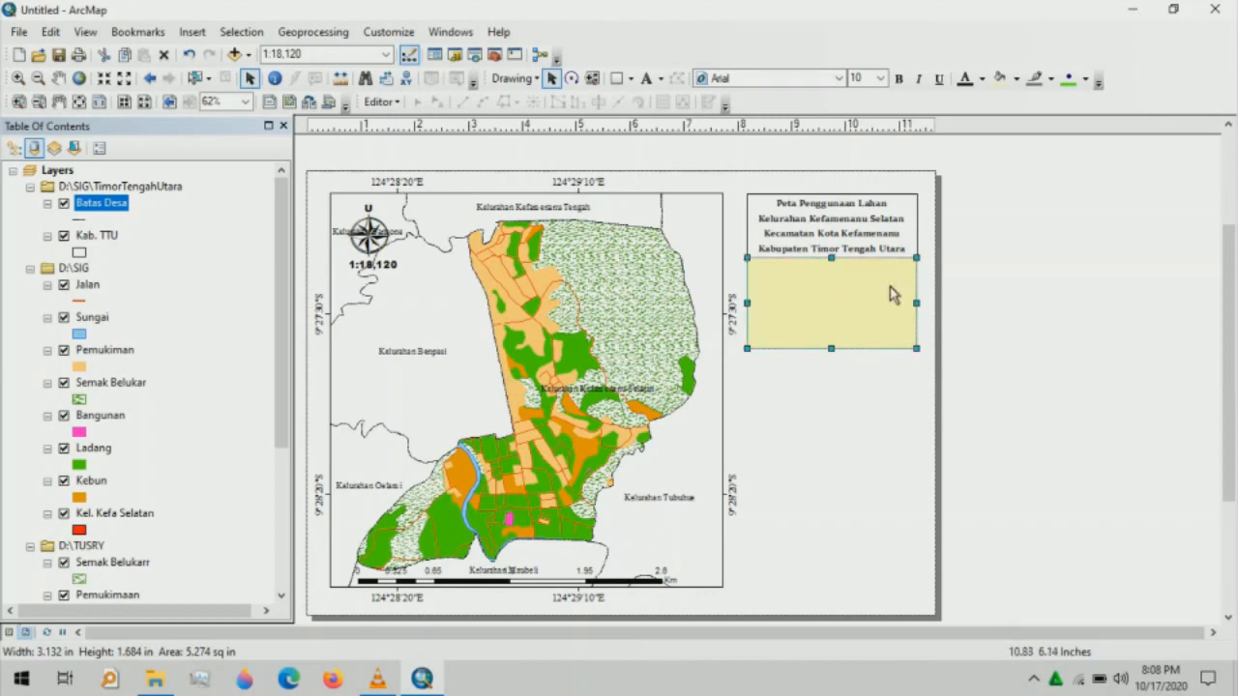
{"action": "left_click_drag", "start_coordinate": [917, 308], "coordinate": [919, 308]}
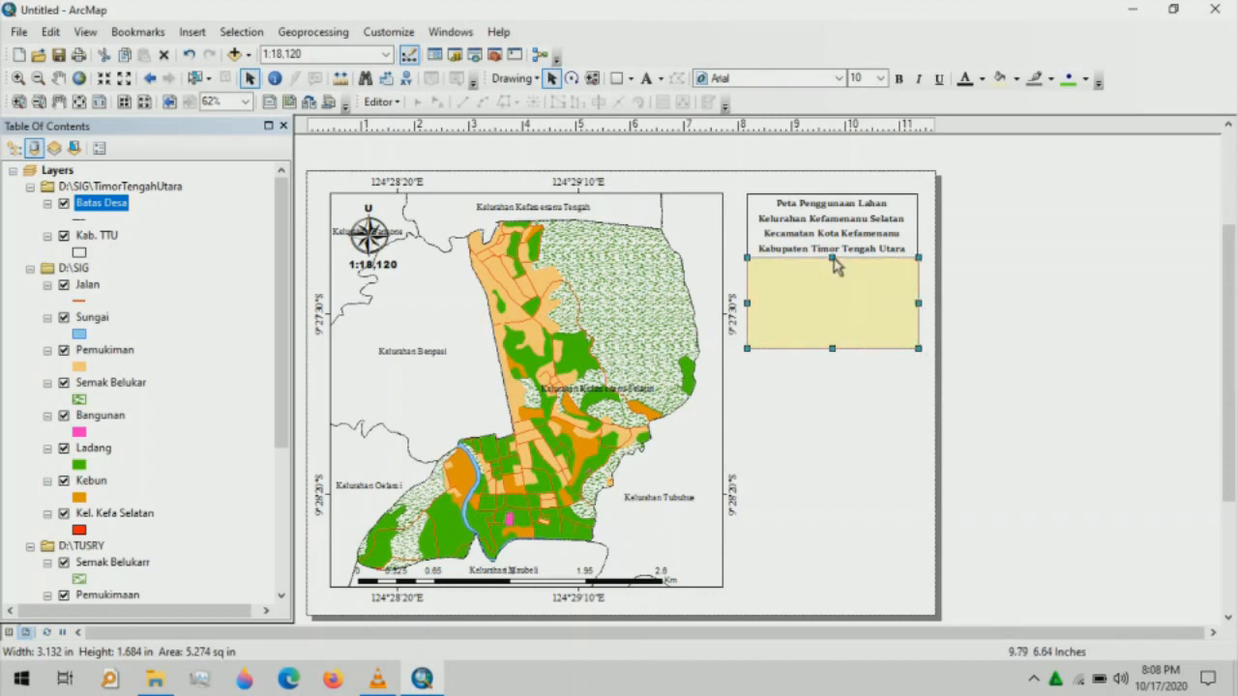
{"action": "left_click_drag", "start_coordinate": [833, 258], "coordinate": [833, 259]}
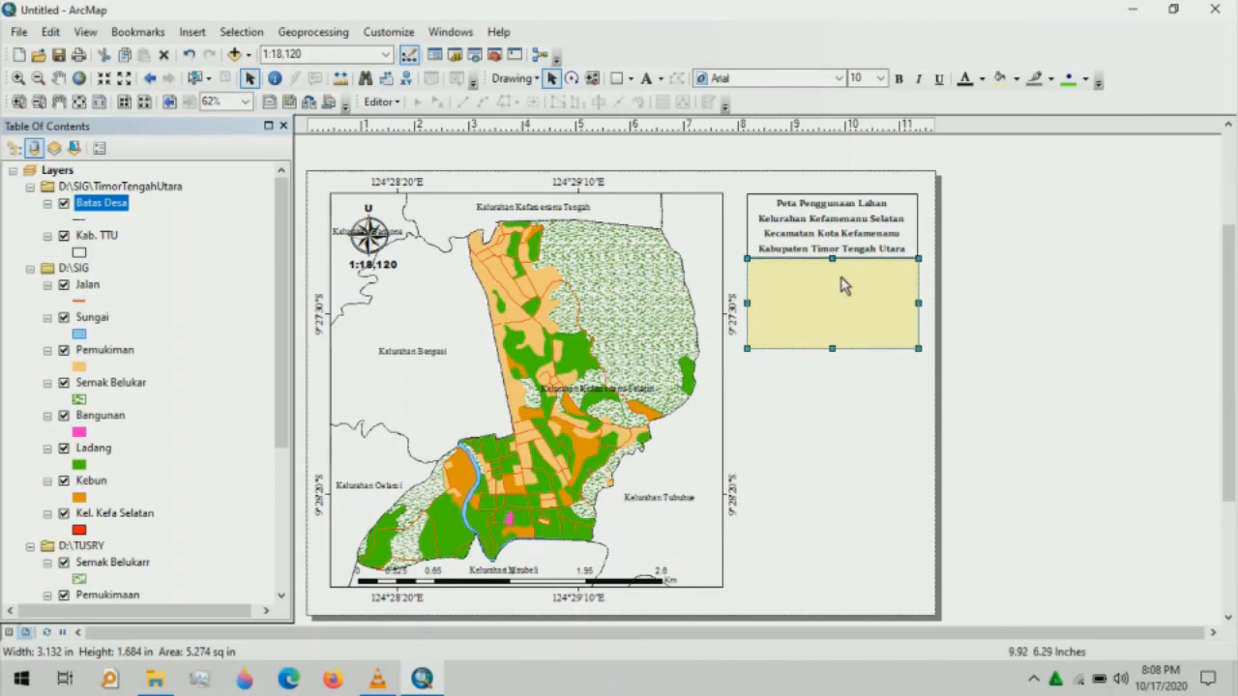
- Give the legend rectangle no fill and a black outline, then fit it to the legend
{"action": "right_click", "coordinate": [841, 281]}
{"action": "left_click", "coordinate": [900, 586]}
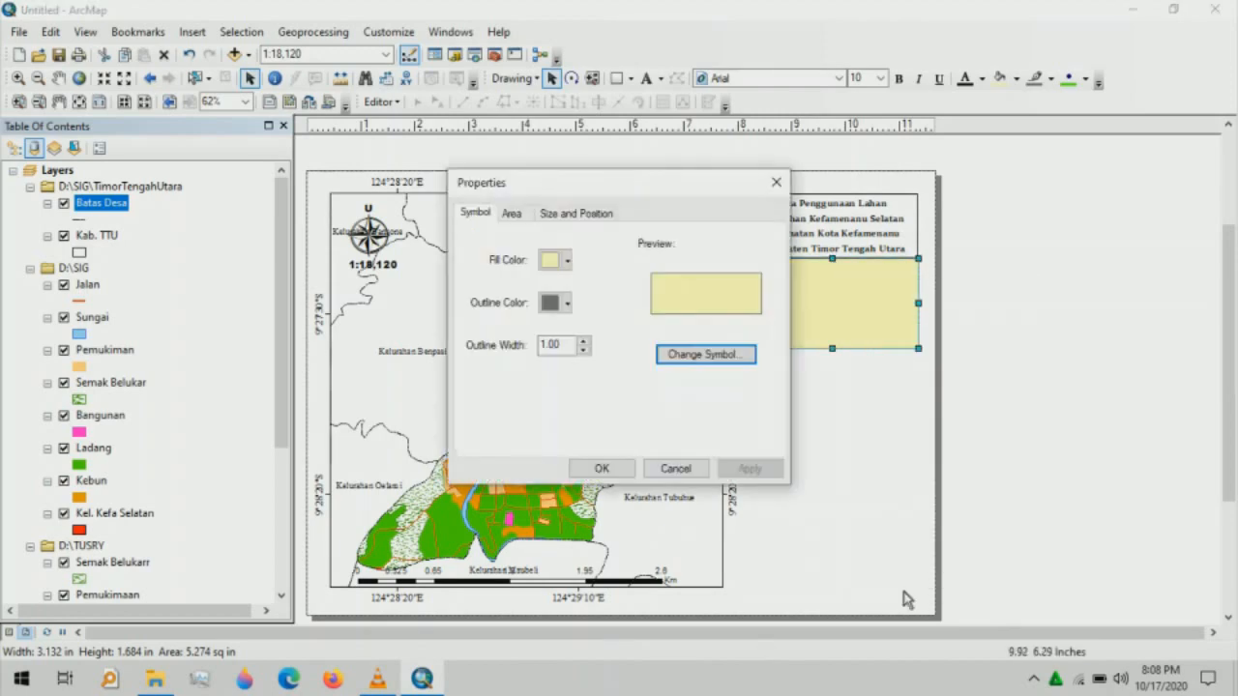
{"action": "left_click", "coordinate": [568, 262]}
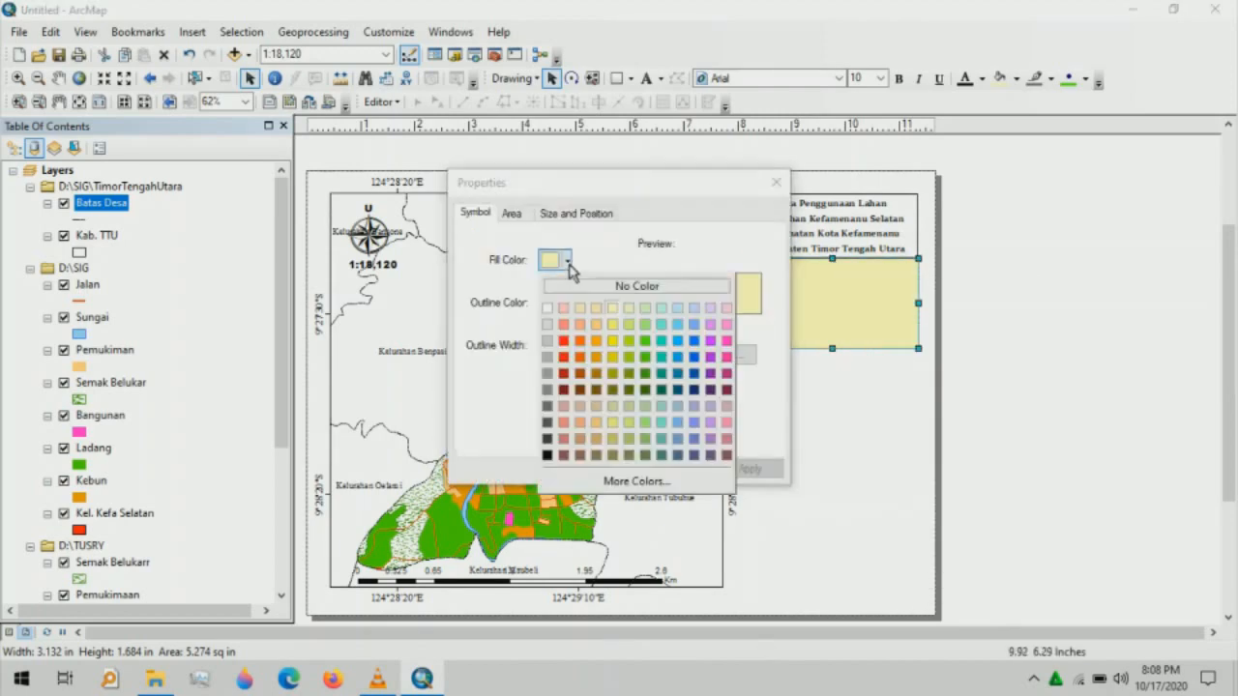
{"action": "left_click", "coordinate": [581, 282]}
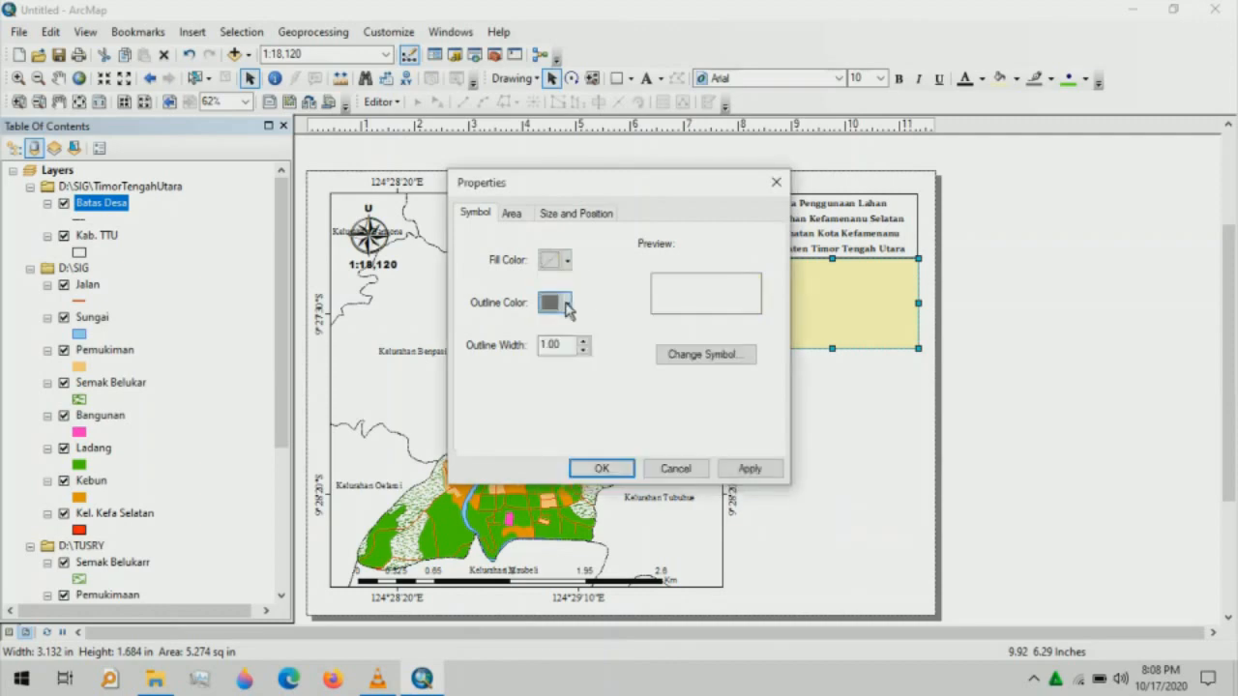
{"action": "left_click", "coordinate": [568, 303]}
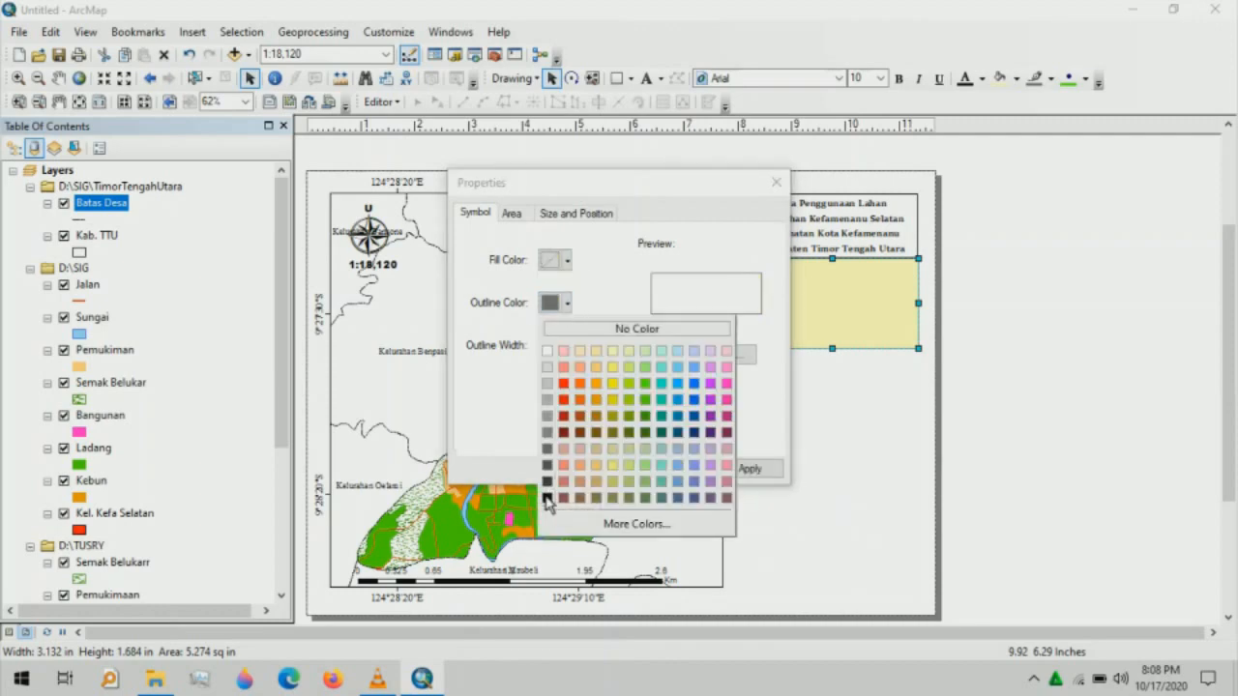
{"action": "left_click", "coordinate": [547, 497]}
{"action": "left_click", "coordinate": [595, 468]}
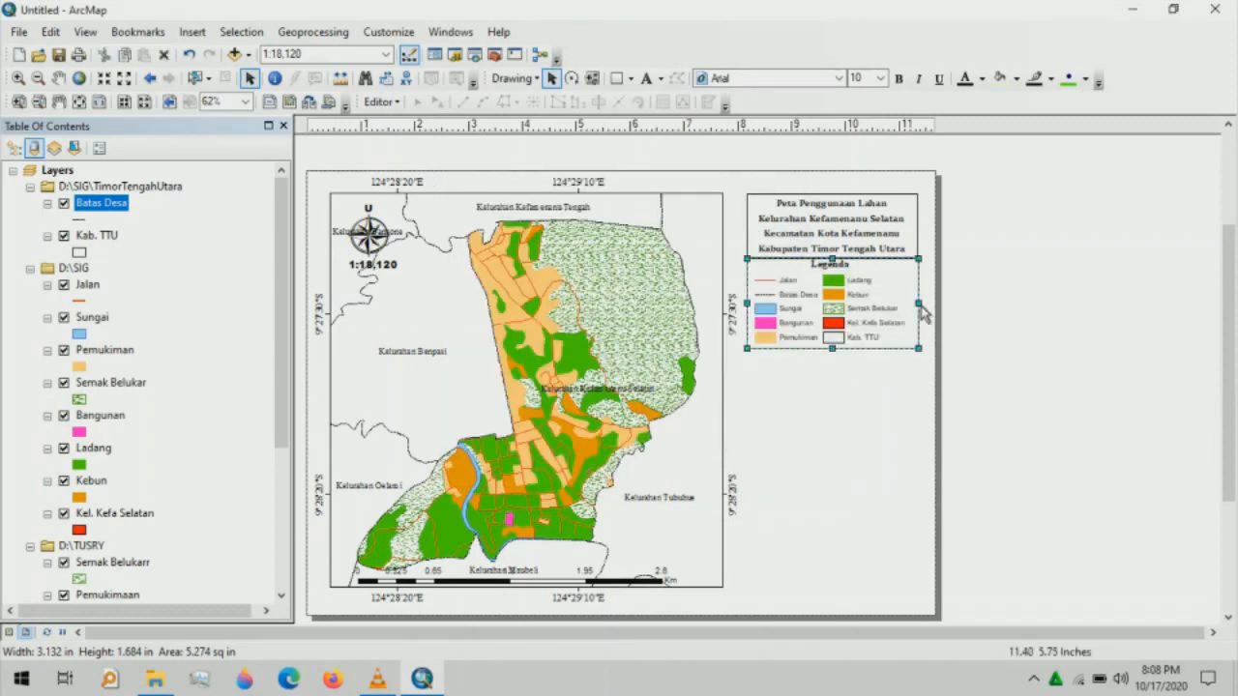
{"action": "left_click_drag", "start_coordinate": [920, 304], "coordinate": [922, 307]}
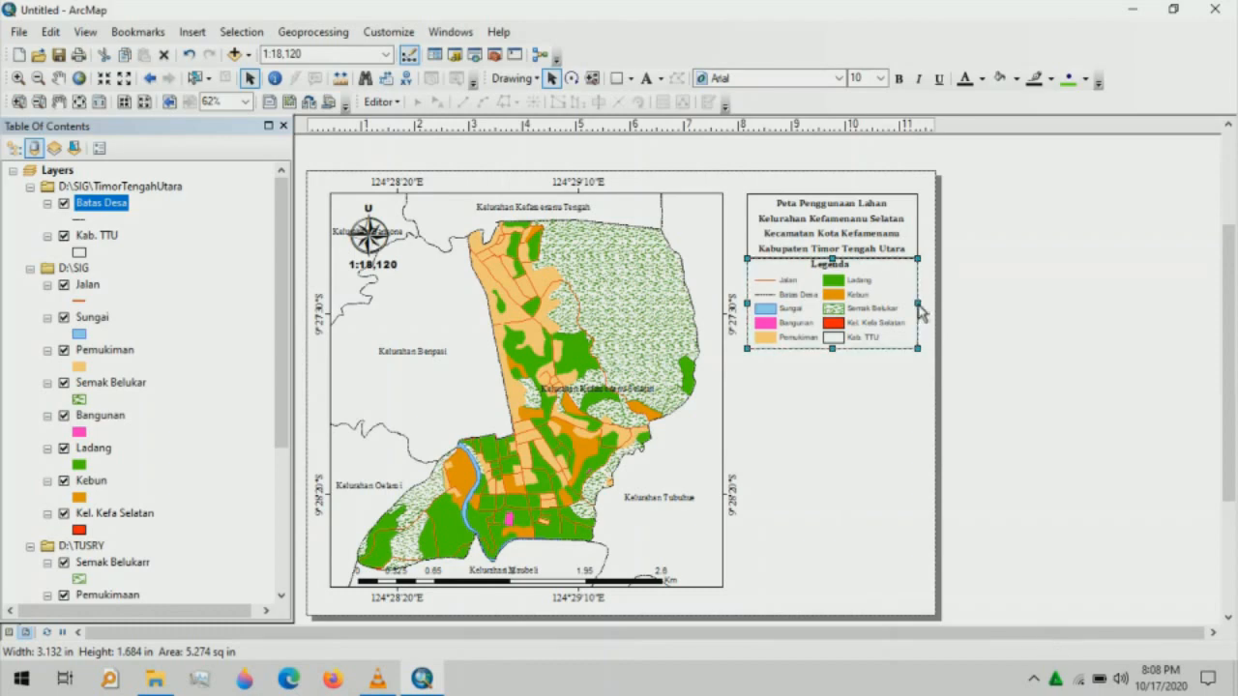
{"action": "left_click", "coordinate": [924, 400]}
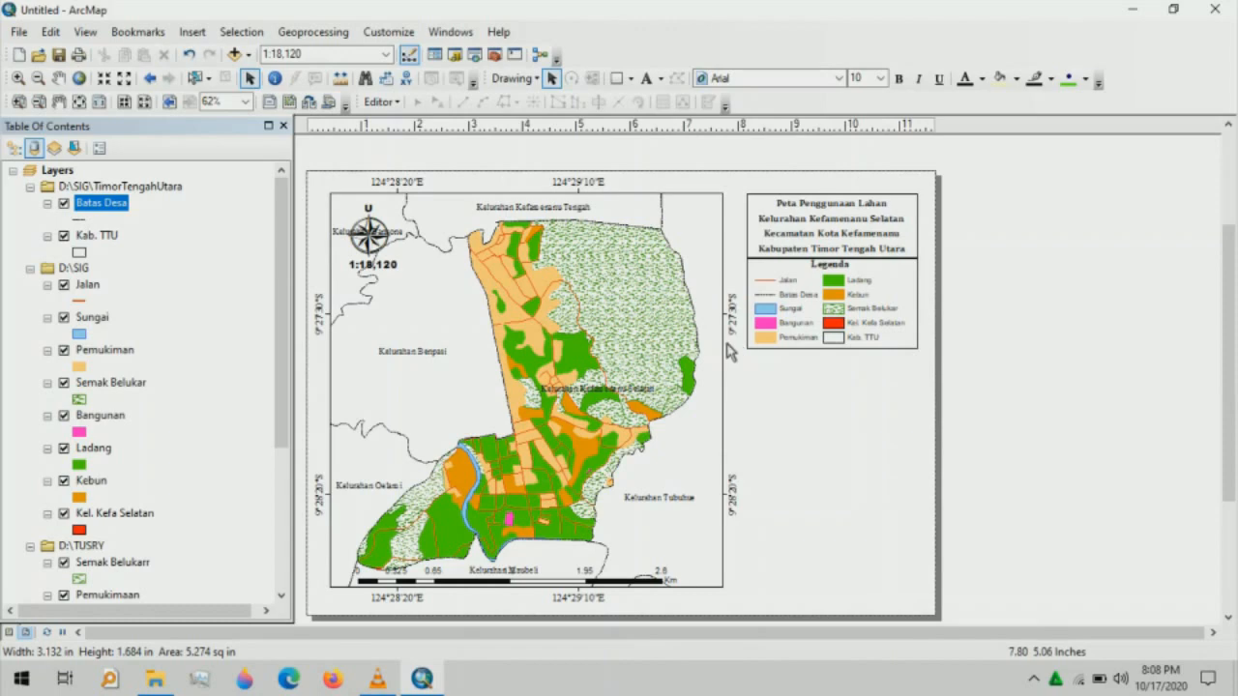
- Insert a new data frame and size it below the legend to the legend's width
{"action": "left_click", "coordinate": [192, 32]}
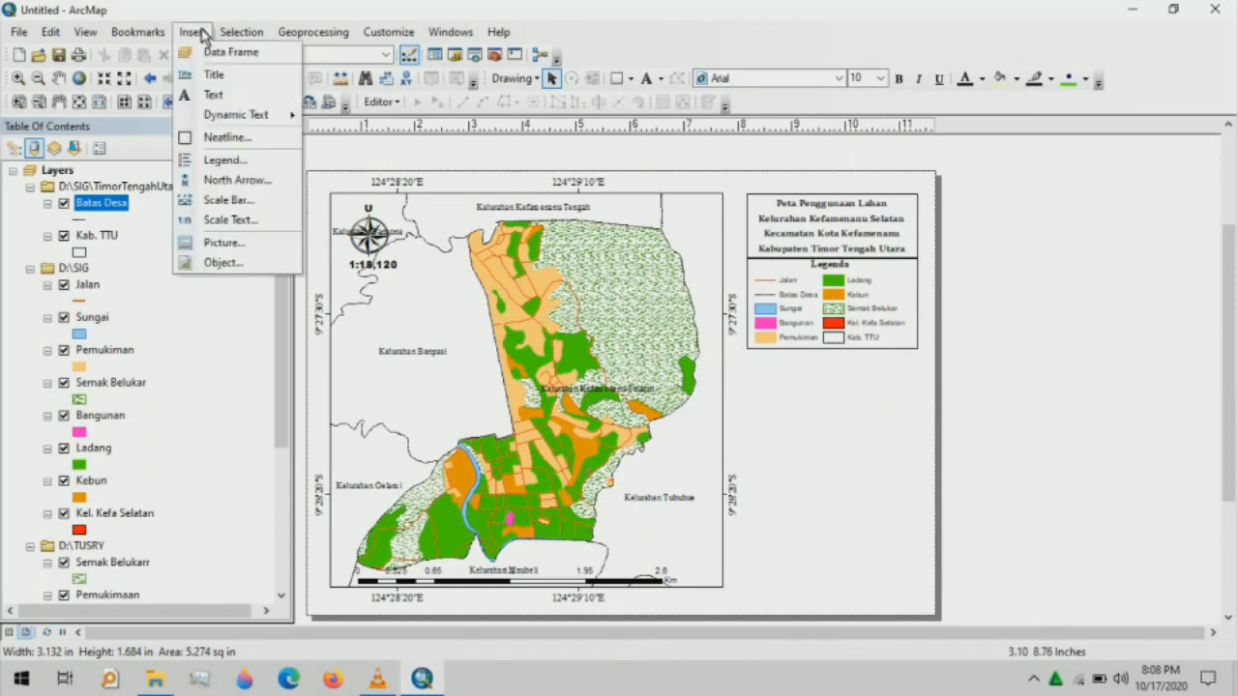
{"action": "left_click", "coordinate": [225, 53]}
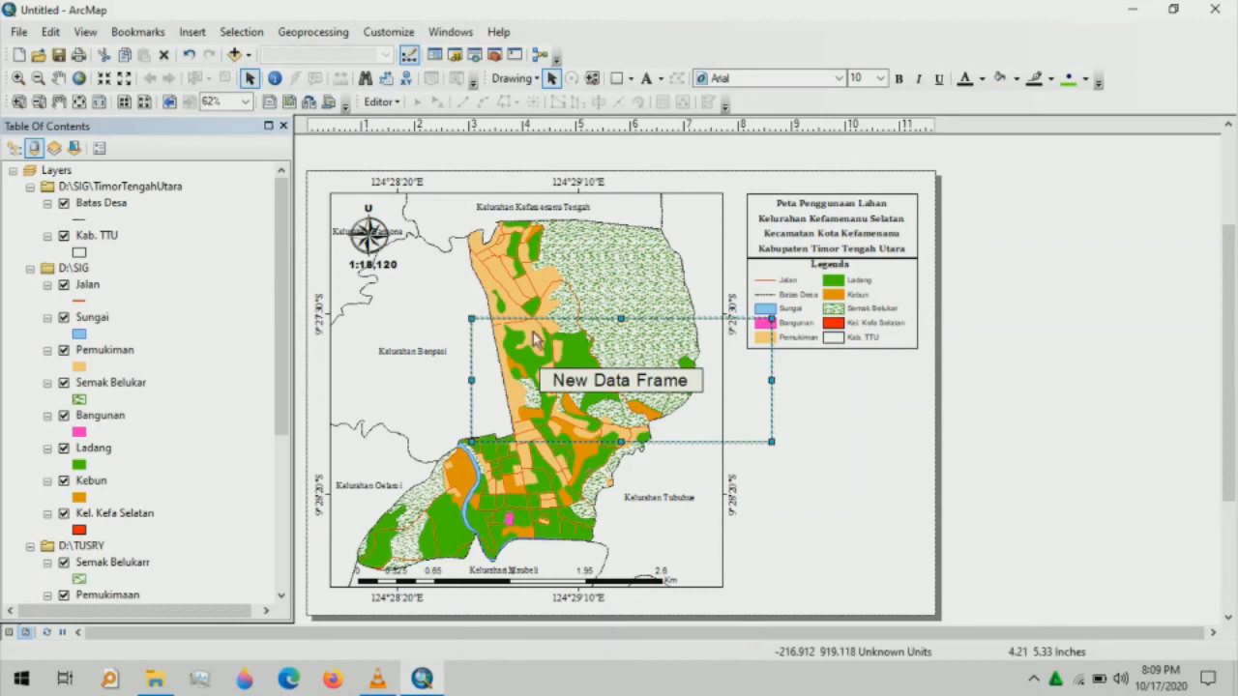
{"action": "left_click_drag", "start_coordinate": [537, 338], "coordinate": [779, 369]}
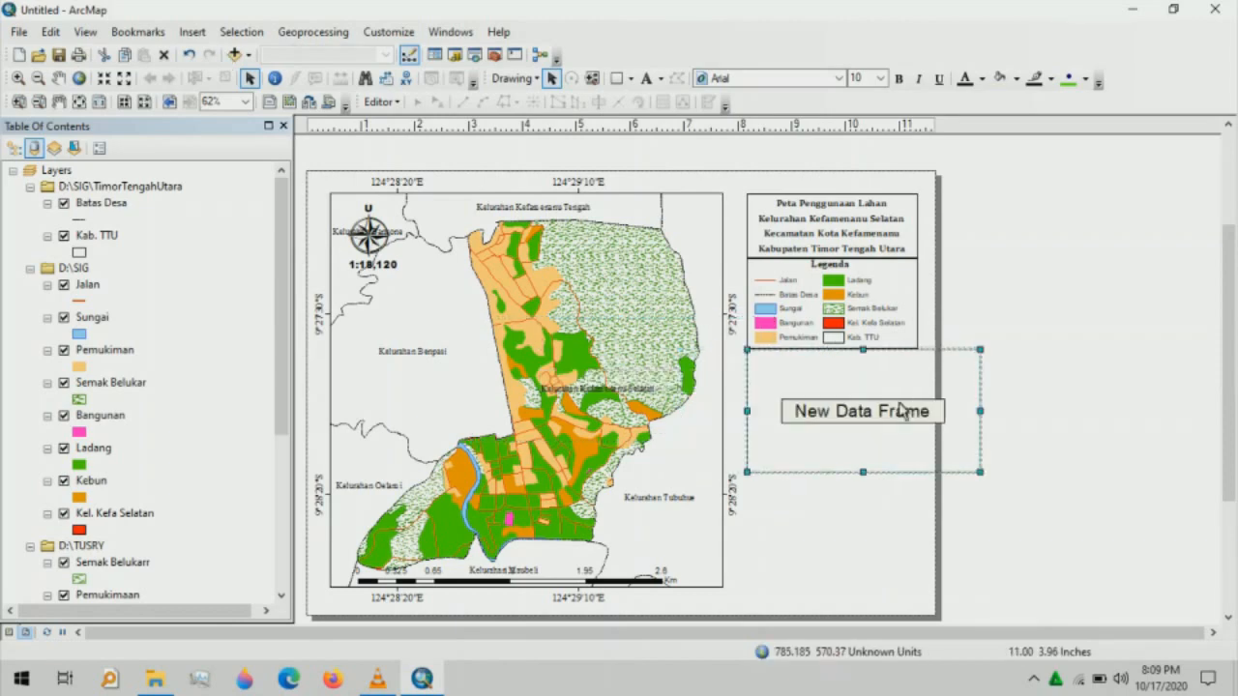
{"action": "left_click_drag", "start_coordinate": [902, 411], "coordinate": [919, 413]}
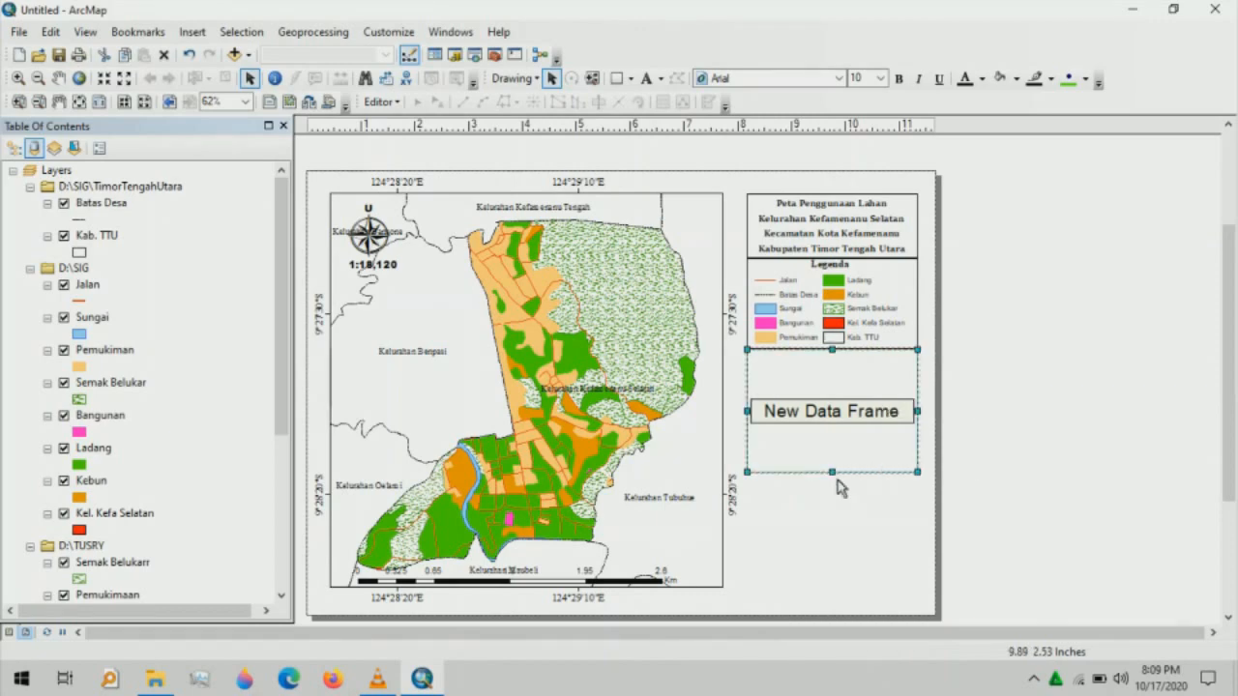
{"action": "left_click_drag", "start_coordinate": [832, 471], "coordinate": [830, 462]}
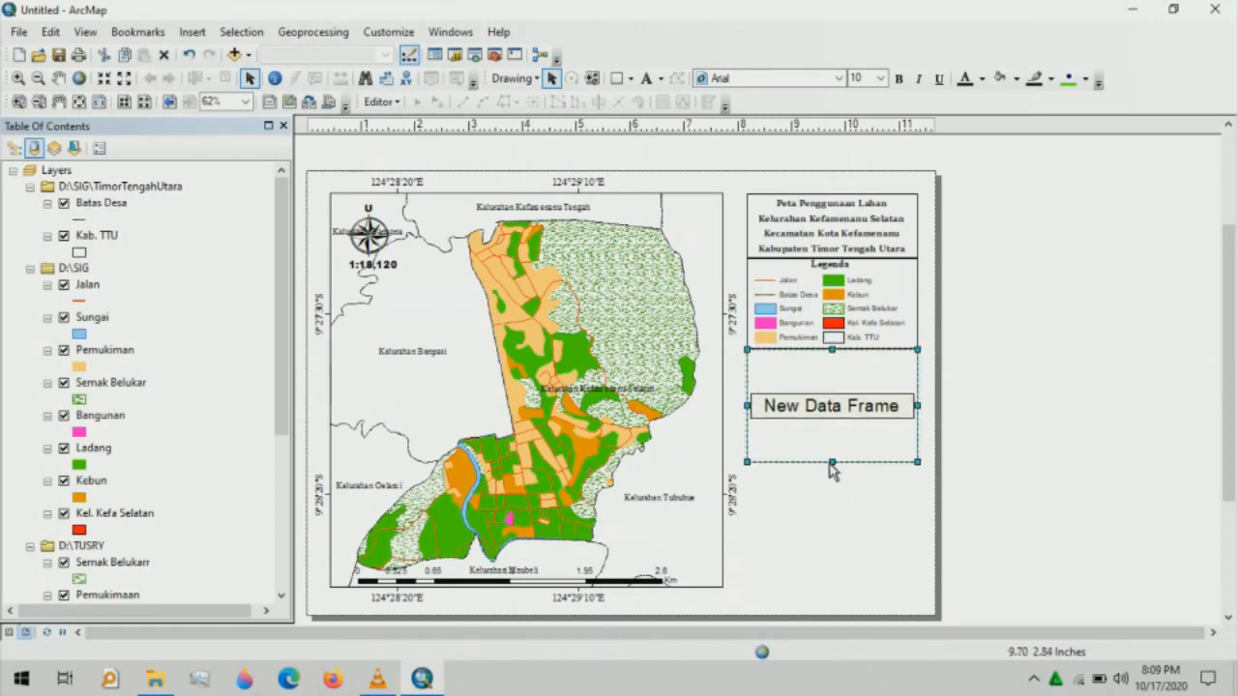
{"action": "right_click", "coordinate": [829, 413]}
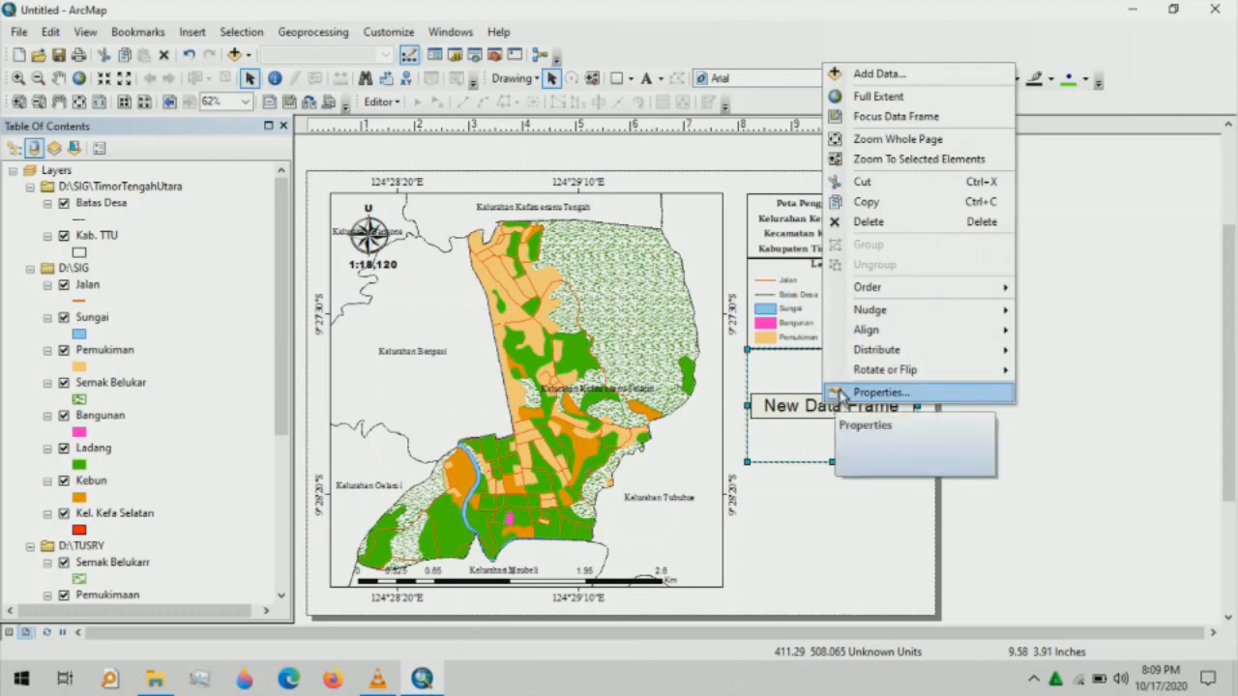
- Add ADMINISTRASIDESA_AR.shp to the new data frame
{"action": "left_click", "coordinate": [885, 72]}
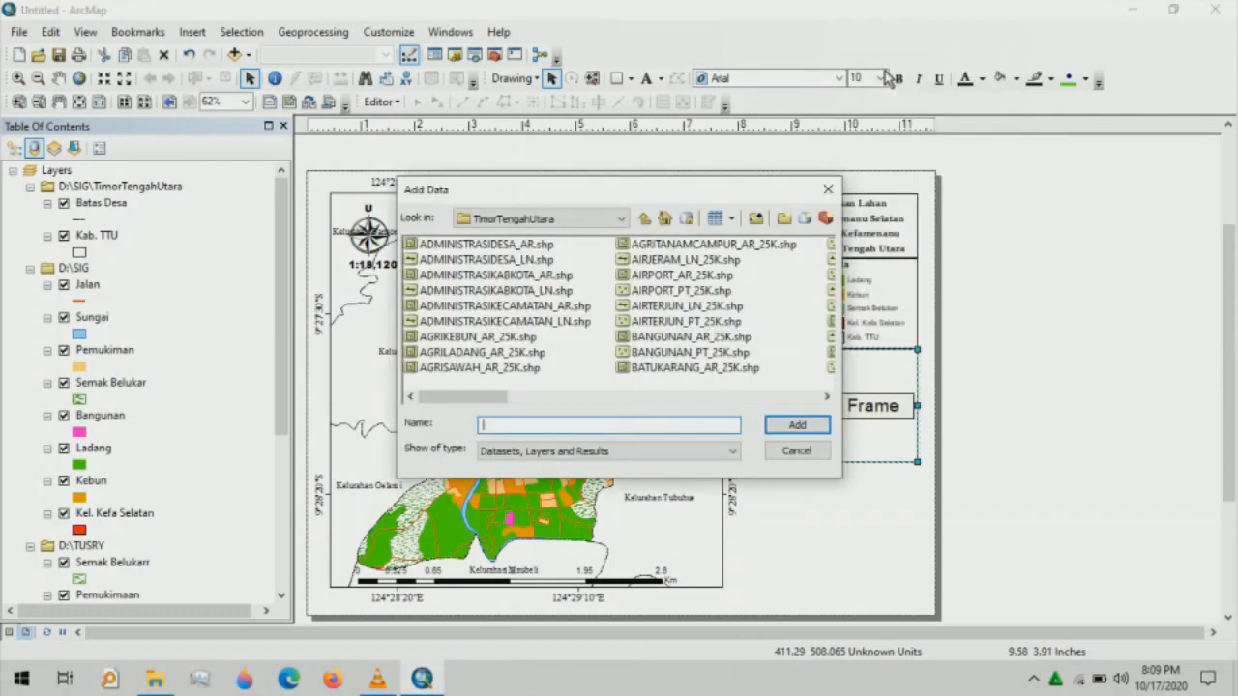
{"action": "left_click", "coordinate": [487, 244]}
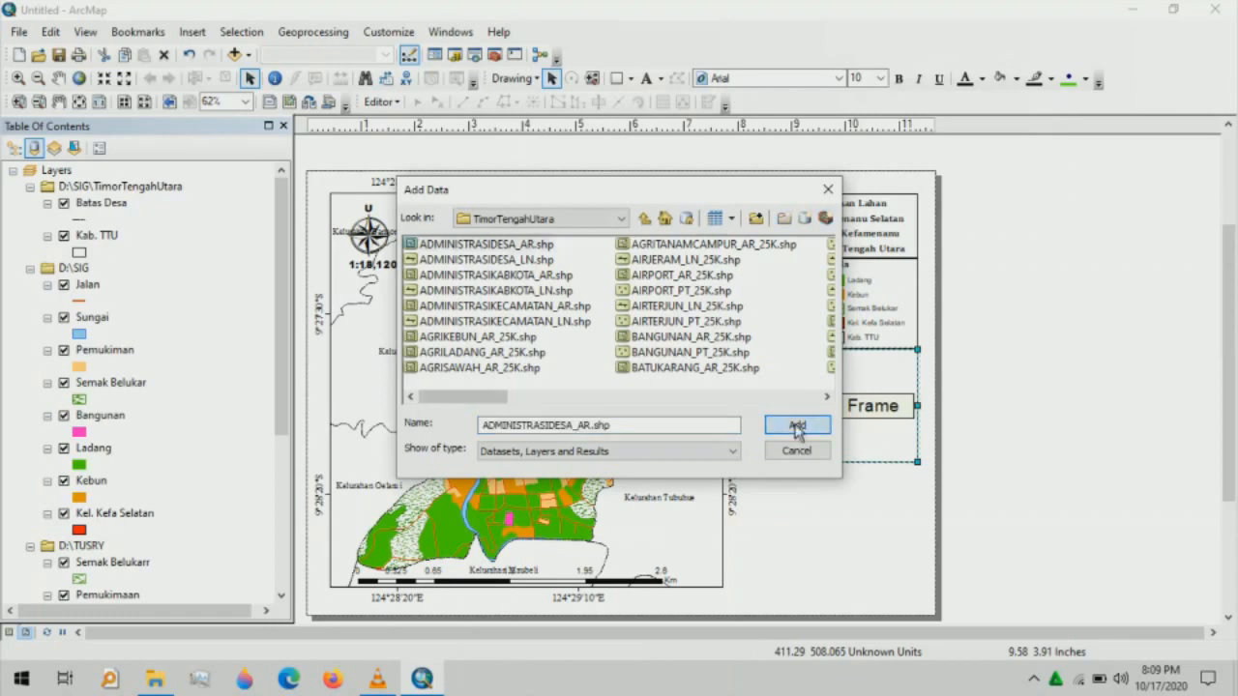
{"action": "left_click", "coordinate": [797, 425]}
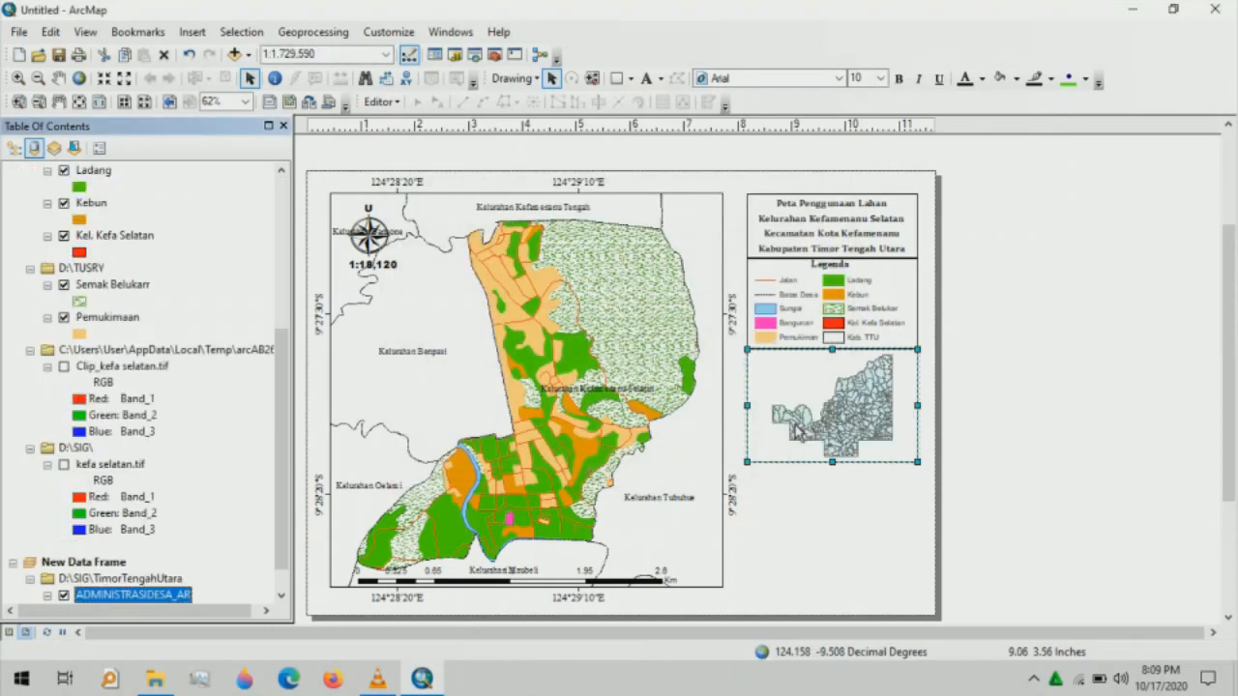
- Add Kel.shp from the D:\SIG folder and zoom the inset to the Kel layer
{"action": "right_click", "coordinate": [839, 407]}
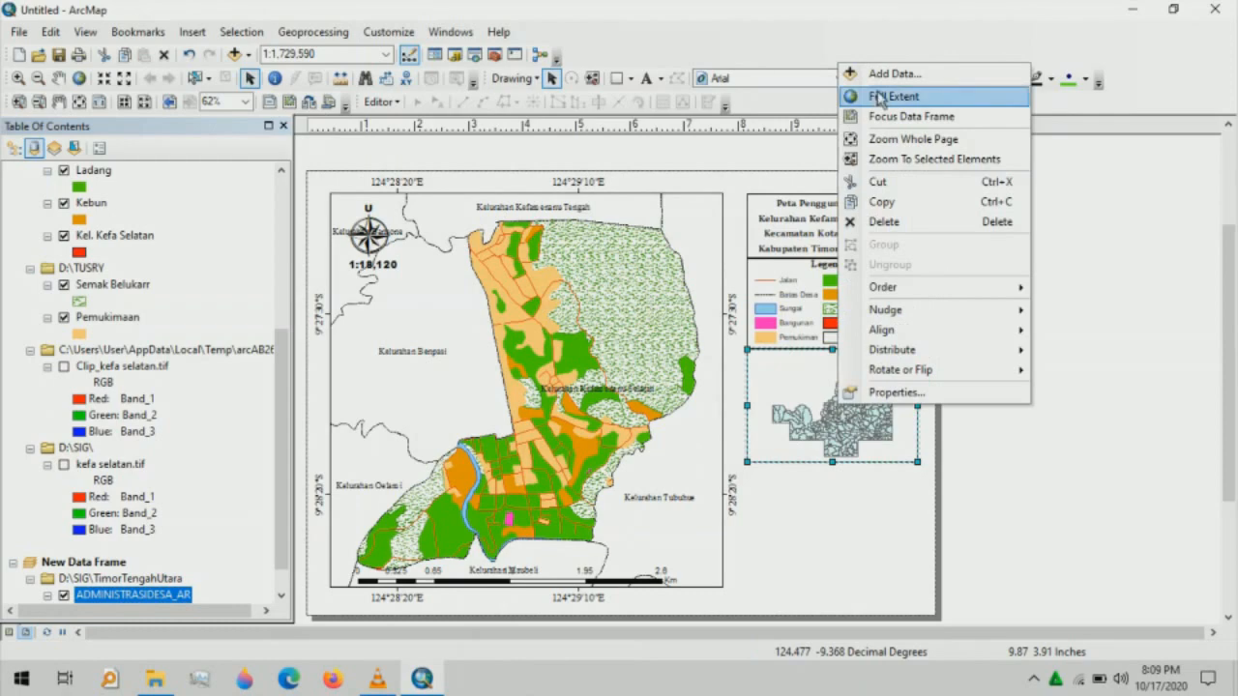
{"action": "left_click", "coordinate": [882, 74]}
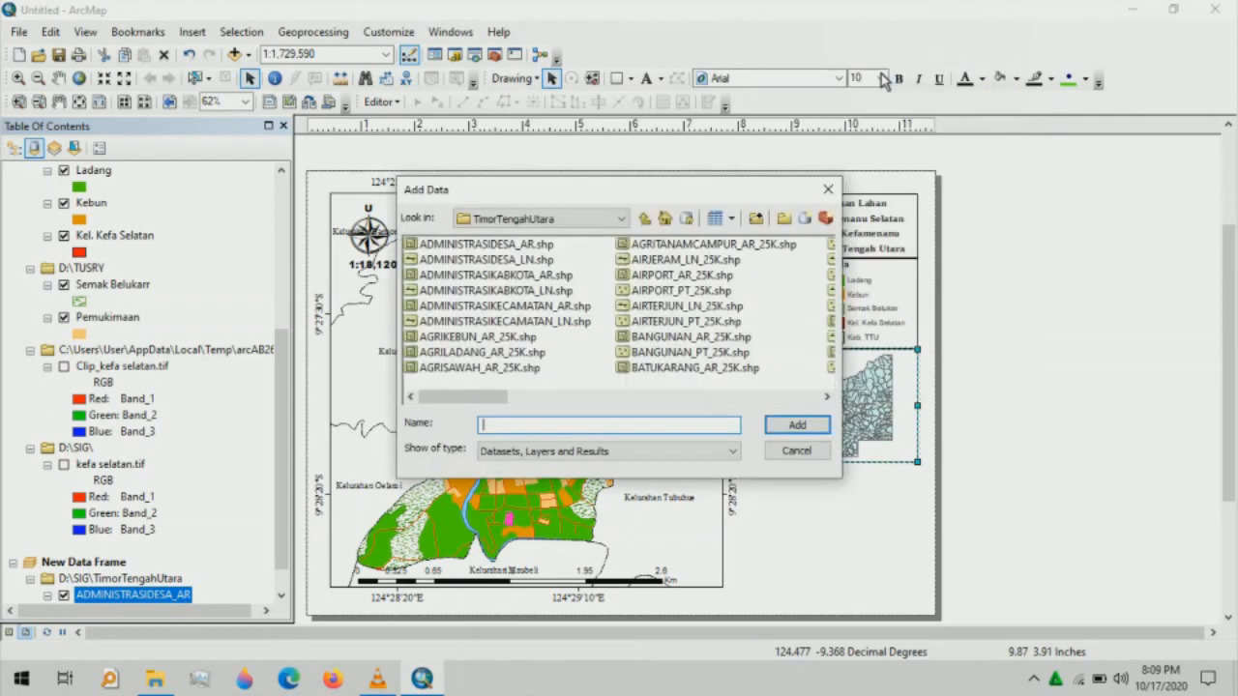
{"action": "left_click", "coordinate": [621, 218]}
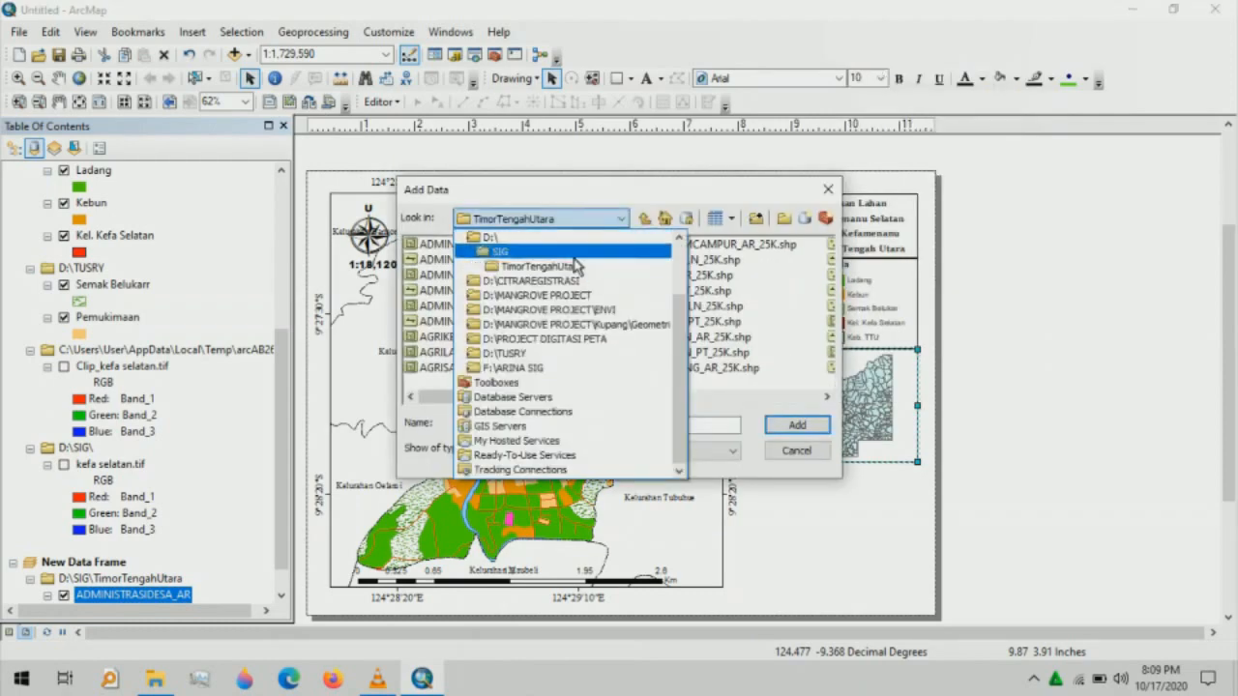
{"action": "left_click", "coordinate": [576, 254]}
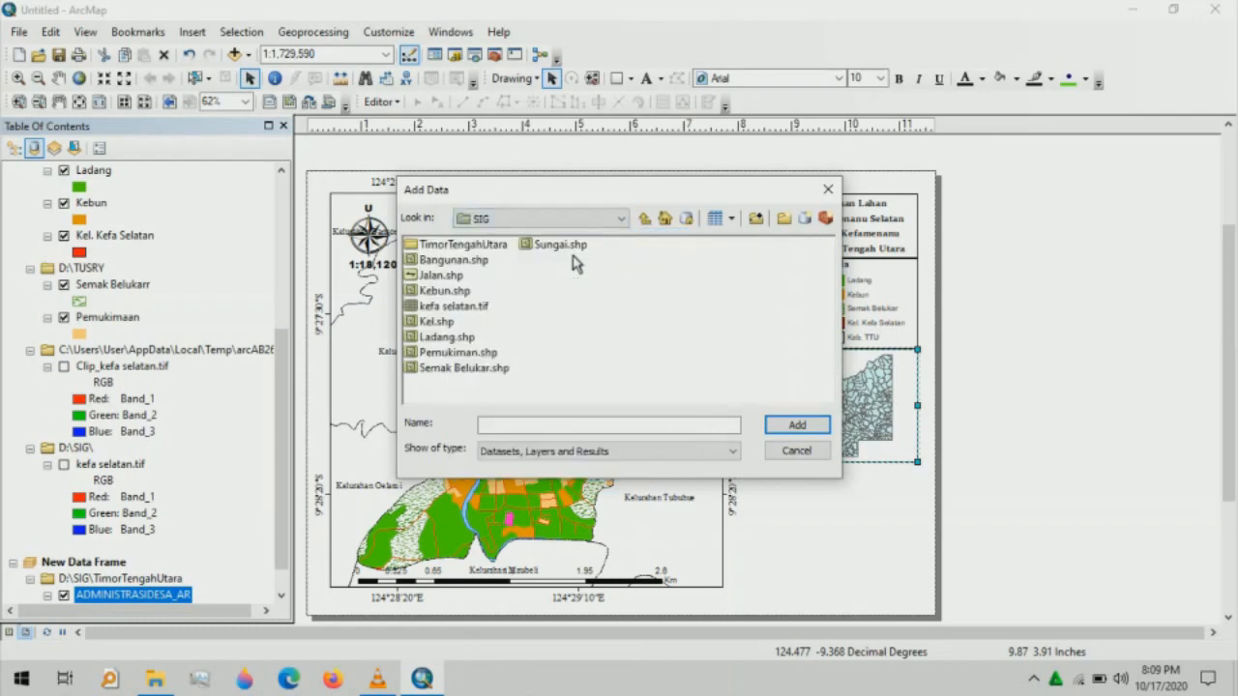
{"action": "left_click", "coordinate": [447, 322]}
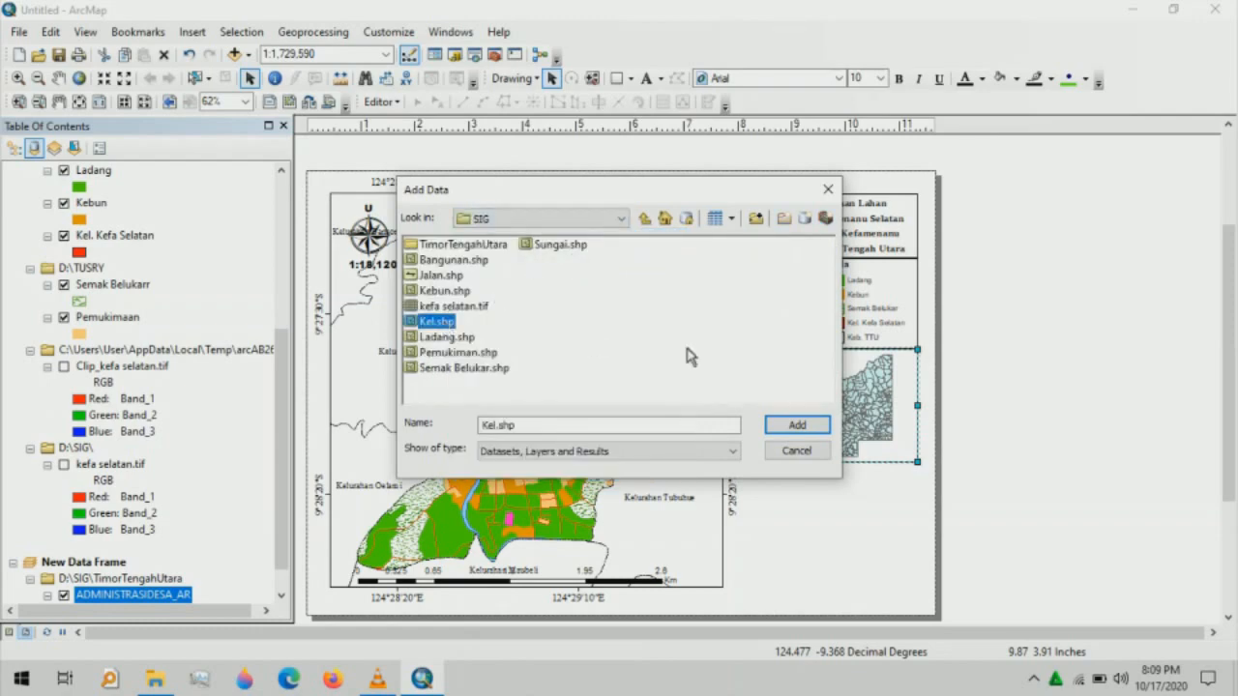
{"action": "left_click", "coordinate": [792, 425]}
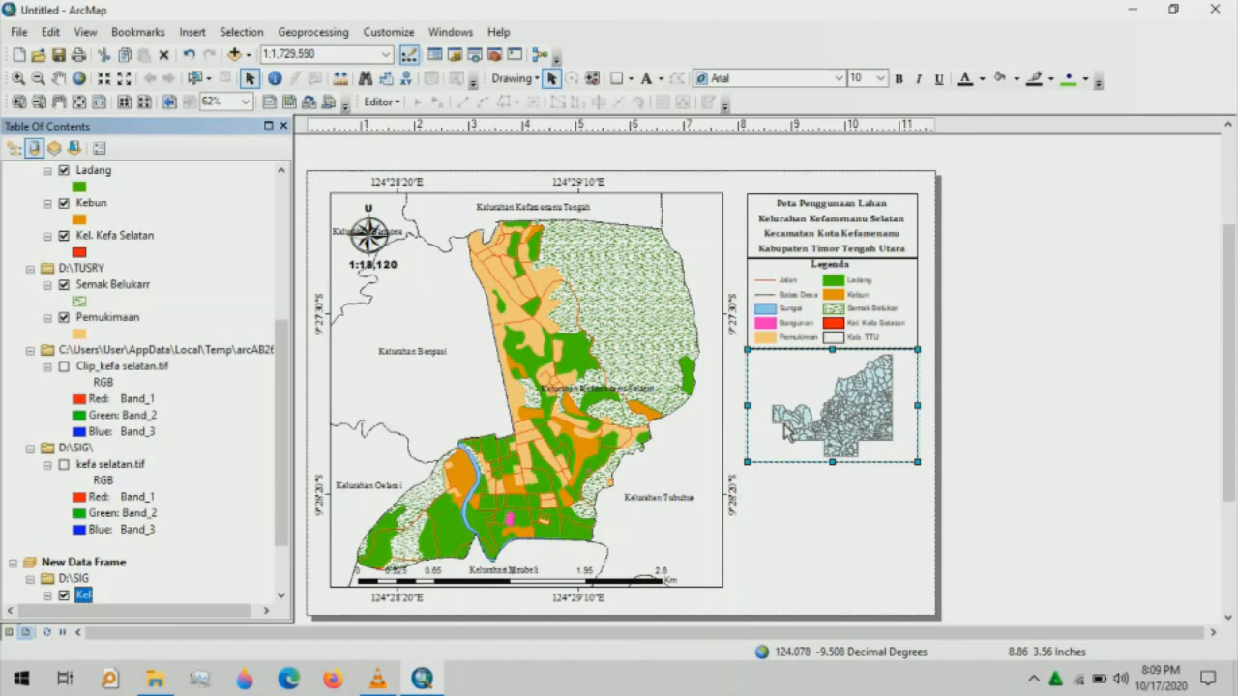
{"action": "left_click_drag", "start_coordinate": [281, 462], "coordinate": [282, 504]}
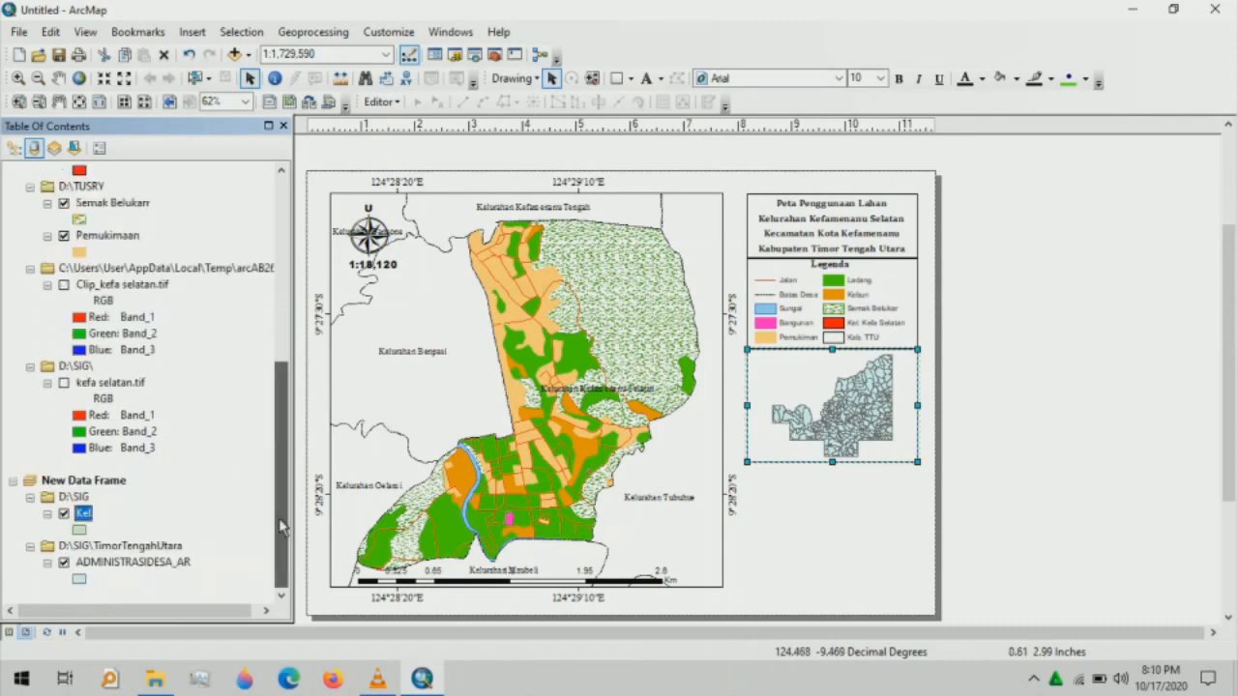
{"action": "right_click", "coordinate": [89, 516]}
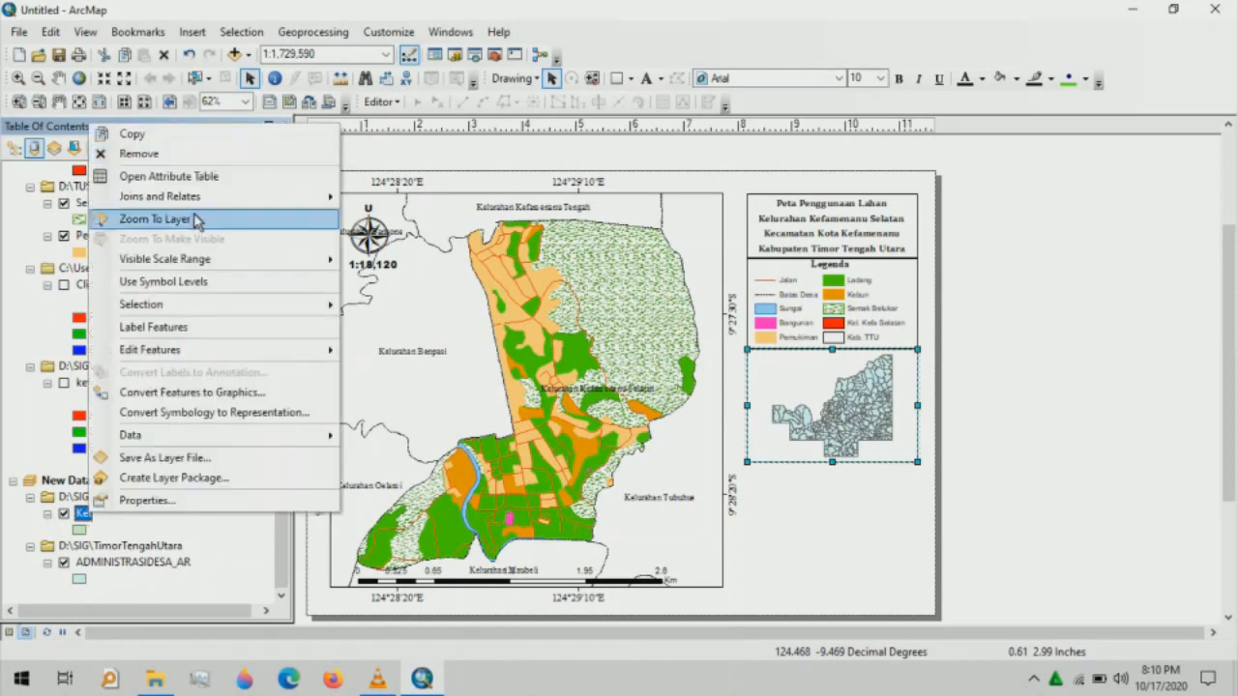
{"action": "left_click", "coordinate": [154, 218]}
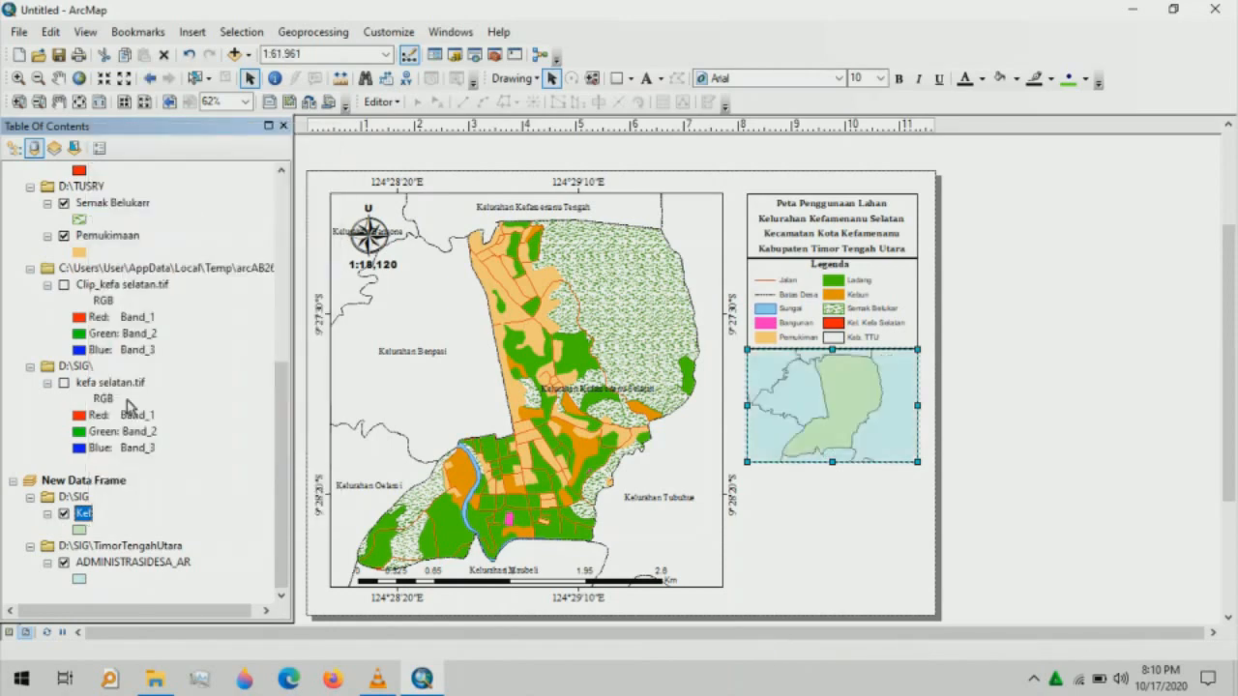
- Symbolize Kel with a red fill and a black outline of width 1
{"action": "left_click", "coordinate": [80, 534]}
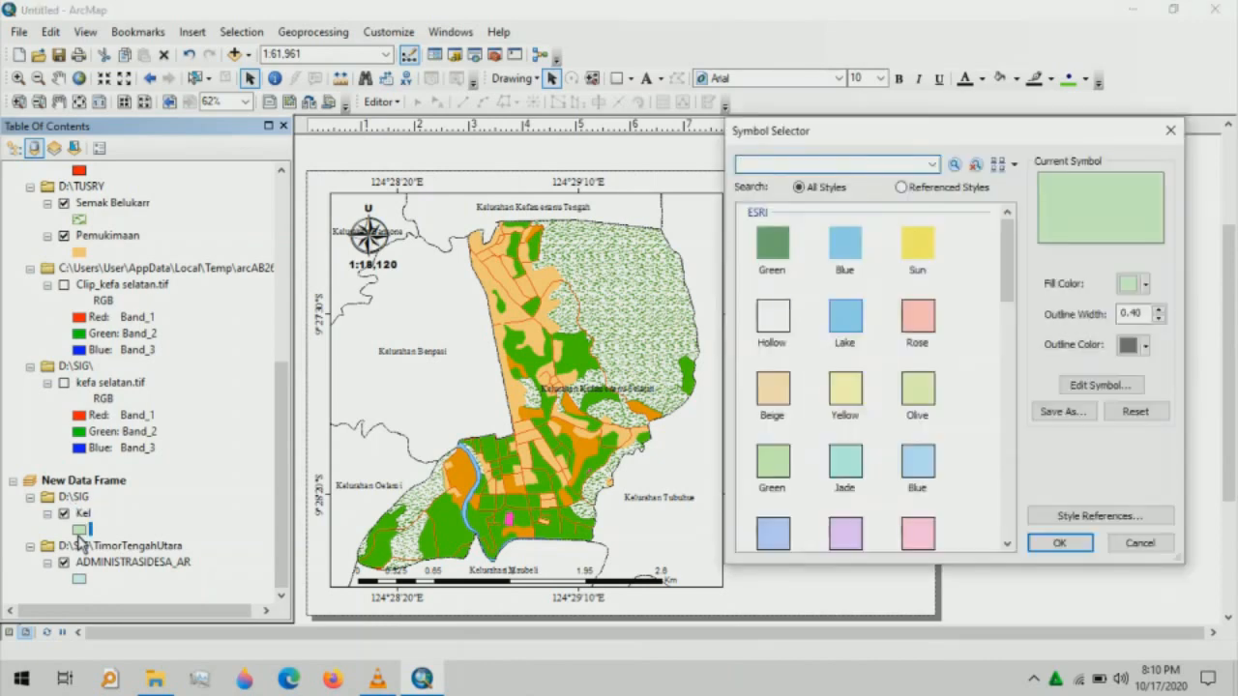
{"action": "left_click", "coordinate": [1148, 286]}
{"action": "left_click", "coordinate": [1067, 365]}
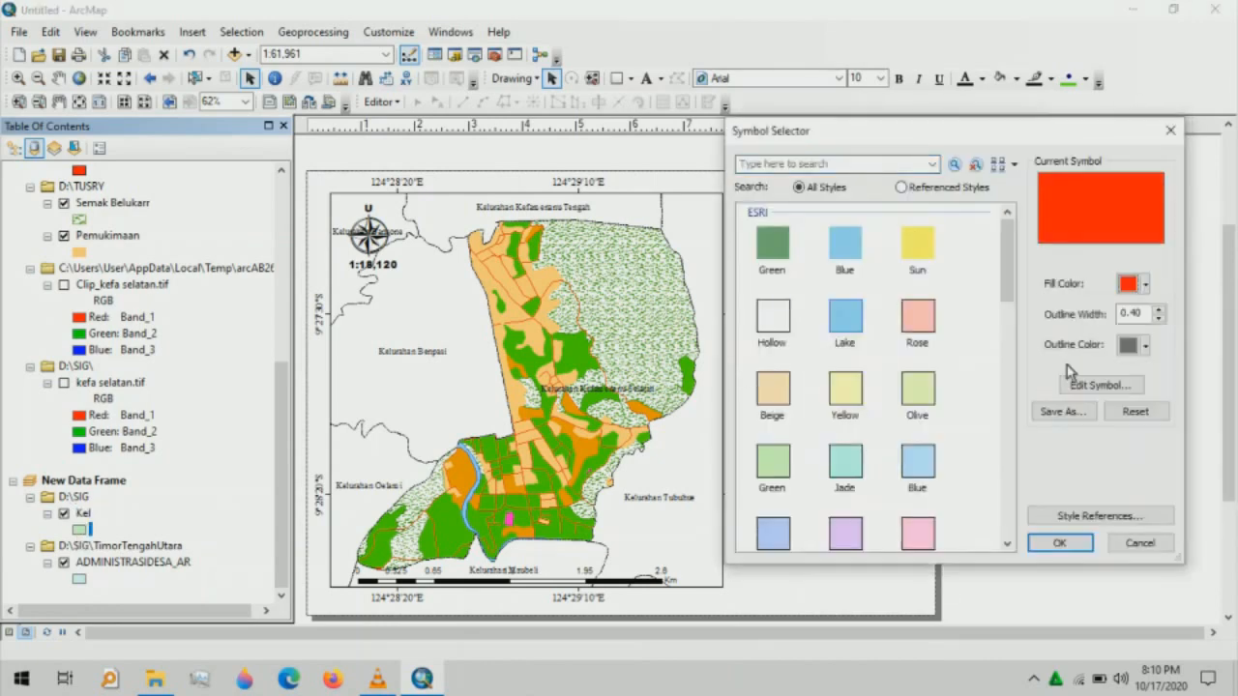
{"action": "left_click", "coordinate": [1159, 310]}
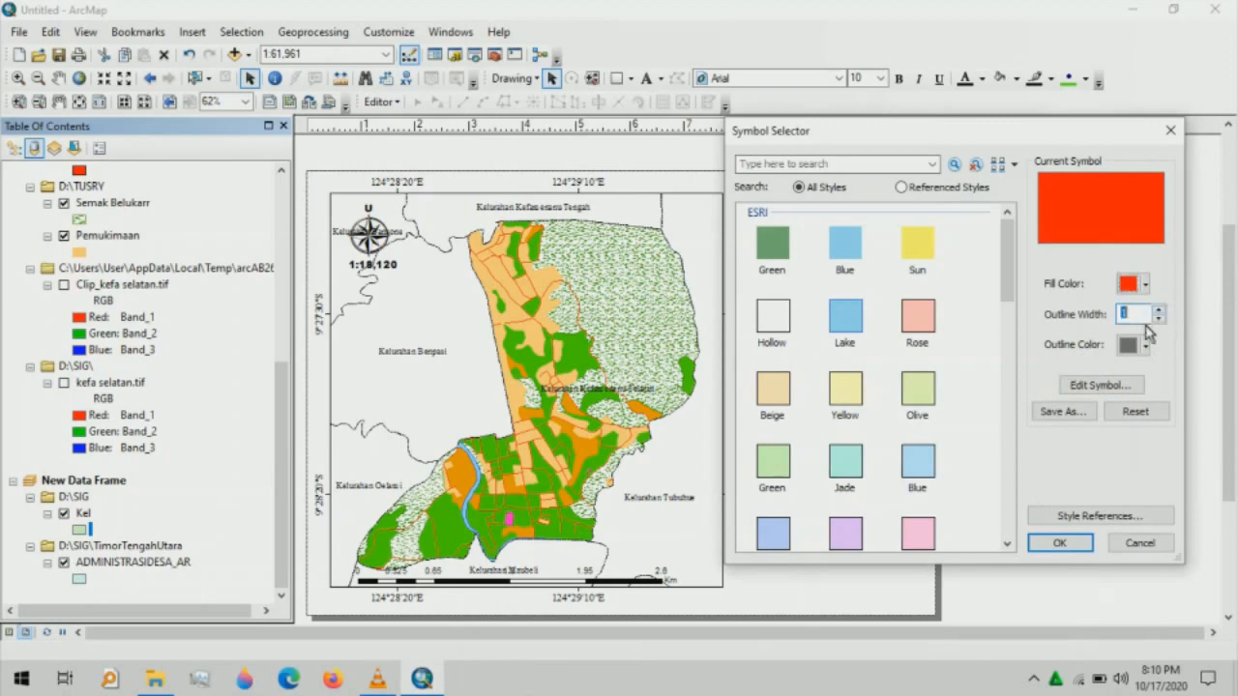
{"action": "left_click", "coordinate": [1145, 346]}
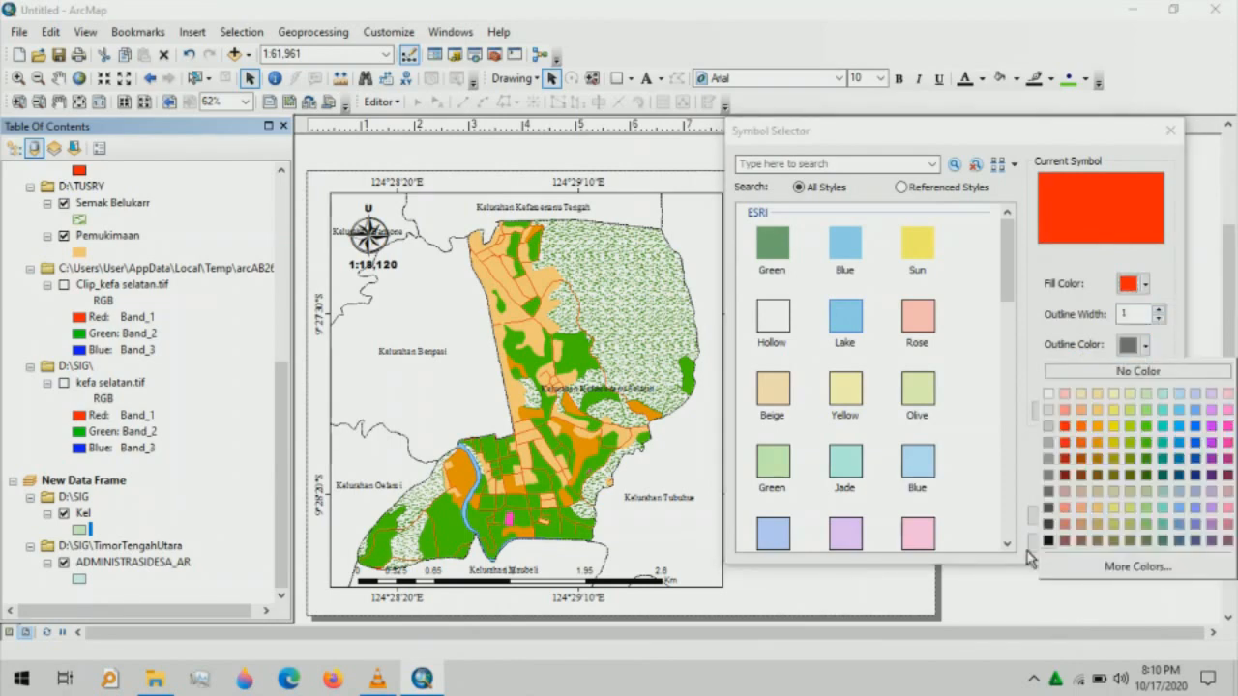
{"action": "left_click", "coordinate": [1056, 543]}
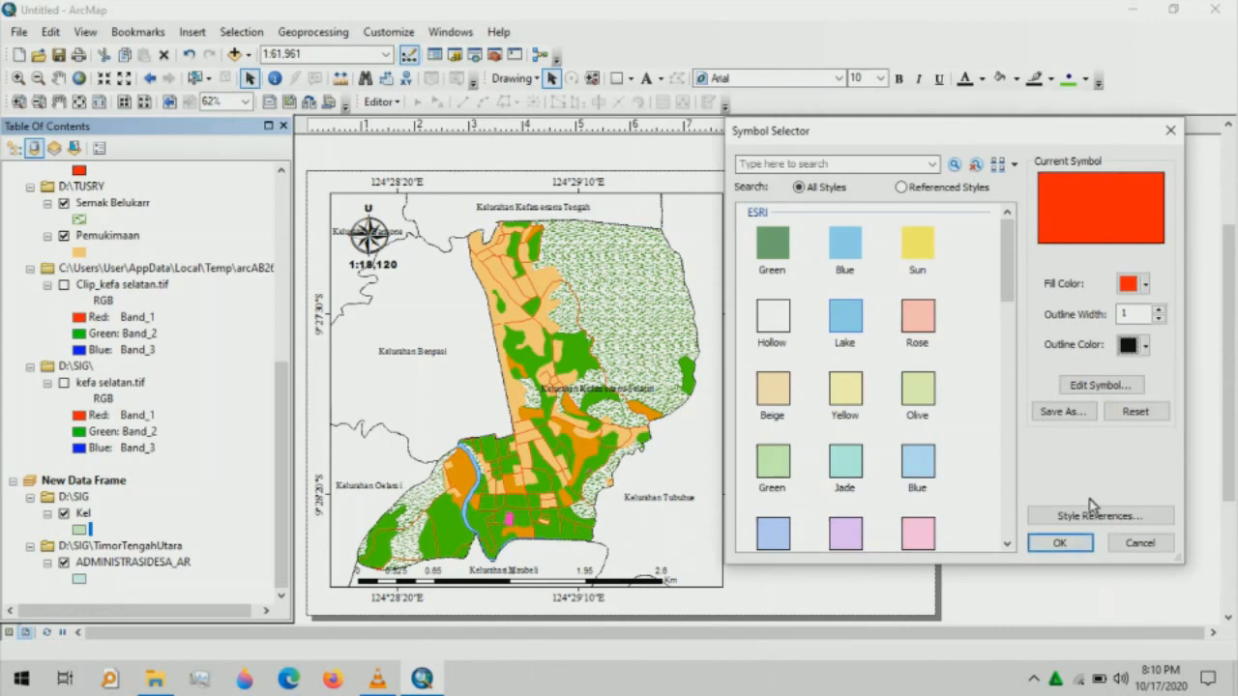
{"action": "left_click", "coordinate": [1061, 542]}
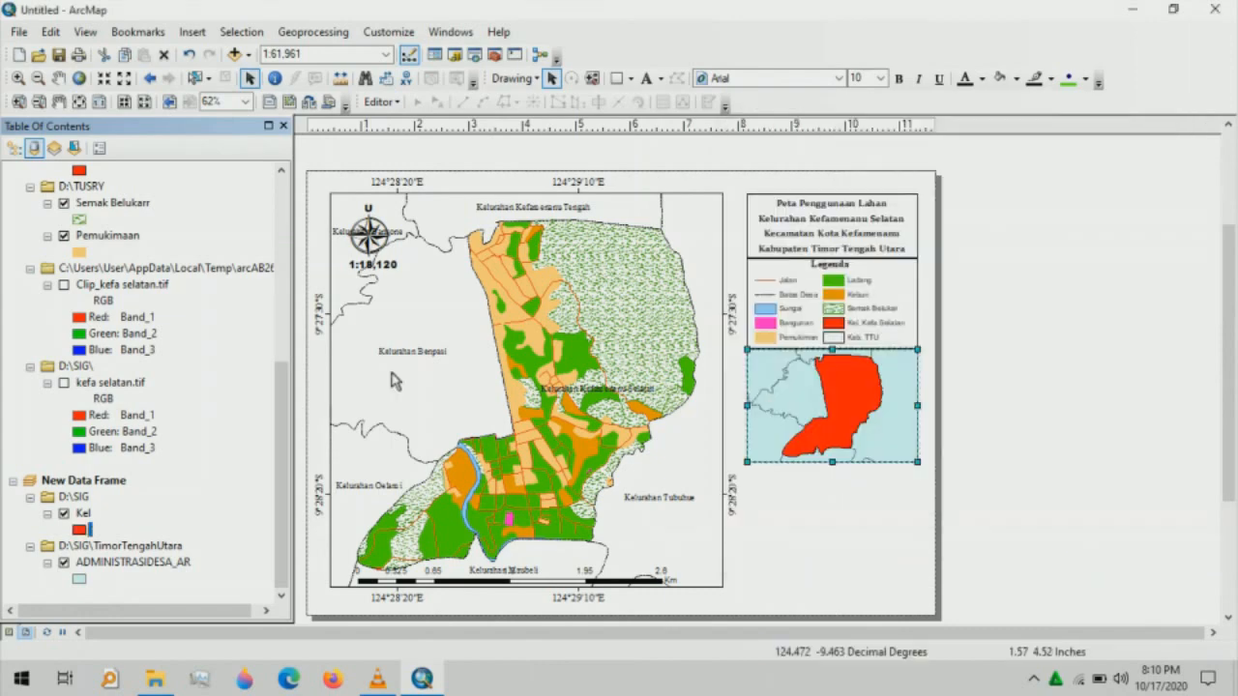
- Make the ADMINISTRASIDESA_AR village boundaries a Hollow symbol with adjusted outline width
{"action": "left_click", "coordinate": [81, 580]}
{"action": "left_click", "coordinate": [771, 315]}
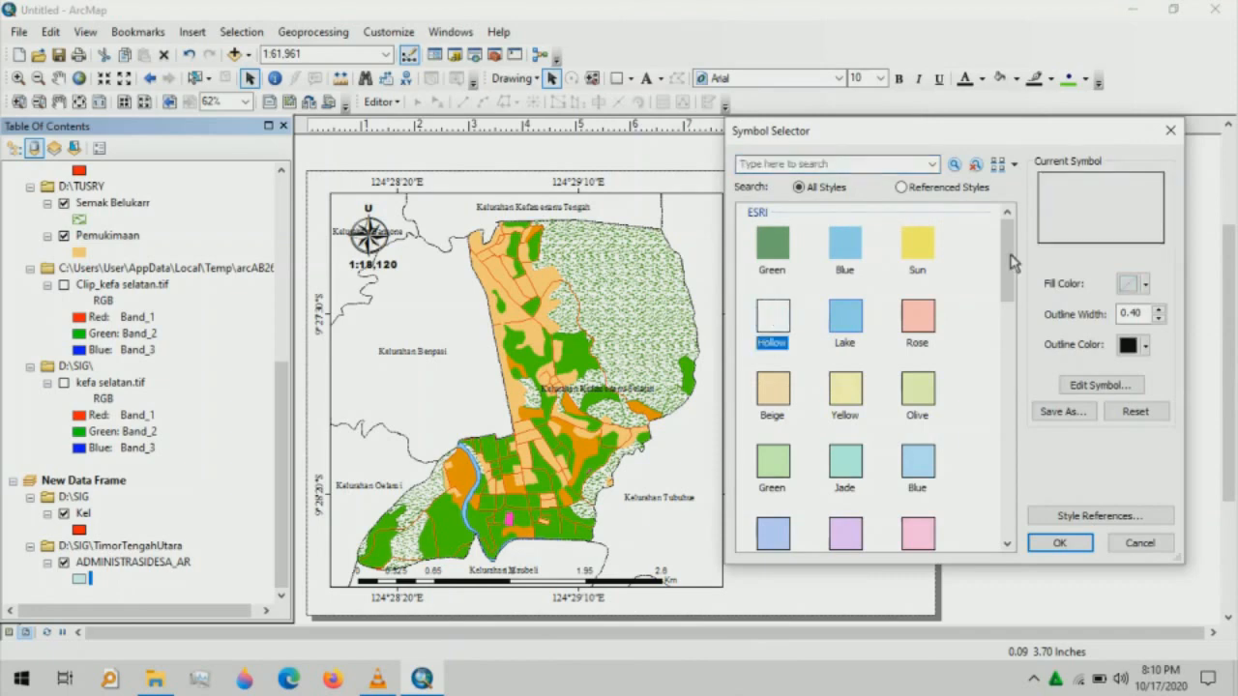
{"action": "left_click", "coordinate": [1159, 319]}
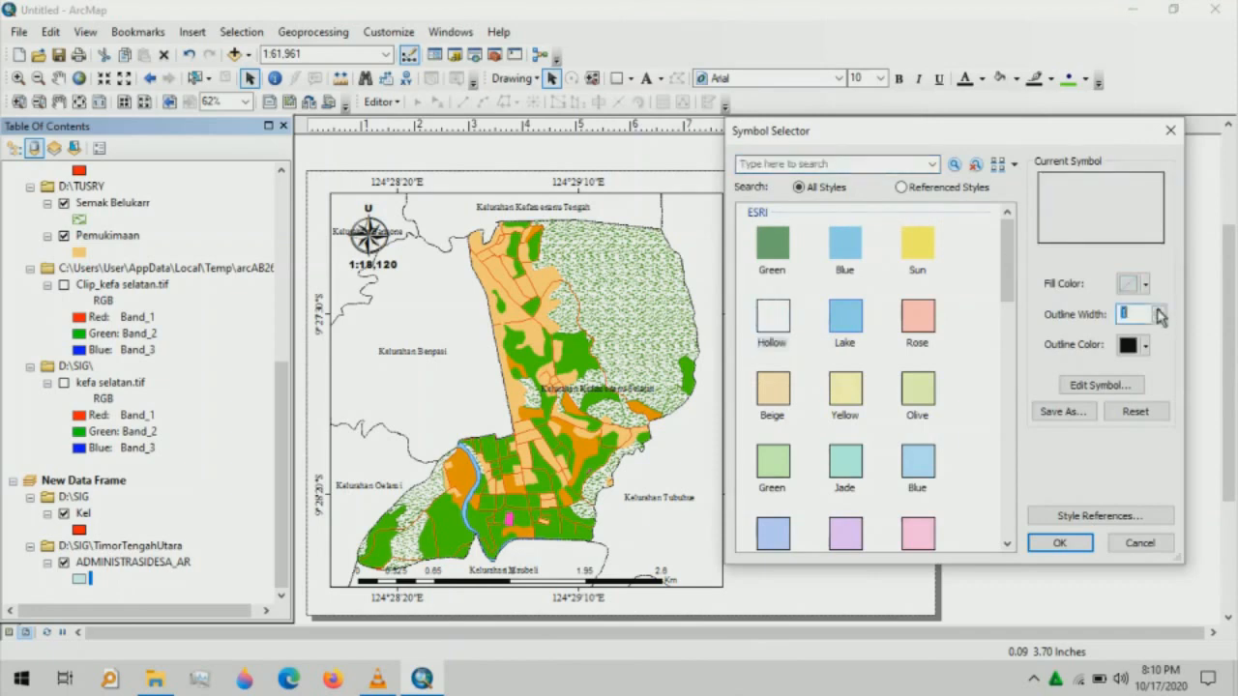
{"action": "left_click", "coordinate": [1060, 544]}
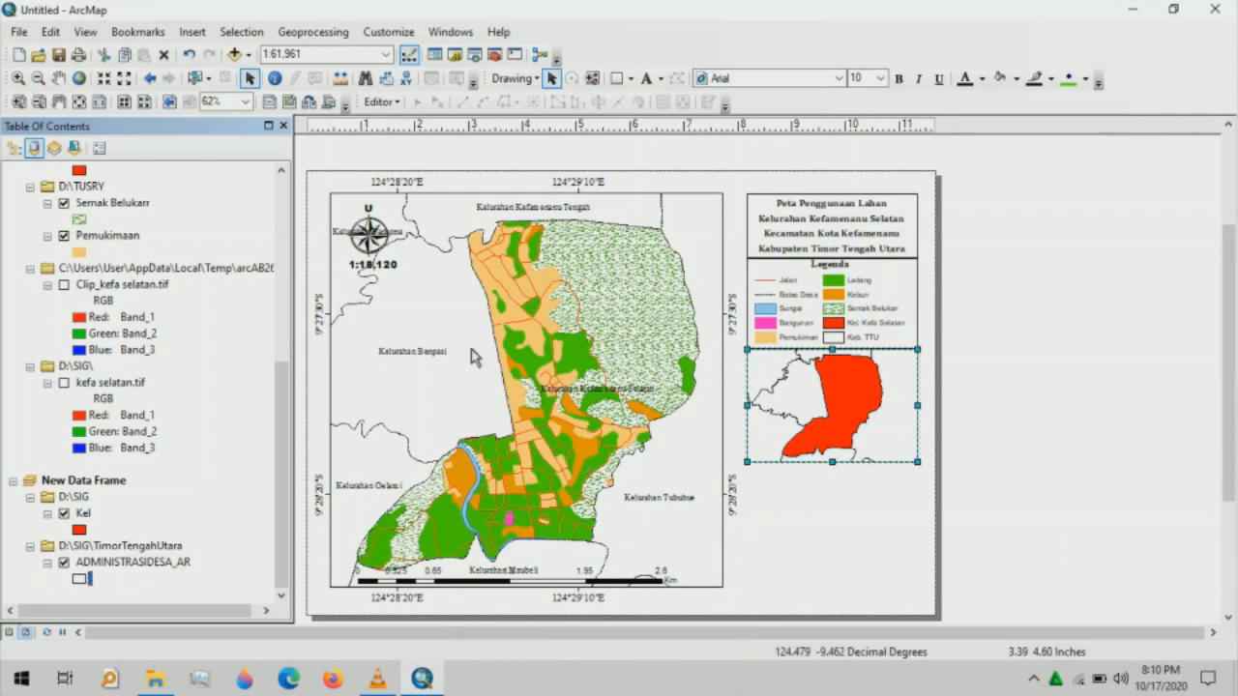
- Zoom out and pan the inset map around Kel, out to 1:1,066,255
{"action": "left_click", "coordinate": [38, 79]}
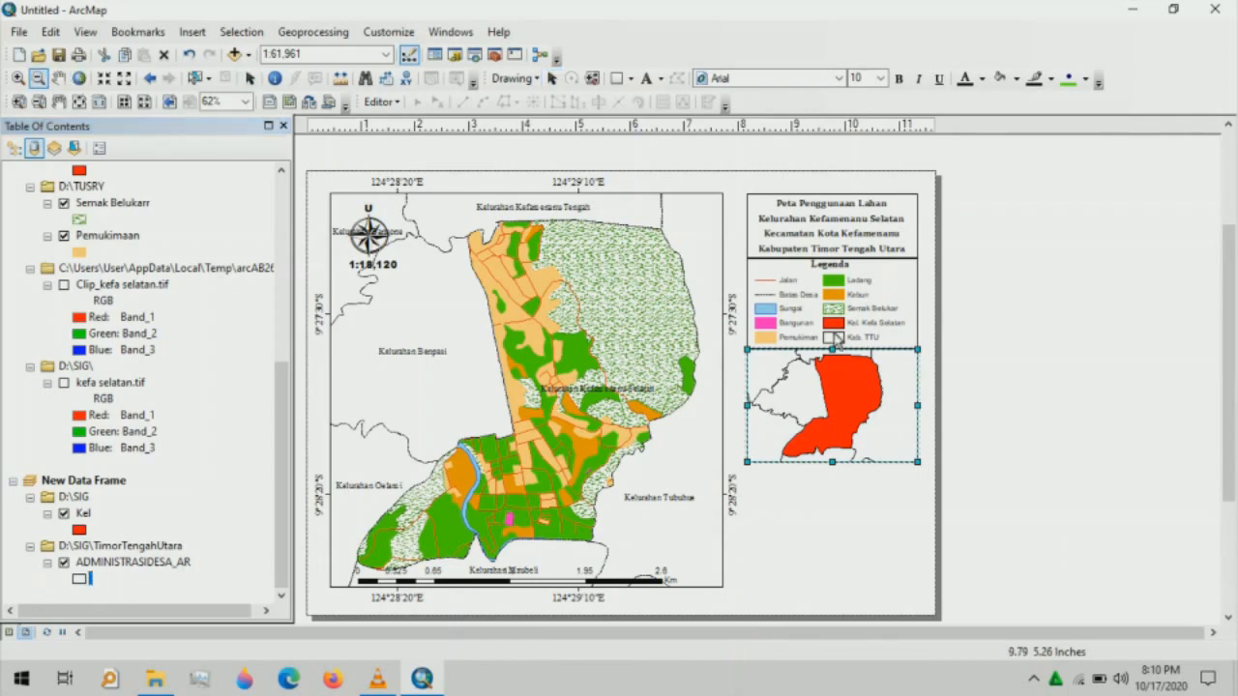
{"action": "left_click_drag", "start_coordinate": [798, 366], "coordinate": [896, 437]}
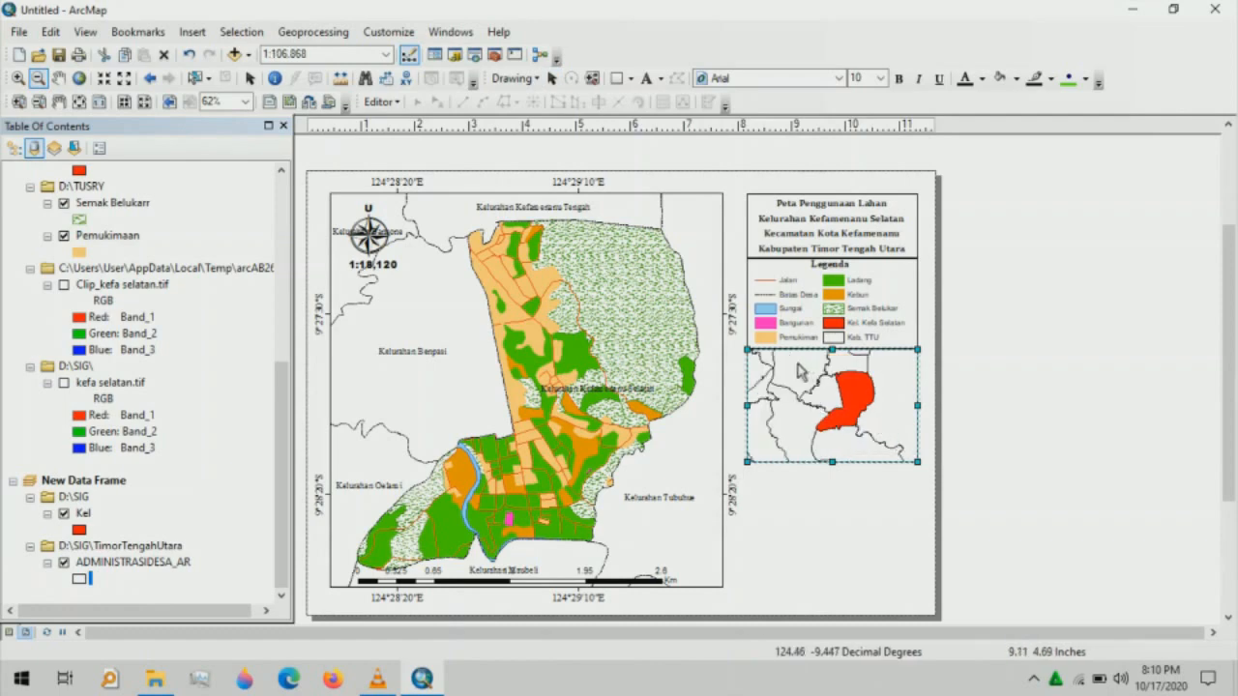
{"action": "left_click_drag", "start_coordinate": [798, 365], "coordinate": [901, 450]}
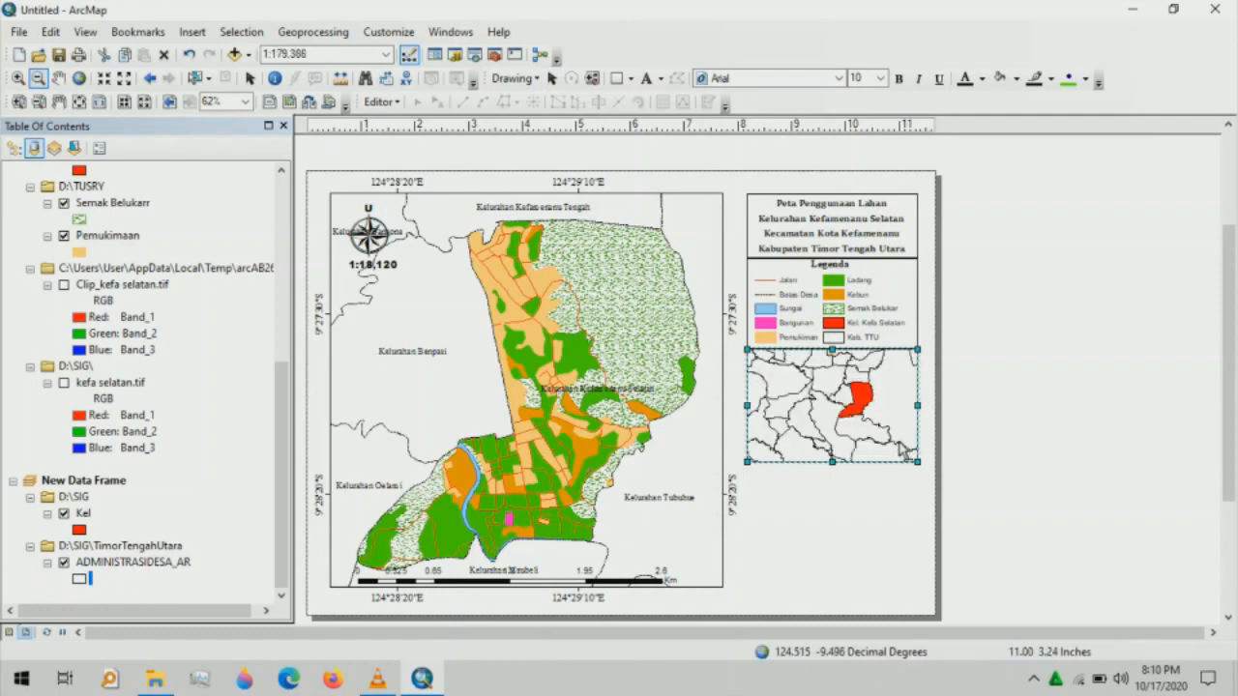
{"action": "left_click", "coordinate": [909, 452]}
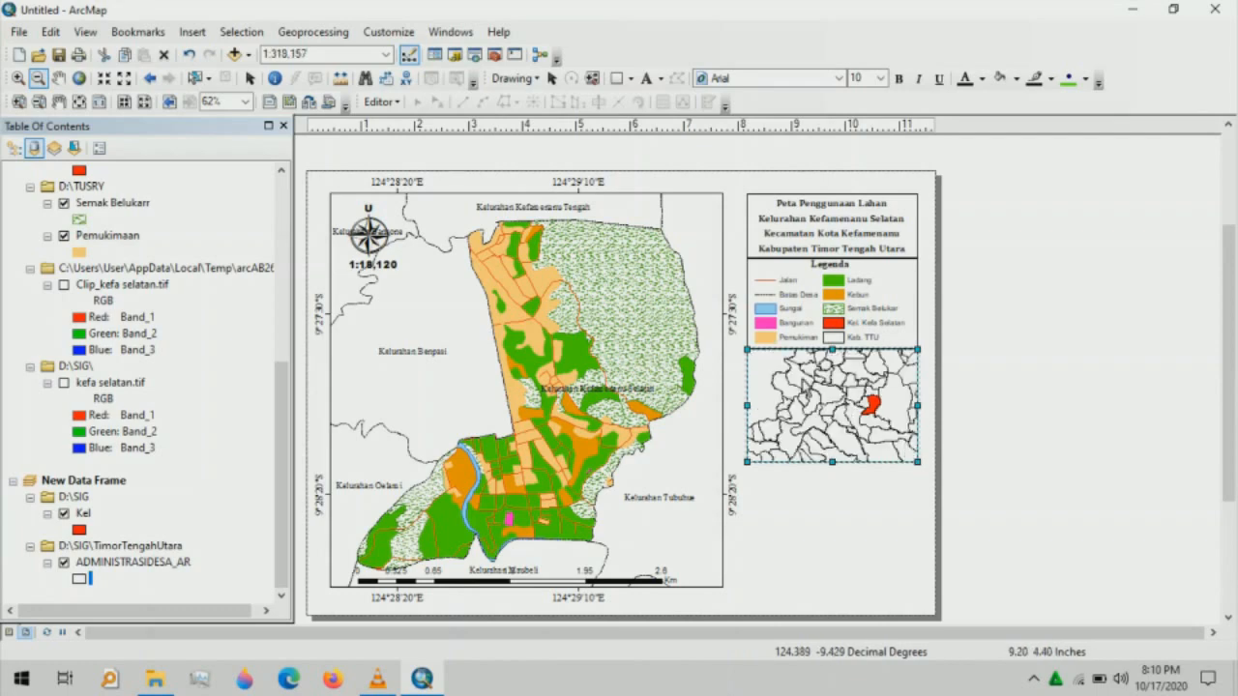
{"action": "left_click", "coordinate": [58, 79]}
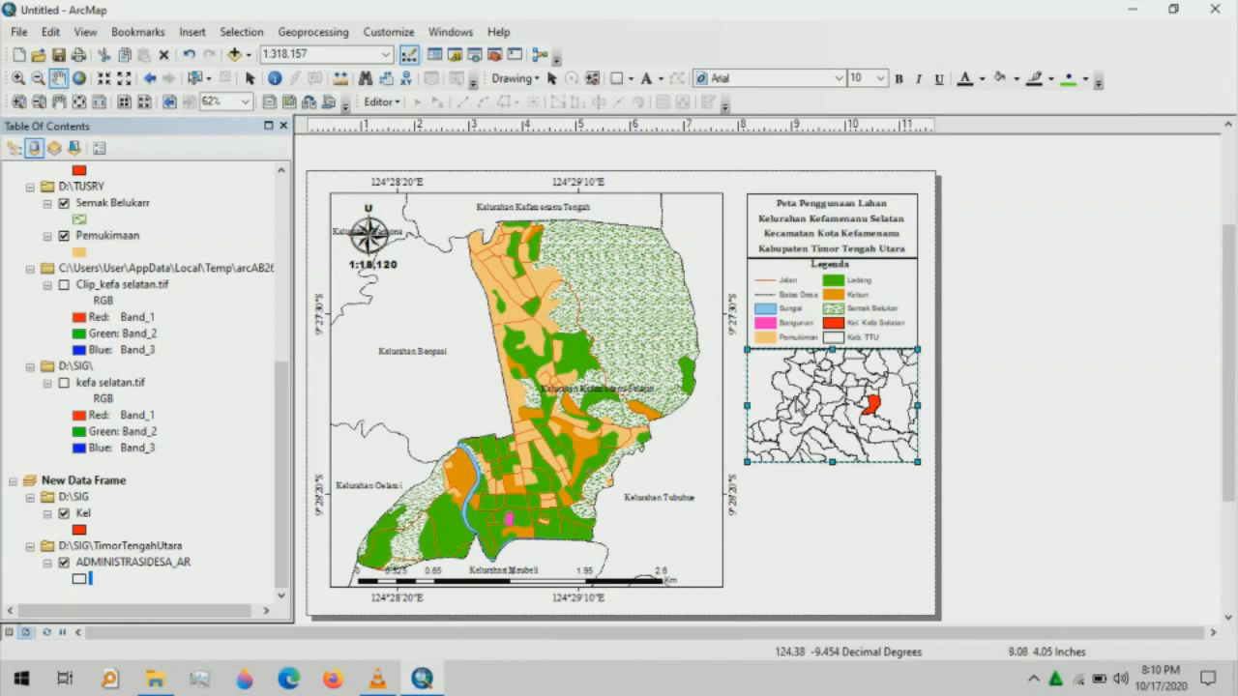
{"action": "mouse_move", "coordinate": [801, 408]}
{"action": "left_mouse_down"}
{"action": "mouse_move", "coordinate": [818, 407]}
{"action": "mouse_move", "coordinate": [793, 425]}
{"action": "mouse_move", "coordinate": [814, 392]}
{"action": "left_mouse_up"}
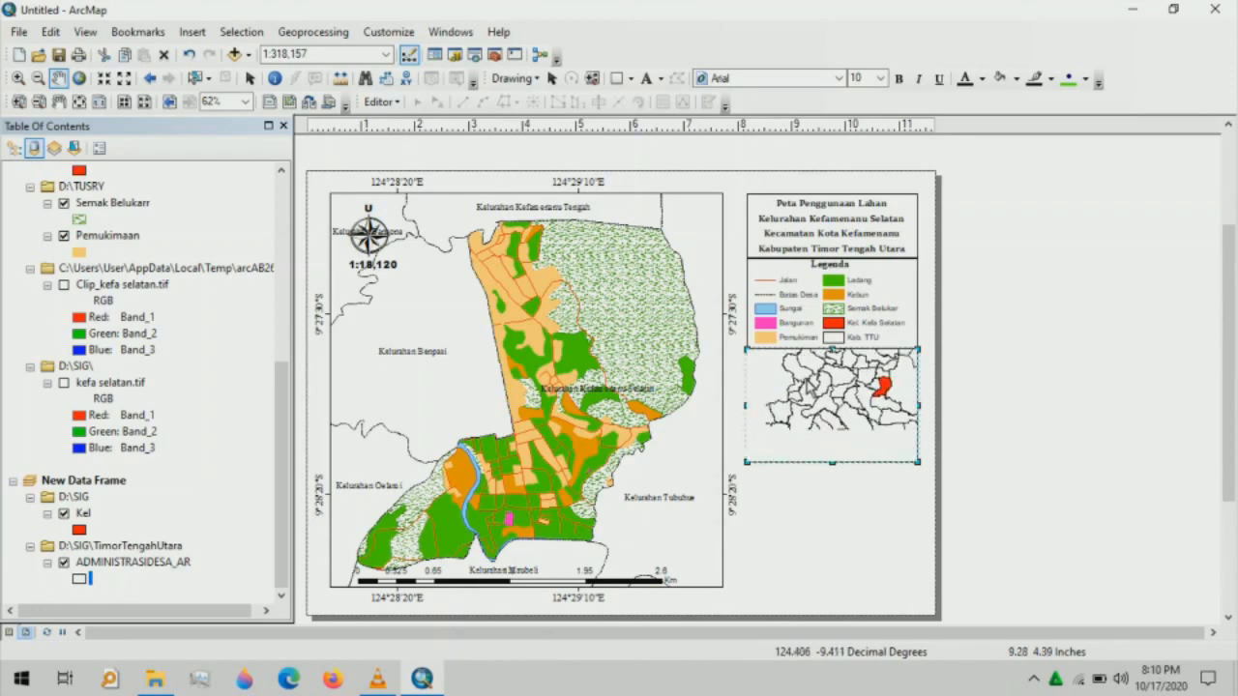
{"action": "left_click_drag", "start_coordinate": [813, 393], "coordinate": [803, 391]}
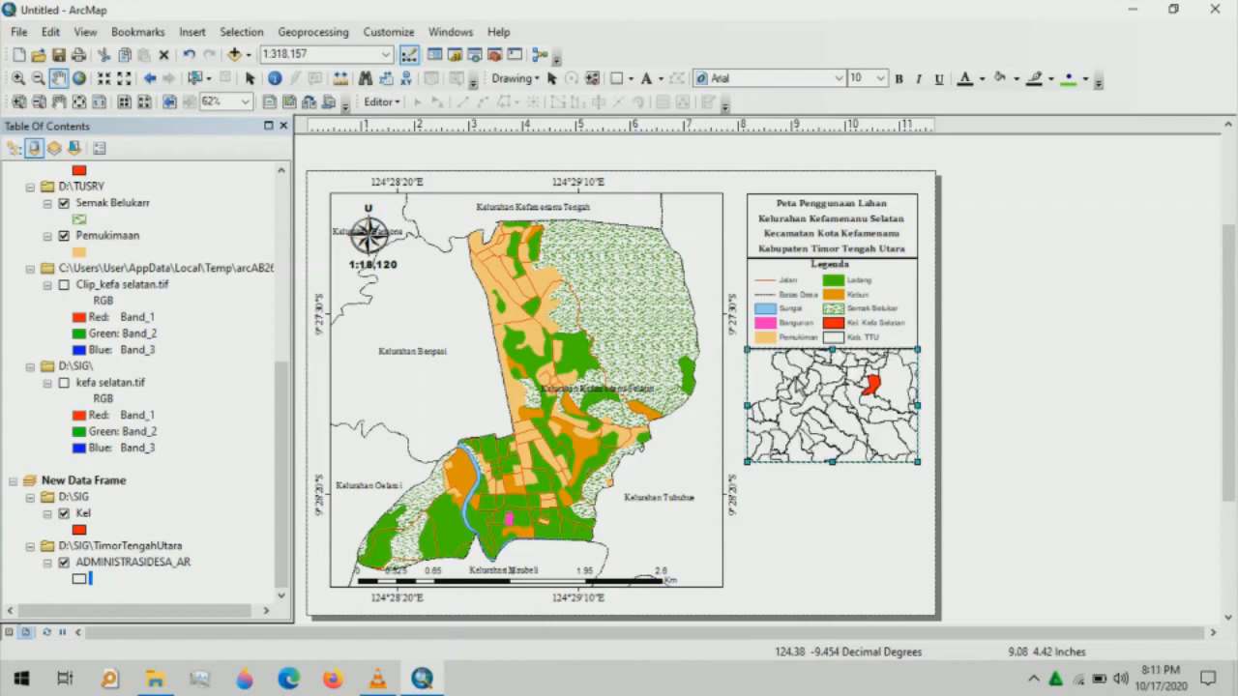
{"action": "key", "text": "x"}
{"action": "left_click", "coordinate": [839, 391]}
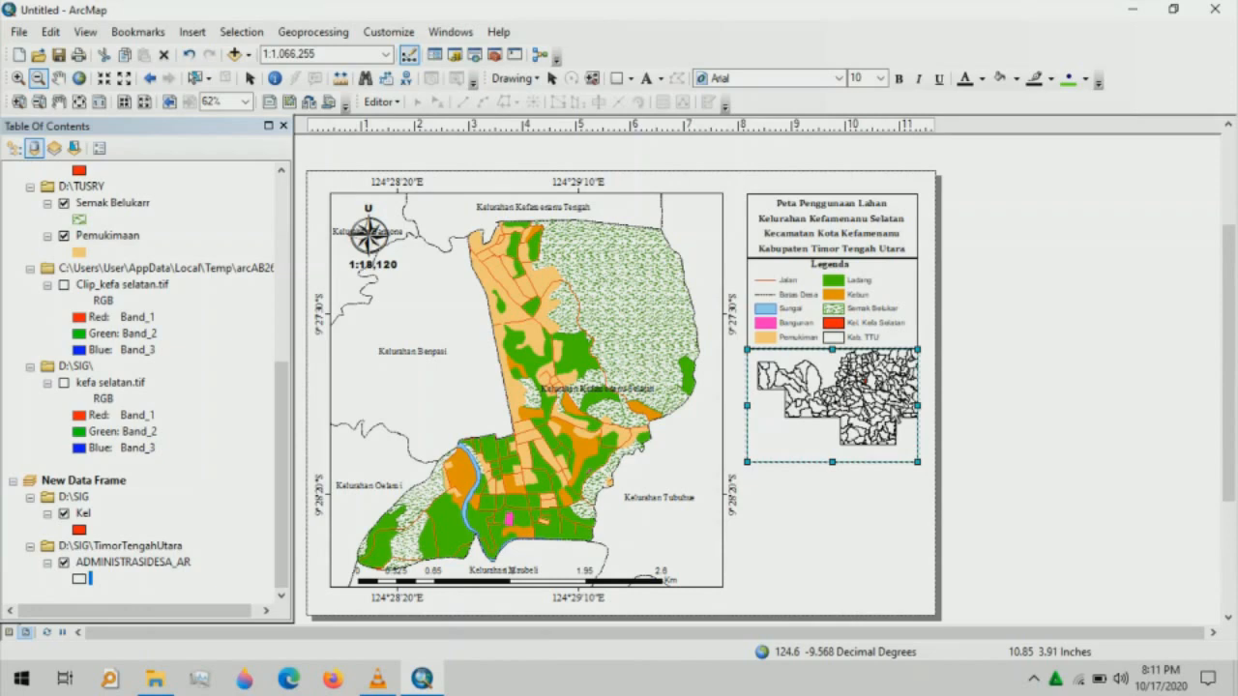
- Settle the inset at 1:400,000 with the red district moved toward the centre
{"action": "key", "text": "z"}
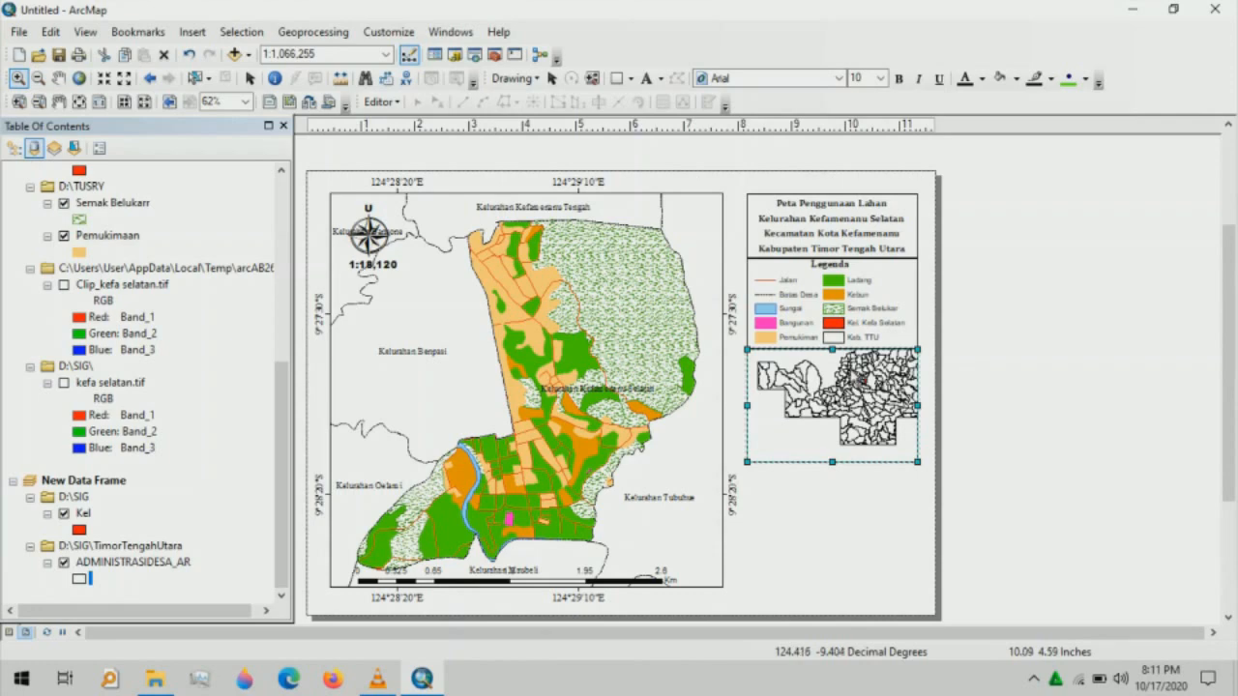
{"action": "left_click_drag", "start_coordinate": [848, 368], "coordinate": [894, 414]}
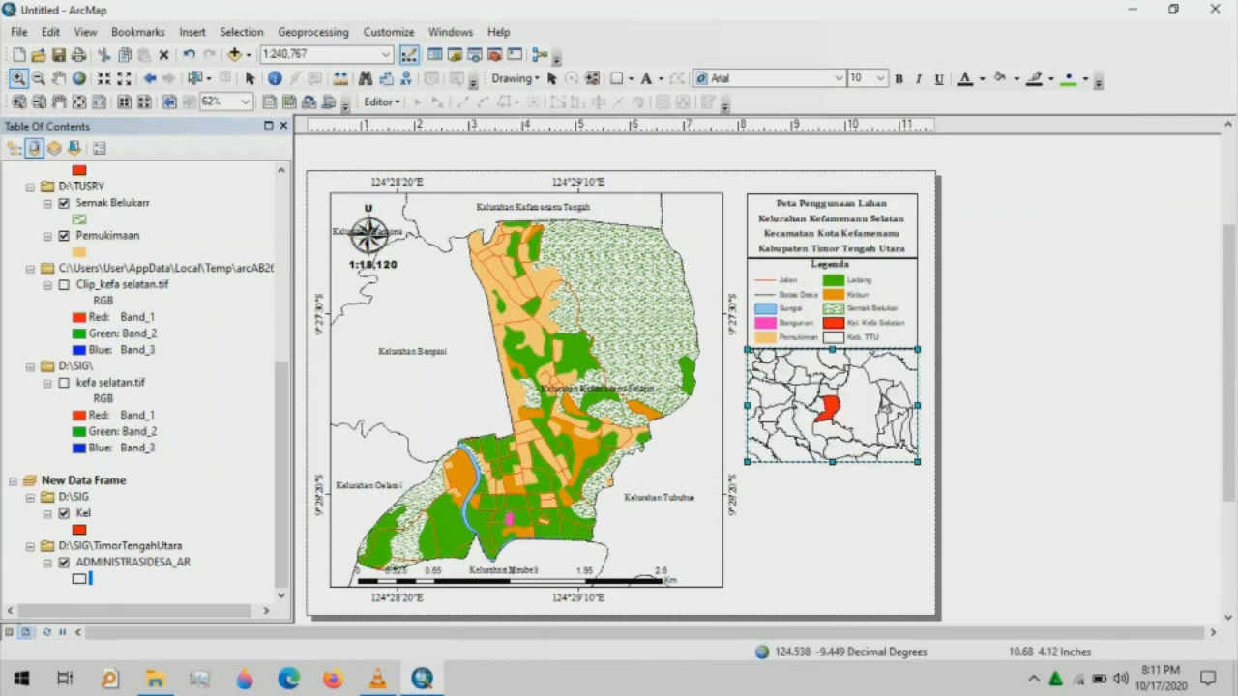
{"action": "left_click", "coordinate": [37, 77]}
{"action": "left_click", "coordinate": [814, 394]}
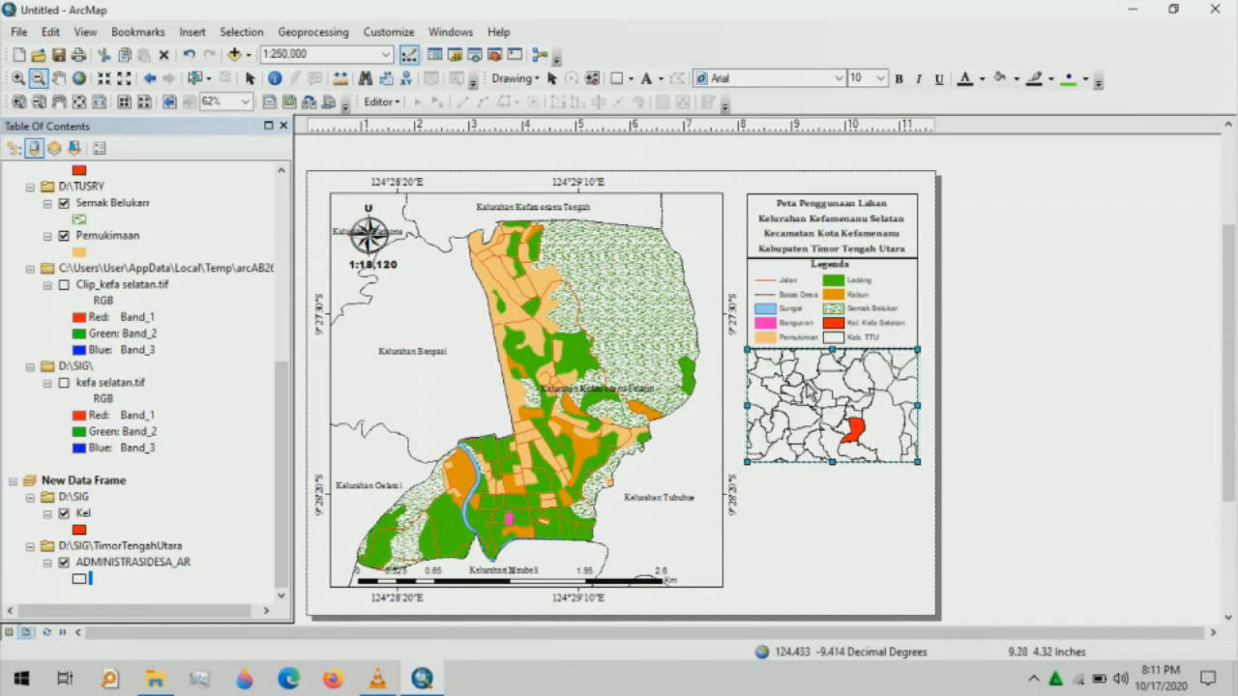
{"action": "left_click", "coordinate": [812, 391]}
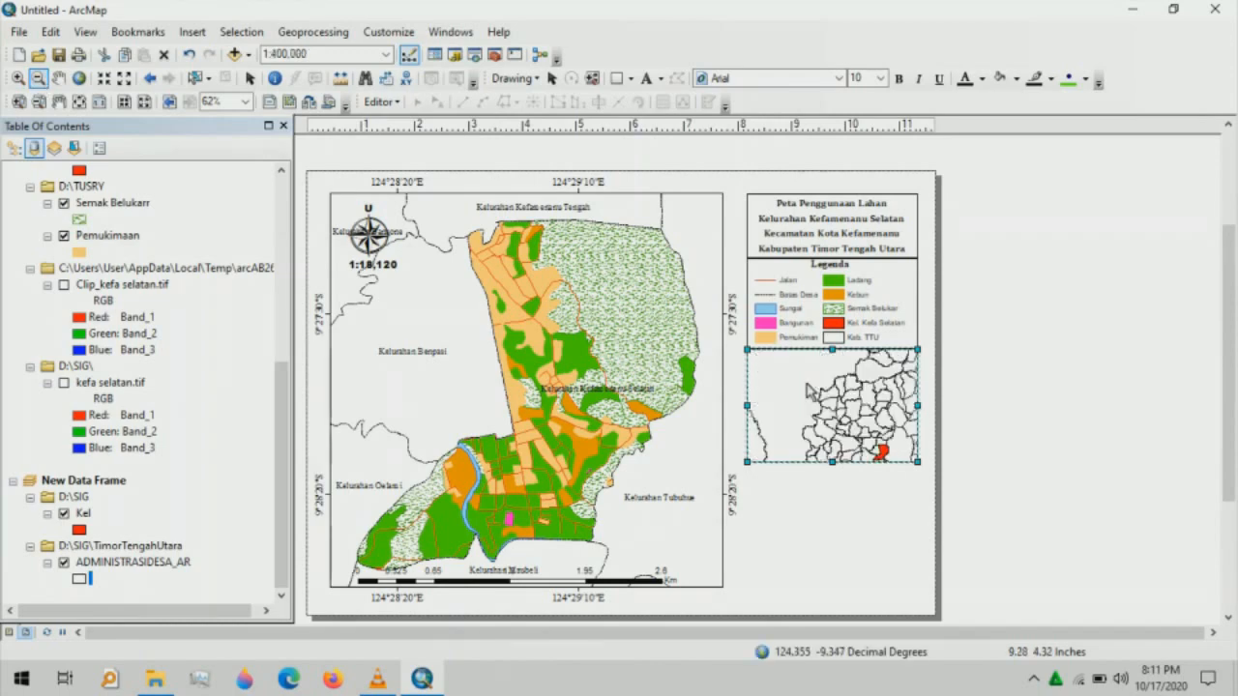
{"action": "left_click", "coordinate": [58, 79]}
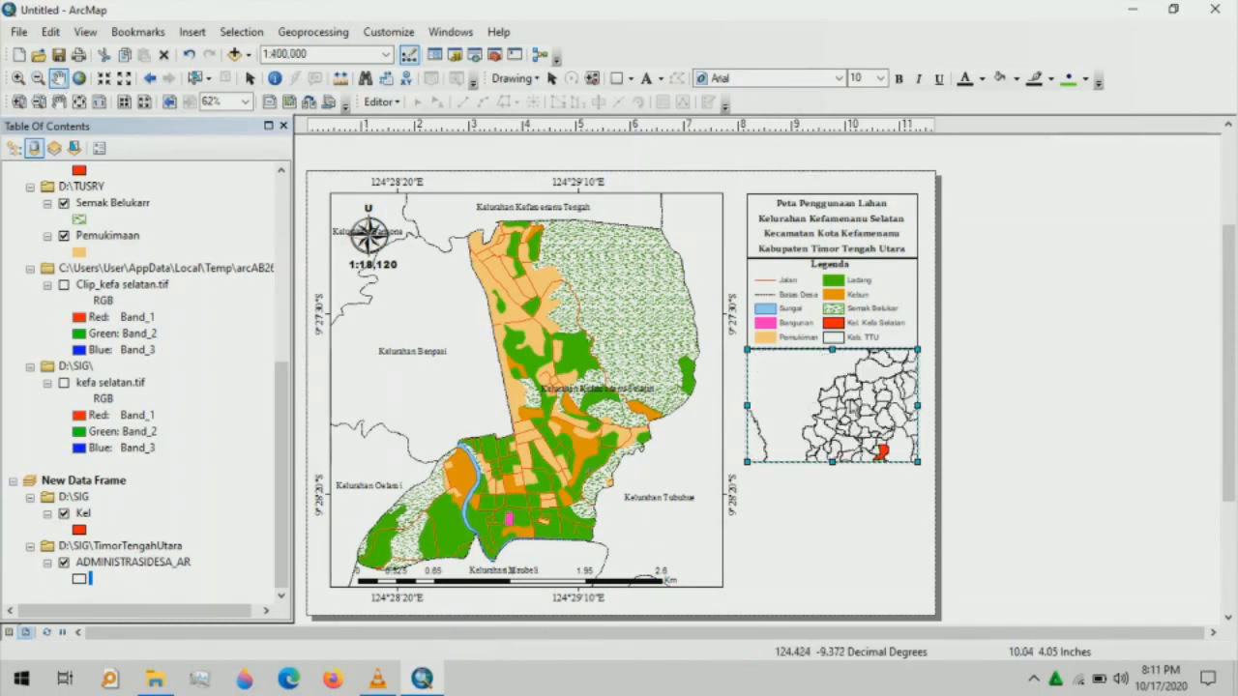
{"action": "left_click_drag", "start_coordinate": [865, 423], "coordinate": [855, 389]}
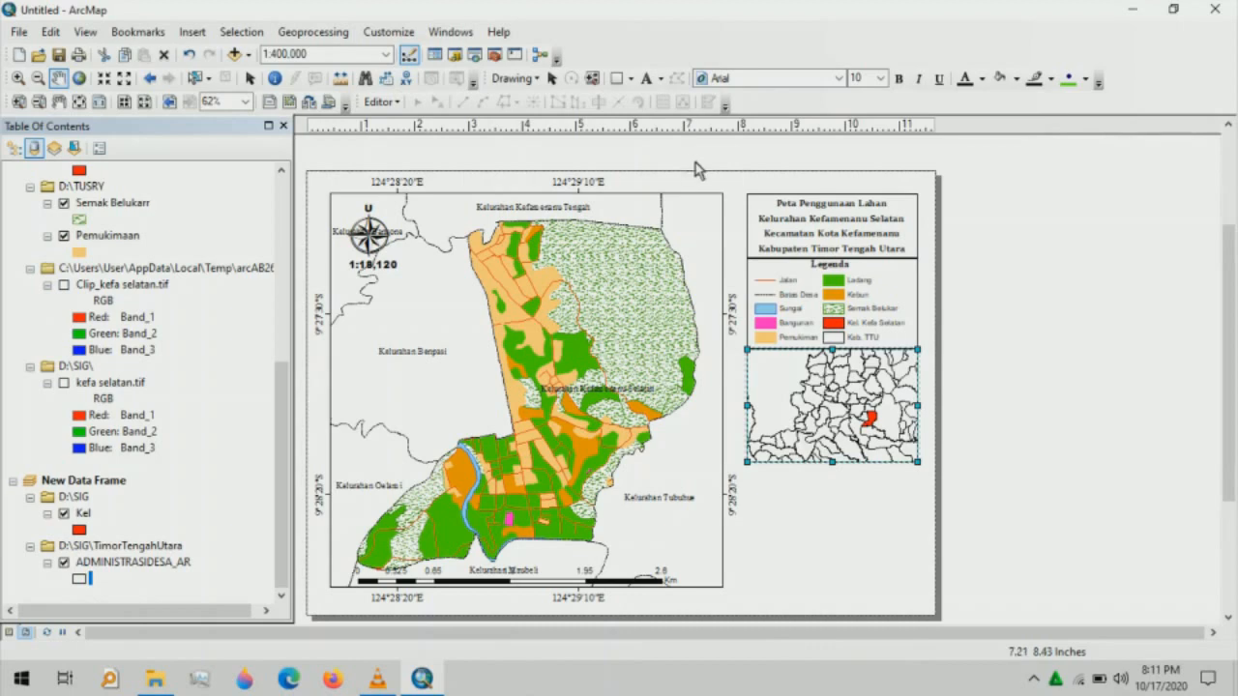
- Add a text label reading 'Inset' at the locator map's top-left
{"action": "left_click", "coordinate": [648, 77]}
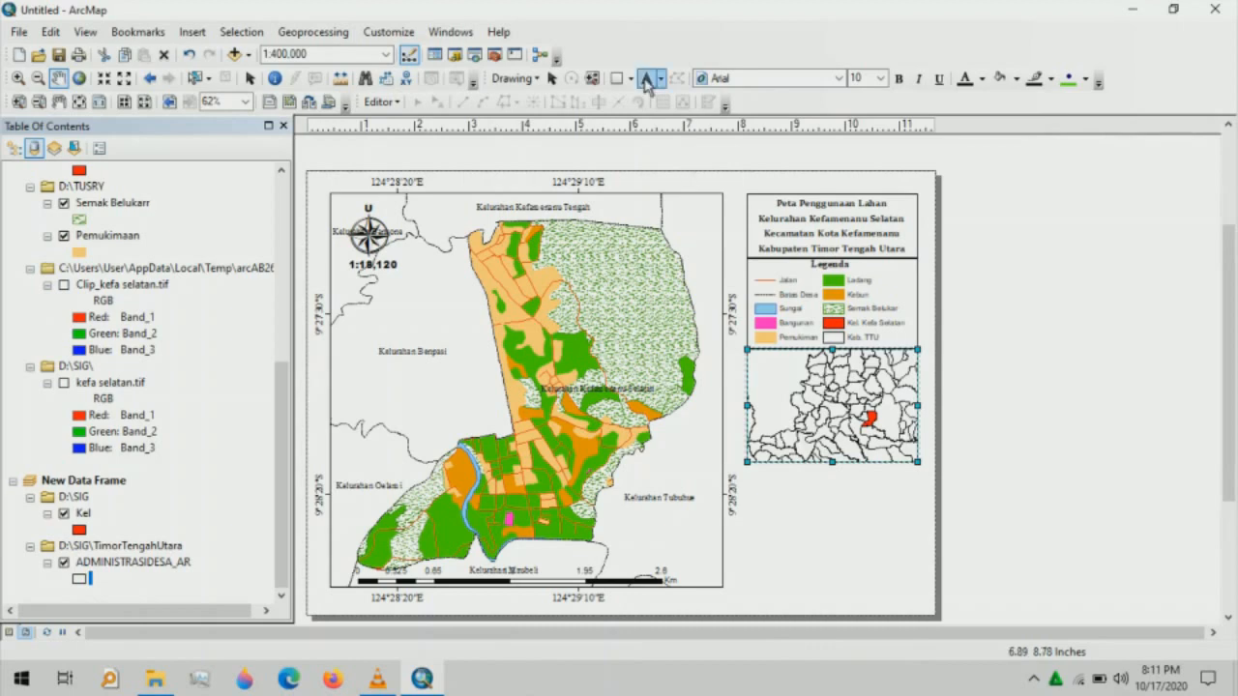
{"action": "left_click", "coordinate": [770, 357]}
{"action": "key", "text": "BackSpace"}
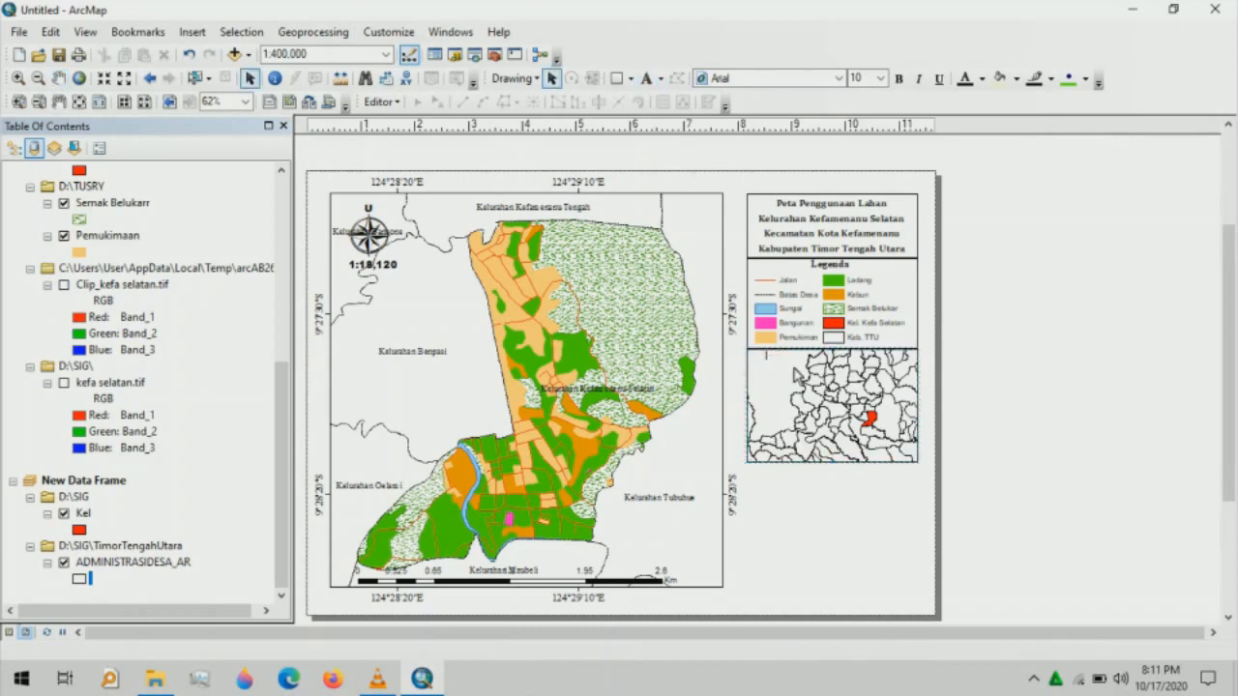
{"action": "type", "text": "Inset"}
{"action": "left_click", "coordinate": [640, 334]}
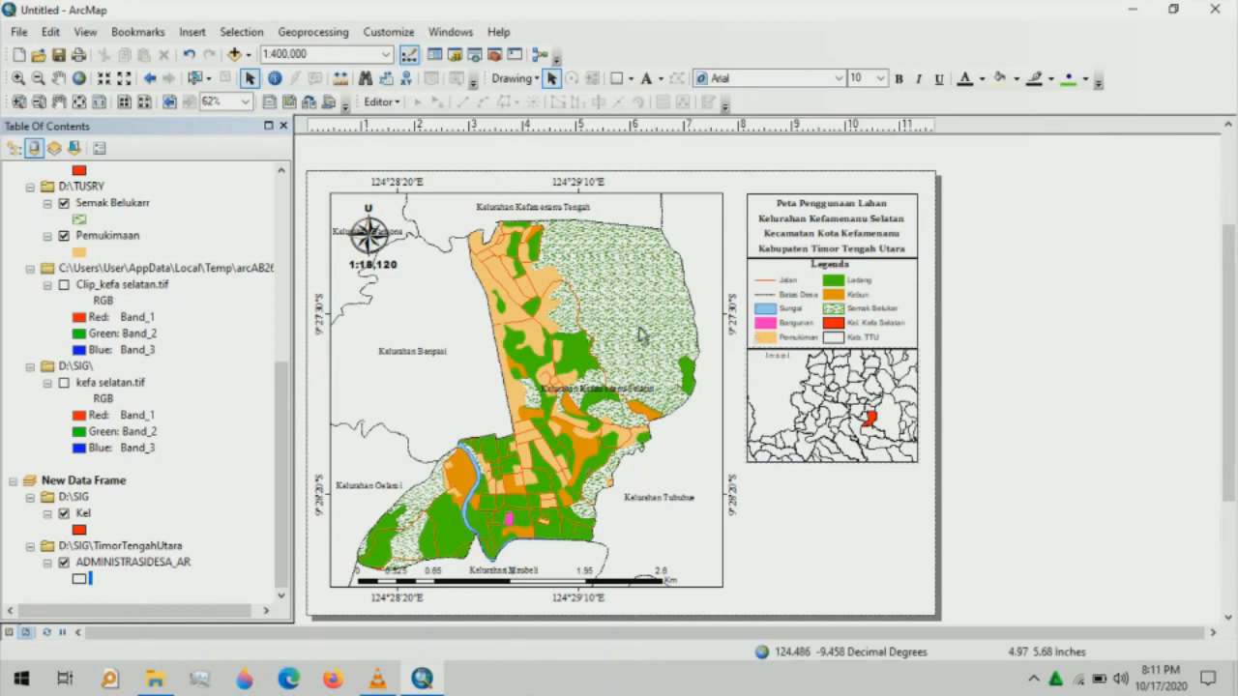
- Set the Inset label to Arial Black 14 pt and nudge it into place
{"action": "left_click", "coordinate": [763, 359]}
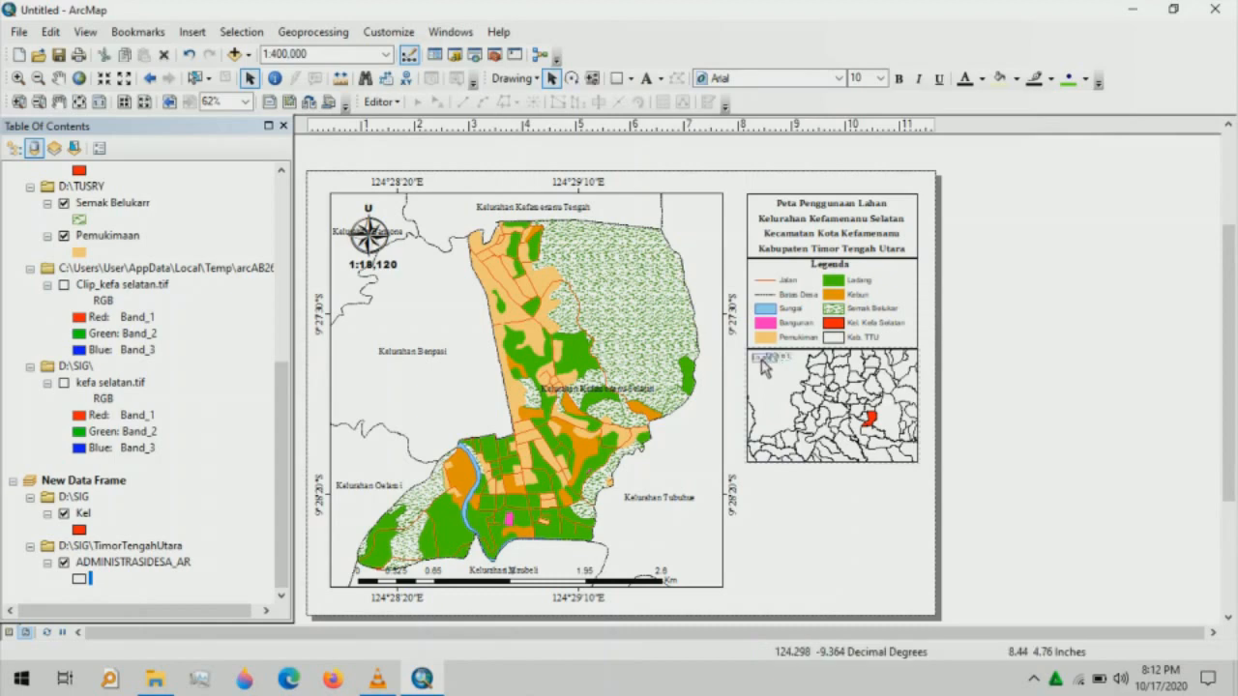
{"action": "left_click", "coordinate": [804, 80]}
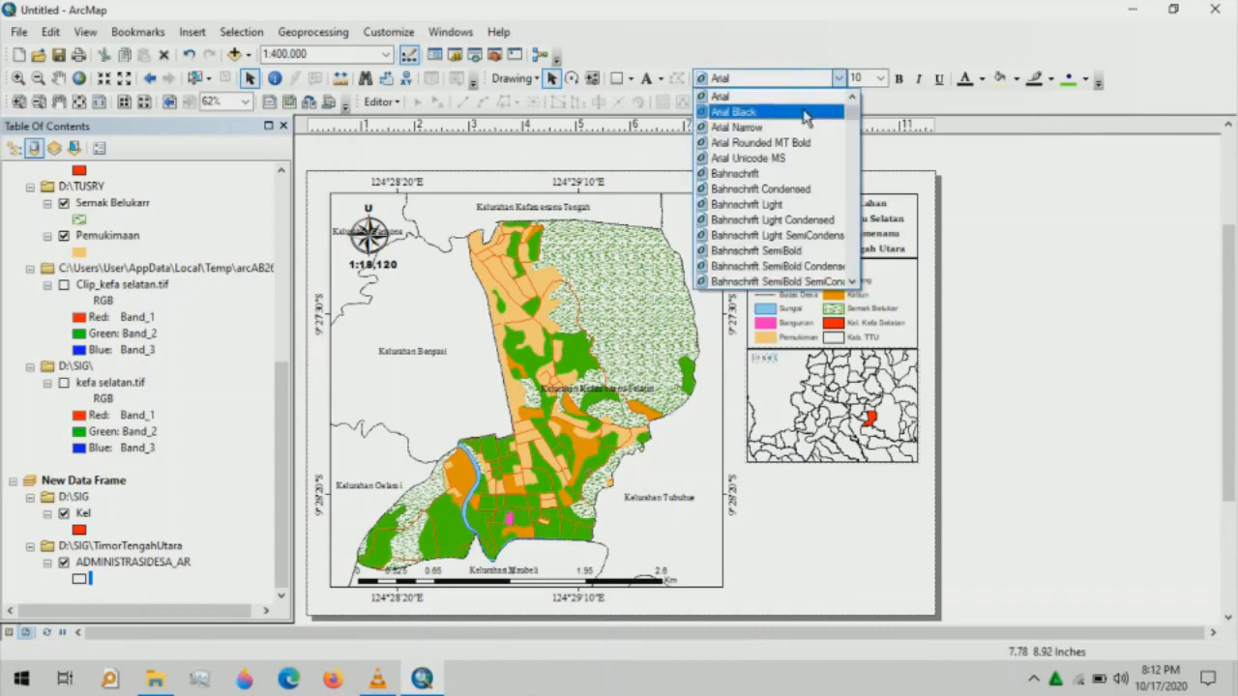
{"action": "left_click", "coordinate": [805, 113]}
{"action": "left_click", "coordinate": [880, 79]}
{"action": "left_click", "coordinate": [863, 134]}
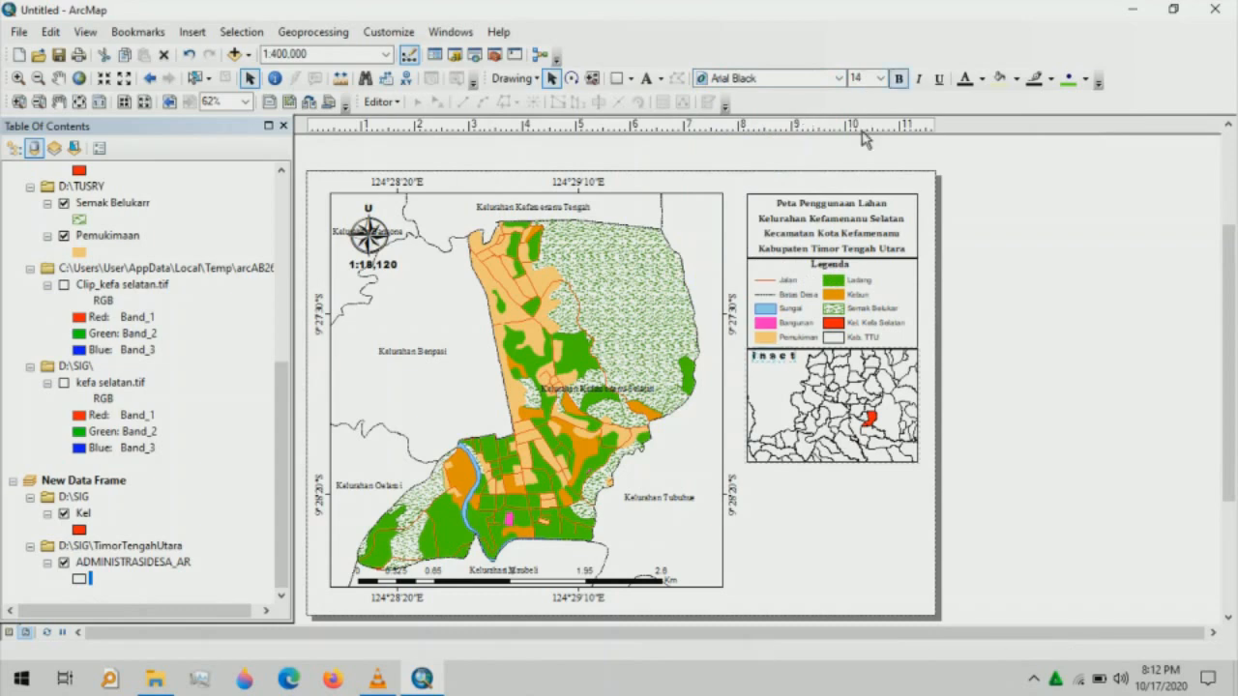
{"action": "left_click_drag", "start_coordinate": [771, 358], "coordinate": [774, 364]}
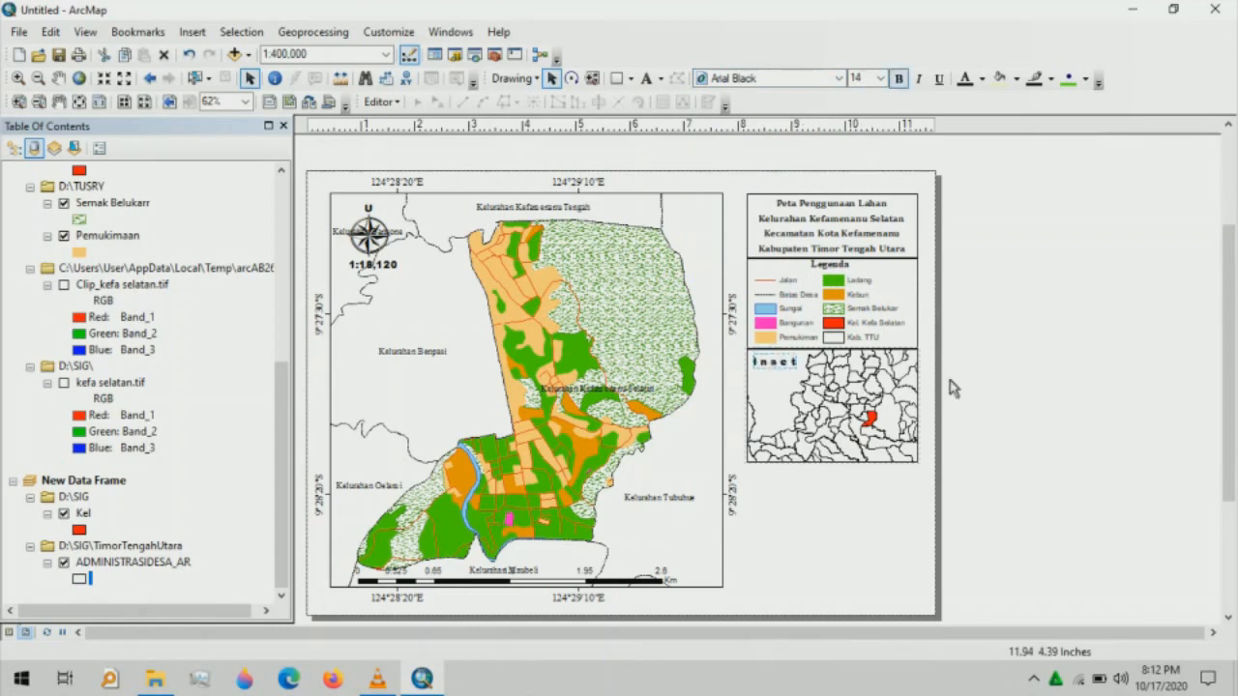
{"action": "left_click", "coordinate": [953, 387]}
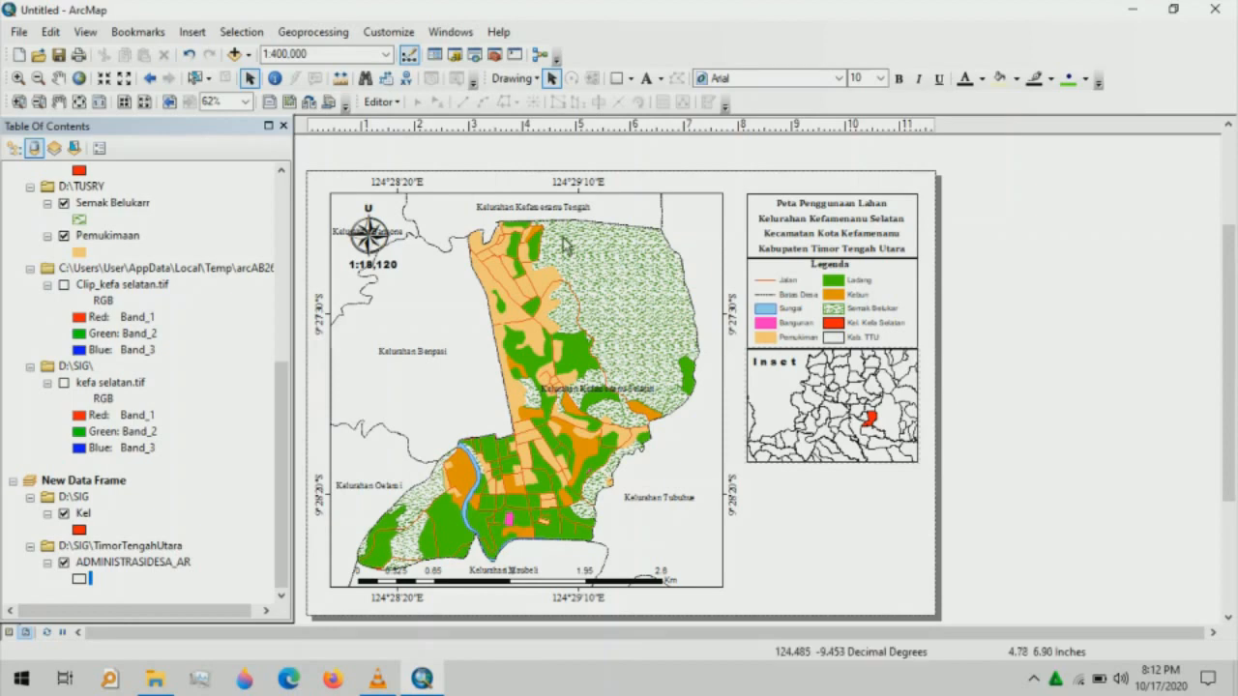
- Box the Inset label in a rectangle with no fill and a black outline
{"action": "left_click", "coordinate": [621, 81]}
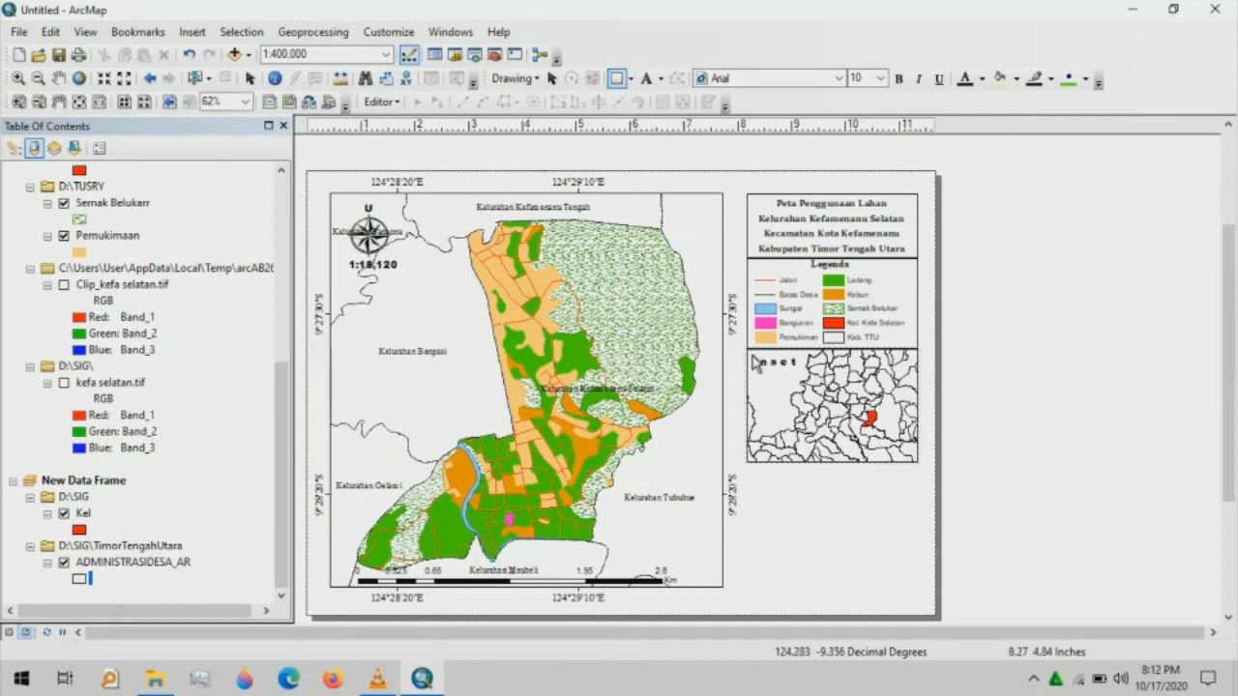
{"action": "left_click_drag", "start_coordinate": [752, 355], "coordinate": [799, 371]}
{"action": "right_click", "coordinate": [780, 374]}
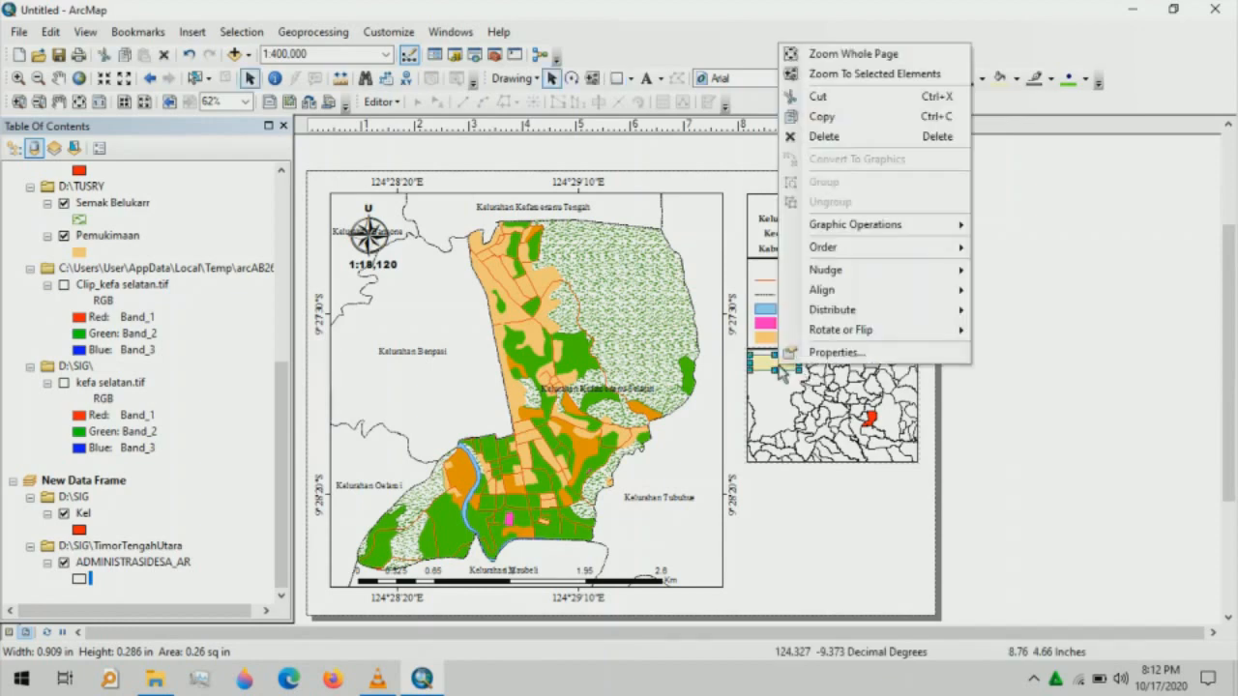
{"action": "left_click", "coordinate": [900, 352]}
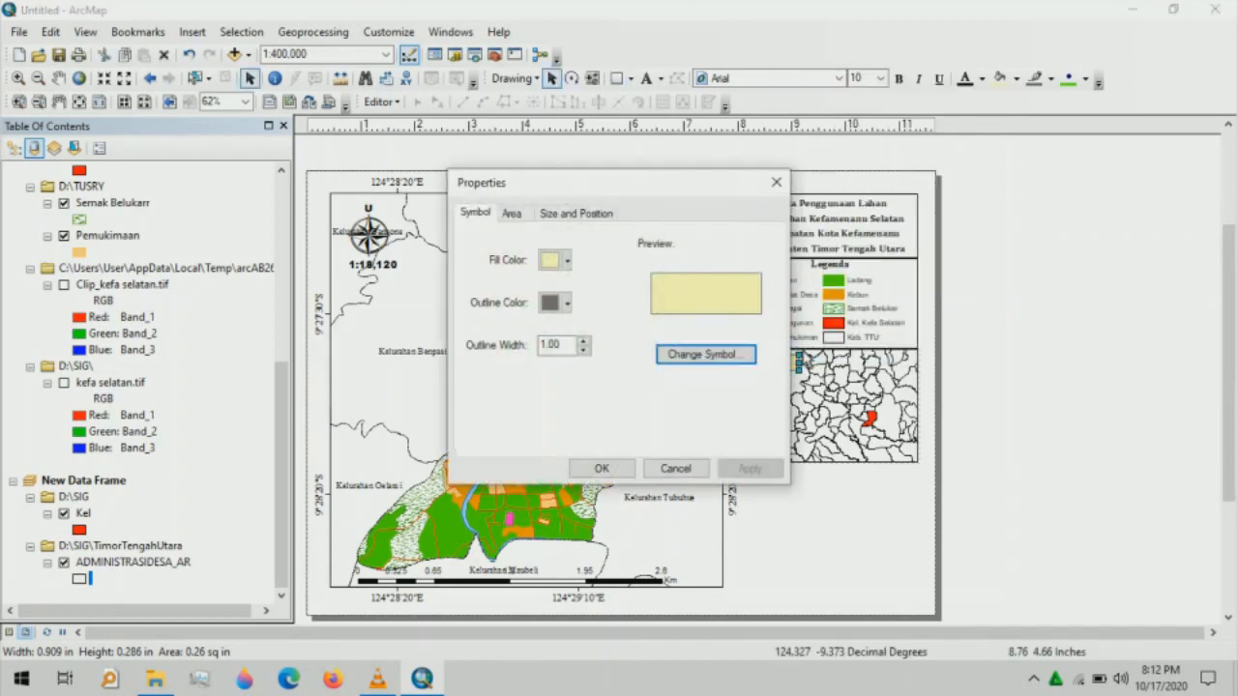
{"action": "left_click", "coordinate": [567, 260]}
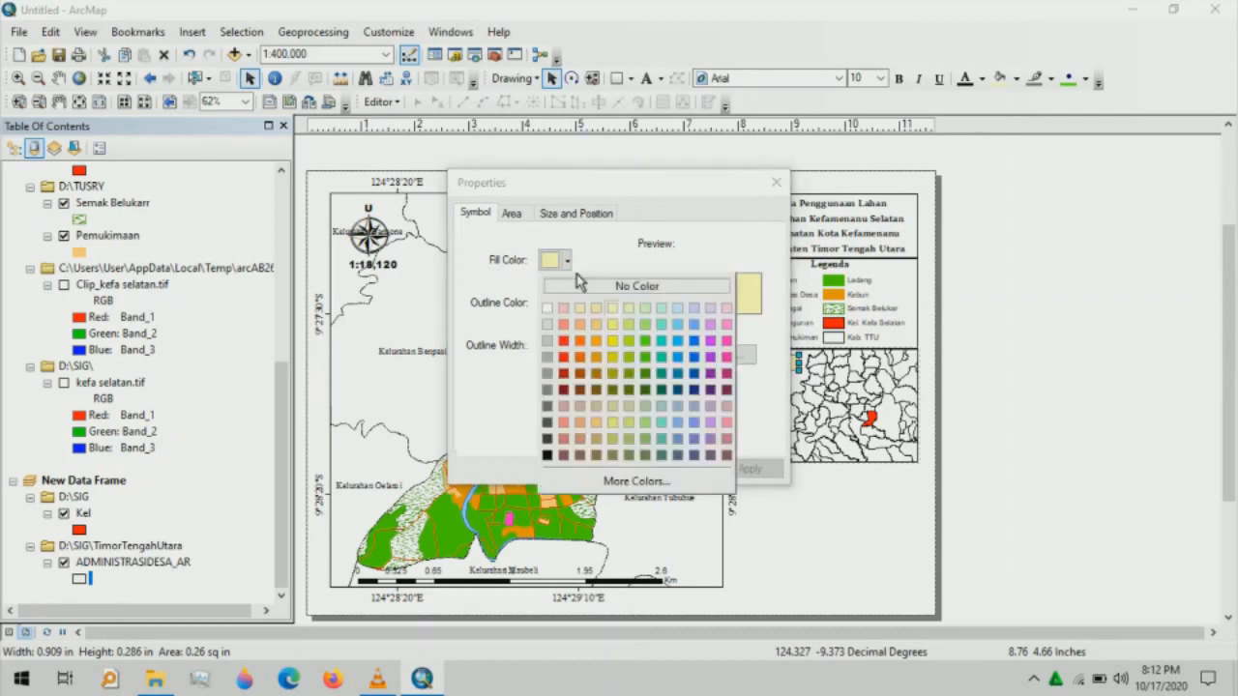
{"action": "left_click", "coordinate": [581, 286]}
{"action": "left_click", "coordinate": [567, 304]}
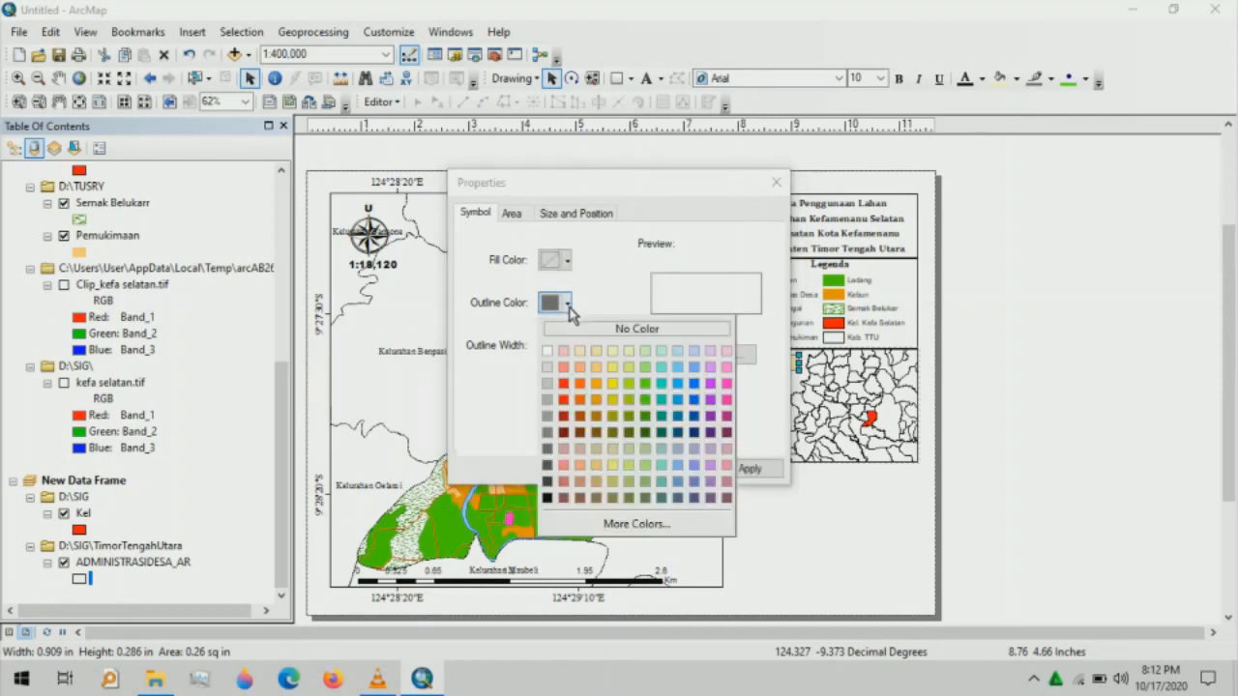
{"action": "left_click", "coordinate": [546, 498]}
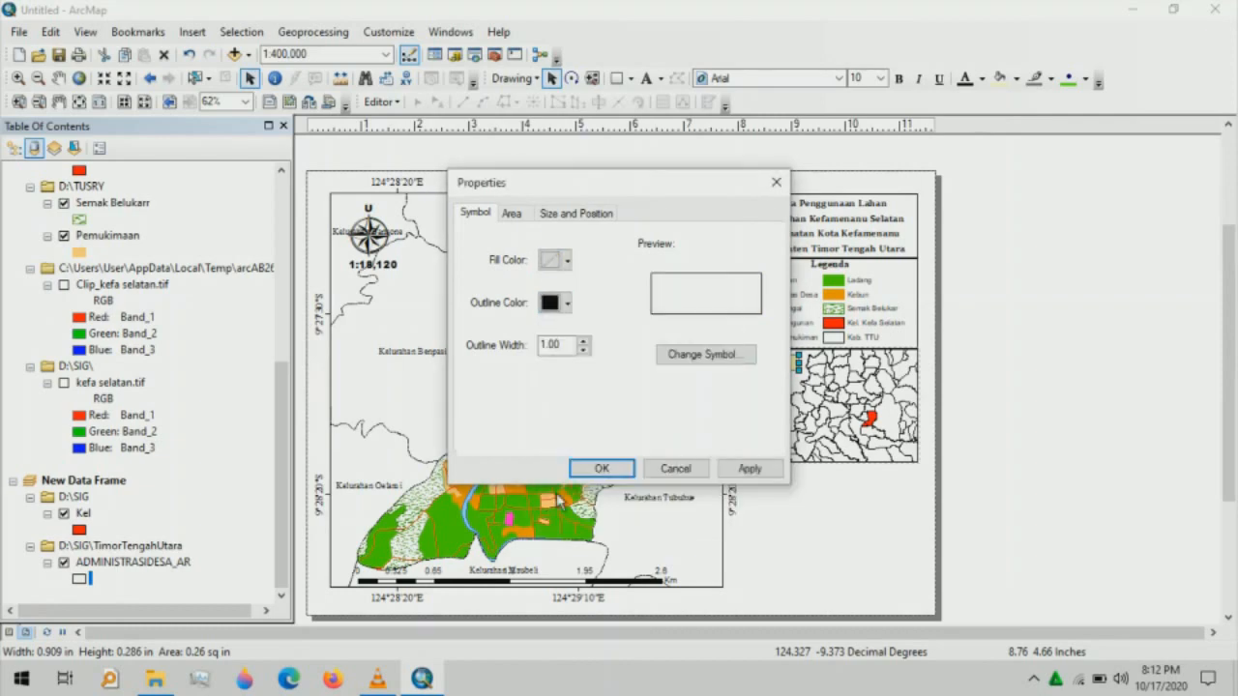
{"action": "left_click", "coordinate": [601, 470]}
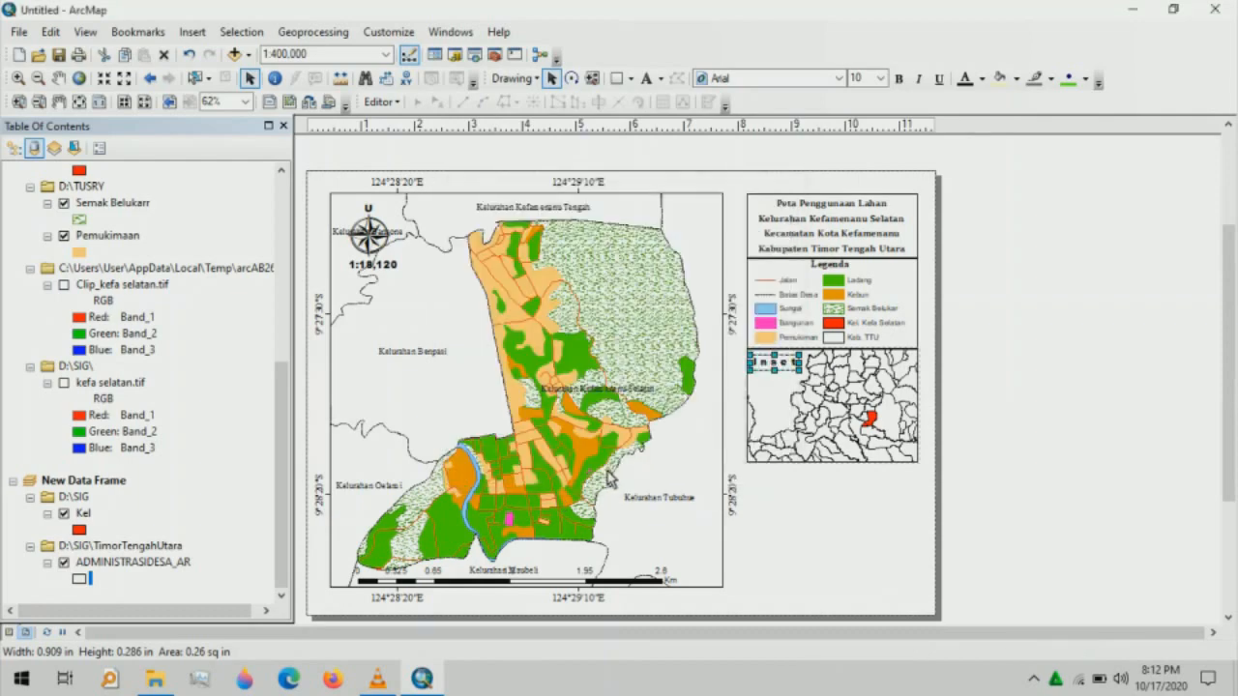
{"action": "left_click", "coordinate": [788, 493]}
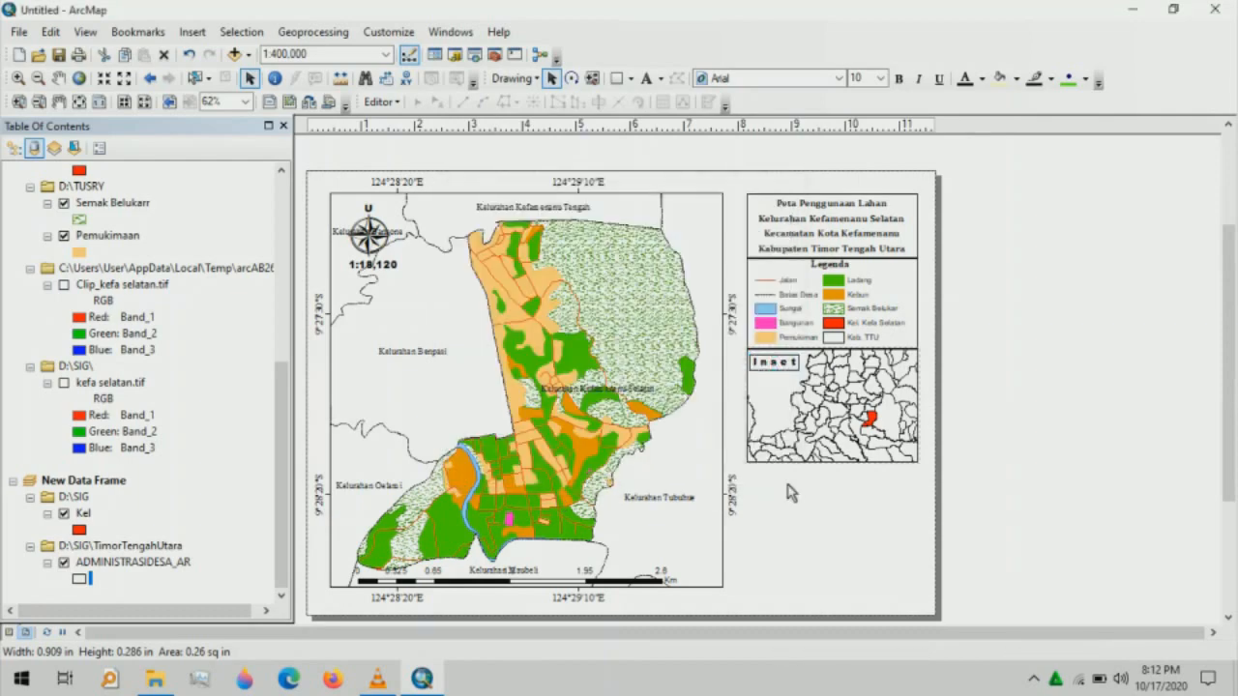
- Place a 'Sumber:' text element beside the inset with its angle kept at 0
{"action": "left_click", "coordinate": [649, 79]}
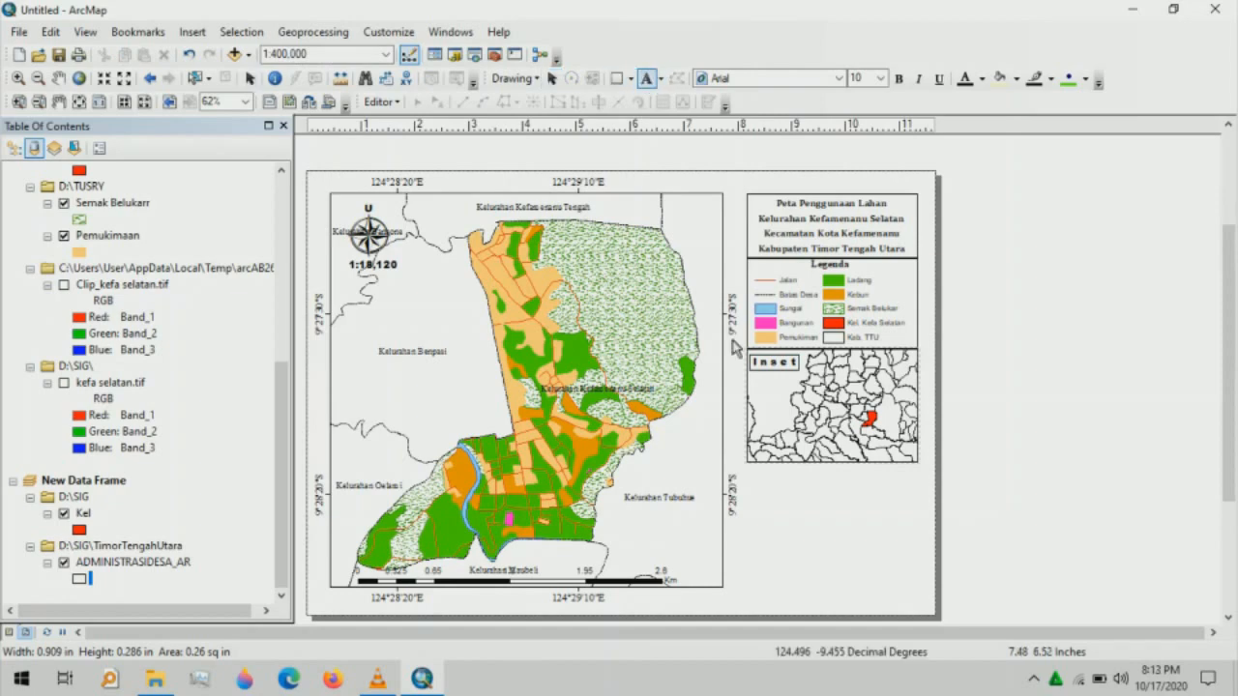
{"action": "left_click", "coordinate": [763, 467]}
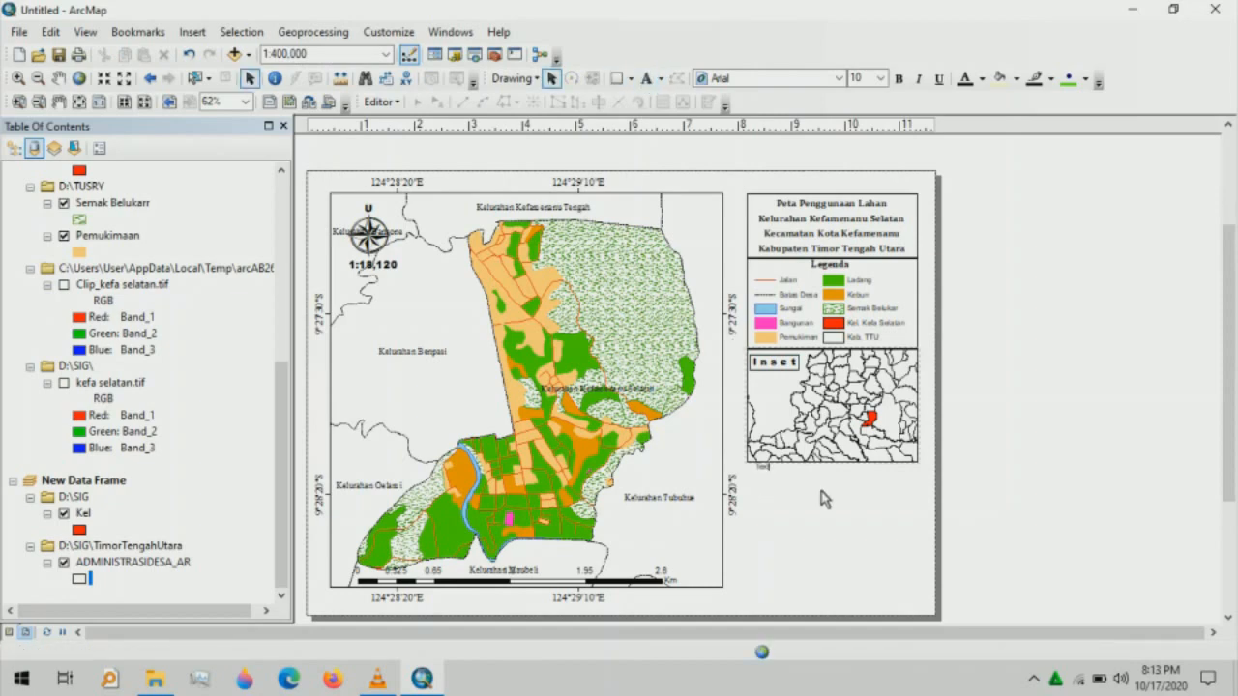
{"action": "key", "text": "Delete"}
{"action": "key", "text": "ctrl+z"}
{"action": "left_click", "coordinate": [823, 499]}
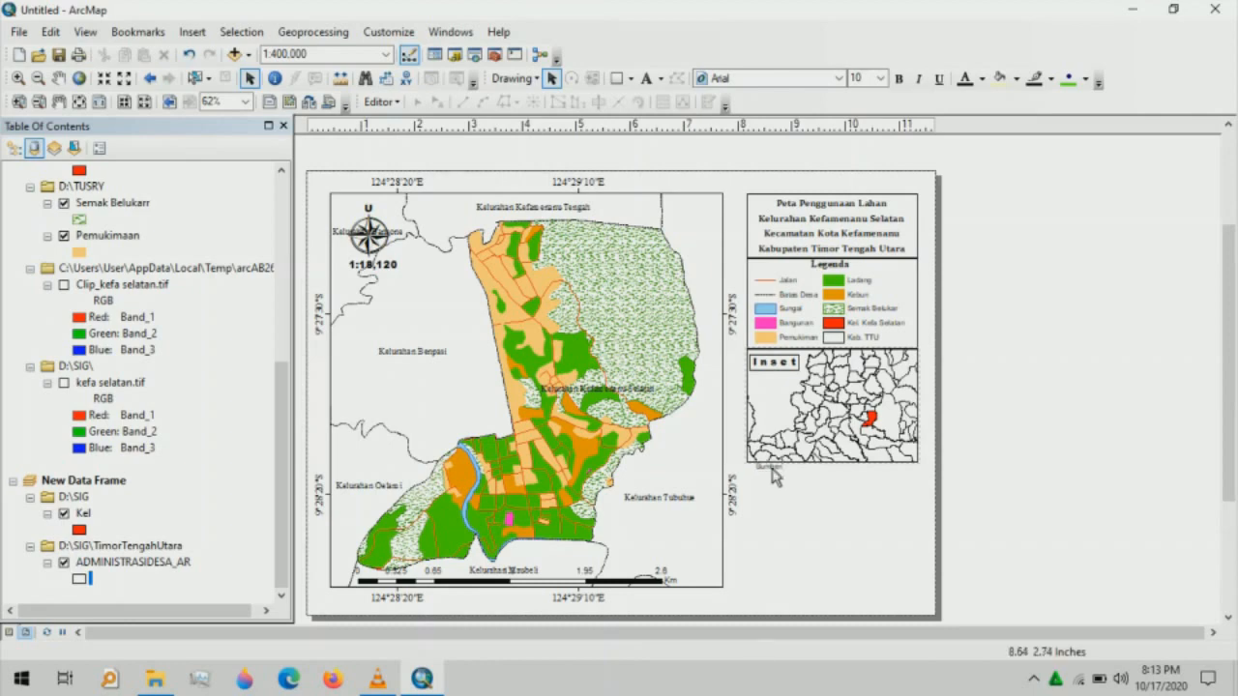
{"action": "double_click", "coordinate": [774, 476]}
{"action": "left_click", "coordinate": [552, 257]}
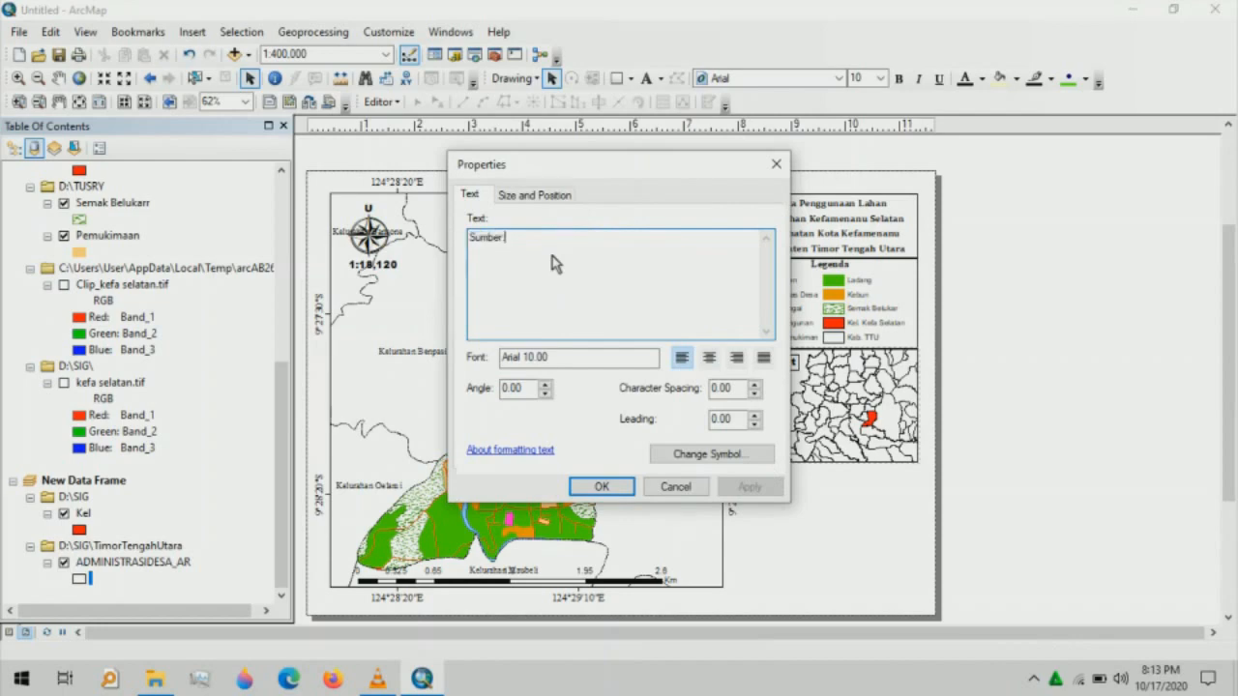
{"action": "type", "text": ":"}
{"action": "key", "text": "Tab"}
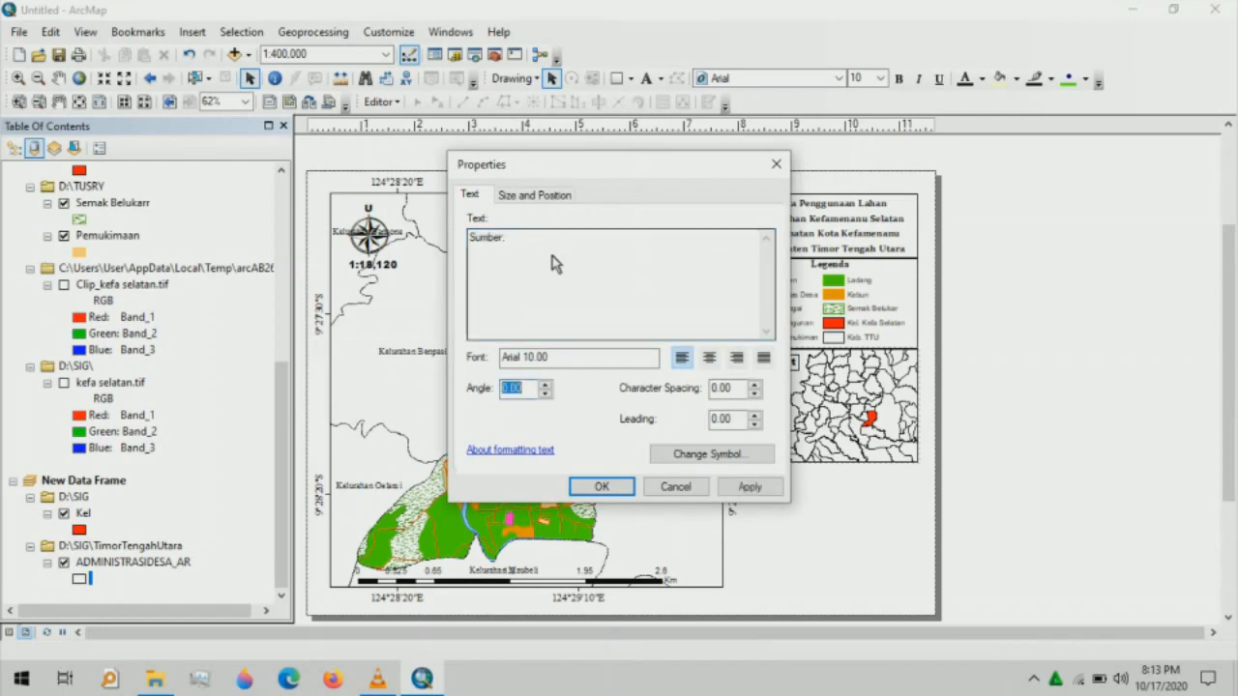
{"action": "type", "text": "2"}
{"action": "left_click", "coordinate": [545, 395]}
{"action": "left_click", "coordinate": [546, 395]}
{"action": "left_click", "coordinate": [479, 260]}
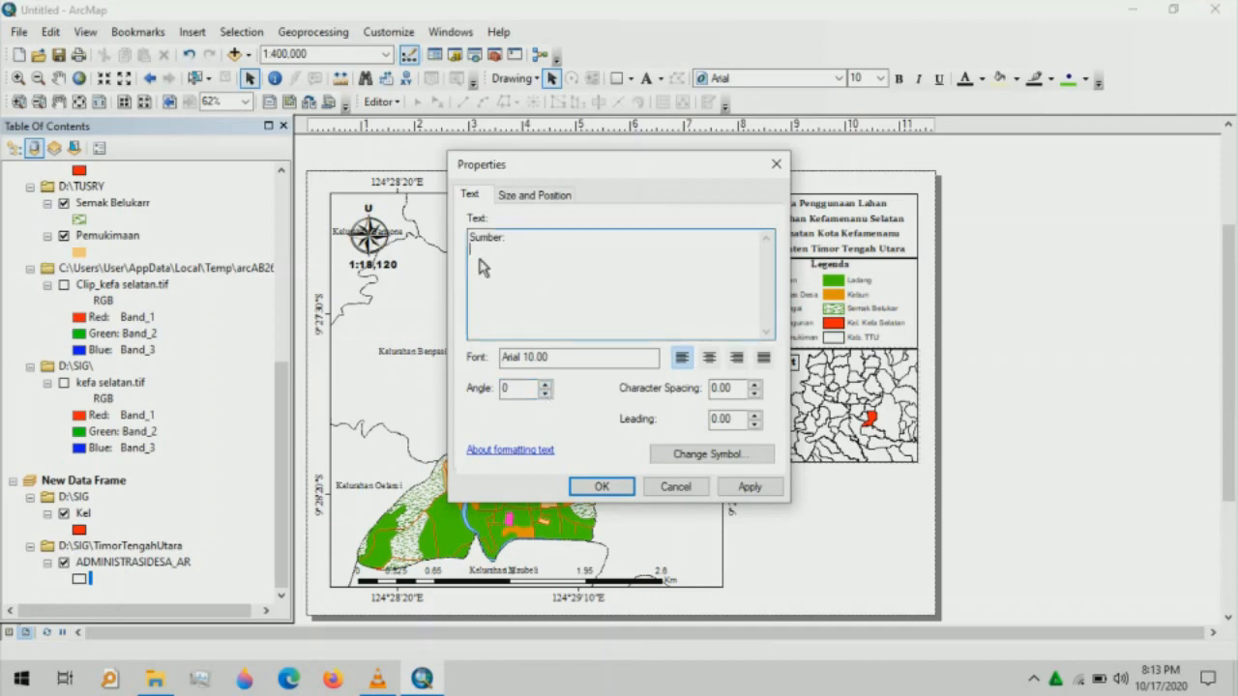
- Add the first source line '1. Peta Administrasi Desa RBI'
{"action": "type", "text": "1. Peta Adminstrasi"}
{"action": "key", "text": "BackSpace"}
{"action": "key", "text": "BackSpace"}
{"action": "key", "text": "BackSpace"}
{"action": "key", "text": "BackSpace"}
{"action": "key", "text": "BackSpace"}
{"action": "type", "text": "istrasi Desa"}
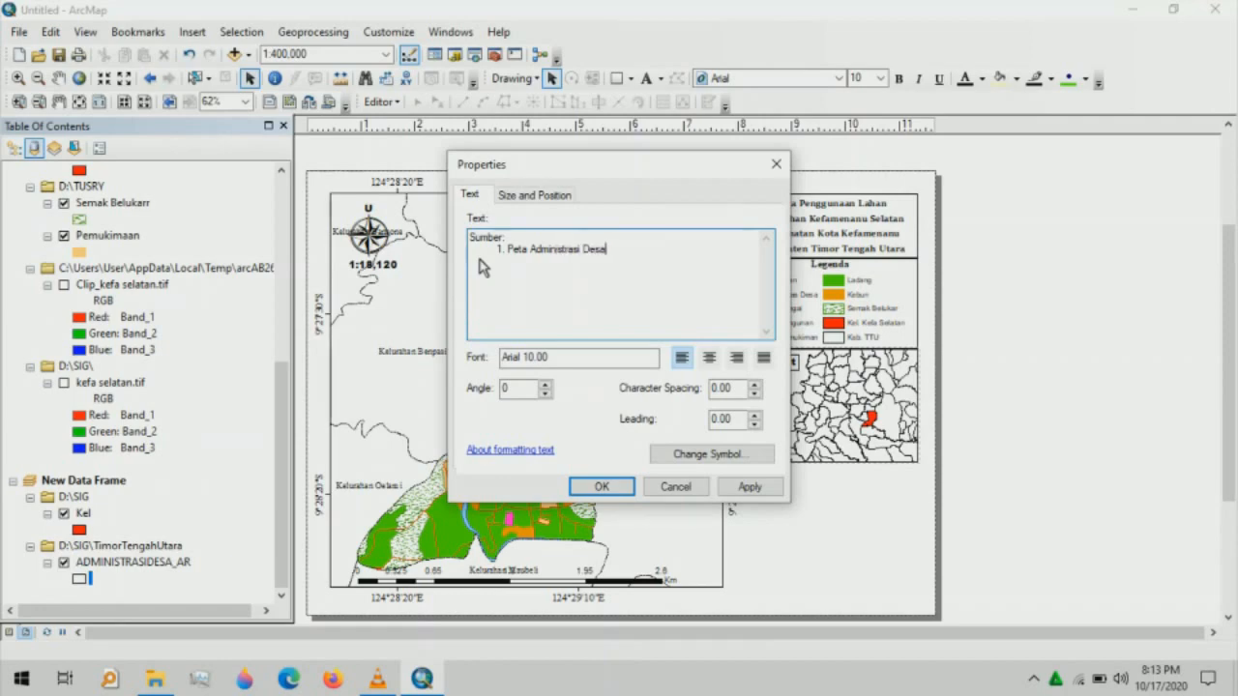
{"action": "key", "text": "BackSpace"}
{"action": "type", "text": "a RP"}
{"action": "key", "text": "BackSpace"}
{"action": "type", "text": "BI"}
- Add the second source line '2. Citra Satelit dari Sas Planet'
{"action": "key", "text": "Return"}
{"action": "type", "text": "2."}
{"action": "key", "text": "shift+Left"}
{"action": "left_click", "coordinate": [518, 273]}
{"action": "type", "text": "Citra Satel"}
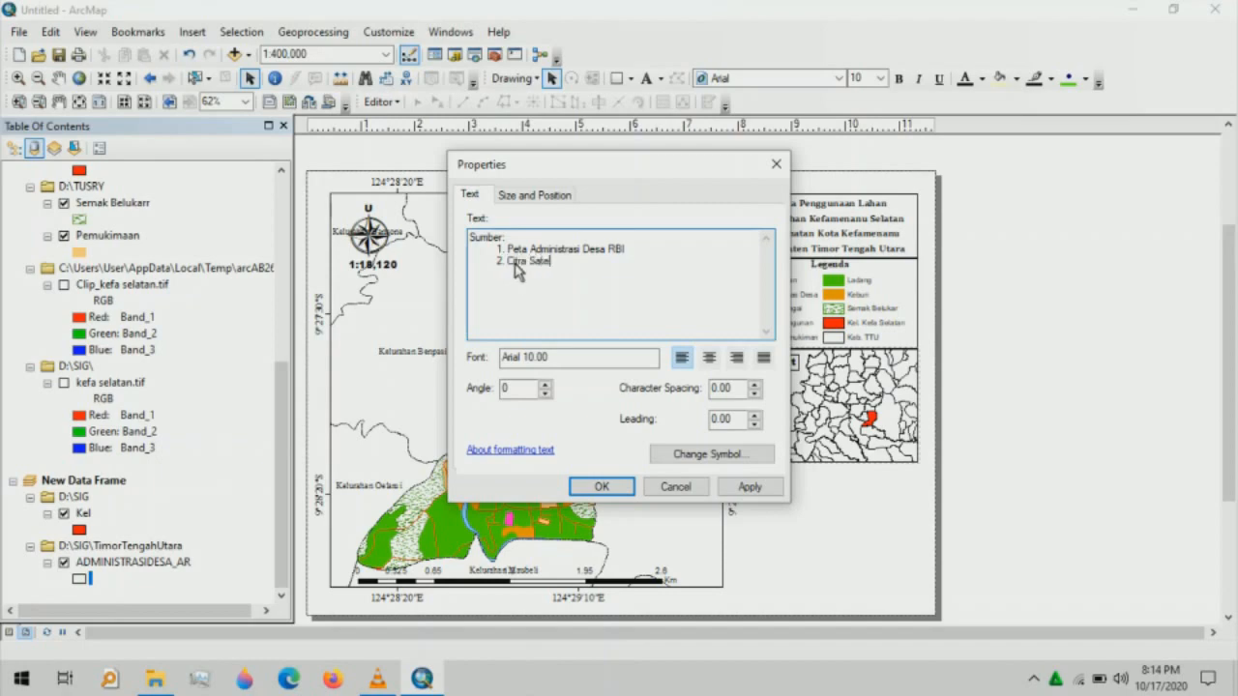
{"action": "type", "text": "it dari Sas Planet"}
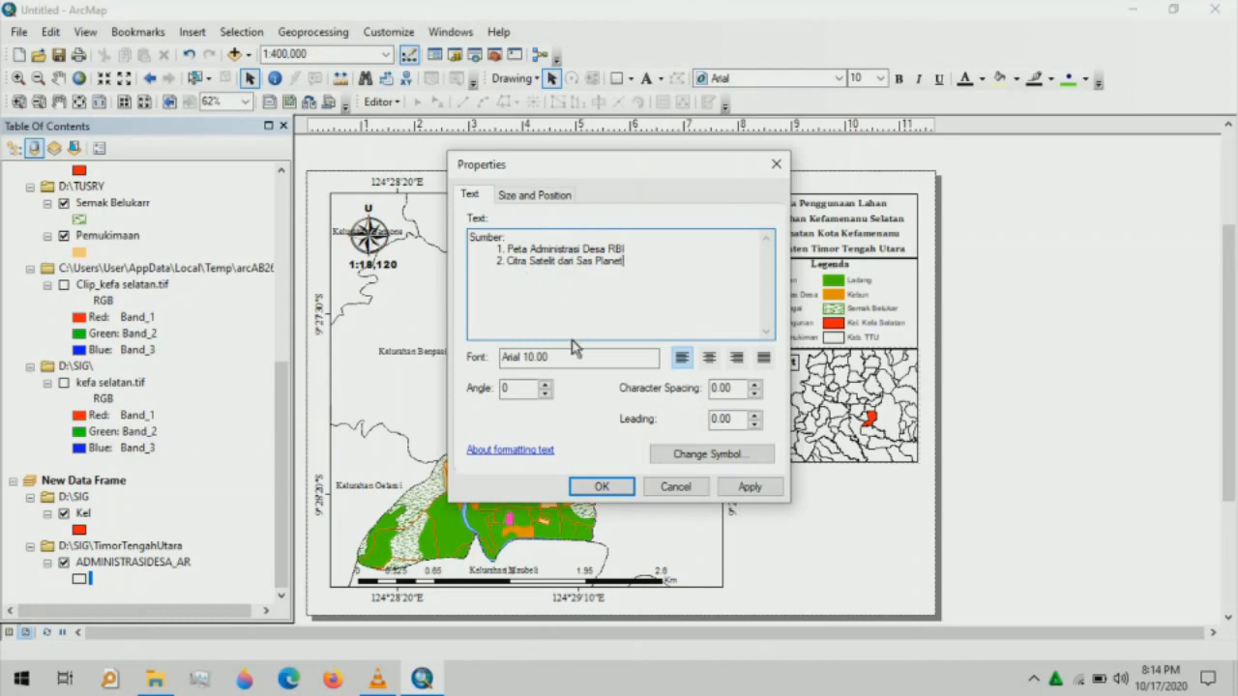
- Apply the Sumber source list to the layout and set it to Sitka Heading, 12 pt
{"action": "left_click", "coordinate": [598, 488]}
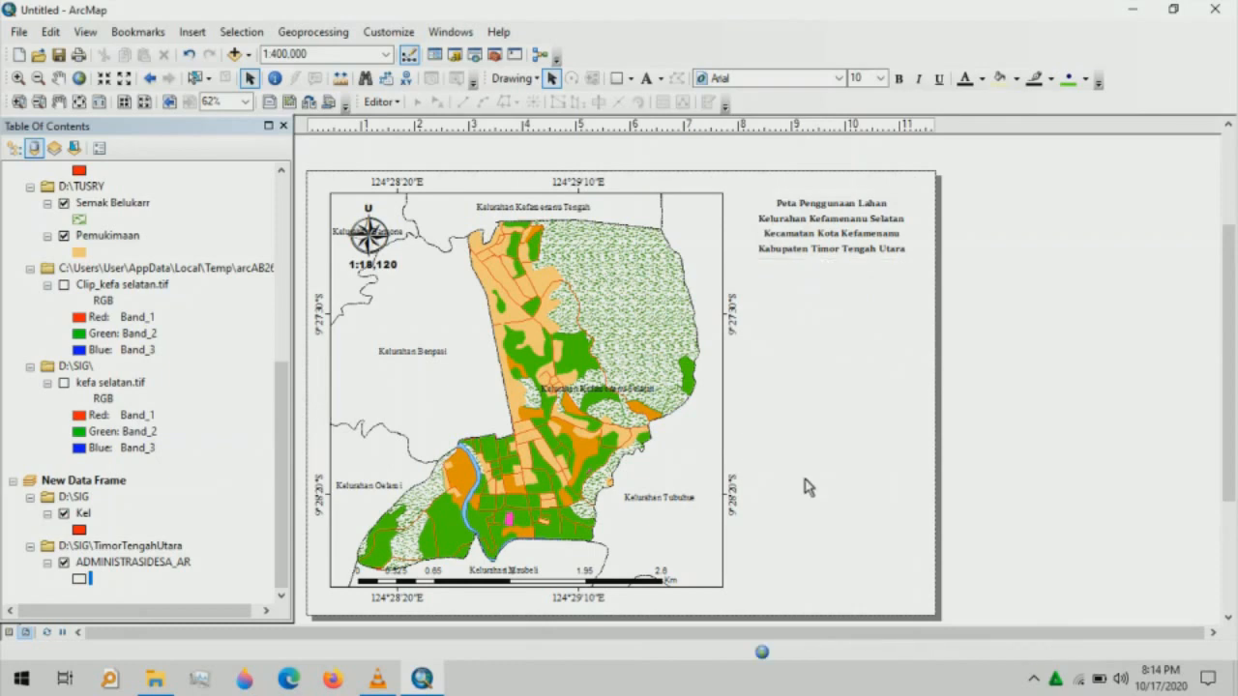
{"action": "left_click", "coordinate": [839, 77]}
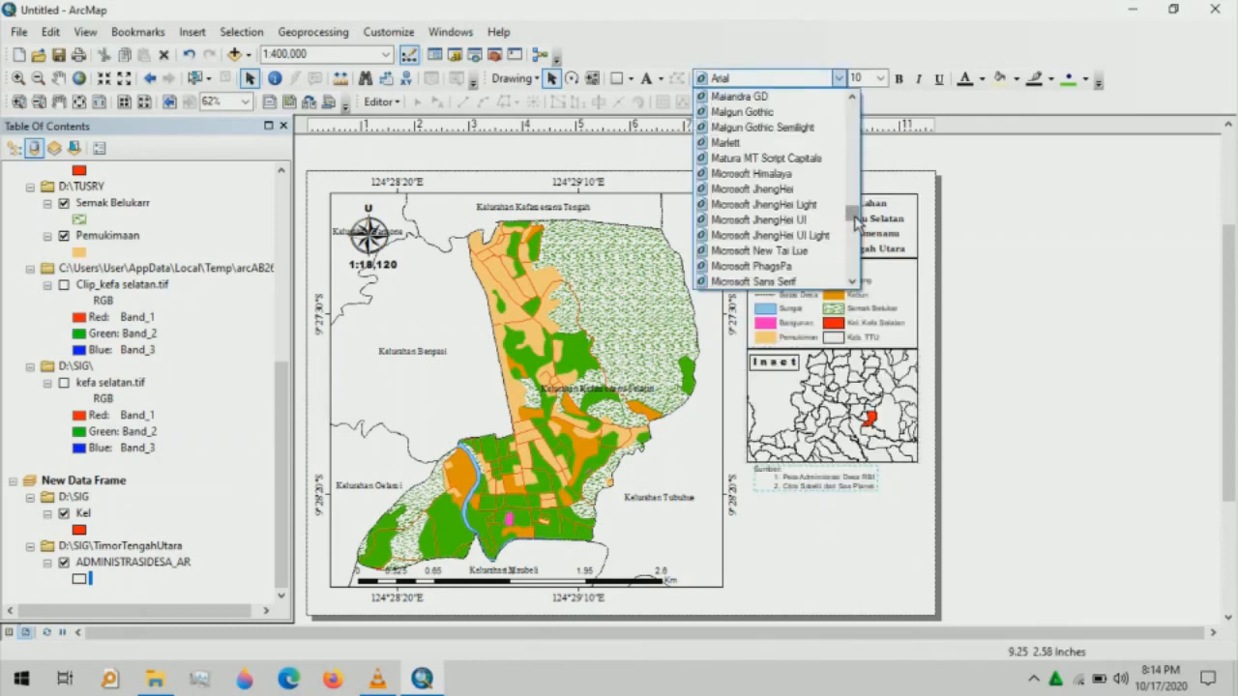
{"action": "left_click_drag", "start_coordinate": [855, 221], "coordinate": [859, 258]}
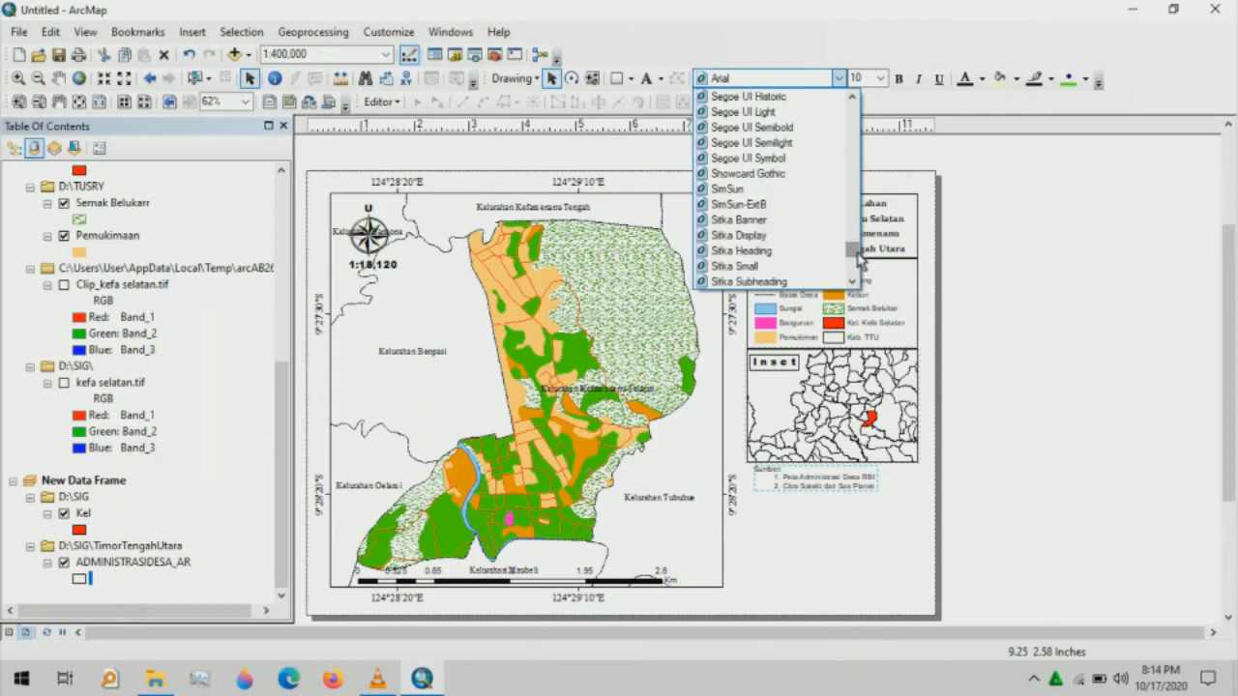
{"action": "left_click", "coordinate": [794, 253]}
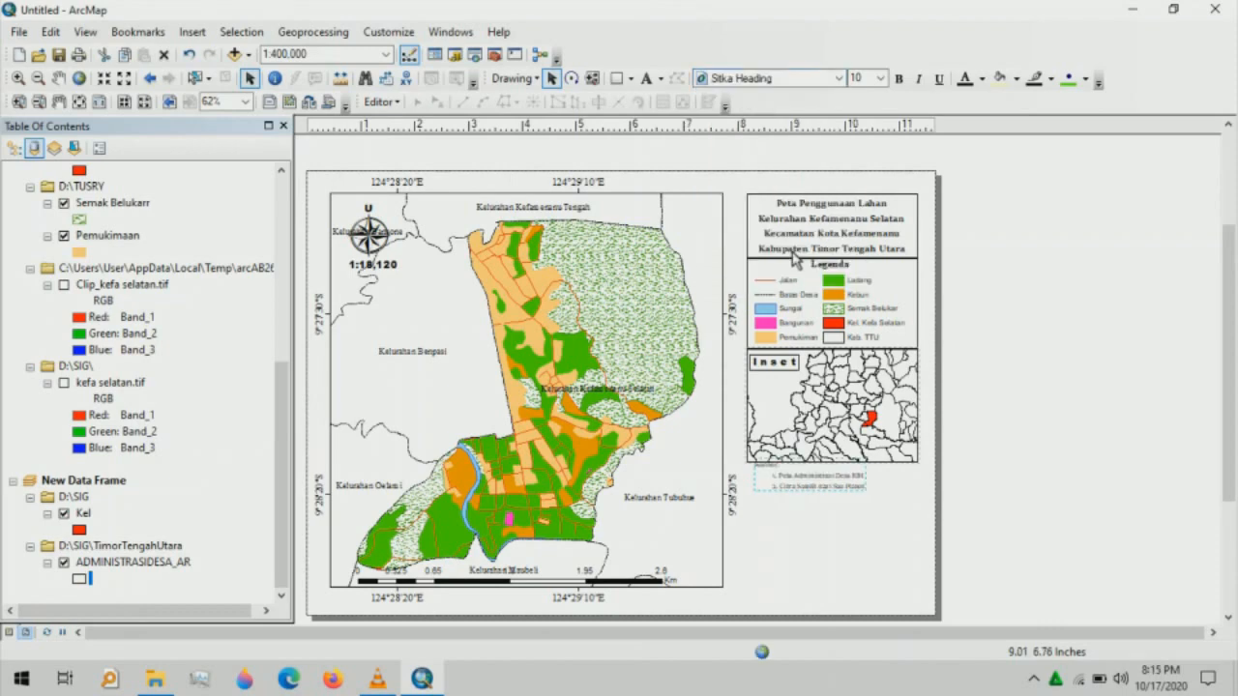
{"action": "left_click", "coordinate": [881, 79]}
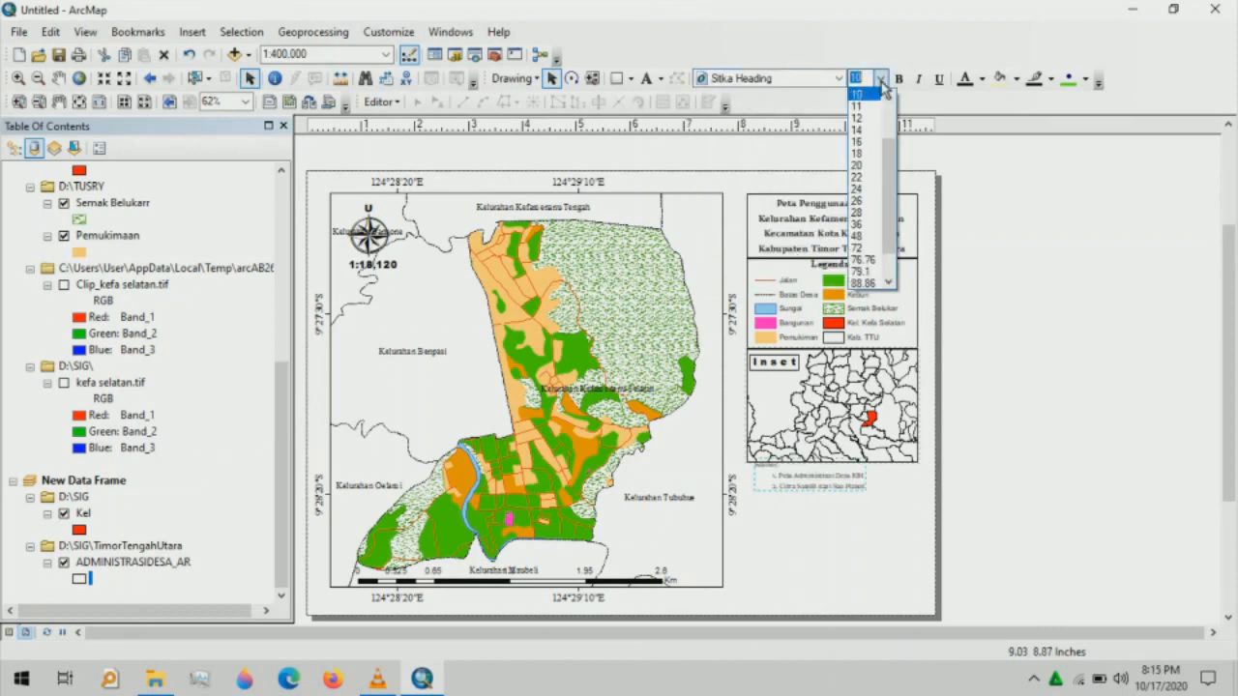
{"action": "left_click", "coordinate": [861, 118]}
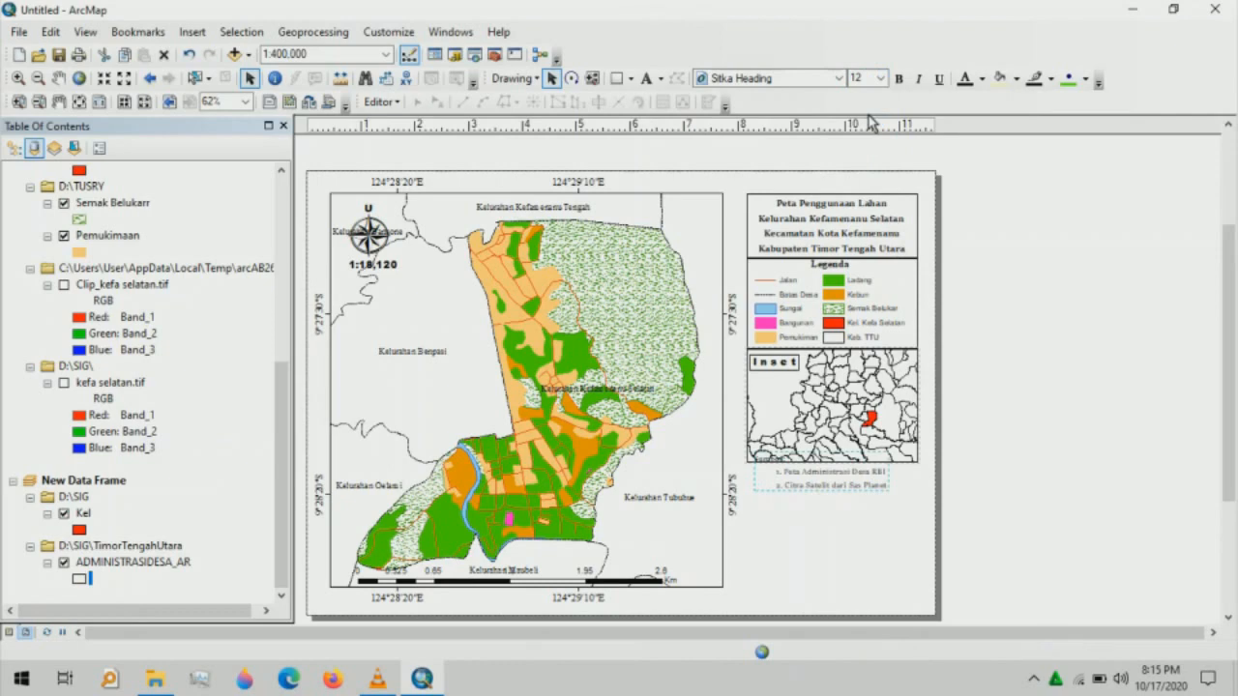
- Make the source list bold and position it just below the inset map
{"action": "left_click_drag", "start_coordinate": [819, 485], "coordinate": [825, 499]}
{"action": "left_click", "coordinate": [899, 80]}
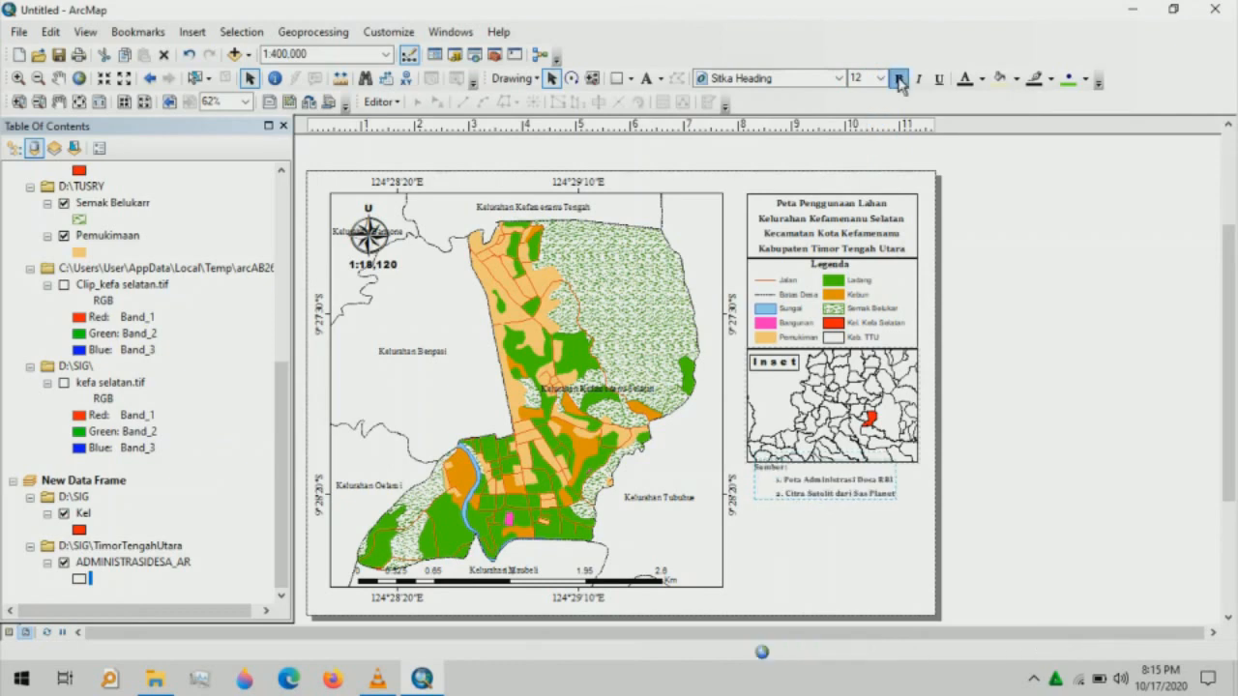
{"action": "left_click", "coordinate": [826, 489]}
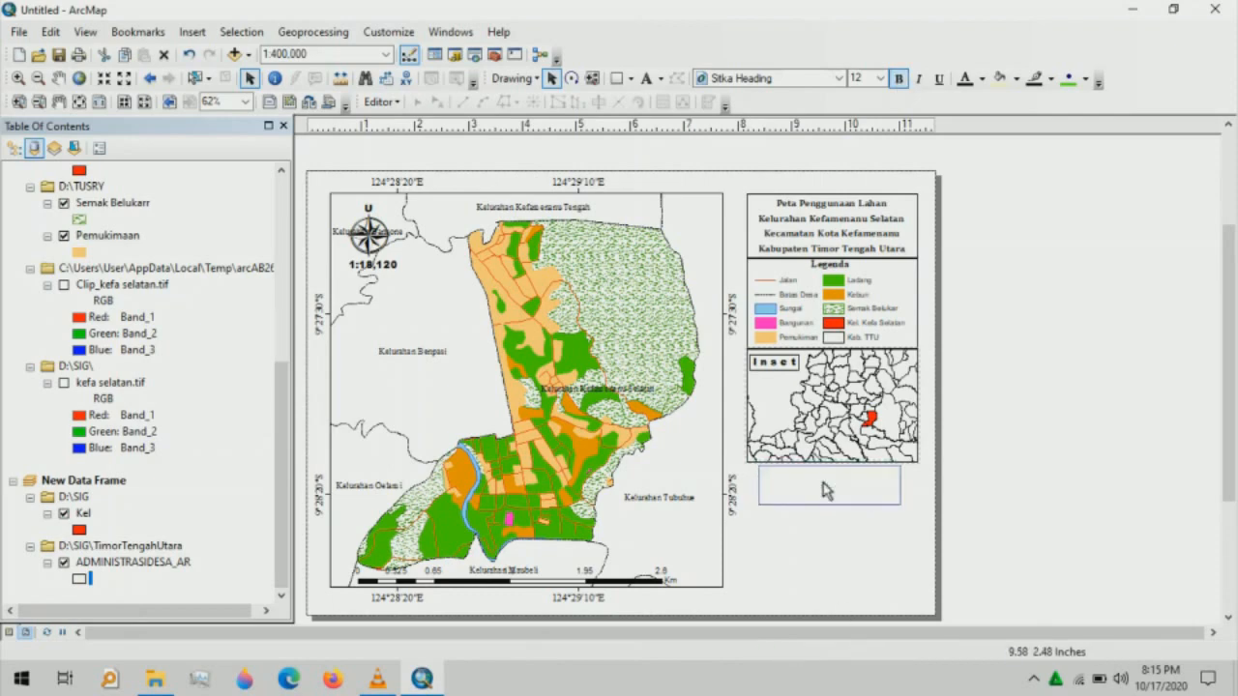
{"action": "left_click_drag", "start_coordinate": [825, 490], "coordinate": [820, 481]}
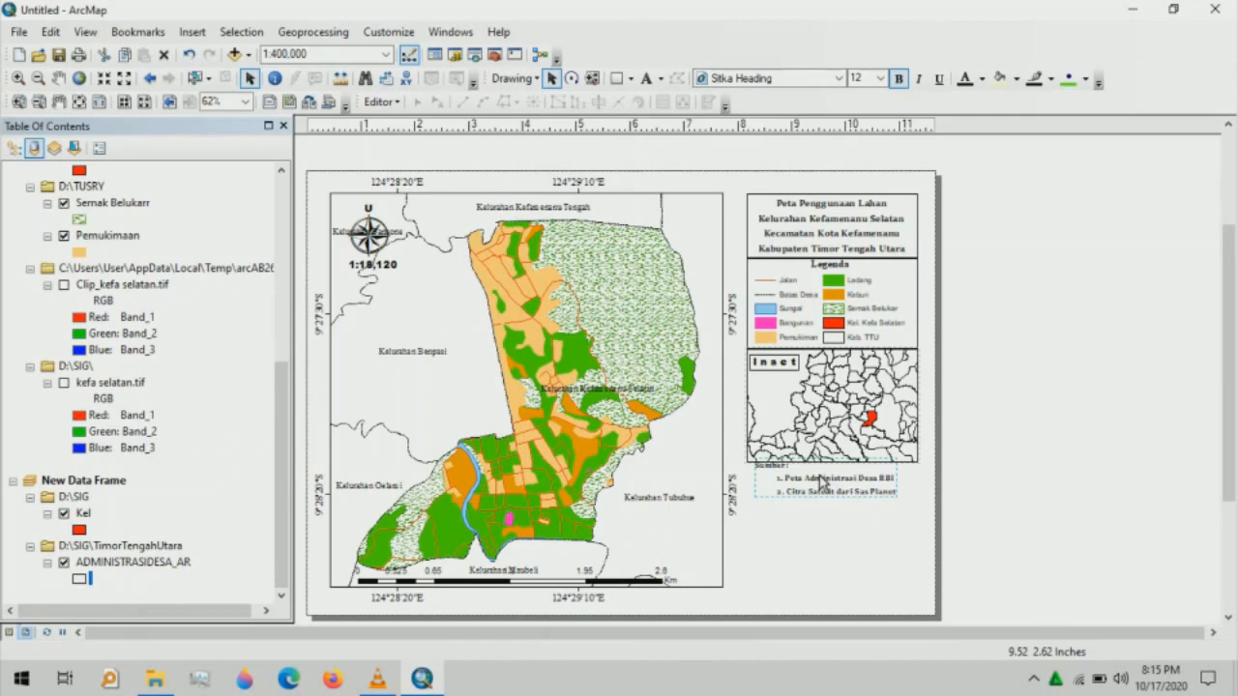
{"action": "left_click", "coordinate": [864, 171]}
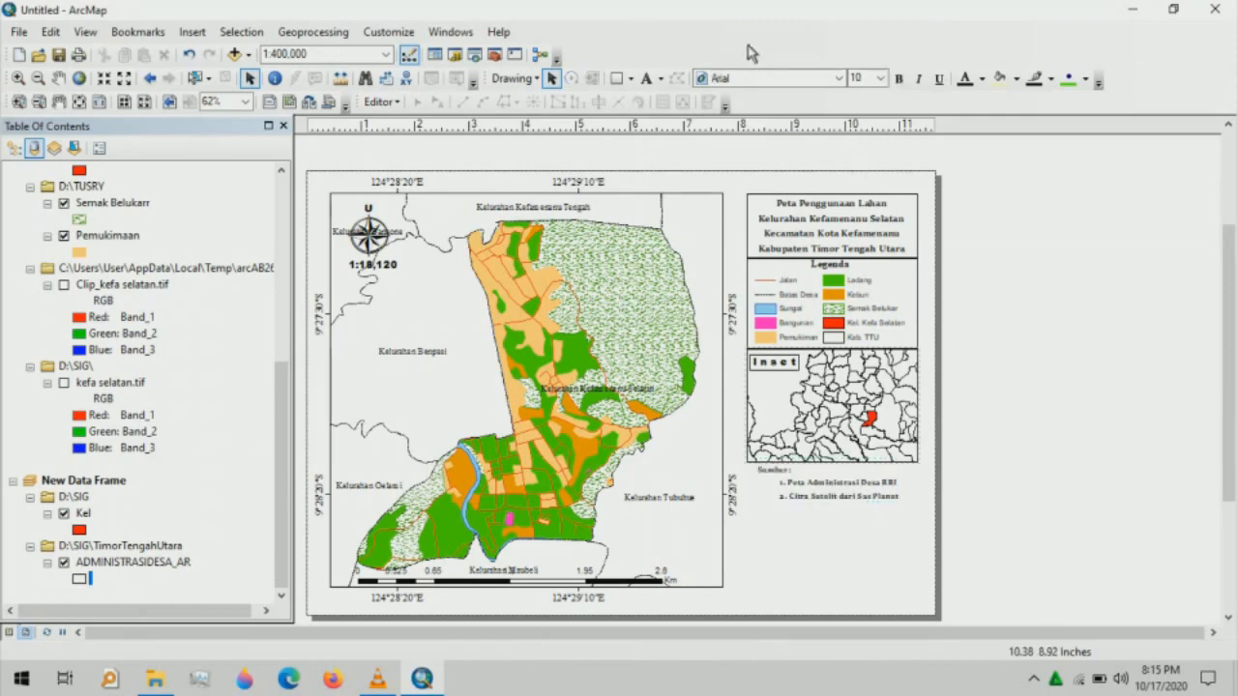
- Add a new 'Dibuat oleh' text element below the source list
{"action": "left_click", "coordinate": [647, 77]}
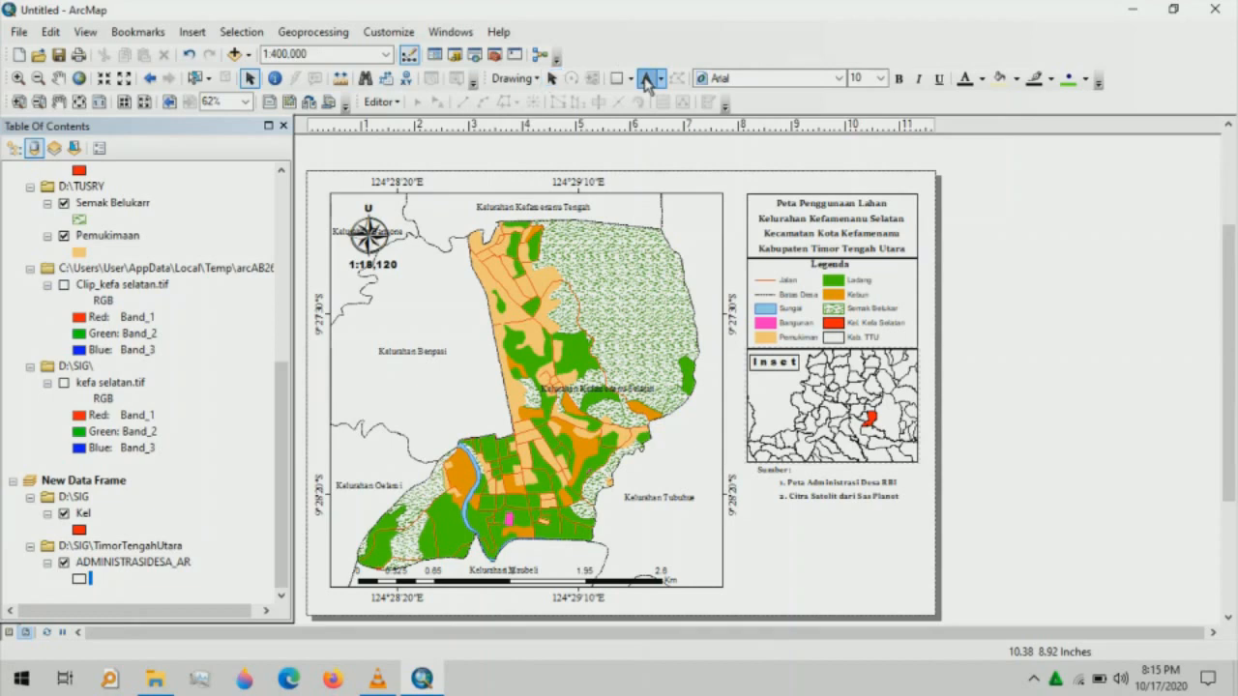
{"action": "left_click", "coordinate": [789, 513]}
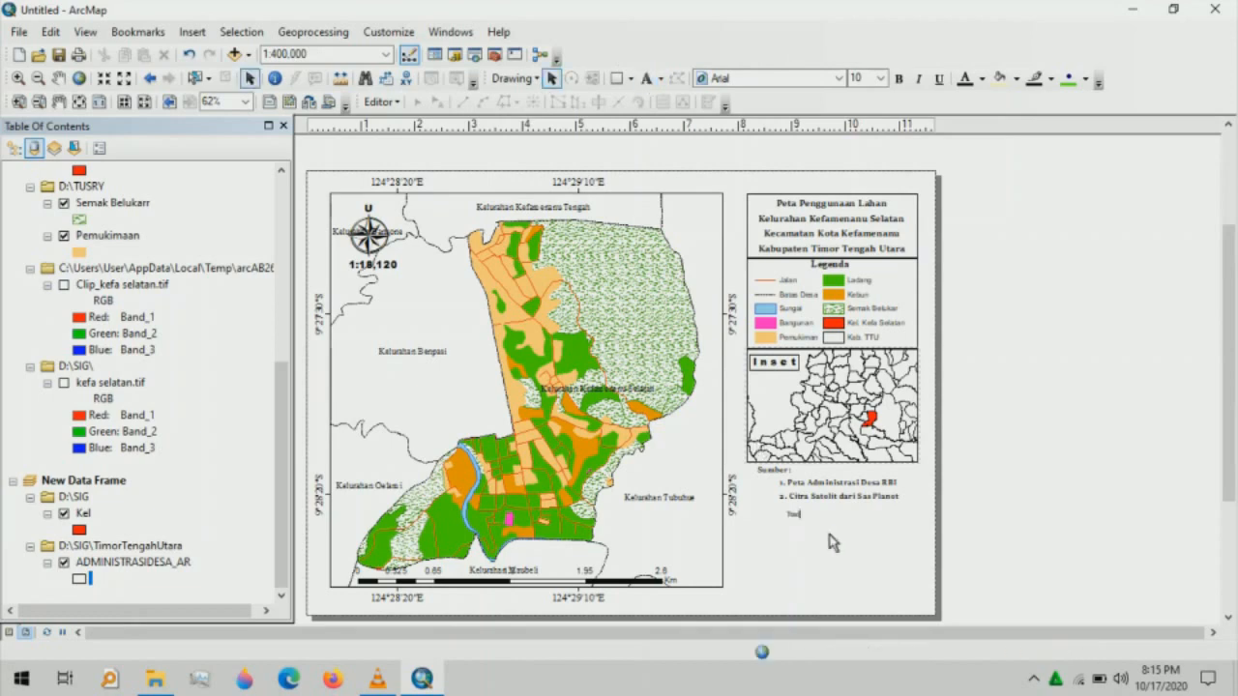
{"action": "key", "text": "BackSpace"}
{"action": "type", "text": "Dibuat"}
{"action": "type", "text": "oleh"}
{"action": "left_click", "coordinate": [809, 527]}
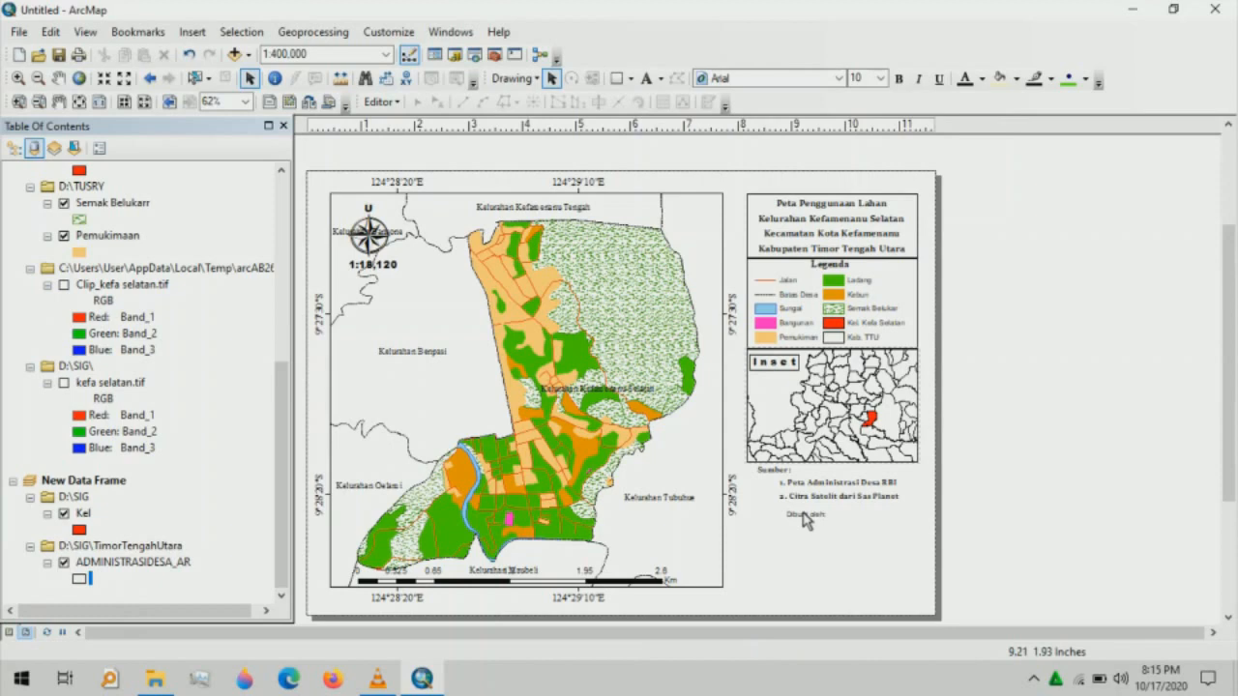
- Extend the credit text with lines for the author's name, student number and 'Pendidikan Geografi'
{"action": "double_click", "coordinate": [807, 520]}
{"action": "left_click", "coordinate": [538, 249]}
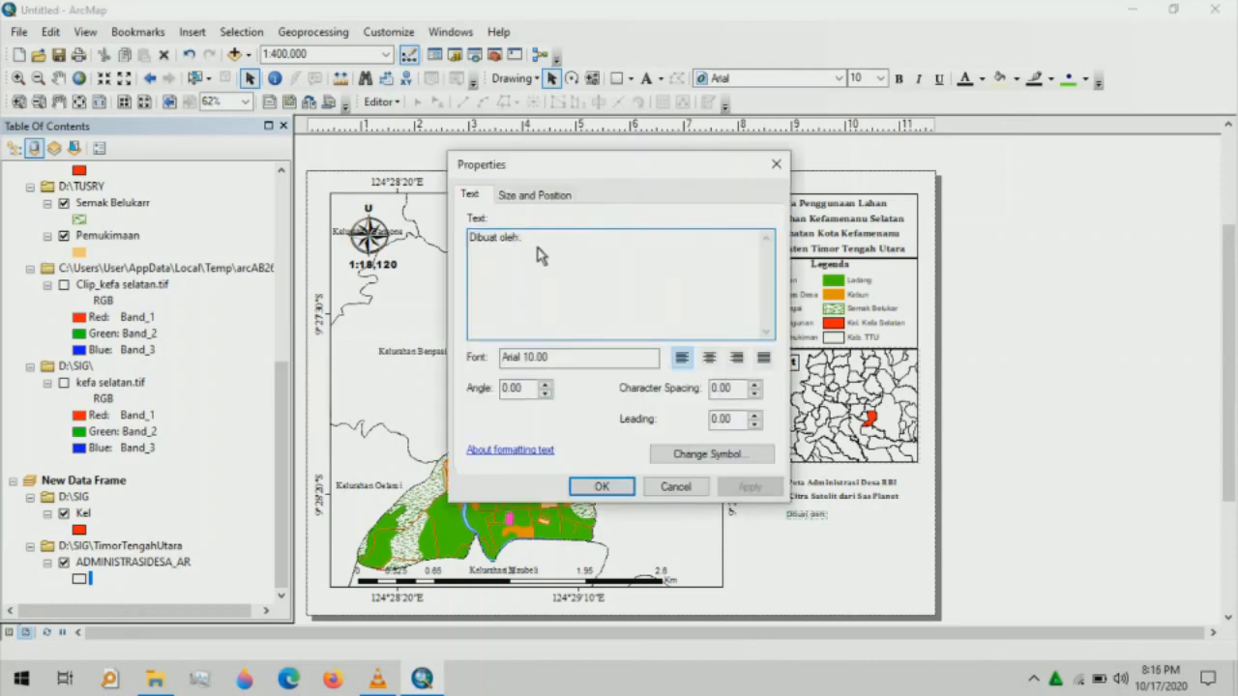
{"action": "key", "text": "Return"}
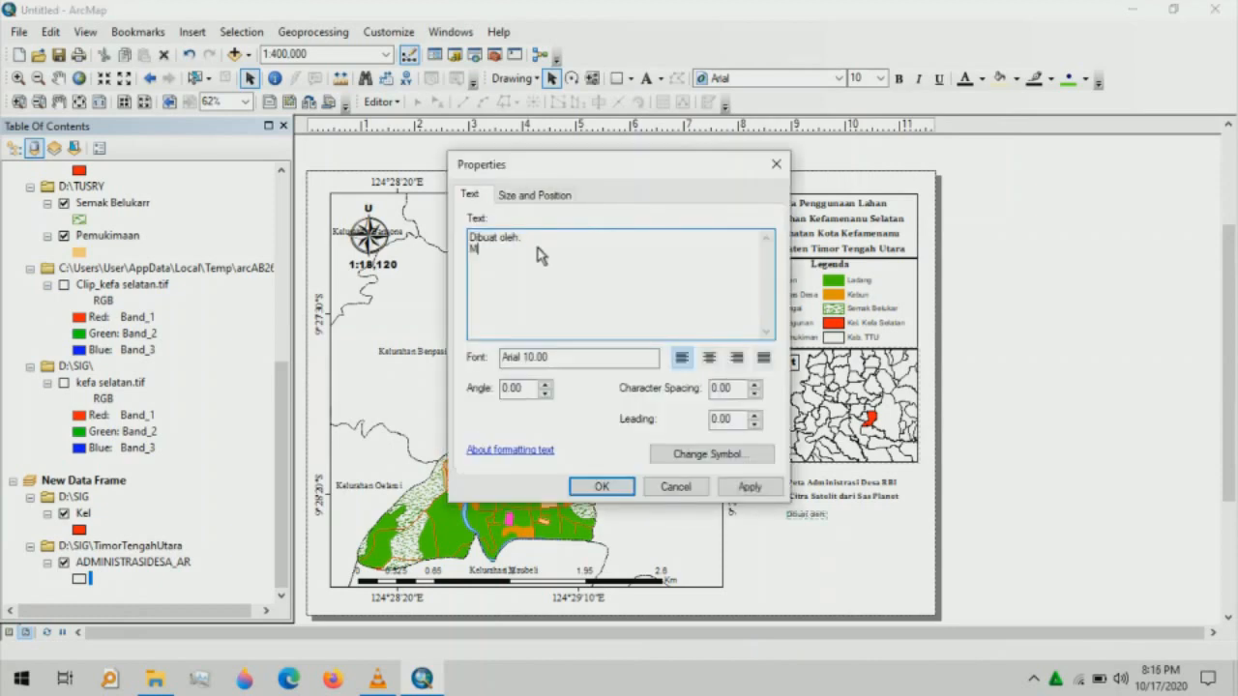
{"action": "key", "text": "Return"}
{"action": "key", "text": "Return"}
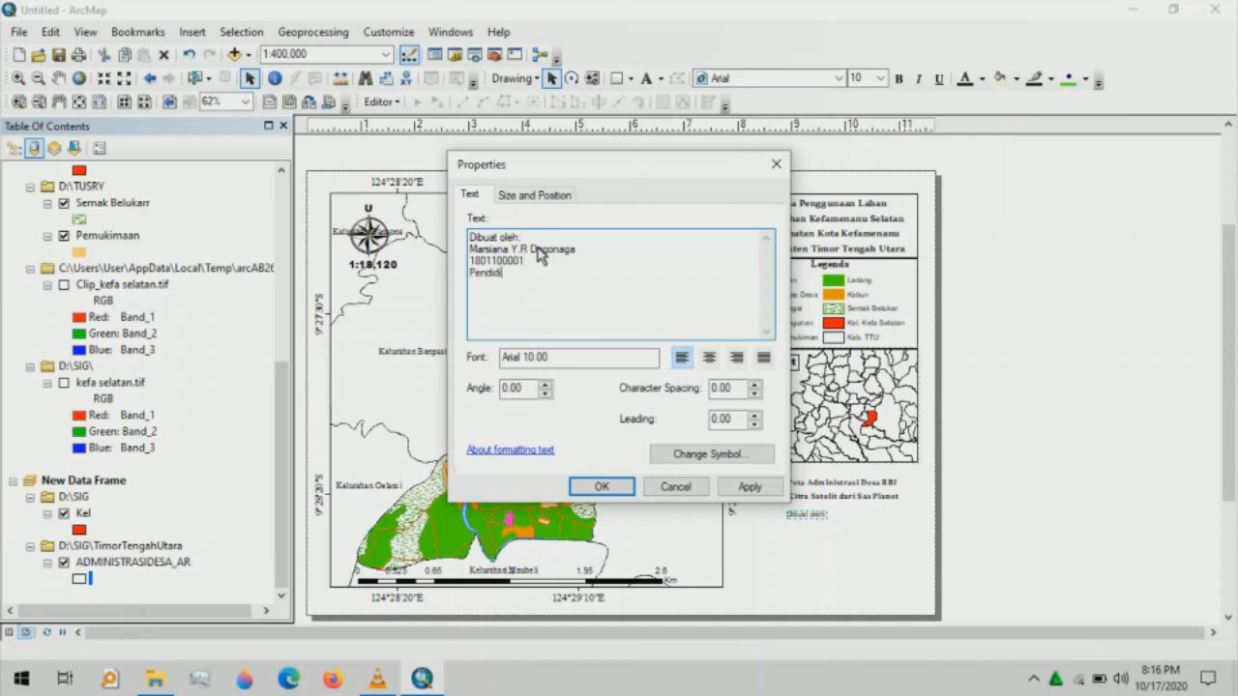
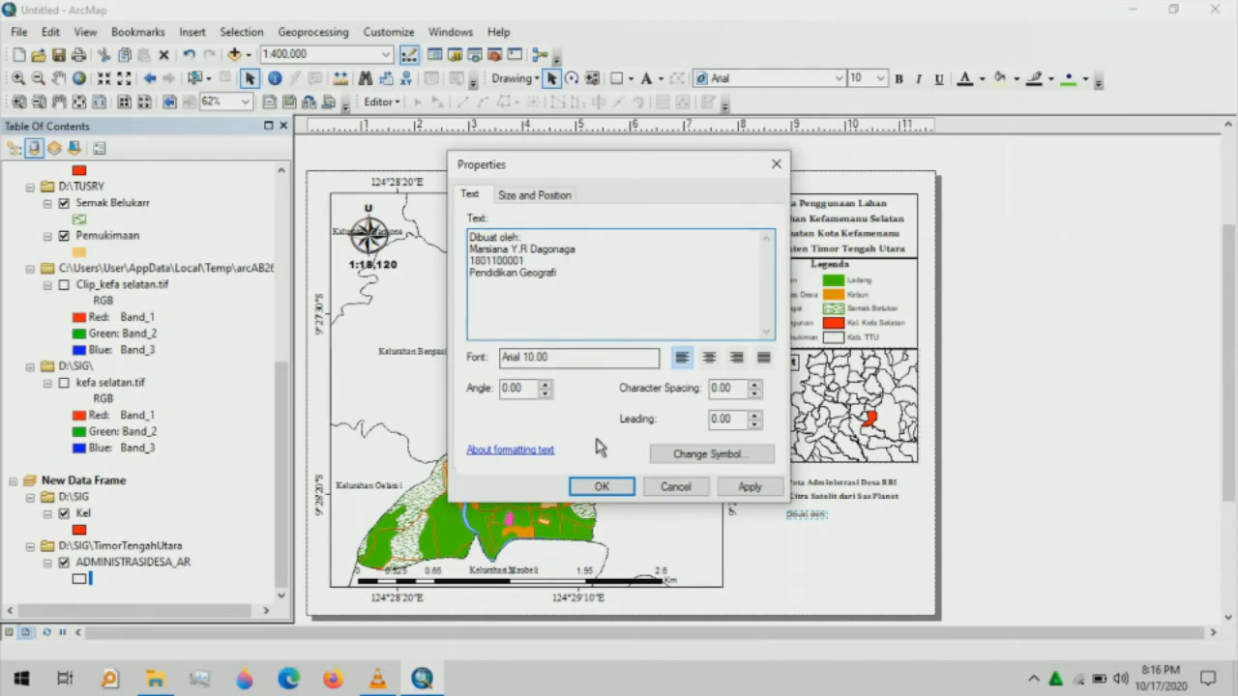
{"action": "left_click", "coordinate": [594, 486]}
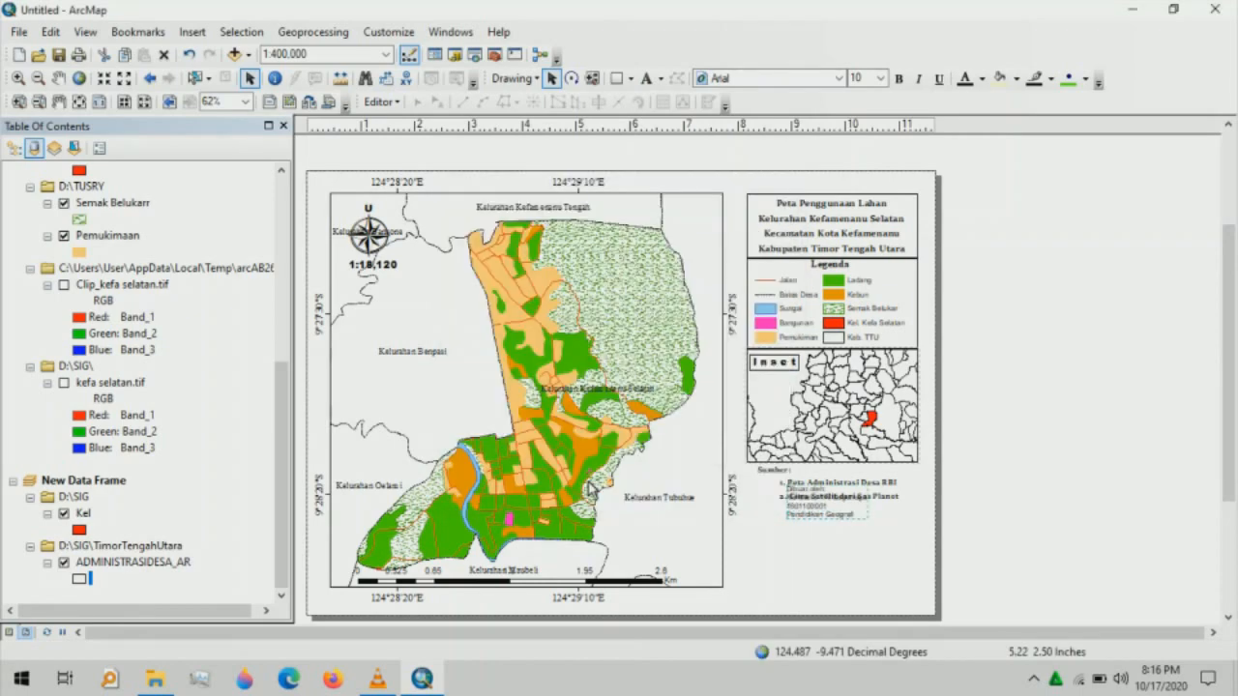
- Move the four-line credit text down-right, set it to 14 pt and center-align it
{"action": "left_click_drag", "start_coordinate": [813, 517], "coordinate": [839, 547]}
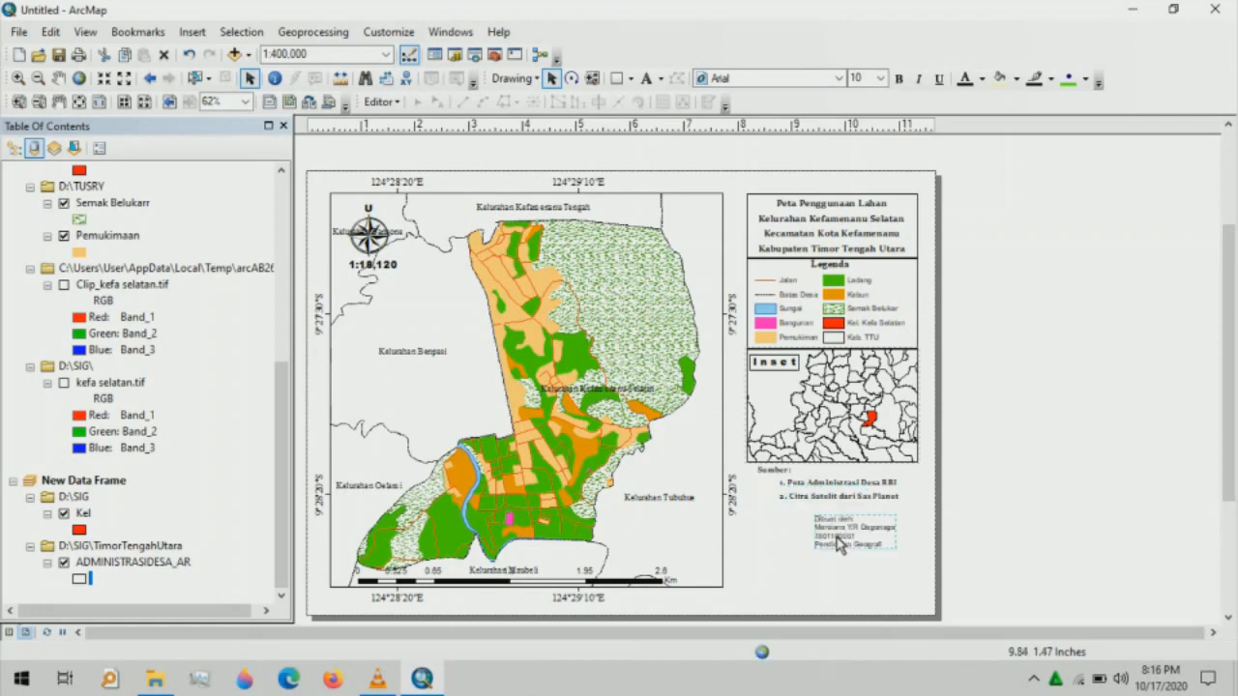
{"action": "left_click", "coordinate": [882, 79]}
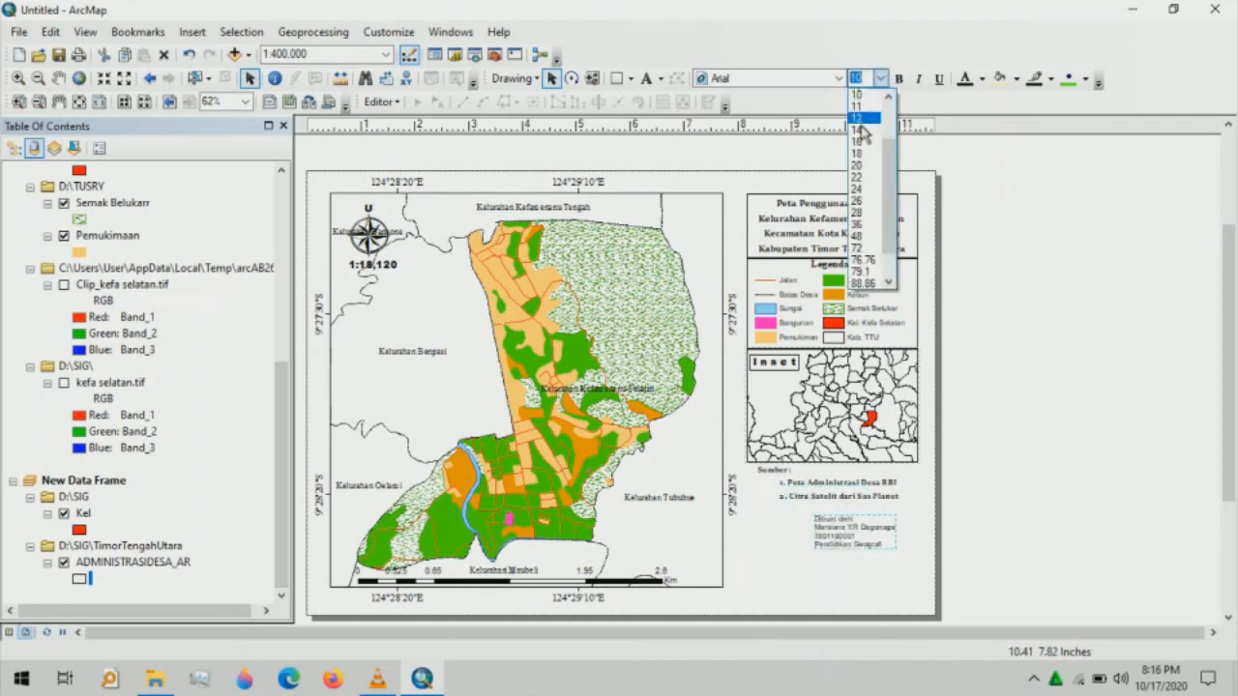
{"action": "left_click", "coordinate": [858, 98]}
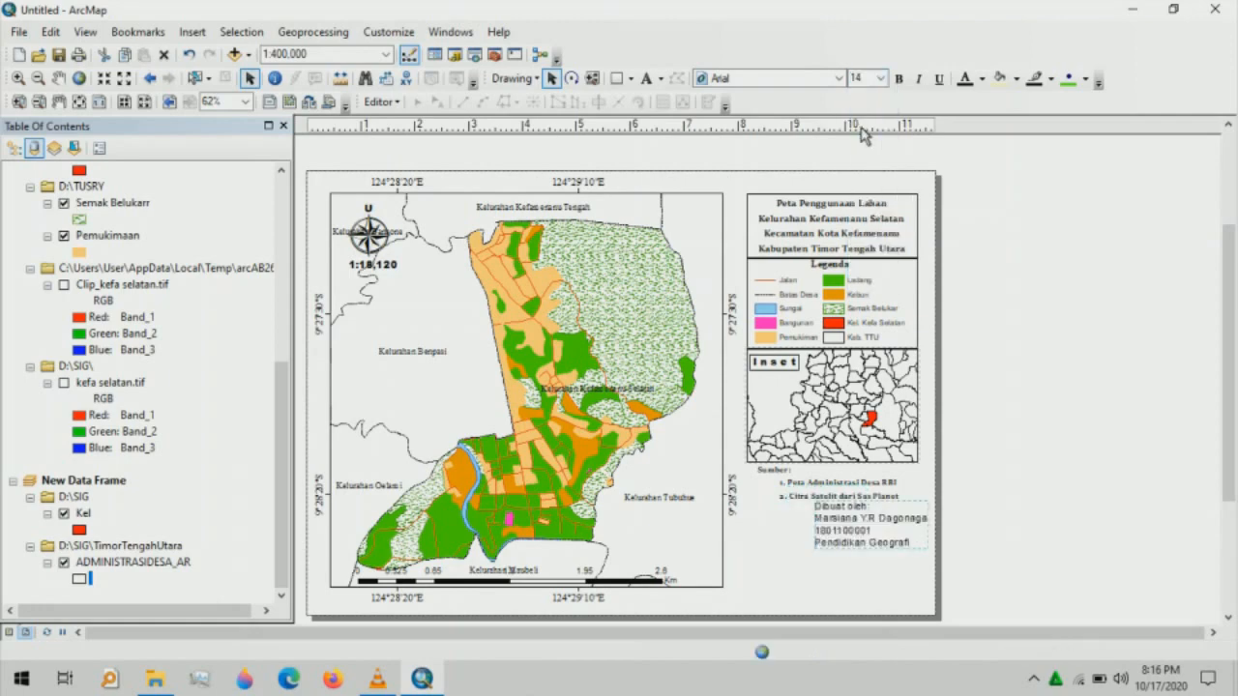
{"action": "double_click", "coordinate": [844, 513]}
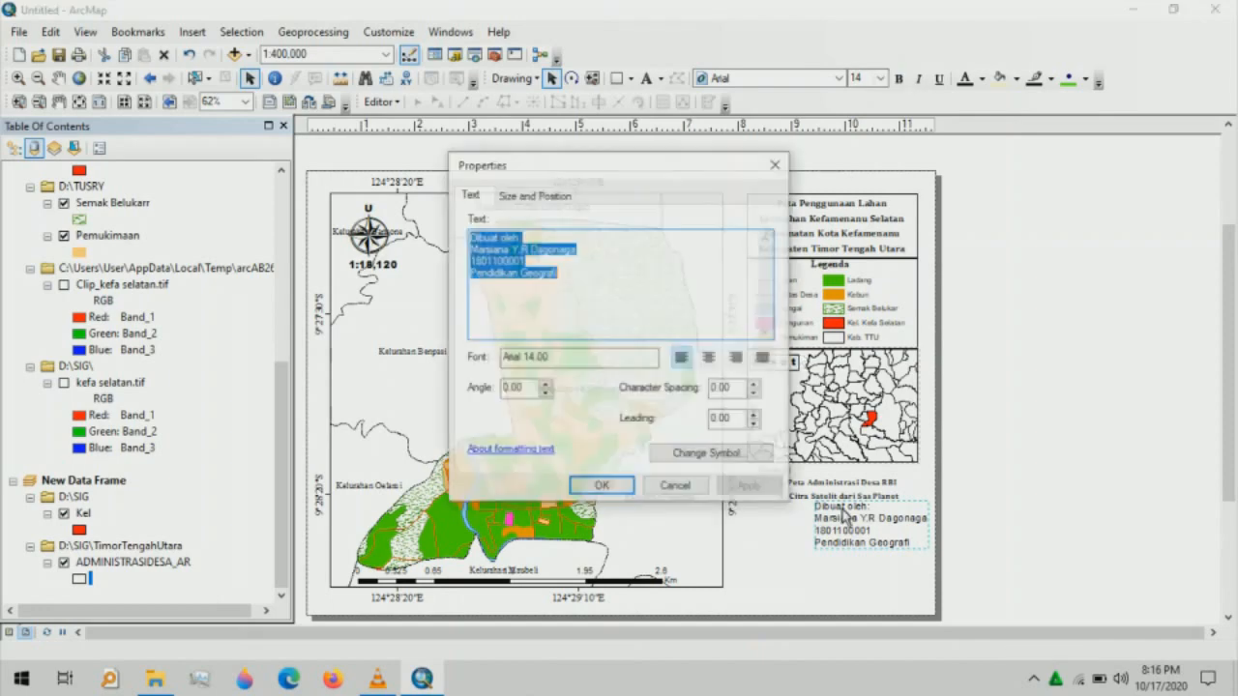
{"action": "left_click", "coordinate": [709, 358]}
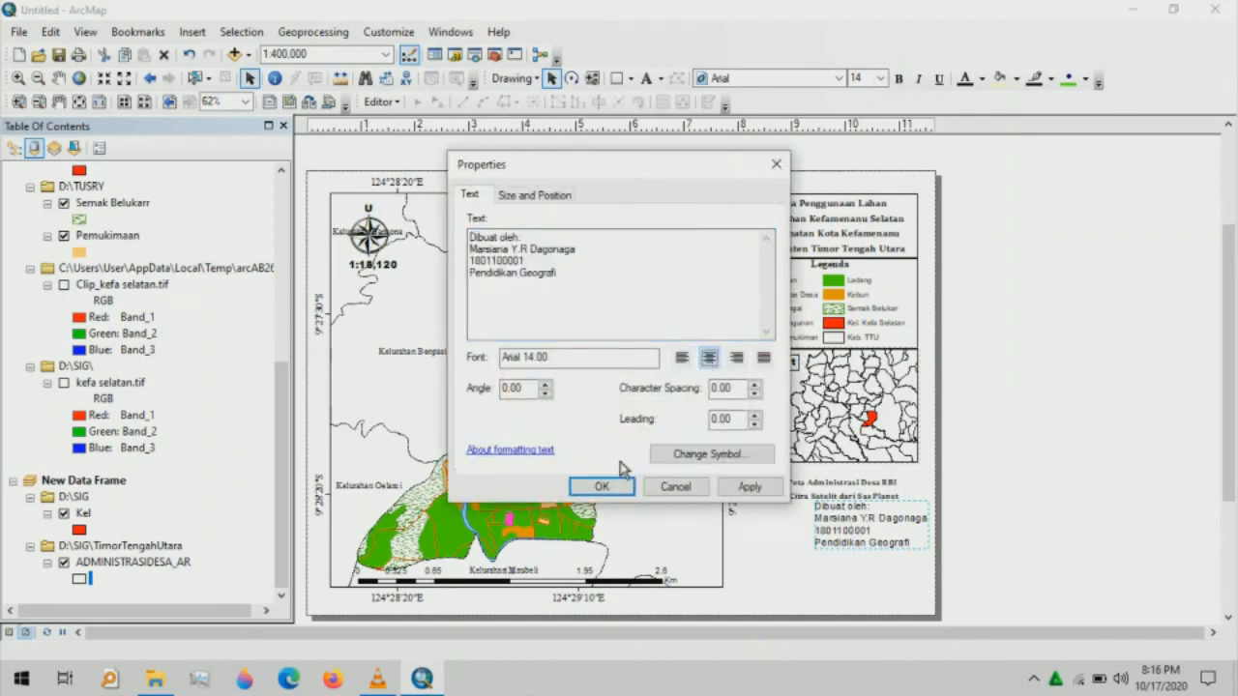
{"action": "left_click", "coordinate": [606, 486]}
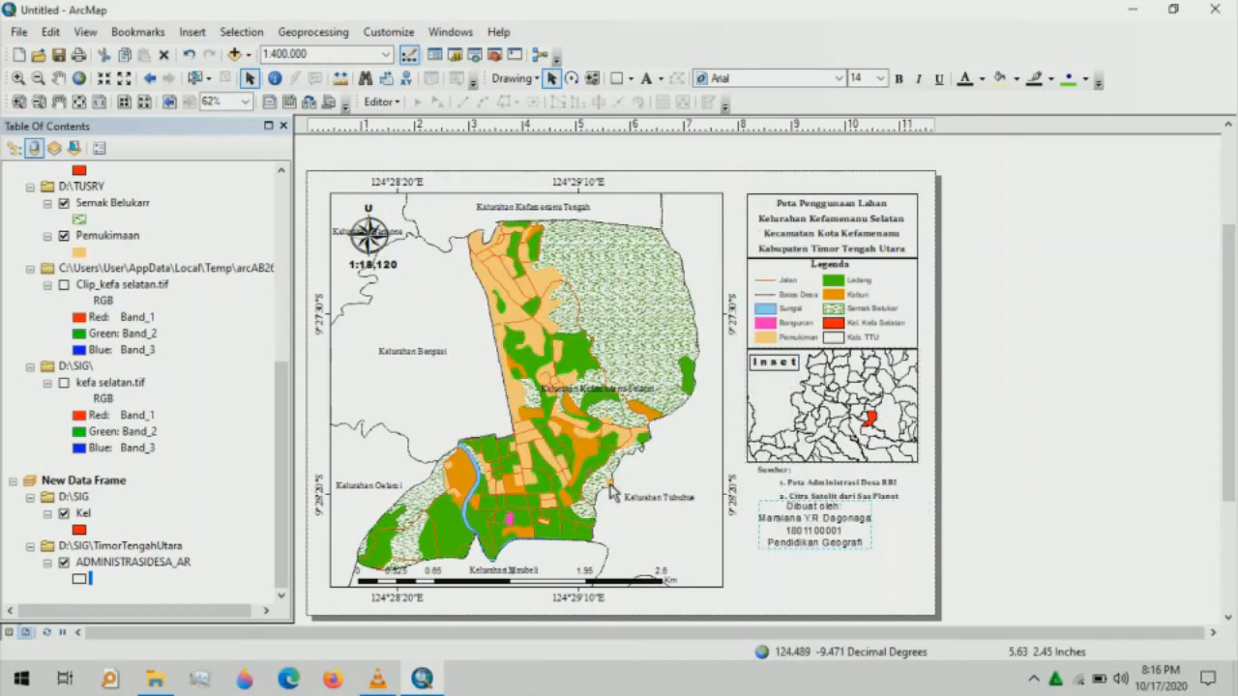
- Make the credit text bold Sitka Heading and shift it right and down
{"action": "left_click", "coordinate": [839, 79]}
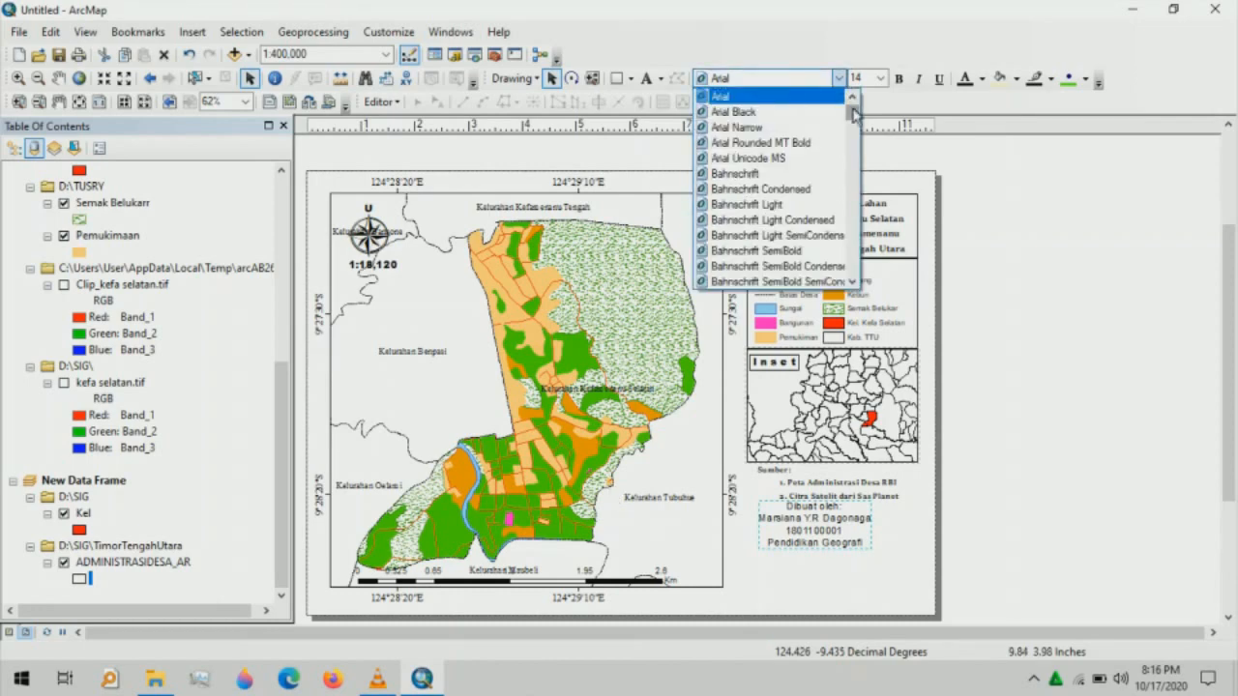
{"action": "left_click_drag", "start_coordinate": [853, 114], "coordinate": [856, 251]}
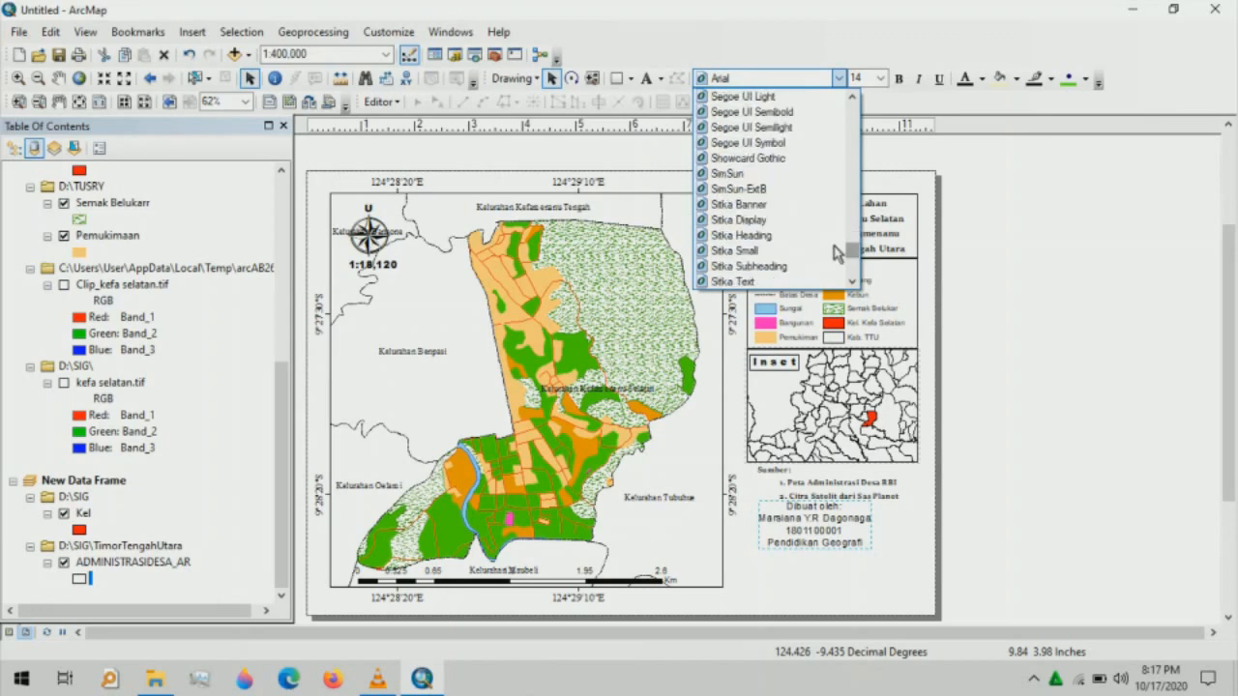
{"action": "left_click", "coordinate": [806, 237]}
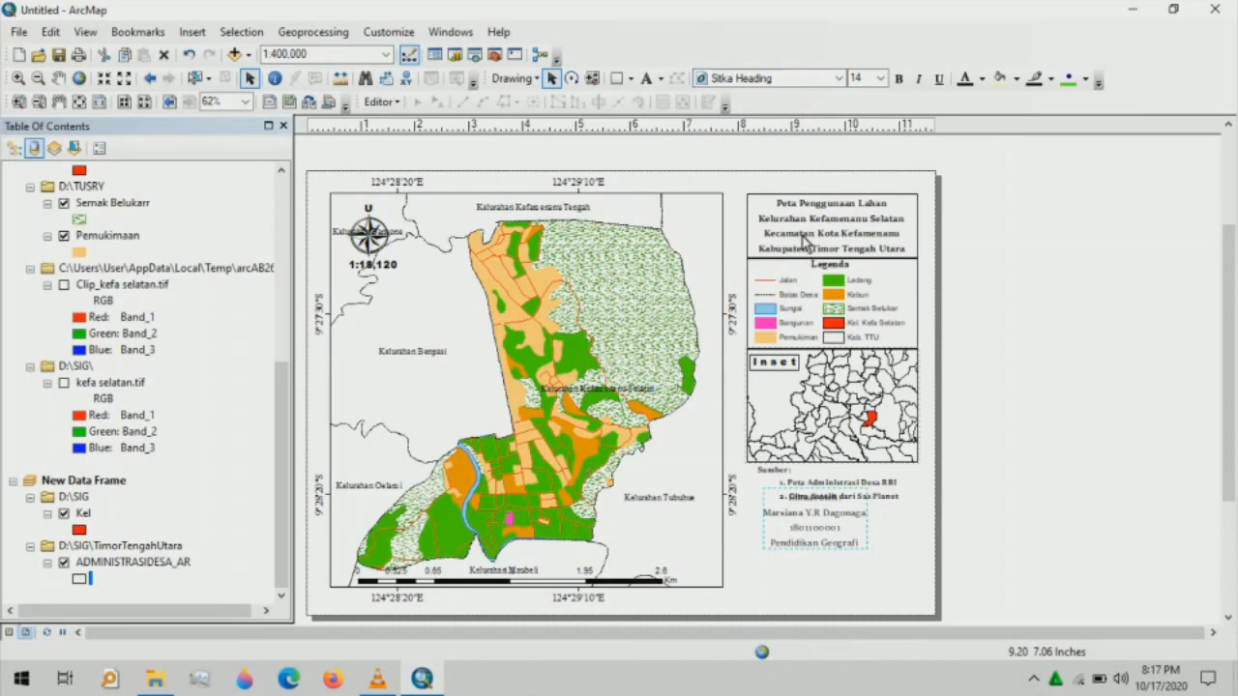
{"action": "left_click", "coordinate": [902, 79]}
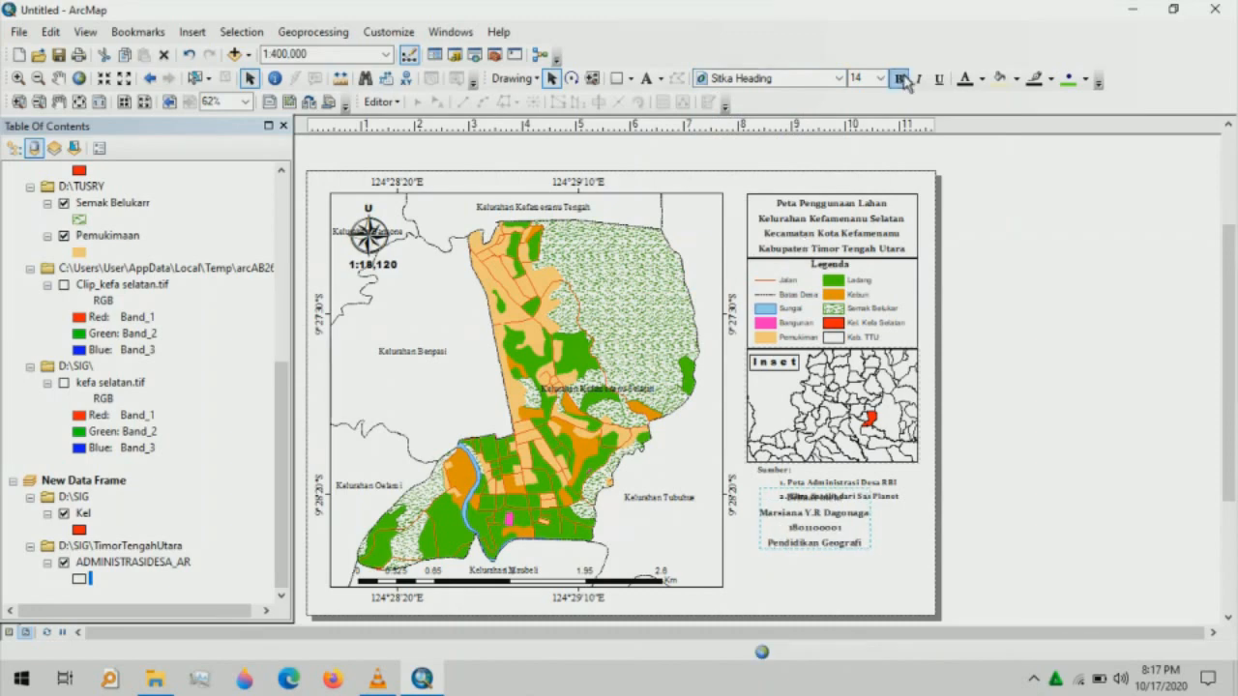
{"action": "left_click_drag", "start_coordinate": [822, 529], "coordinate": [867, 560]}
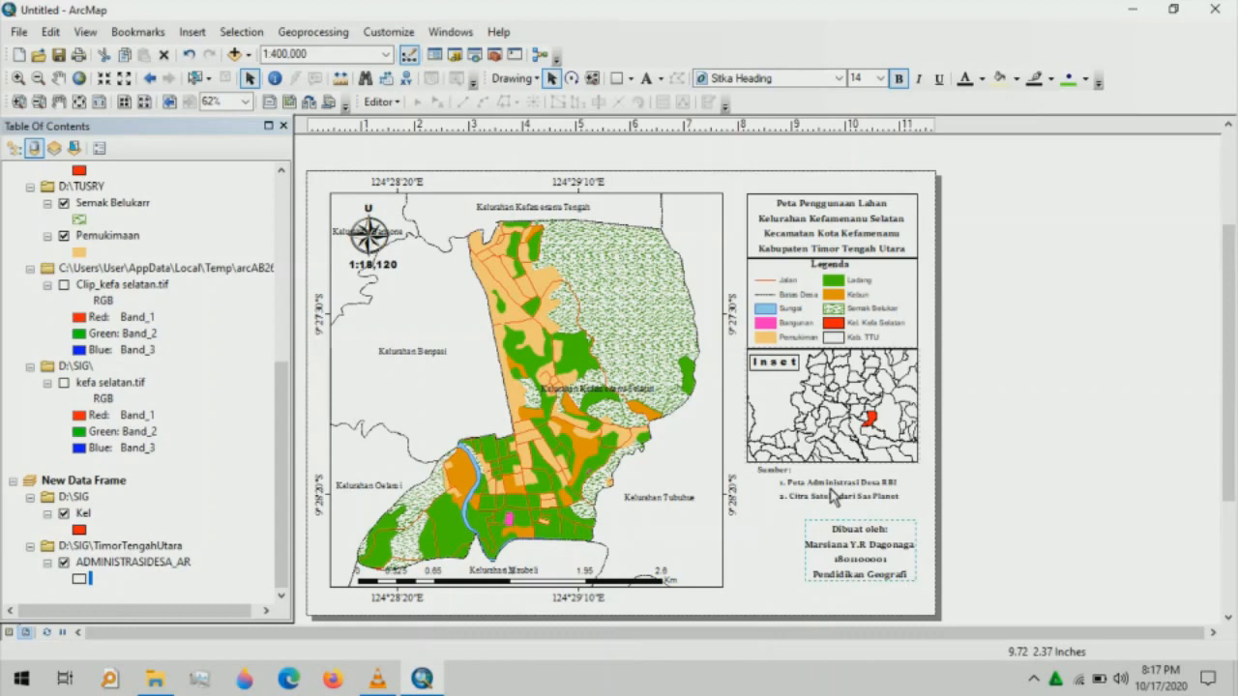
- Enlarge the Sumber source text and move it slightly down and left
{"action": "left_click", "coordinate": [834, 497]}
{"action": "left_click", "coordinate": [881, 78]}
{"action": "left_click", "coordinate": [867, 113]}
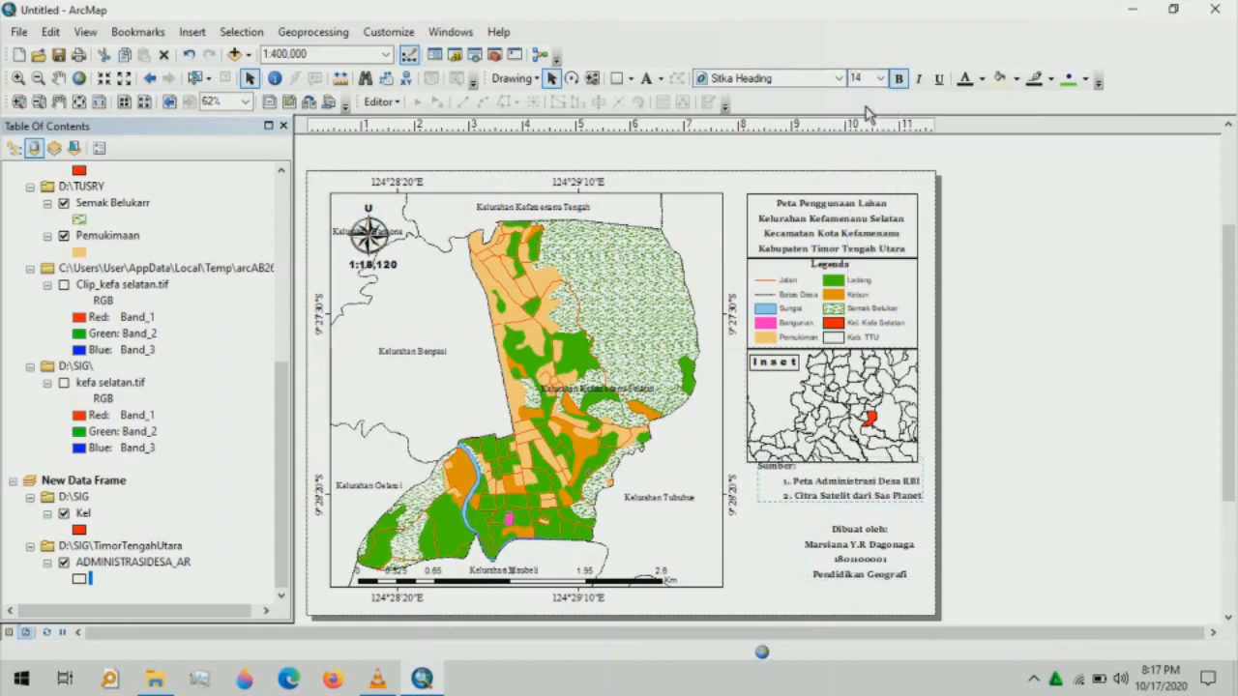
{"action": "left_click_drag", "start_coordinate": [797, 494], "coordinate": [793, 509]}
{"action": "left_click", "coordinate": [890, 551]}
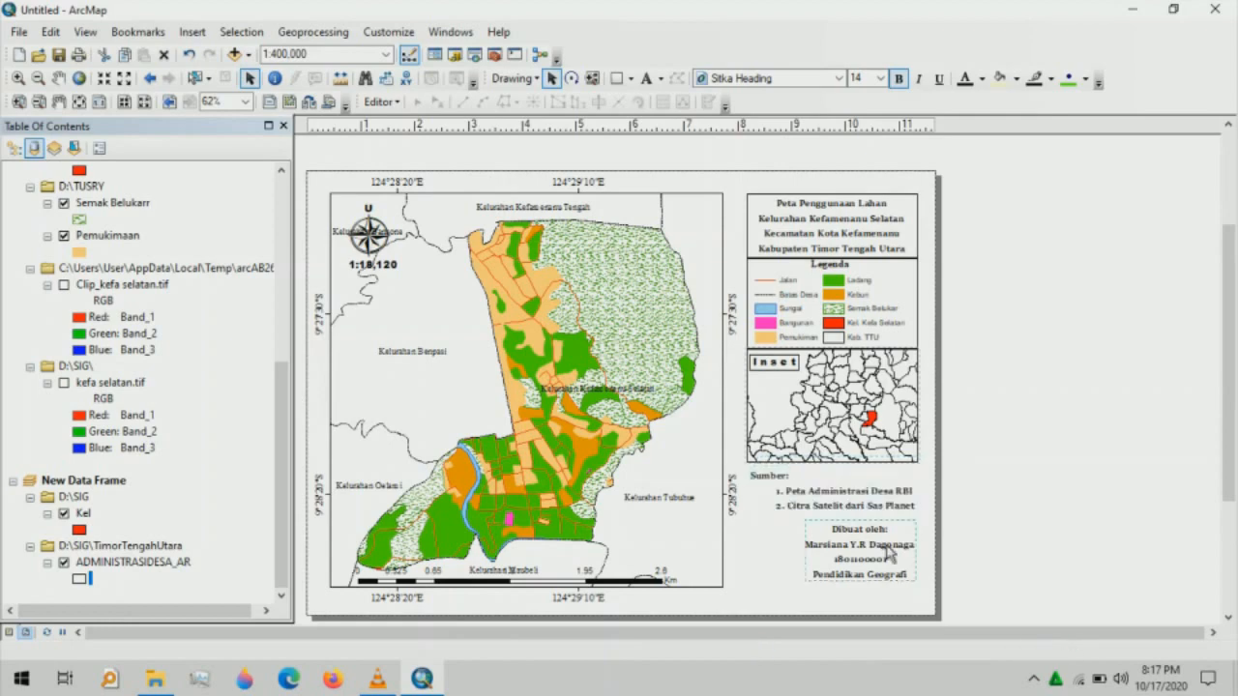
{"action": "left_click", "coordinate": [764, 541]}
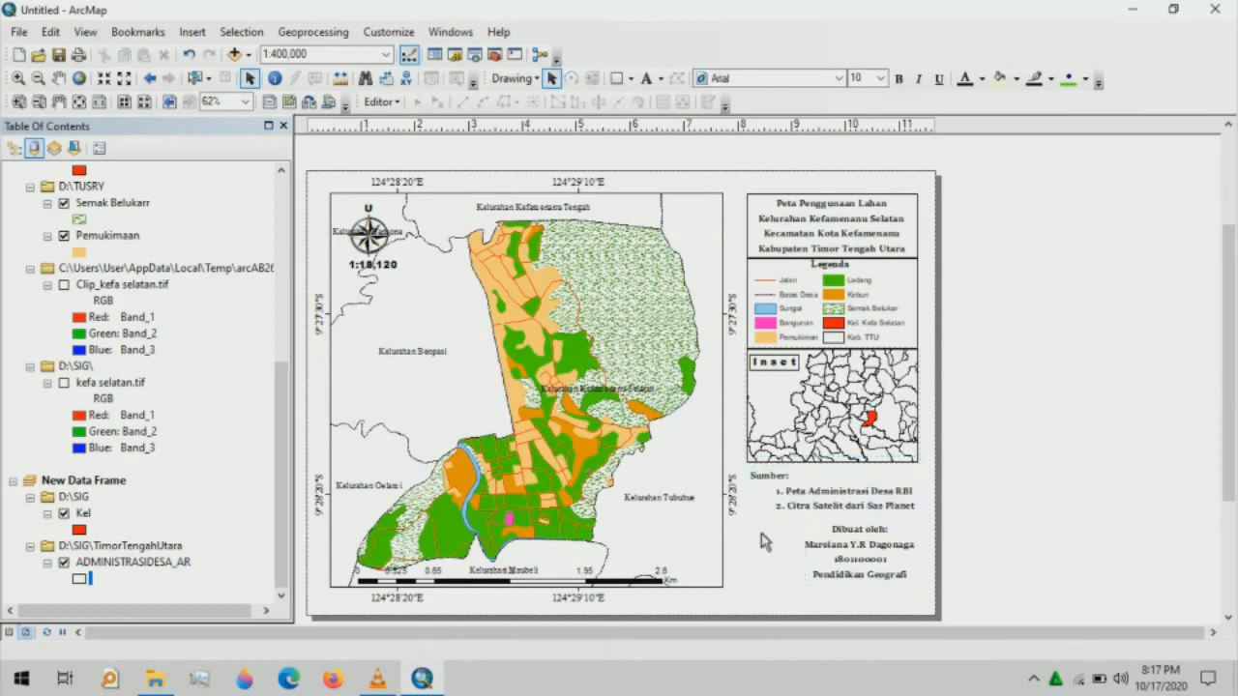
{"action": "left_click", "coordinate": [190, 33]}
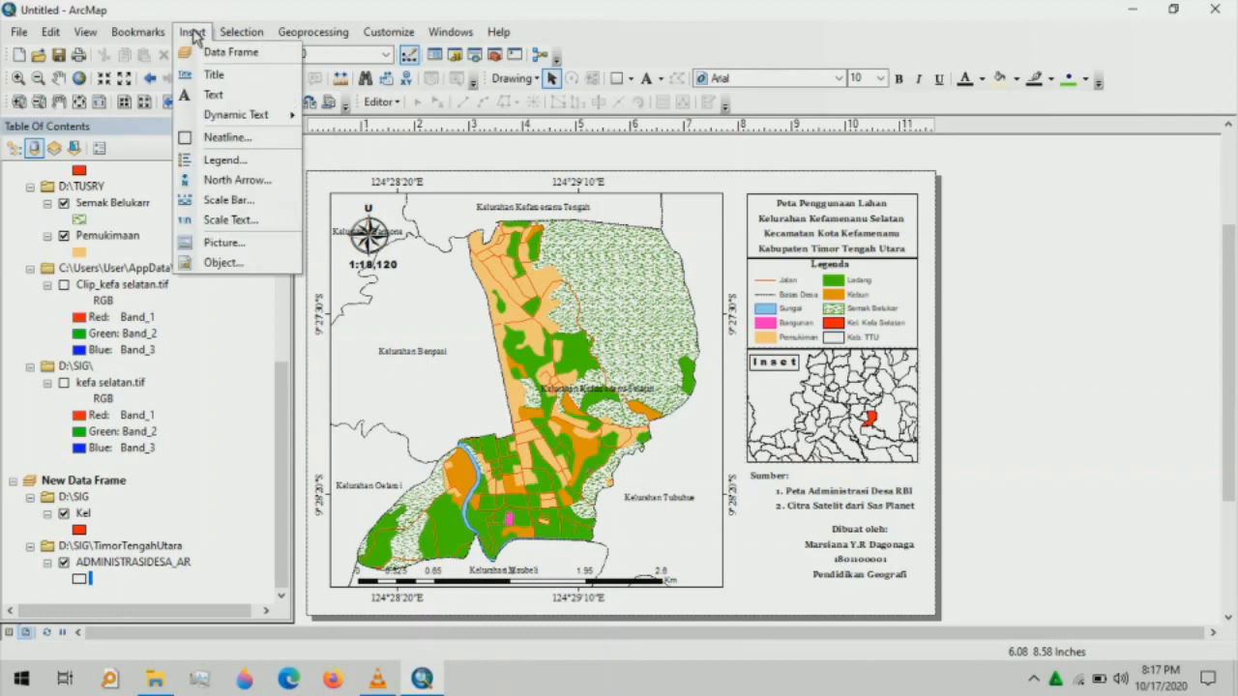
- Insert the Logo_Undana picture onto the layout beside the 'Dibuat oleh' credit text
{"action": "left_click", "coordinate": [224, 248]}
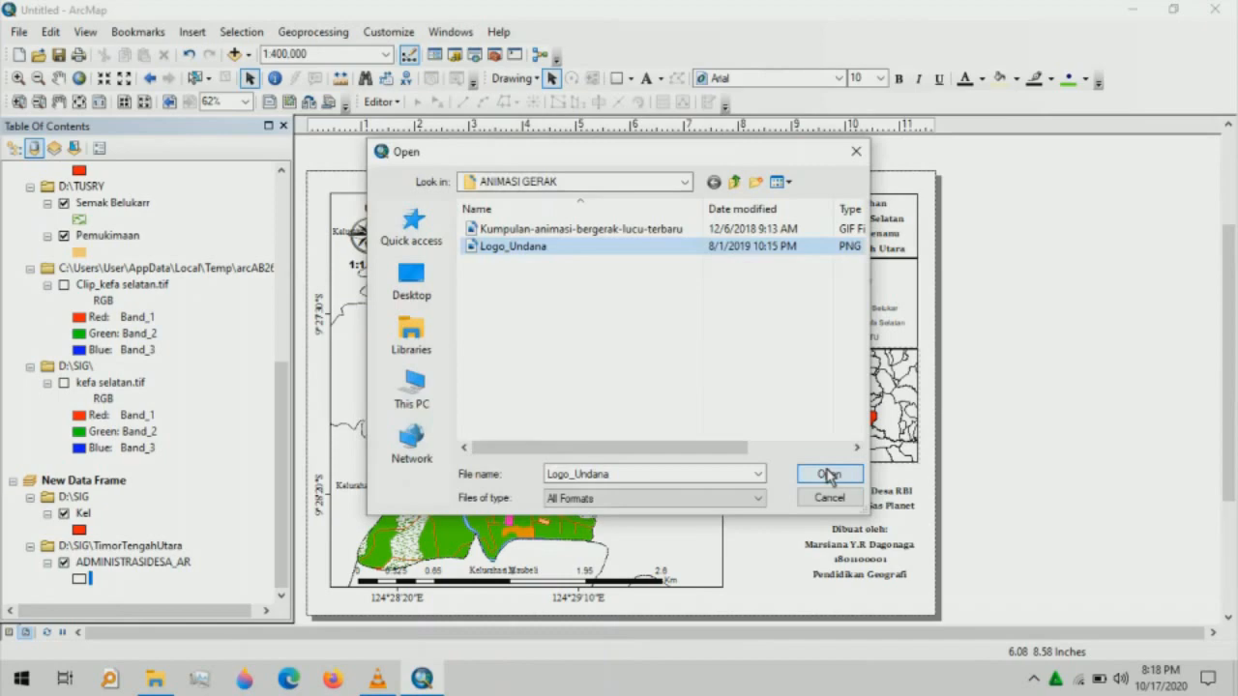
{"action": "left_click", "coordinate": [829, 474]}
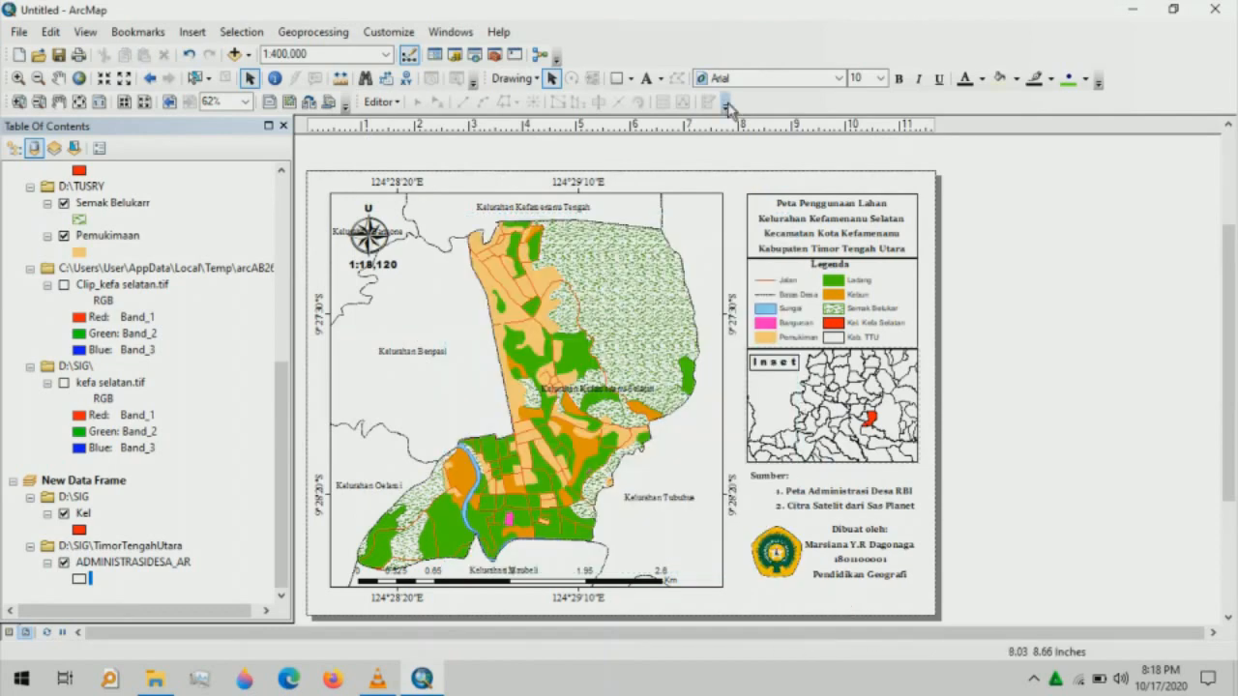
{"action": "left_click", "coordinate": [619, 80]}
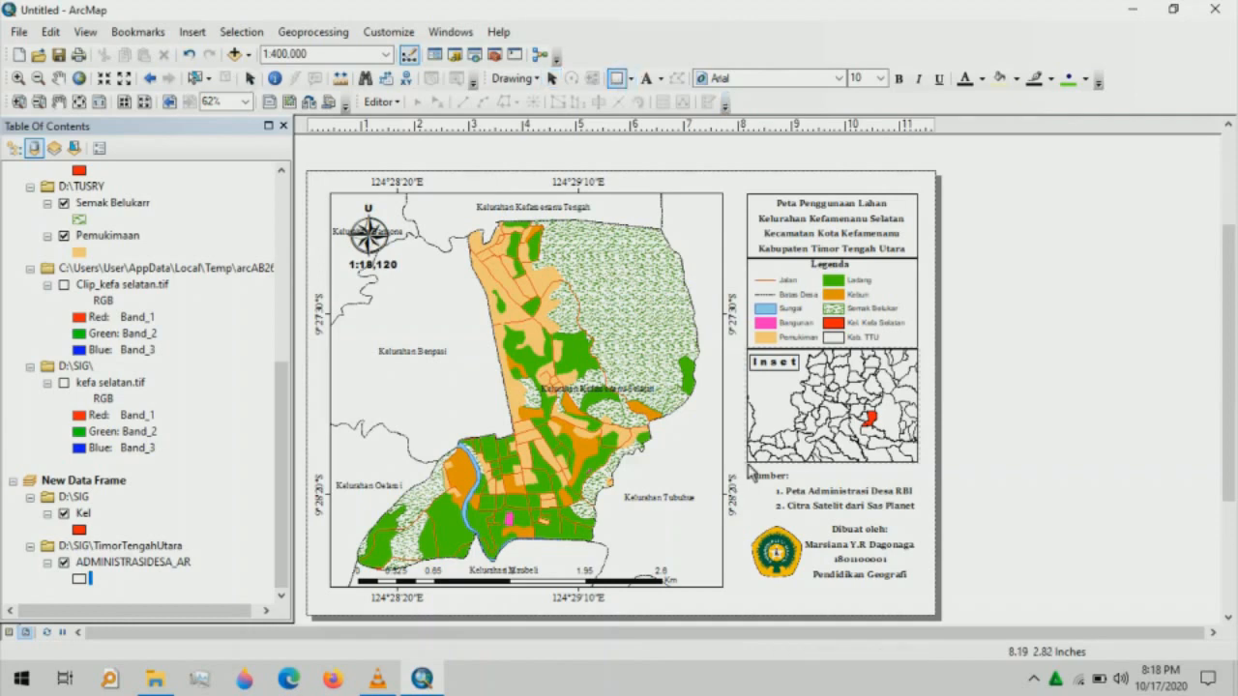
- Frame the Sumber text with a rectangle that has no fill and a black outline
{"action": "left_click_drag", "start_coordinate": [750, 471], "coordinate": [919, 520]}
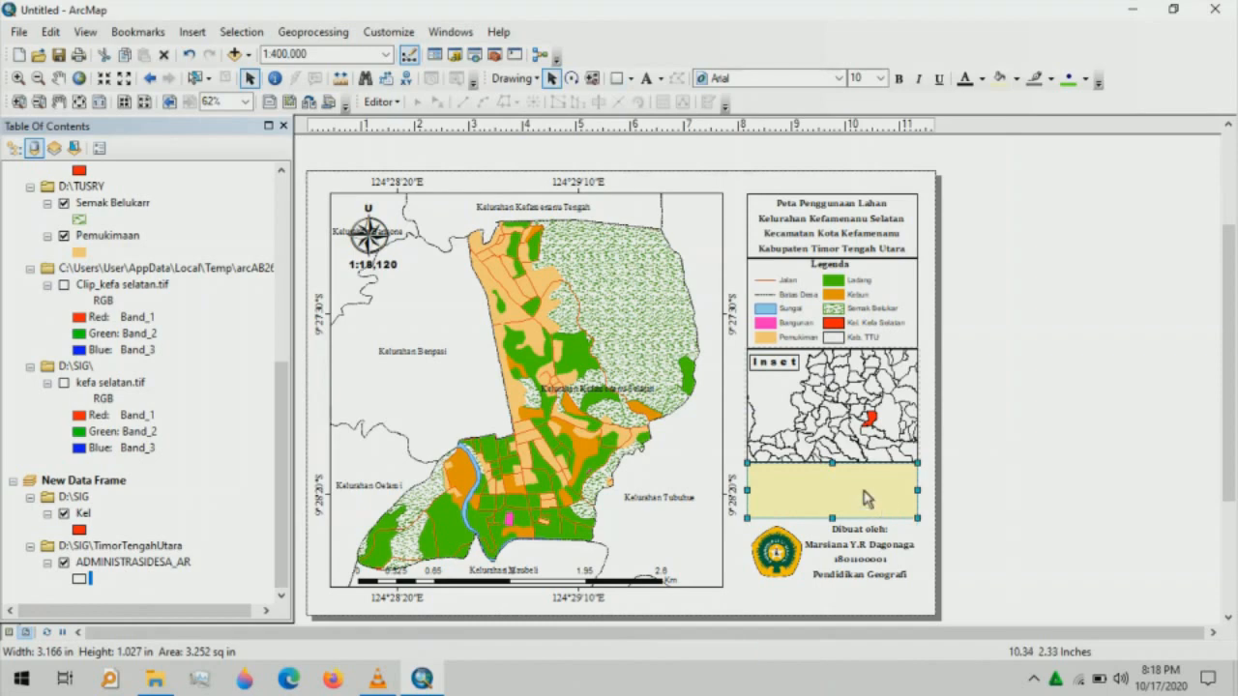
{"action": "right_click", "coordinate": [866, 498]}
{"action": "left_click", "coordinate": [895, 478]}
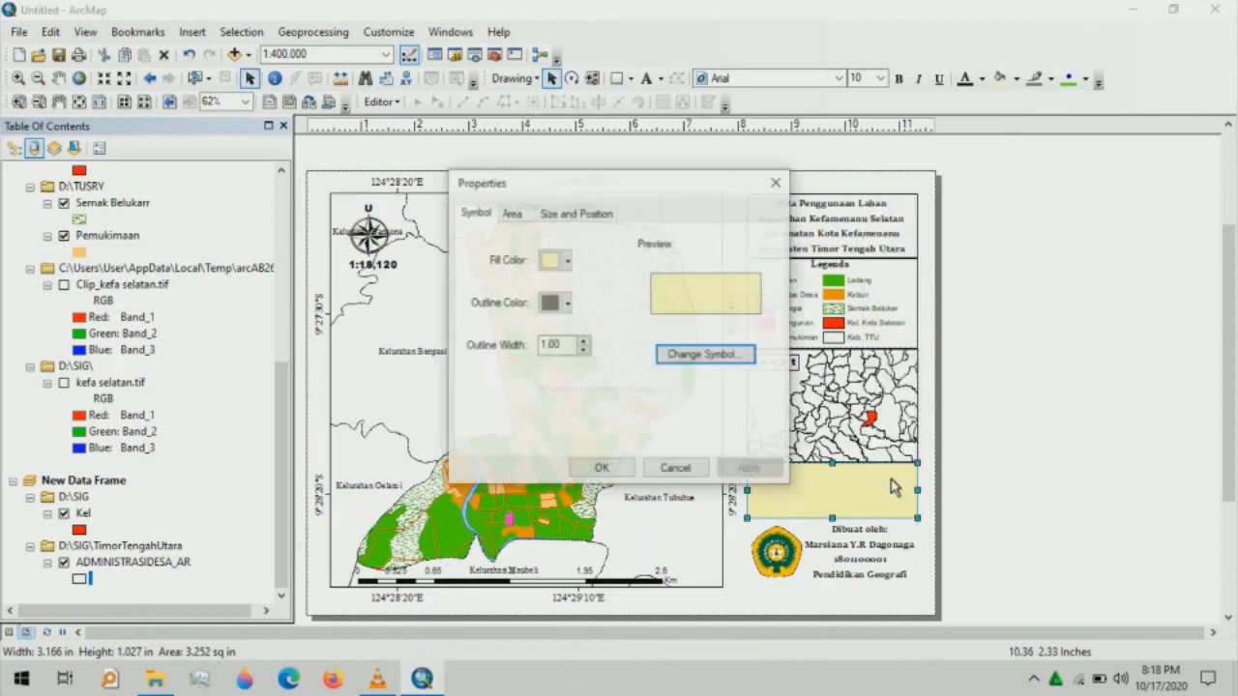
{"action": "left_click", "coordinate": [559, 260]}
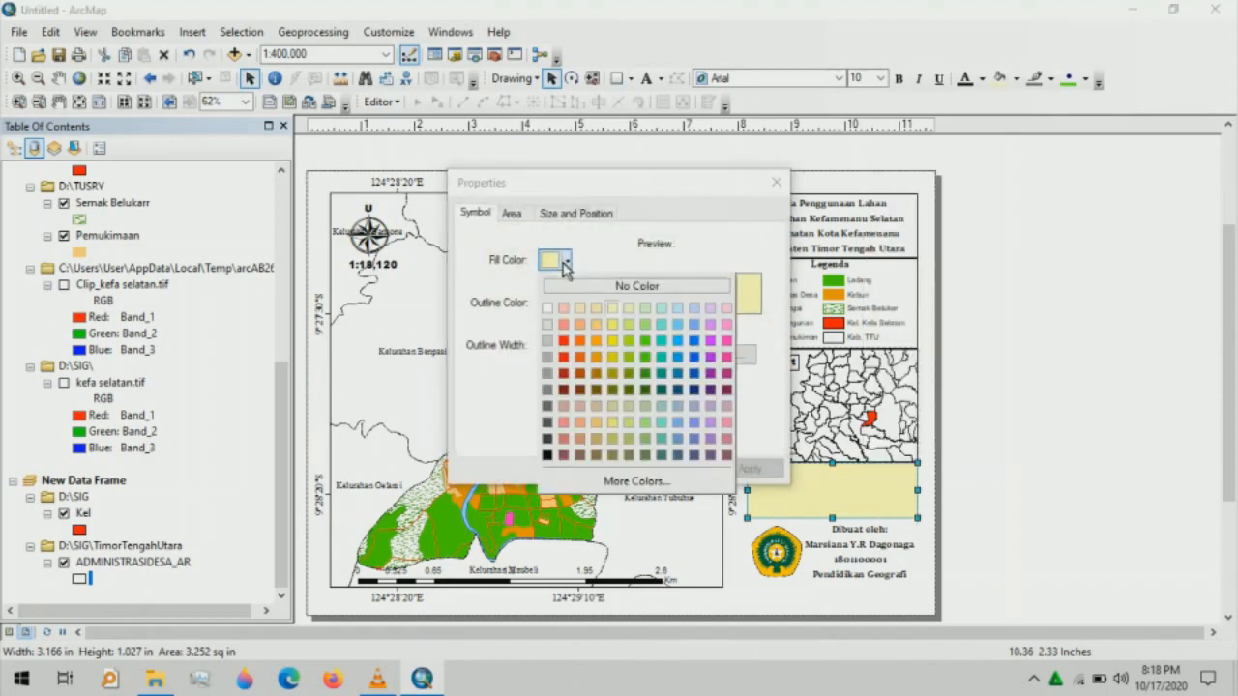
{"action": "left_click", "coordinate": [574, 287]}
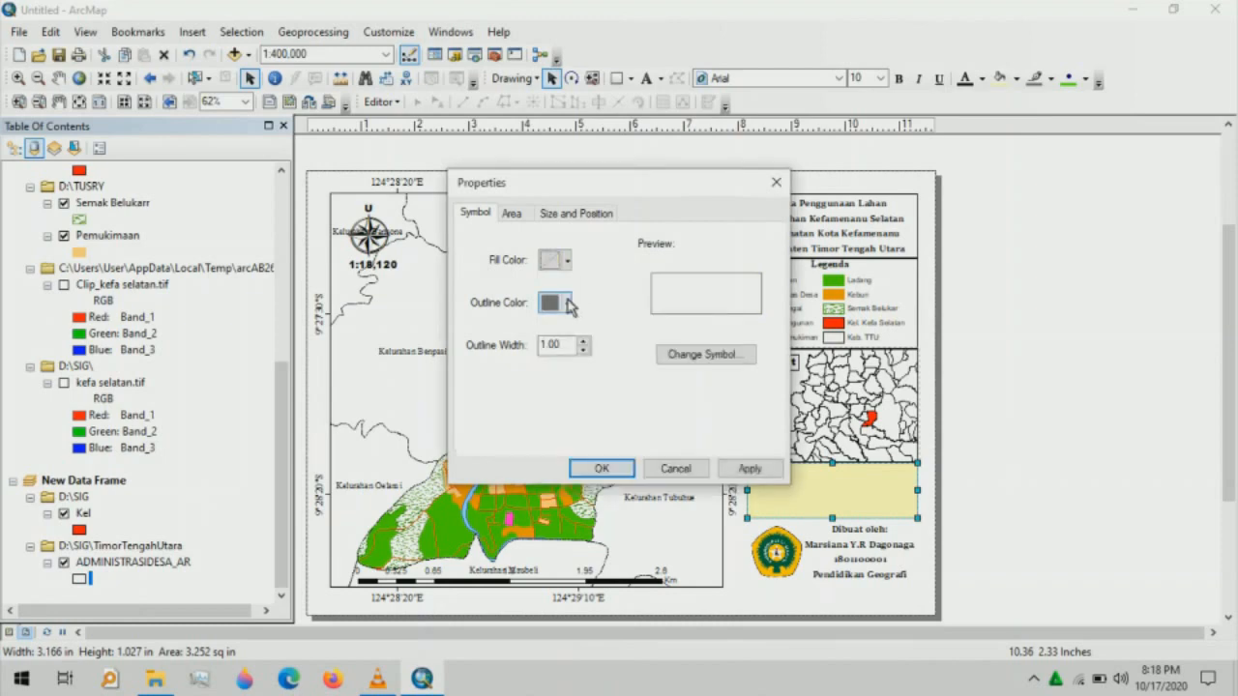
{"action": "left_click", "coordinate": [555, 302]}
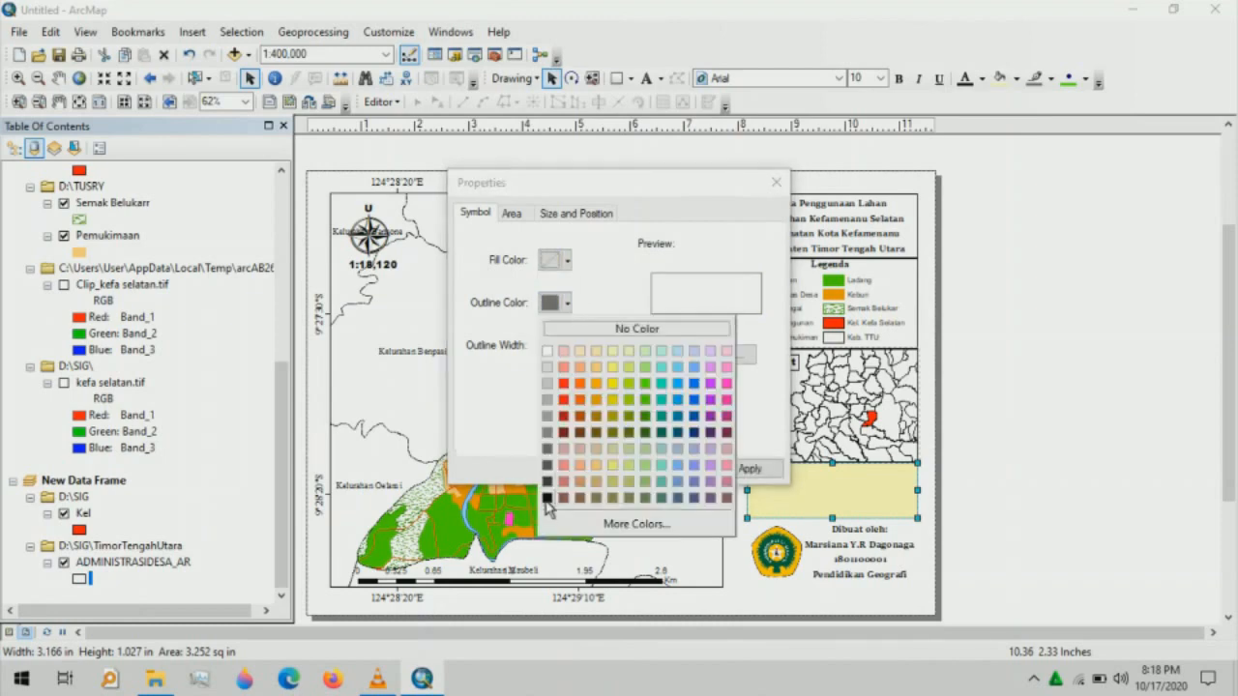
{"action": "left_click", "coordinate": [546, 499]}
{"action": "left_click", "coordinate": [602, 469]}
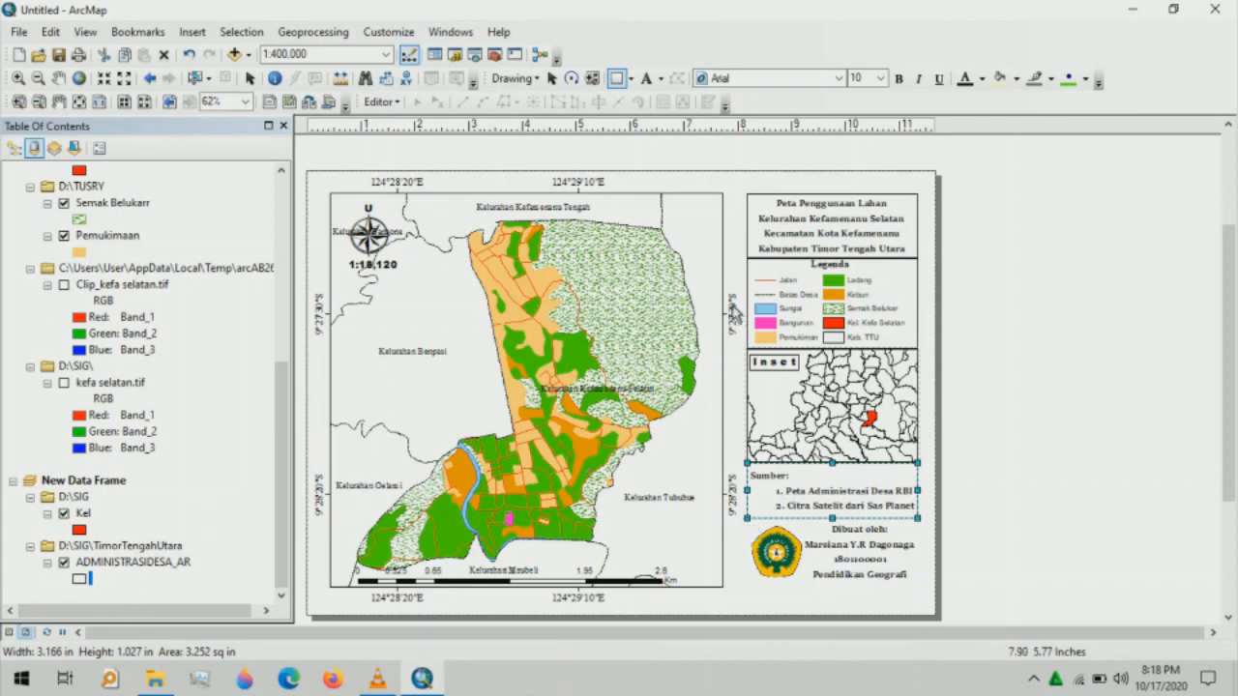
- Draw a new rectangle covering the logo and credit text block
{"action": "left_click", "coordinate": [250, 81]}
{"action": "left_click", "coordinate": [859, 518]}
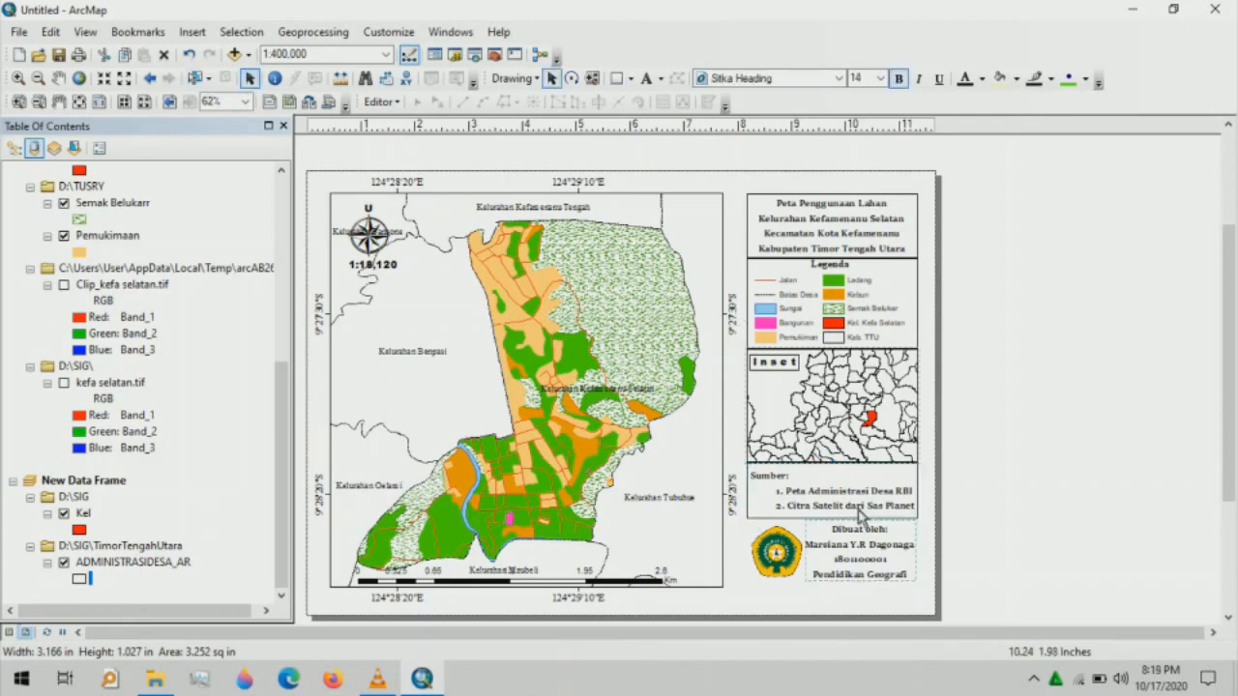
{"action": "left_click", "coordinate": [610, 80]}
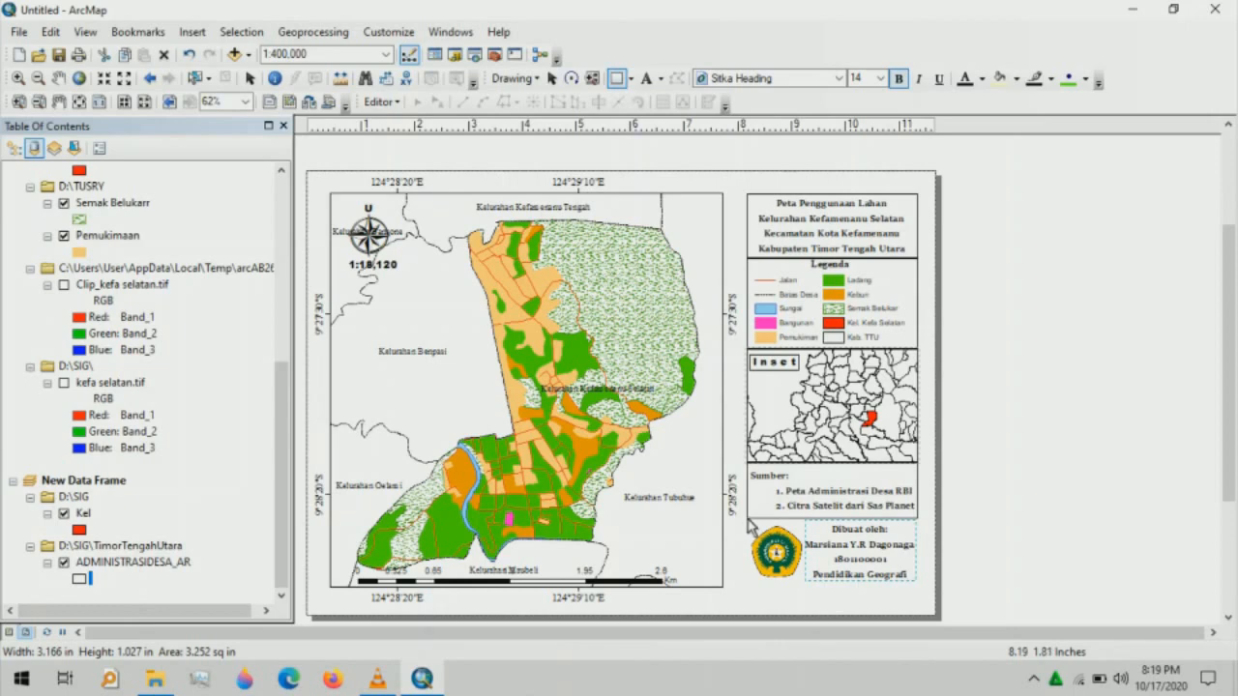
{"action": "left_click_drag", "start_coordinate": [749, 525], "coordinate": [922, 595]}
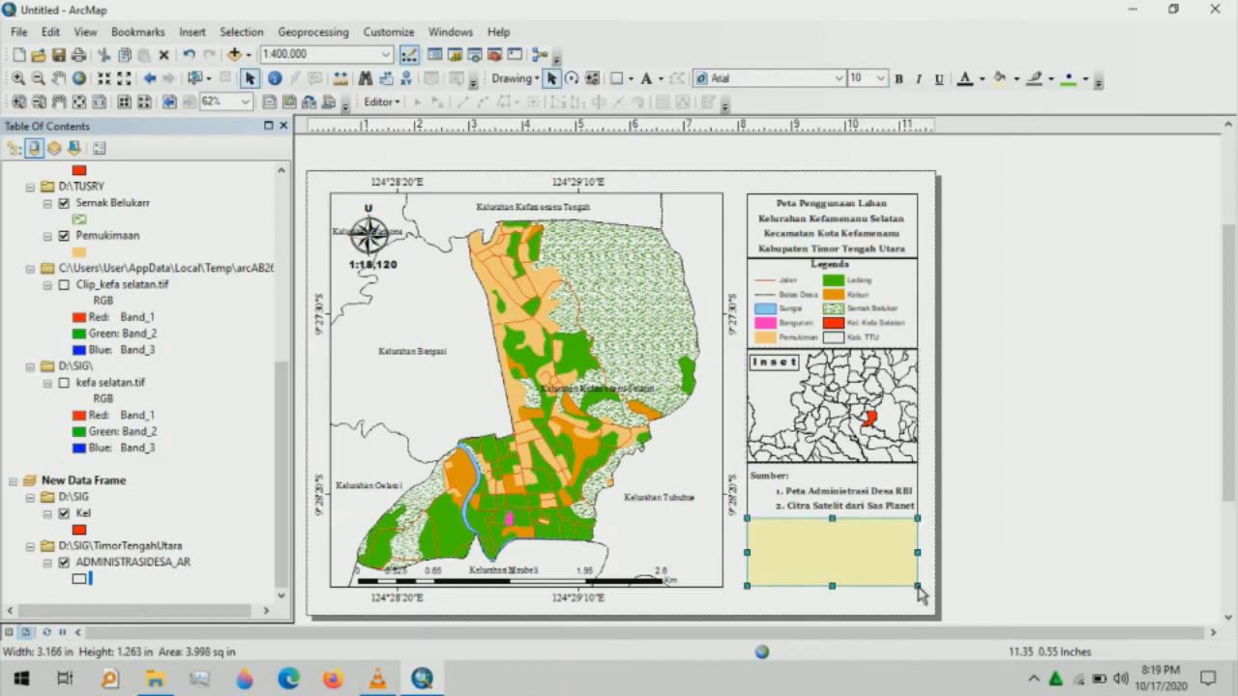
- Set the logo-and-credit rectangle to no fill with a black outline
{"action": "right_click", "coordinate": [851, 544]}
{"action": "left_click", "coordinate": [885, 532]}
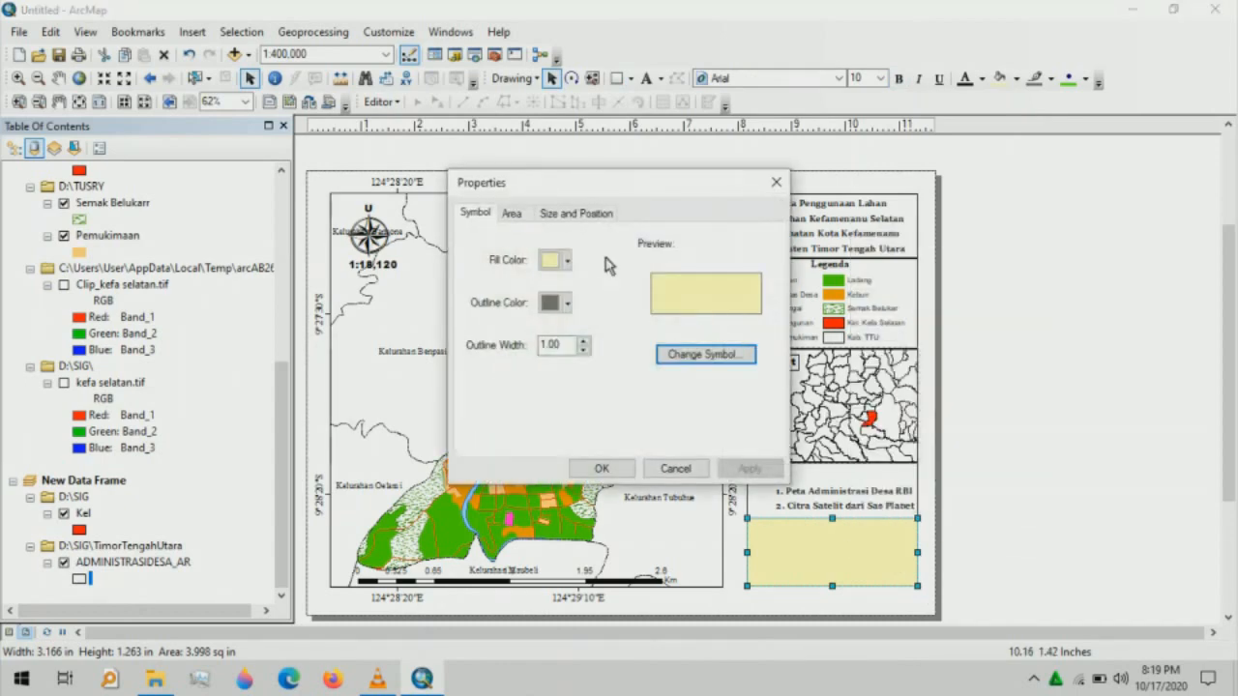
{"action": "left_click", "coordinate": [566, 261]}
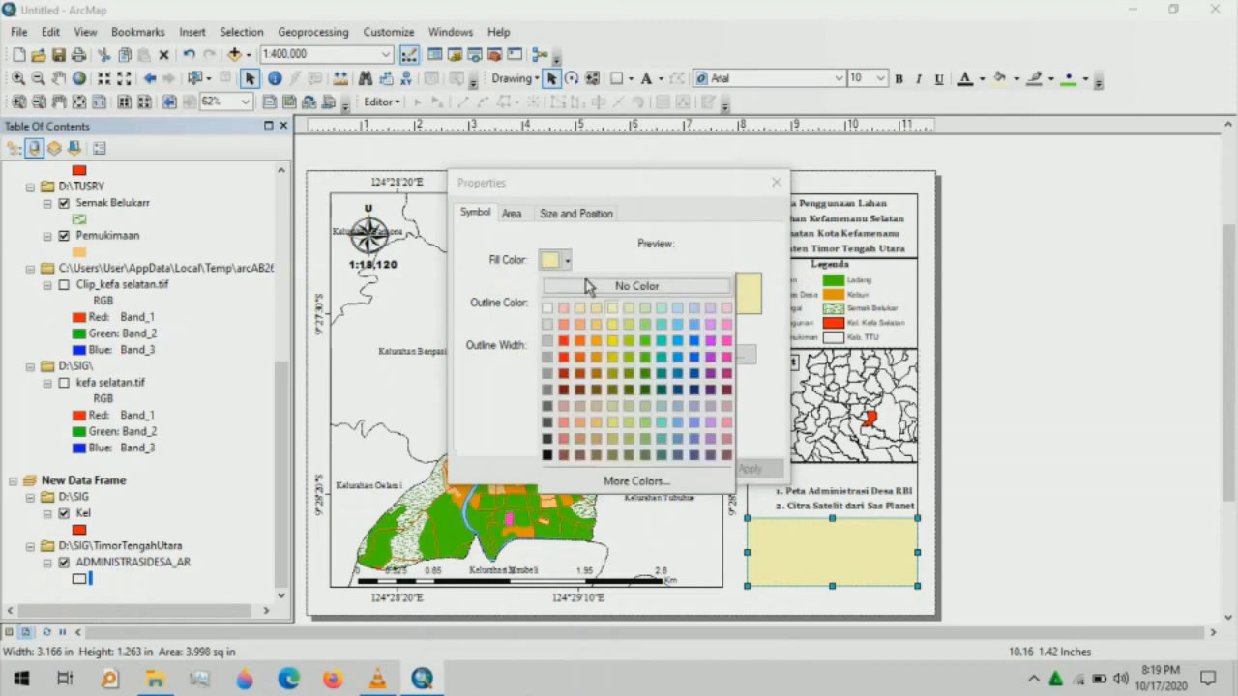
{"action": "left_click", "coordinate": [588, 287]}
{"action": "left_click", "coordinate": [561, 303]}
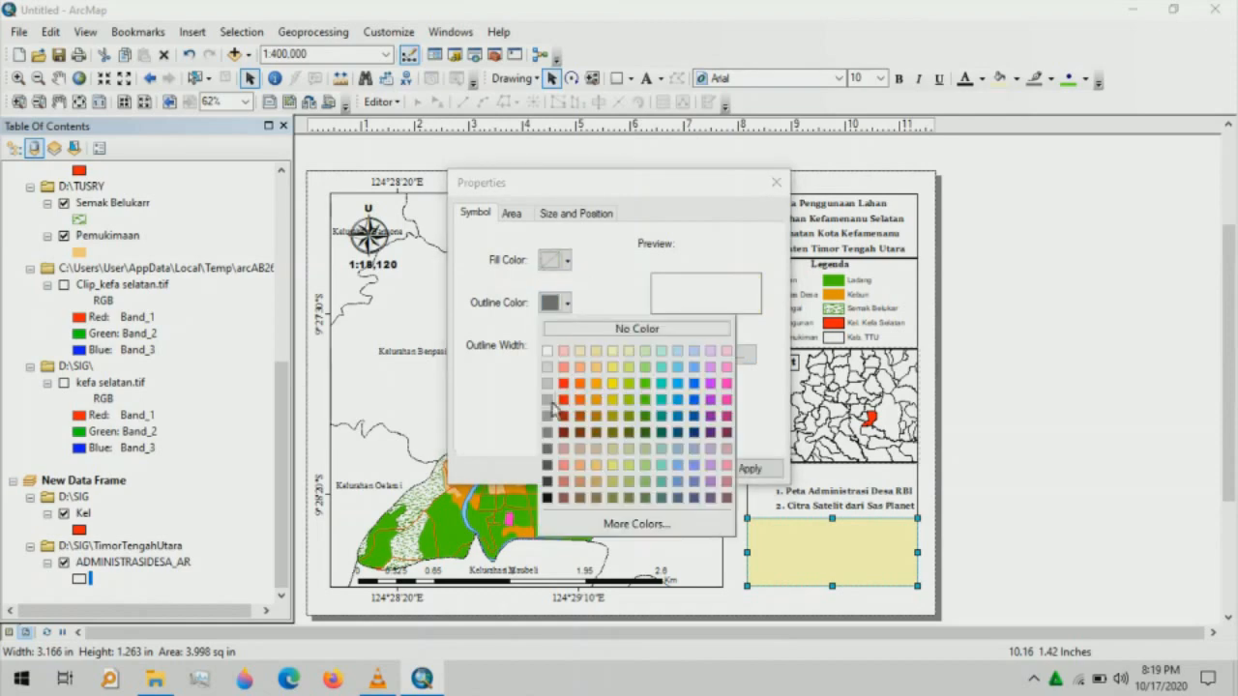
{"action": "left_click", "coordinate": [547, 498]}
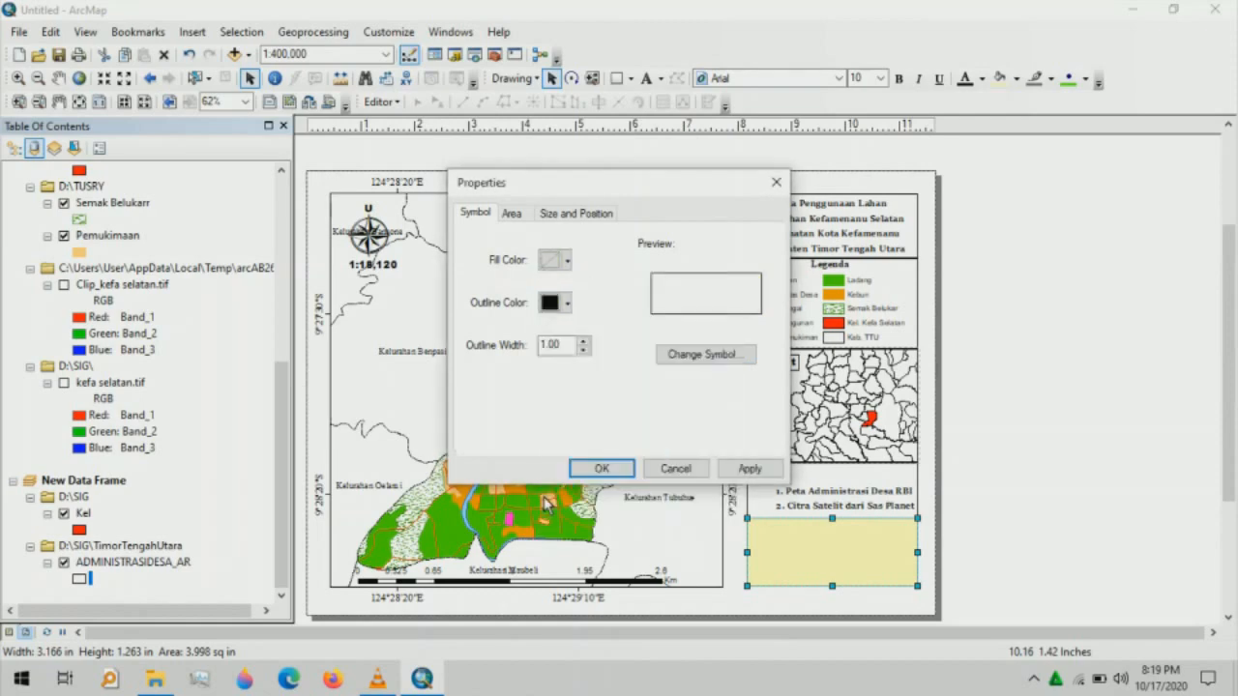
{"action": "left_click", "coordinate": [590, 471]}
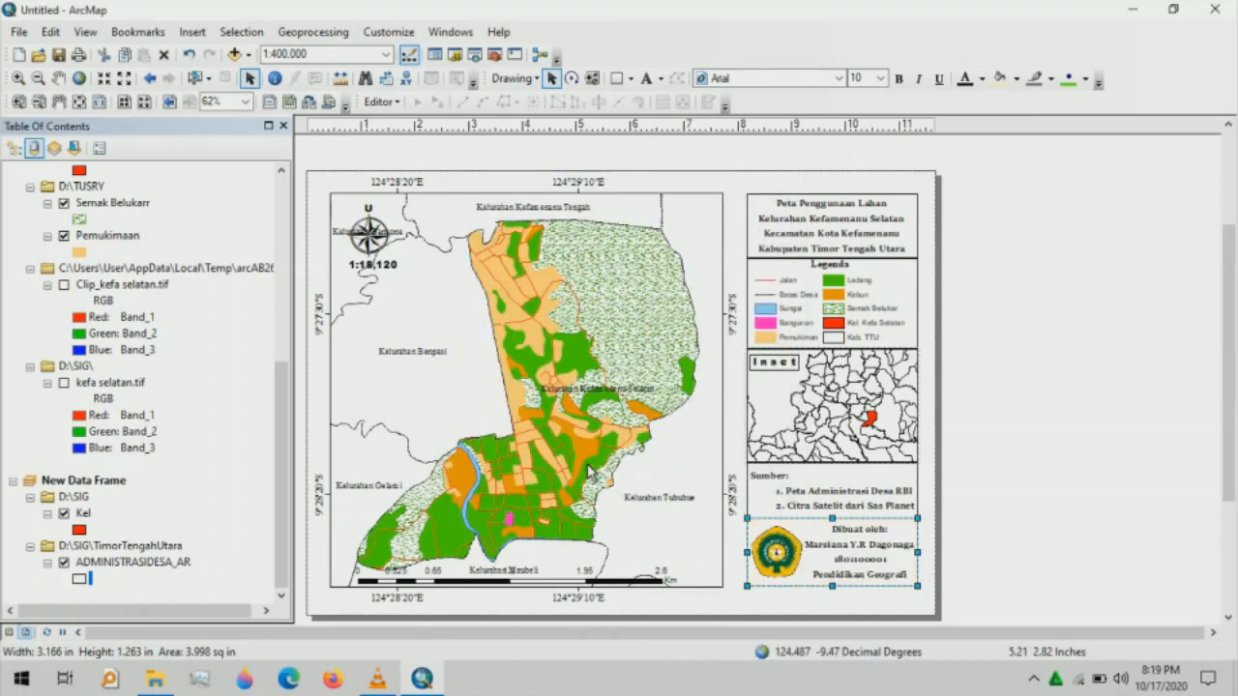
- Nudge the logo-and-credit box slightly into place and clear the selection
{"action": "left_click", "coordinate": [894, 611]}
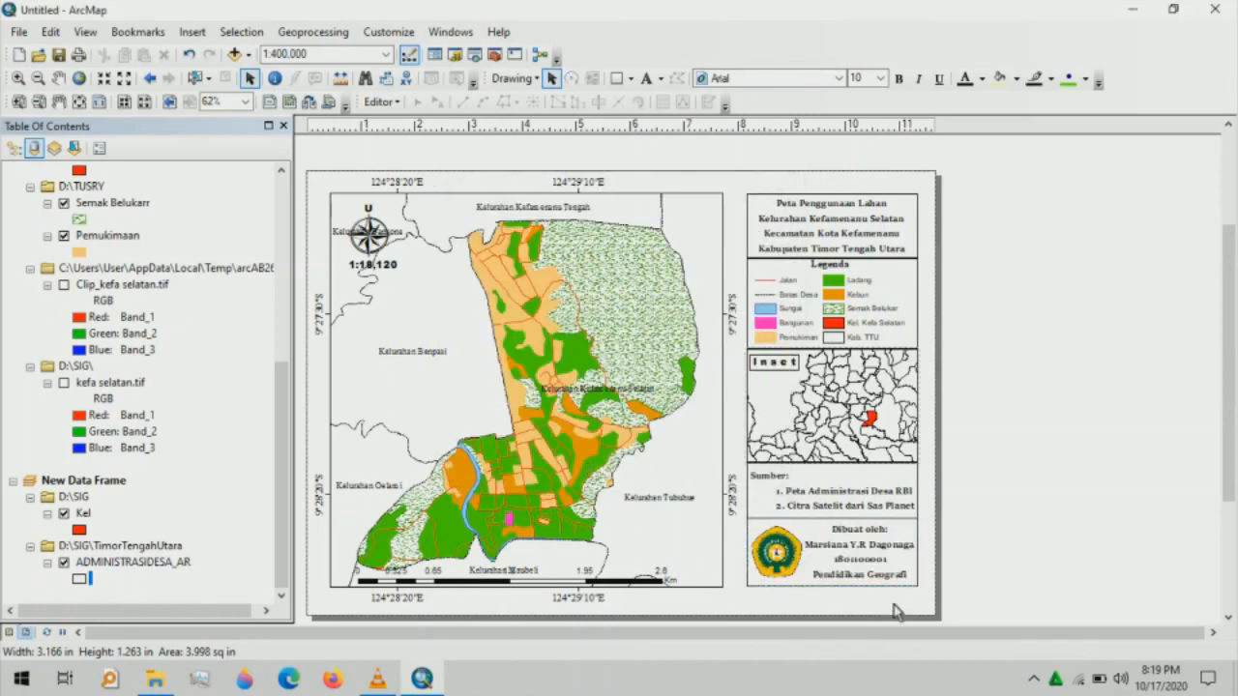
{"action": "left_click", "coordinate": [838, 535]}
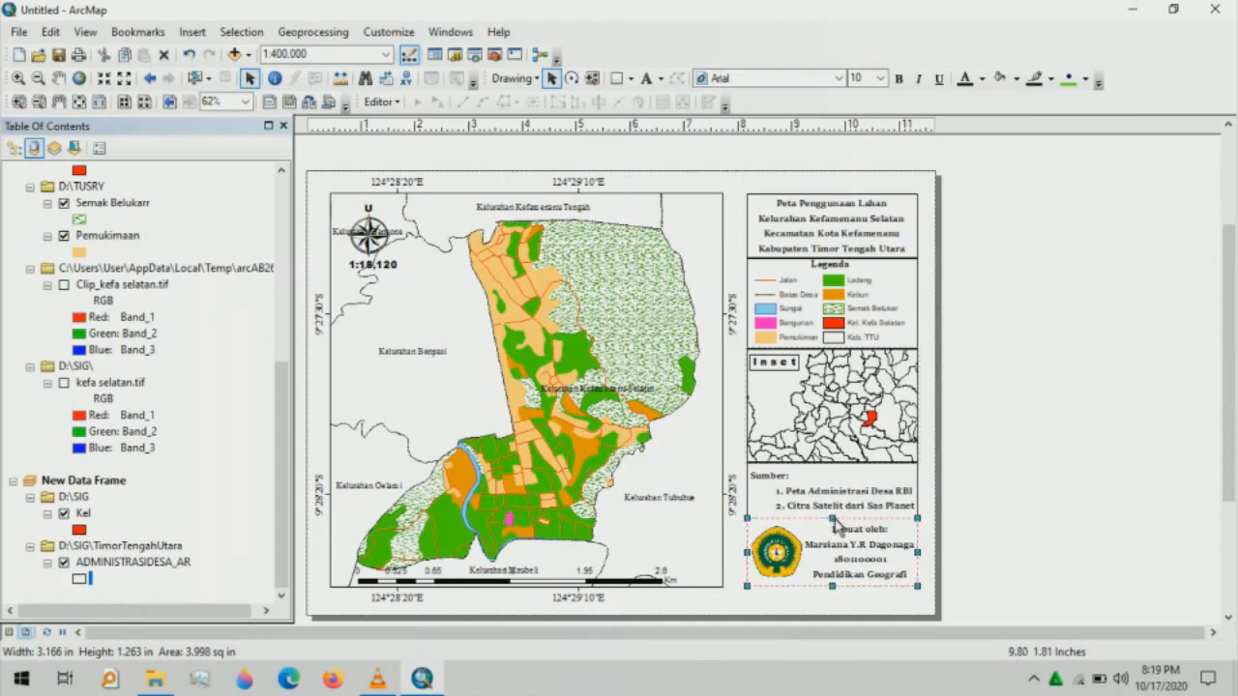
{"action": "left_click_drag", "start_coordinate": [838, 525], "coordinate": [838, 527]}
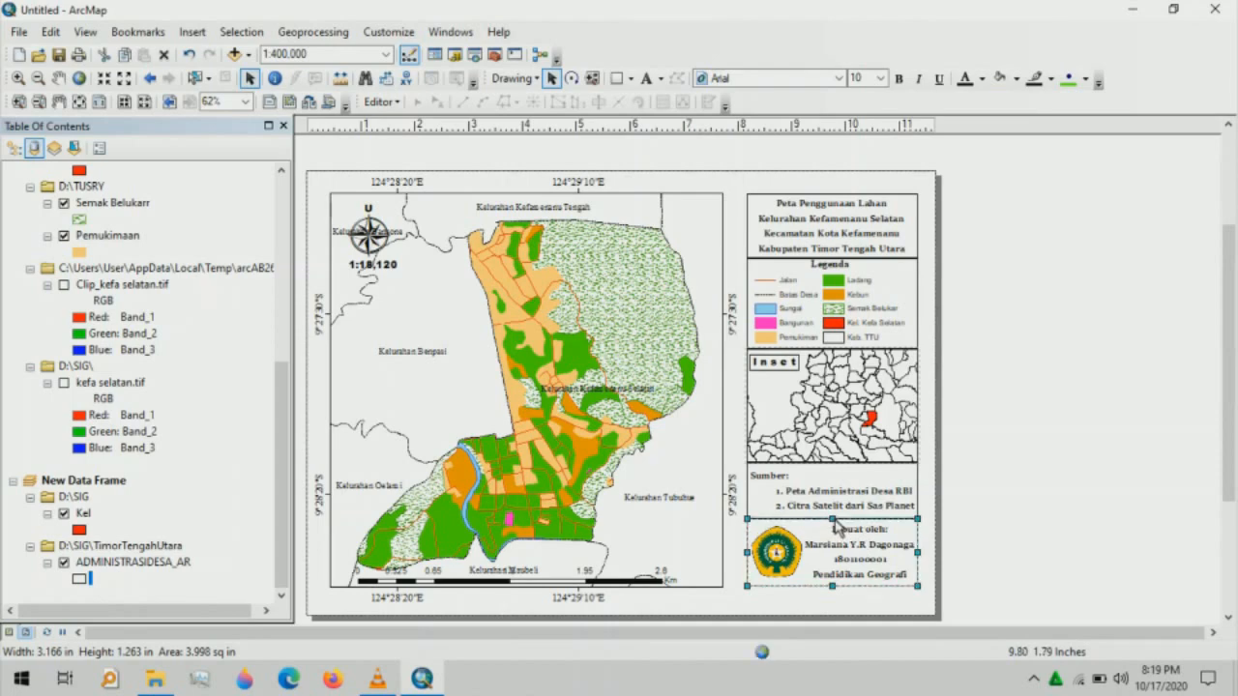
{"action": "left_click", "coordinate": [900, 602]}
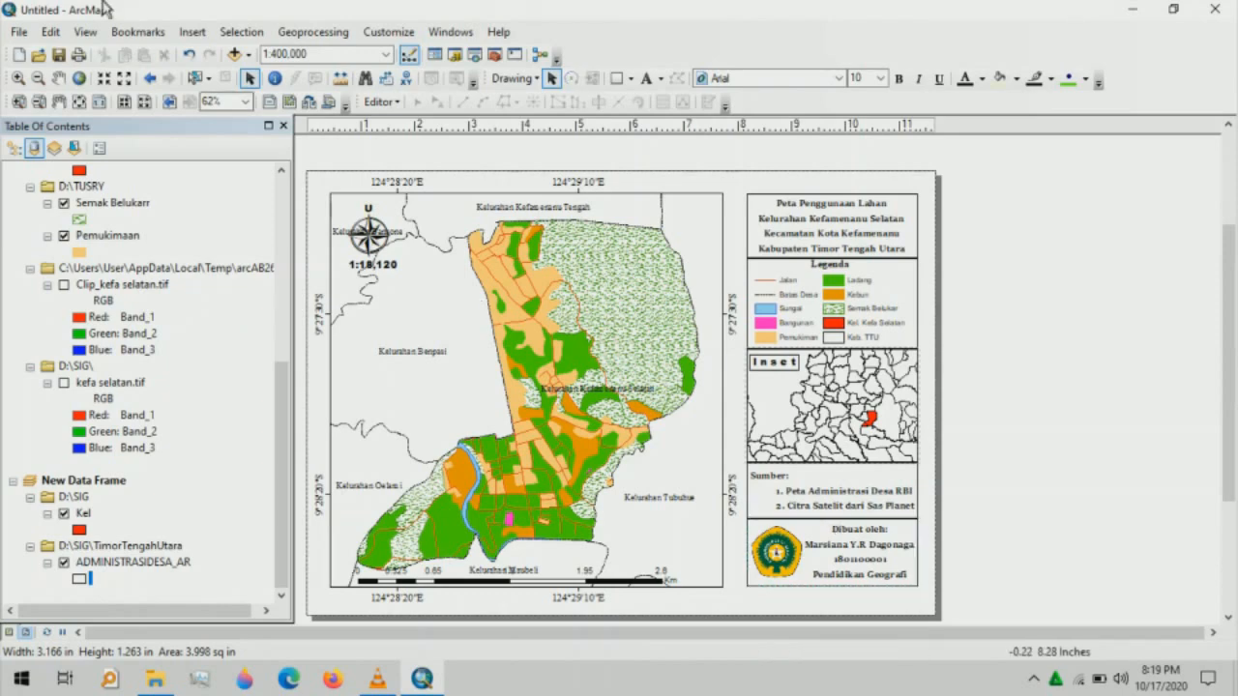
- Start a map export and browse to the SIG folder on the DATA (D:) drive
{"action": "left_click", "coordinate": [21, 31]}
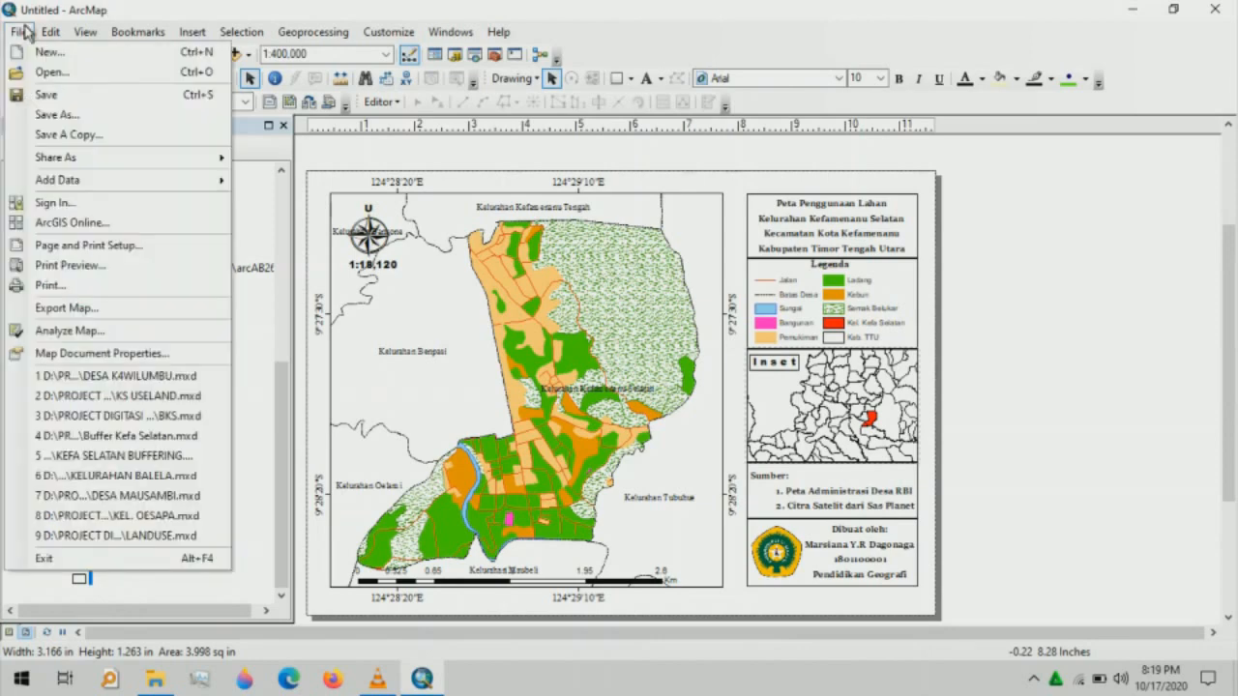
{"action": "left_click", "coordinate": [63, 307]}
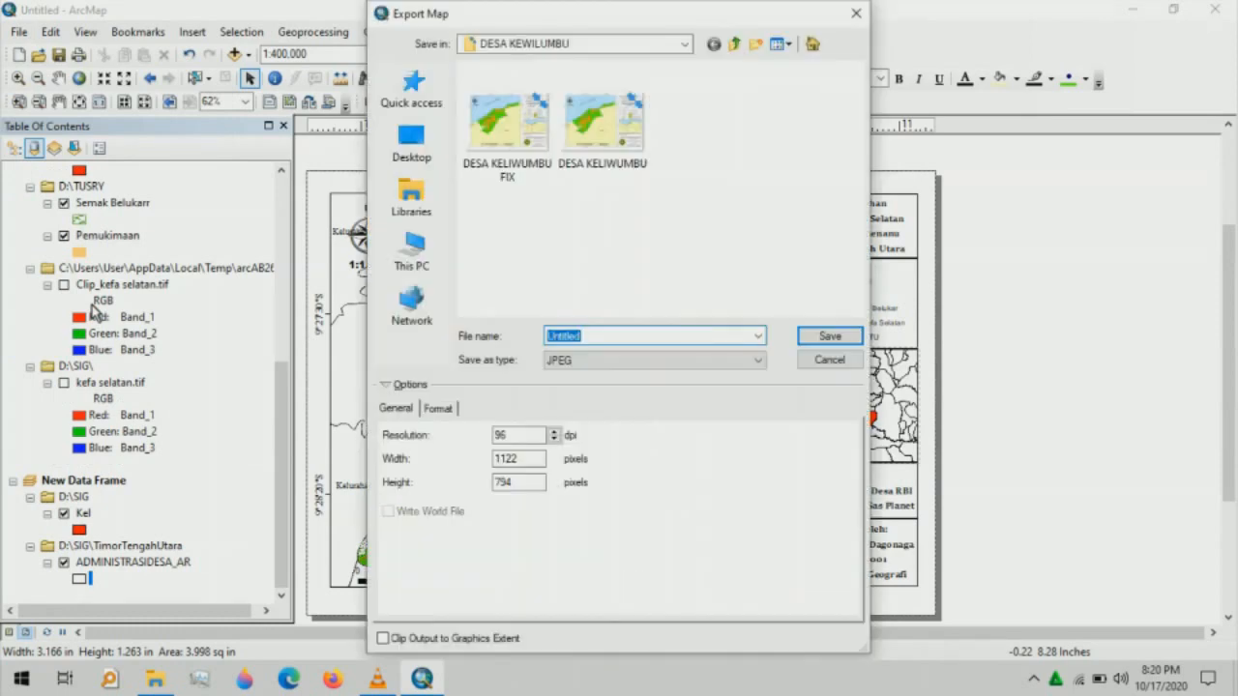
{"action": "left_click", "coordinate": [685, 48]}
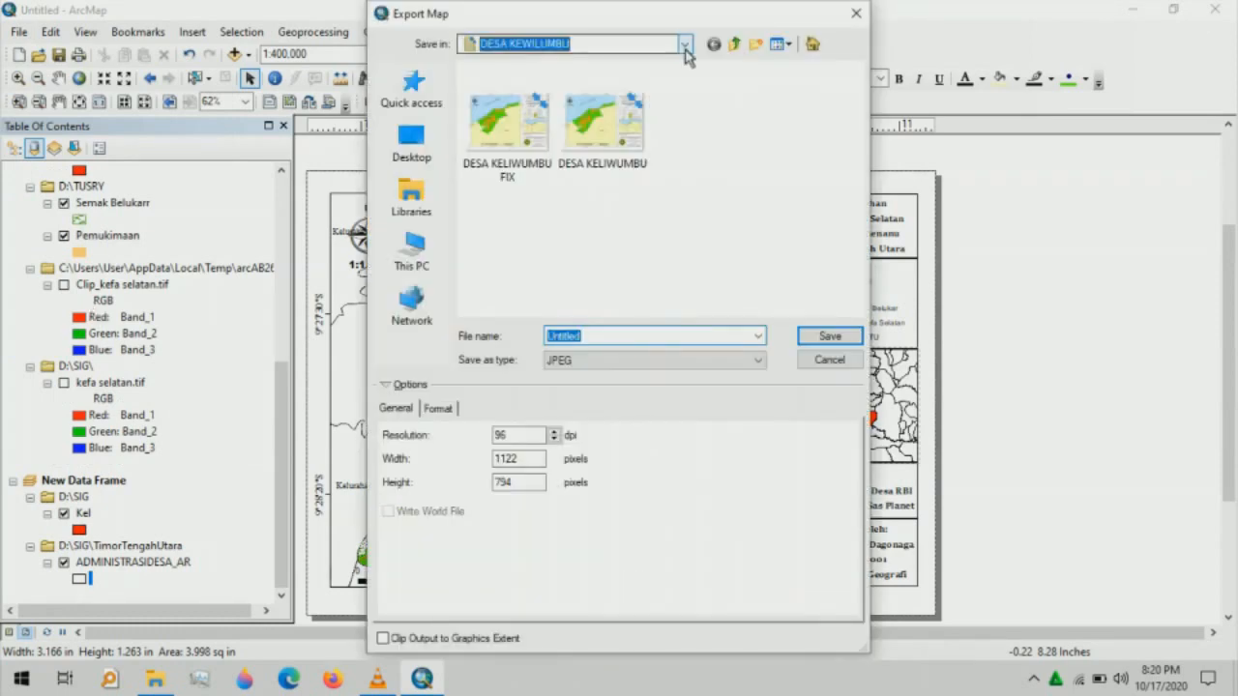
{"action": "left_click", "coordinate": [685, 48]}
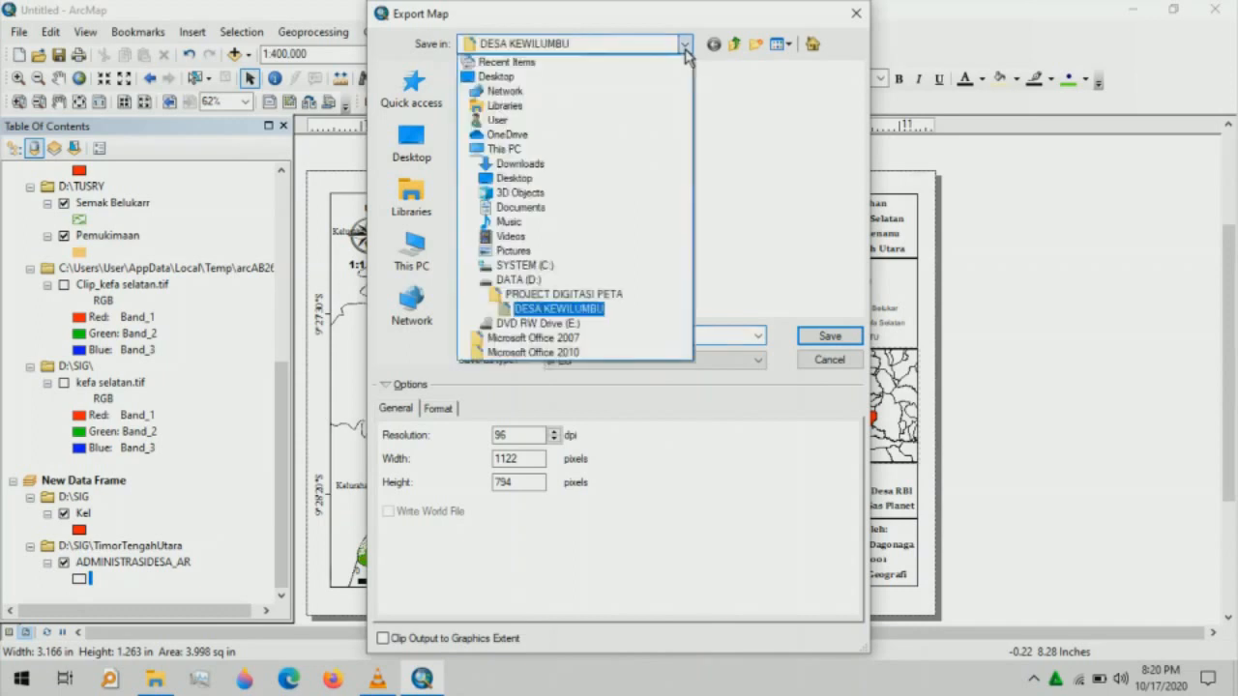
{"action": "left_click", "coordinate": [532, 281]}
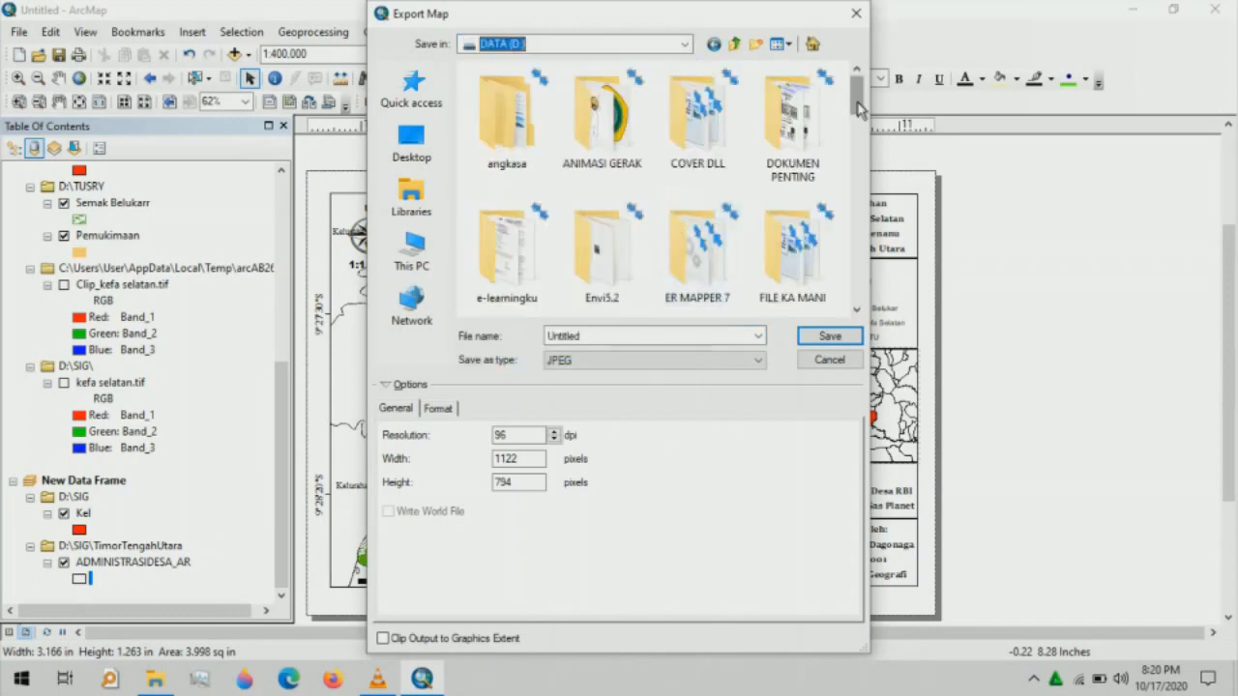
{"action": "left_click_drag", "start_coordinate": [859, 109], "coordinate": [824, 215]}
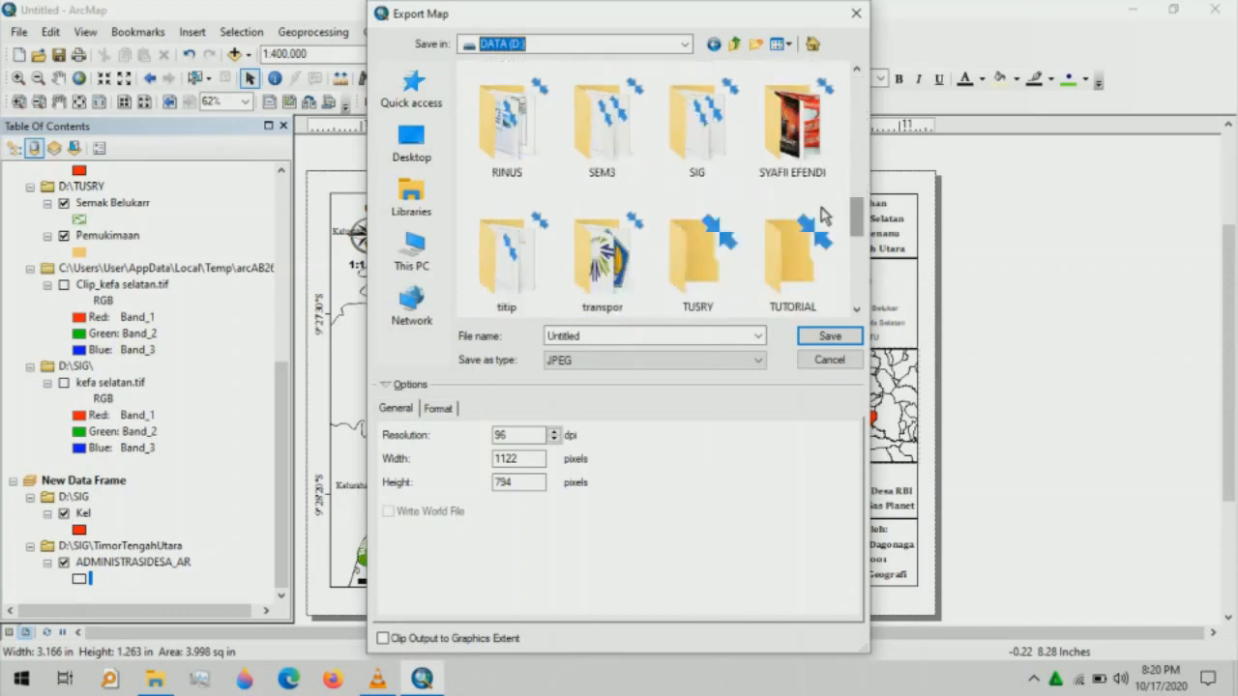
{"action": "double_click", "coordinate": [716, 157]}
{"action": "double_click", "coordinate": [589, 339]}
- Export the layout as a JPEG named 'Kelurahan KS'
{"action": "key", "text": "BackSpace"}
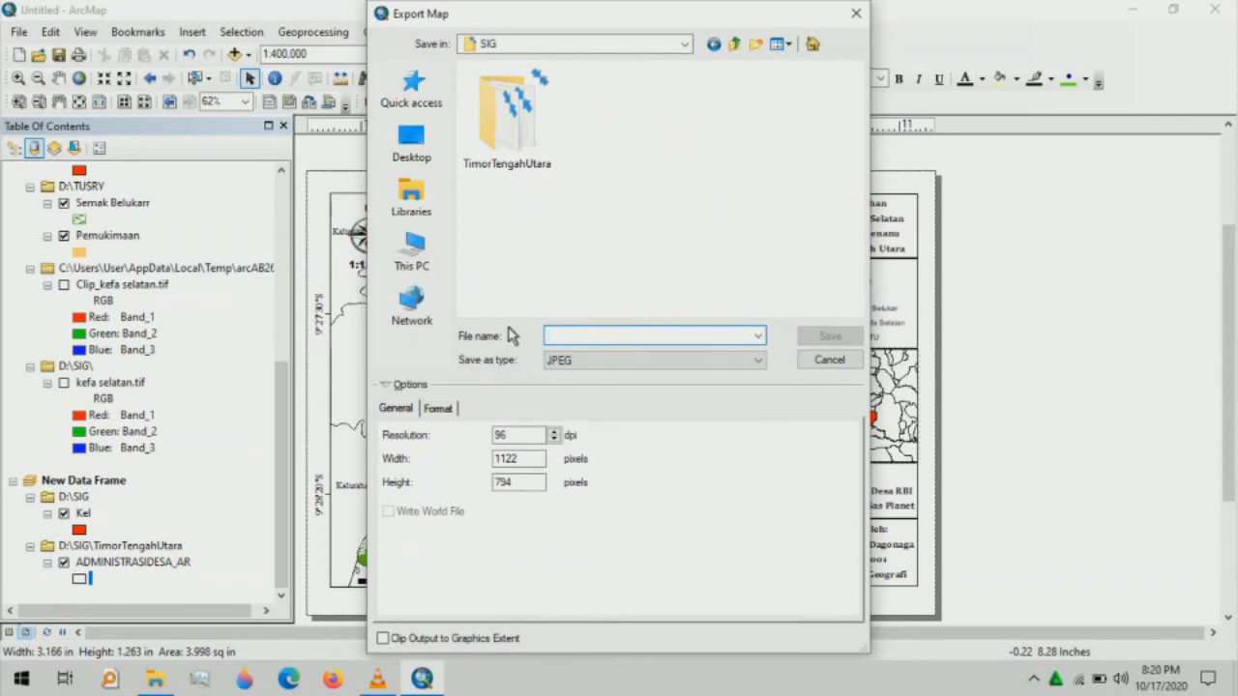
{"action": "type", "text": "Kel"}
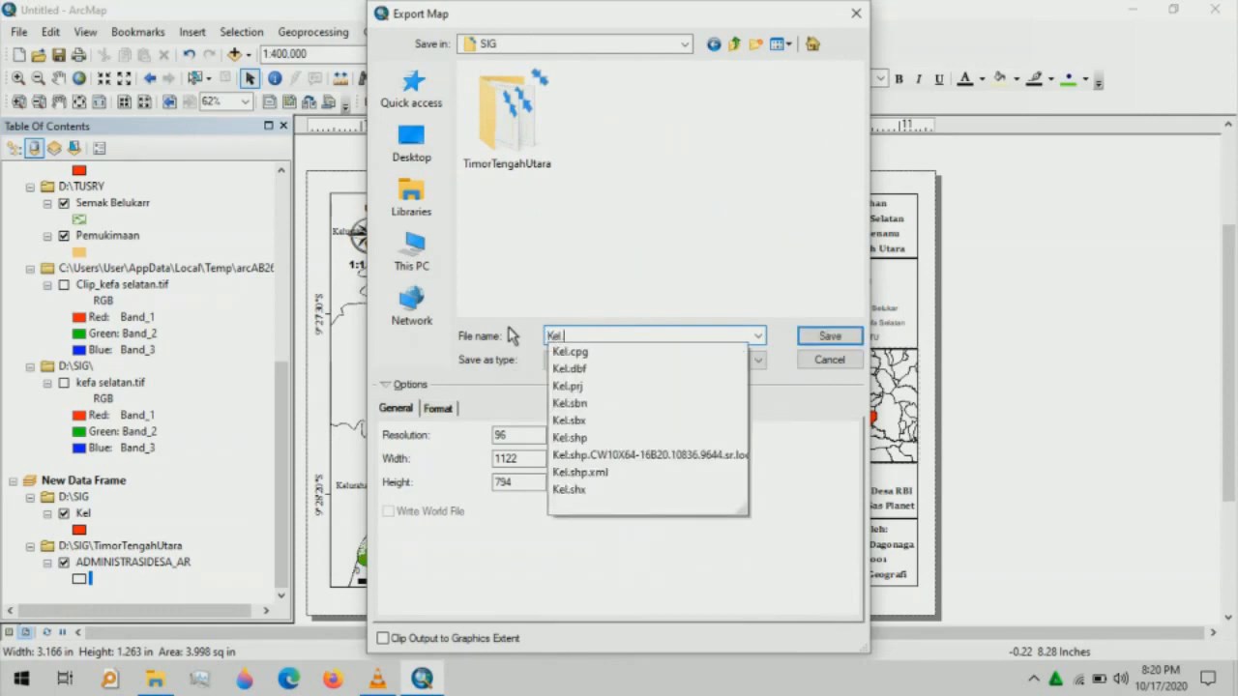
{"action": "type", "text": "."}
{"action": "key", "text": "BackSpace"}
{"action": "key", "text": "BackSpace"}
{"action": "type", "text": "urahan "}
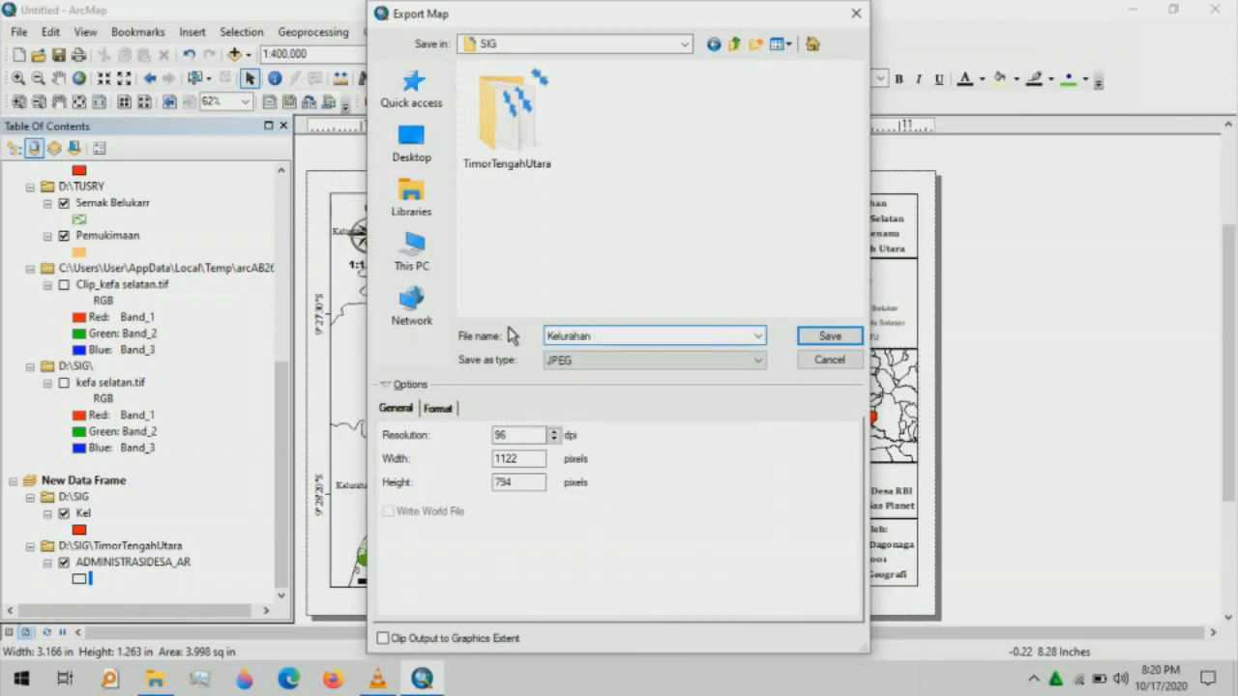
{"action": "type", "text": "KS"}
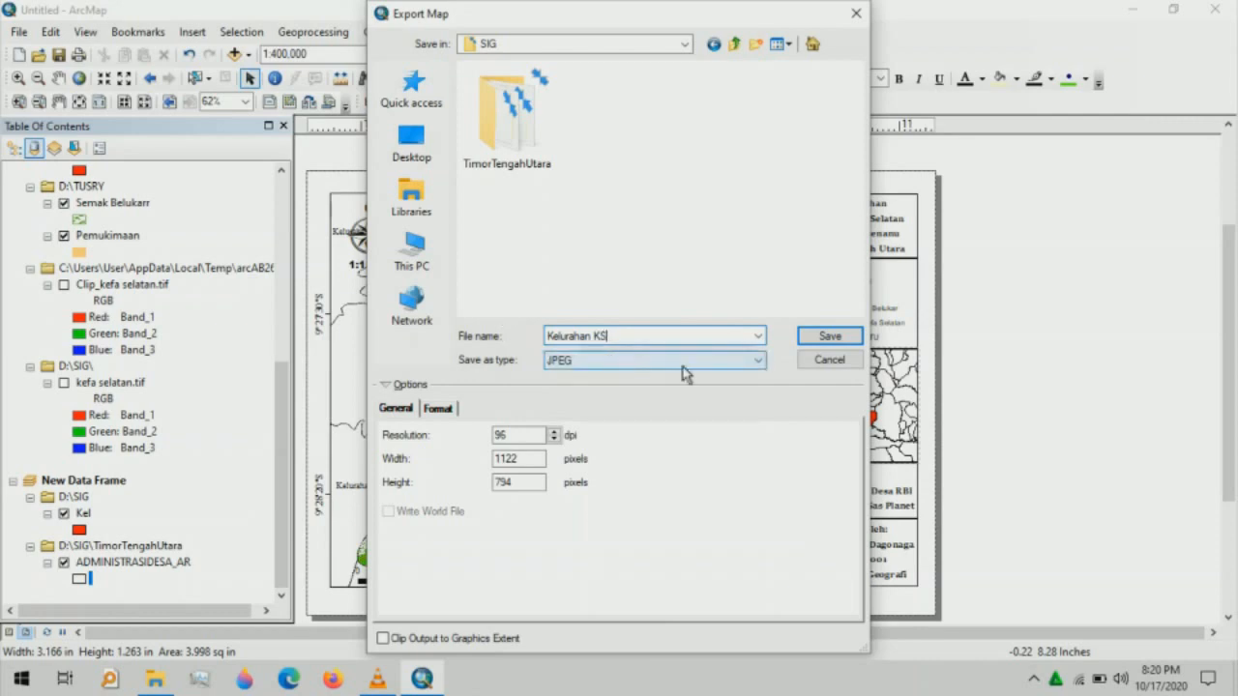
{"action": "left_click", "coordinate": [682, 373]}
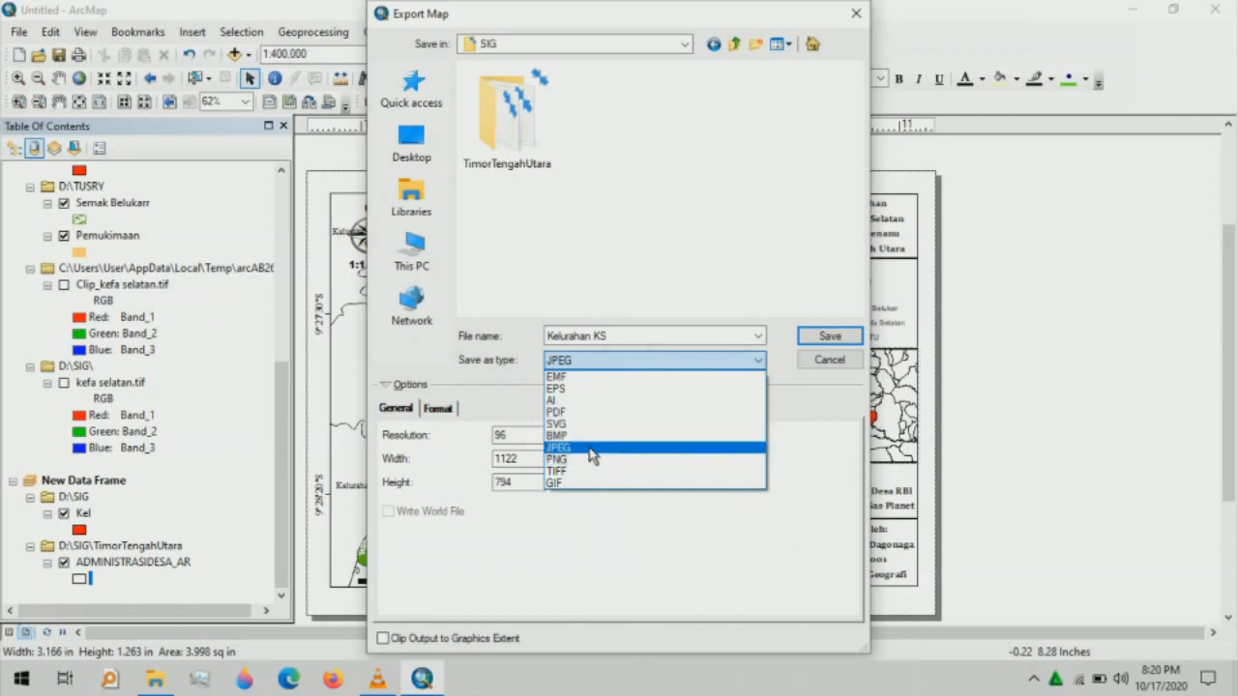
{"action": "left_click", "coordinate": [594, 449]}
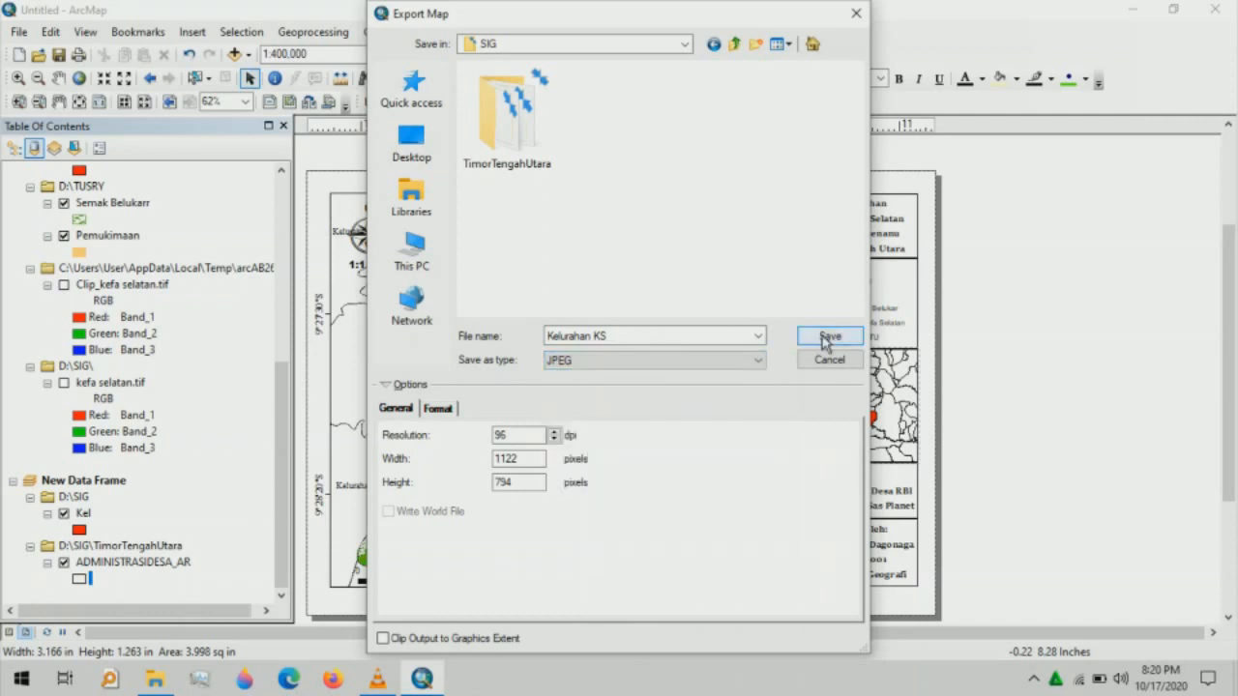
{"action": "left_click", "coordinate": [825, 339]}
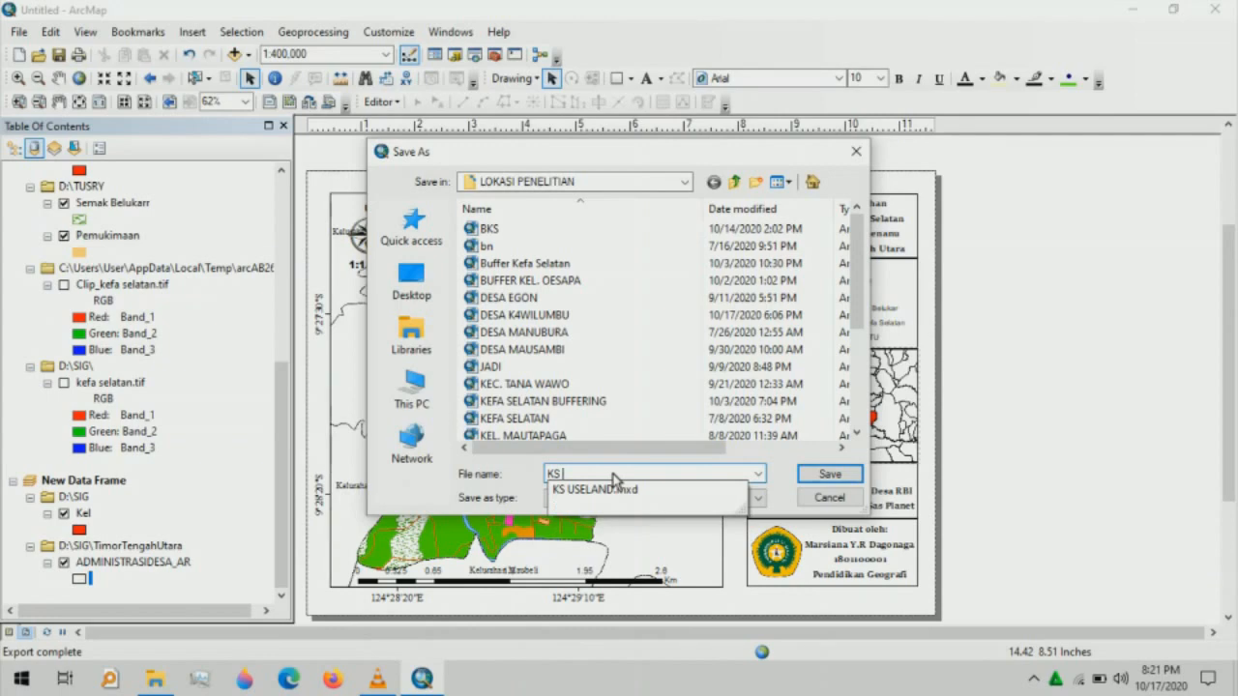
- Save the map as an ArcMap Document named 'KEL KS' in LOKASI PENELITIAN
{"action": "key", "text": "BackSpace"}
{"action": "key", "text": "BackSpace"}
{"action": "key", "text": "BackSpace"}
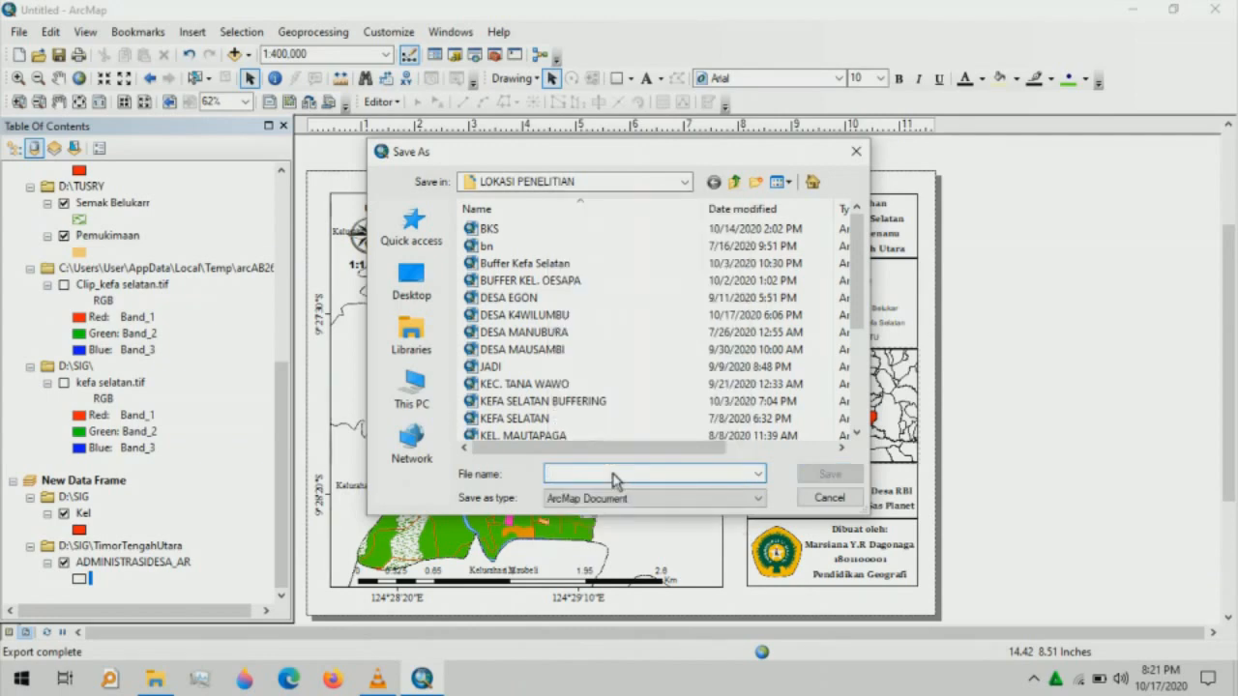
{"action": "type", "text": "KEL KS"}
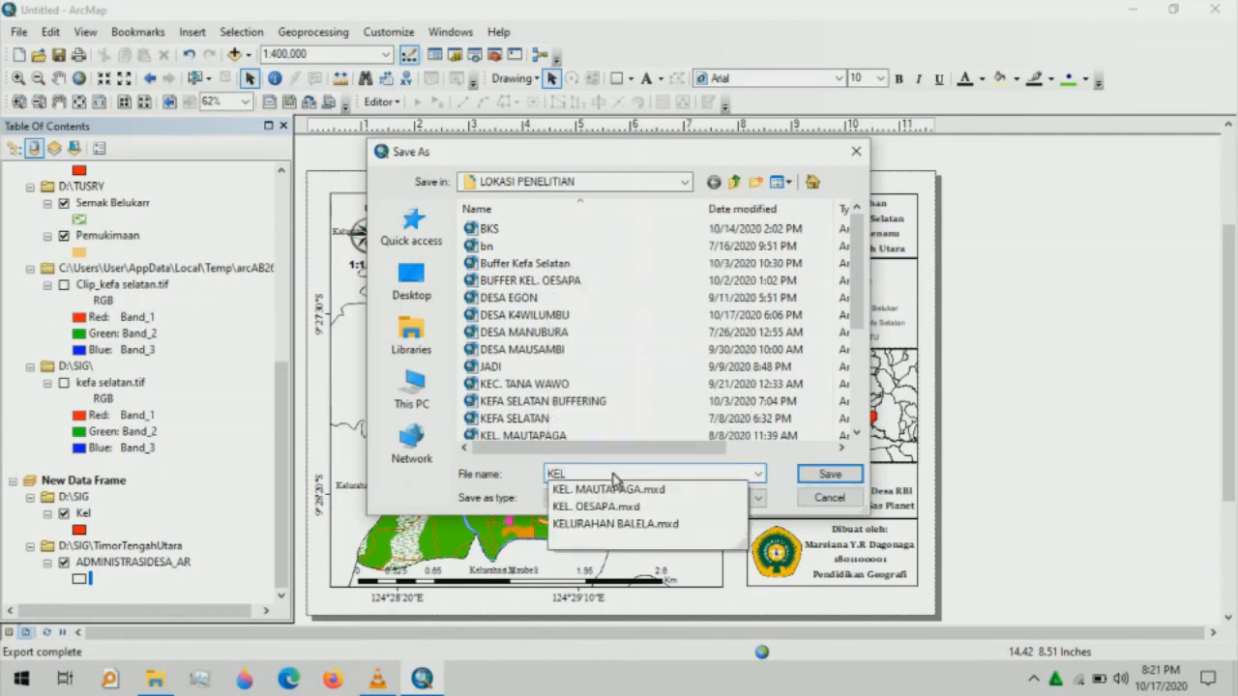
{"action": "left_click", "coordinate": [854, 481]}
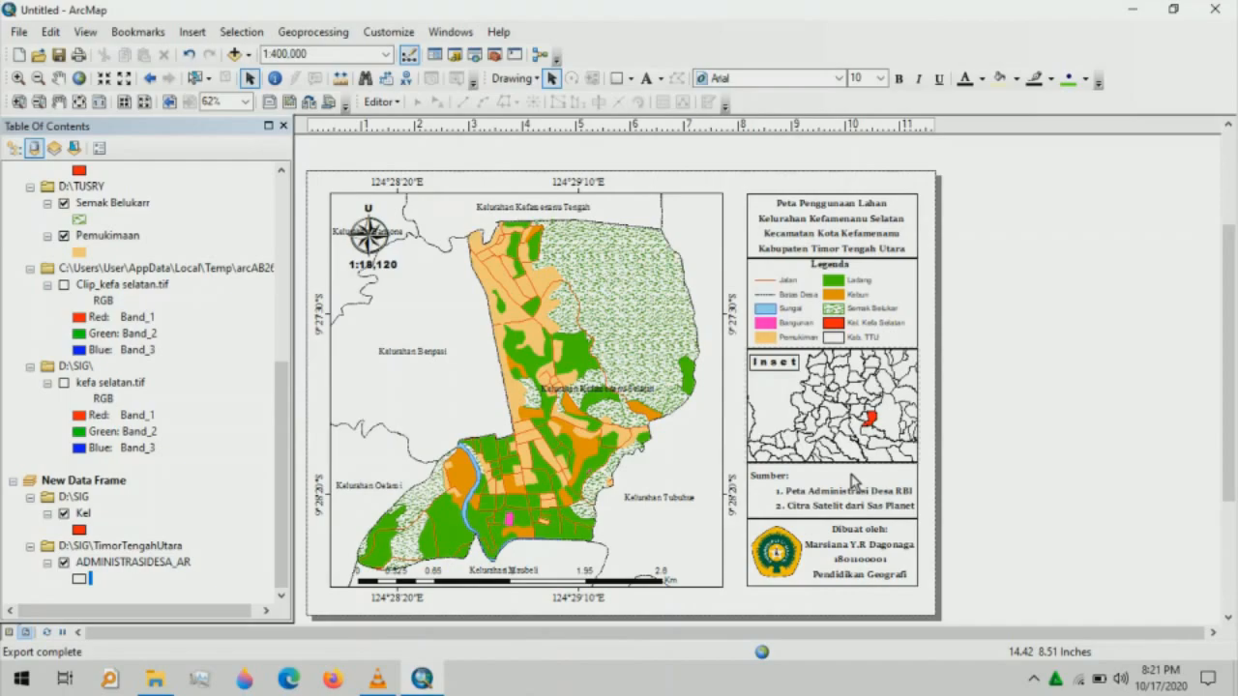
{"action": "key", "text": "alt+Tab"}
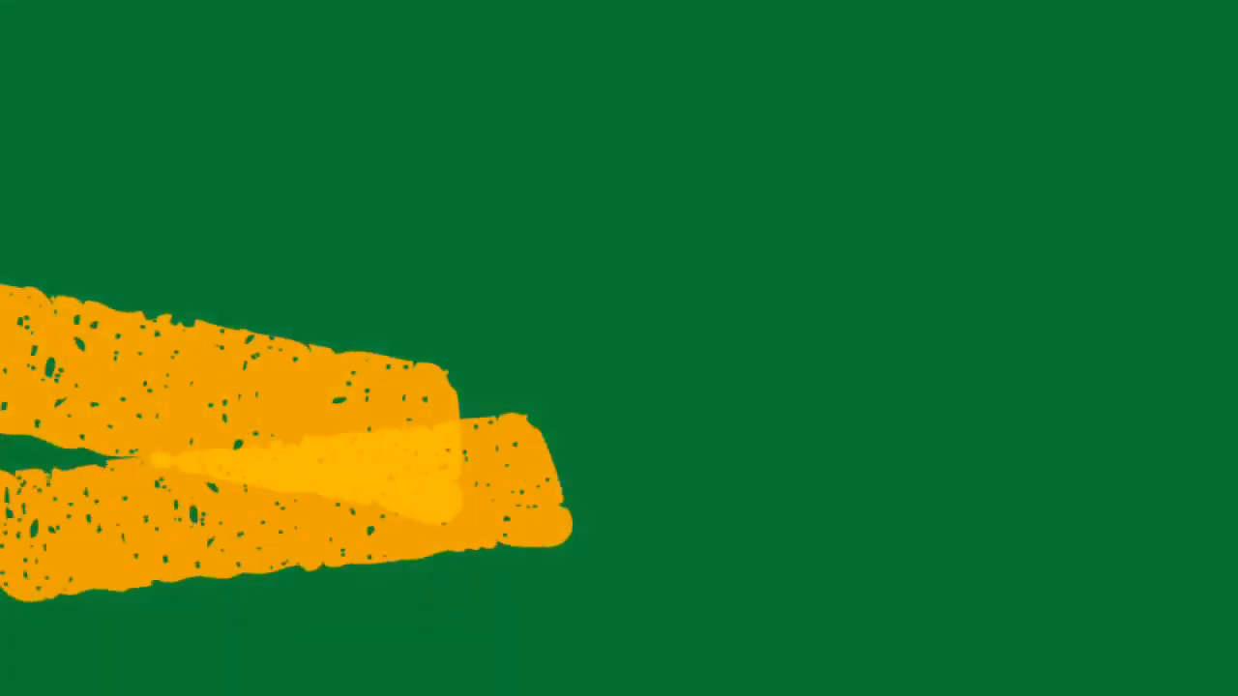